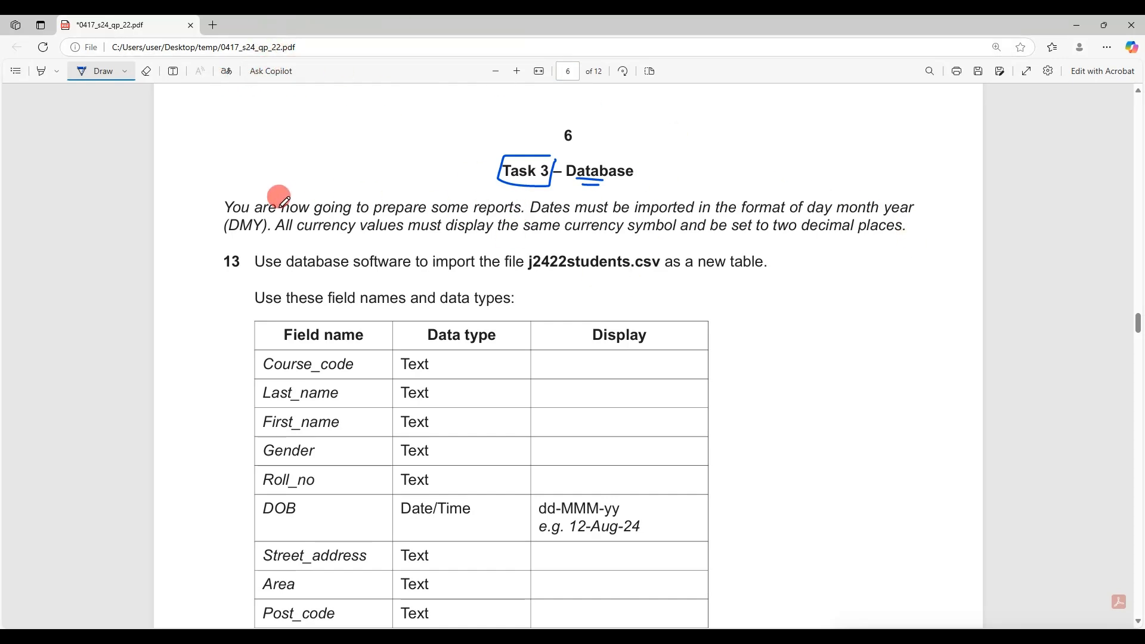
Highlight 'prepare some reports', 'day month year', 'DMY', 'two decimal places' and 'currency' in the Task 3 intro
{"action": "left_click", "coordinate": [44, 77]}
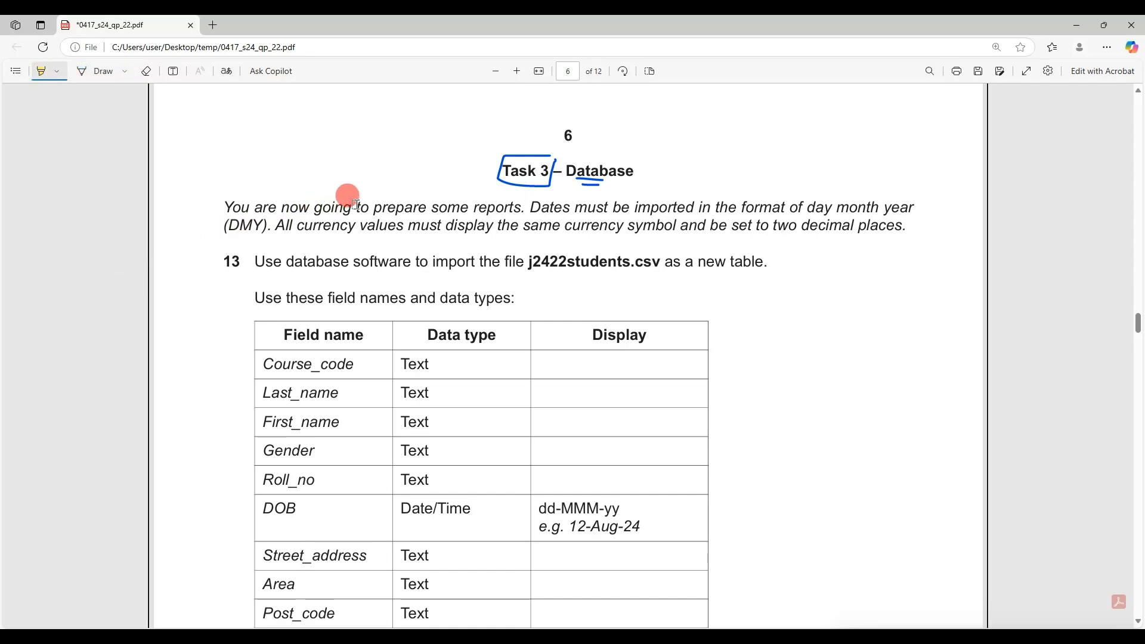
{"action": "left_click_drag", "start_coordinate": [373, 207], "coordinate": [516, 210]}
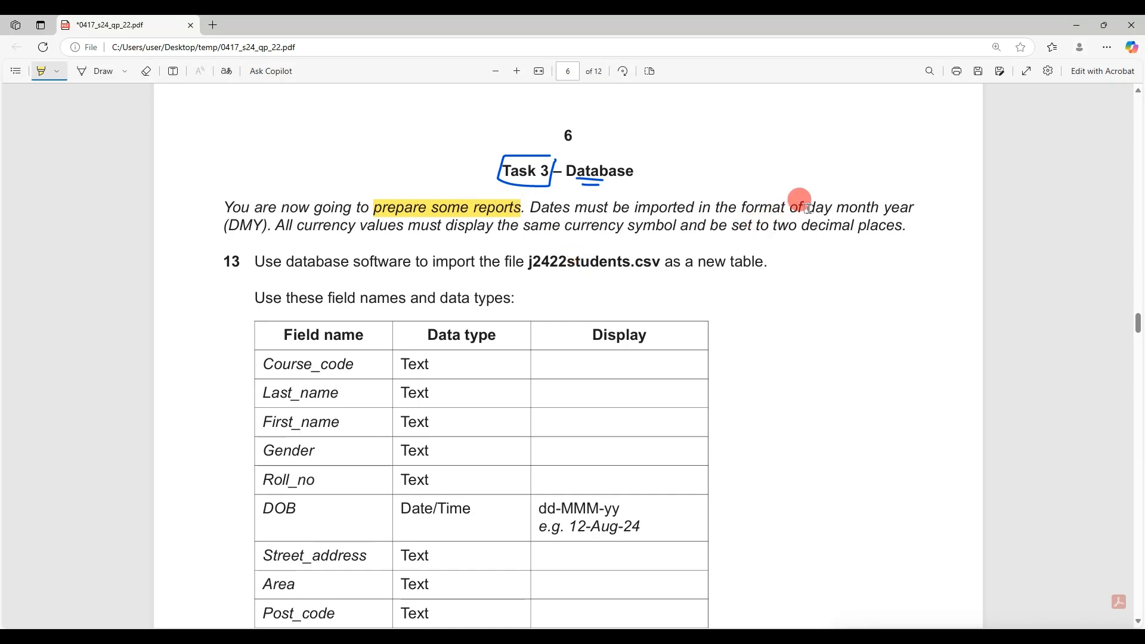
{"action": "left_click_drag", "start_coordinate": [805, 207], "coordinate": [916, 209]}
{"action": "left_click_drag", "start_coordinate": [228, 227], "coordinate": [263, 227]}
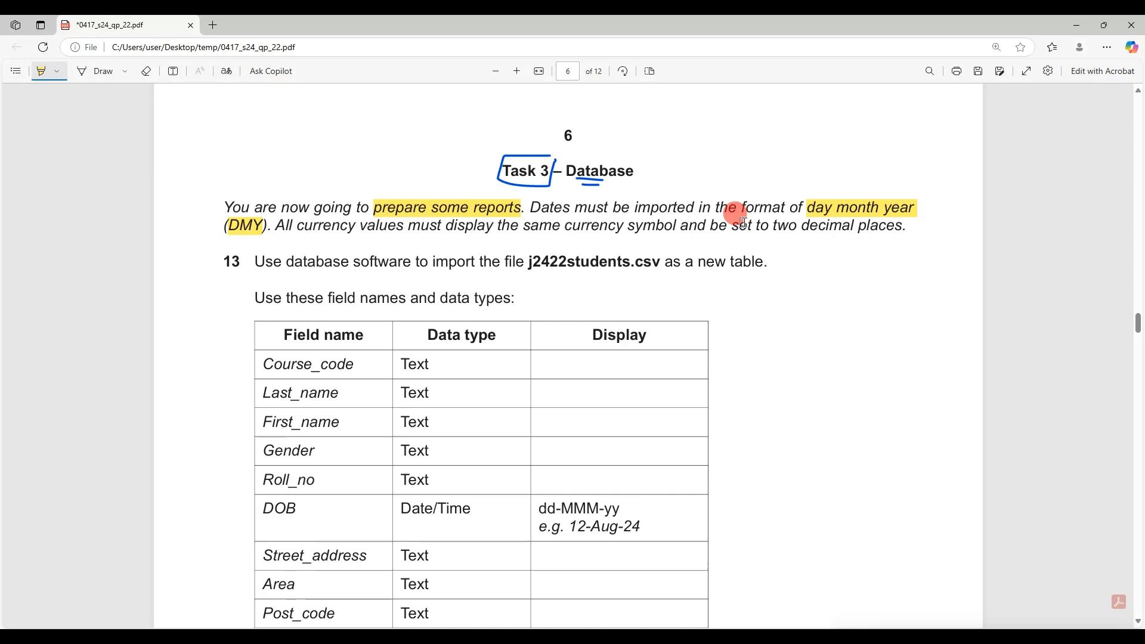
{"action": "left_click_drag", "start_coordinate": [771, 225], "coordinate": [881, 225]}
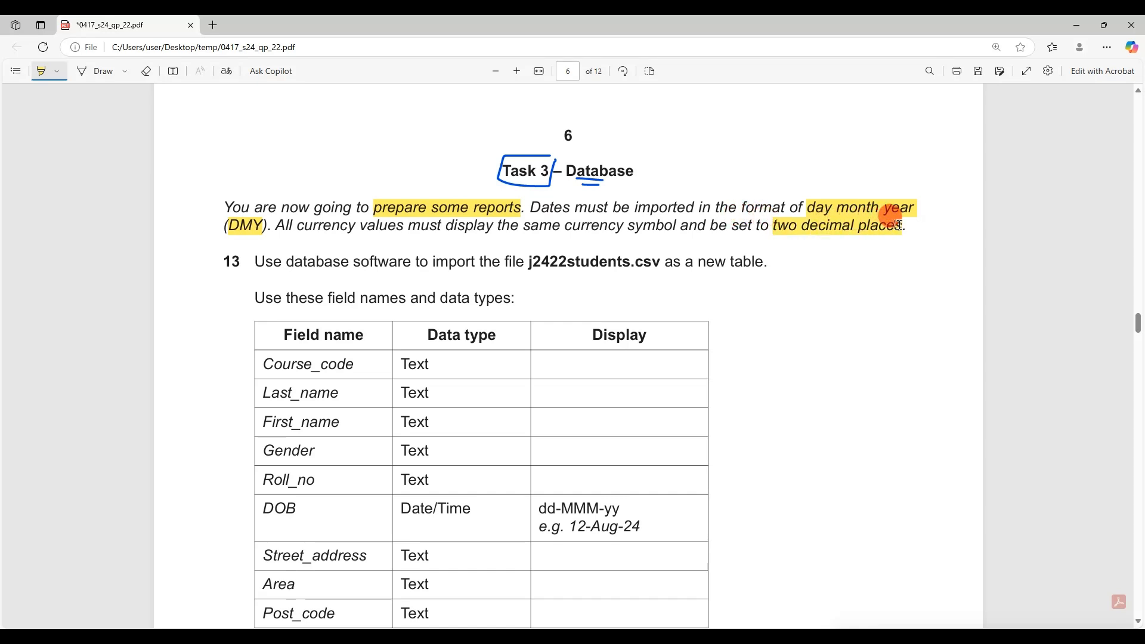
{"action": "left_click_drag", "start_coordinate": [564, 226], "coordinate": [617, 226]}
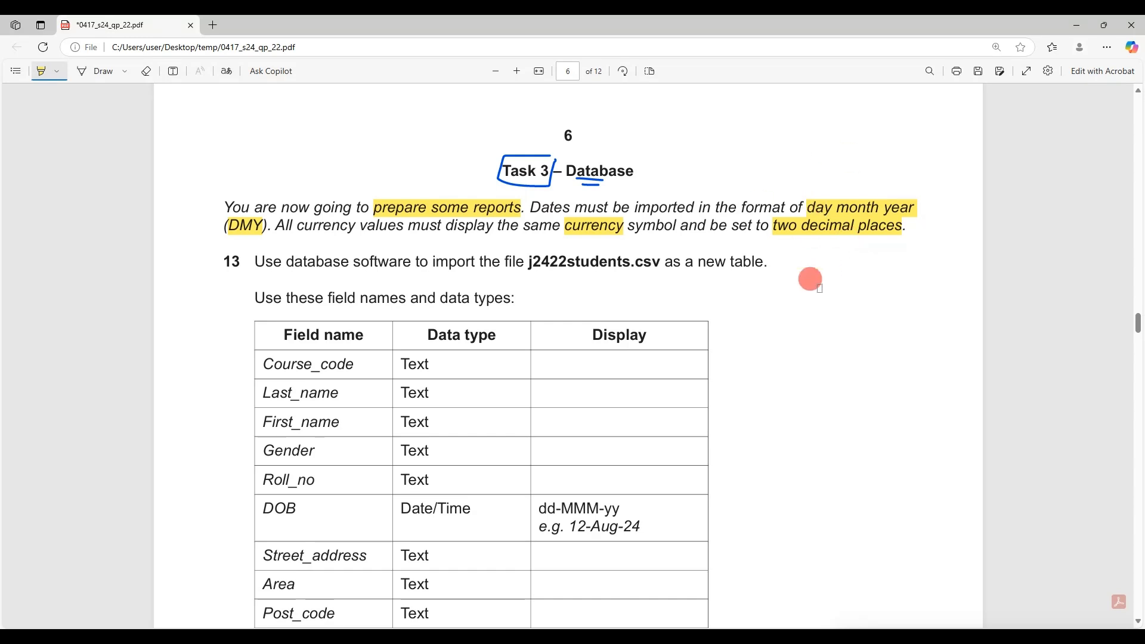
Circle question 13 and underline j2422students.csv with the pen
{"action": "left_click", "coordinate": [121, 76]}
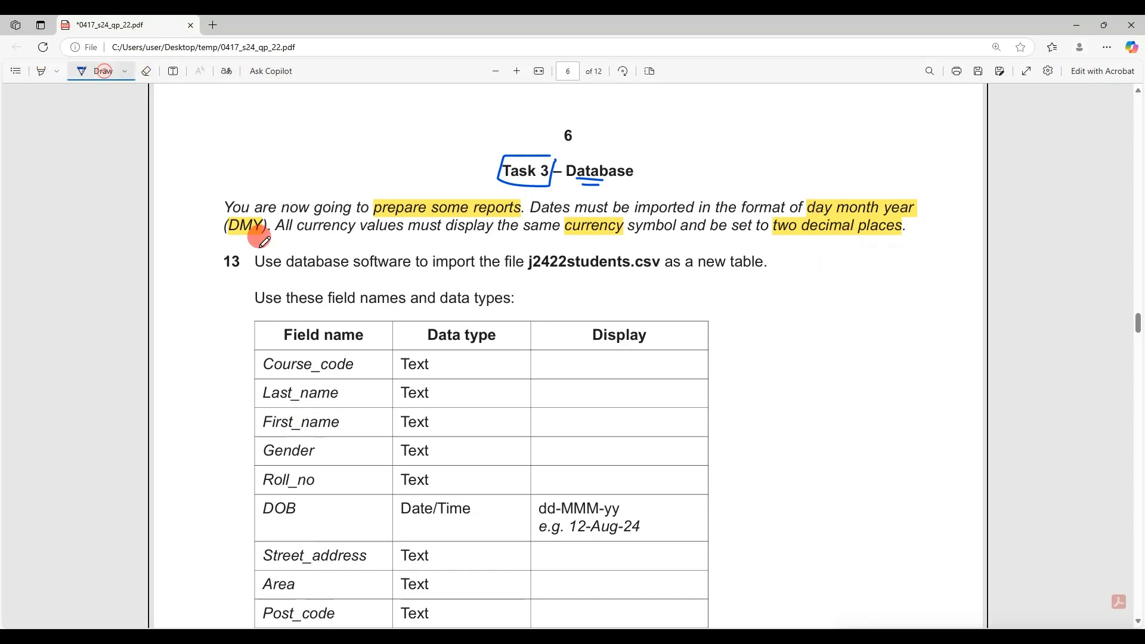
{"action": "mouse_move", "coordinate": [225, 231]}
{"action": "left_mouse_down"}
{"action": "mouse_move", "coordinate": [205, 269]}
{"action": "mouse_move", "coordinate": [200, 229]}
{"action": "left_mouse_up"}
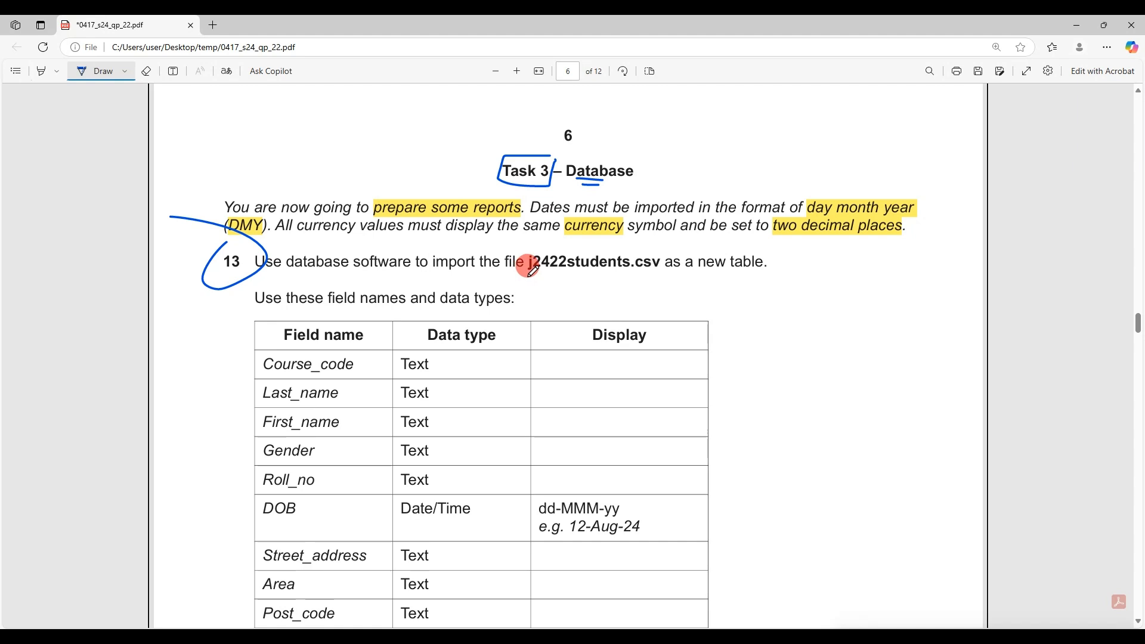
{"action": "left_click_drag", "start_coordinate": [553, 273], "coordinate": [652, 274]}
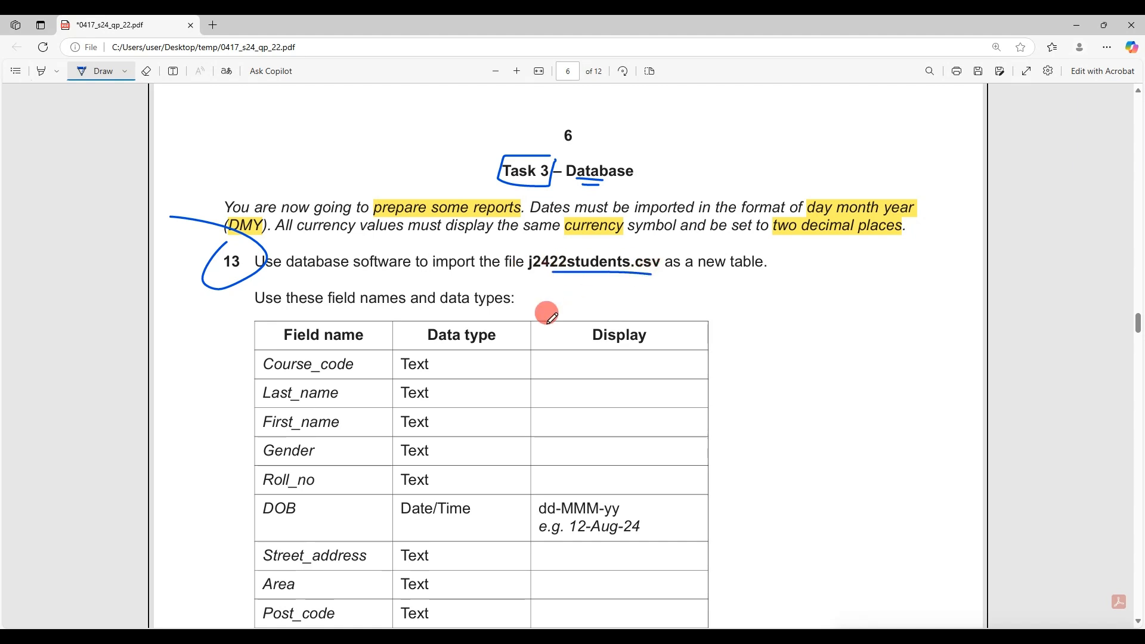
Create 'New Microsoft Access Database.accdb' in the temp folder with the default name and open it
{"action": "key", "text": "alt+Tab"}
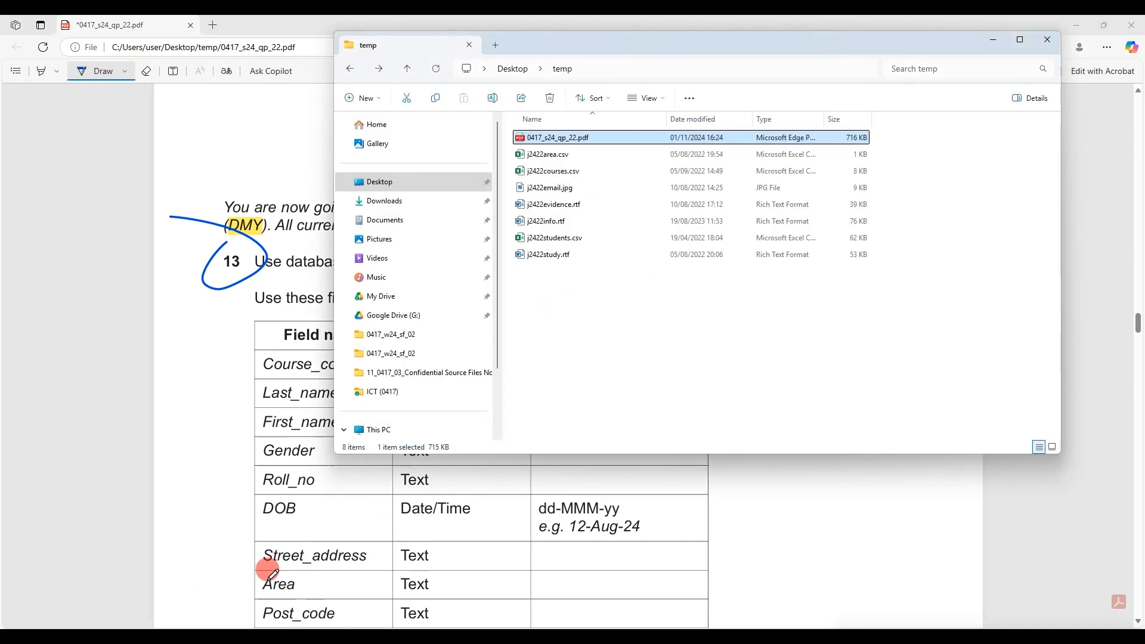
{"action": "right_click", "coordinate": [584, 297]}
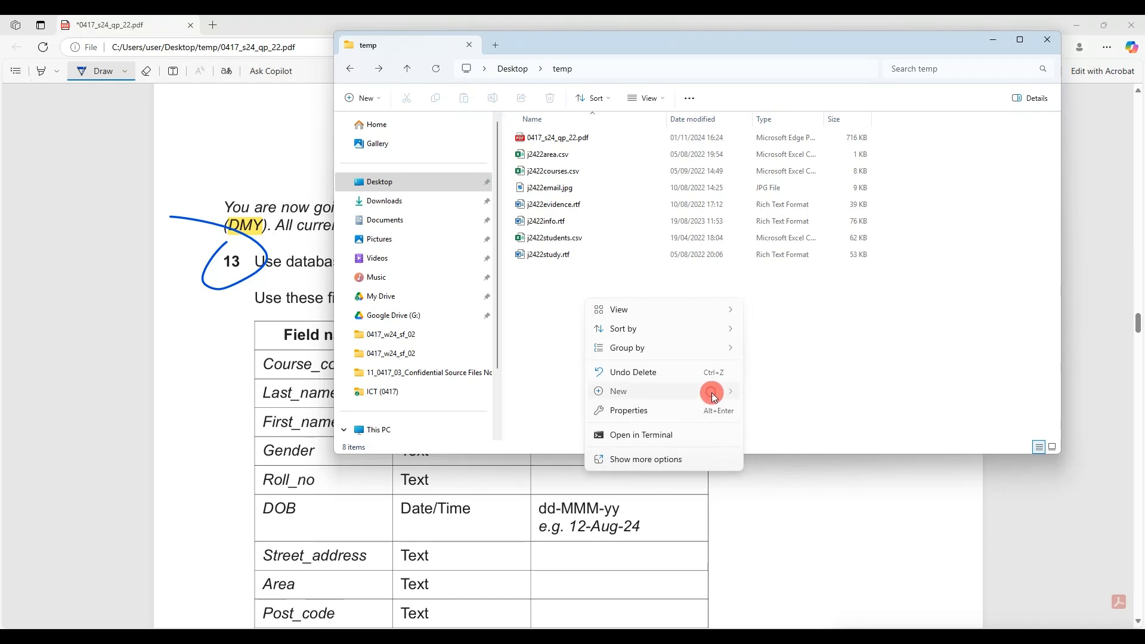
{"action": "mouse_move", "coordinate": [710, 391]}
{"action": "left_click", "coordinate": [849, 162]}
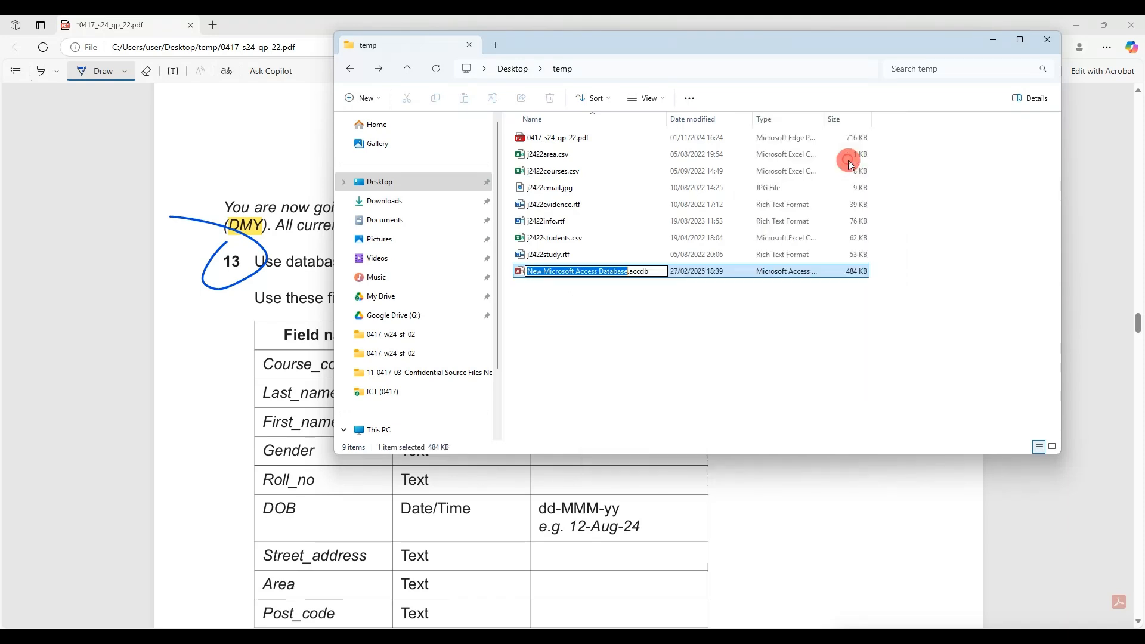
{"action": "key", "text": "Return"}
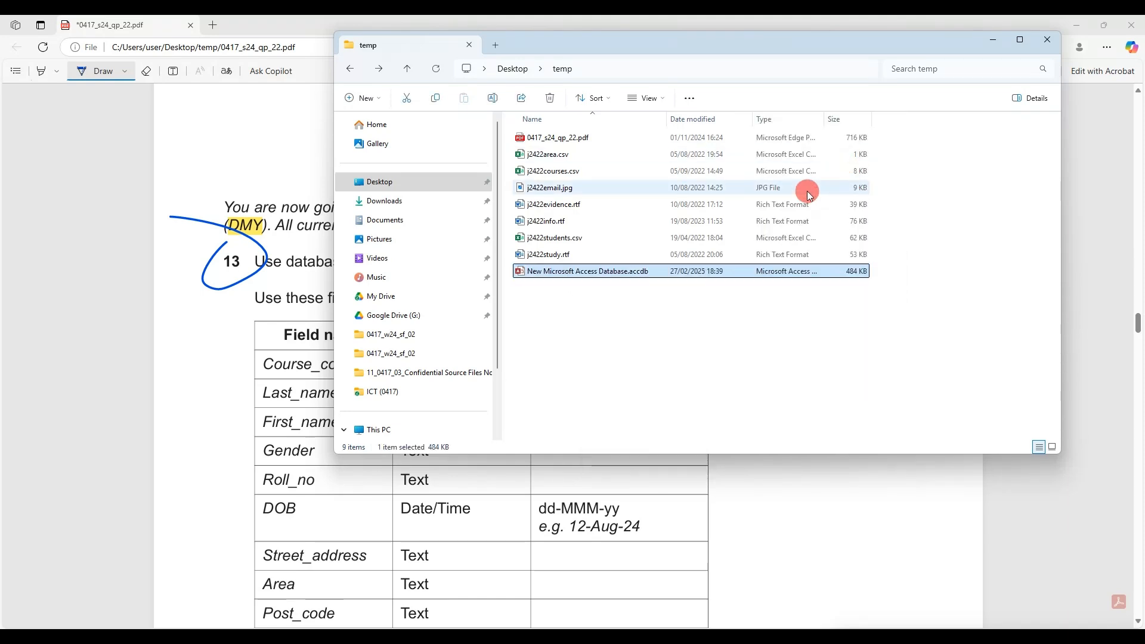
{"action": "key", "text": "Return"}
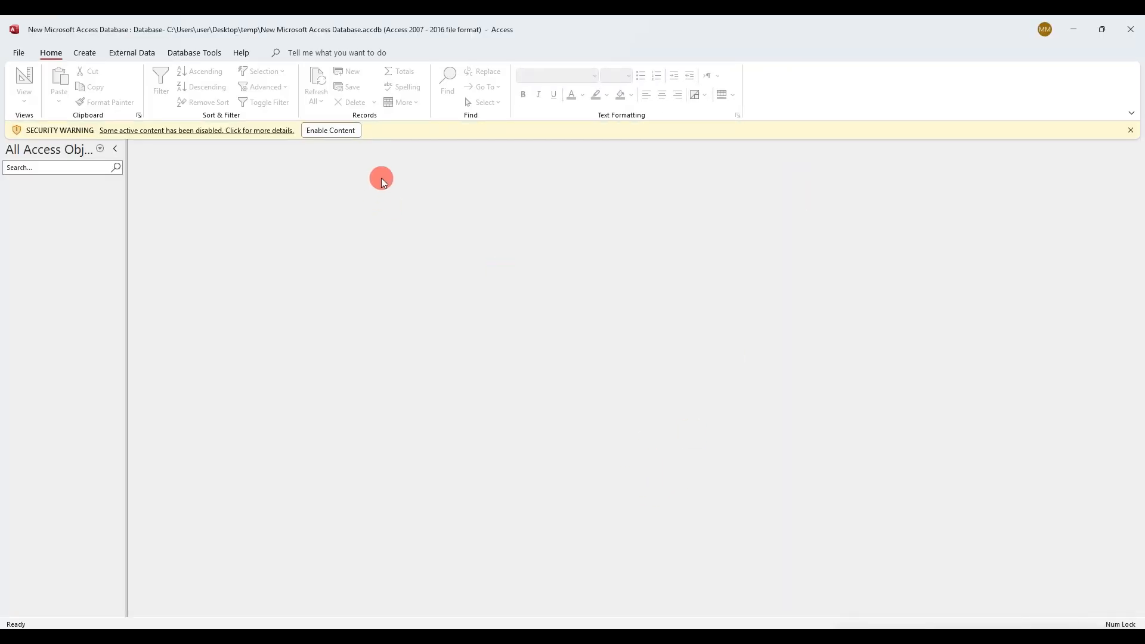
Enable the database content and start a Text File import from External Data
{"action": "left_click", "coordinate": [344, 131]}
{"action": "left_click", "coordinate": [140, 56]}
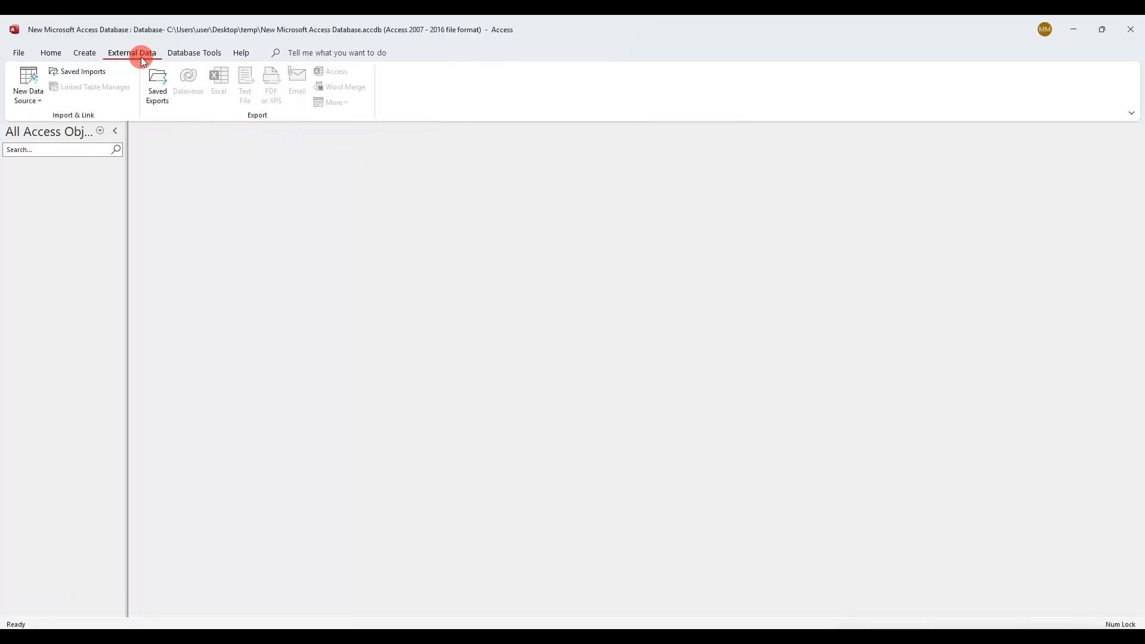
{"action": "left_click", "coordinate": [37, 100]}
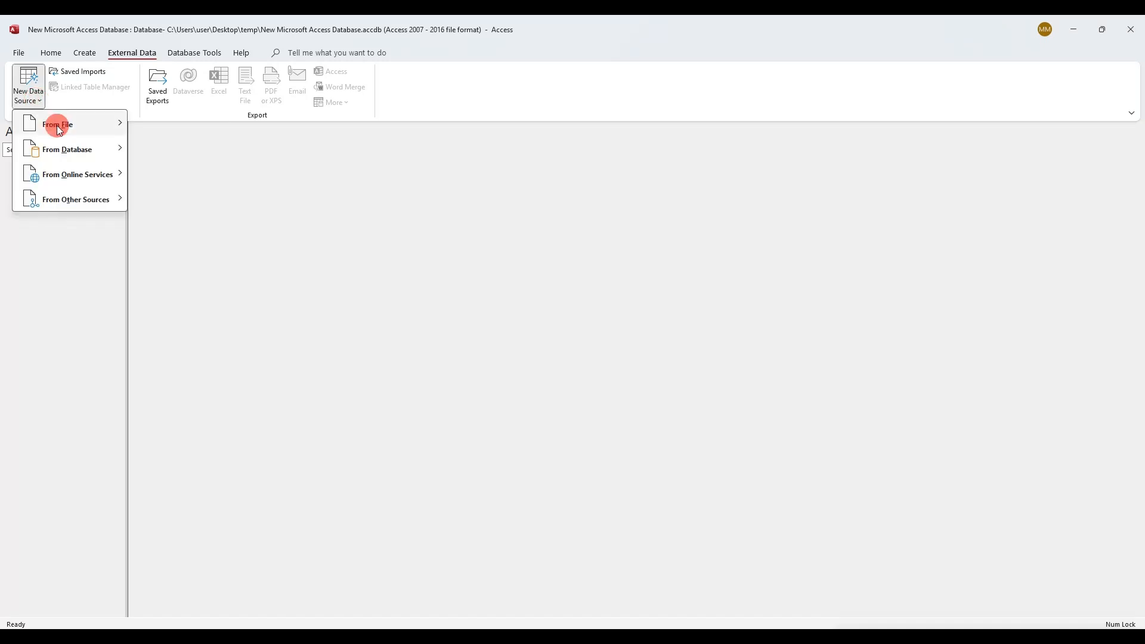
{"action": "mouse_move", "coordinate": [57, 125]}
{"action": "left_click", "coordinate": [214, 198]}
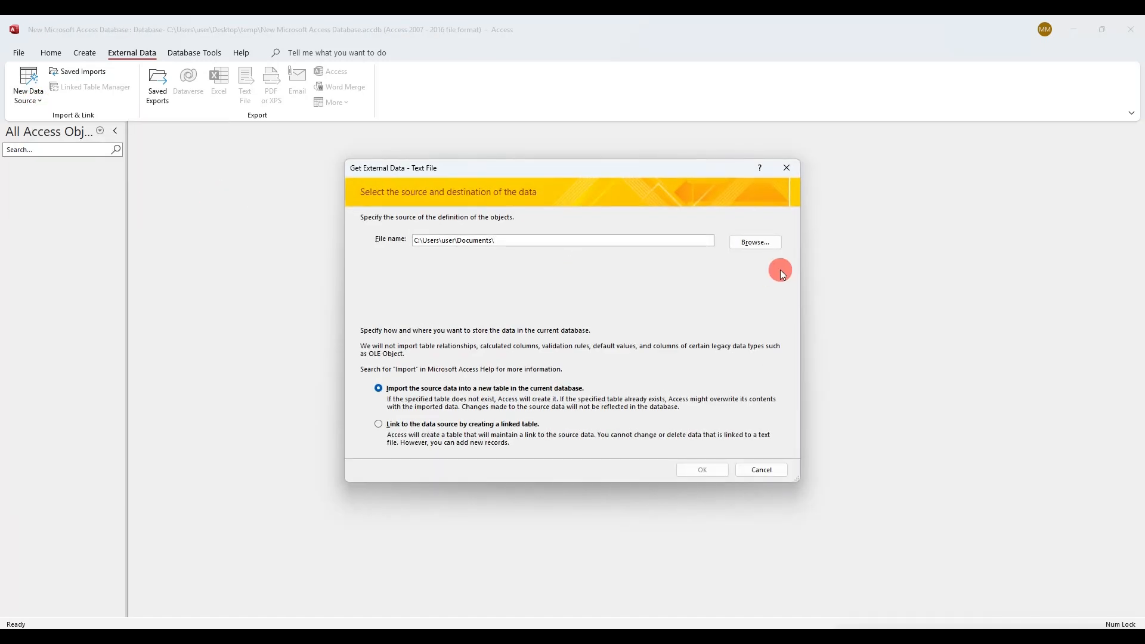
Browse to Desktop\temp, select j2422students.csv and confirm it as the import source
{"action": "left_click", "coordinate": [748, 245]}
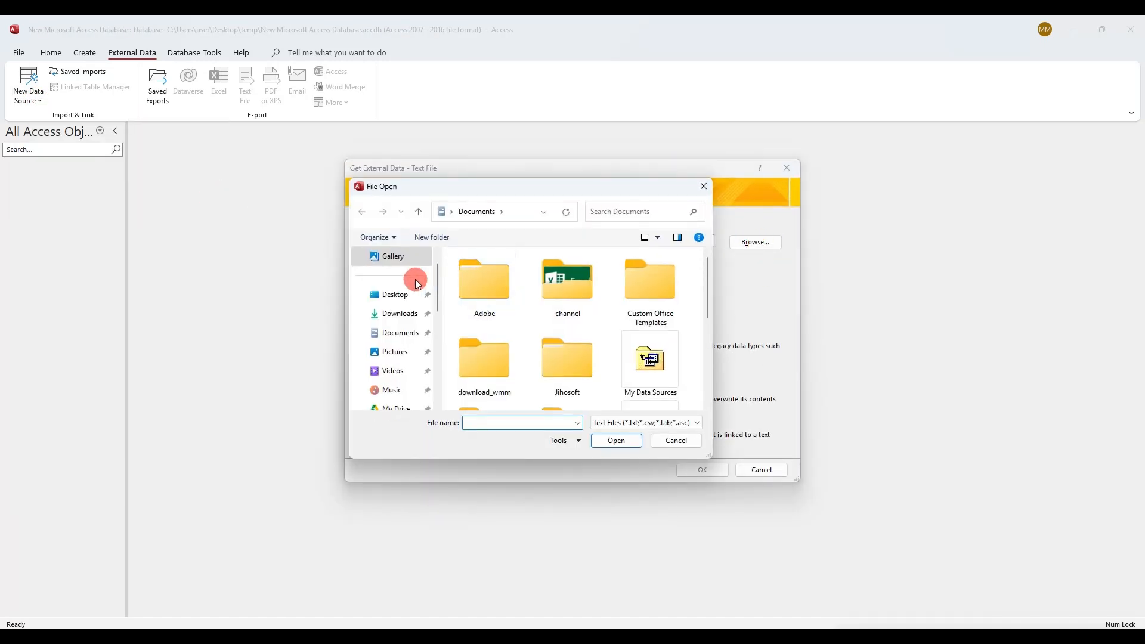
{"action": "left_click", "coordinate": [395, 294]}
{"action": "left_click", "coordinate": [475, 288]}
{"action": "scroll", "coordinate": [472, 283], "scroll_direction": "down", "scroll_amount": 3}
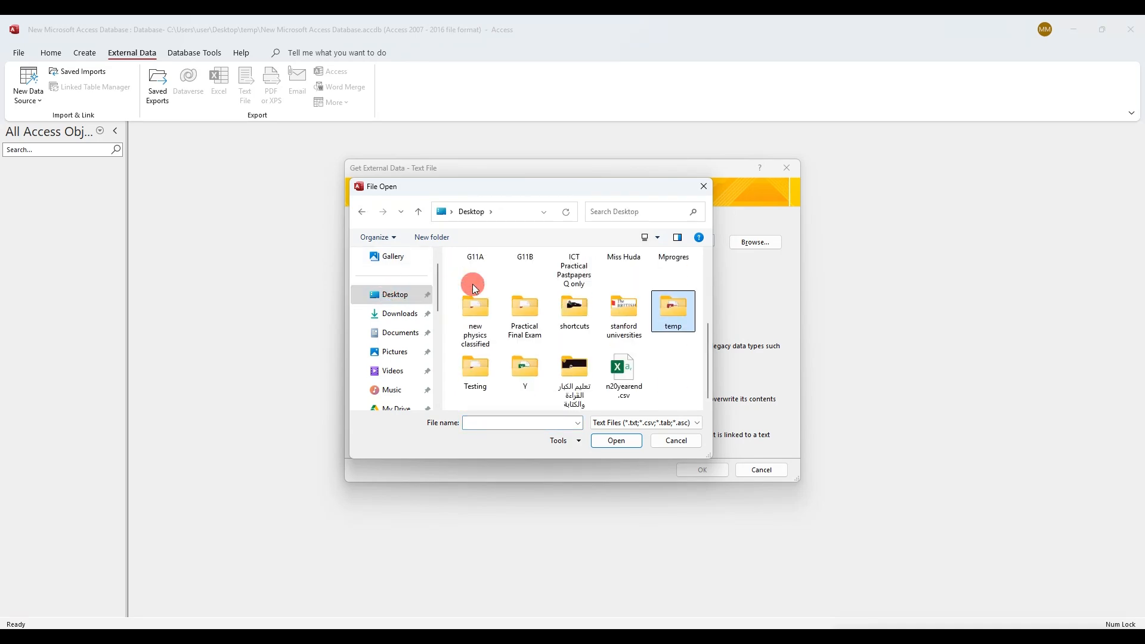
{"action": "double_click", "coordinate": [675, 315]}
{"action": "left_click", "coordinate": [491, 307]}
{"action": "double_click", "coordinate": [491, 307]}
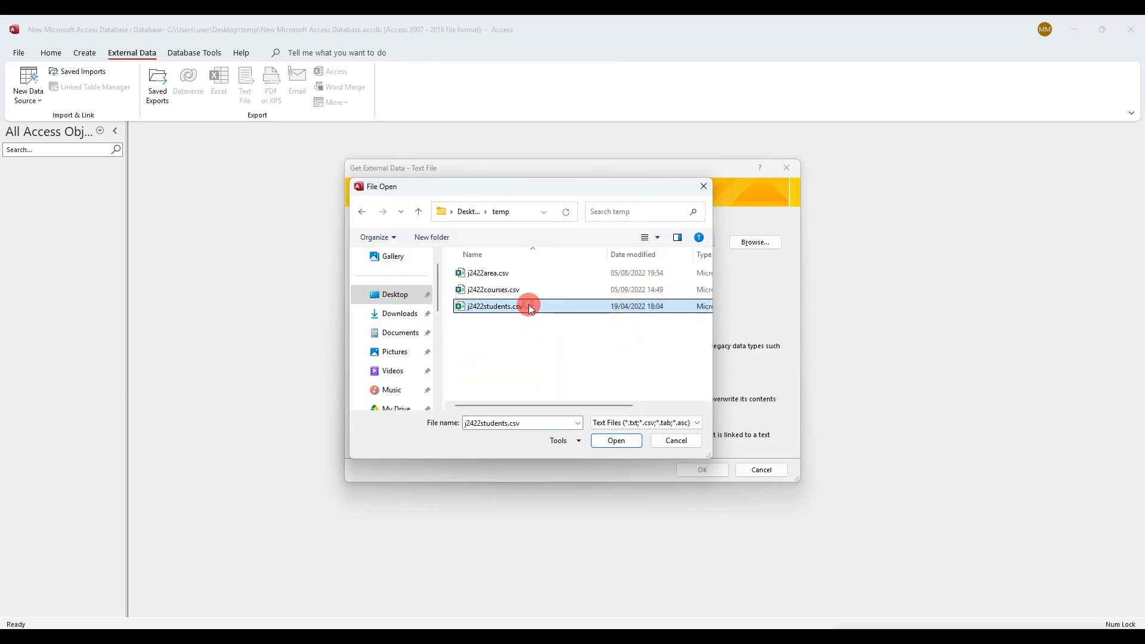
{"action": "left_click", "coordinate": [702, 470]}
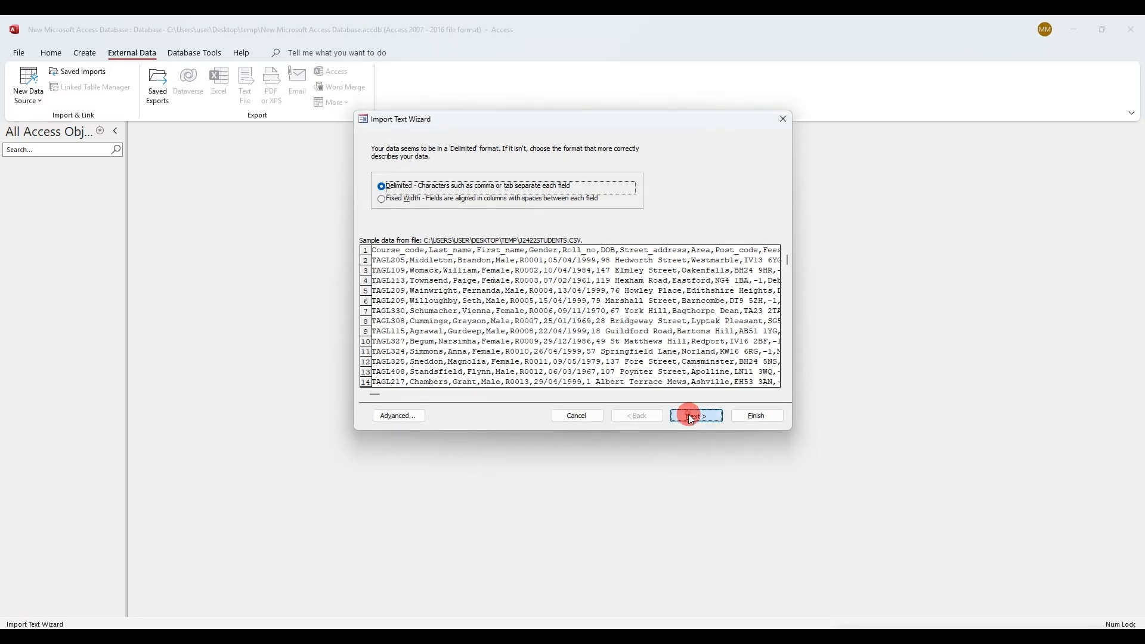
Keep the delimited format, use the first row as field names, and keep DMY date order
{"action": "left_click", "coordinate": [691, 418]}
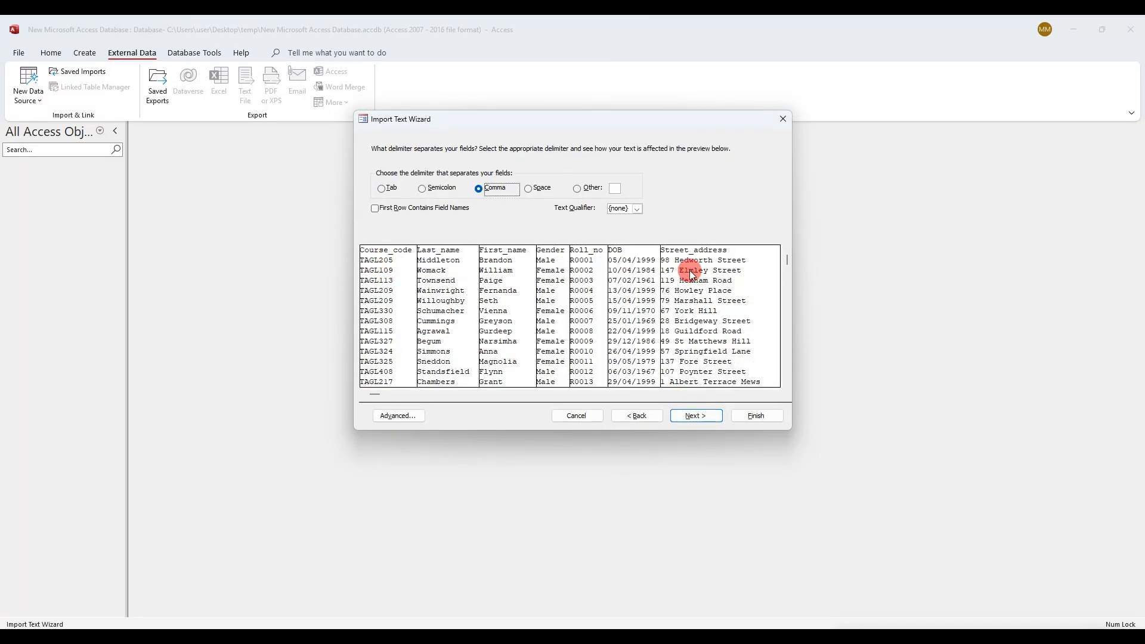
{"action": "left_click", "coordinate": [376, 209]}
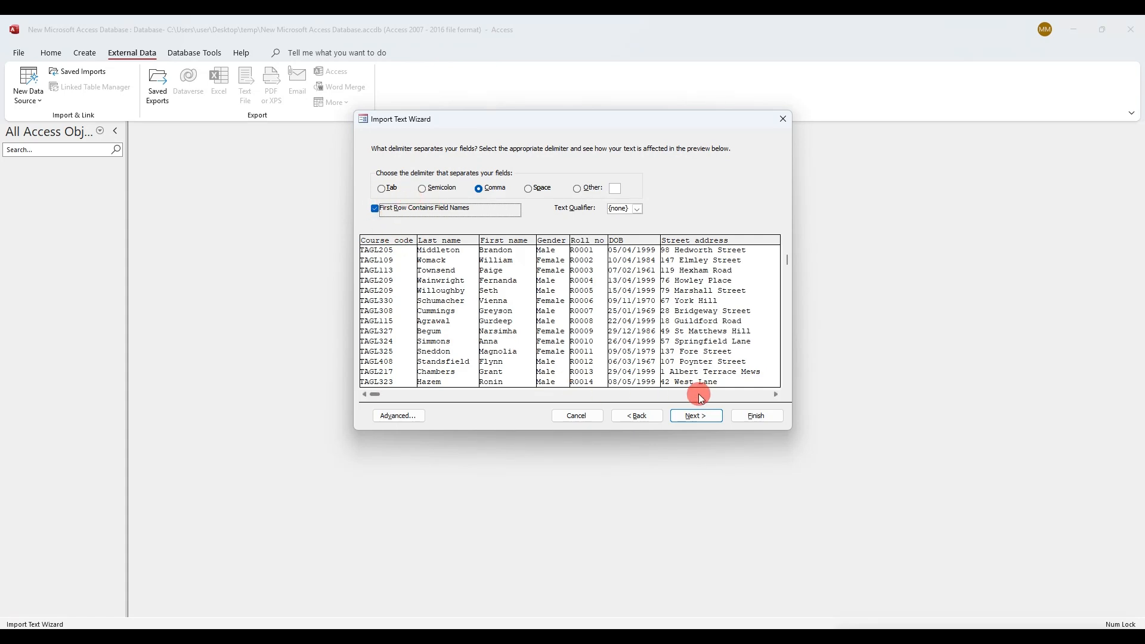
{"action": "left_click", "coordinate": [397, 415]}
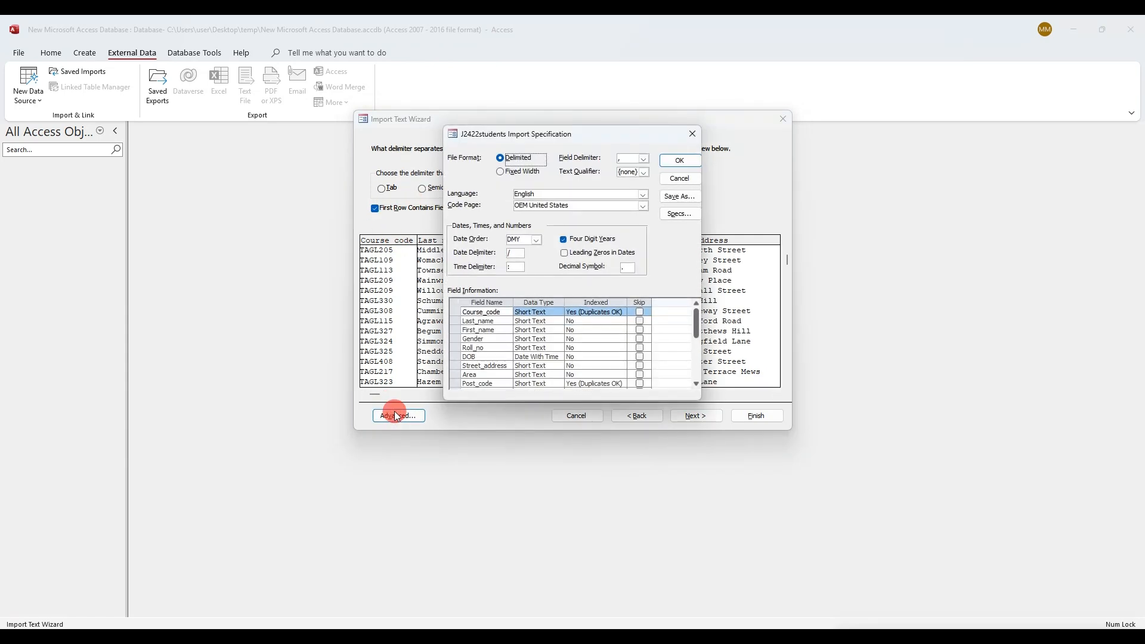
{"action": "left_click", "coordinate": [536, 240]}
{"action": "left_click", "coordinate": [536, 240]}
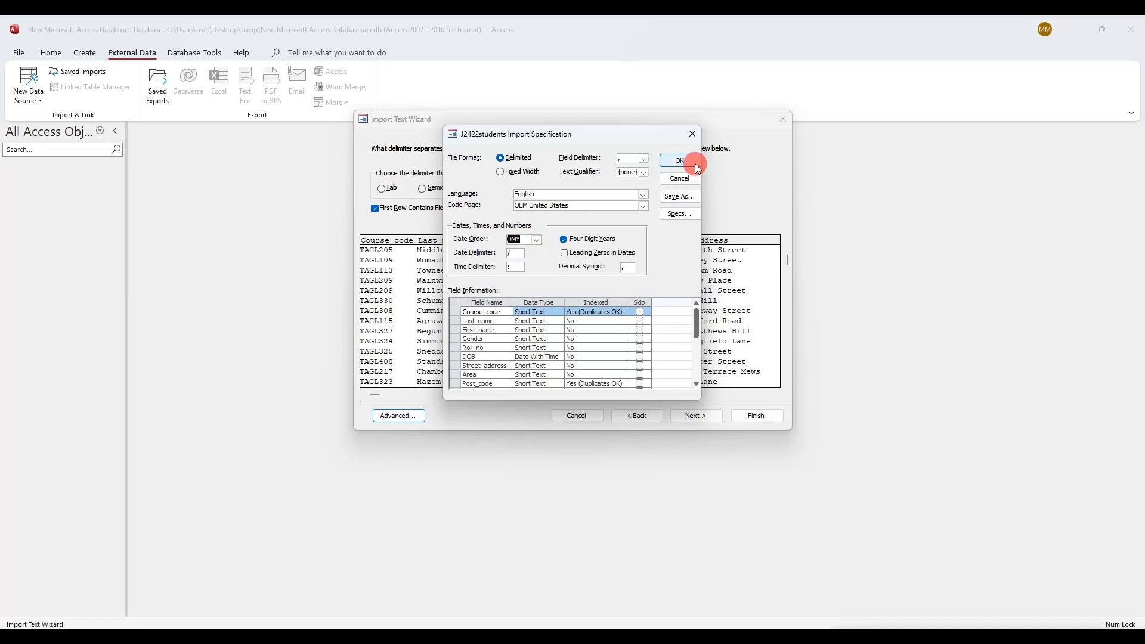
{"action": "left_click", "coordinate": [680, 161]}
{"action": "left_click", "coordinate": [696, 416]}
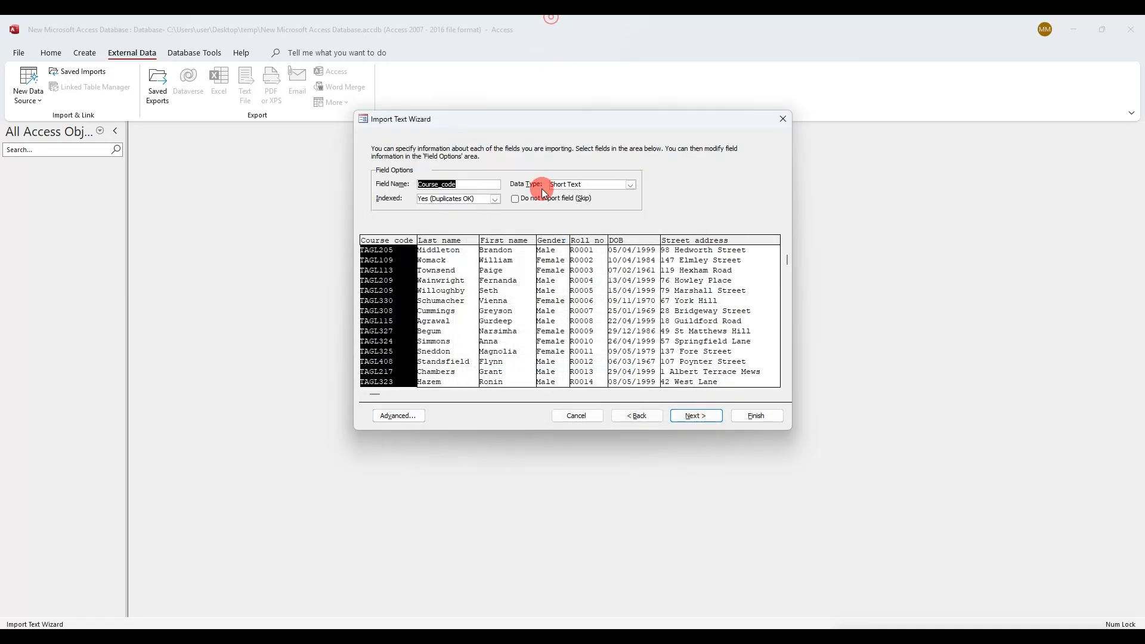
Mark the Text types, the Date/Time type and the DOB field in the exam paper's field table
{"action": "left_click", "coordinate": [420, 638]}
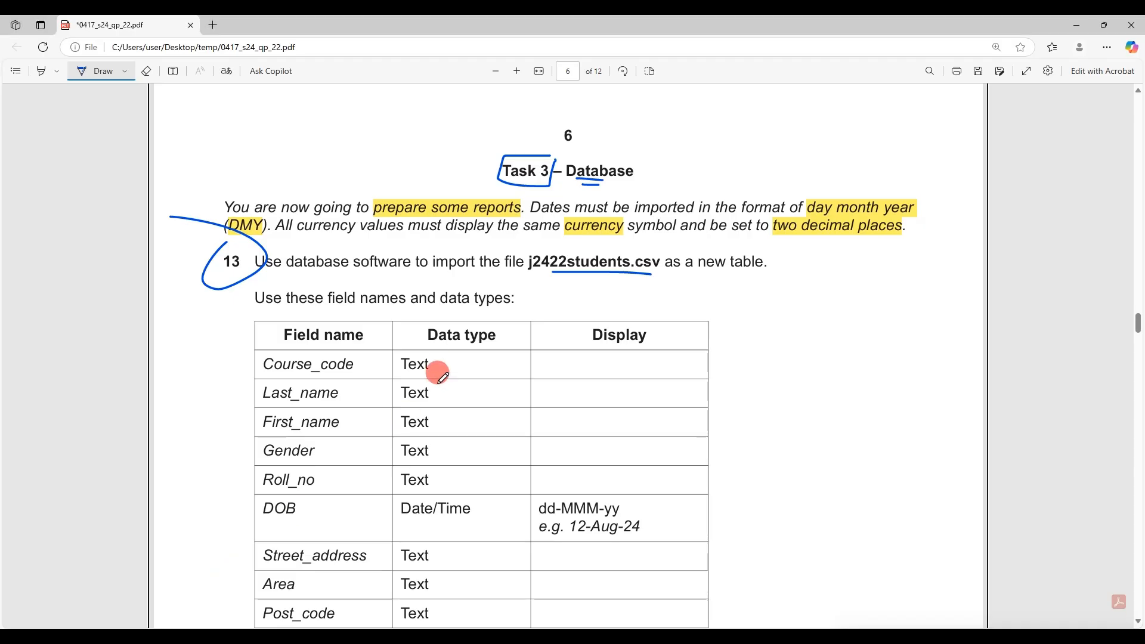
{"action": "left_click_drag", "start_coordinate": [442, 366], "coordinate": [451, 468]}
{"action": "left_click_drag", "start_coordinate": [409, 520], "coordinate": [445, 518]}
{"action": "mouse_move", "coordinate": [307, 505]}
{"action": "left_mouse_down"}
{"action": "mouse_move", "coordinate": [261, 498]}
{"action": "mouse_move", "coordinate": [308, 500]}
{"action": "left_mouse_up"}
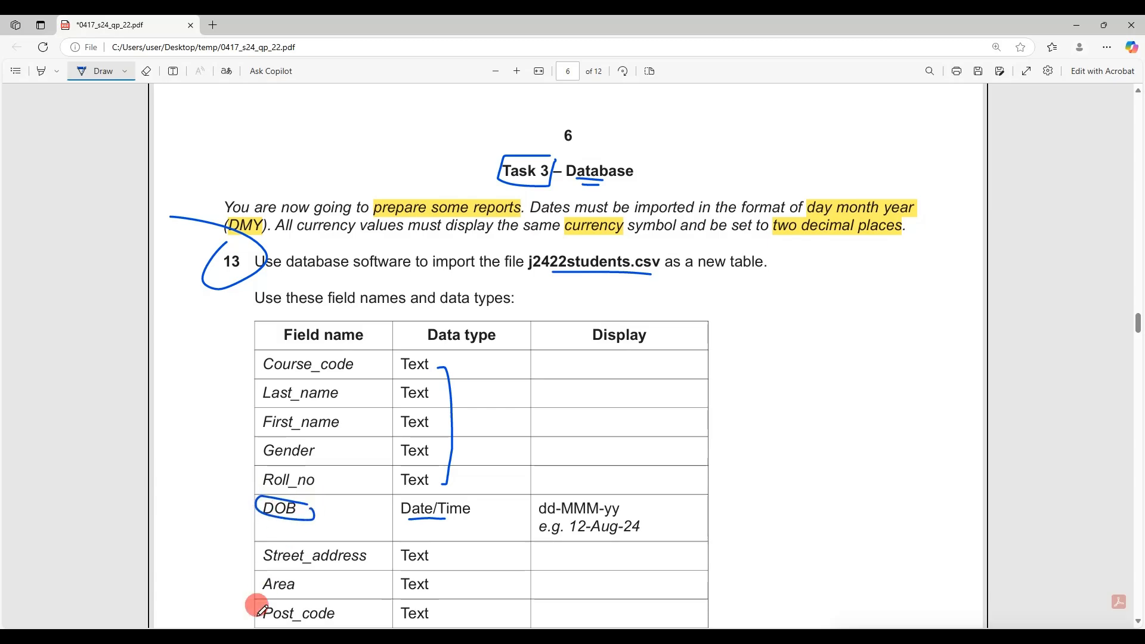
{"action": "left_click", "coordinate": [286, 638]}
Check Last_name, First_name, Gender and Roll_no, and confirm DOB imports as a date field
{"action": "left_click", "coordinate": [444, 322]}
{"action": "left_click", "coordinate": [498, 311]}
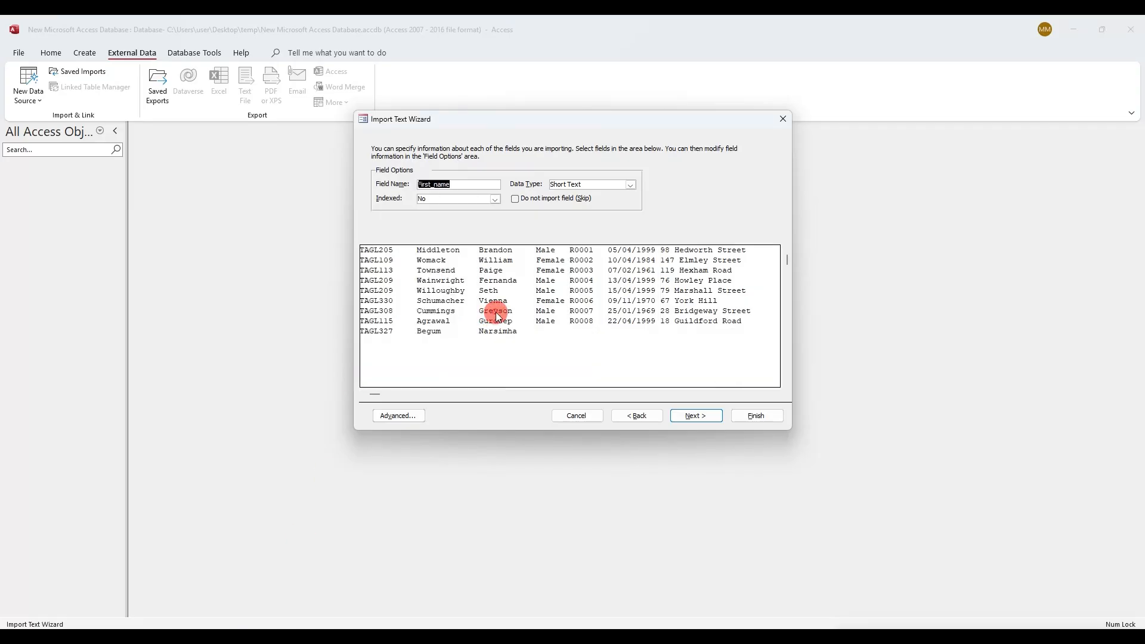
{"action": "left_click", "coordinate": [577, 312]}
{"action": "left_click", "coordinate": [562, 314]}
{"action": "left_click", "coordinate": [586, 304]}
{"action": "left_click", "coordinate": [628, 291]}
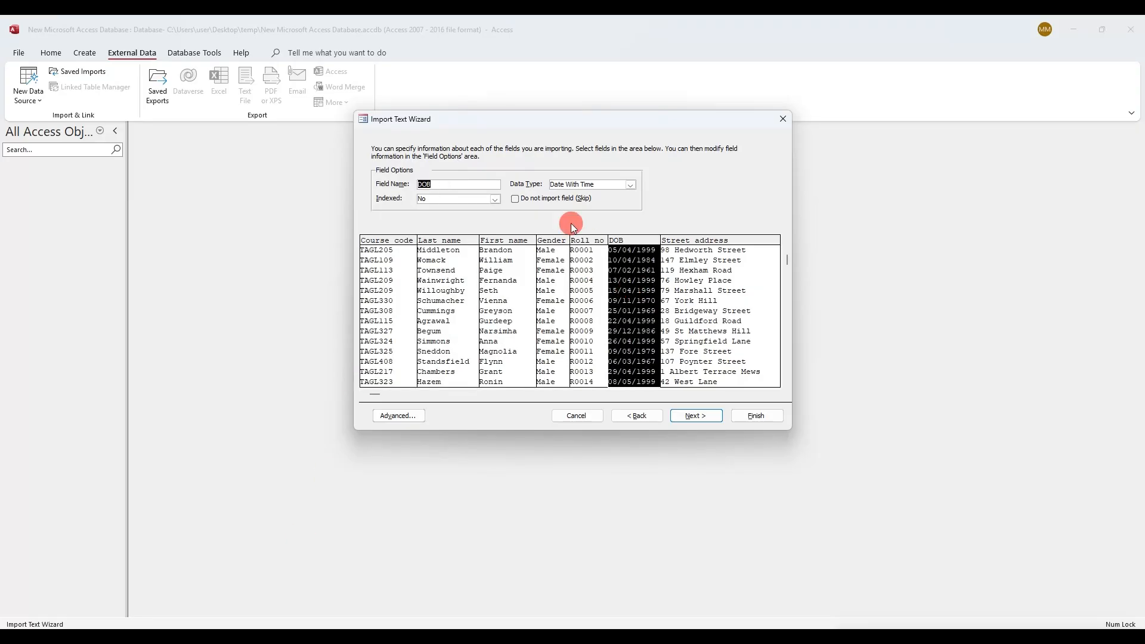
Circle dd-MMM-yy and underline Fees_paid and Payment_type in the exam paper's field table
{"action": "key", "text": "alt+Tab"}
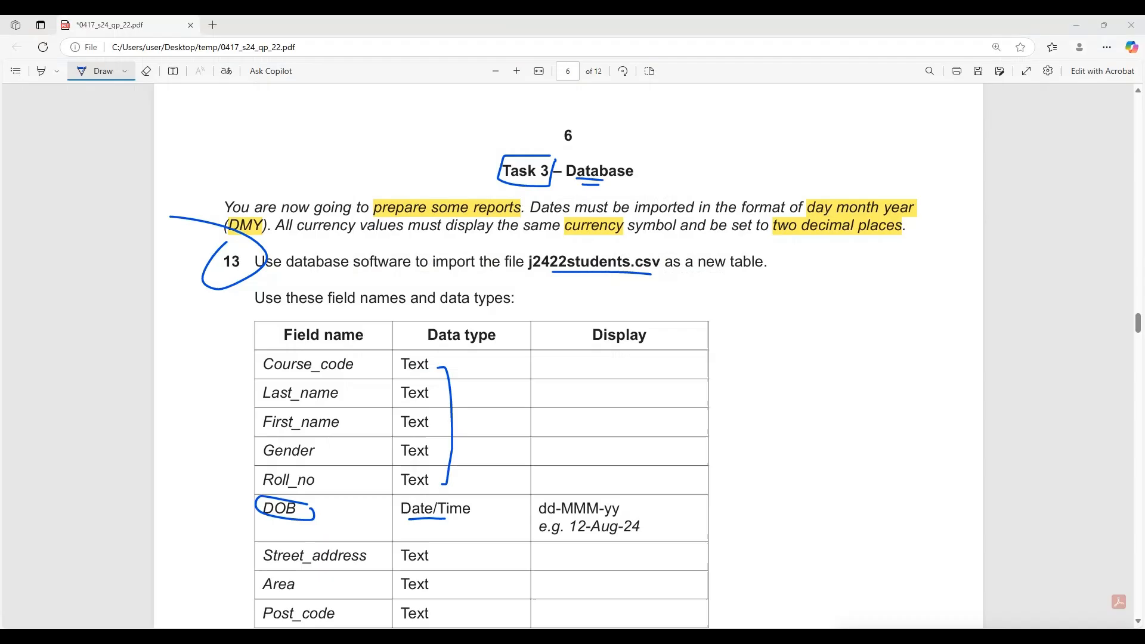
{"action": "mouse_move", "coordinate": [602, 501]}
{"action": "left_mouse_down"}
{"action": "mouse_move", "coordinate": [537, 486]}
{"action": "mouse_move", "coordinate": [546, 516]}
{"action": "mouse_move", "coordinate": [618, 495]}
{"action": "left_mouse_up"}
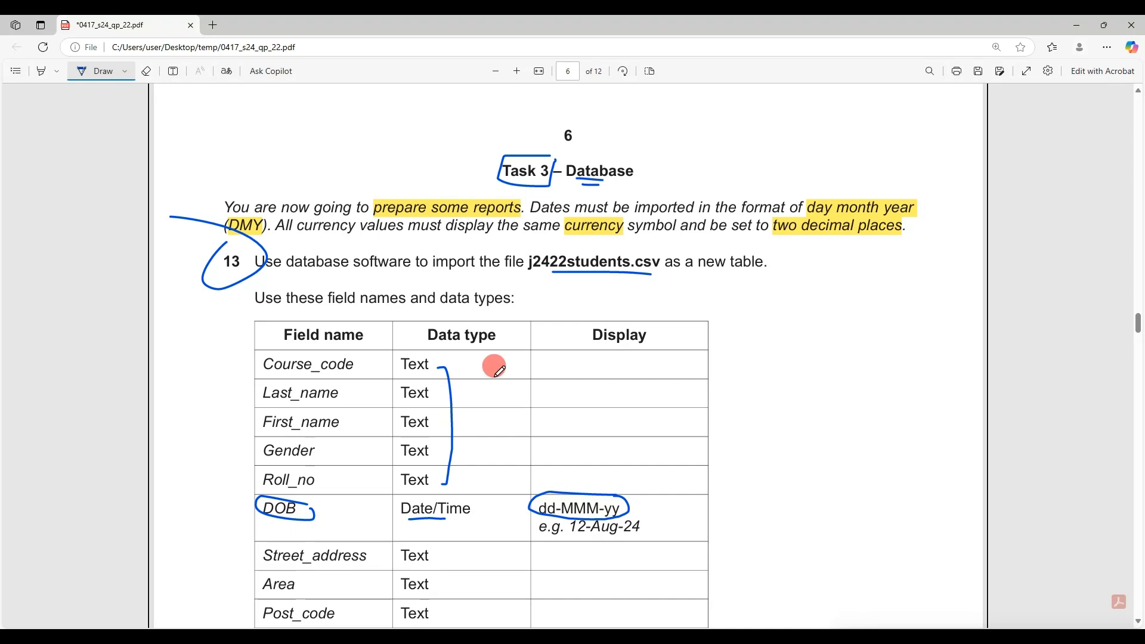
{"action": "scroll", "coordinate": [491, 366], "scroll_direction": "down", "scroll_amount": 2}
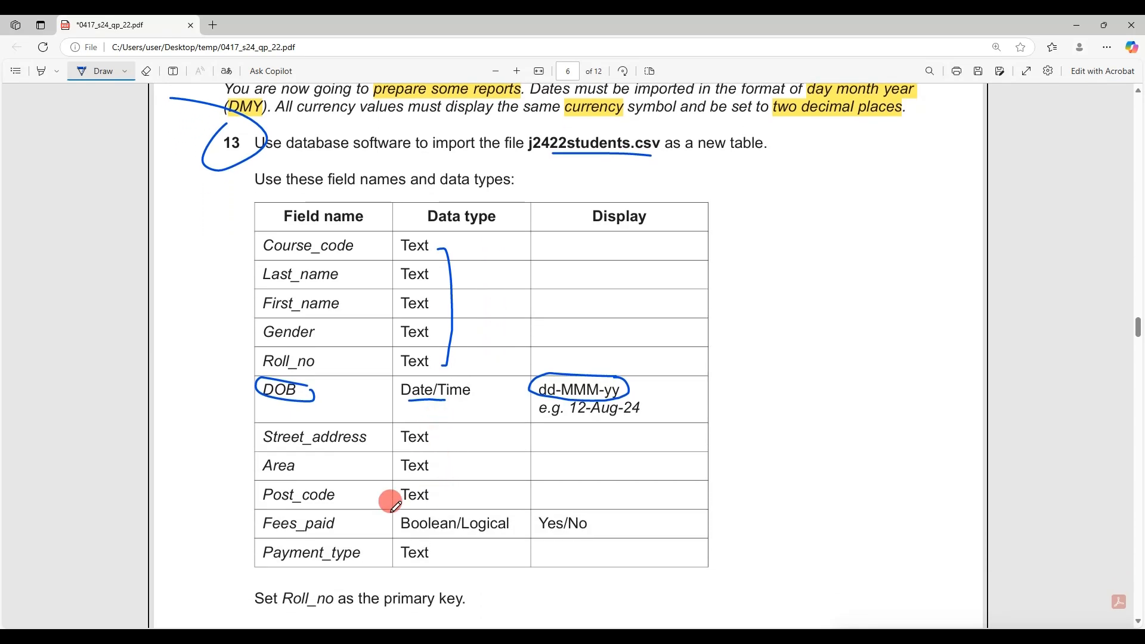
{"action": "left_click_drag", "start_coordinate": [279, 532], "coordinate": [315, 530]}
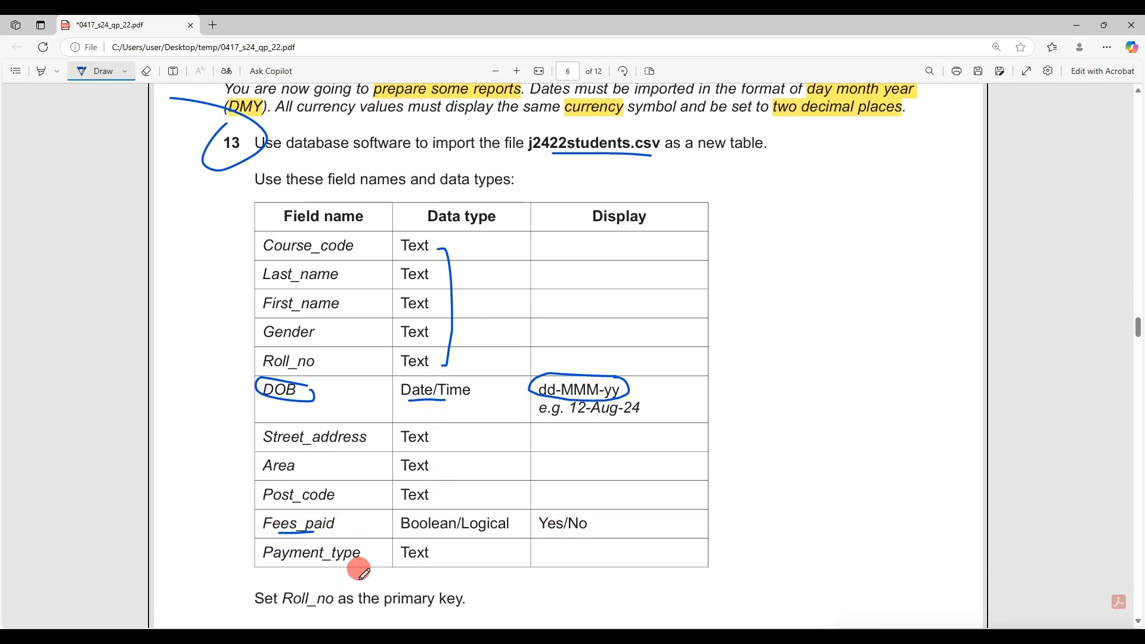
{"action": "left_click_drag", "start_coordinate": [297, 569], "coordinate": [346, 570]}
Set the Fees paid column's import data type to Yes/No
{"action": "key", "text": "alt+Tab"}
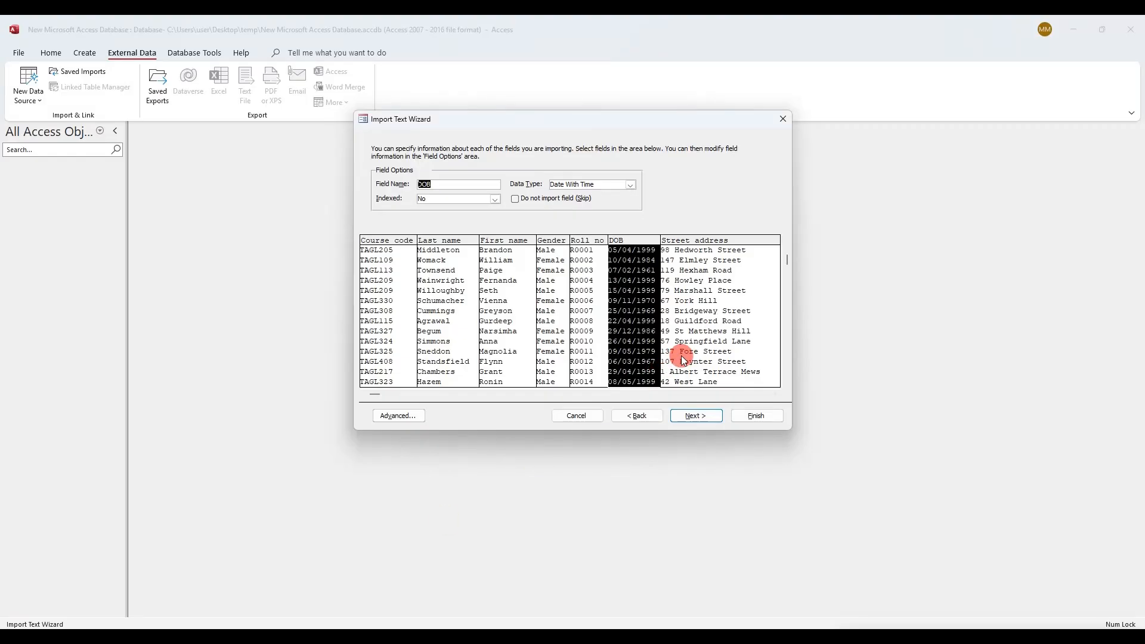
{"action": "left_click", "coordinate": [734, 394]}
{"action": "left_click", "coordinate": [649, 271]}
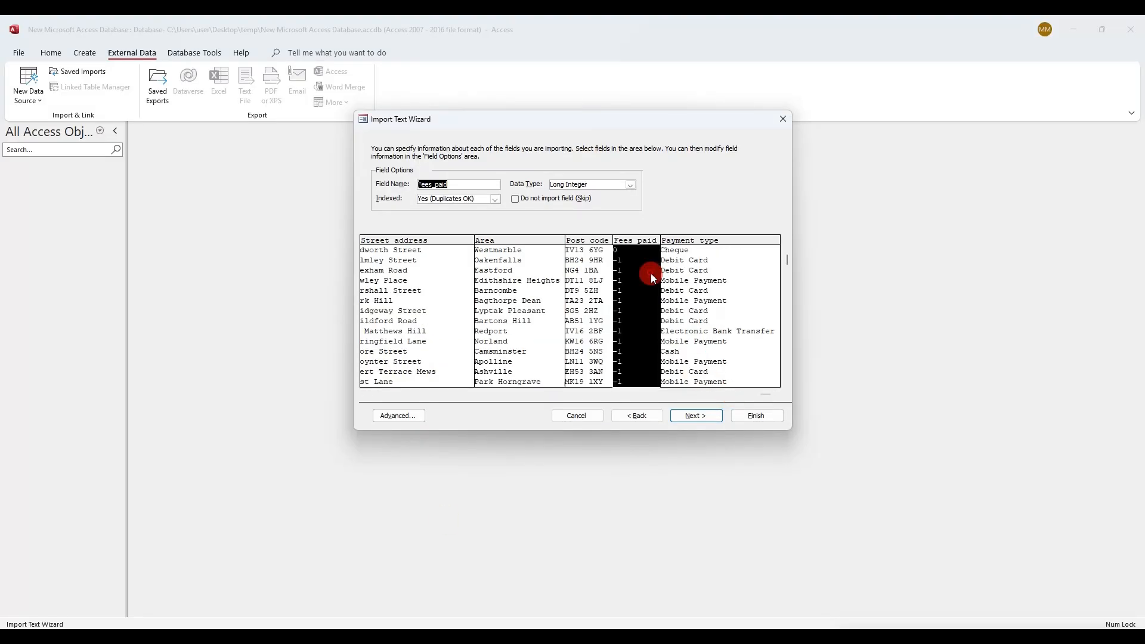
{"action": "left_click", "coordinate": [631, 184]}
{"action": "left_click", "coordinate": [625, 194]}
Check the Payment type, Post code, Area and Street address columns, then advance to the primary key step
{"action": "left_click", "coordinate": [729, 301]}
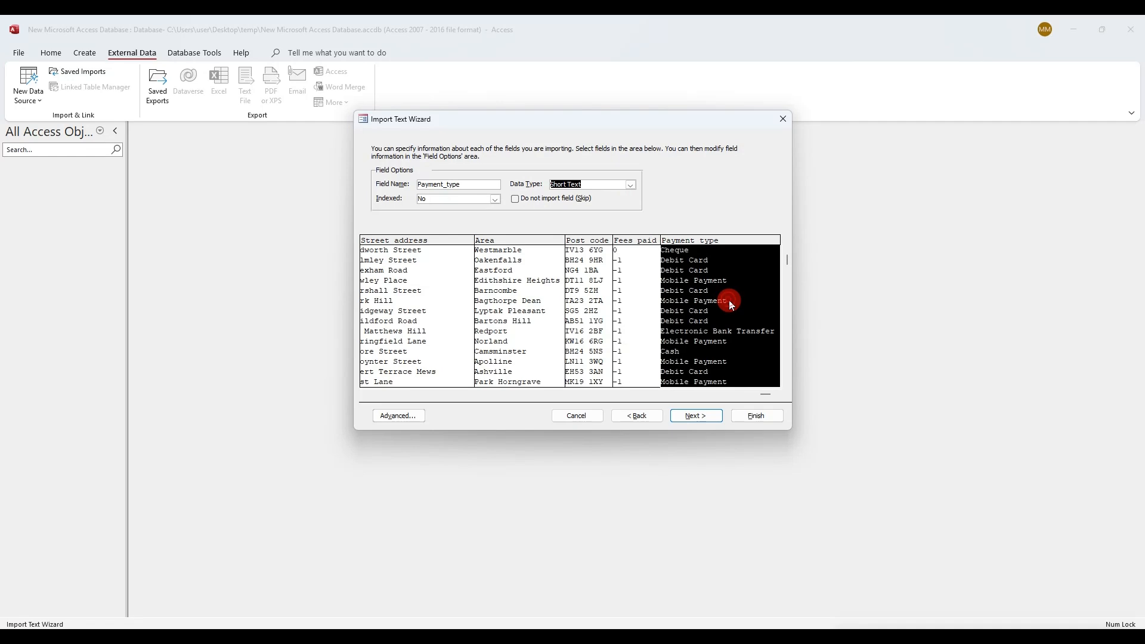
{"action": "left_click", "coordinate": [576, 312]}
{"action": "left_click", "coordinate": [501, 318]}
{"action": "left_click", "coordinate": [418, 325]}
{"action": "left_click", "coordinate": [706, 417]}
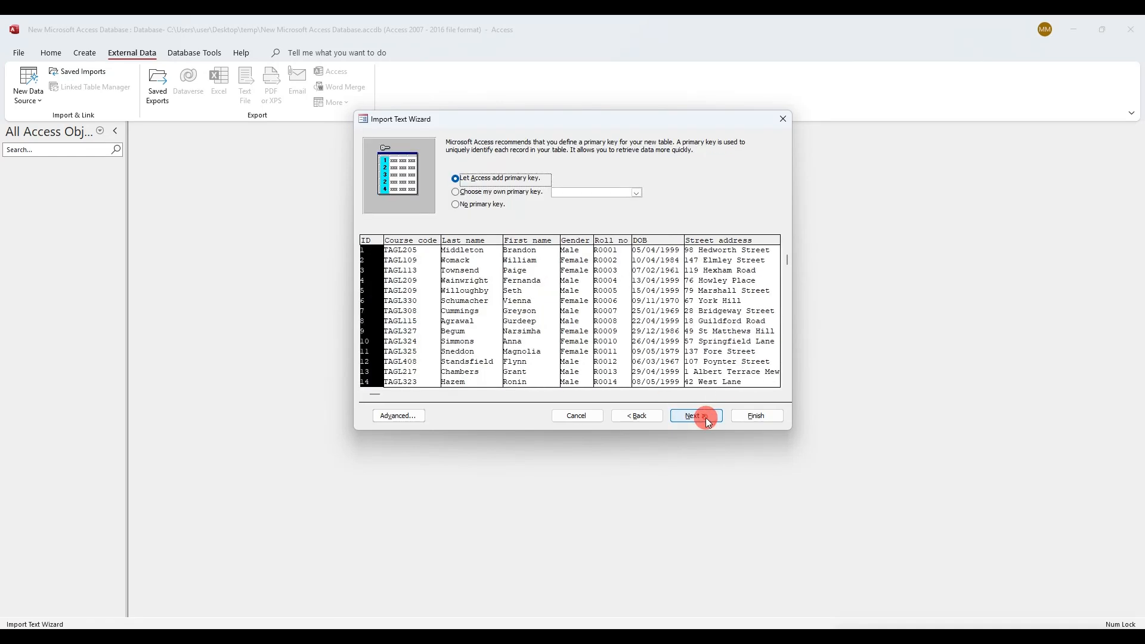
Underline 'Set Roll_no' and 'primary key' in the exam paper's instructions
{"action": "key", "text": "alt+Tab"}
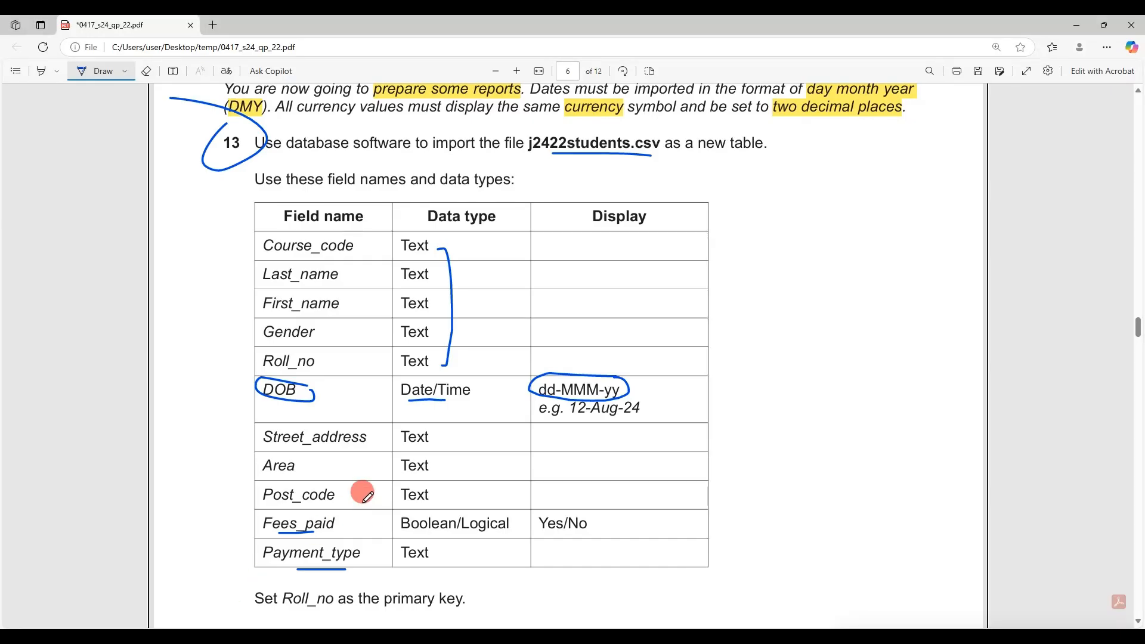
{"action": "scroll", "coordinate": [360, 491], "scroll_direction": "down", "scroll_amount": 2}
{"action": "left_click_drag", "start_coordinate": [260, 492], "coordinate": [344, 493]}
{"action": "left_click_drag", "start_coordinate": [404, 494], "coordinate": [490, 493]}
{"action": "left_click", "coordinate": [214, 637]}
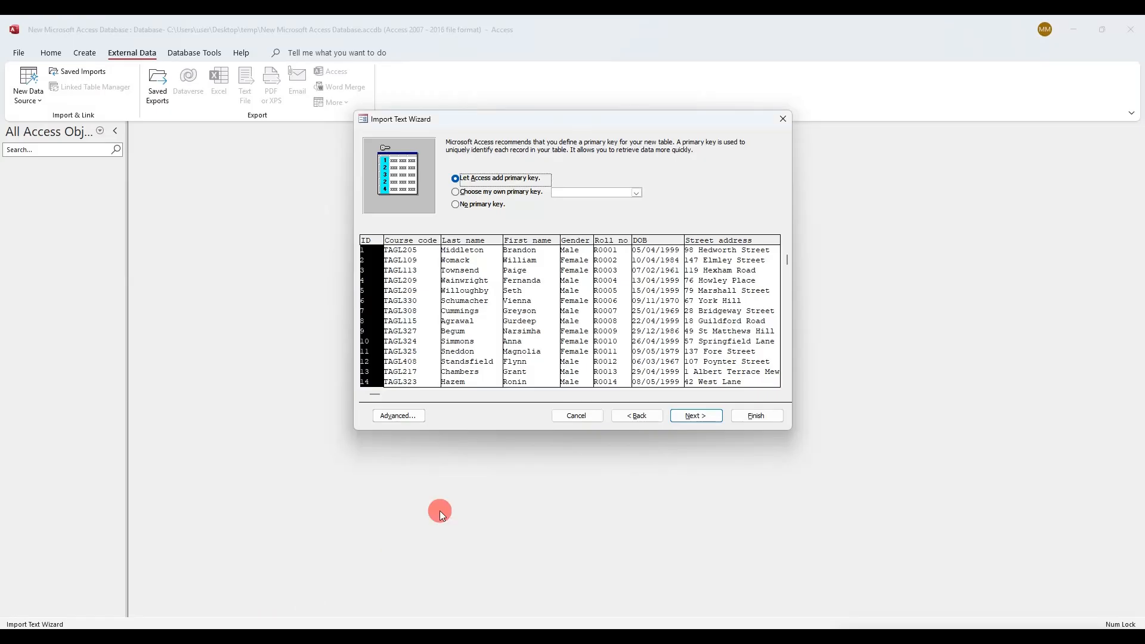
Finish the import with Roll_no as the primary key, without saving the import steps
{"action": "left_click", "coordinate": [534, 195]}
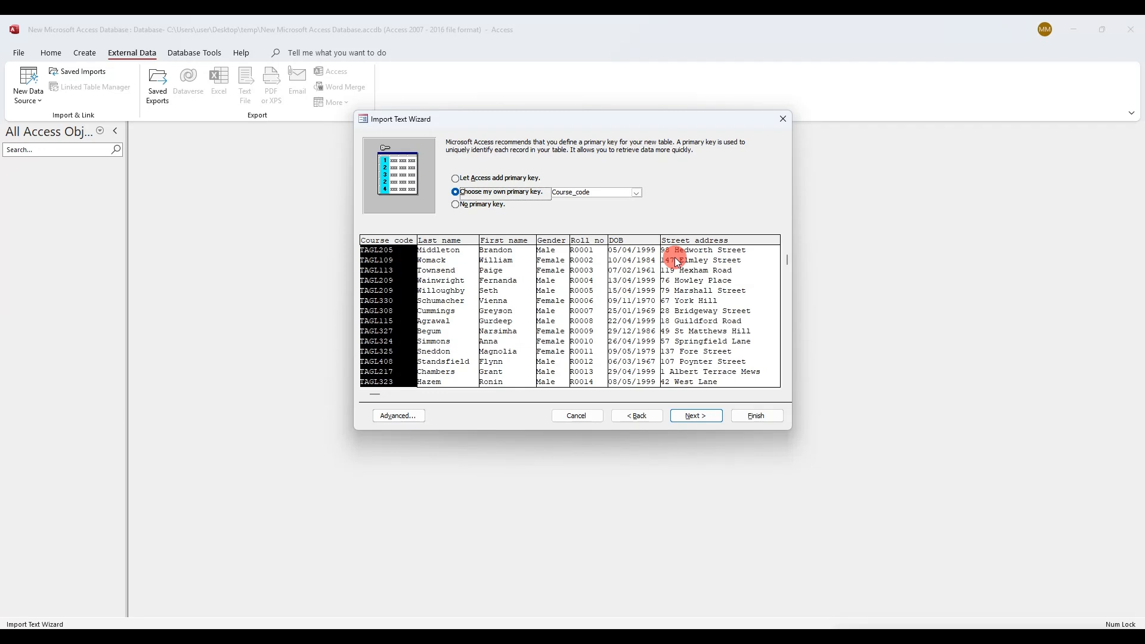
{"action": "left_click", "coordinate": [591, 271]}
{"action": "left_click", "coordinate": [703, 416]}
{"action": "left_click", "coordinate": [756, 416]}
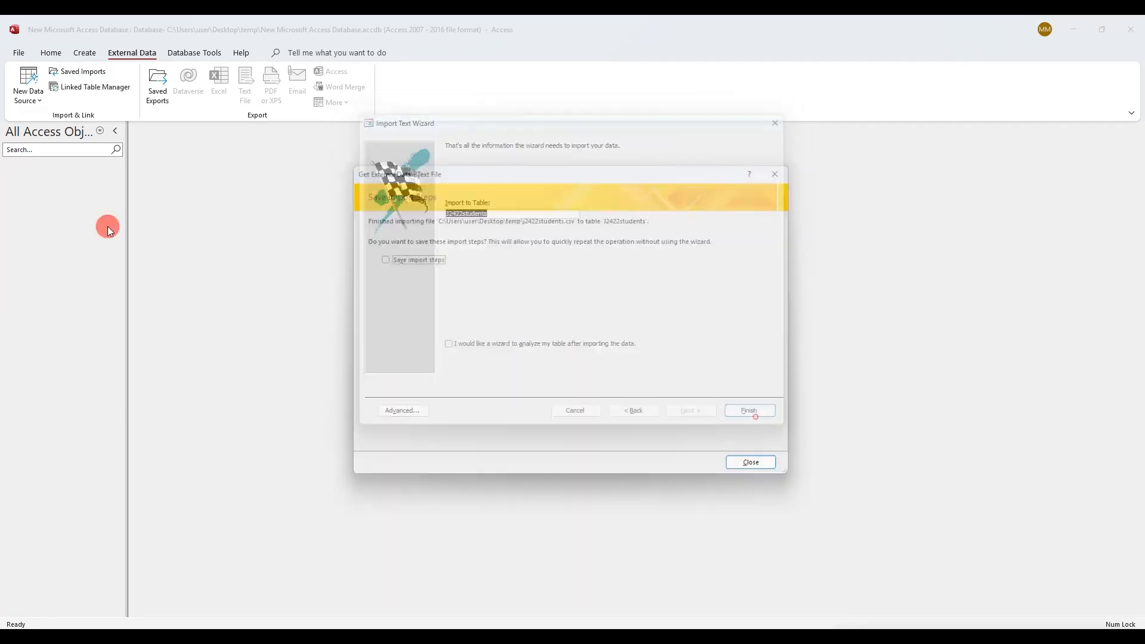
{"action": "left_click", "coordinate": [761, 472]}
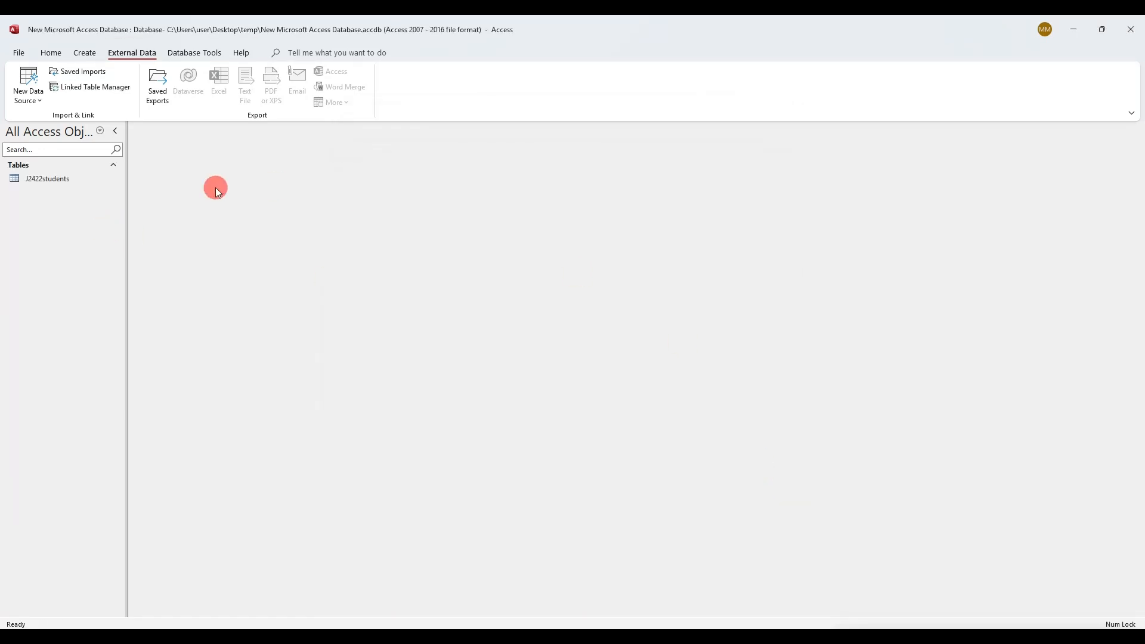
{"action": "right_click", "coordinate": [52, 181]}
In Design view, set DOB's Format property to dd-MMM-yy, copied from the exam paper
{"action": "left_click", "coordinate": [113, 207]}
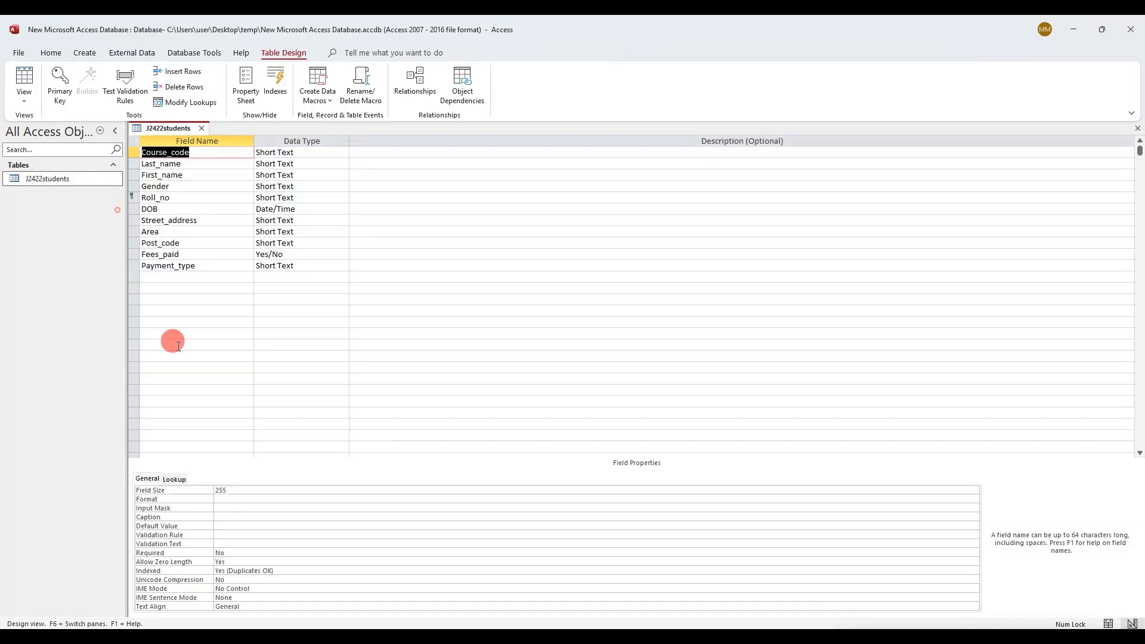
{"action": "key", "text": "alt+Tab"}
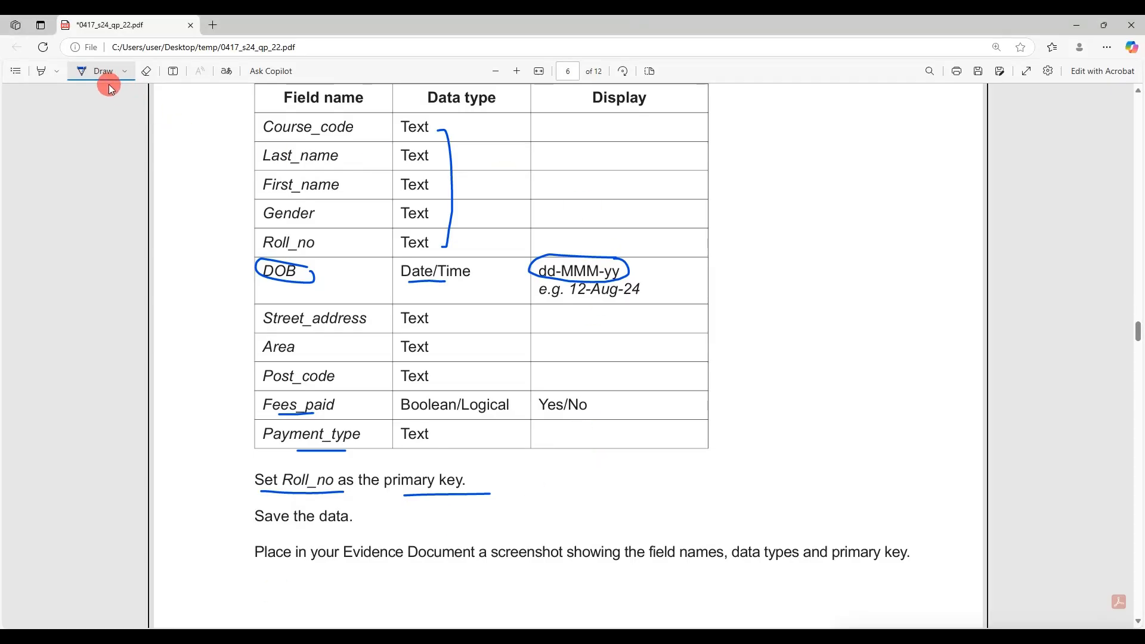
{"action": "left_click_drag", "start_coordinate": [531, 268], "coordinate": [622, 272]}
{"action": "key", "text": "ctrl+c"}
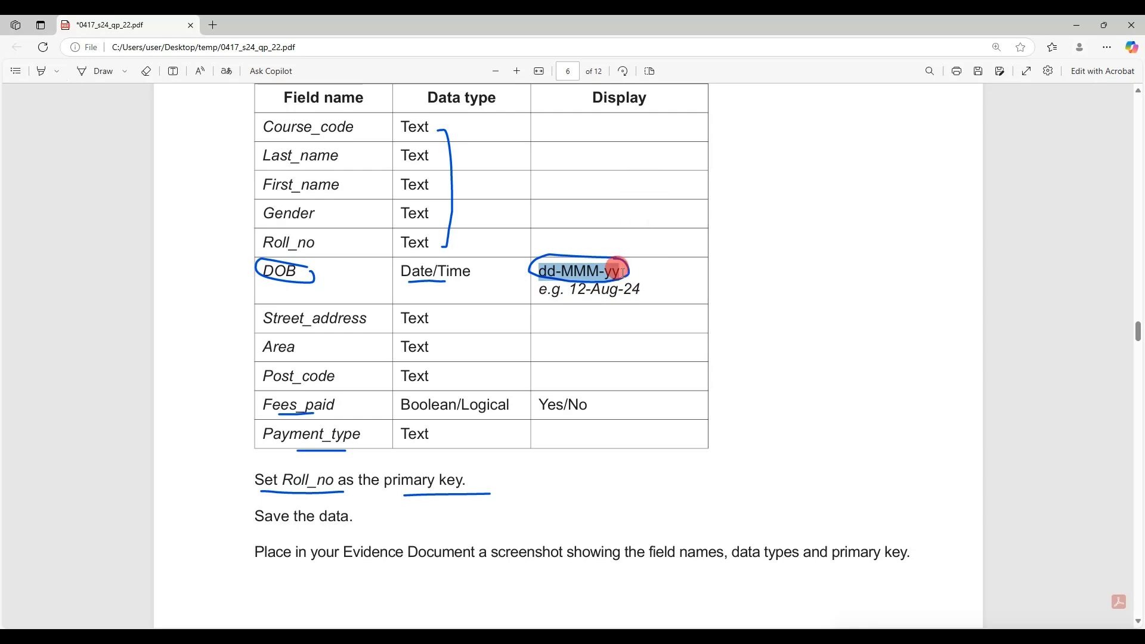
{"action": "left_click", "coordinate": [221, 636]}
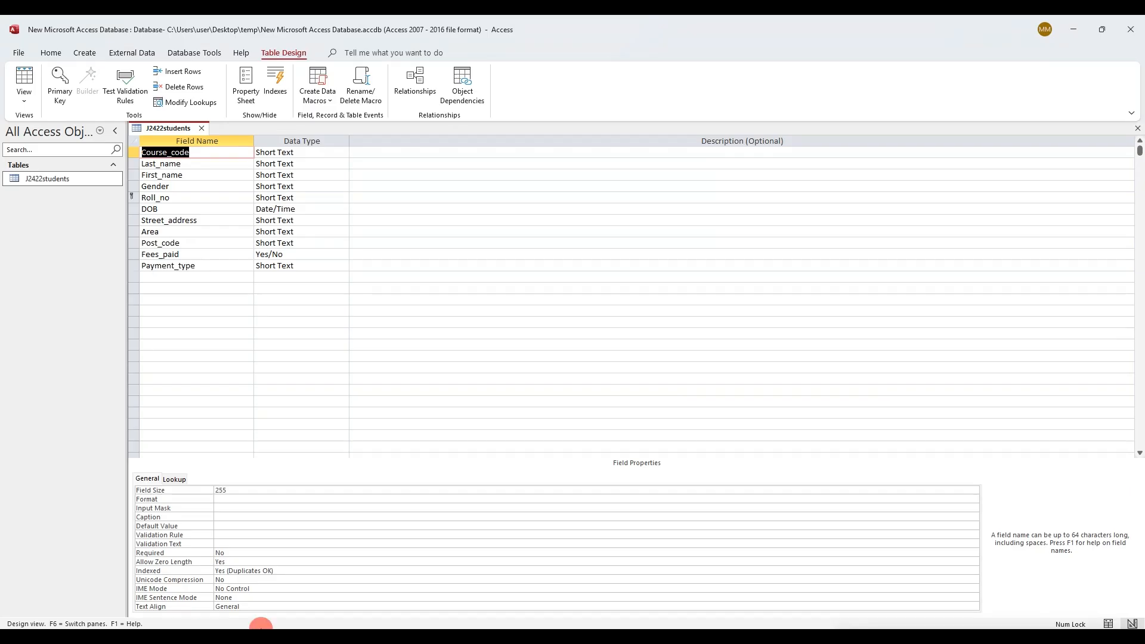
{"action": "left_click", "coordinate": [312, 205]}
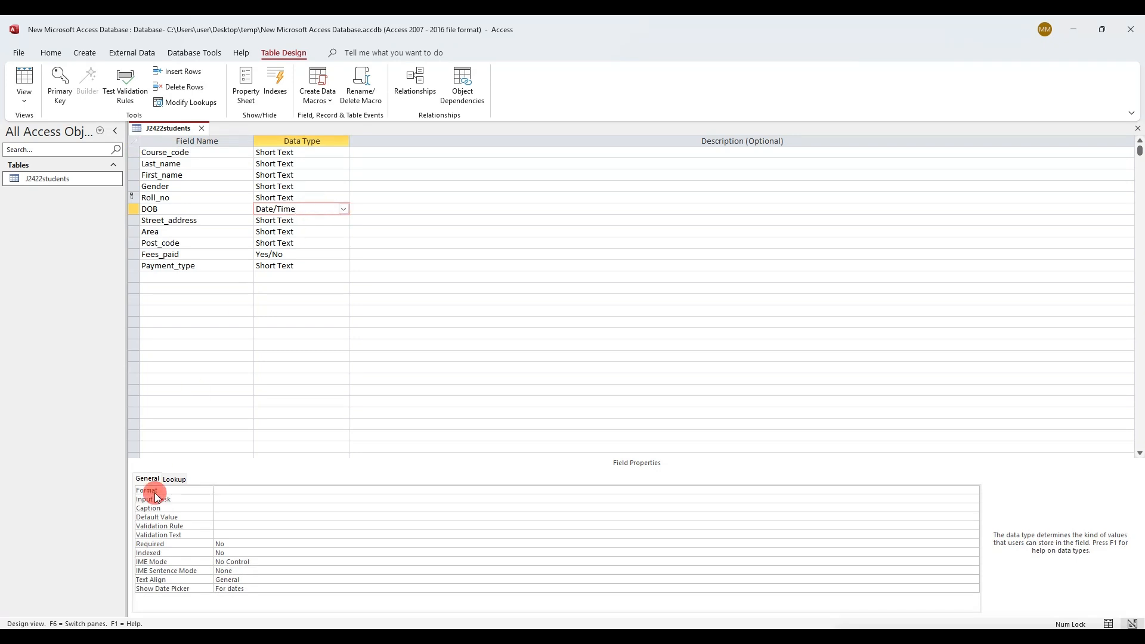
{"action": "left_click", "coordinate": [236, 491]}
{"action": "key", "text": "ctrl+v"}
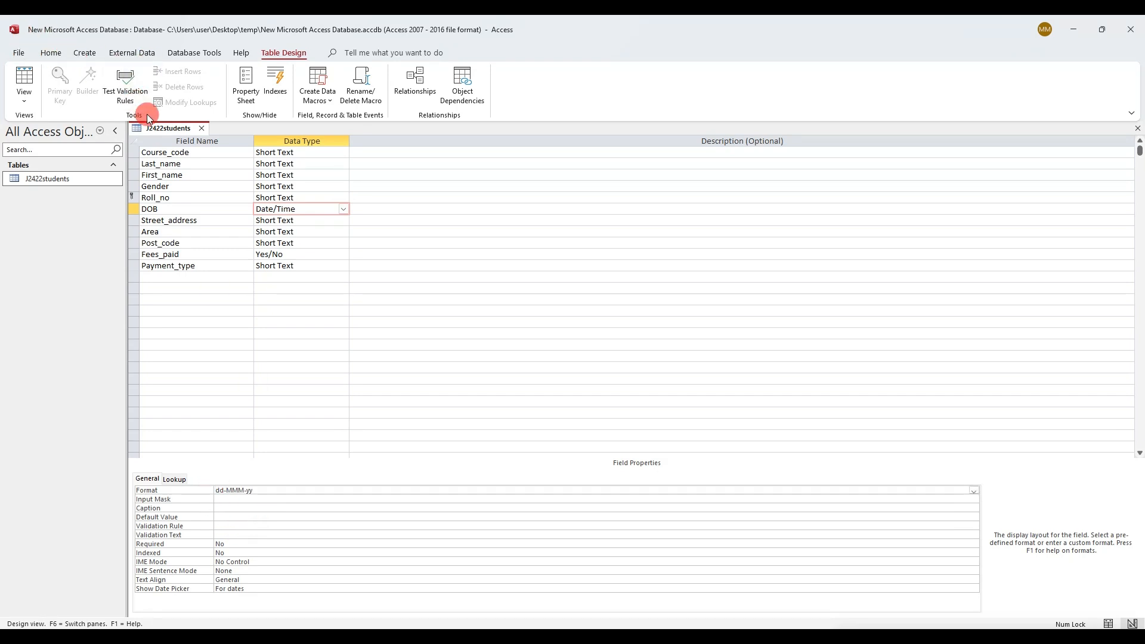
Save the table design and switch to Datasheet view
{"action": "right_click", "coordinate": [160, 128]}
{"action": "left_click", "coordinate": [182, 138]}
{"action": "left_click", "coordinate": [27, 79]}
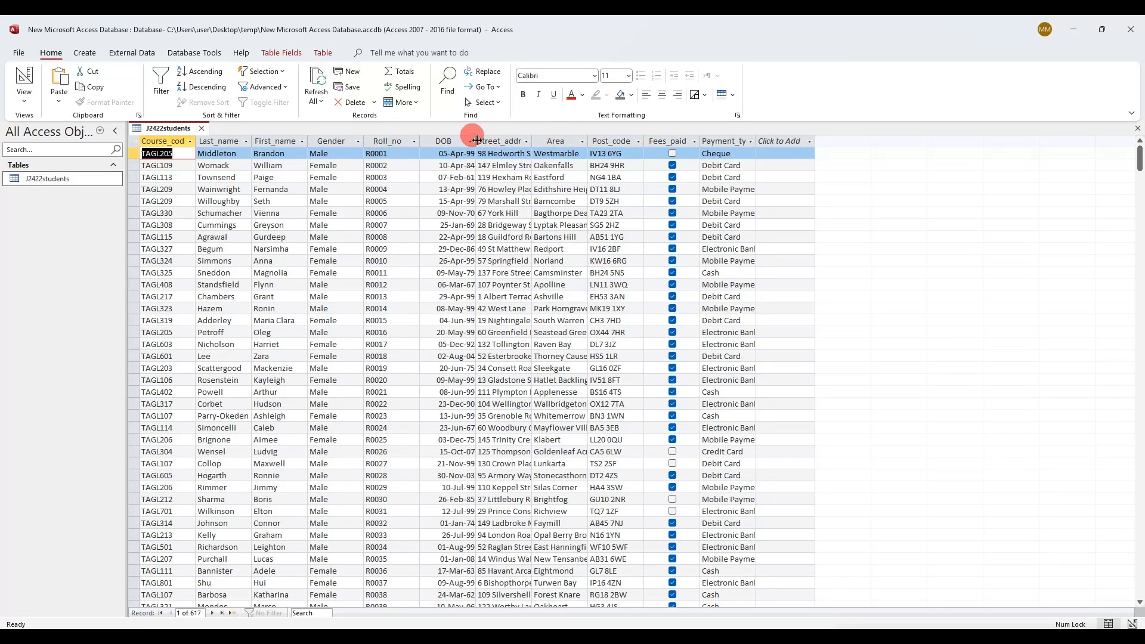
Widen the DOB column so dates fit, and look up the required Yes/No display for Fees_paid
{"action": "left_click_drag", "start_coordinate": [475, 141], "coordinate": [566, 142]}
{"action": "left_click", "coordinate": [526, 143]}
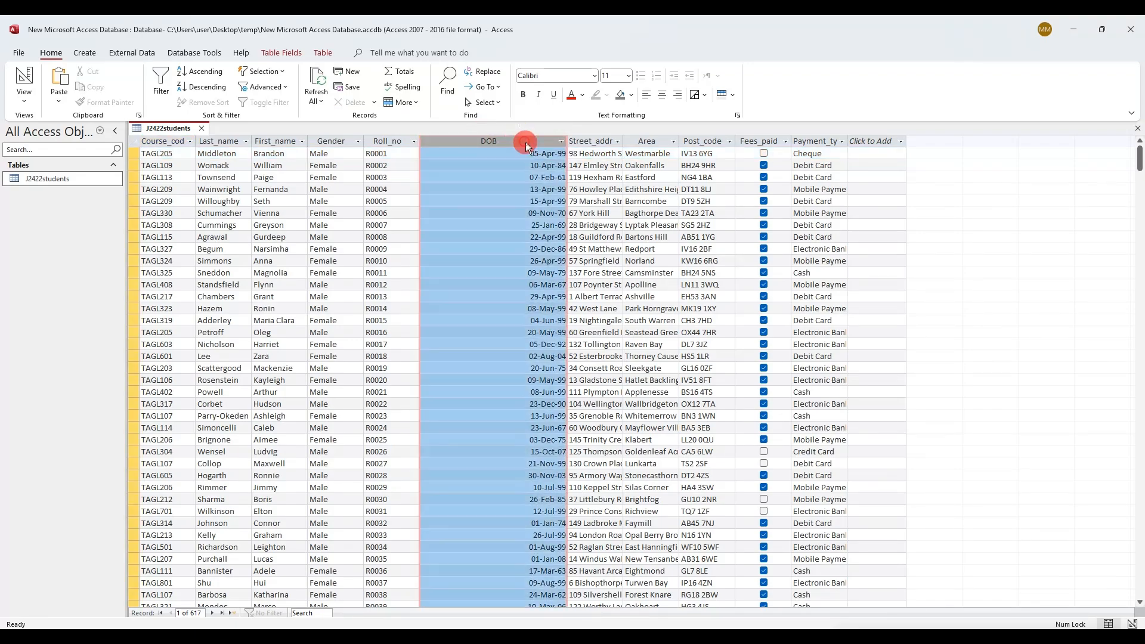
{"action": "key", "text": "alt+Tab"}
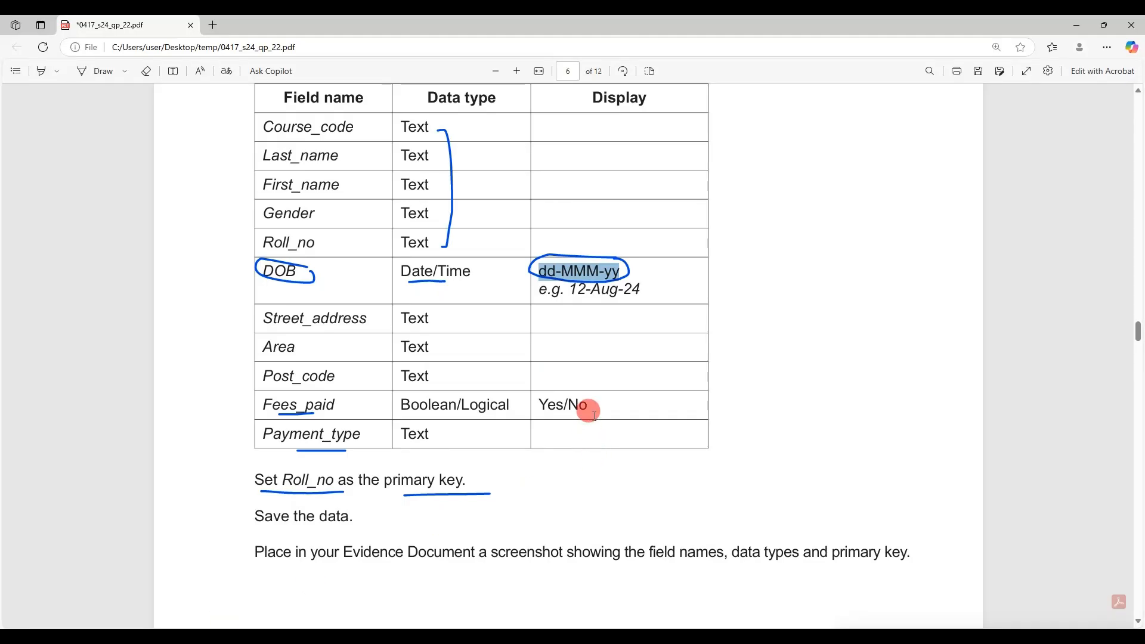
{"action": "left_click_drag", "start_coordinate": [594, 416], "coordinate": [542, 406]}
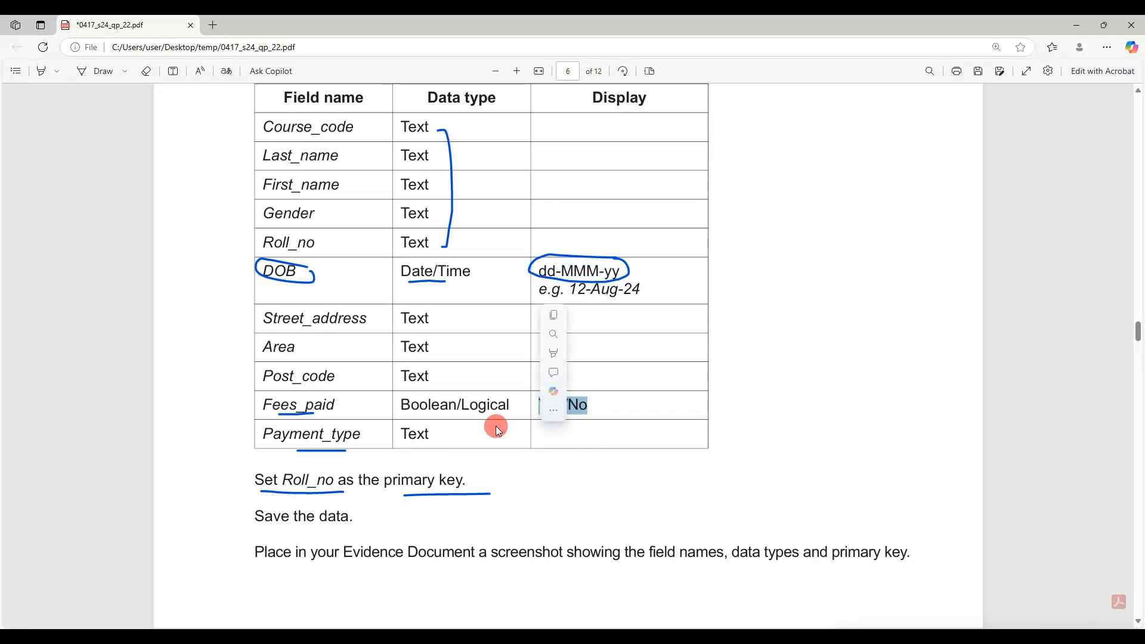
{"action": "left_click", "coordinate": [214, 637]}
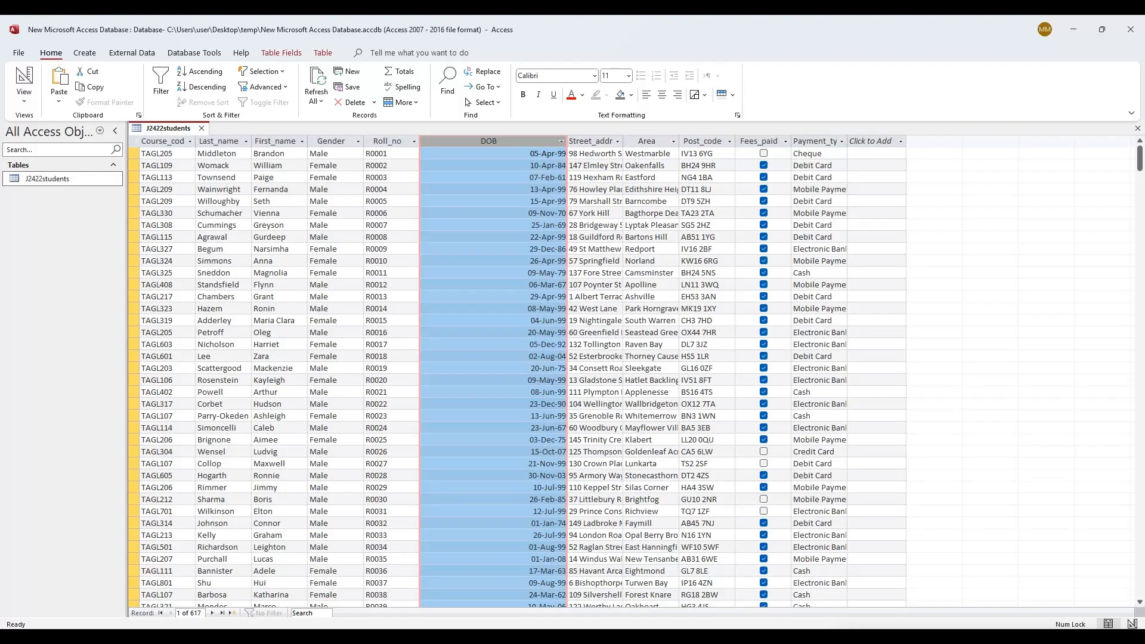
In Design view, set Fees_paid's Format to Yes/No and its Display Control to Text Box
{"action": "right_click", "coordinate": [173, 130]}
{"action": "left_click", "coordinate": [224, 185]}
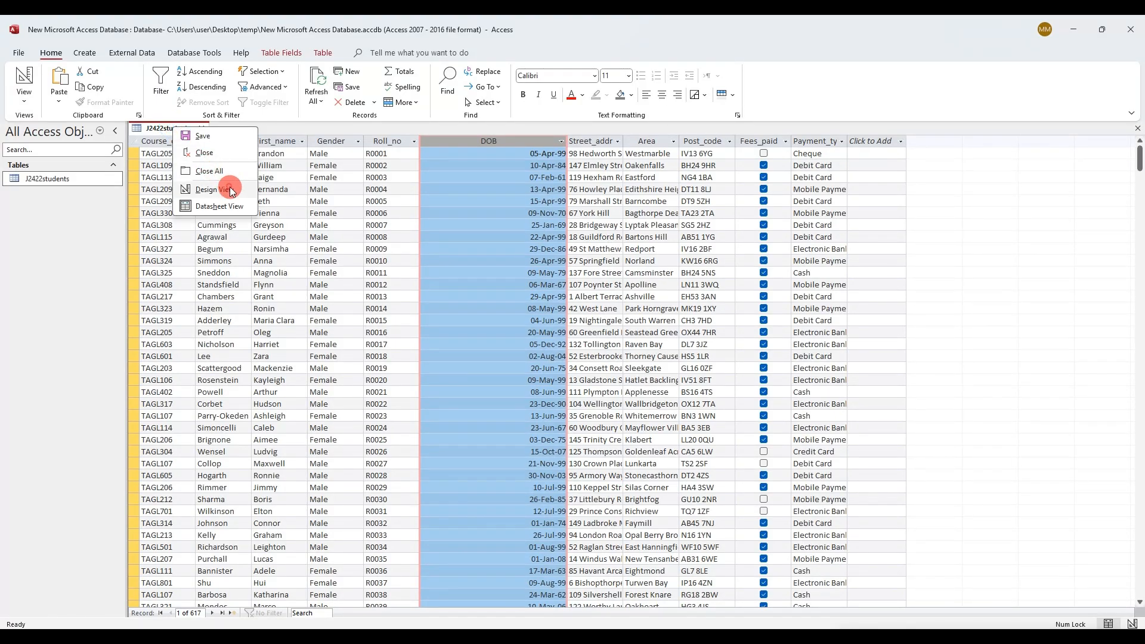
{"action": "left_click", "coordinate": [266, 255]}
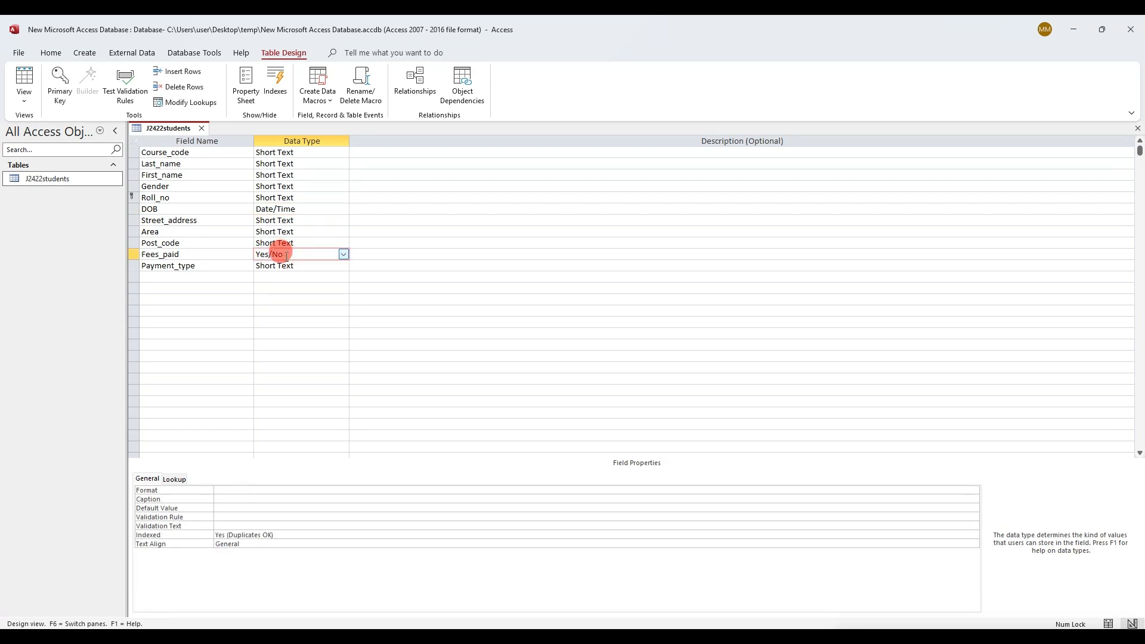
{"action": "left_click", "coordinate": [974, 491]}
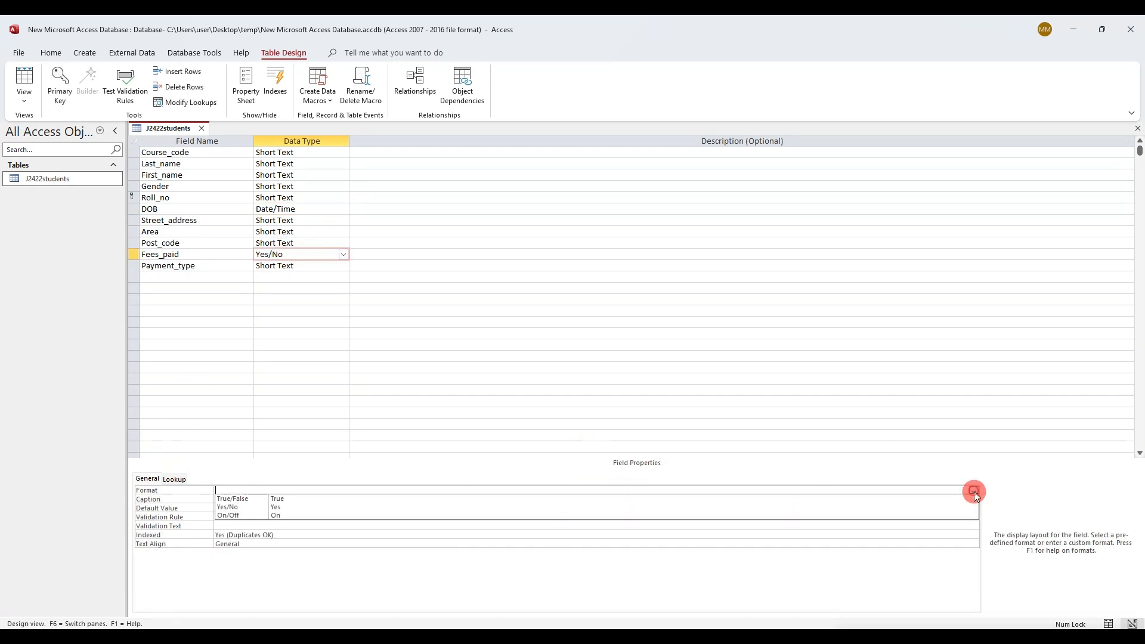
{"action": "left_click", "coordinate": [966, 507]}
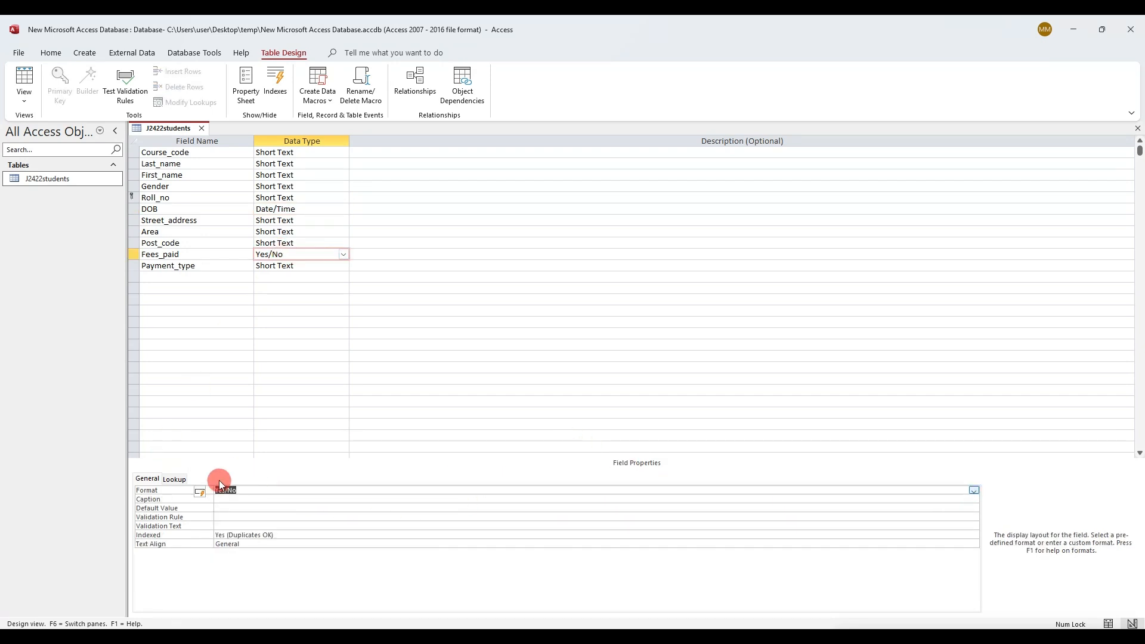
{"action": "left_click", "coordinate": [173, 479]}
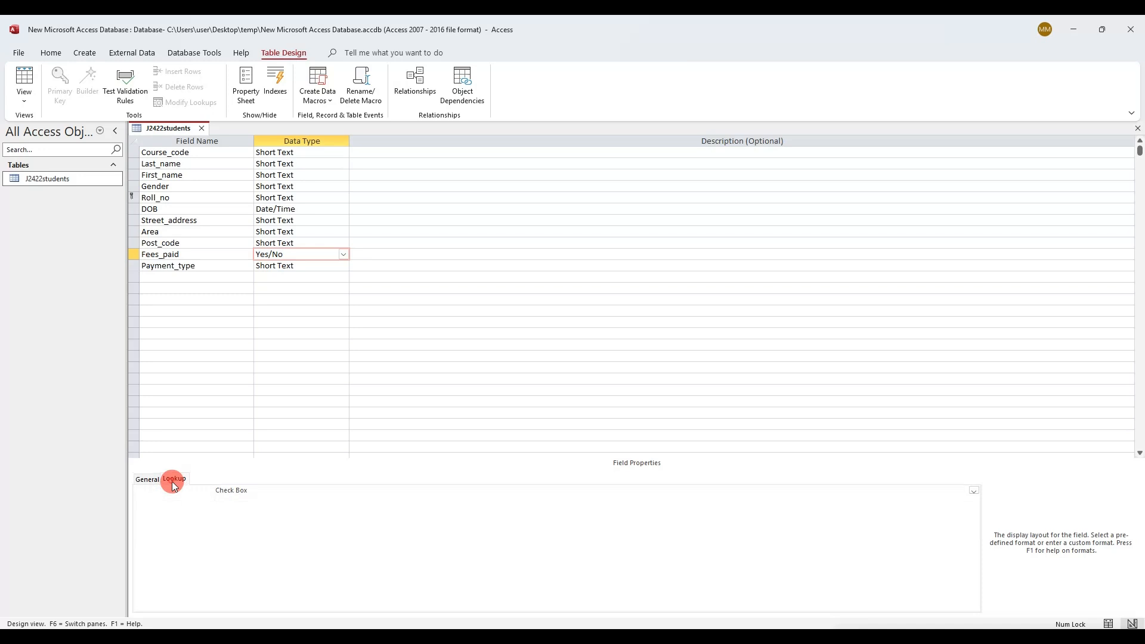
{"action": "left_click", "coordinate": [974, 490]}
{"action": "left_click", "coordinate": [887, 507]}
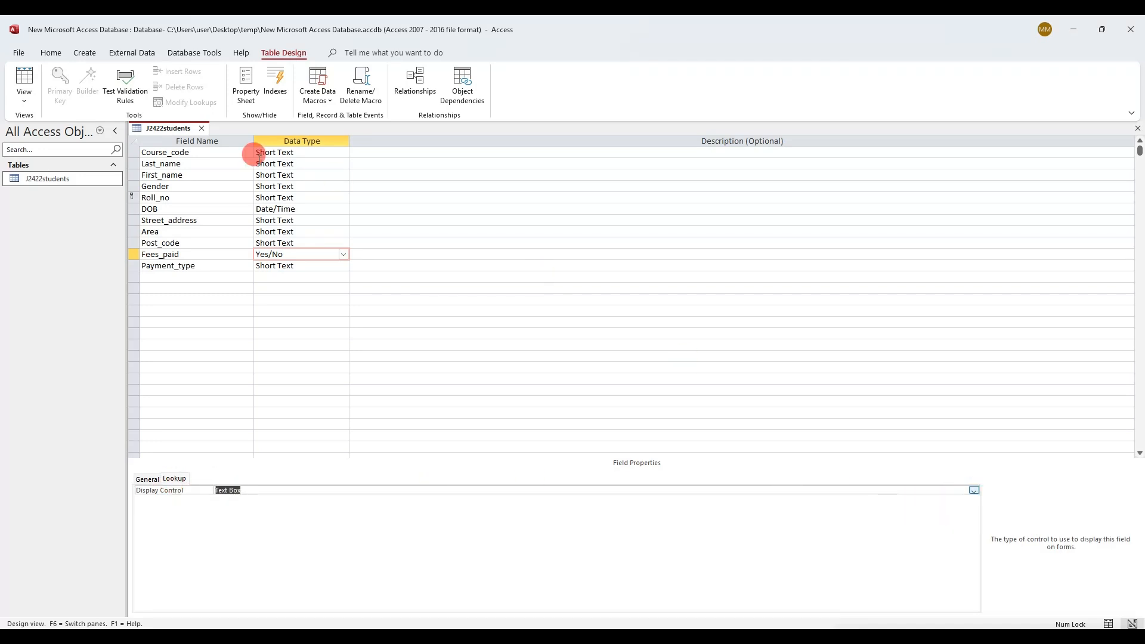
Save the design, check the Fees_paid values in the datasheet, and close J2422students
{"action": "right_click", "coordinate": [143, 127]}
{"action": "left_click", "coordinate": [164, 134]}
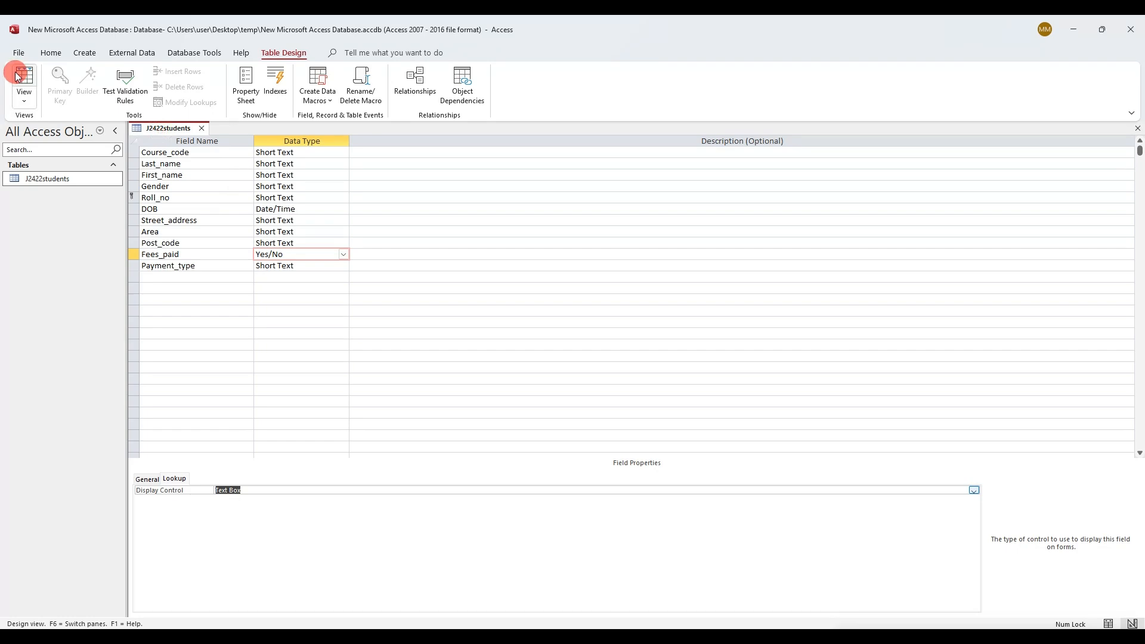
{"action": "left_click", "coordinate": [17, 76]}
{"action": "left_click", "coordinate": [758, 142]}
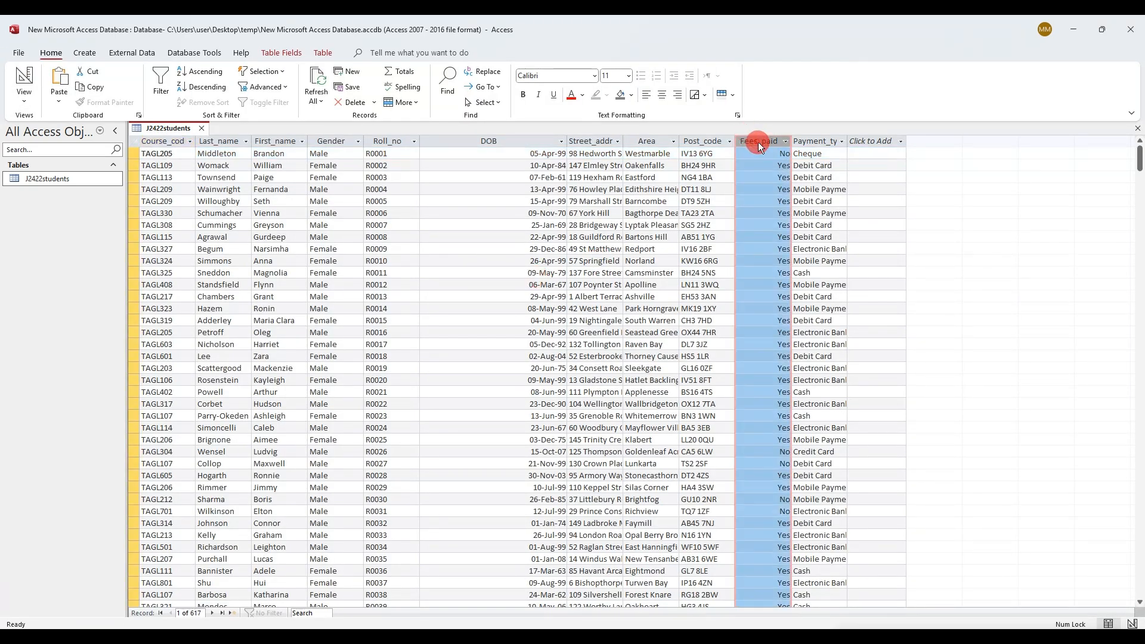
{"action": "left_click", "coordinate": [1138, 129]}
Scroll further down the exam paper and mark a line of text
{"action": "left_click", "coordinate": [220, 636]}
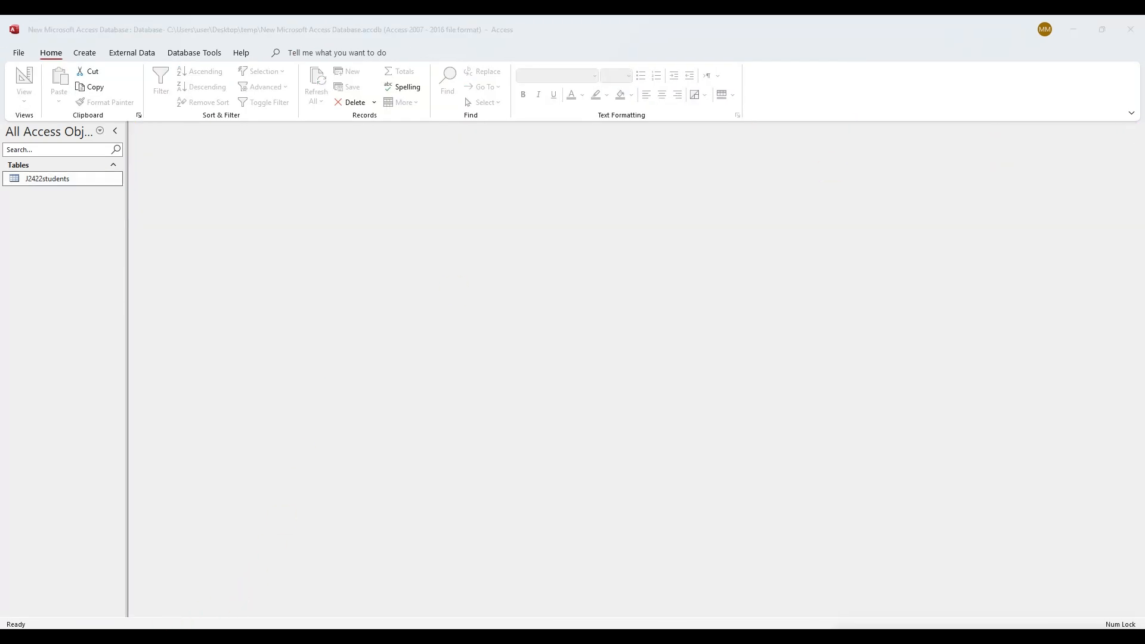
{"action": "scroll", "coordinate": [499, 408], "scroll_direction": "down", "scroll_amount": 1}
{"action": "scroll", "coordinate": [499, 408], "scroll_direction": "down", "scroll_amount": 1}
{"action": "left_click_drag", "start_coordinate": [344, 433], "coordinate": [930, 431]}
Reopen the J2422students table in Design view
{"action": "mouse_move", "coordinate": [224, 624]}
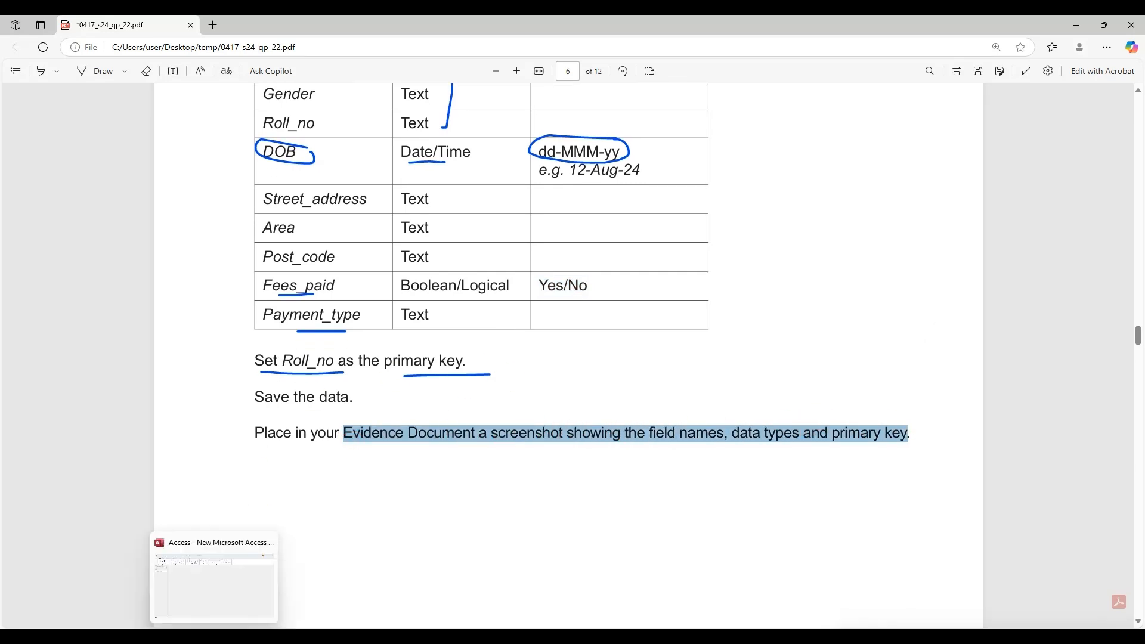
{"action": "left_click", "coordinate": [214, 583]}
{"action": "right_click", "coordinate": [66, 181]}
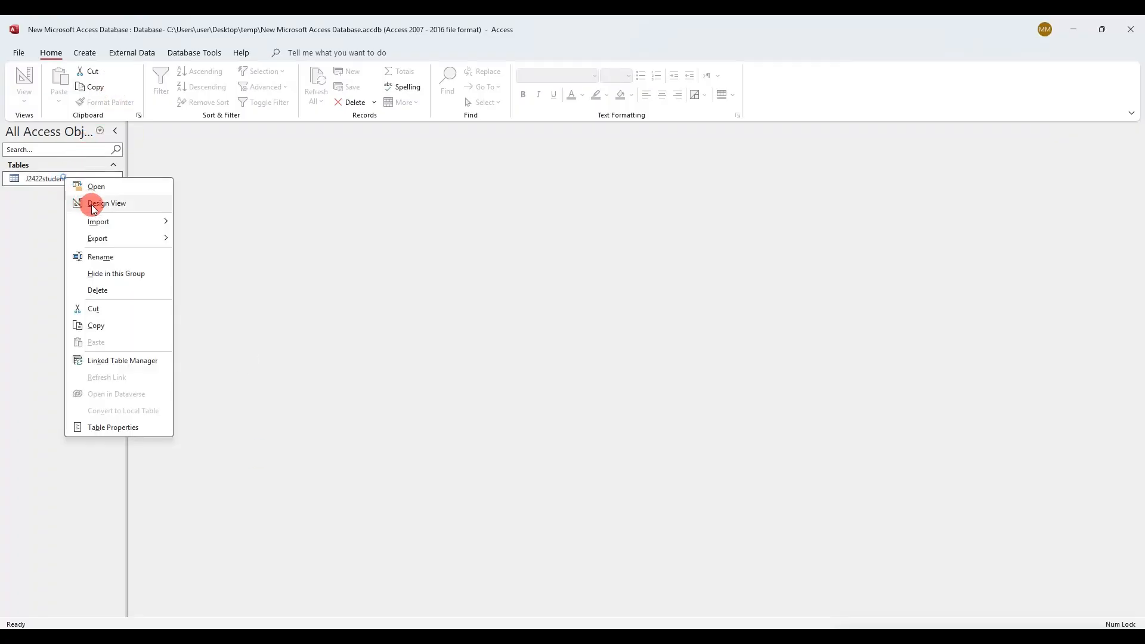
{"action": "left_click", "coordinate": [91, 203]}
{"action": "left_click", "coordinate": [490, 208]}
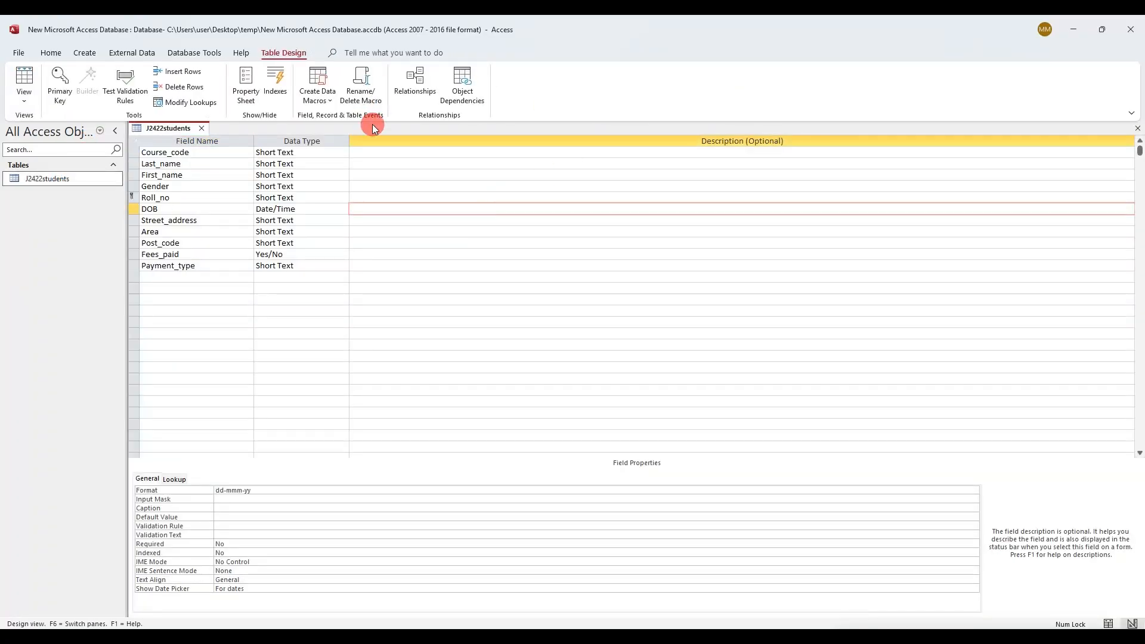
Snip a screenshot of the table's field names and data types
{"action": "key", "text": "super+shift+s"}
{"action": "left_click_drag", "start_coordinate": [126, 121], "coordinate": [325, 274]}
{"action": "key", "text": "alt+Tab"}
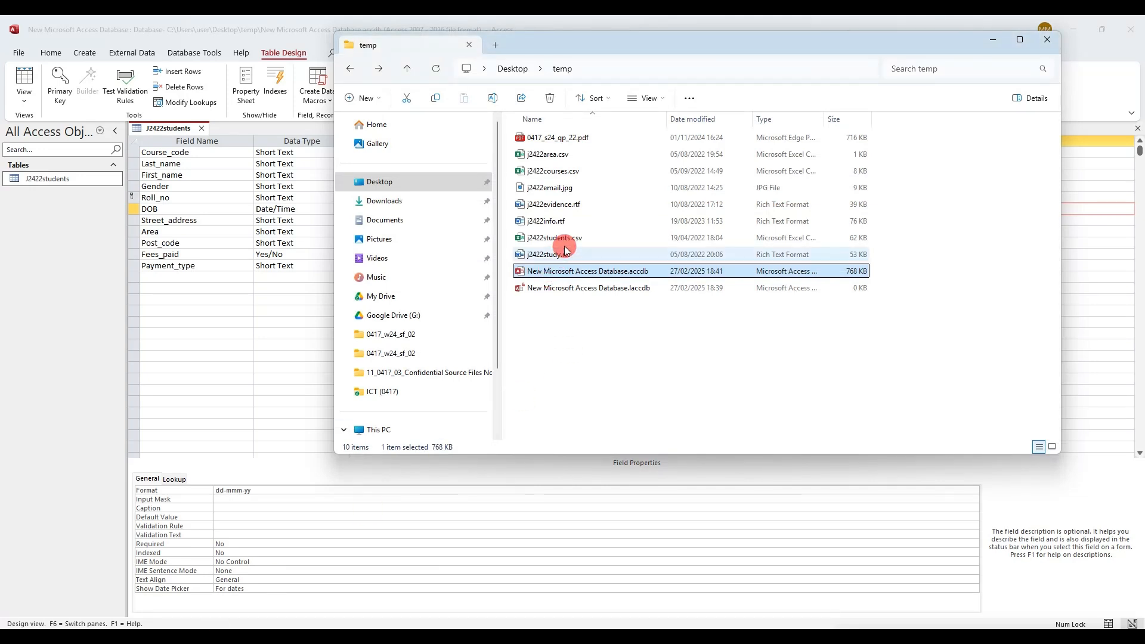
Open the j2422evidence.rtf evidence document alongside the exam paper
{"action": "double_click", "coordinate": [584, 212]}
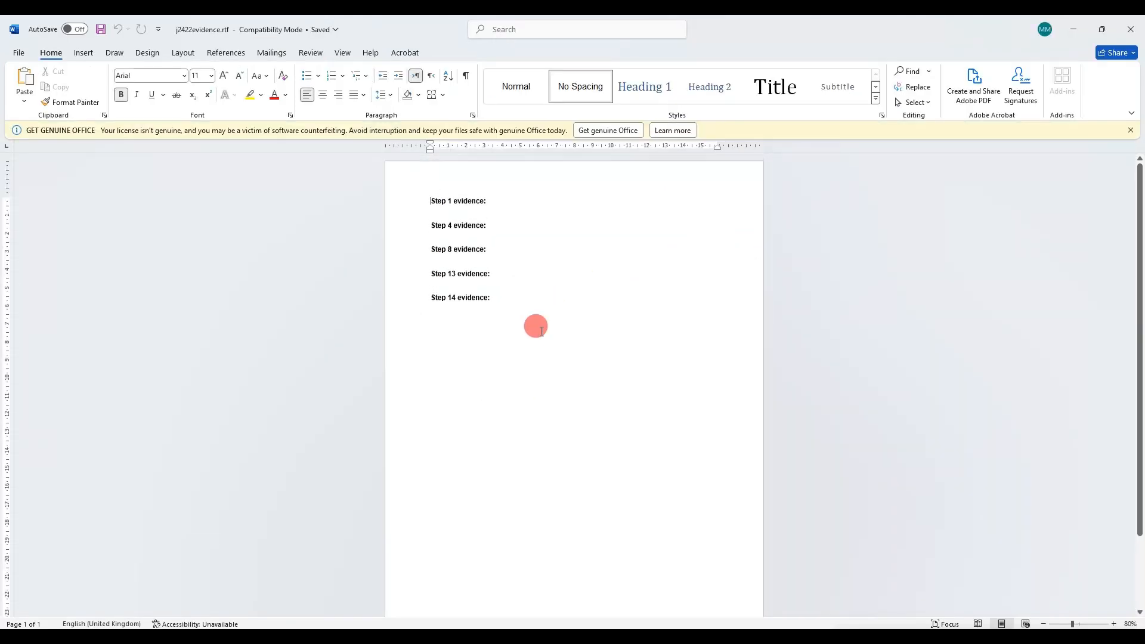
{"action": "key", "text": "alt+Tab"}
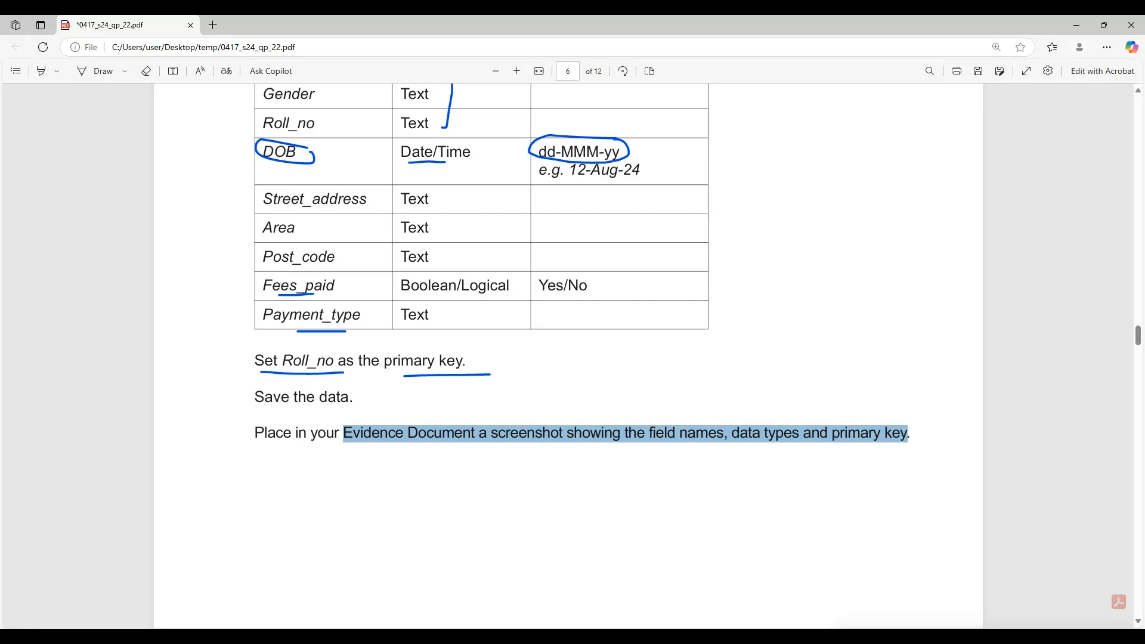
{"action": "scroll", "coordinate": [356, 486], "scroll_direction": "up", "scroll_amount": 4}
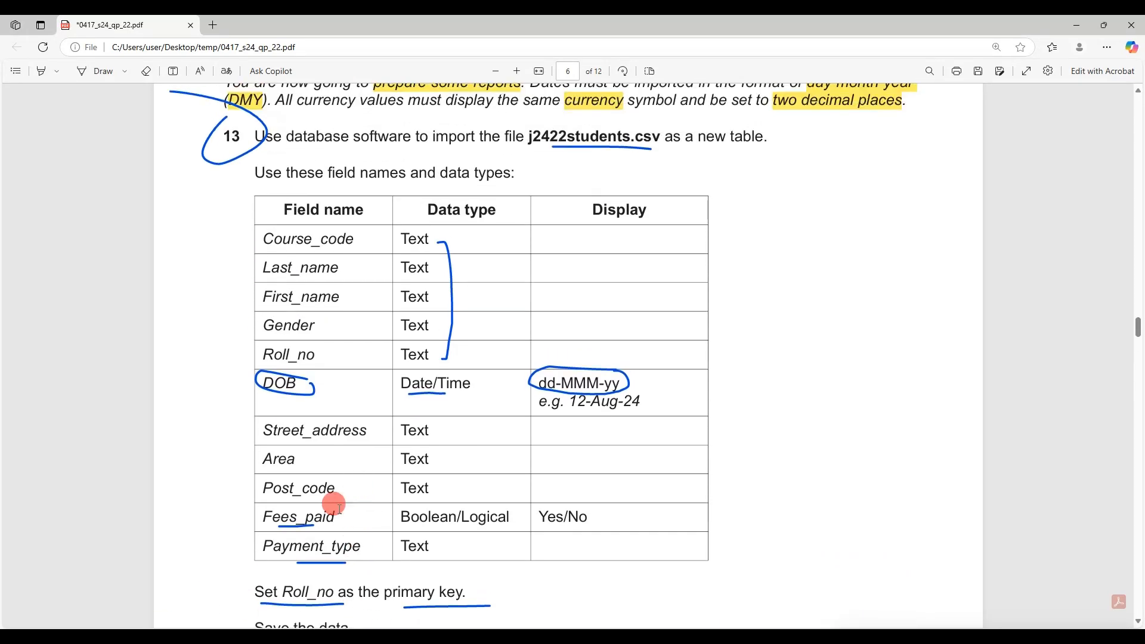
{"action": "key", "text": "alt+Tab"}
Paste the J2422students screenshot under 'Step 13 evidence:' and enlarge it to 12.34 cm wide
{"action": "left_click", "coordinate": [493, 276]}
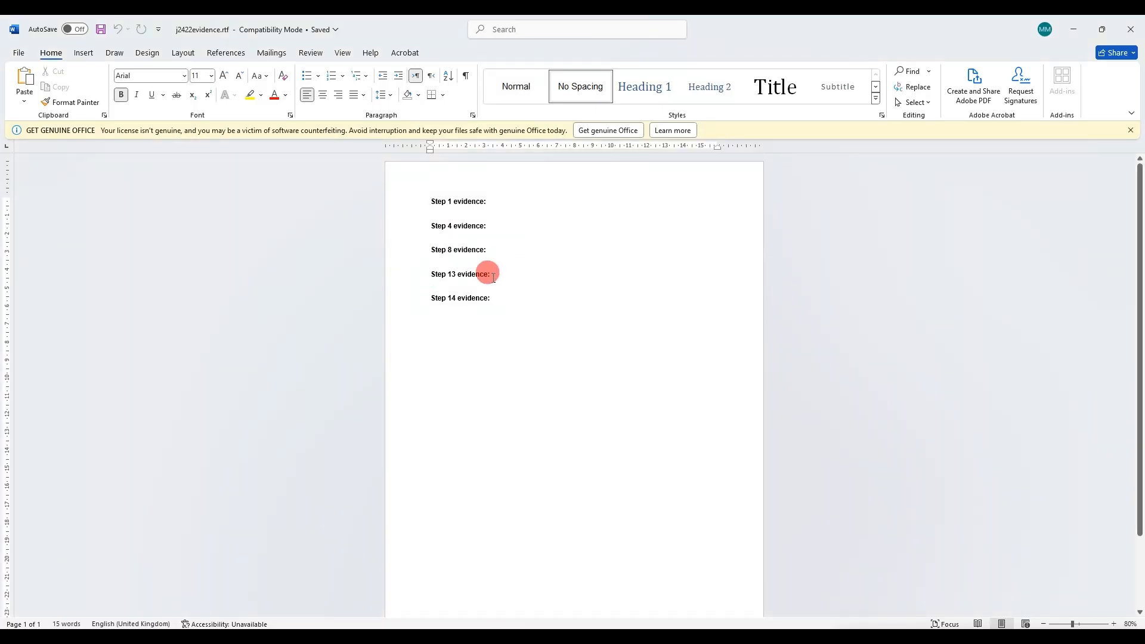
{"action": "key", "text": "ctrl+v"}
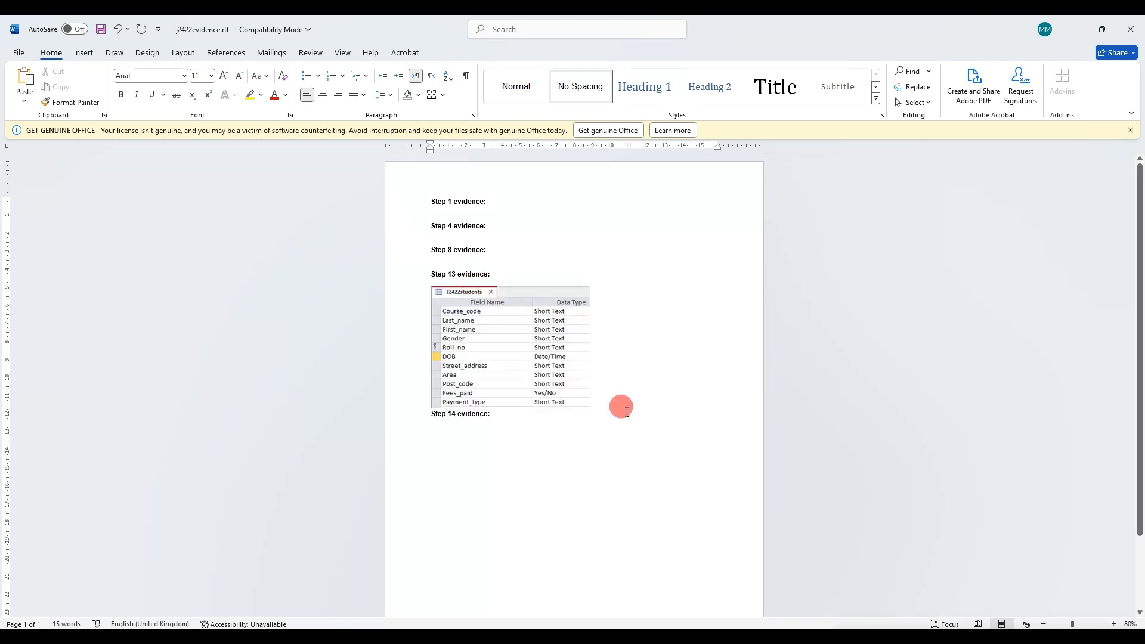
{"action": "left_click", "coordinate": [501, 349]}
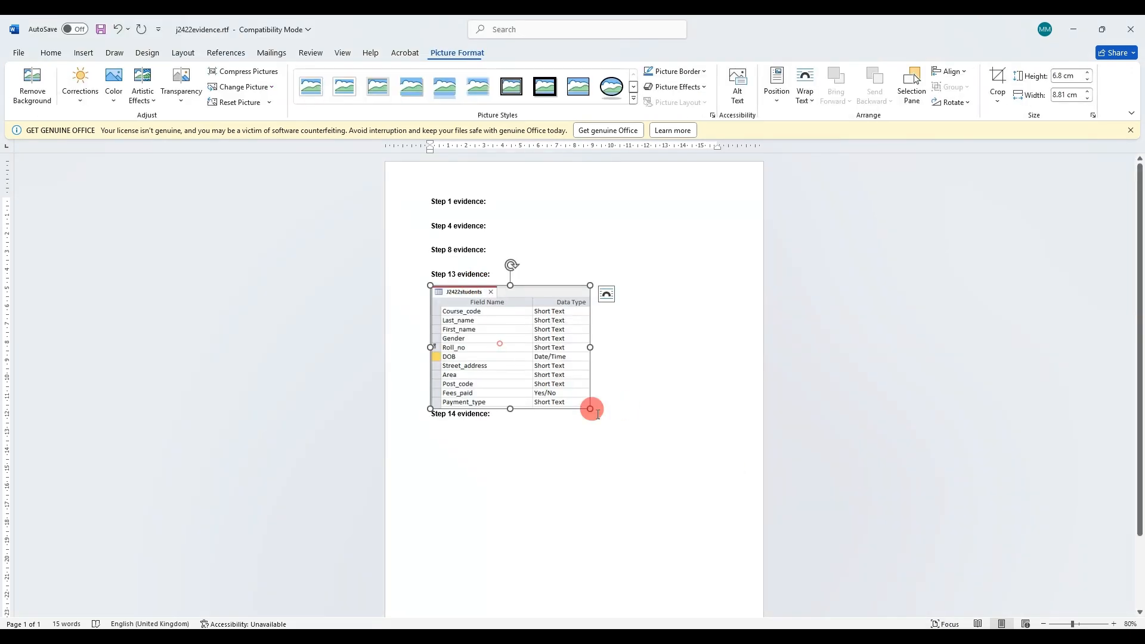
{"action": "left_click_drag", "start_coordinate": [590, 407], "coordinate": [653, 458]}
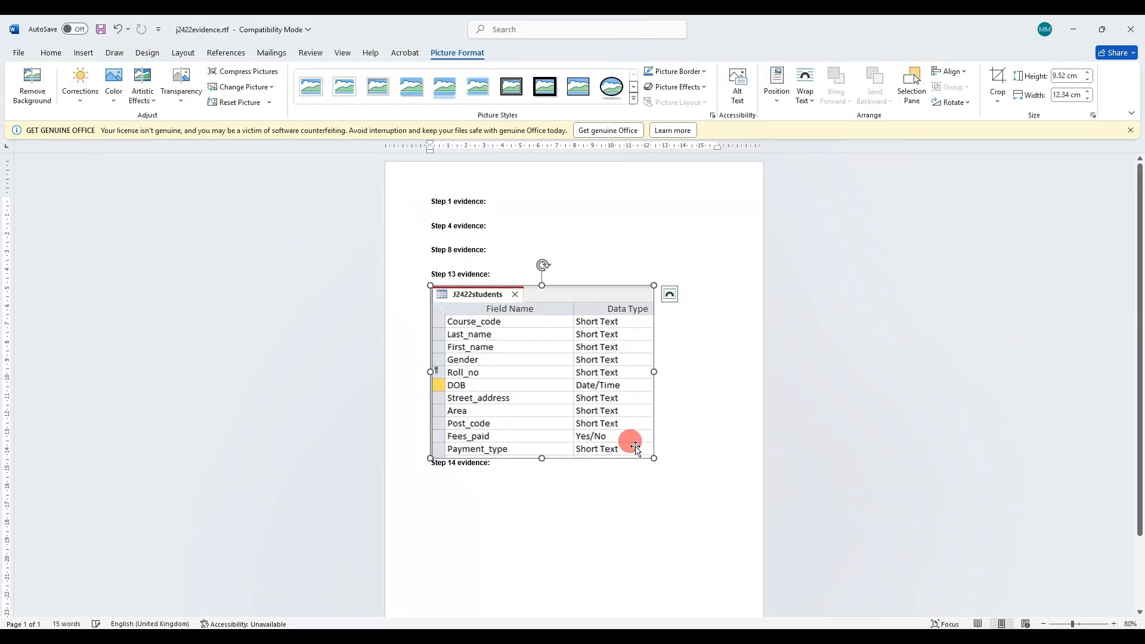
{"action": "key", "text": "alt+Tab"}
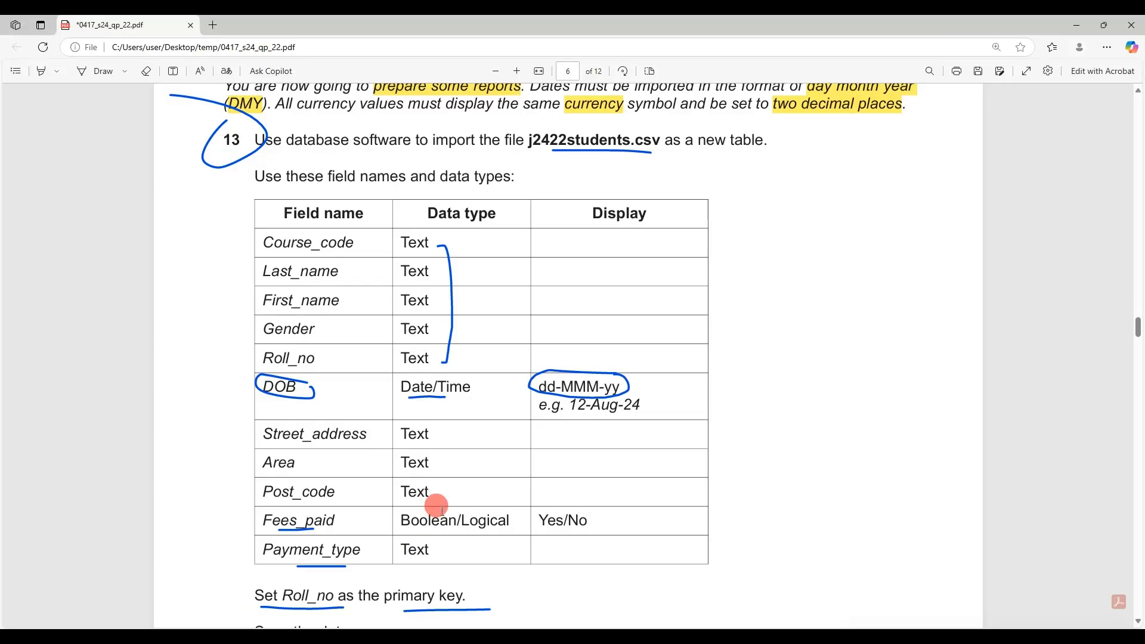
Scroll the exam paper to page 7 and ink-underline j2422courses.csv
{"action": "scroll", "coordinate": [437, 506], "scroll_direction": "down", "scroll_amount": 15}
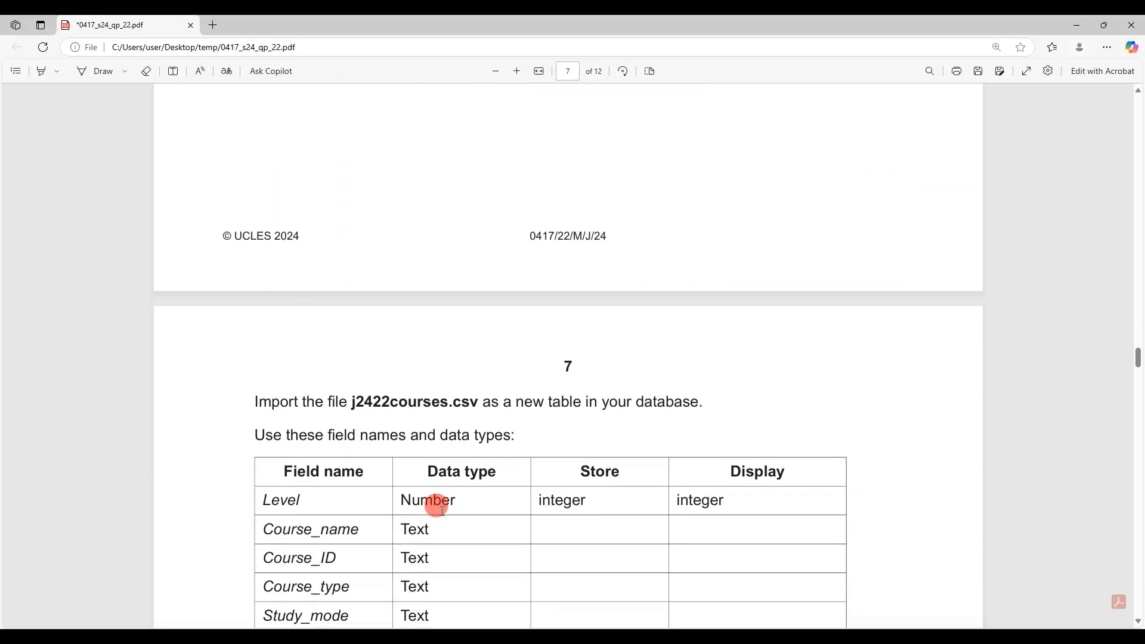
{"action": "scroll", "coordinate": [437, 505], "scroll_direction": "down", "scroll_amount": 3}
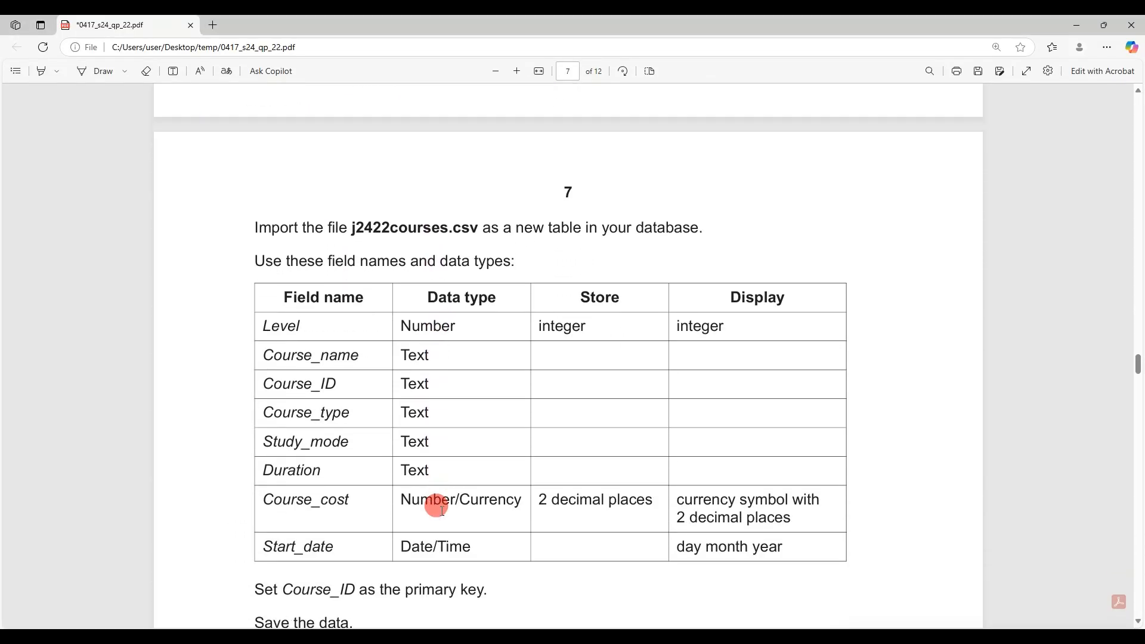
{"action": "left_click", "coordinate": [94, 74]}
{"action": "left_click_drag", "start_coordinate": [403, 236], "coordinate": [501, 241]}
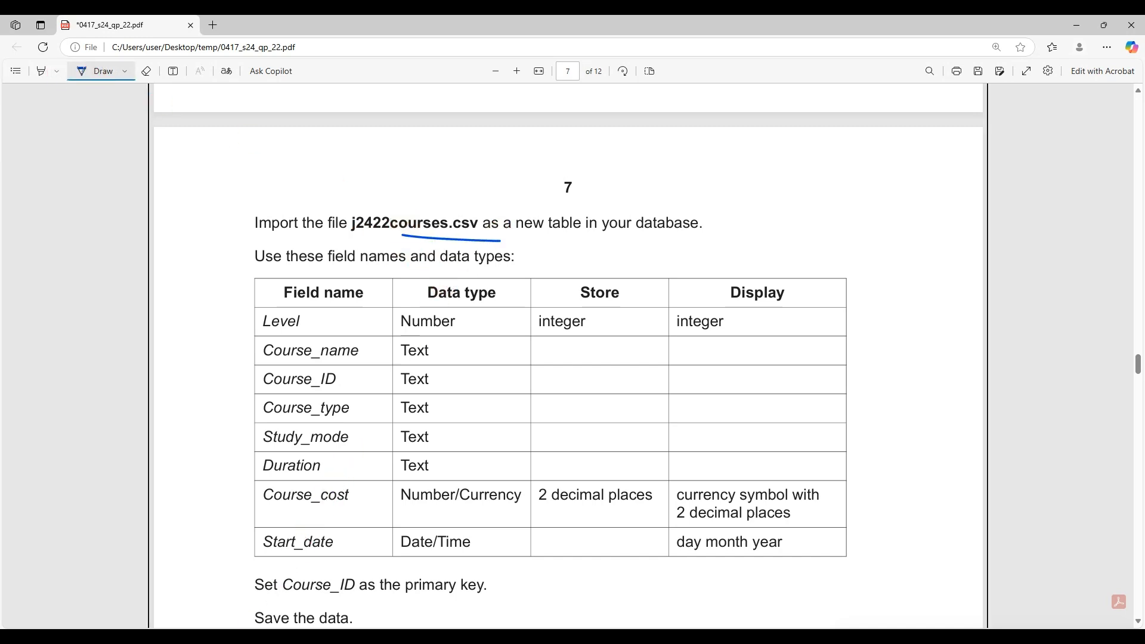
{"action": "key", "text": "alt+Tab"}
Start a text-file import with j2422courses.csv as the source file
{"action": "left_click", "coordinate": [142, 56]}
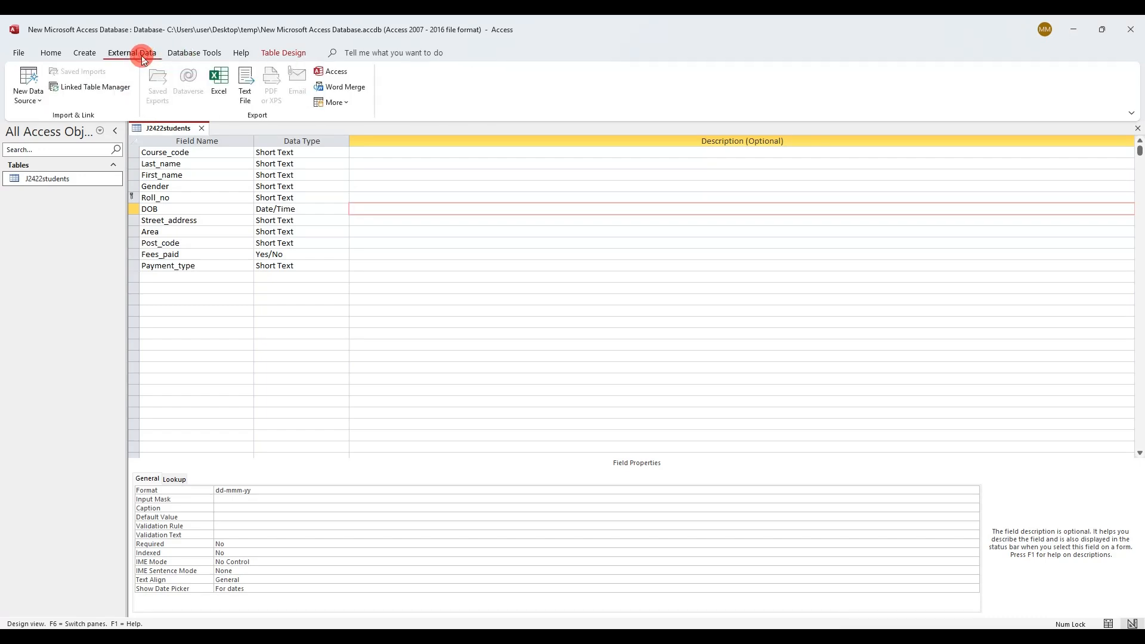
{"action": "left_click", "coordinate": [37, 83]}
{"action": "mouse_move", "coordinate": [54, 124]}
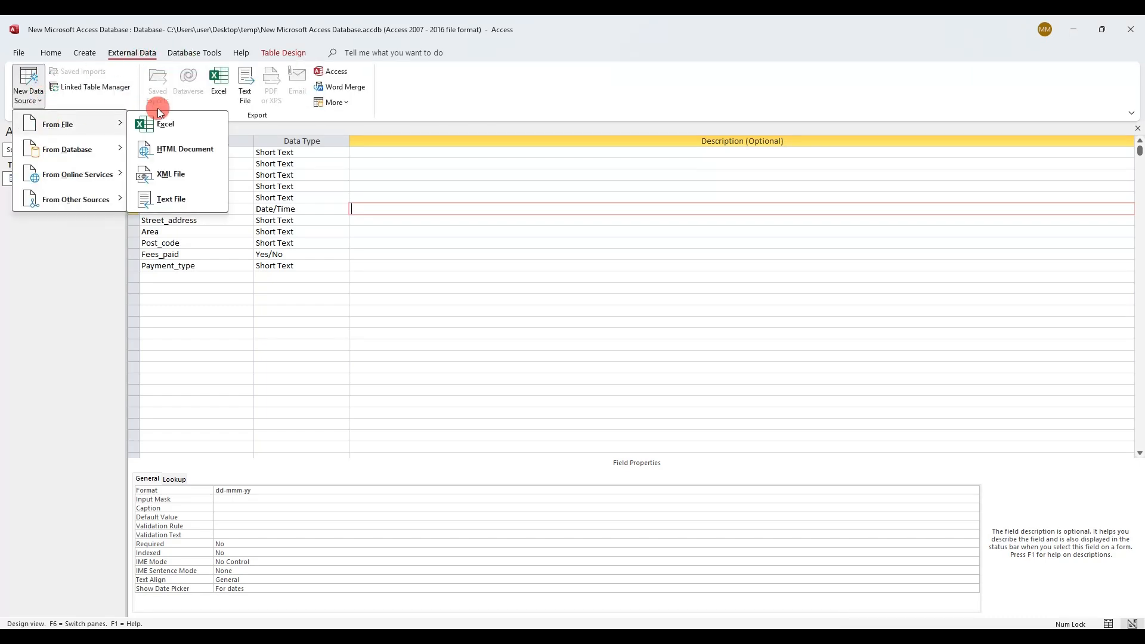
{"action": "left_click", "coordinate": [183, 204]}
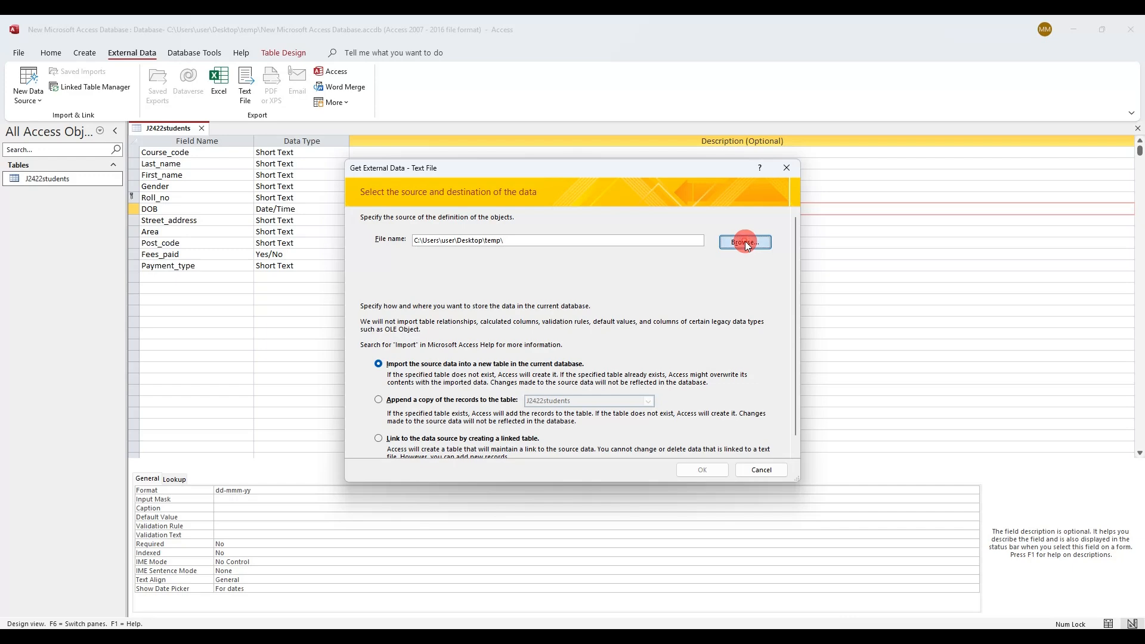
{"action": "left_click", "coordinate": [745, 241]}
{"action": "double_click", "coordinate": [493, 290]}
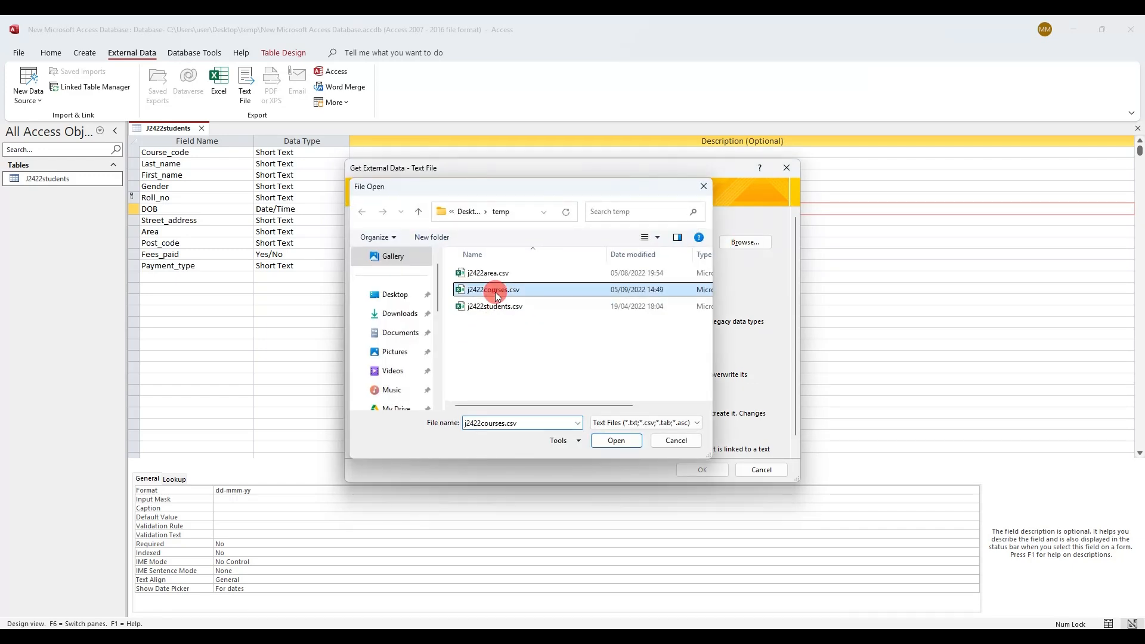
{"action": "left_click", "coordinate": [701, 470]}
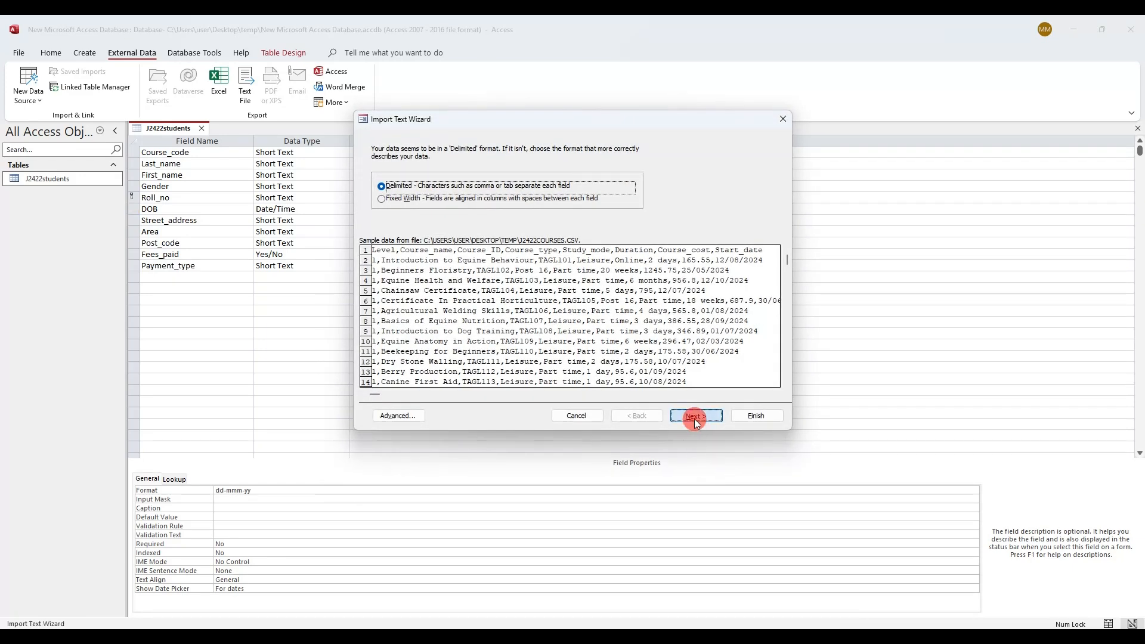
Use the first row as field names, confirm DMY date order, and reach the field options step
{"action": "left_click", "coordinate": [694, 417]}
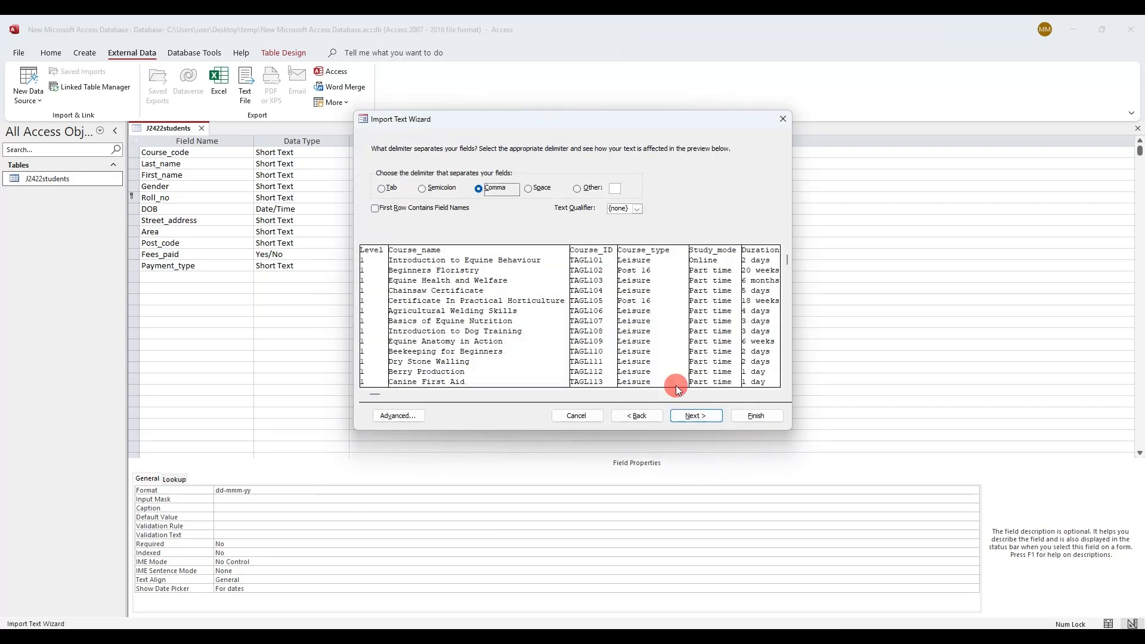
{"action": "left_click", "coordinate": [437, 210]}
{"action": "left_click", "coordinate": [420, 418]}
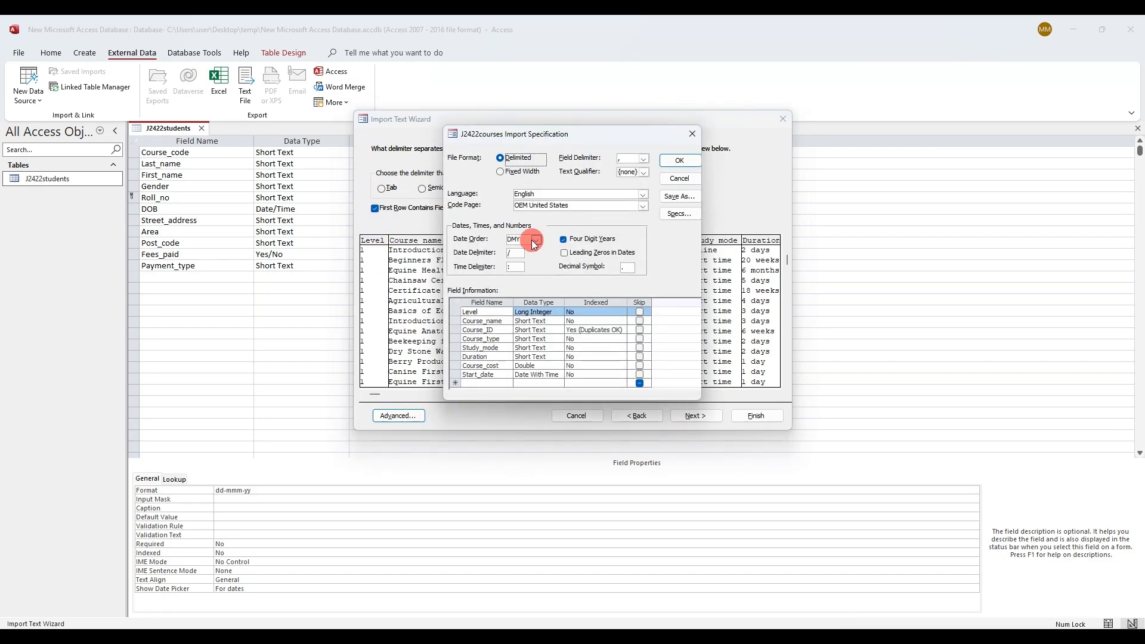
{"action": "left_click_drag", "start_coordinate": [527, 240], "coordinate": [489, 230]}
{"action": "left_click", "coordinate": [680, 160]}
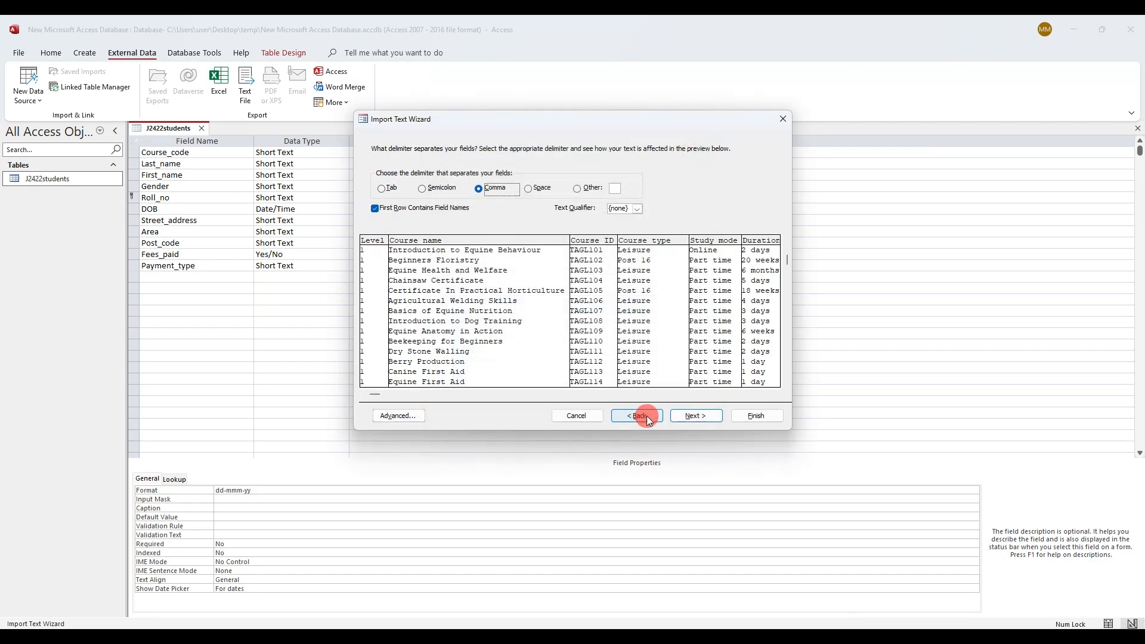
{"action": "left_click", "coordinate": [692, 416]}
On the exam paper, underline integer, the Text data types and Course_cost
{"action": "key", "text": "alt+Tab"}
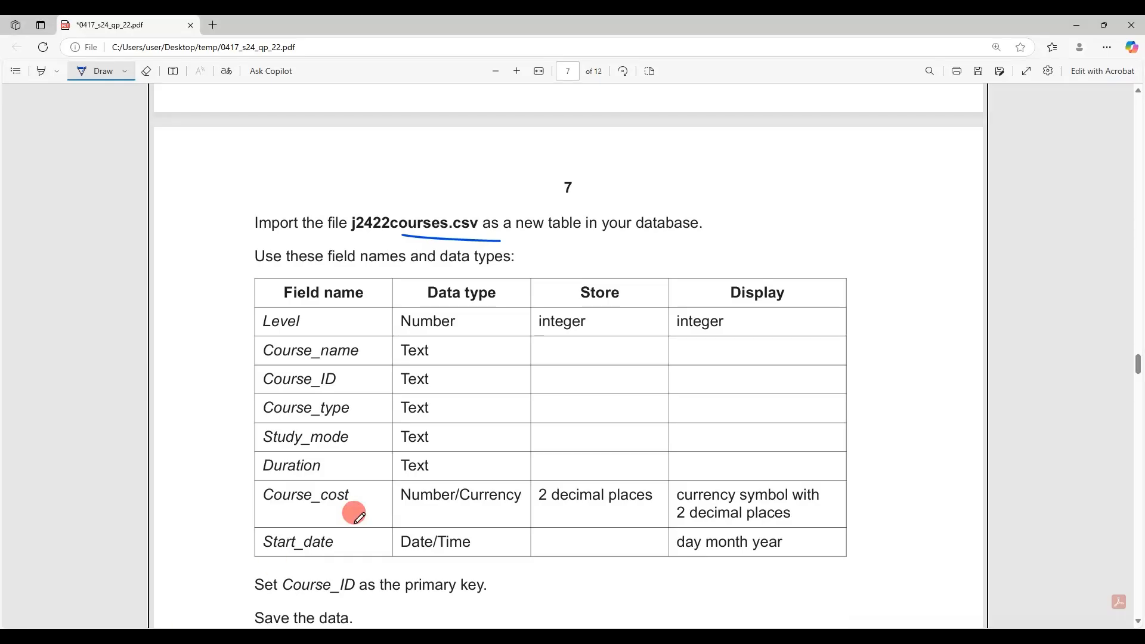
{"action": "left_click_drag", "start_coordinate": [541, 331], "coordinate": [608, 332]}
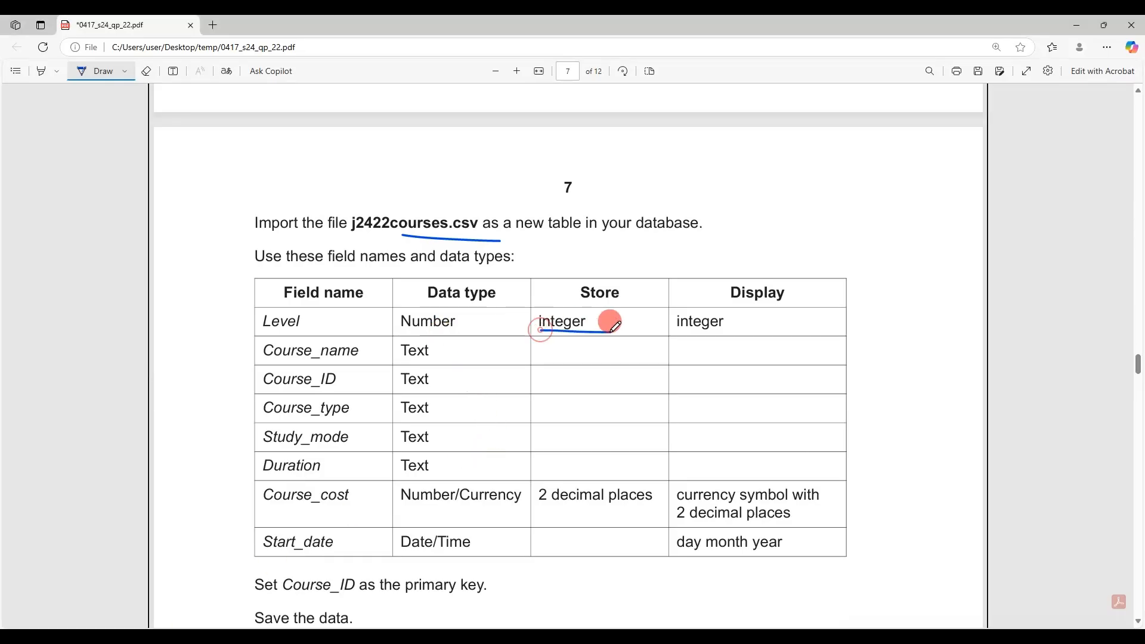
{"action": "left_click_drag", "start_coordinate": [446, 352], "coordinate": [454, 470]}
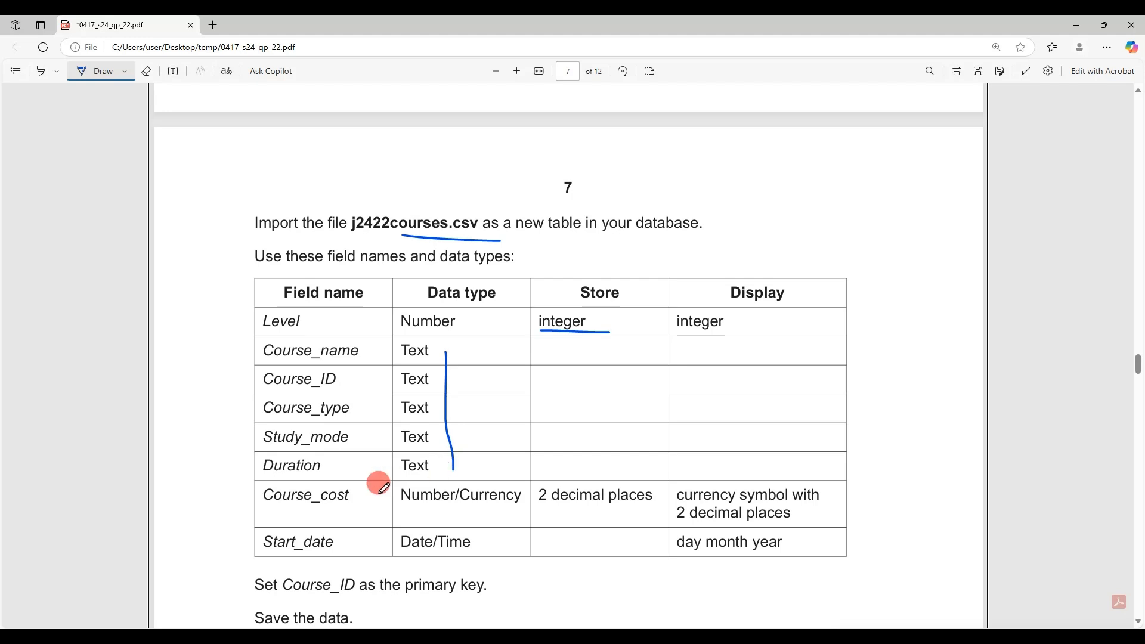
{"action": "left_click_drag", "start_coordinate": [288, 509], "coordinate": [323, 509]}
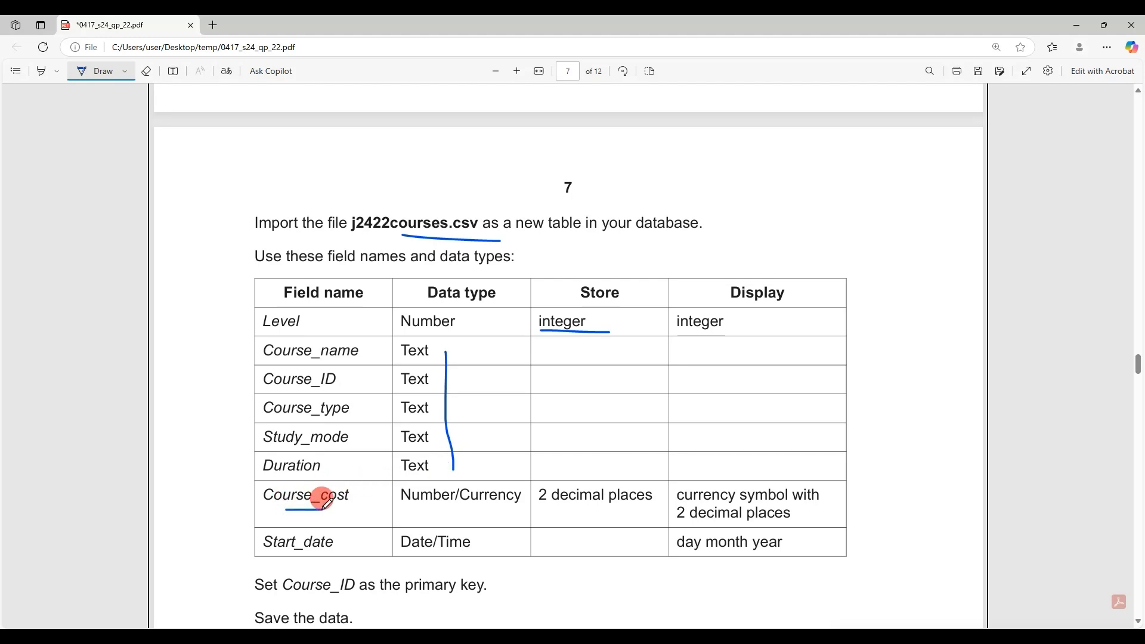
Review the Course_name, Course_type, Duration and Study_mode import field options
{"action": "key", "text": "alt+Tab"}
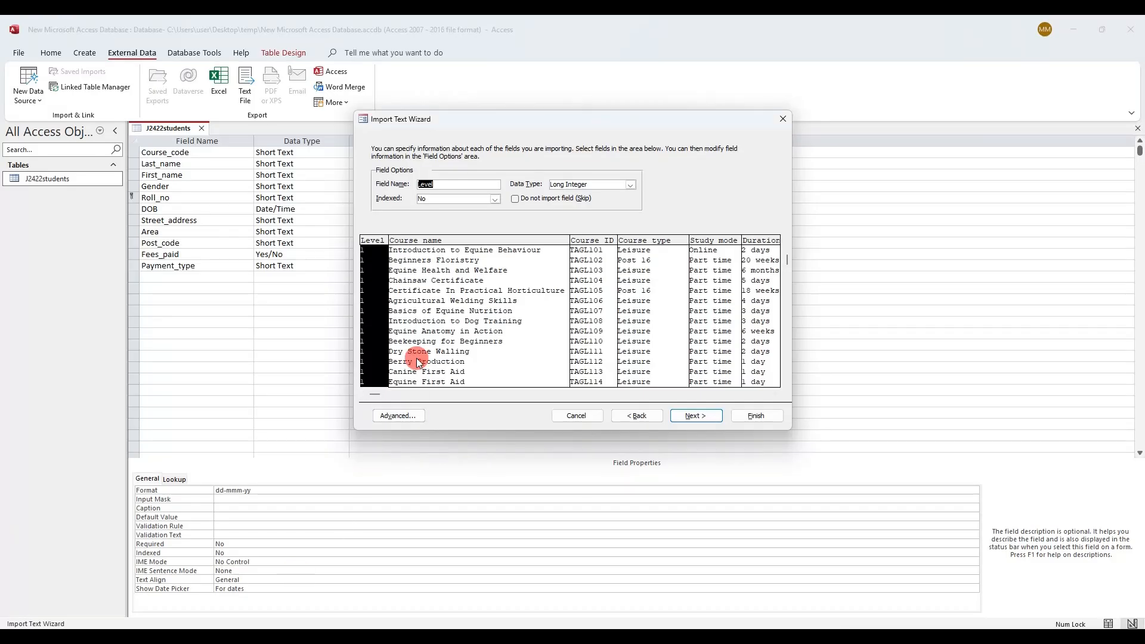
{"action": "left_click", "coordinate": [521, 331]}
{"action": "left_click", "coordinate": [683, 319]}
{"action": "left_click", "coordinate": [746, 317]}
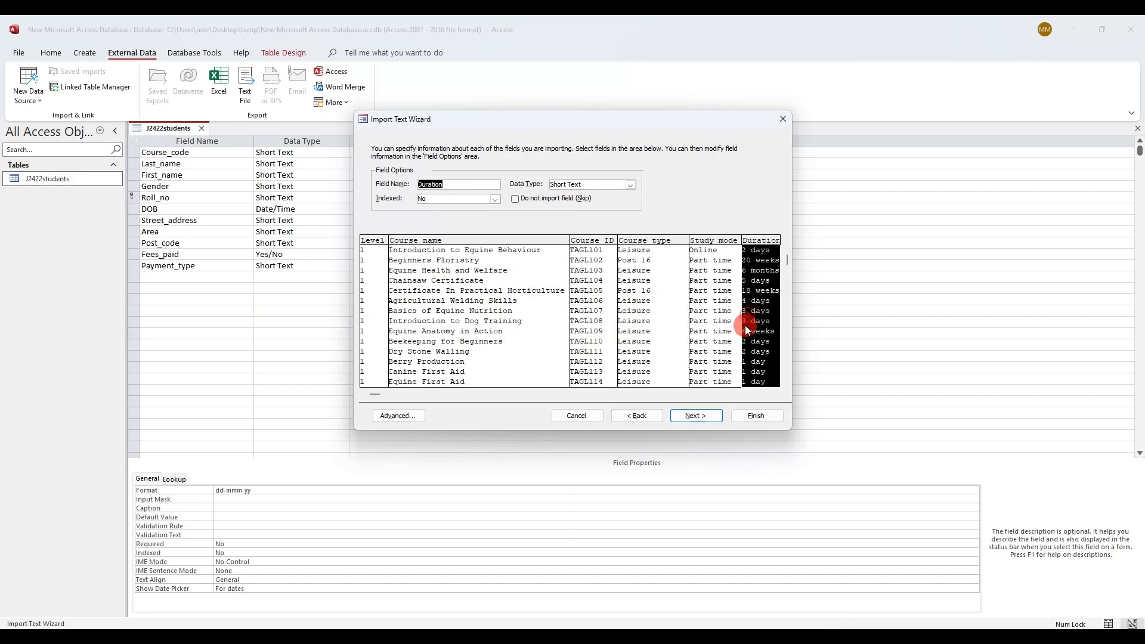
{"action": "left_click", "coordinate": [722, 328]}
{"action": "left_click", "coordinate": [500, 316]}
Set Level's data type to Integer and Course_cost's to Currency
{"action": "left_click", "coordinate": [363, 323]}
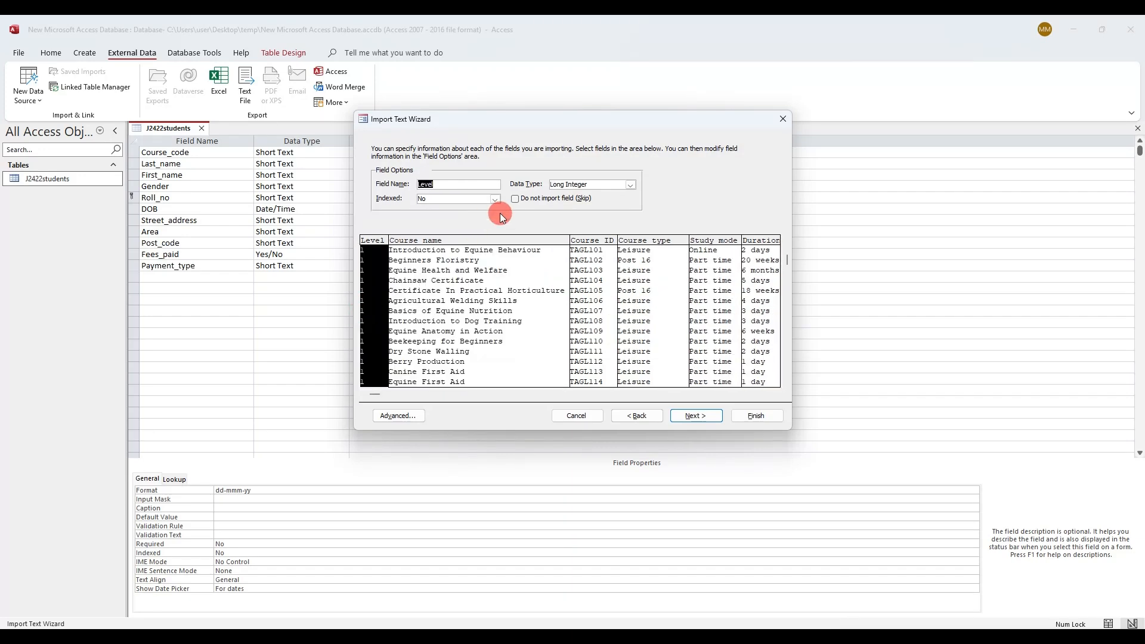
{"action": "key", "text": "alt+Tab"}
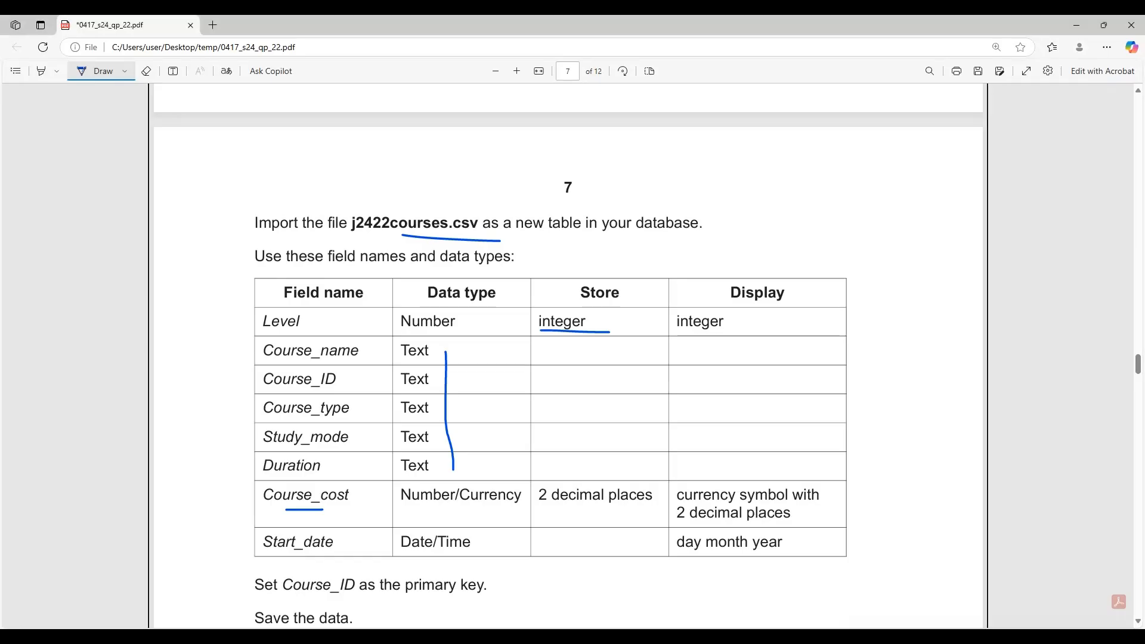
{"action": "key", "text": "alt+Tab"}
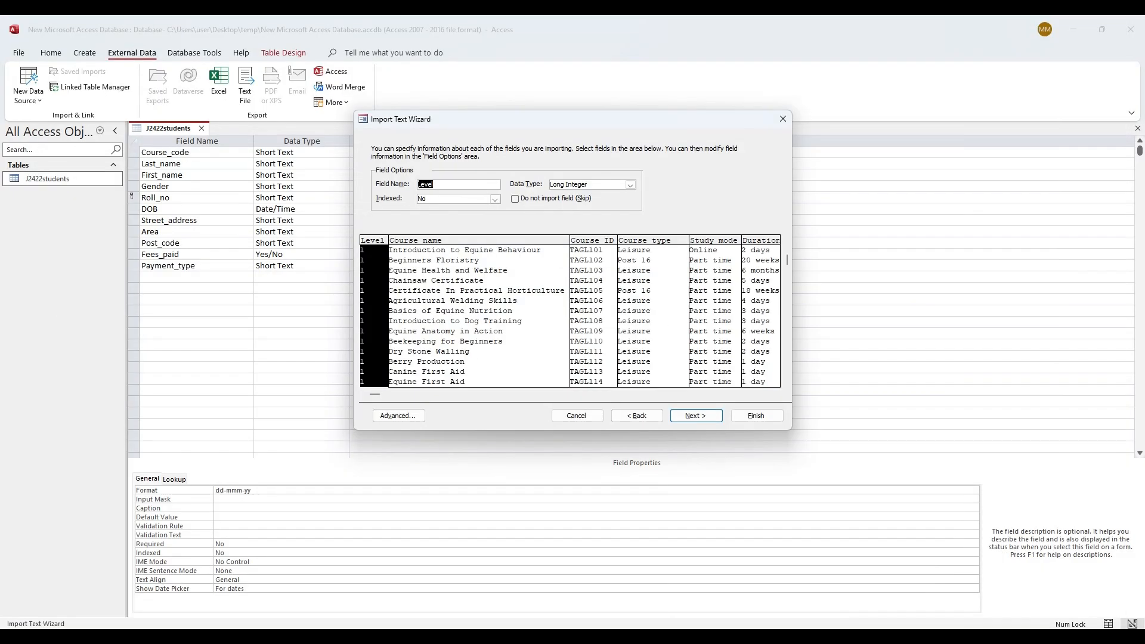
{"action": "left_click", "coordinate": [639, 178]}
{"action": "left_click", "coordinate": [625, 209]}
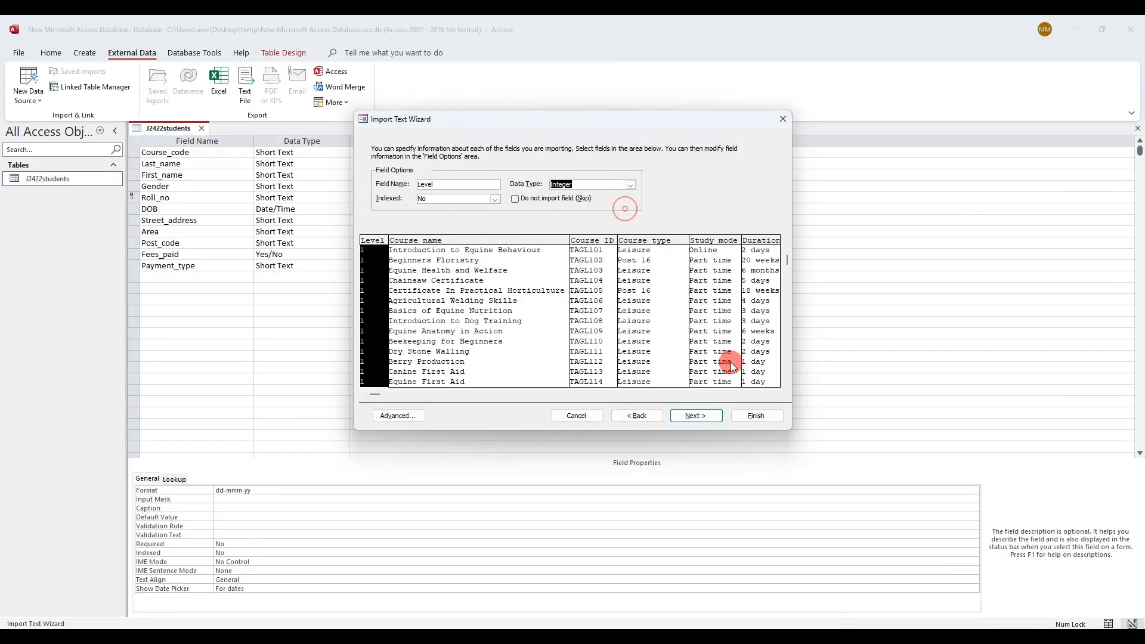
{"action": "left_click", "coordinate": [710, 394]}
{"action": "left_click", "coordinate": [700, 263]}
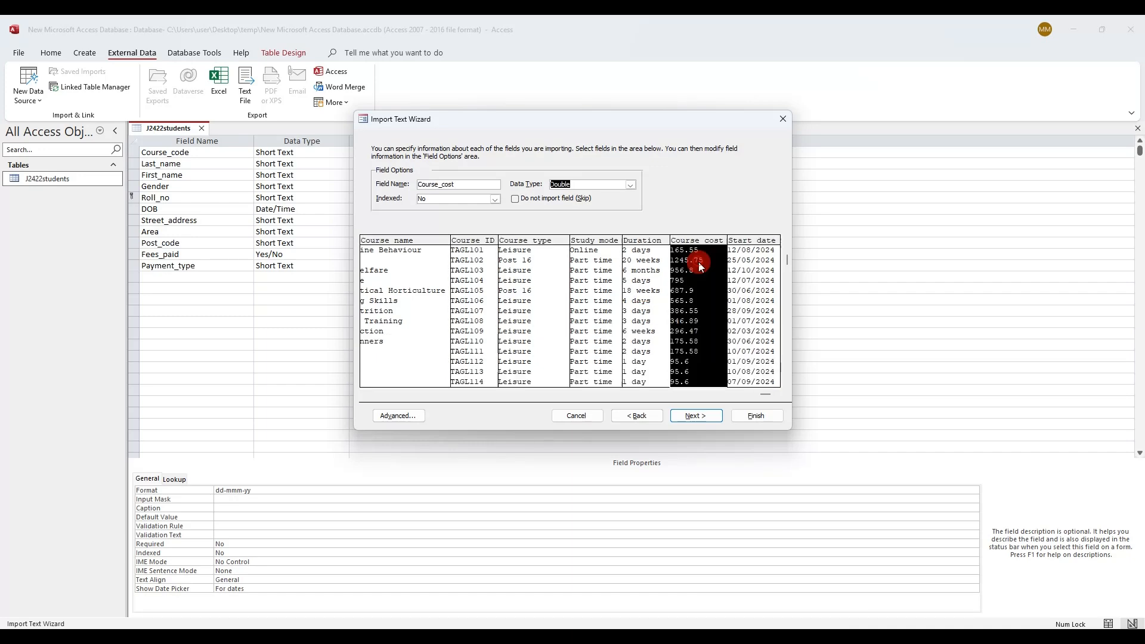
{"action": "left_click", "coordinate": [632, 185]}
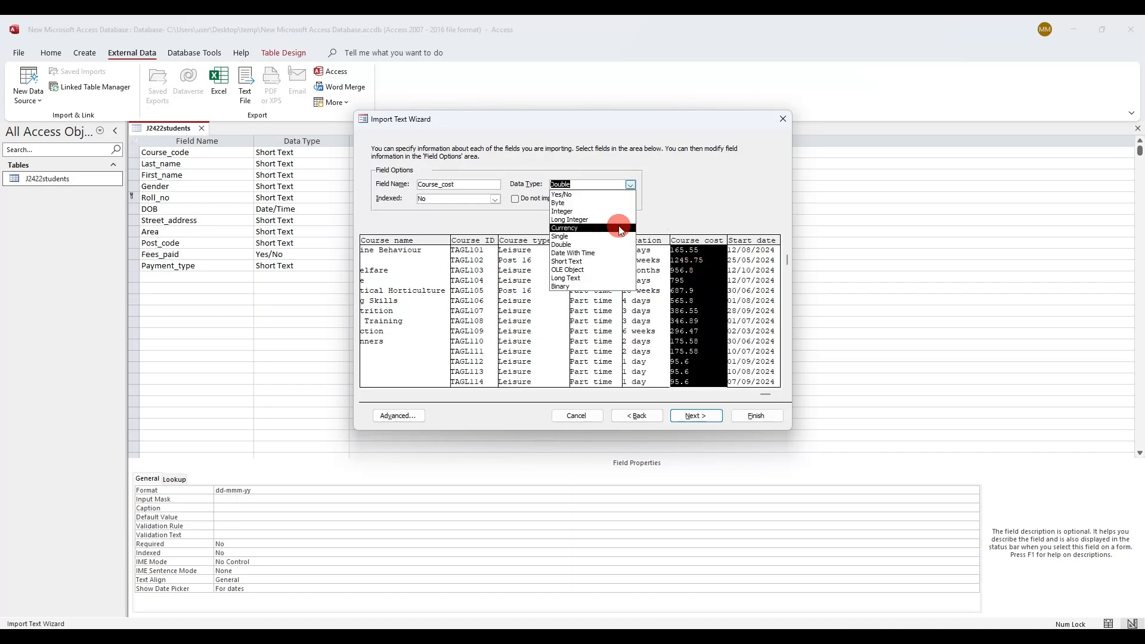
{"action": "left_click", "coordinate": [614, 285]}
Underline '2 decimal places' and Date/Time on the paper, check Start_date, and continue
{"action": "left_click", "coordinate": [153, 636]}
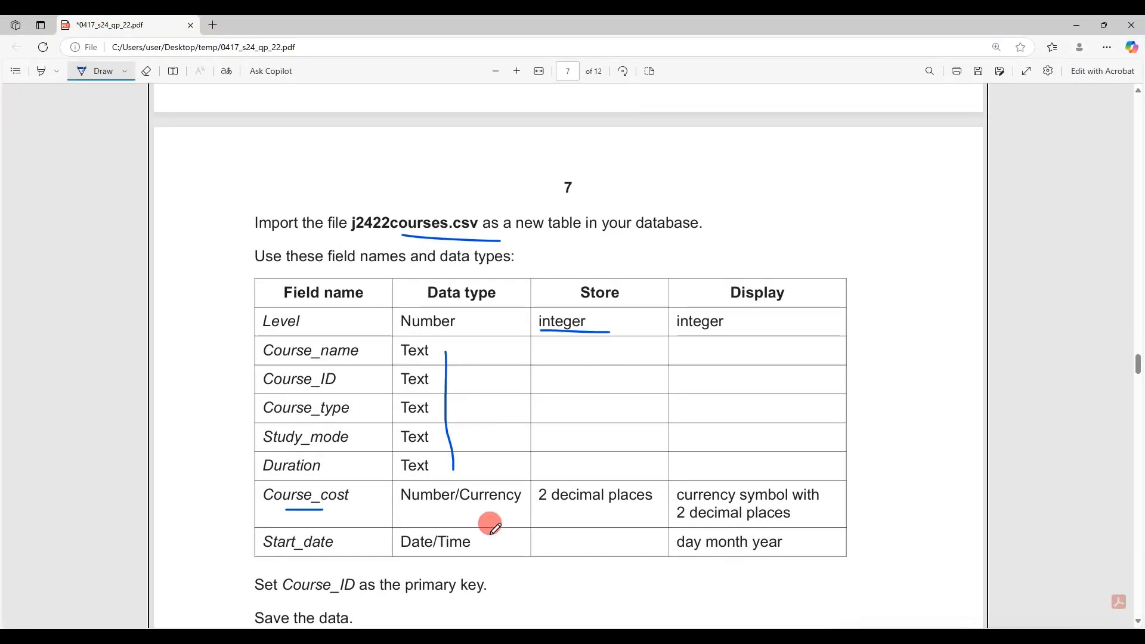
{"action": "left_click_drag", "start_coordinate": [544, 503], "coordinate": [650, 504]}
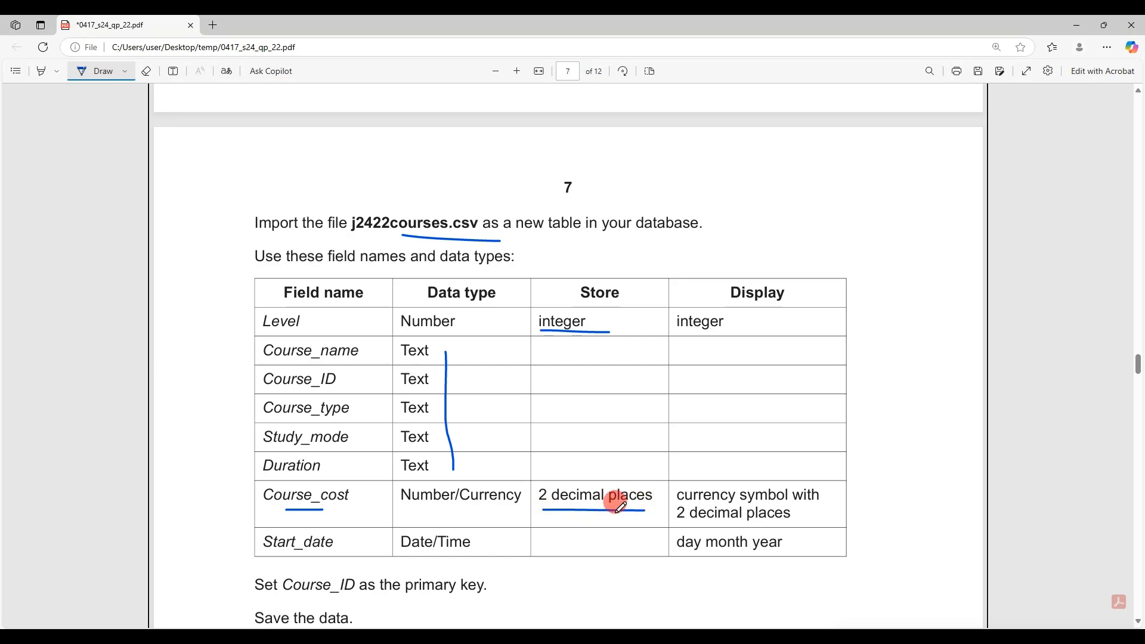
{"action": "left_click_drag", "start_coordinate": [401, 550], "coordinate": [447, 550]}
{"action": "left_click", "coordinate": [229, 636]}
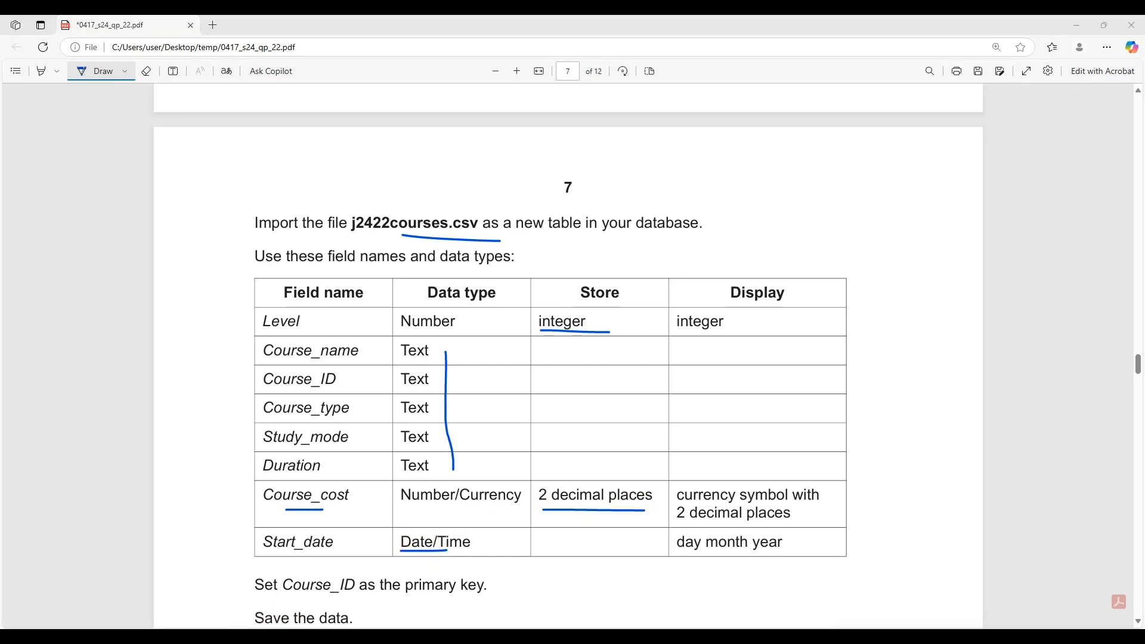
{"action": "left_click", "coordinate": [758, 361]}
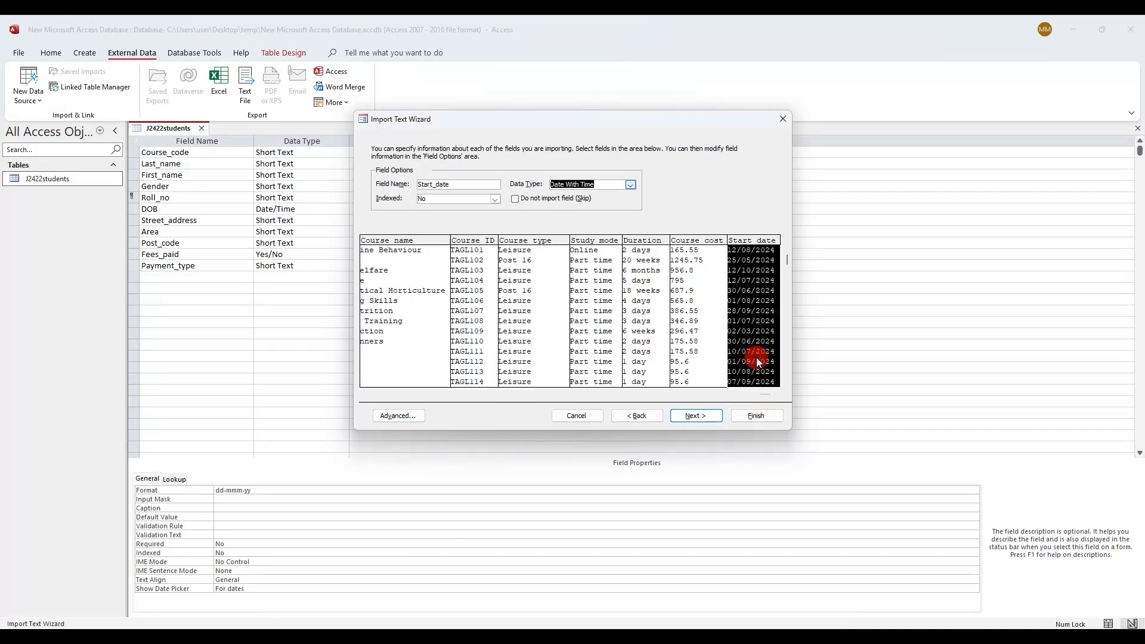
{"action": "left_click", "coordinate": [713, 417]}
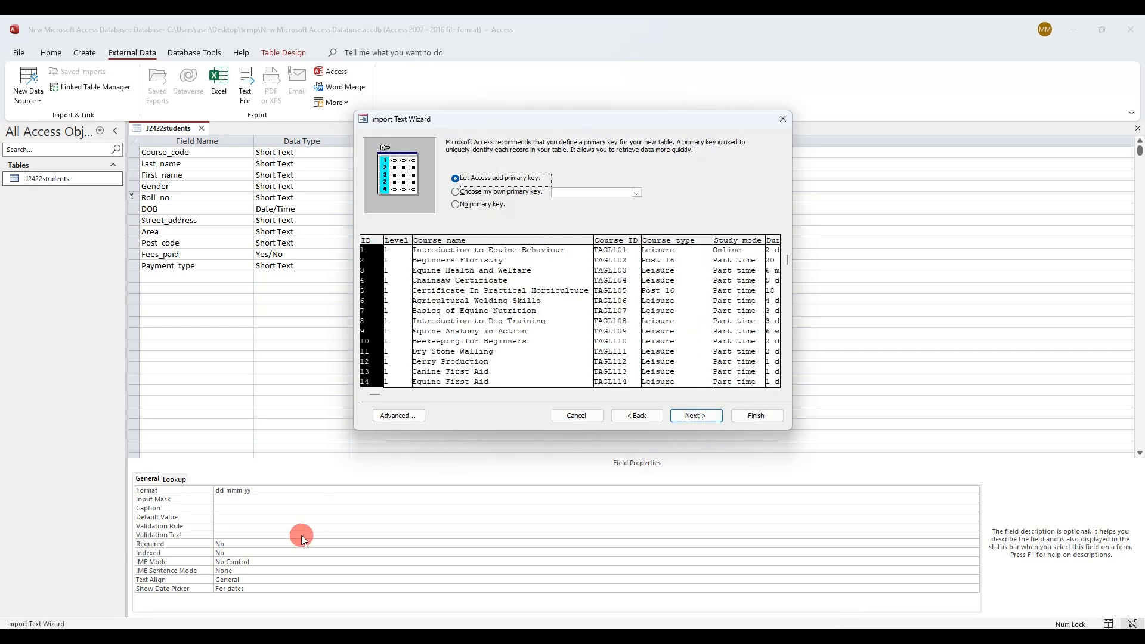
Scroll down the question paper and underline a line of its instructions
{"action": "left_click", "coordinate": [230, 638]}
{"action": "scroll", "coordinate": [238, 573], "scroll_direction": "down", "scroll_amount": 2}
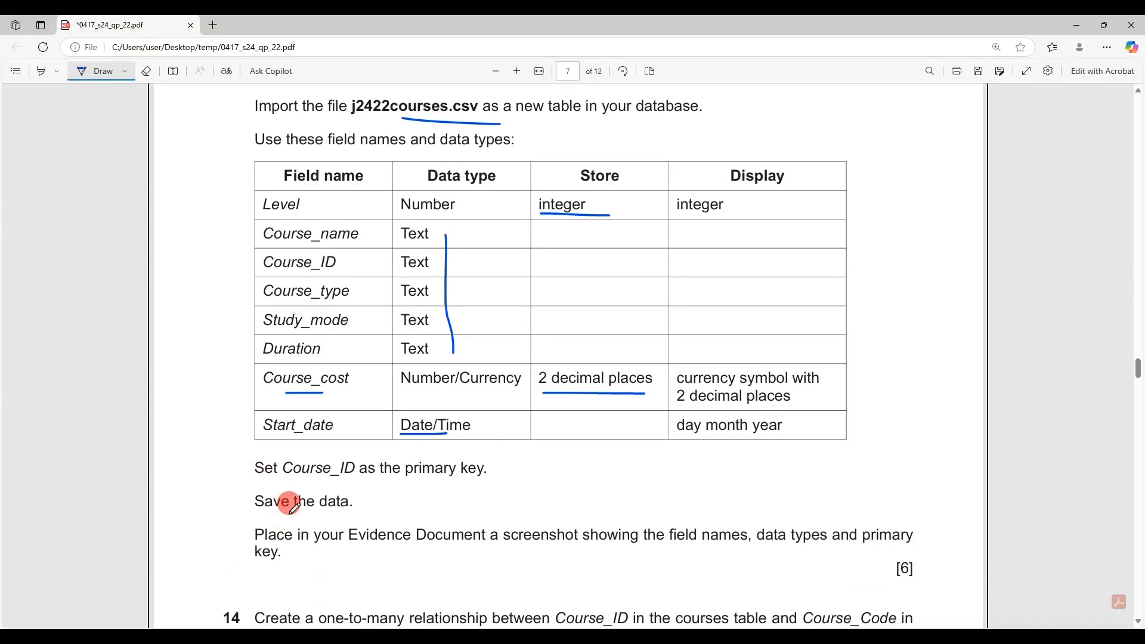
{"action": "left_click_drag", "start_coordinate": [294, 477], "coordinate": [350, 477]}
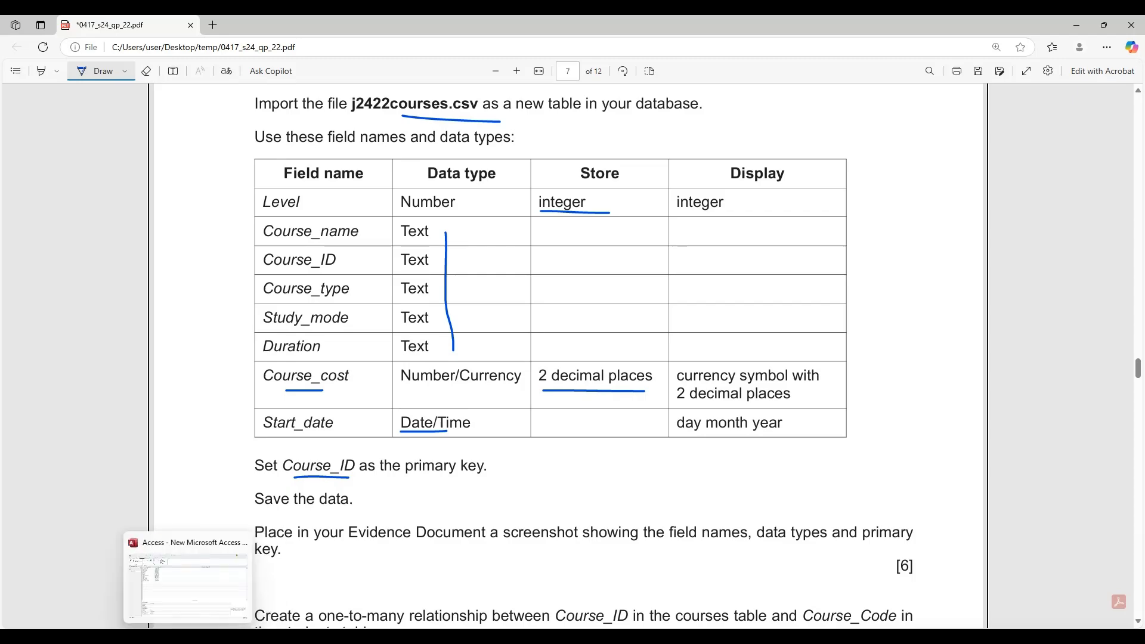
{"action": "left_click", "coordinate": [188, 637]}
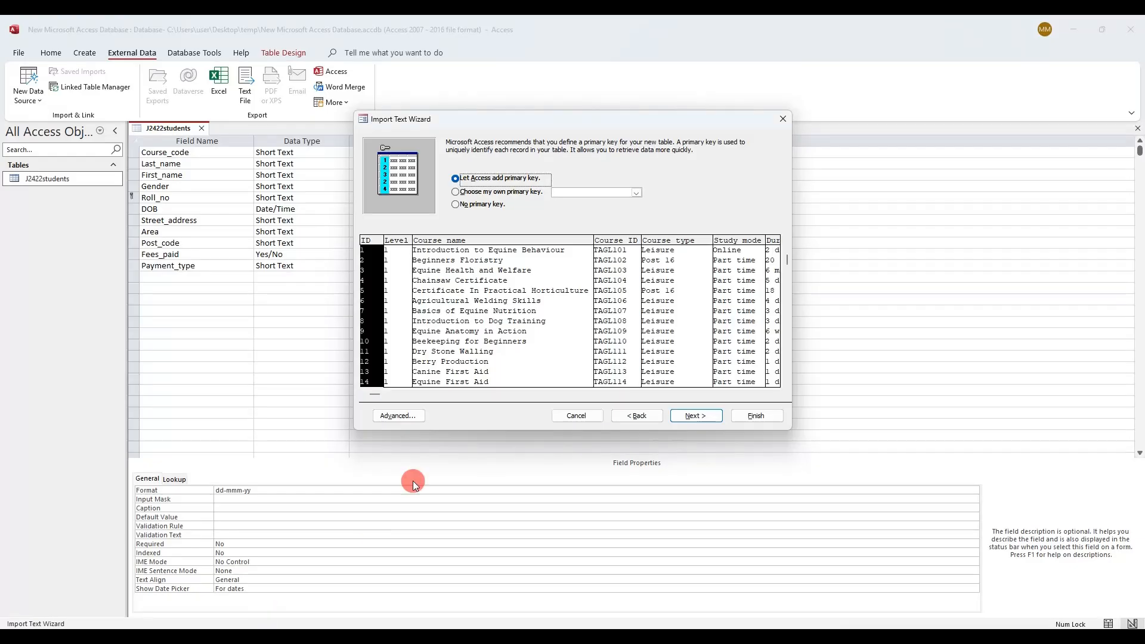
Make Course_ID the primary key, finish the import, and close the J2422students design
{"action": "left_click", "coordinate": [520, 196]}
{"action": "left_click", "coordinate": [591, 290]}
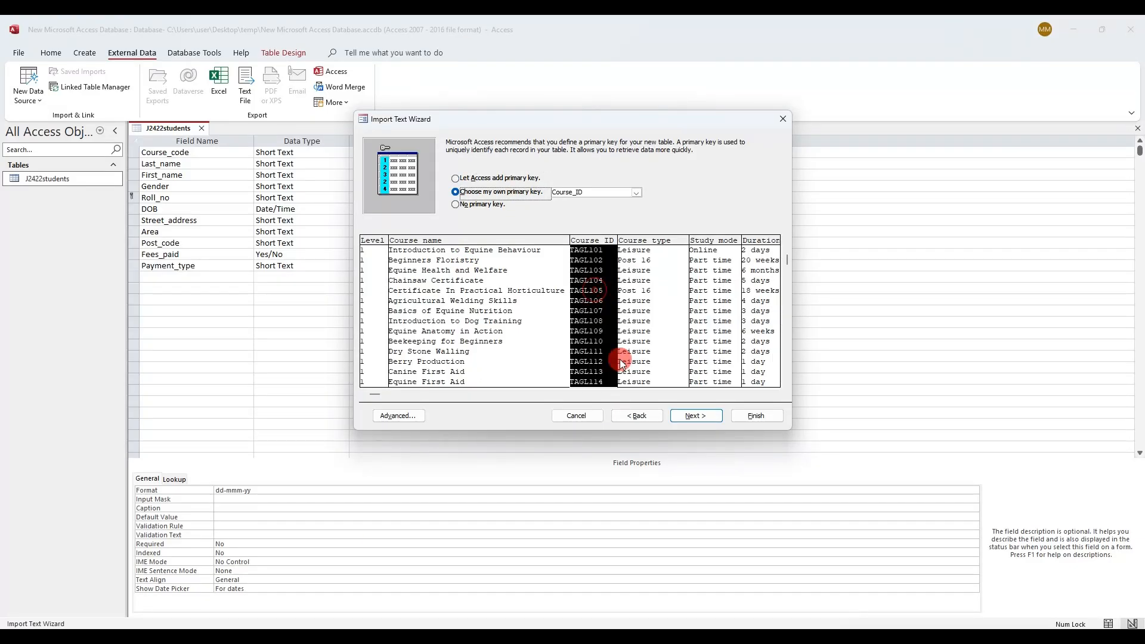
{"action": "left_click", "coordinate": [725, 418]}
{"action": "left_click", "coordinate": [764, 416]}
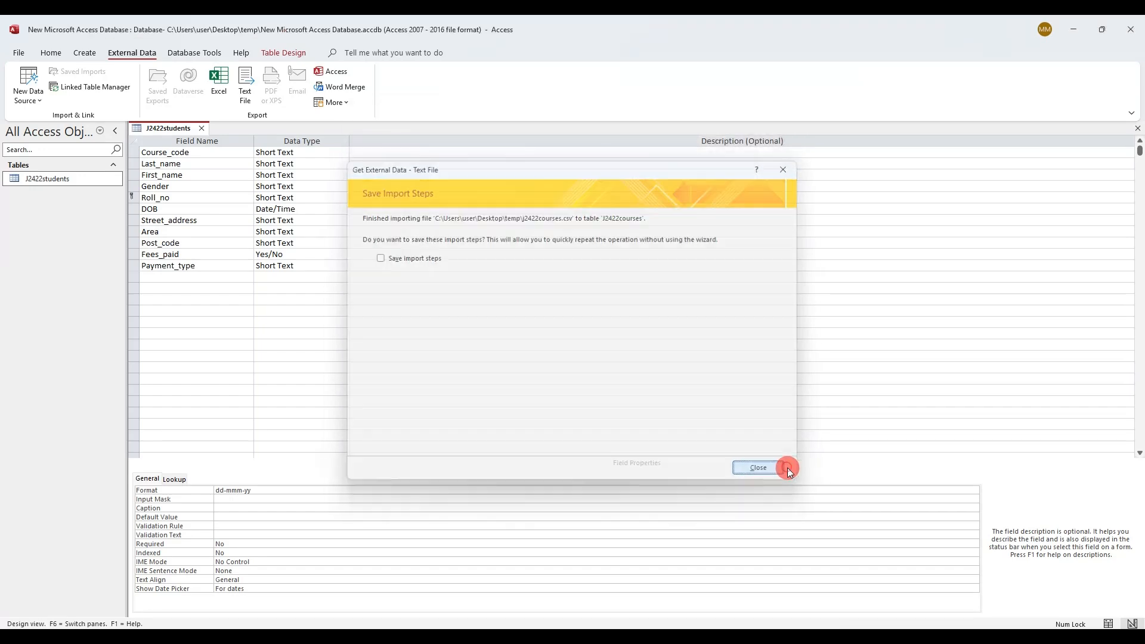
{"action": "left_click", "coordinate": [782, 468]}
{"action": "left_click", "coordinate": [202, 129]}
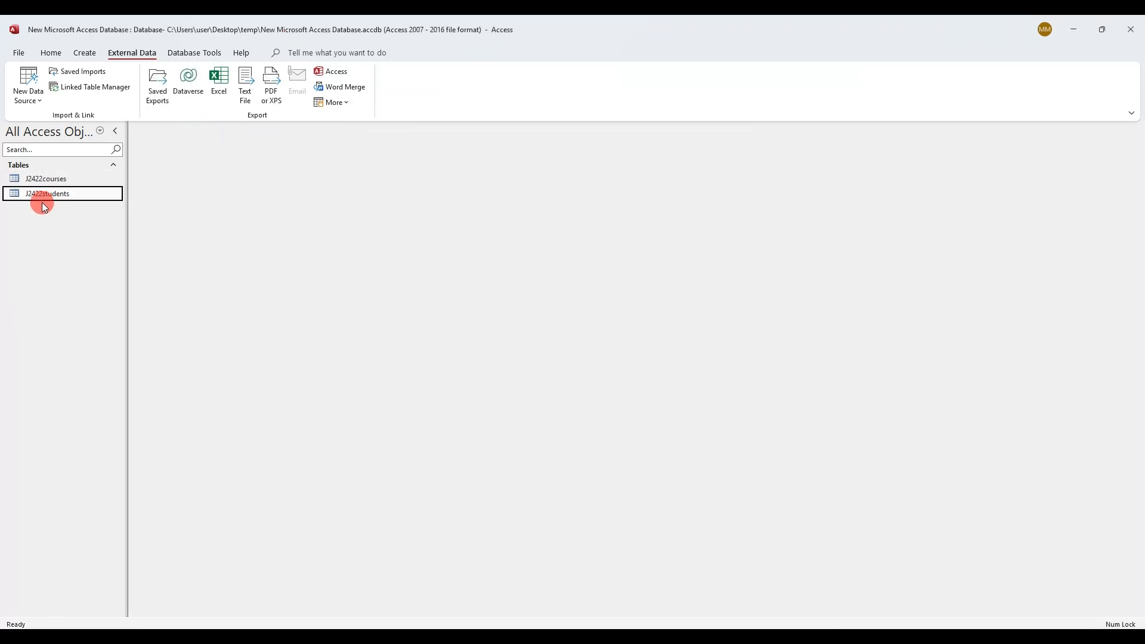
Open J2422courses in Datasheet view and mark the 2-decimal and day/month/year display requirements
{"action": "double_click", "coordinate": [41, 180]}
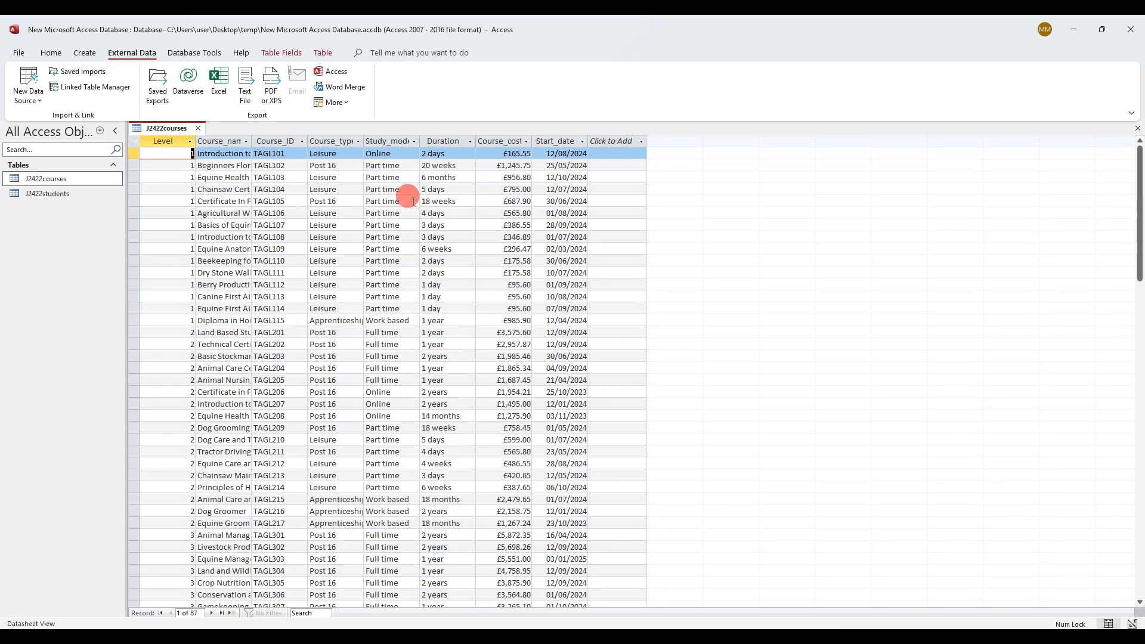
{"action": "left_click", "coordinate": [209, 636]}
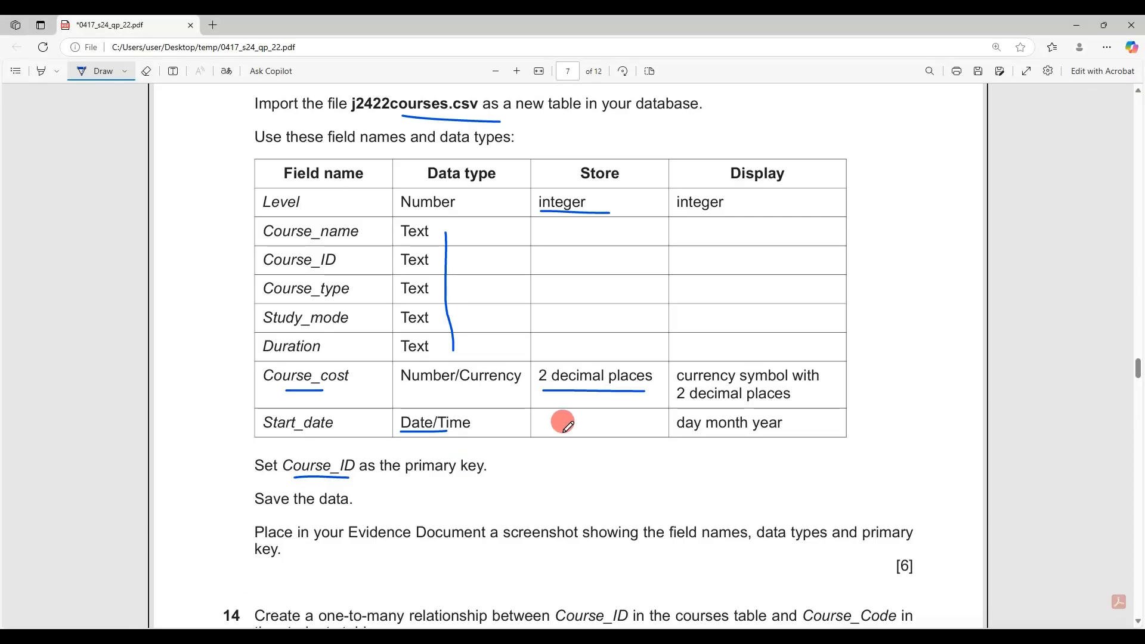
{"action": "mouse_move", "coordinate": [696, 384]}
{"action": "left_mouse_down"}
{"action": "mouse_move", "coordinate": [676, 394]}
{"action": "mouse_move", "coordinate": [799, 400]}
{"action": "mouse_move", "coordinate": [746, 384]}
{"action": "left_mouse_up"}
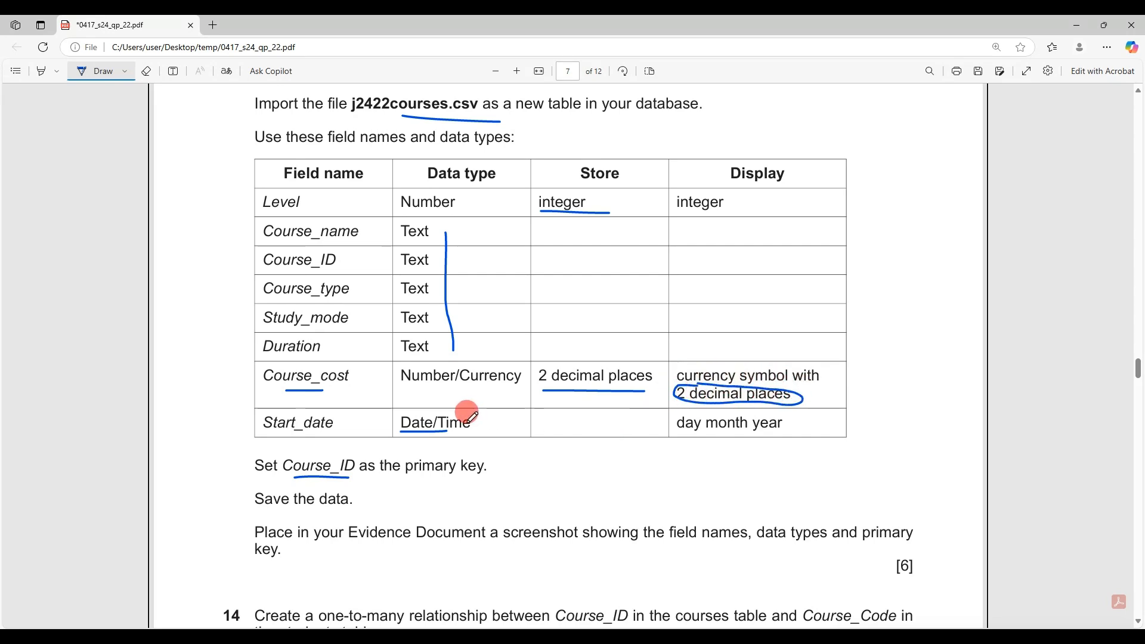
{"action": "mouse_move", "coordinate": [469, 423]}
{"action": "left_mouse_down"}
{"action": "mouse_move", "coordinate": [649, 417]}
{"action": "mouse_move", "coordinate": [652, 428]}
{"action": "left_mouse_up"}
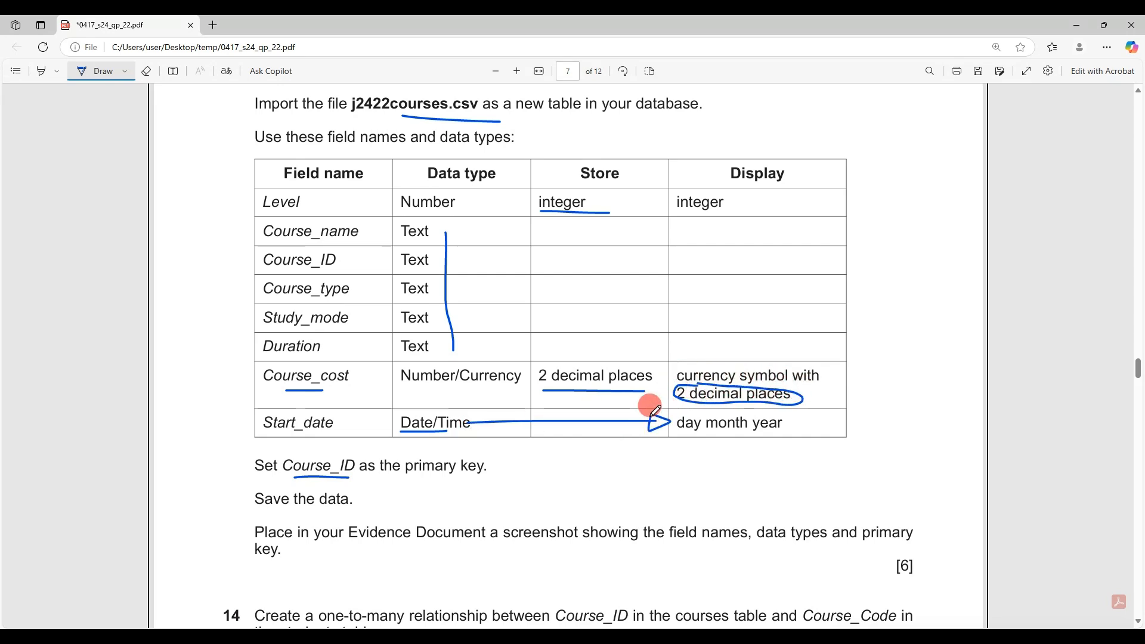
{"action": "left_click", "coordinate": [223, 636]}
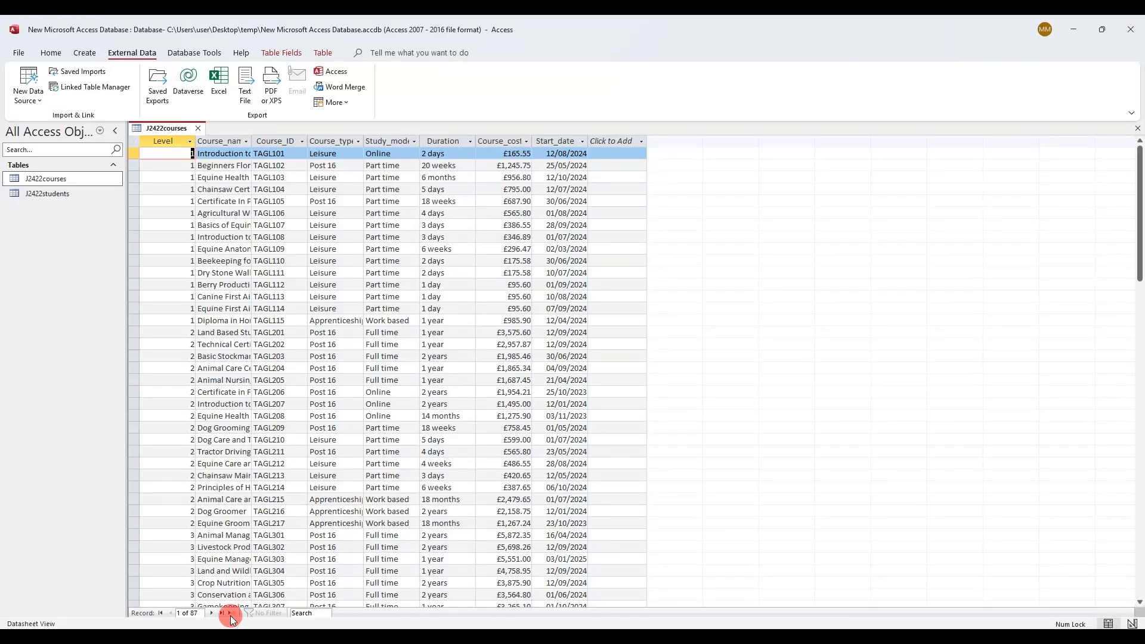
In Design view, give Course_cost Currency format with 2 decimal places and save J2422courses
{"action": "right_click", "coordinate": [150, 134]}
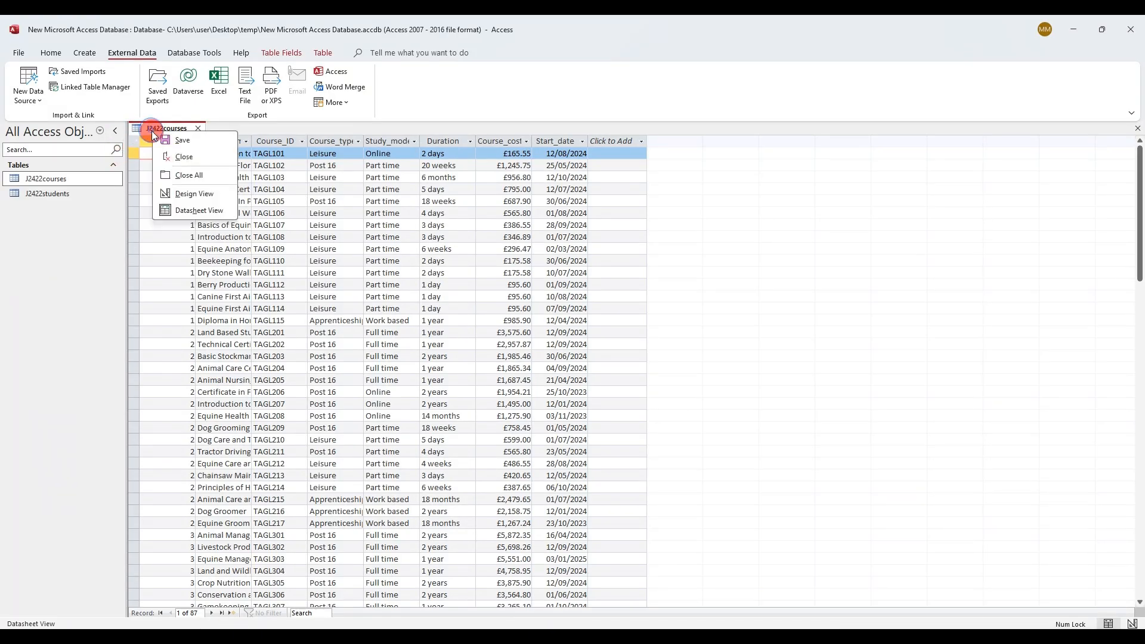
{"action": "left_click", "coordinate": [192, 191]}
{"action": "left_click", "coordinate": [295, 221]}
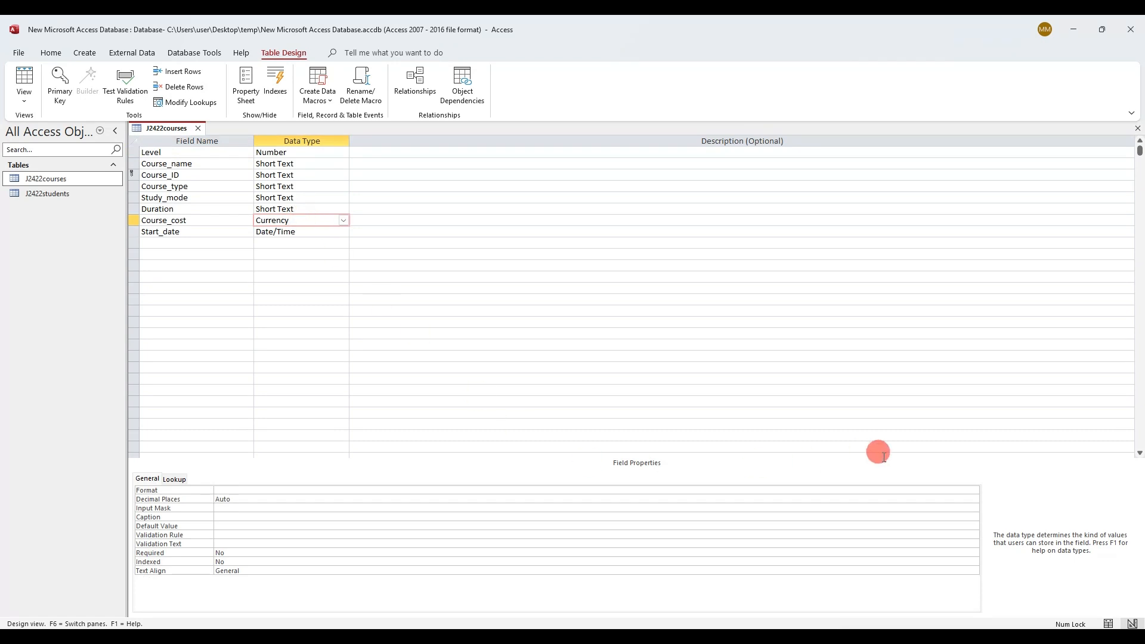
{"action": "left_click", "coordinate": [968, 490]}
{"action": "left_click", "coordinate": [974, 491]}
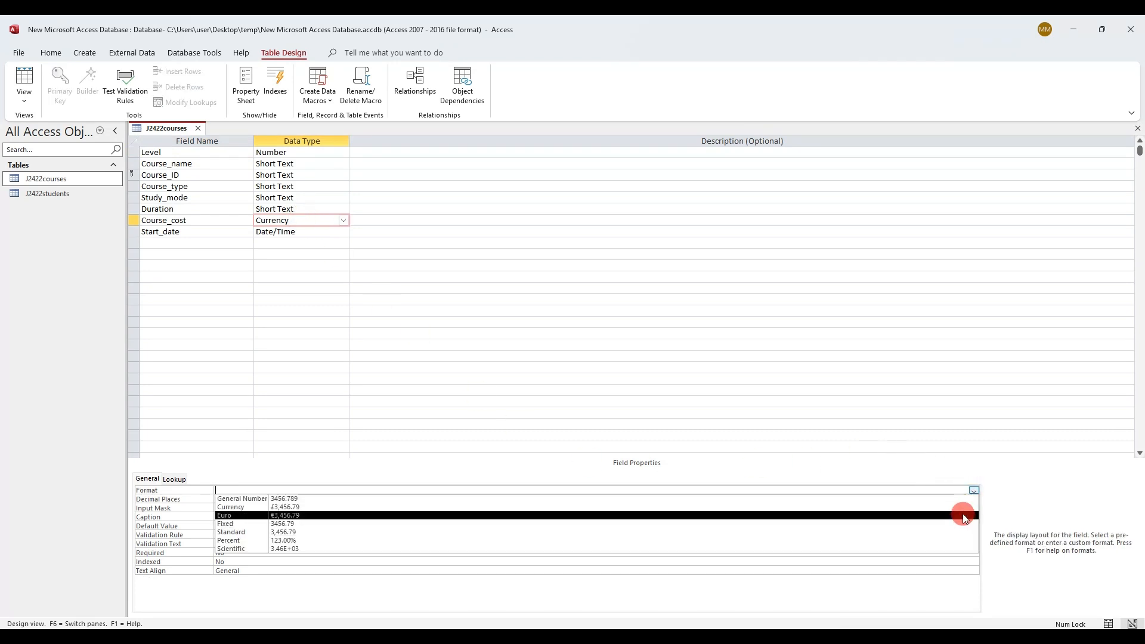
{"action": "left_click", "coordinate": [967, 508]}
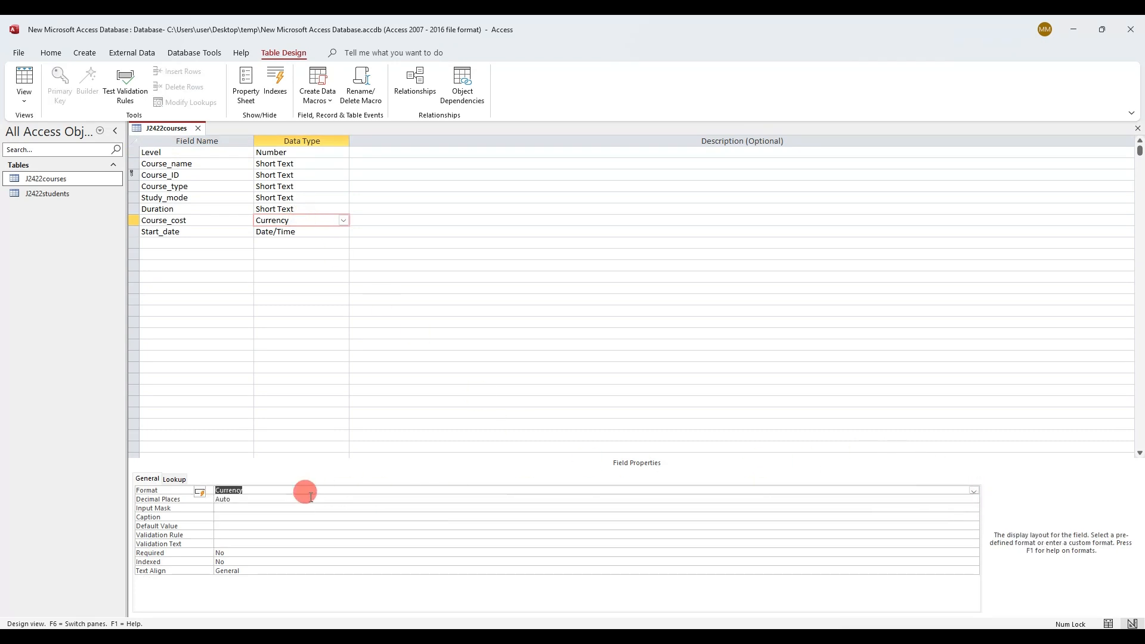
{"action": "key", "text": "Return"}
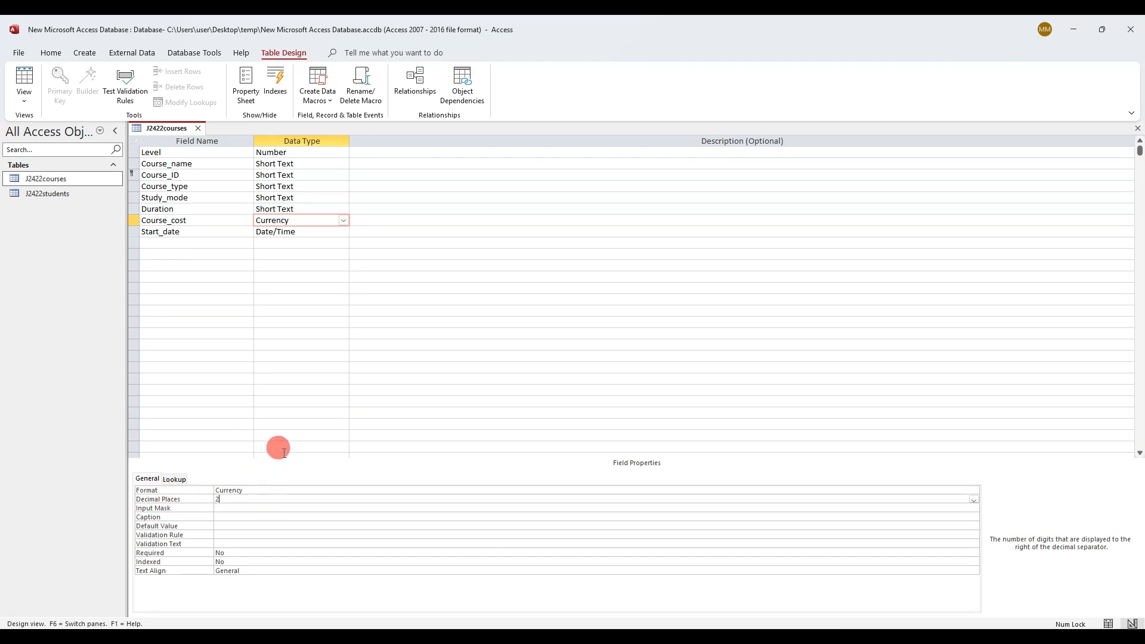
{"action": "right_click", "coordinate": [179, 131]}
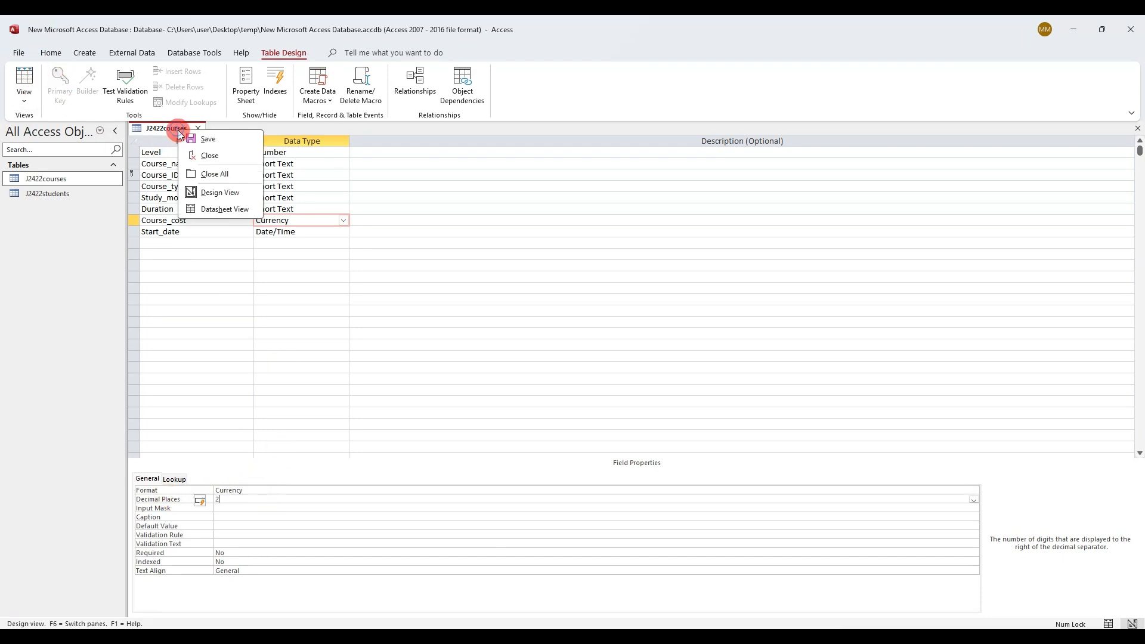
{"action": "left_click", "coordinate": [198, 140]}
{"action": "left_click", "coordinate": [185, 635]}
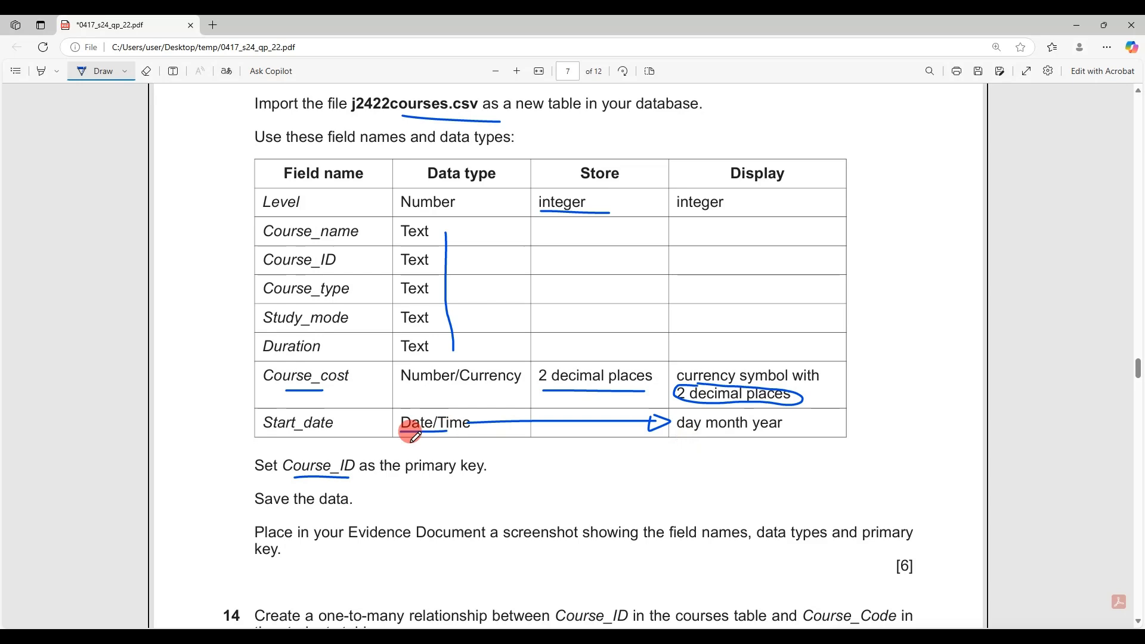
Underline 'day month year', then on page 6 draw an arrow by dd-MMM-yy and select it
{"action": "left_click_drag", "start_coordinate": [687, 439], "coordinate": [787, 433]}
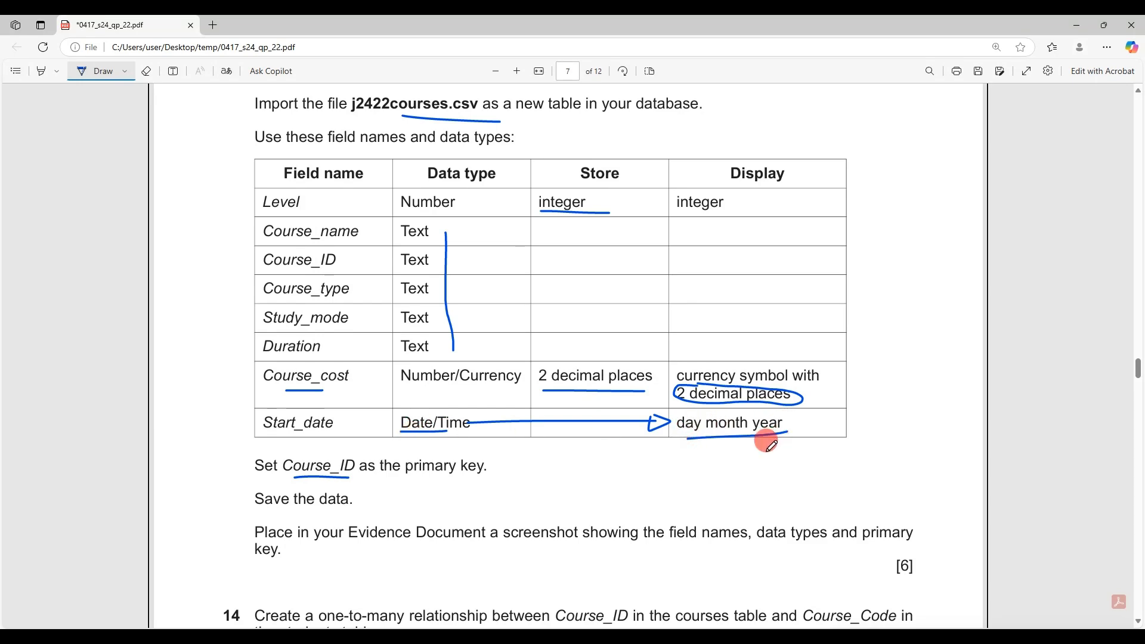
{"action": "scroll", "coordinate": [718, 459], "scroll_direction": "up", "scroll_amount": 15}
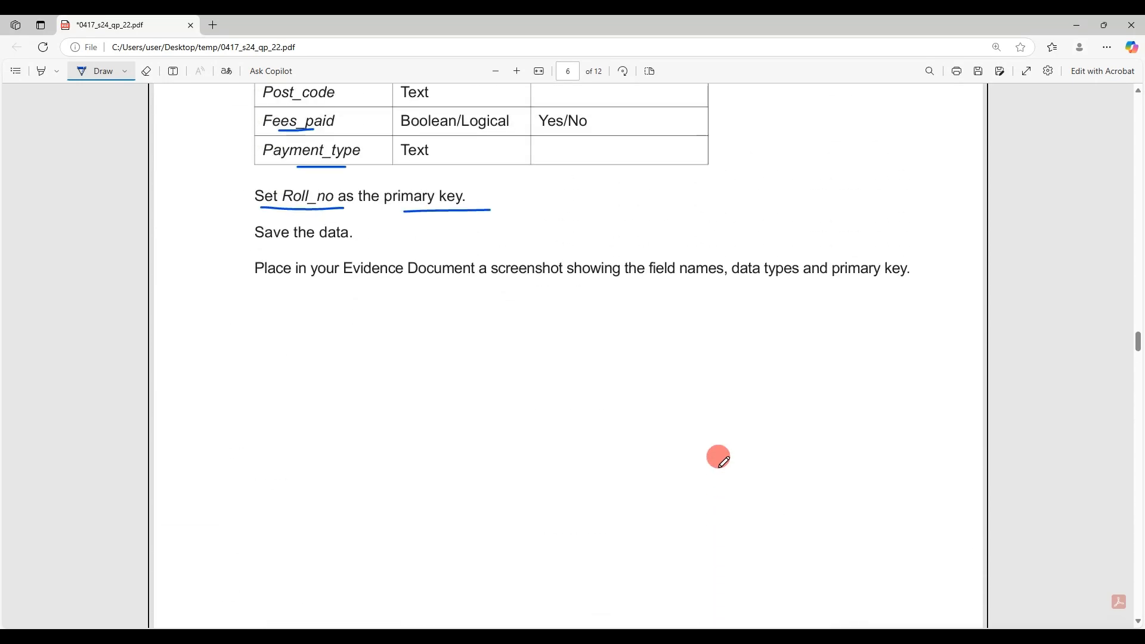
{"action": "scroll", "coordinate": [718, 457], "scroll_direction": "up", "scroll_amount": 8}
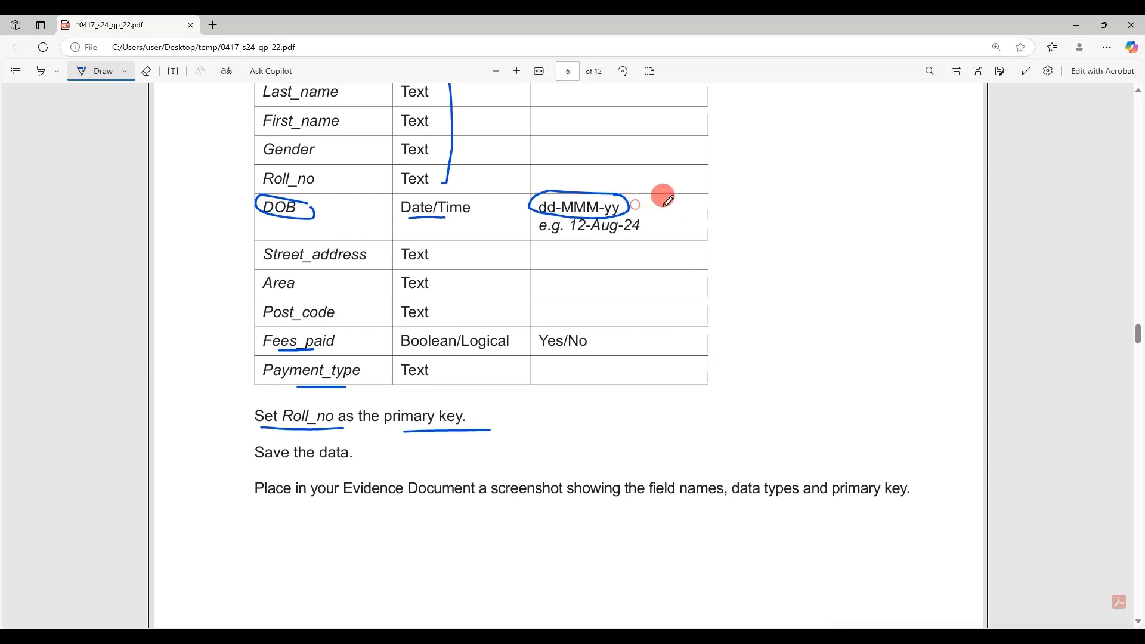
{"action": "mouse_move", "coordinate": [730, 202]}
{"action": "left_mouse_down"}
{"action": "mouse_move", "coordinate": [732, 212]}
{"action": "mouse_move", "coordinate": [637, 206]}
{"action": "left_mouse_up"}
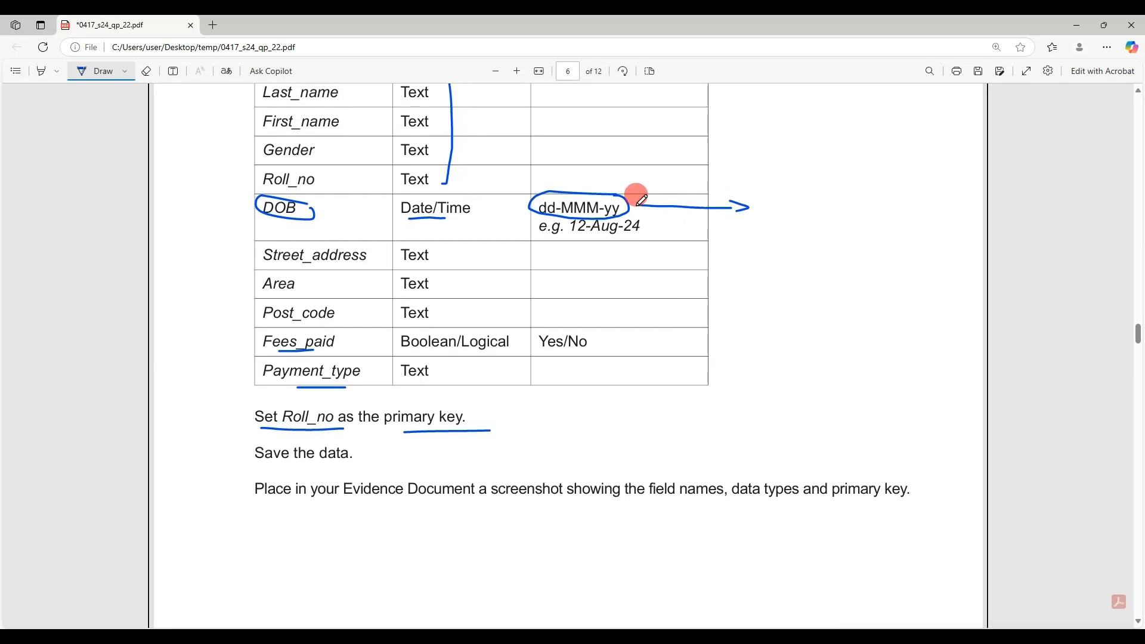
{"action": "left_click", "coordinate": [116, 72]}
{"action": "left_click_drag", "start_coordinate": [537, 206], "coordinate": [619, 206]}
{"action": "key", "text": "ctrl+c"}
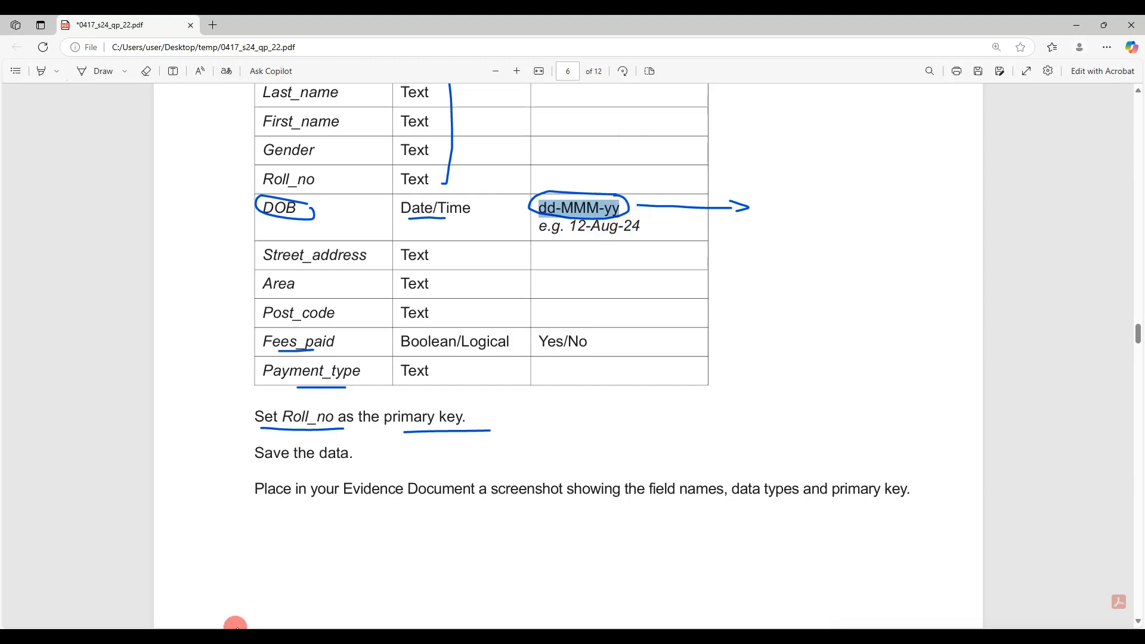
Paste dd-MMM-yy into Start_date's Format, save, and check the dates in Datasheet view
{"action": "left_click", "coordinate": [235, 626]}
{"action": "left_click", "coordinate": [281, 232]}
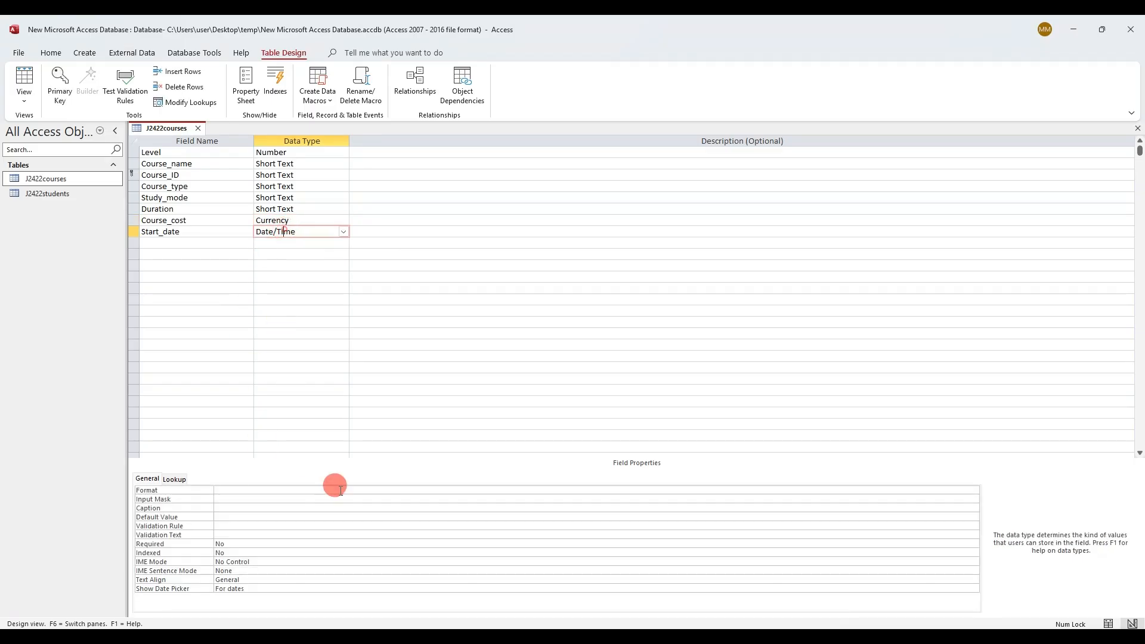
{"action": "left_click", "coordinate": [346, 489]}
{"action": "key", "text": "ctrl+v"}
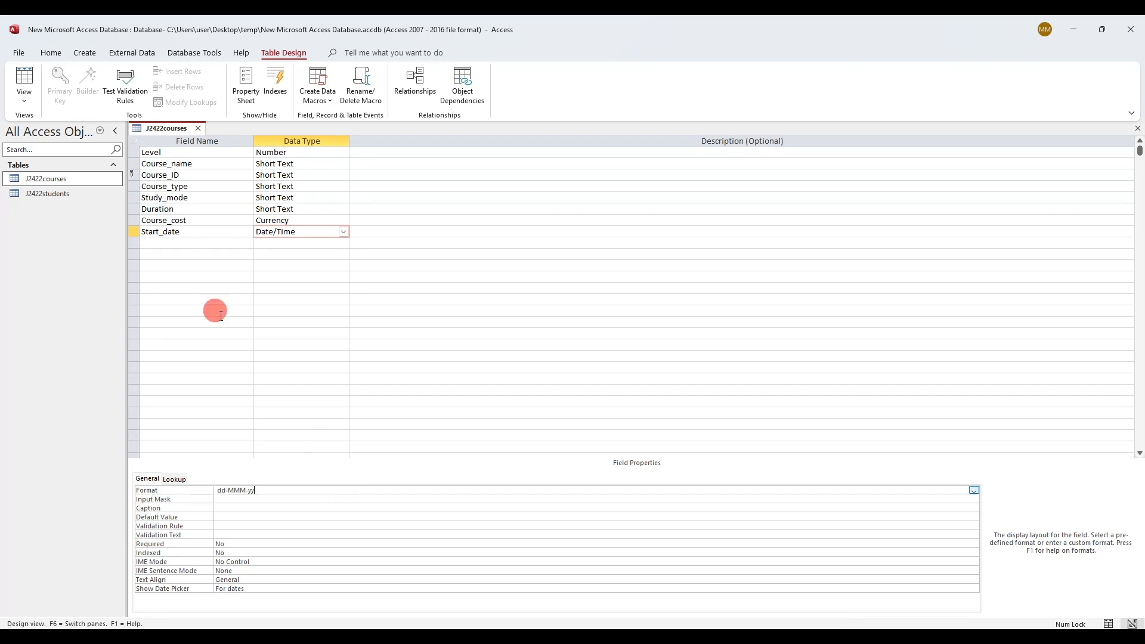
{"action": "right_click", "coordinate": [174, 130]}
{"action": "left_click", "coordinate": [200, 153]}
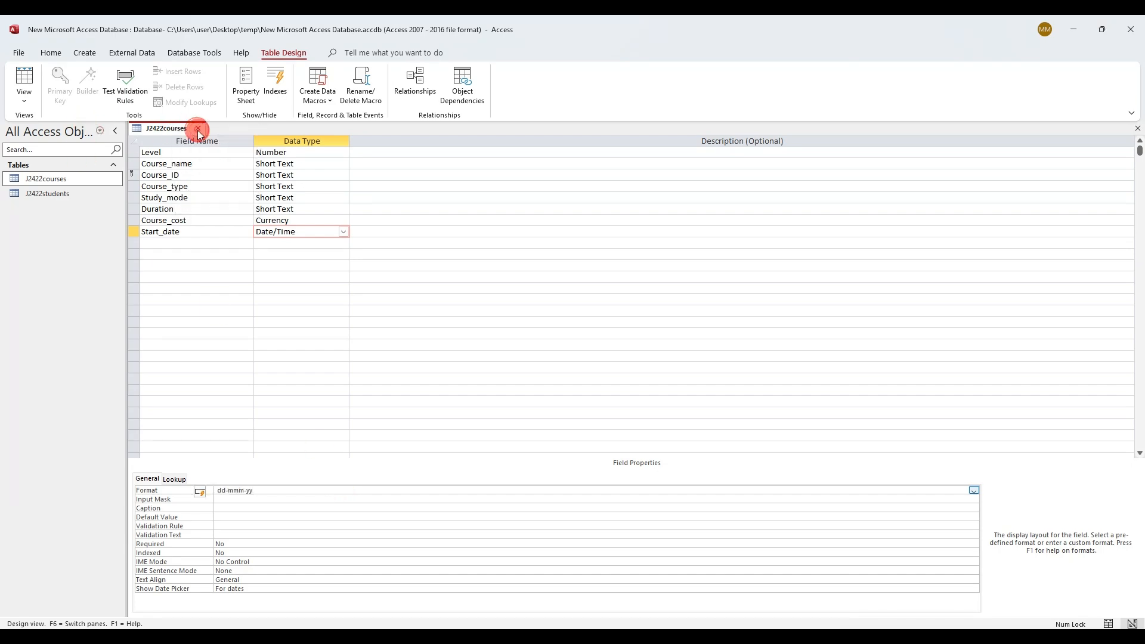
{"action": "left_click", "coordinate": [33, 79]}
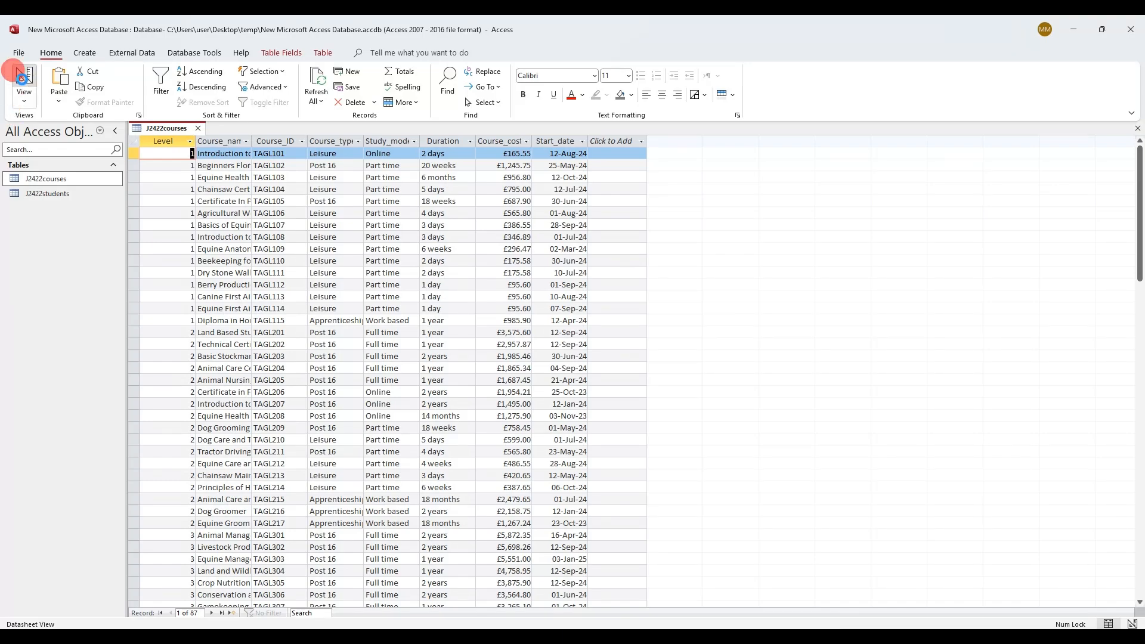
{"action": "left_click", "coordinate": [23, 78]}
Mark the evidence screenshot instruction on the paper and deselect Start_date in Design view
{"action": "key", "text": "alt+Tab"}
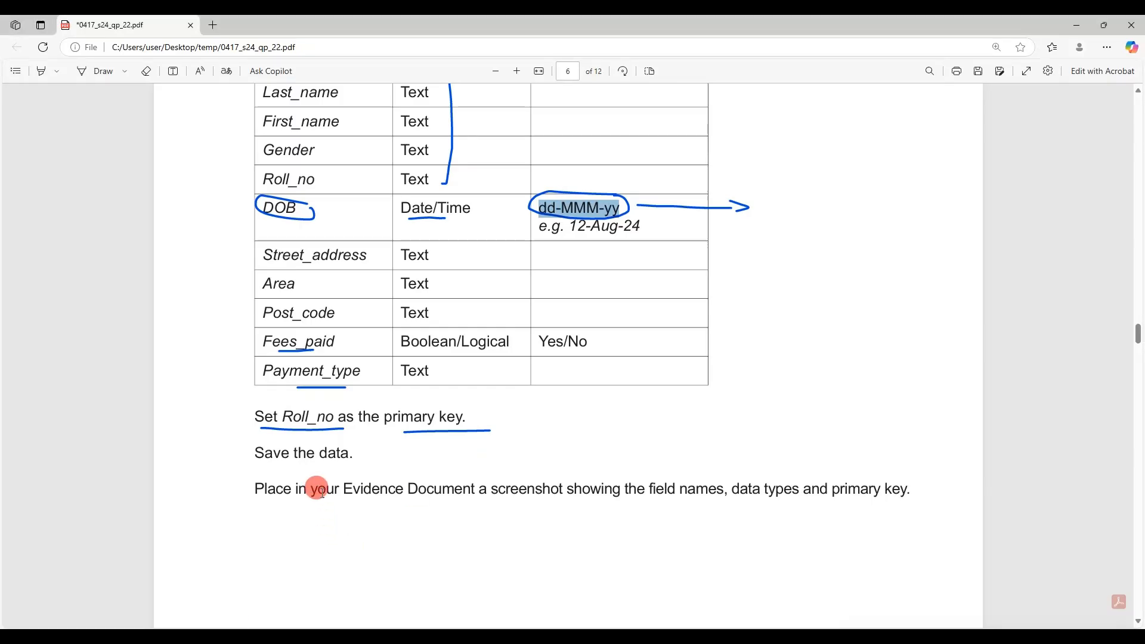
{"action": "left_click_drag", "start_coordinate": [317, 488], "coordinate": [737, 488]}
{"action": "key", "text": "alt+Tab"}
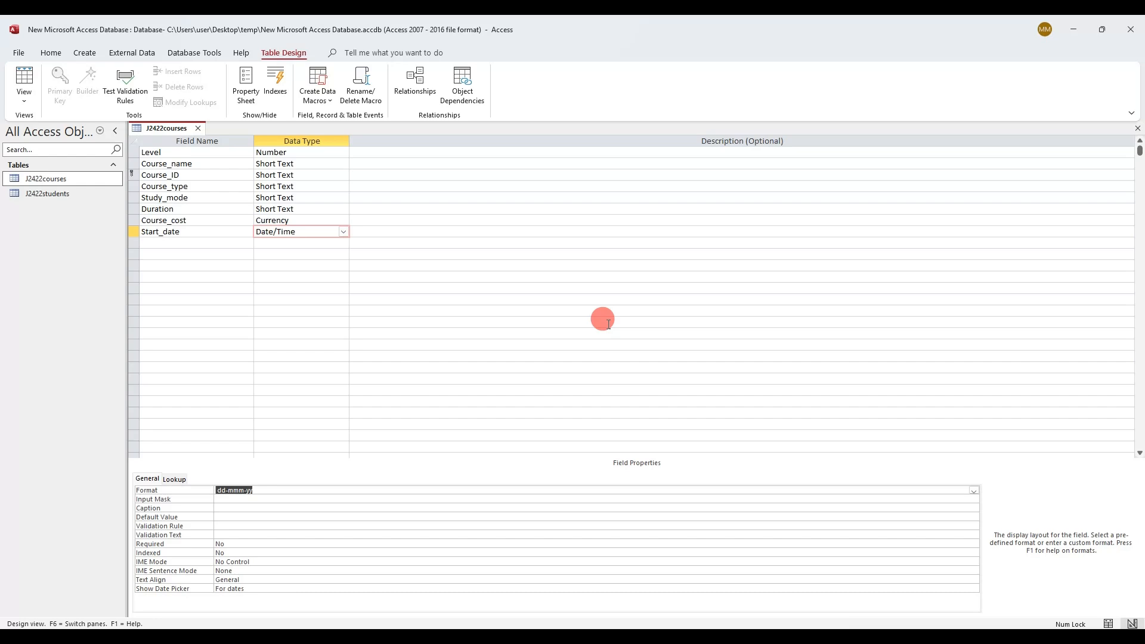
{"action": "left_click", "coordinate": [607, 323]}
Snip the J2422courses field names and data types, then paste and enlarge them in Word
{"action": "key", "text": "super+shift+s"}
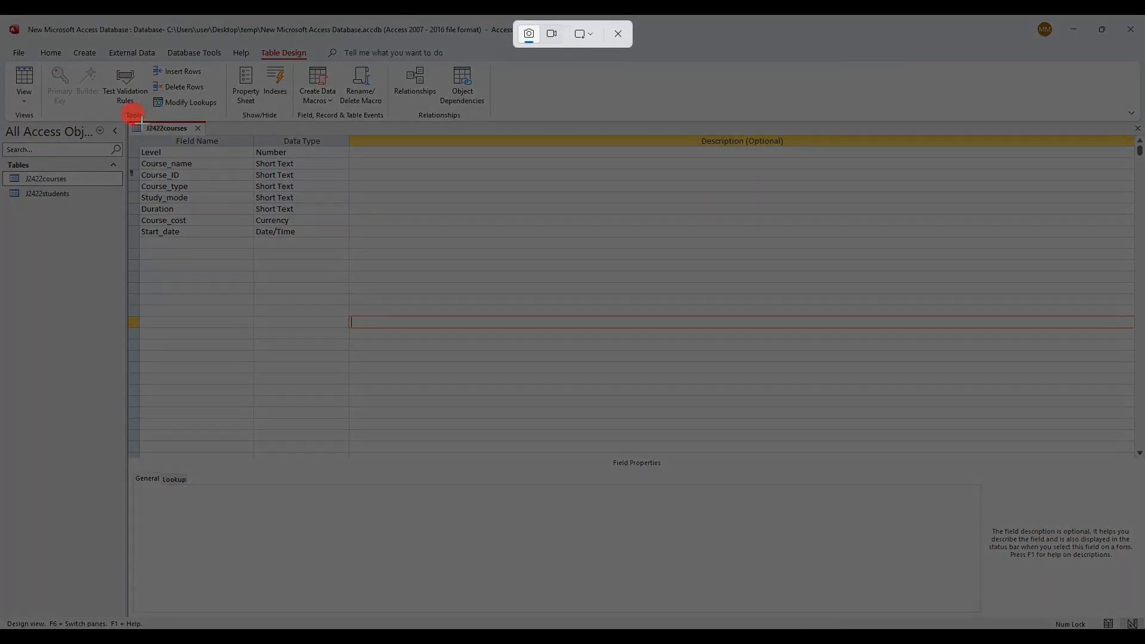
{"action": "left_click_drag", "start_coordinate": [121, 118], "coordinate": [332, 238]}
{"action": "key", "text": "alt+Tab"}
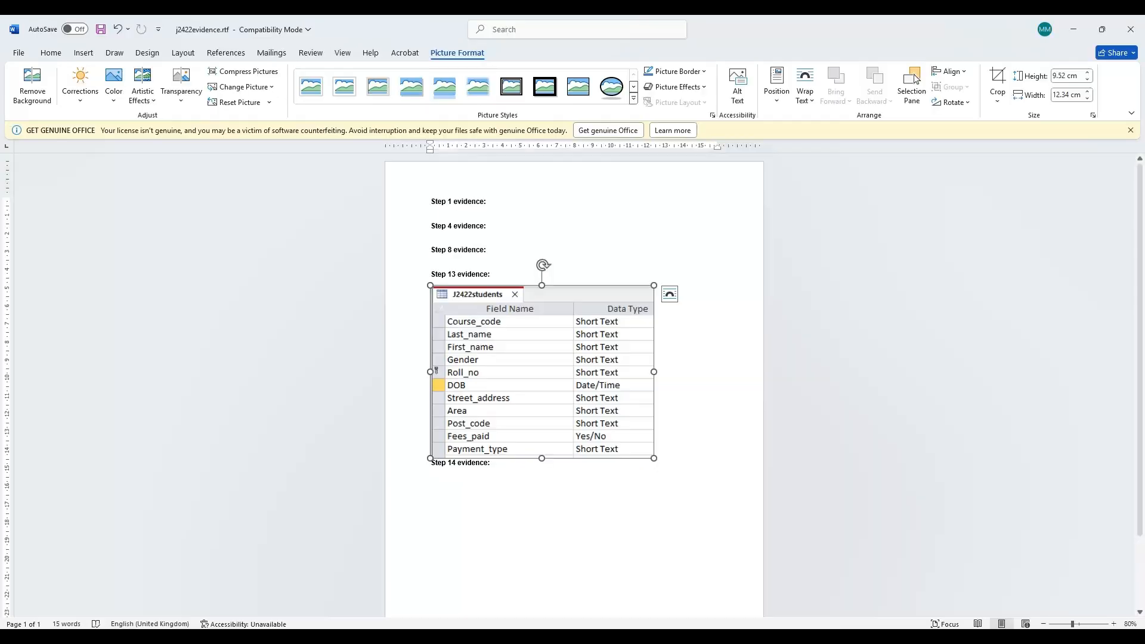
{"action": "left_click", "coordinate": [673, 458]}
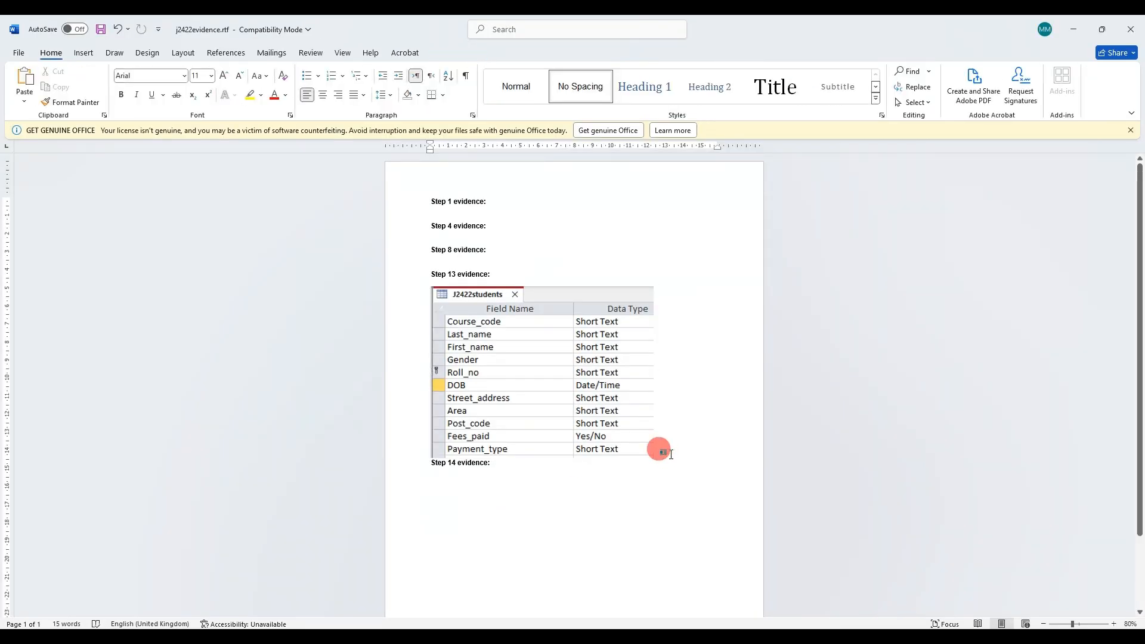
{"action": "key", "text": "ctrl+v"}
{"action": "left_click", "coordinate": [585, 532]}
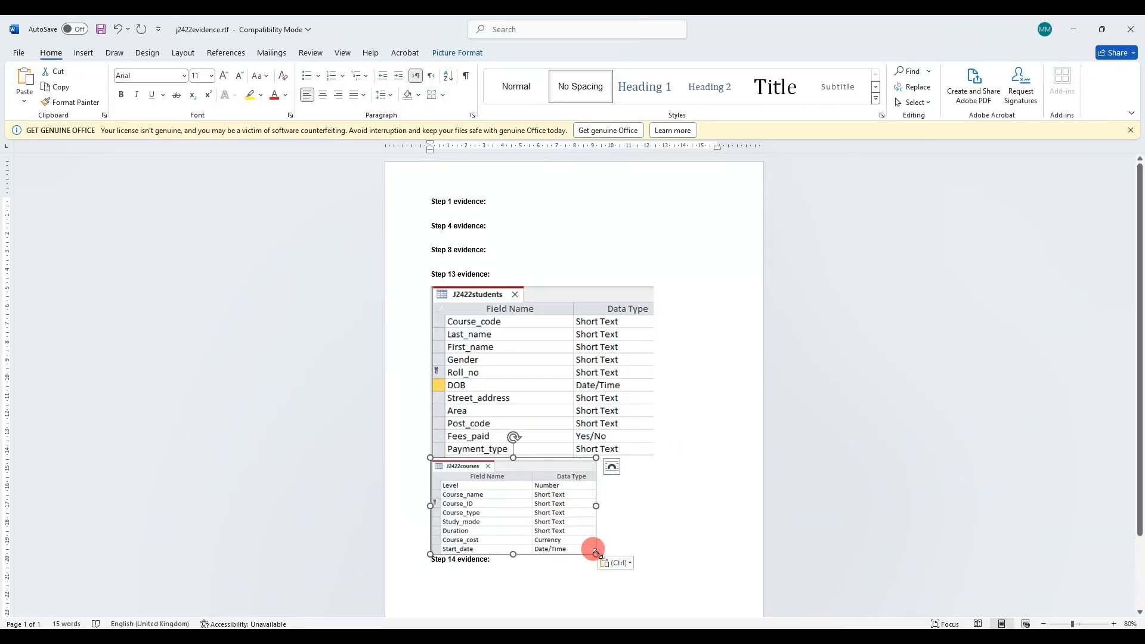
{"action": "left_click_drag", "start_coordinate": [595, 554], "coordinate": [656, 591]}
Add a blank line between the students and courses screenshots
{"action": "left_click", "coordinate": [691, 452]}
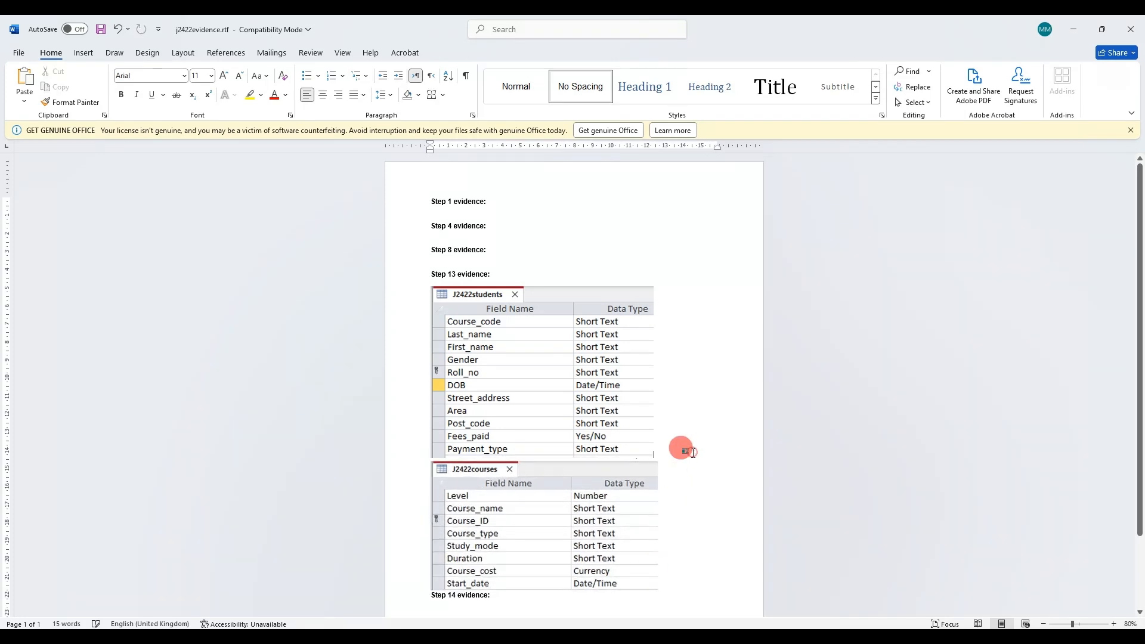
{"action": "key", "text": "Return"}
{"action": "scroll", "coordinate": [370, 395], "scroll_direction": "down", "scroll_amount": 3}
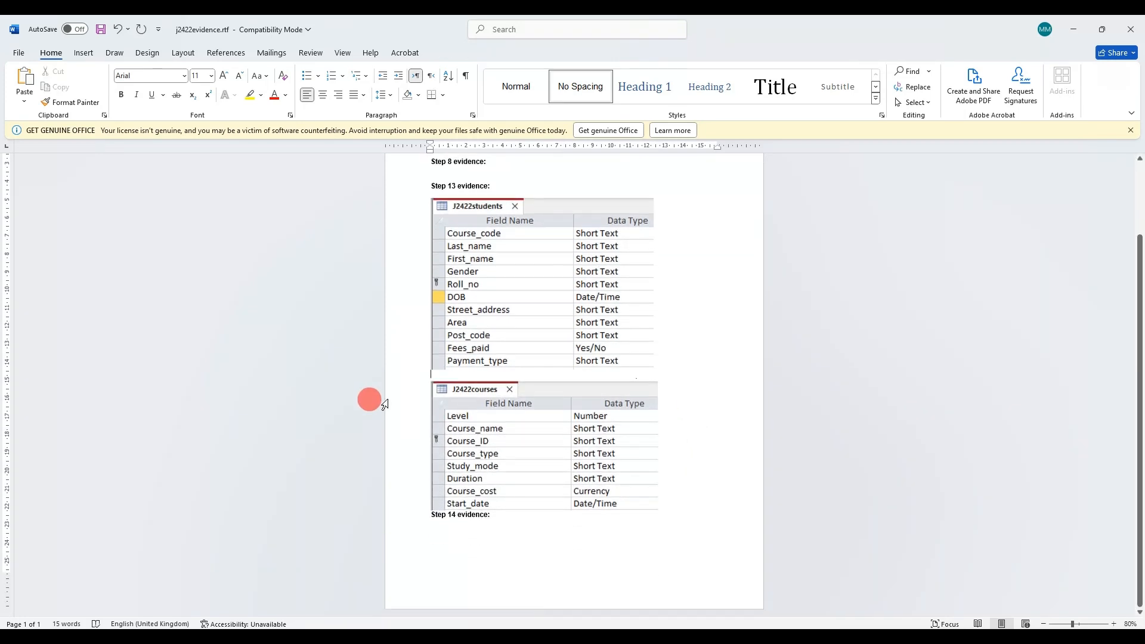
{"action": "key", "text": "alt+Tab"}
Scroll to question 14 on page 7 and highlight the Course_ID and Course_Code wording
{"action": "scroll", "coordinate": [493, 426], "scroll_direction": "down", "scroll_amount": 10}
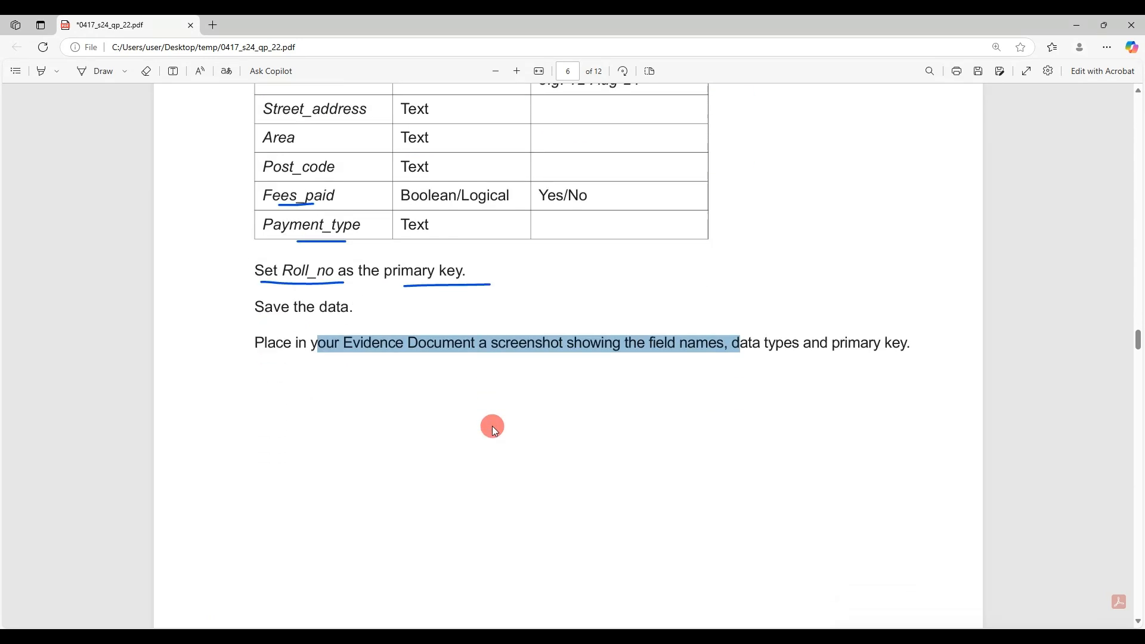
{"action": "scroll", "coordinate": [494, 426], "scroll_direction": "down", "scroll_amount": 10}
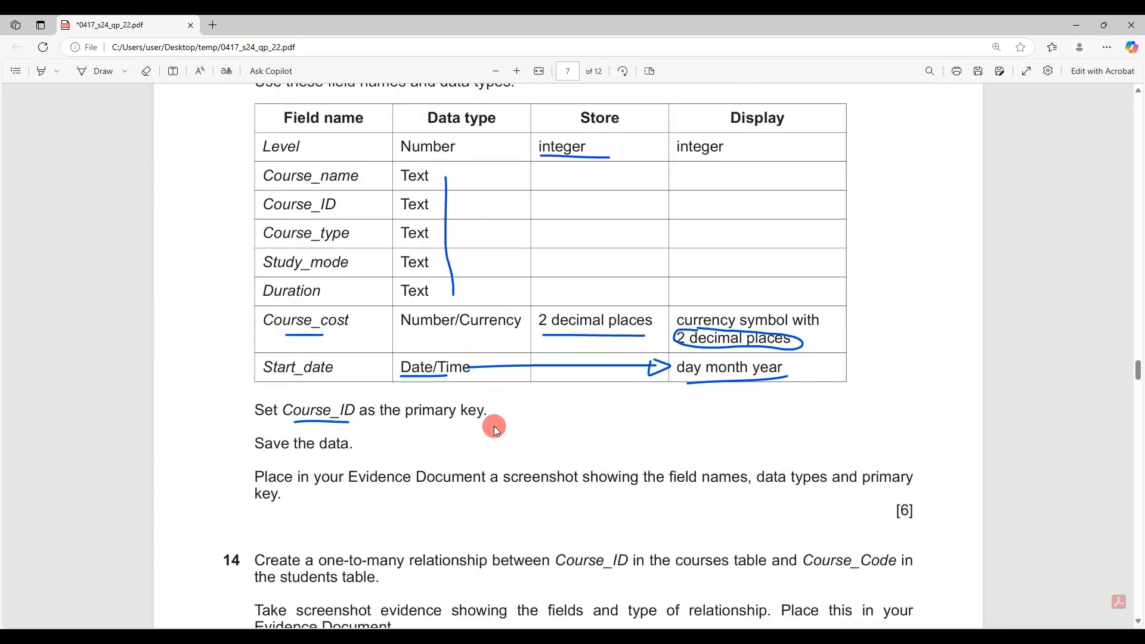
{"action": "scroll", "coordinate": [494, 426], "scroll_direction": "down", "scroll_amount": 4}
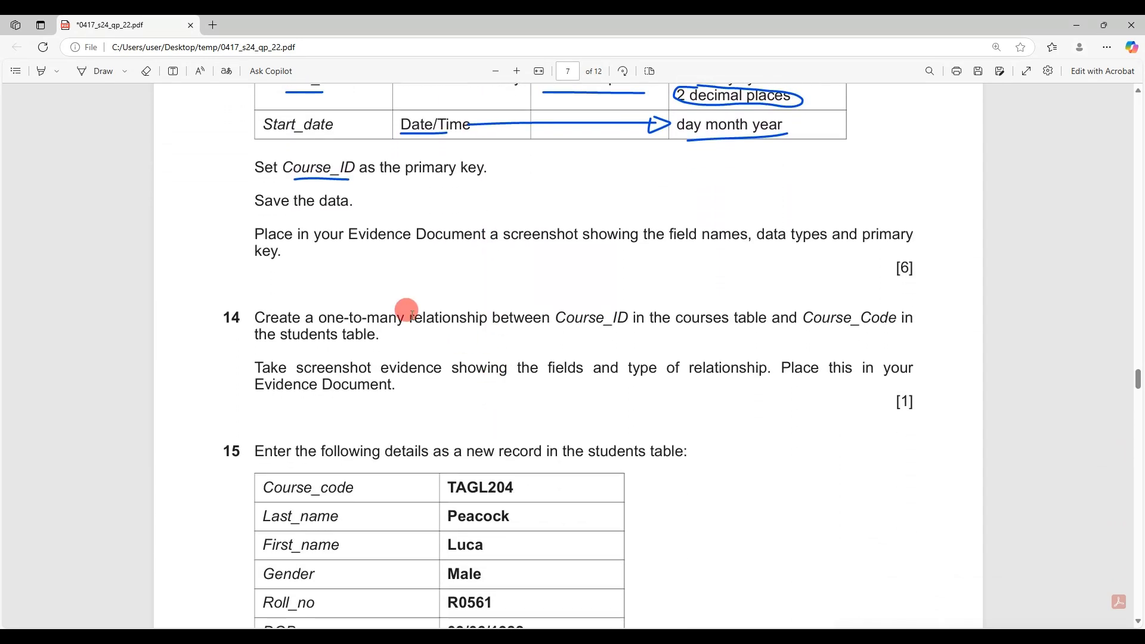
{"action": "left_click_drag", "start_coordinate": [256, 312], "coordinate": [620, 311]}
{"action": "left_click", "coordinate": [529, 325]}
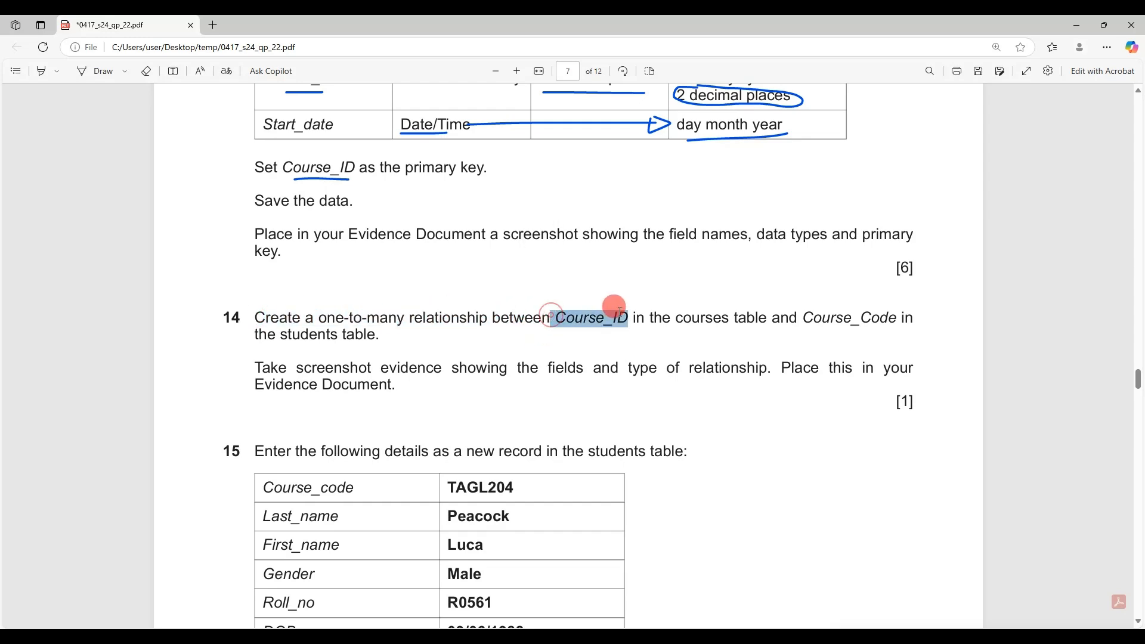
{"action": "left_click_drag", "start_coordinate": [804, 318], "coordinate": [871, 318]}
Open the Relationships layout with J2422courses and J2422students added and arranged
{"action": "key", "text": "alt+Tab"}
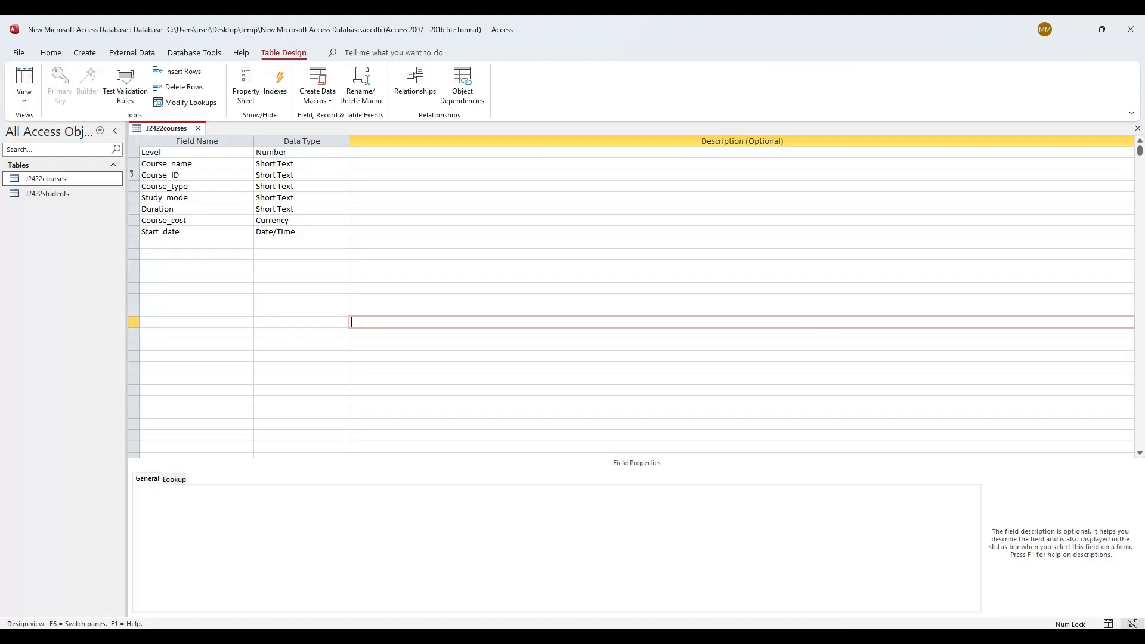
{"action": "left_click", "coordinate": [198, 129]}
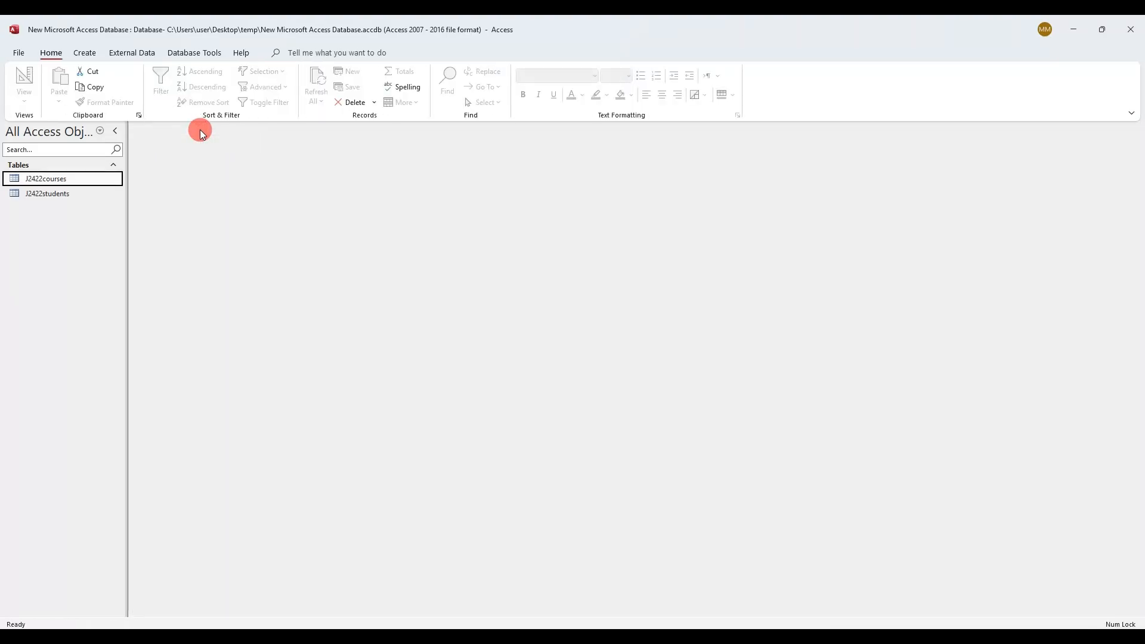
{"action": "left_click", "coordinate": [186, 53]}
{"action": "left_click", "coordinate": [156, 84]}
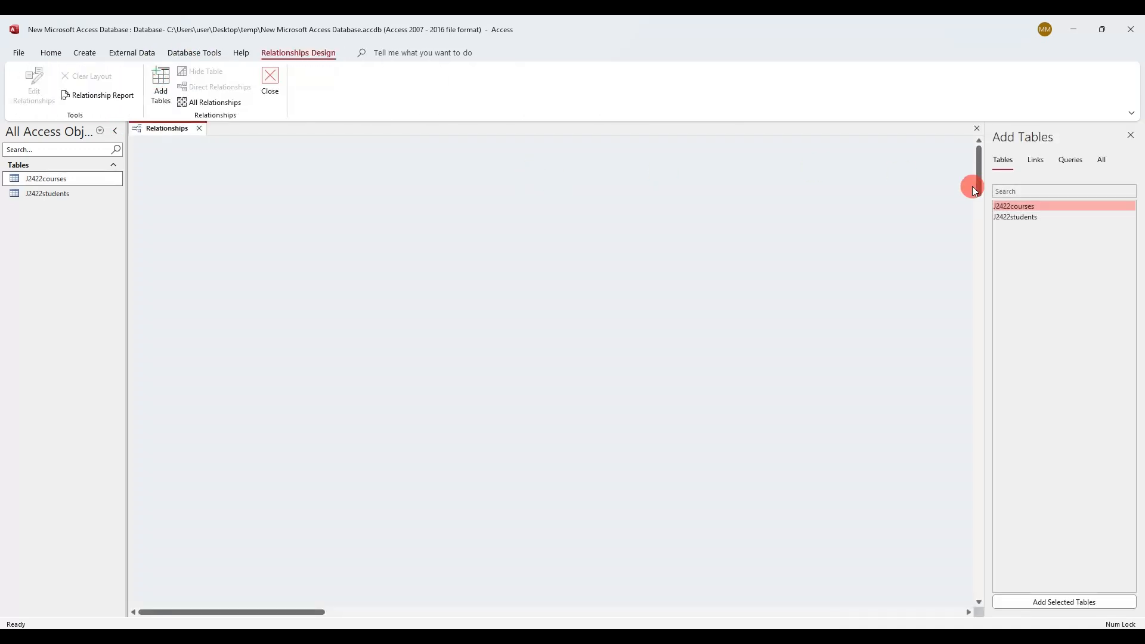
{"action": "double_click", "coordinate": [1042, 206]}
{"action": "double_click", "coordinate": [1037, 217]}
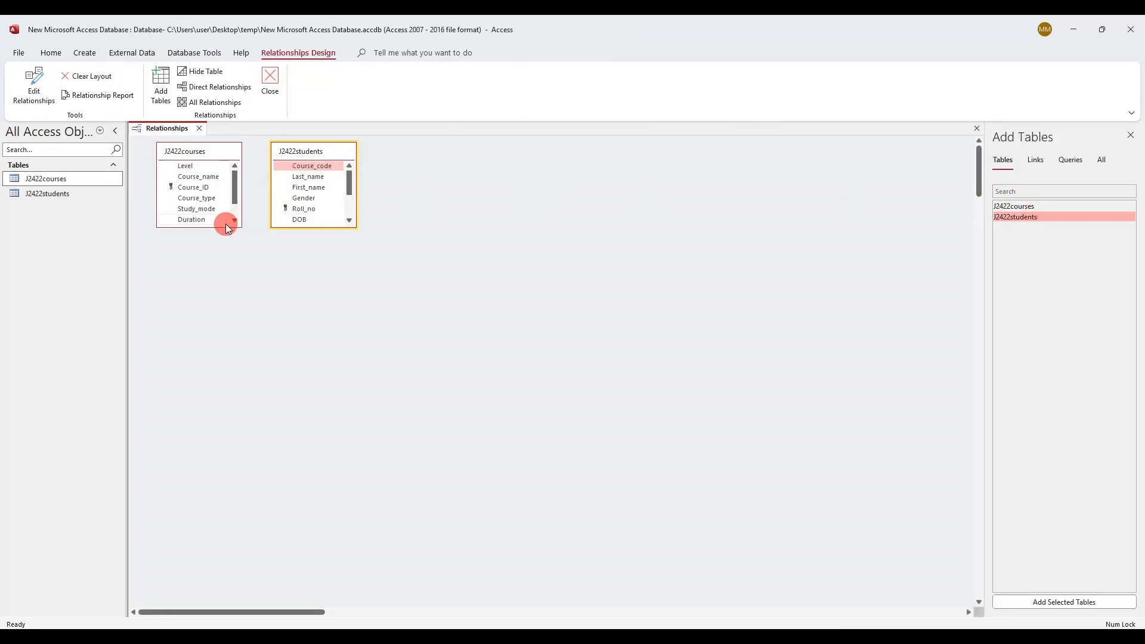
{"action": "left_click_drag", "start_coordinate": [330, 225], "coordinate": [323, 312]}
{"action": "left_click_drag", "start_coordinate": [302, 153], "coordinate": [403, 164]}
Link Course_ID to Course_code, screenshot the Edit Relationships dialog, and create the one-to-many relationship
{"action": "left_click", "coordinate": [192, 188]}
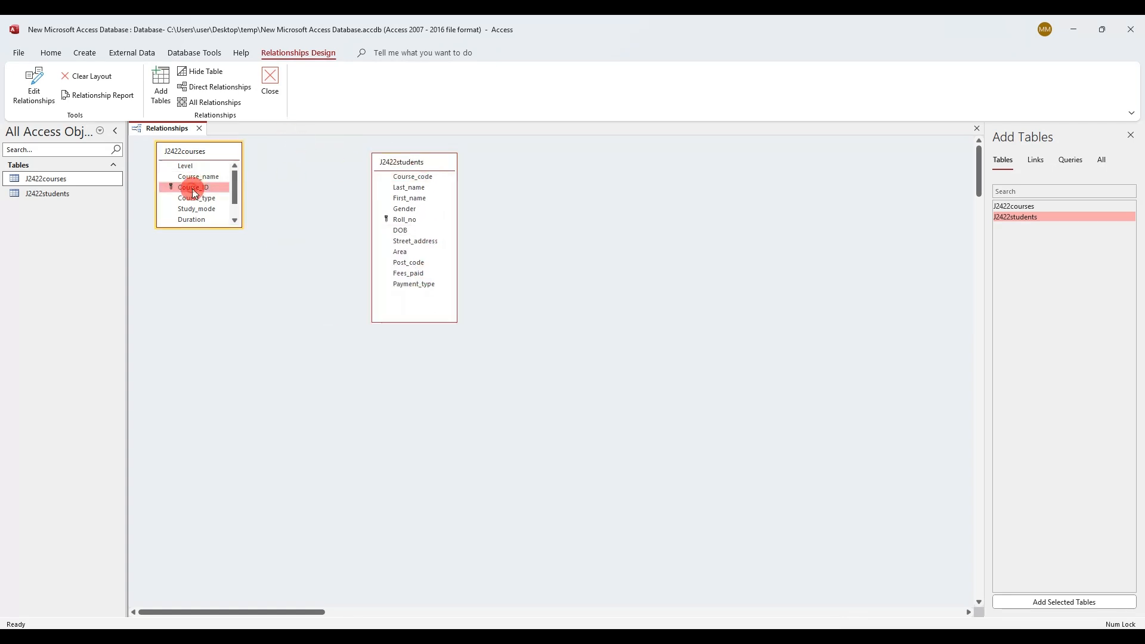
{"action": "left_click_drag", "start_coordinate": [194, 191], "coordinate": [424, 179]}
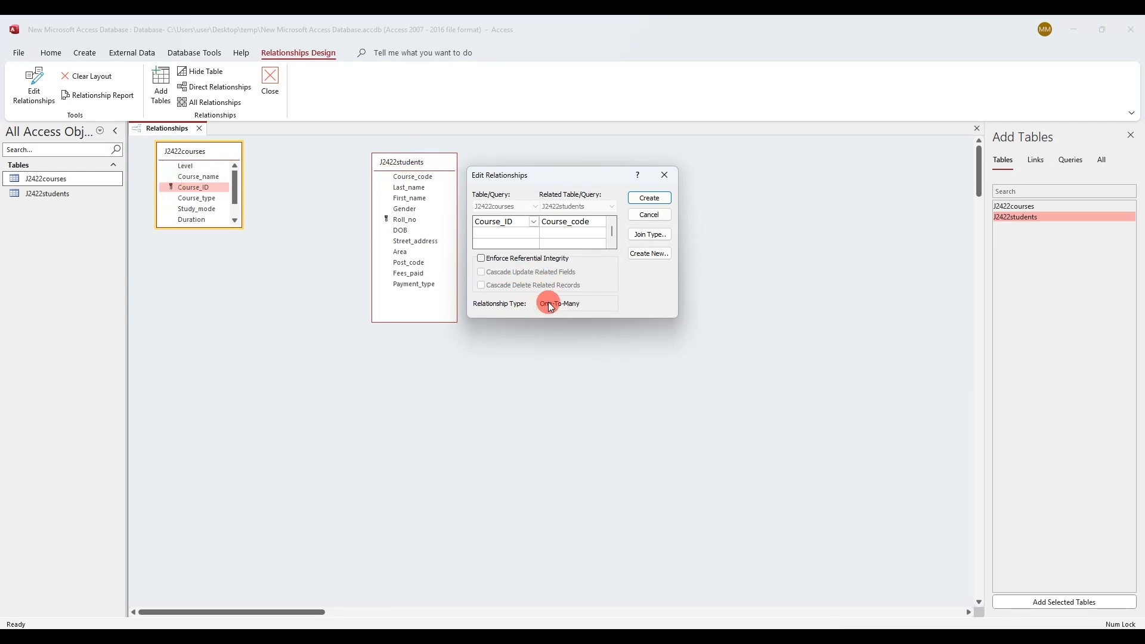
{"action": "key", "text": "super+shift+s"}
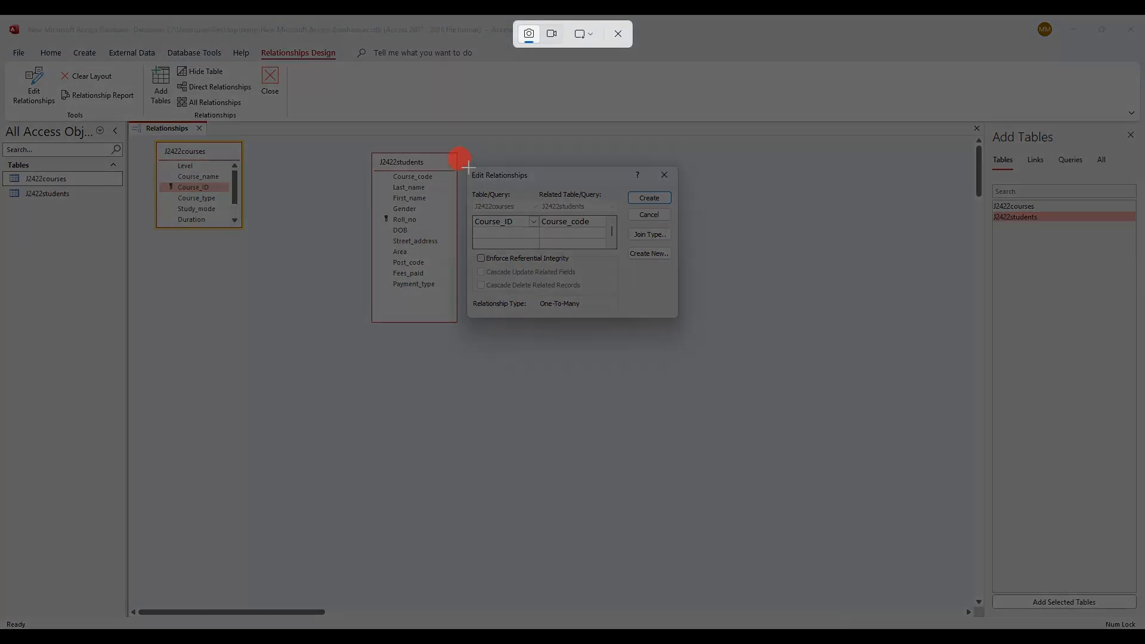
{"action": "left_click_drag", "start_coordinate": [467, 165], "coordinate": [686, 325]}
{"action": "left_click", "coordinate": [649, 198]}
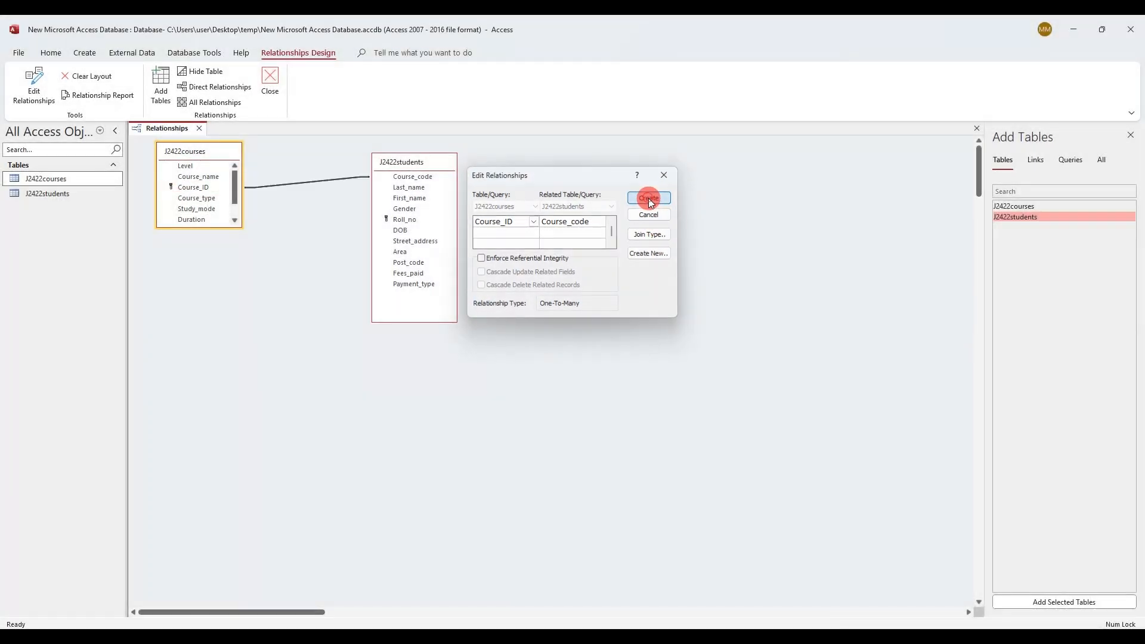
Save and close the relationships layout, then mark the screenshot evidence instruction in the PDF
{"action": "right_click", "coordinate": [177, 124]}
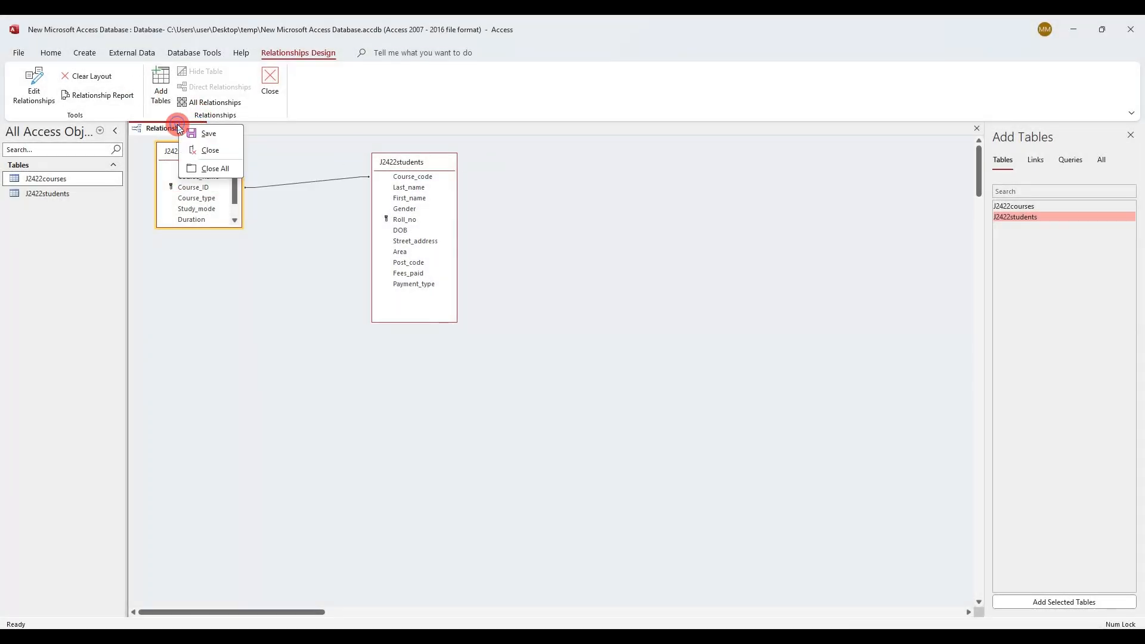
{"action": "left_click", "coordinate": [192, 132]}
{"action": "left_click", "coordinate": [200, 129]}
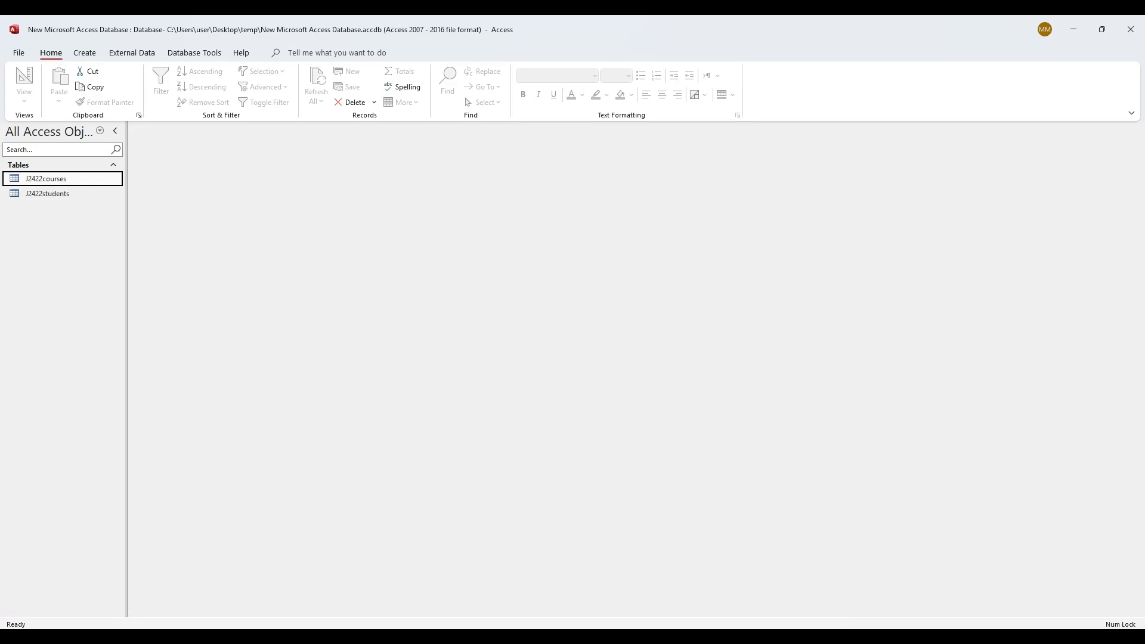
{"action": "key", "text": "alt+Tab"}
{"action": "left_click_drag", "start_coordinate": [272, 365], "coordinate": [440, 385]}
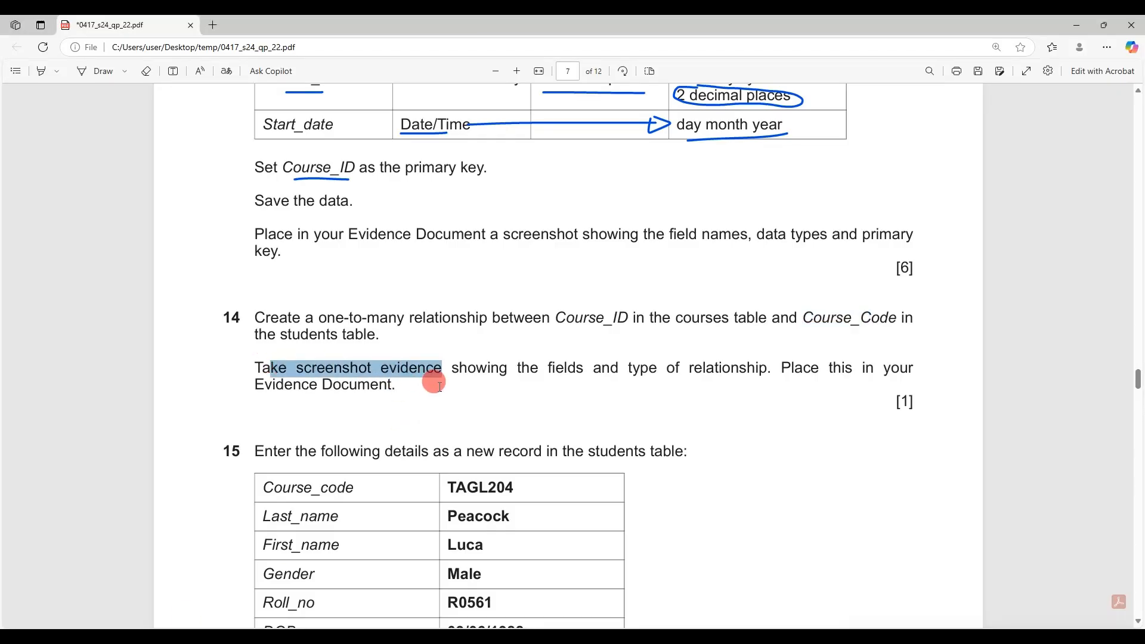
Push the Step 14 evidence heading onto a new page in the Word document
{"action": "left_click_drag", "start_coordinate": [224, 318], "coordinate": [265, 320]}
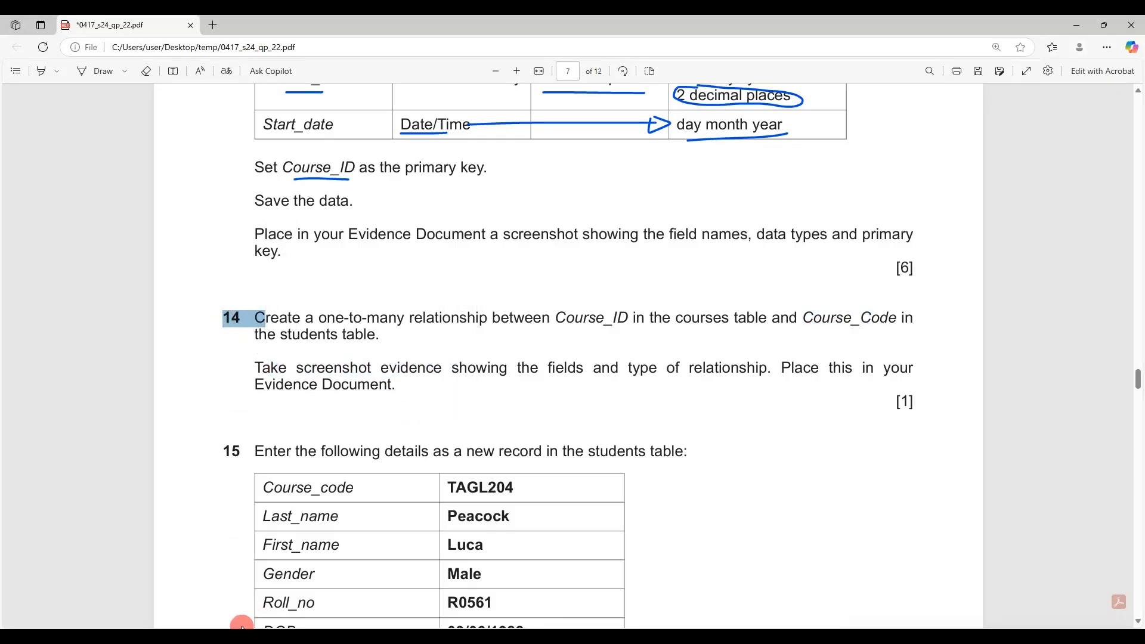
{"action": "key", "text": "alt+Tab"}
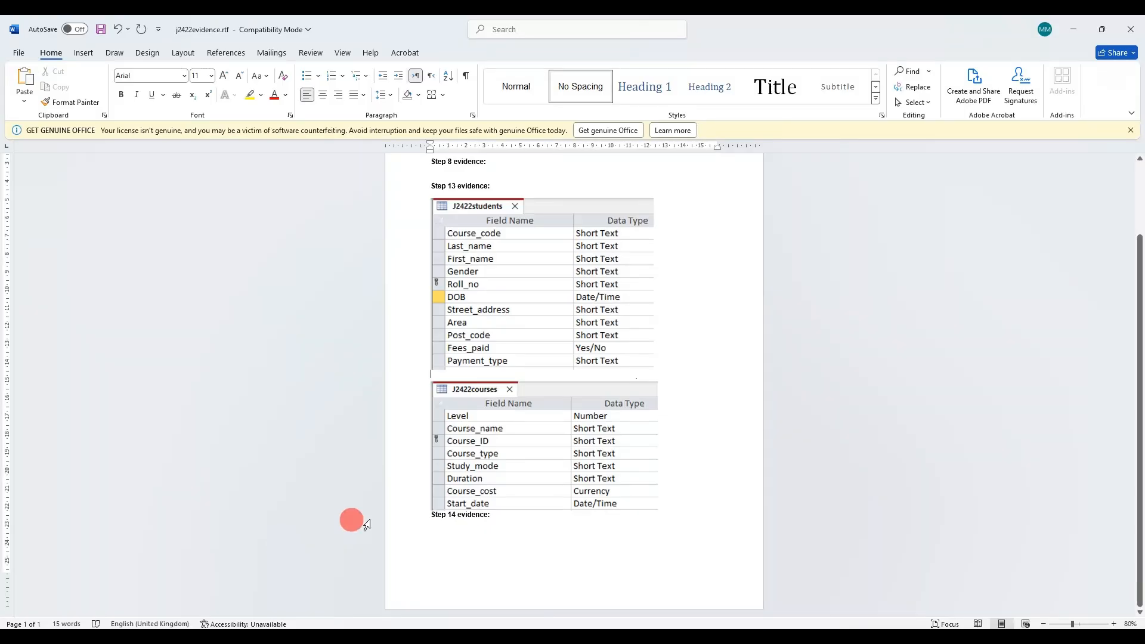
{"action": "left_click", "coordinate": [427, 514]}
{"action": "key", "text": "Return"}
{"action": "key", "text": "Return"}
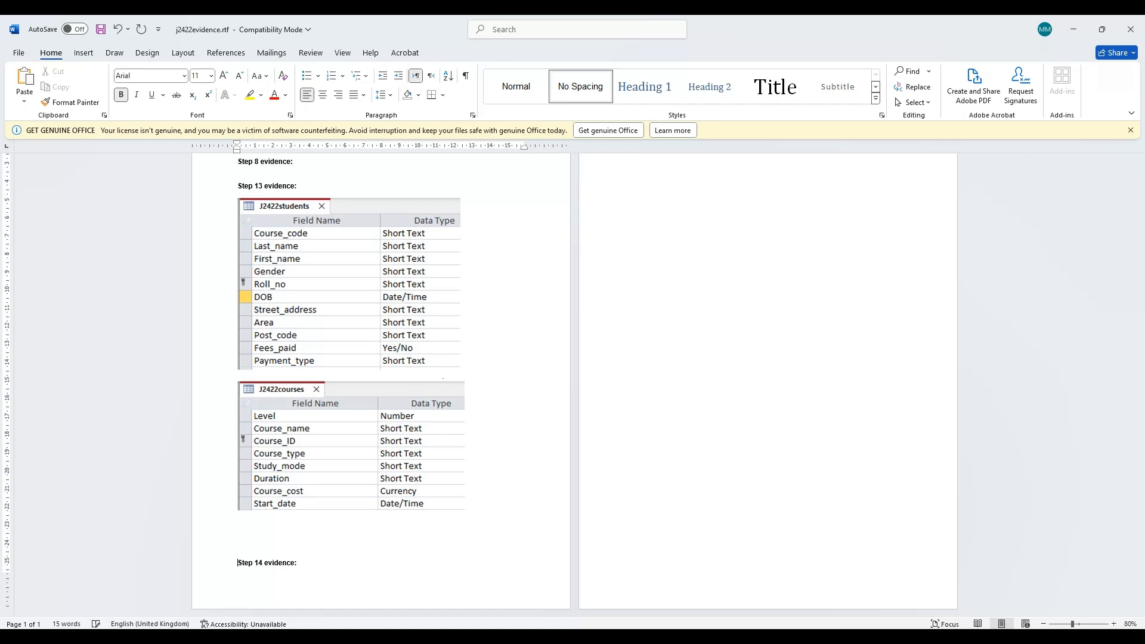
{"action": "key", "text": "Return"}
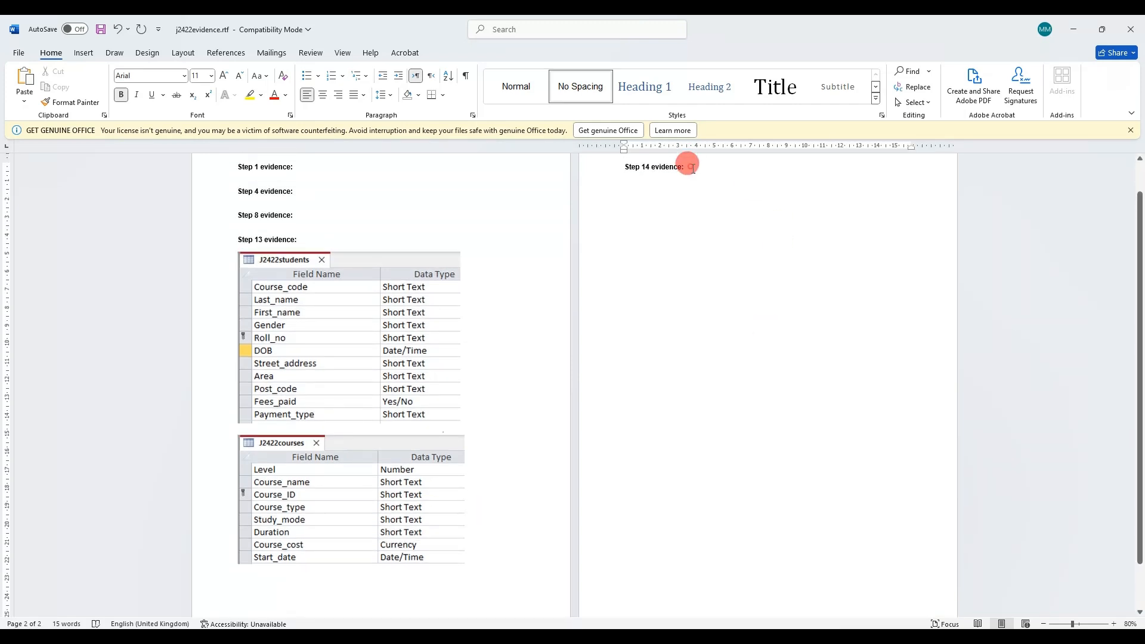
Paste the relationship screenshot under Step 14 evidence and enlarge it
{"action": "left_click", "coordinate": [693, 167]}
{"action": "key", "text": "ctrl+v"}
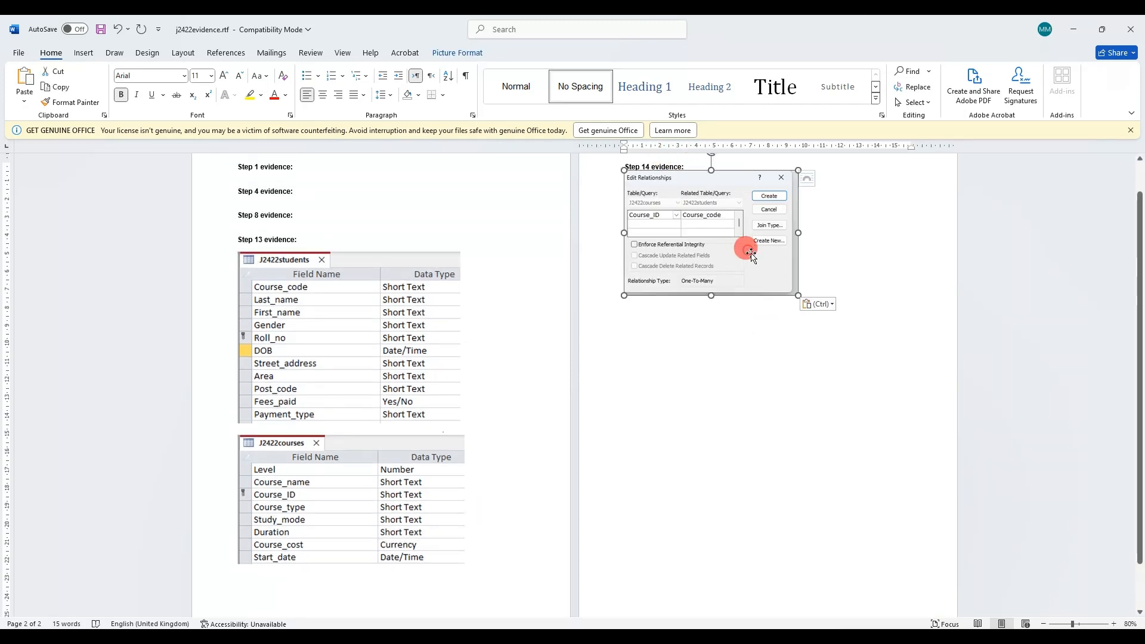
{"action": "left_click_drag", "start_coordinate": [798, 295], "coordinate": [912, 377]}
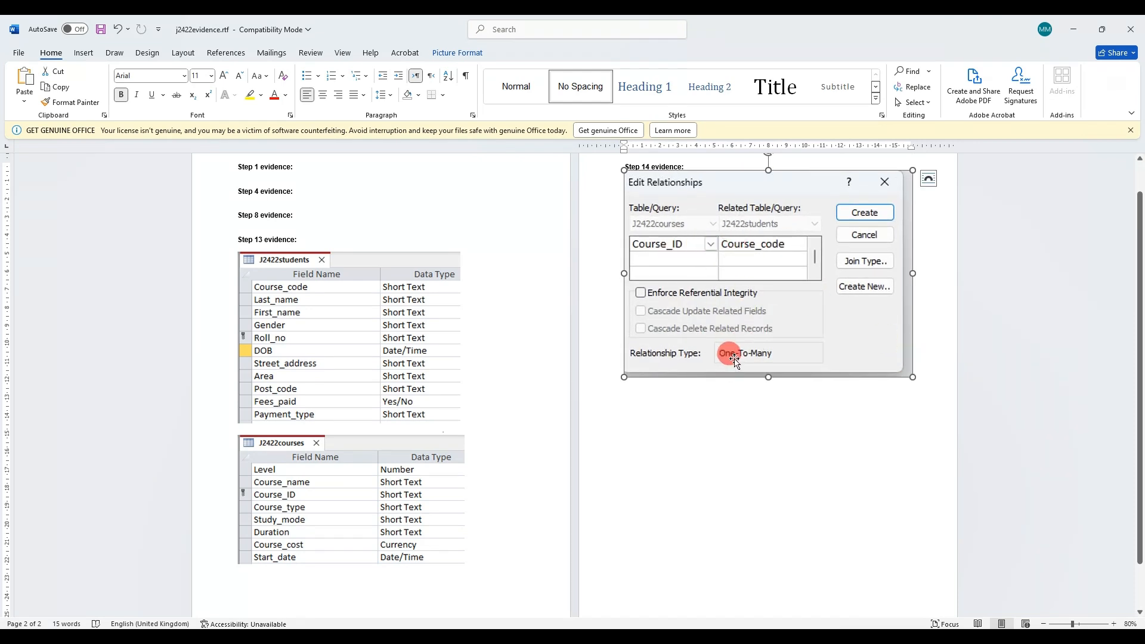
{"action": "left_click", "coordinate": [859, 636]}
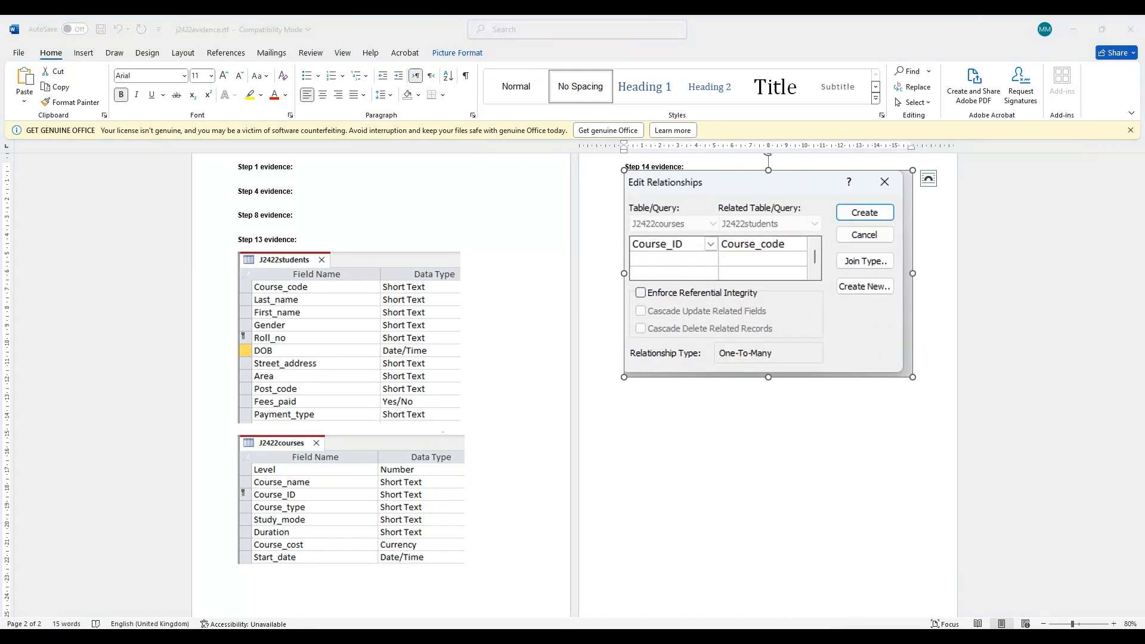
Find question 15, then open J2422students at the blank new-record row
{"action": "key", "text": "alt+Tab"}
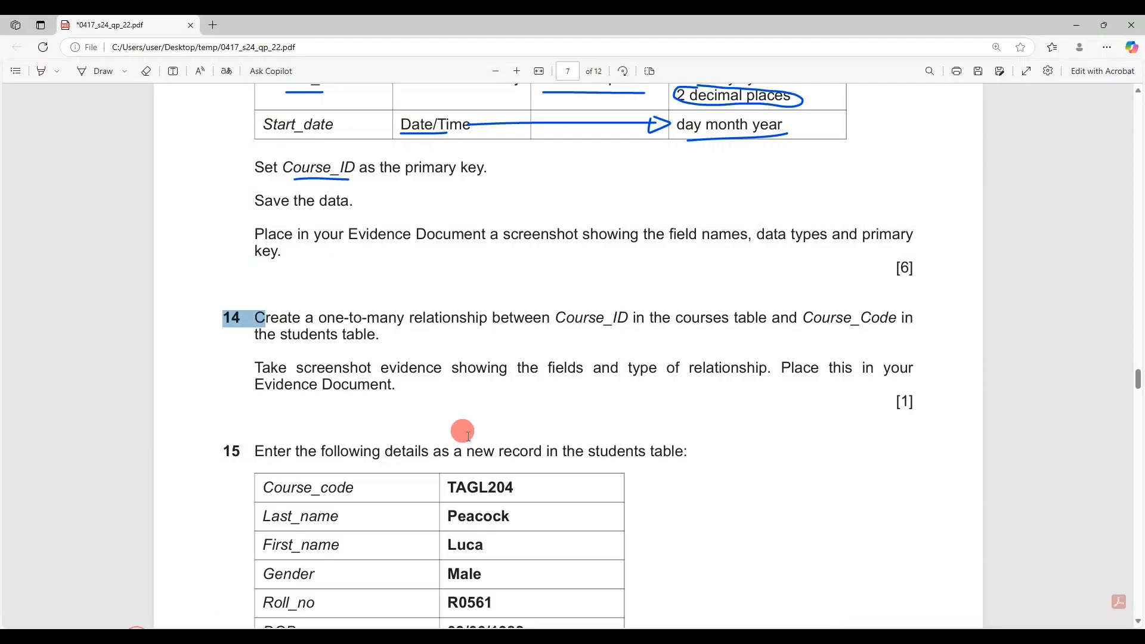
{"action": "scroll", "coordinate": [469, 420], "scroll_direction": "down", "scroll_amount": 2}
{"action": "scroll", "coordinate": [469, 420], "scroll_direction": "down", "scroll_amount": 1}
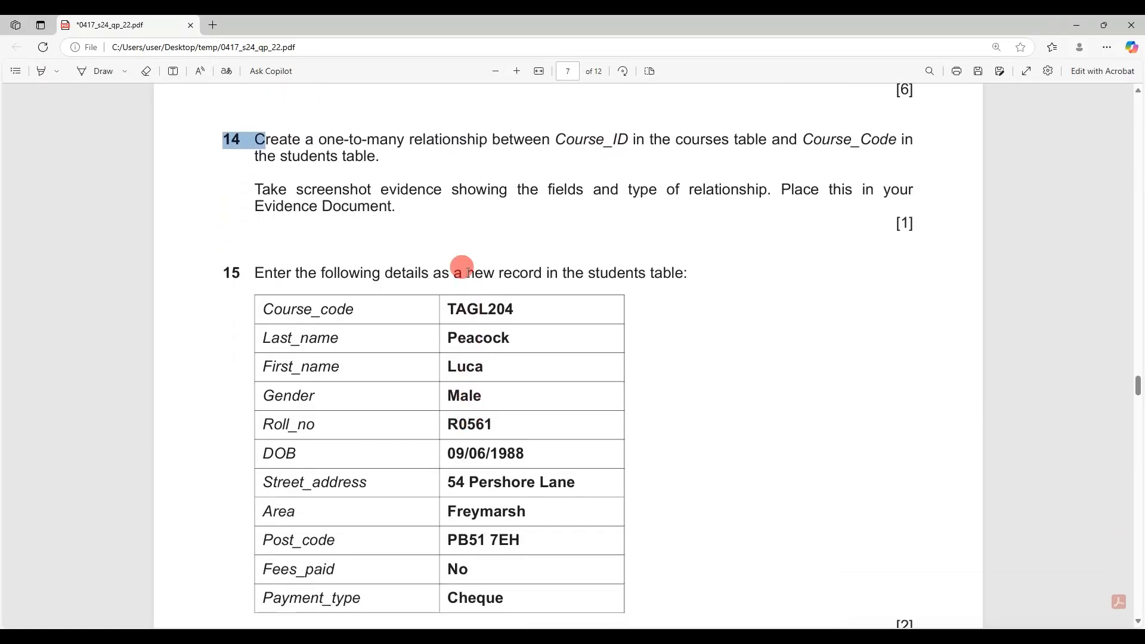
{"action": "double_click", "coordinate": [617, 272]}
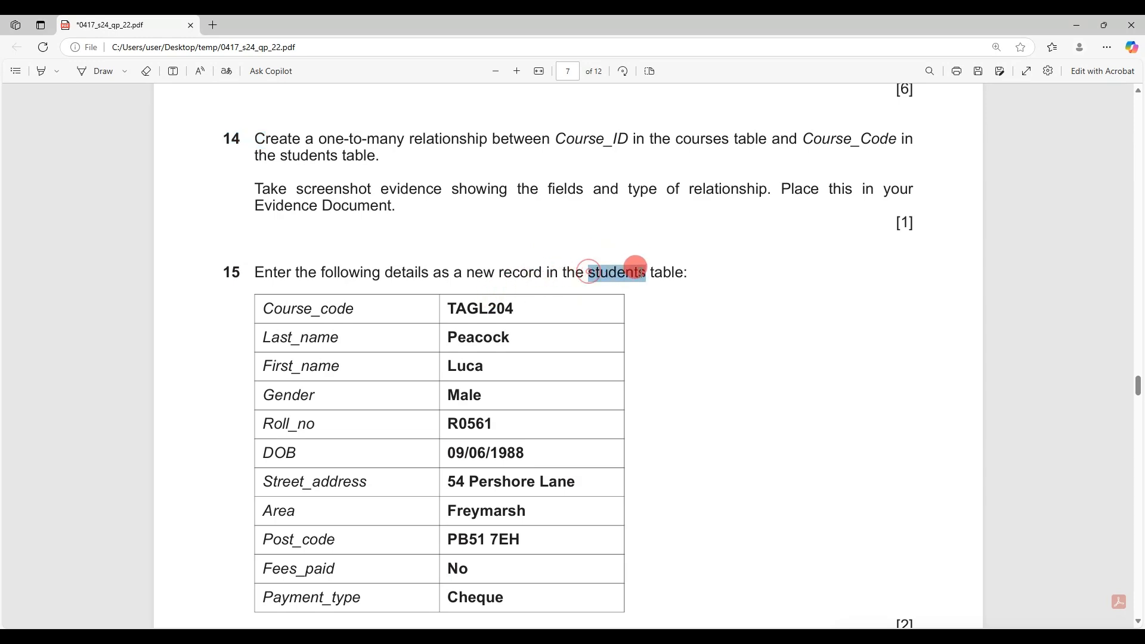
{"action": "key", "text": "alt+Tab"}
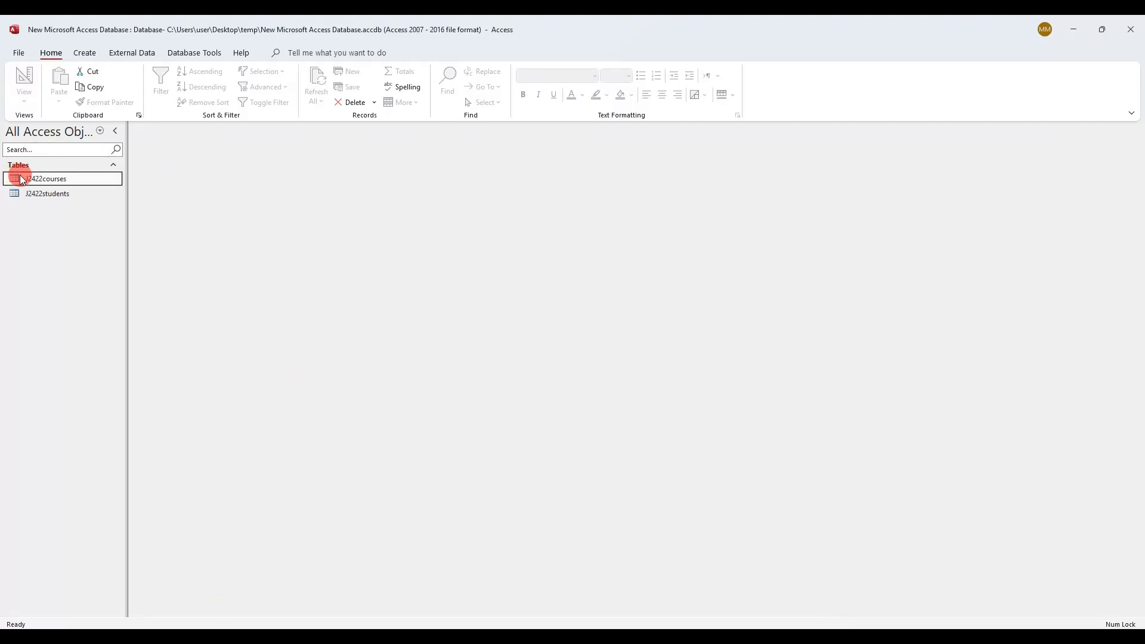
{"action": "left_click", "coordinate": [56, 195]}
{"action": "double_click", "coordinate": [56, 194]}
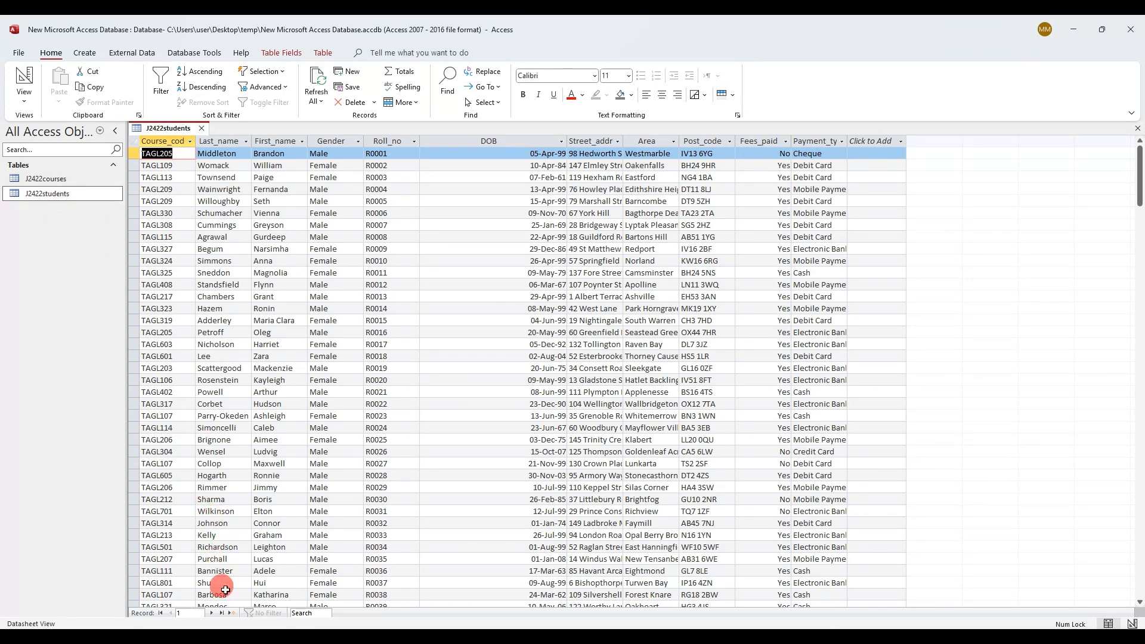
{"action": "left_click", "coordinate": [231, 614]}
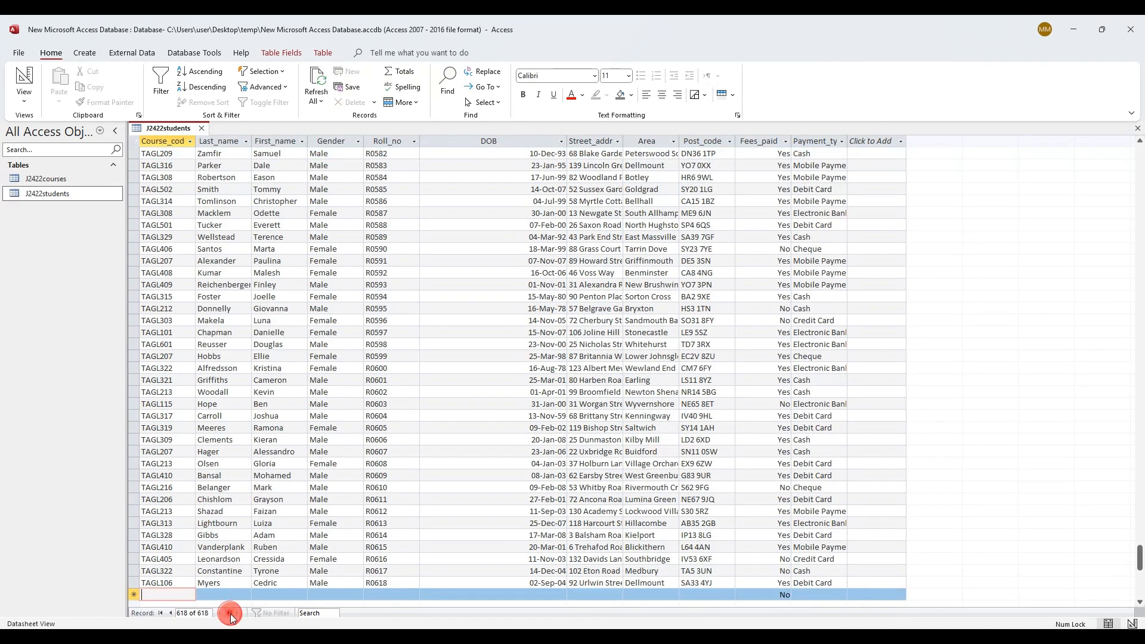
Copy course code TAGL204 and the student's surname and first name into the new record
{"action": "key", "text": "alt+Tab"}
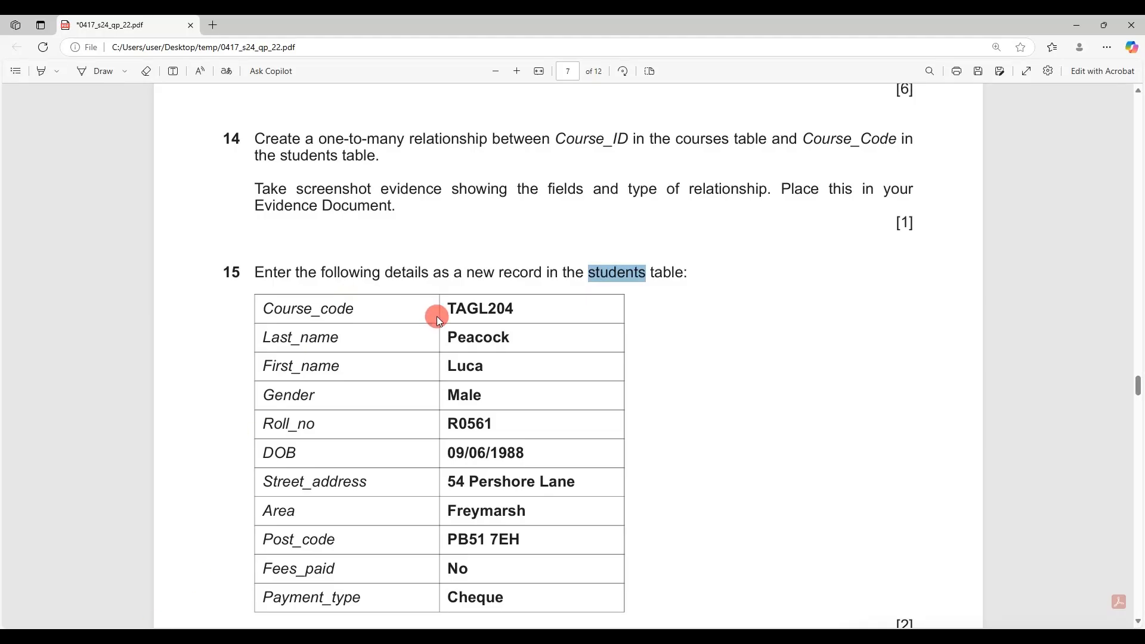
{"action": "double_click", "coordinate": [450, 309]}
{"action": "key", "text": "ctrl+c"}
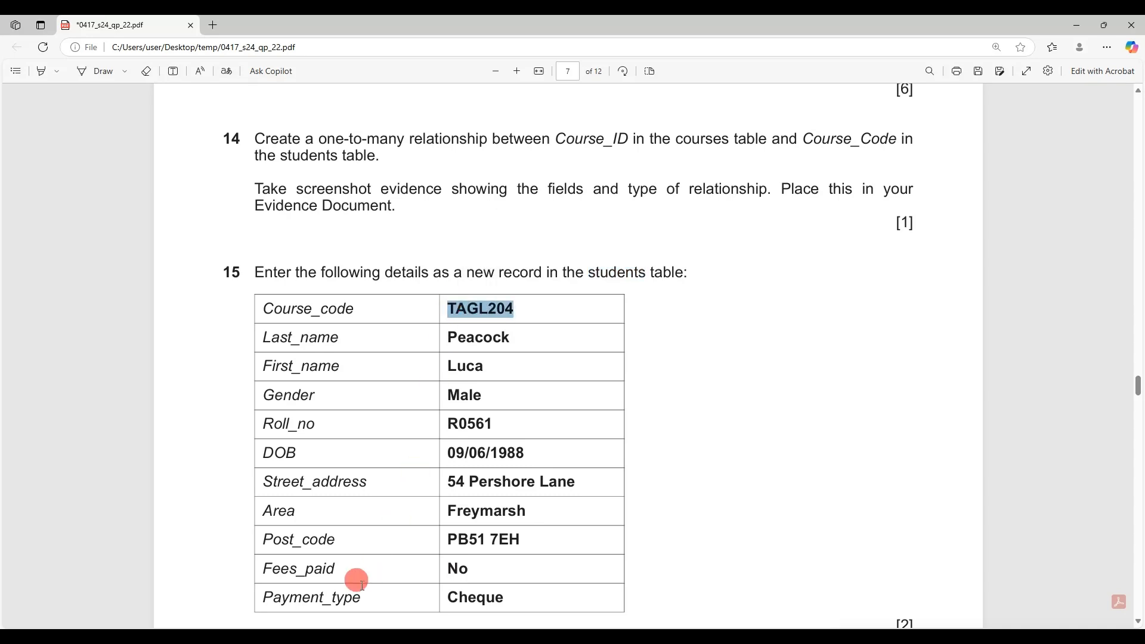
{"action": "key", "text": "alt+Tab"}
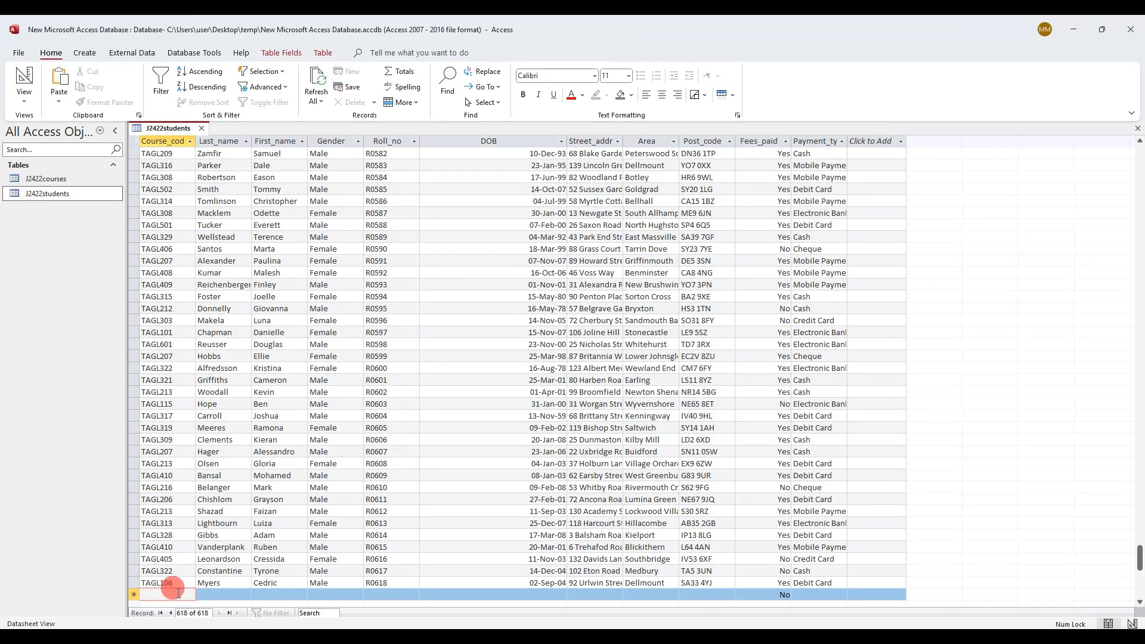
{"action": "key", "text": "ctrl+v"}
{"action": "key", "text": "alt+Tab"}
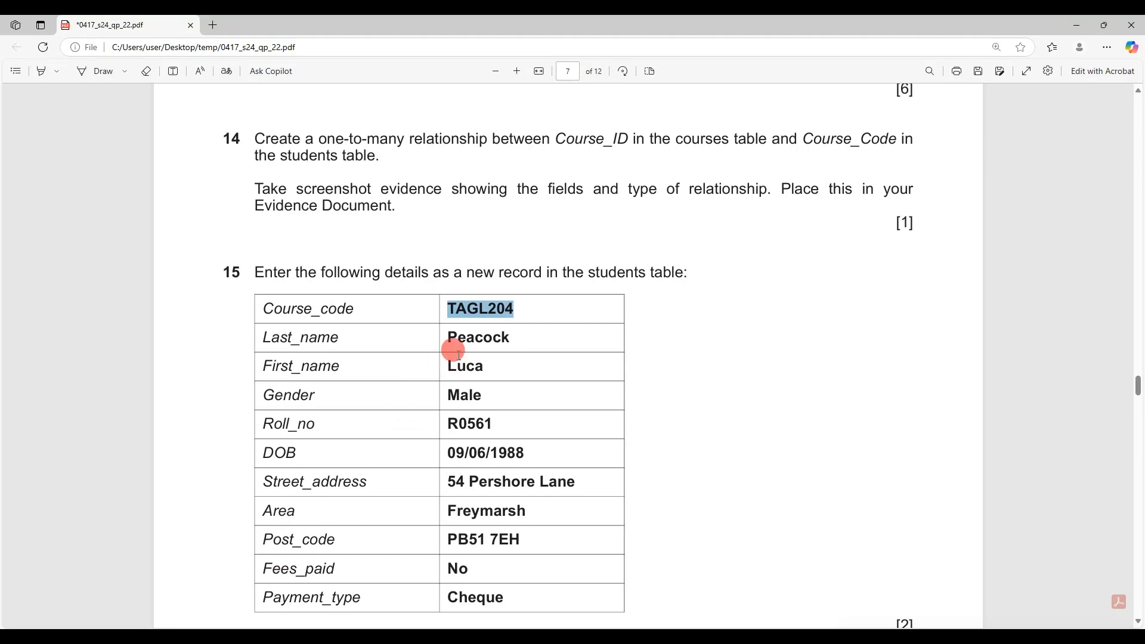
{"action": "double_click", "coordinate": [465, 335]}
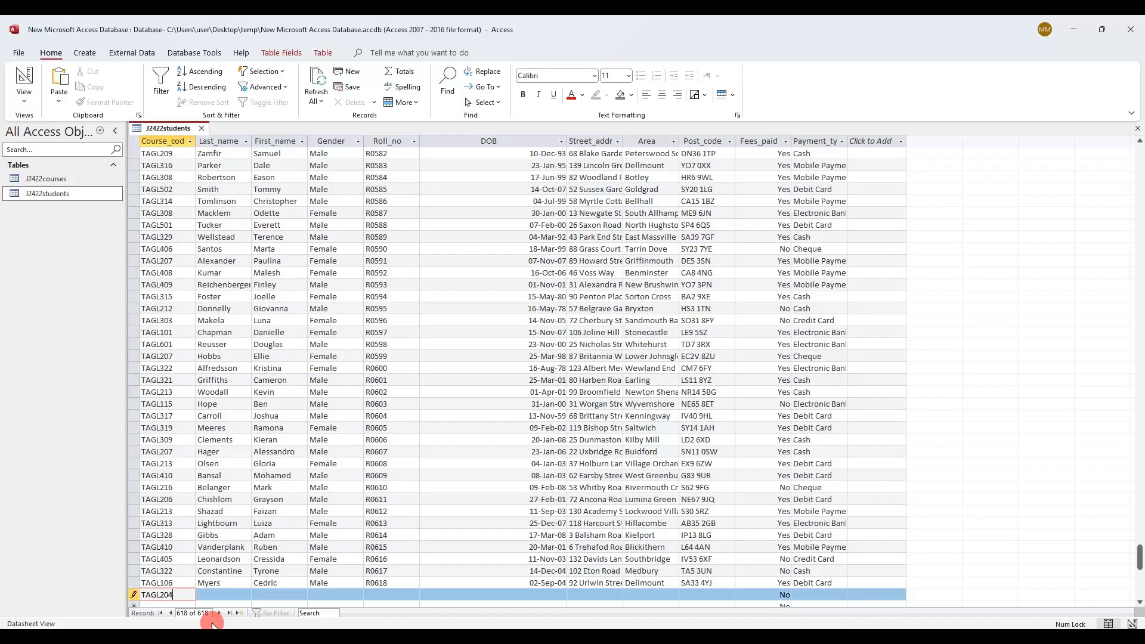
{"action": "key", "text": "alt+Tab"}
{"action": "left_click", "coordinate": [219, 592]}
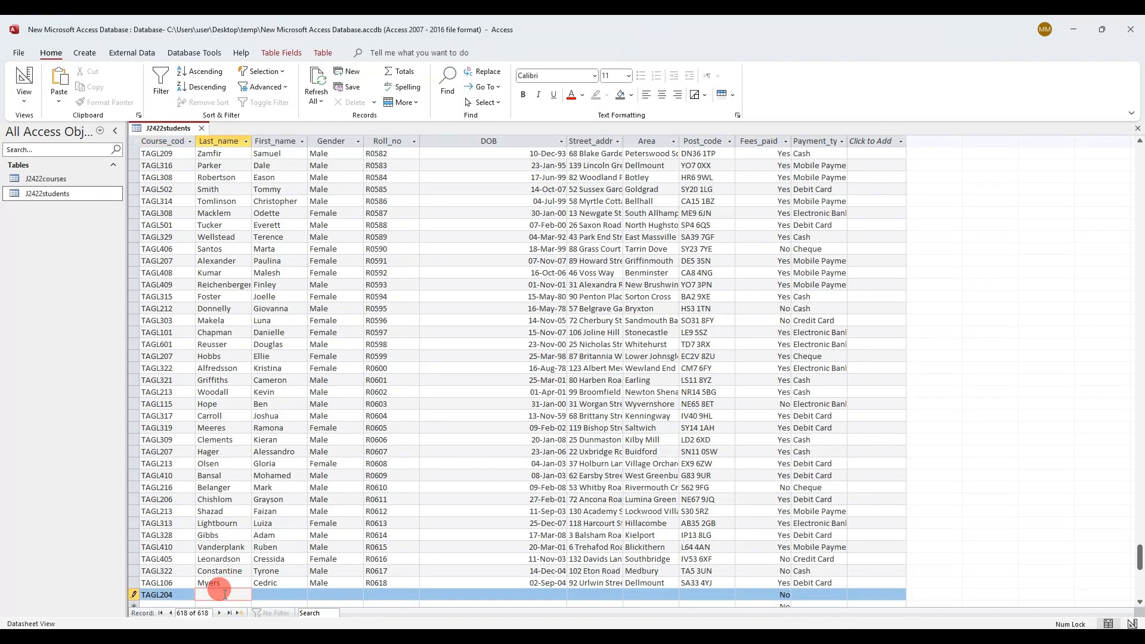
{"action": "key", "text": "alt+Tab"}
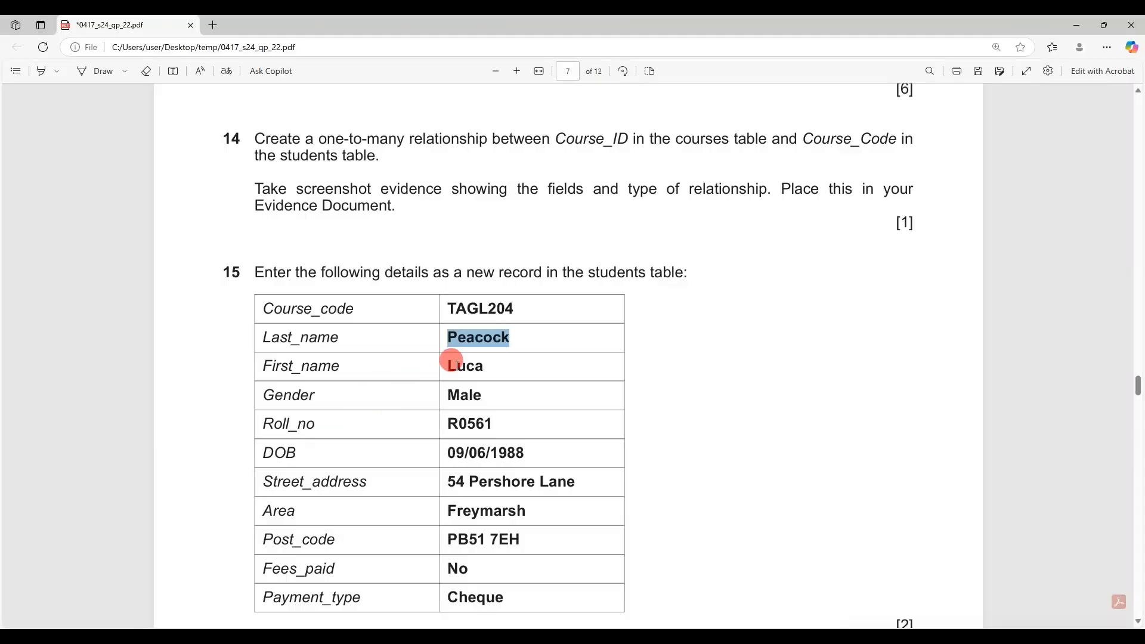
{"action": "double_click", "coordinate": [453, 363]}
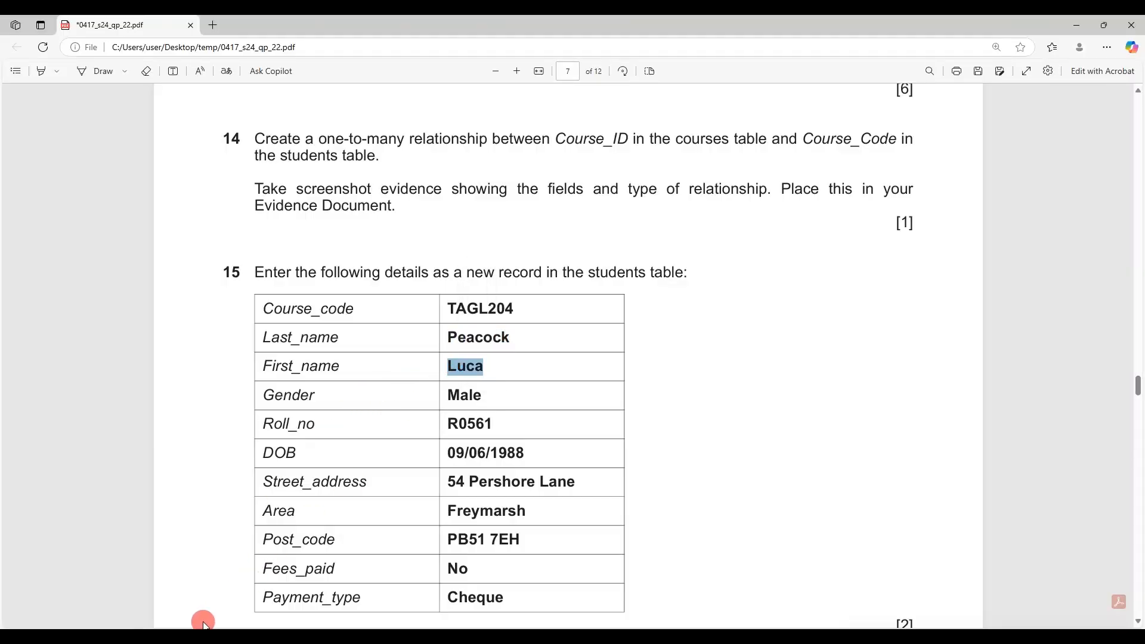
{"action": "key", "text": "alt+Tab"}
{"action": "left_click", "coordinate": [275, 595]}
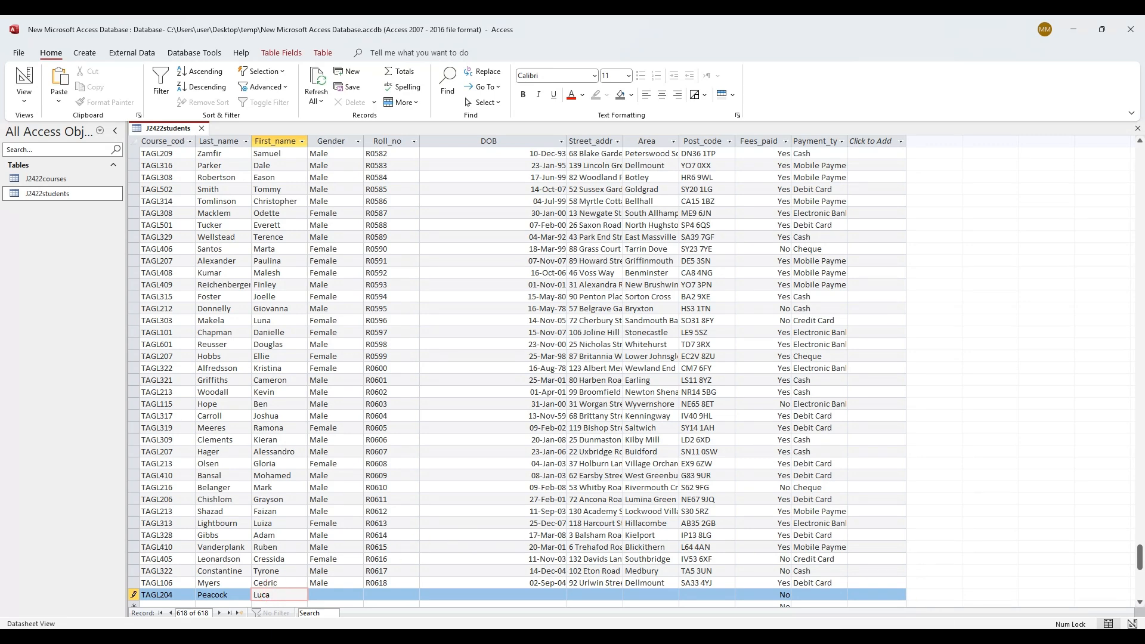
Set the new record's Payment_type to Cheque and save the J2422students table
{"action": "left_click", "coordinate": [844, 601]}
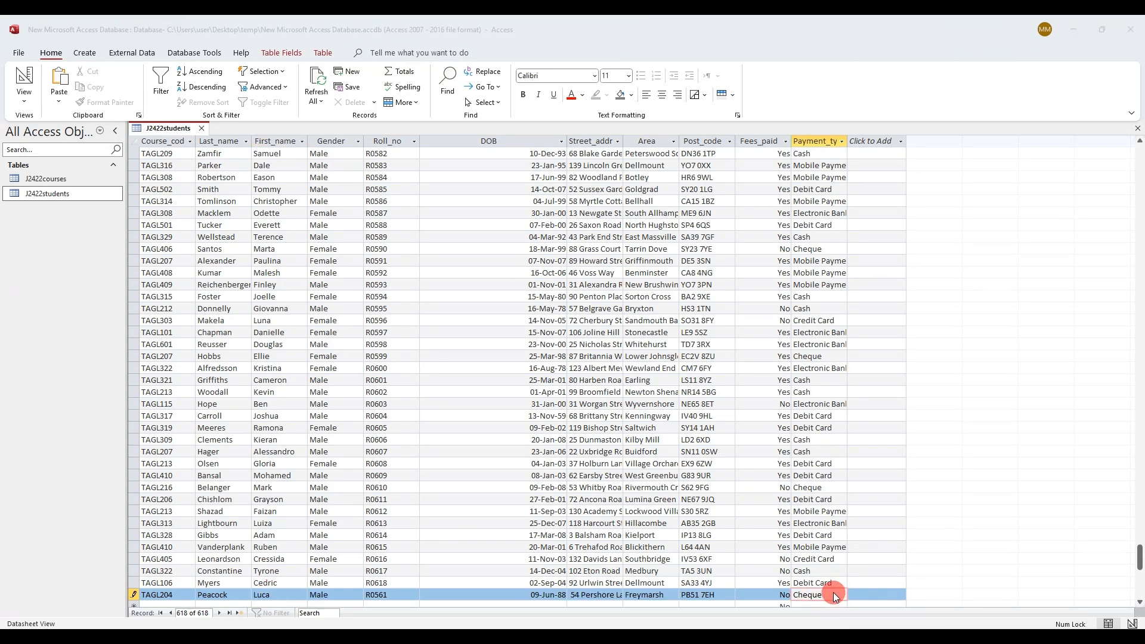
{"action": "left_click", "coordinate": [825, 591]}
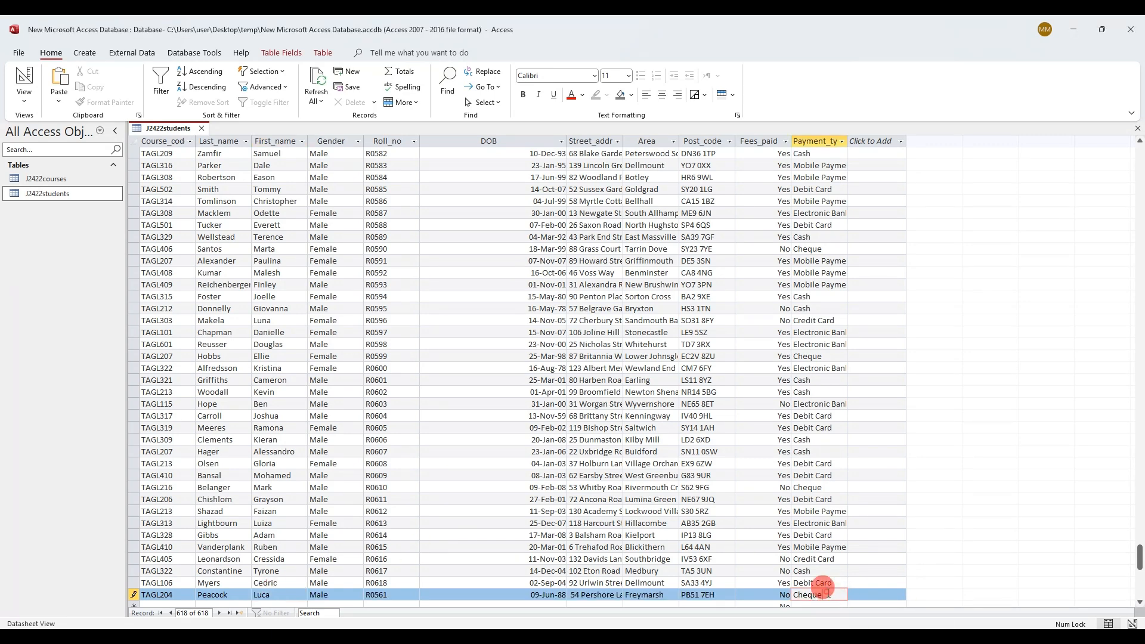
{"action": "double_click", "coordinate": [828, 590]}
{"action": "scroll", "coordinate": [742, 519], "scroll_direction": "down", "scroll_amount": 2}
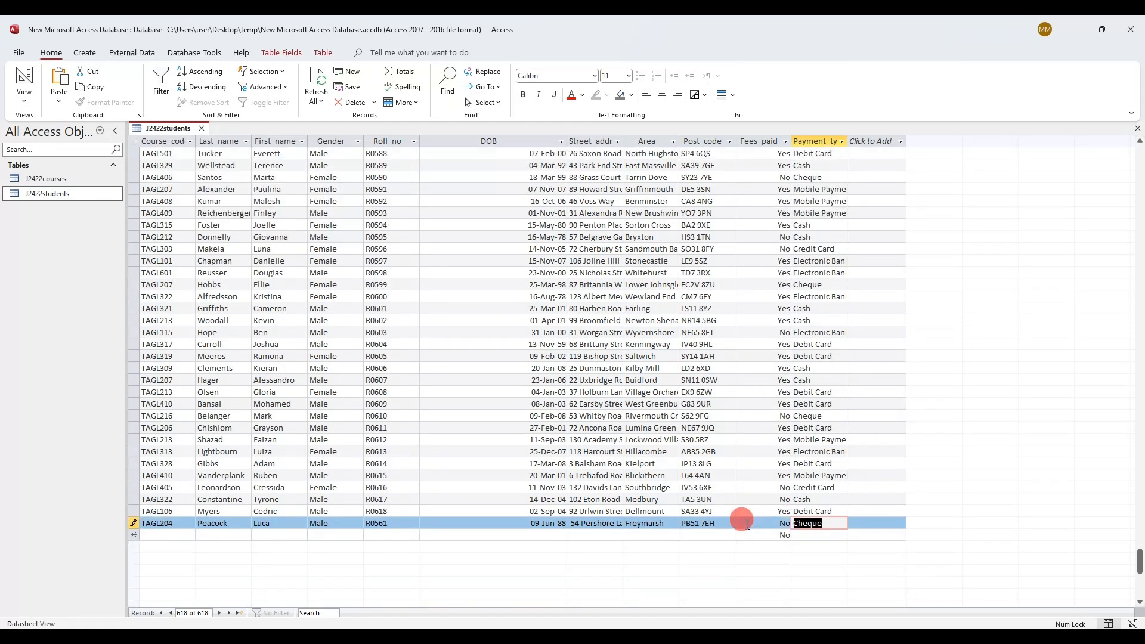
{"action": "right_click", "coordinate": [171, 127]}
{"action": "left_click", "coordinate": [187, 136]}
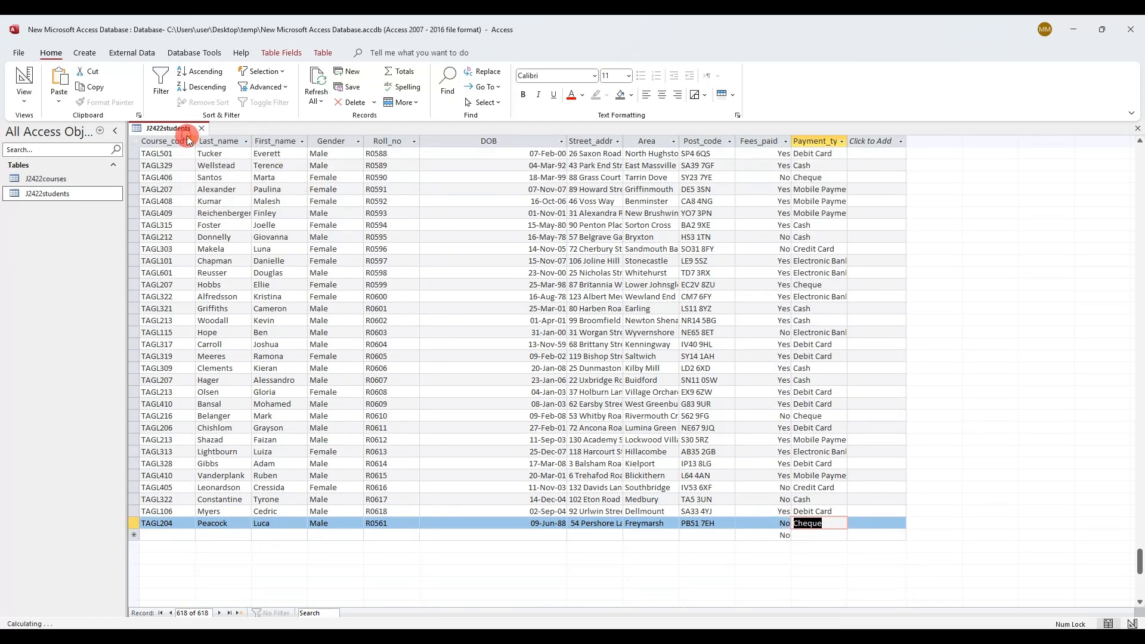
{"action": "key", "text": "alt+Tab"}
Ink-annotate question 16: circle its number, underline tables and report, bracket the bullets
{"action": "scroll", "coordinate": [471, 475], "scroll_direction": "down", "scroll_amount": 4}
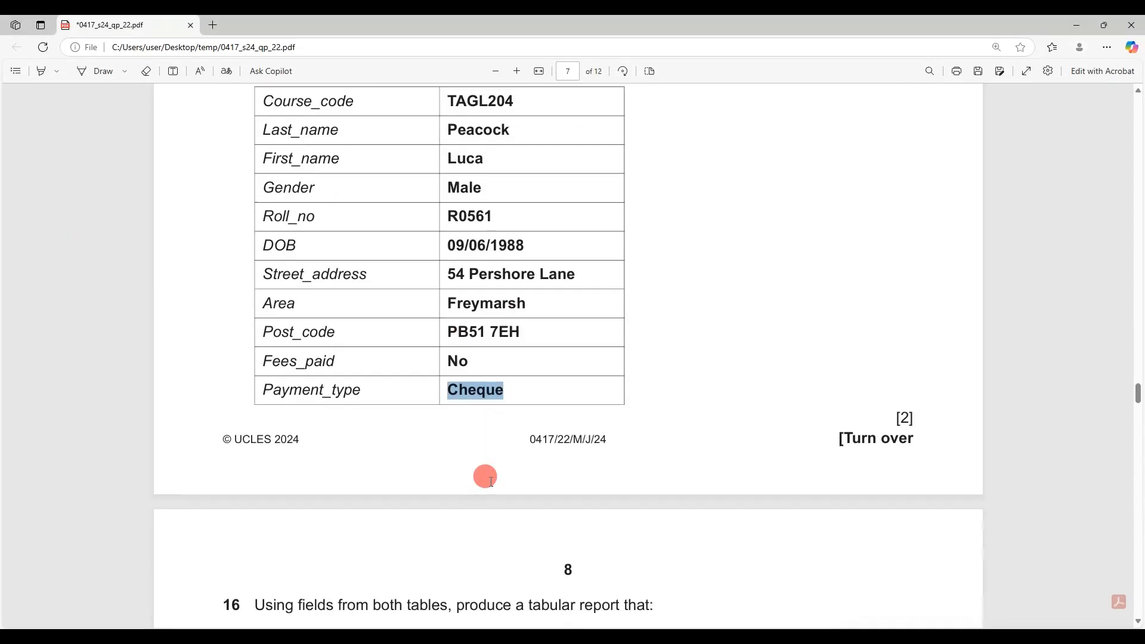
{"action": "scroll", "coordinate": [486, 477], "scroll_direction": "down", "scroll_amount": 5}
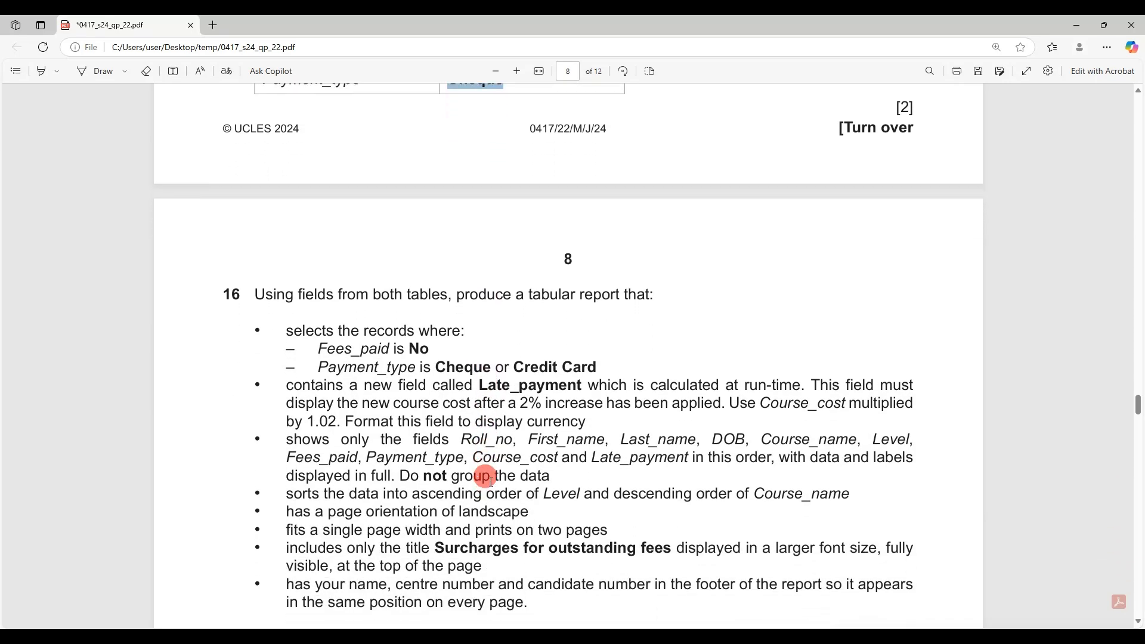
{"action": "left_click", "coordinate": [90, 72]}
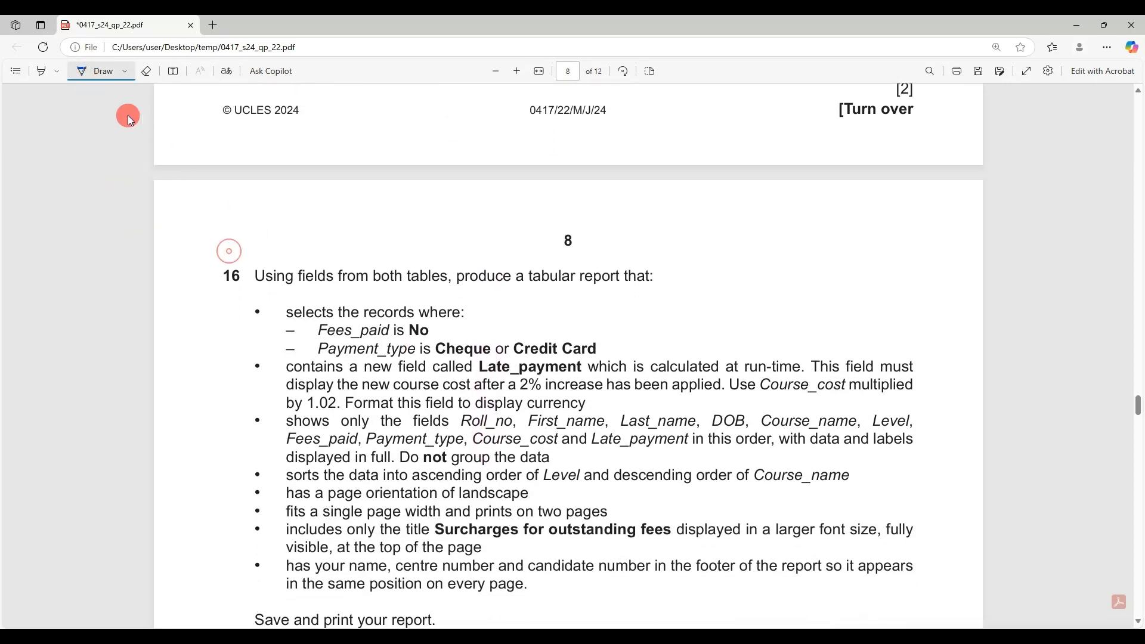
{"action": "mouse_move", "coordinate": [237, 263]}
{"action": "left_mouse_down"}
{"action": "mouse_move", "coordinate": [209, 263]}
{"action": "mouse_move", "coordinate": [242, 246]}
{"action": "left_mouse_up"}
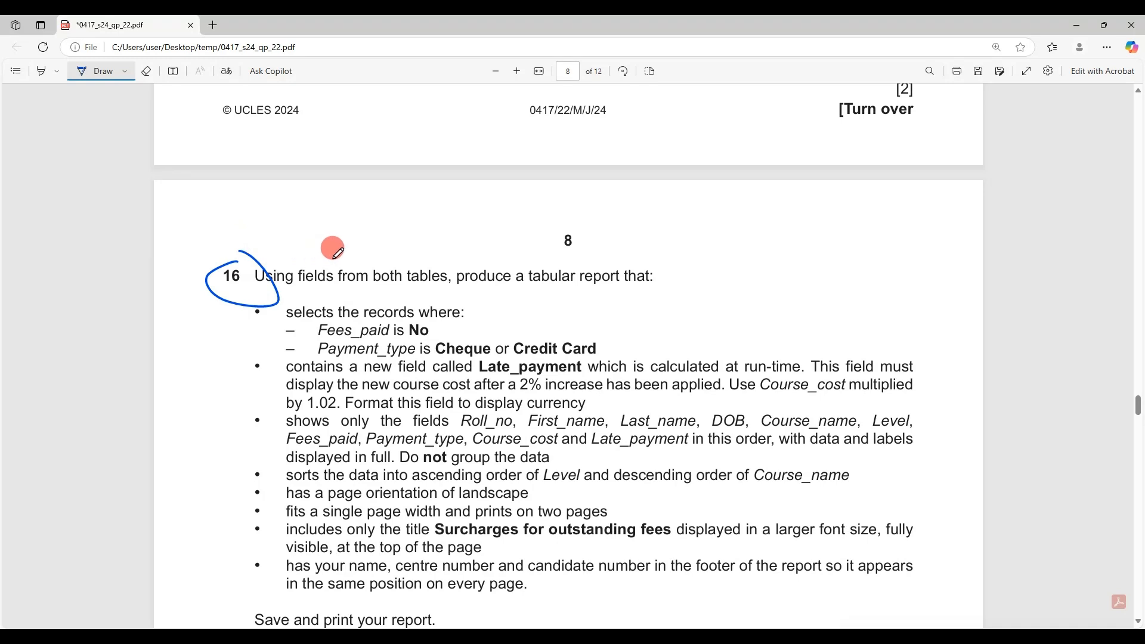
{"action": "left_click_drag", "start_coordinate": [389, 287], "coordinate": [454, 293]}
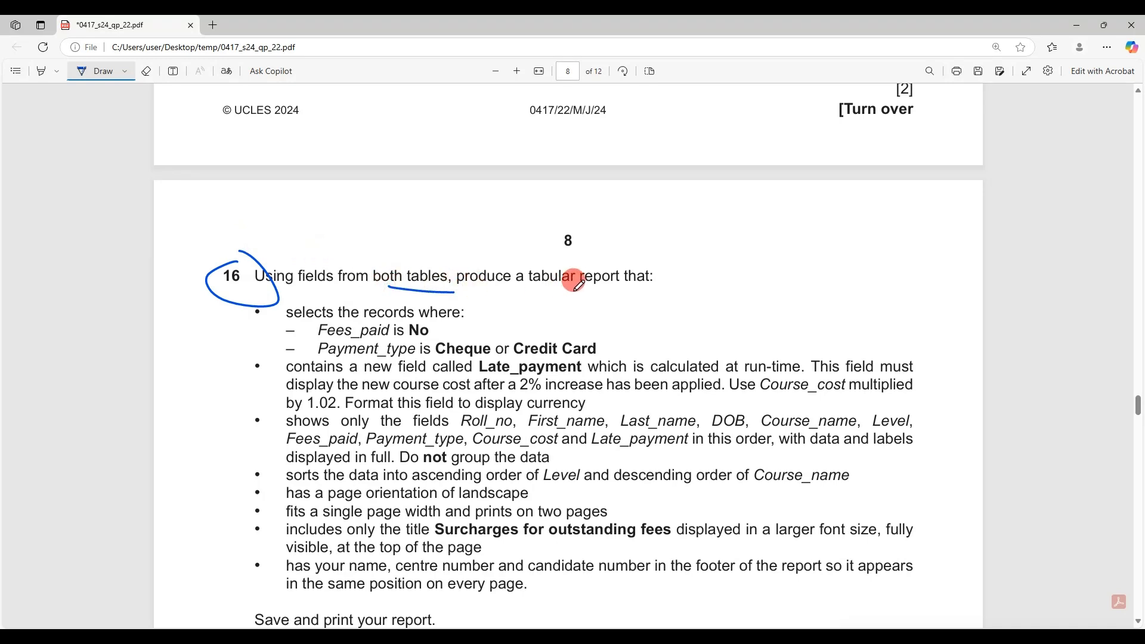
{"action": "left_click_drag", "start_coordinate": [589, 288], "coordinate": [635, 287]}
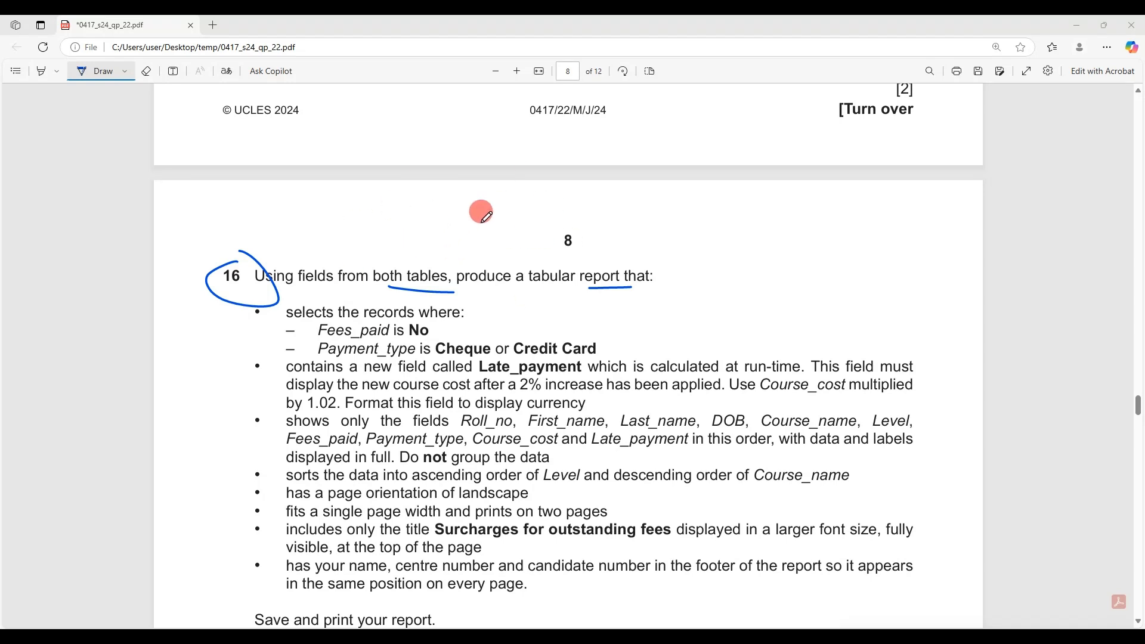
{"action": "mouse_move", "coordinate": [398, 262]}
{"action": "left_mouse_down"}
{"action": "mouse_move", "coordinate": [544, 215]}
{"action": "mouse_move", "coordinate": [588, 257]}
{"action": "left_mouse_up"}
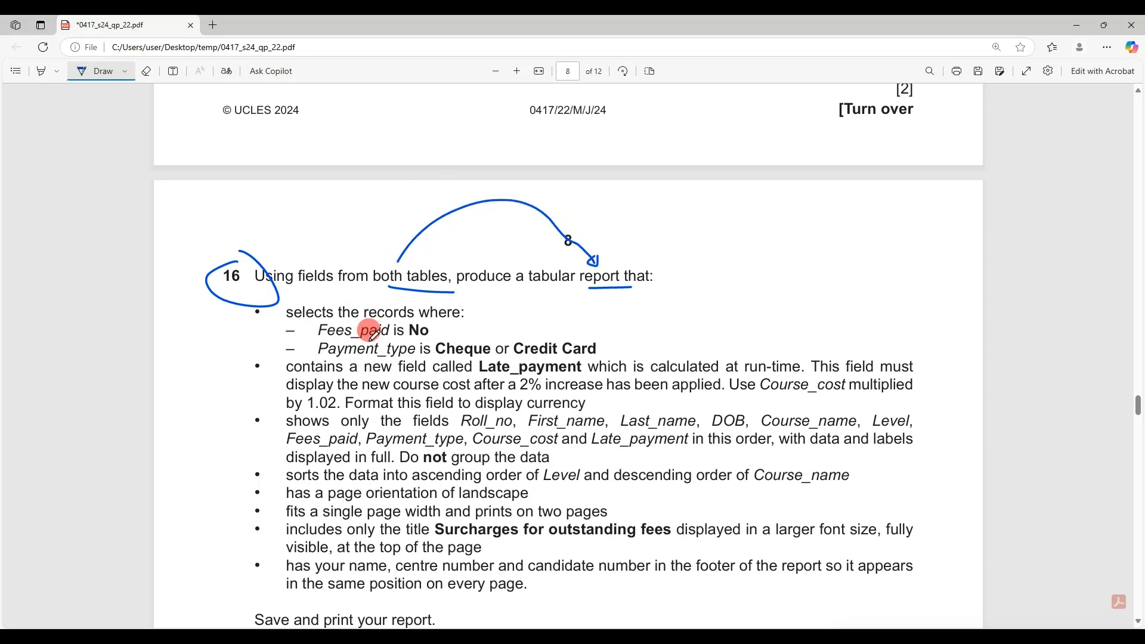
{"action": "left_click", "coordinate": [47, 76]}
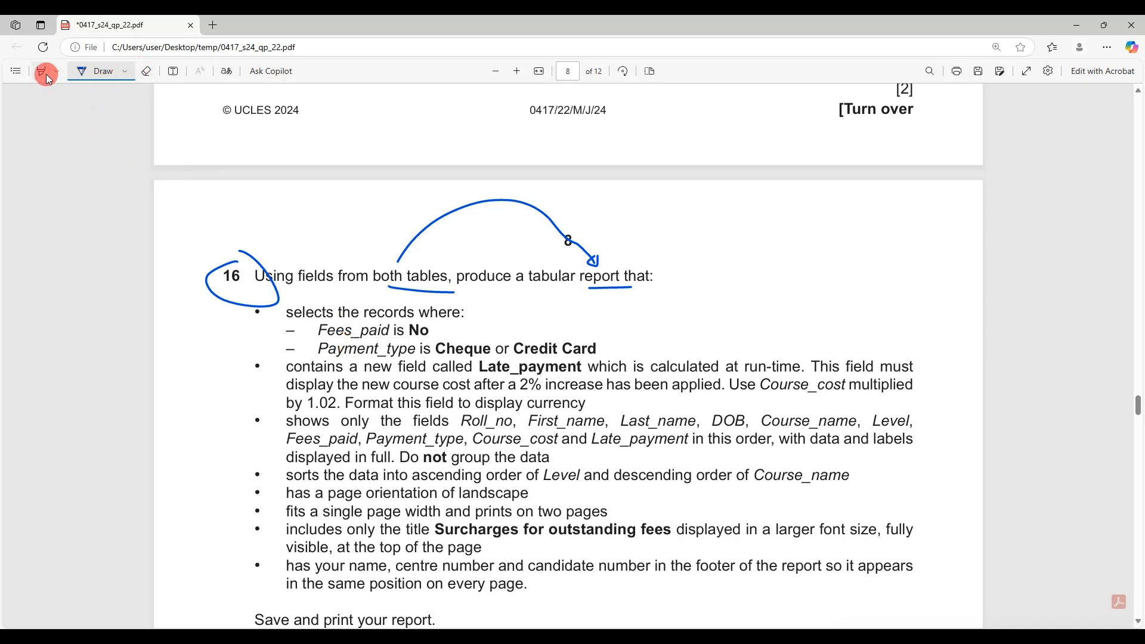
{"action": "left_click", "coordinate": [87, 72]}
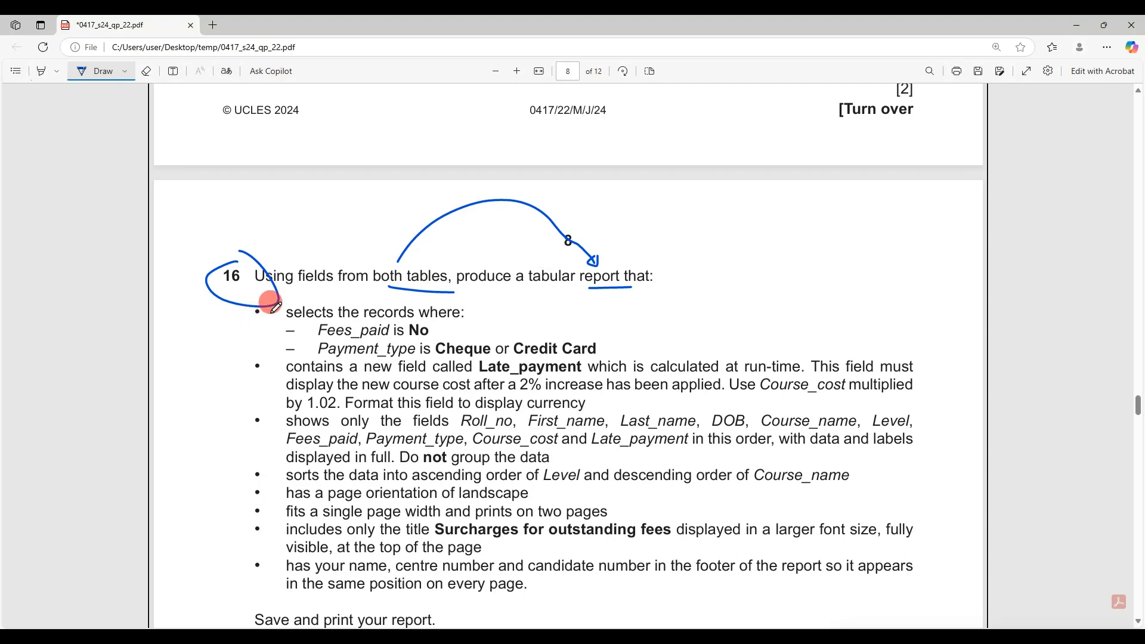
{"action": "mouse_move", "coordinate": [278, 313]}
{"action": "left_mouse_down"}
{"action": "mouse_move", "coordinate": [243, 325]}
{"action": "mouse_move", "coordinate": [237, 413]}
{"action": "mouse_move", "coordinate": [285, 413]}
{"action": "mouse_move", "coordinate": [215, 507]}
{"action": "mouse_move", "coordinate": [230, 499]}
{"action": "left_mouse_up"}
{"action": "mouse_move", "coordinate": [265, 439]}
{"action": "left_mouse_down"}
{"action": "mouse_move", "coordinate": [241, 536]}
{"action": "mouse_move", "coordinate": [239, 569]}
{"action": "mouse_move", "coordinate": [256, 570]}
{"action": "left_mouse_up"}
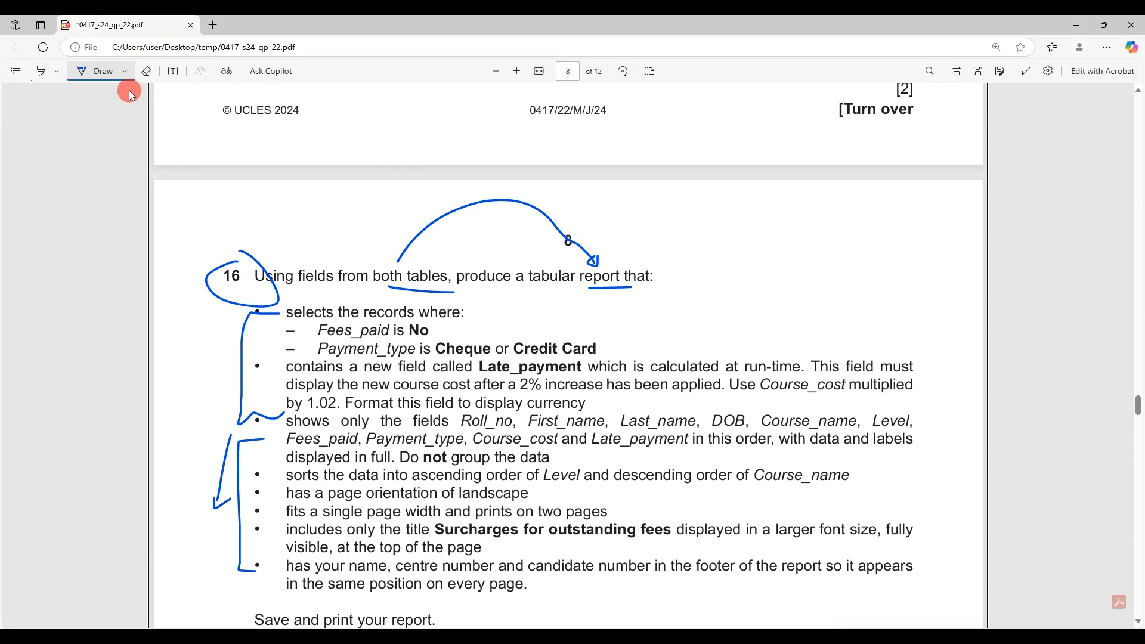
Highlight question 16's list of required report fields in yellow
{"action": "left_click", "coordinate": [41, 71]}
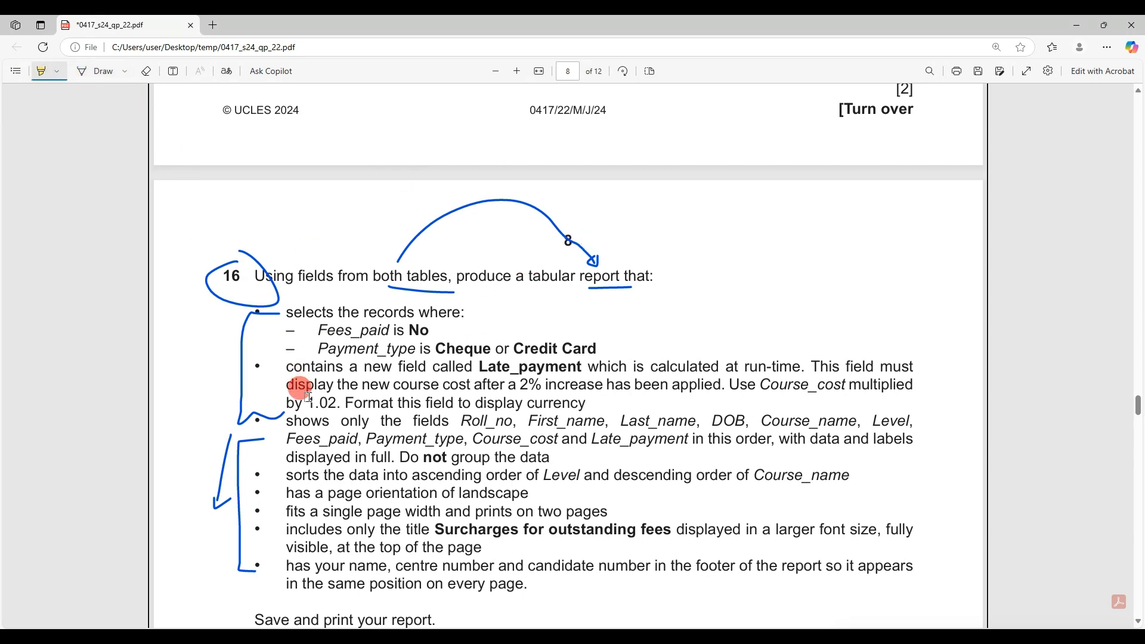
{"action": "mouse_move", "coordinate": [287, 422]}
{"action": "left_mouse_down"}
{"action": "mouse_move", "coordinate": [417, 439]}
{"action": "mouse_move", "coordinate": [734, 438]}
{"action": "mouse_move", "coordinate": [691, 439]}
{"action": "left_mouse_up"}
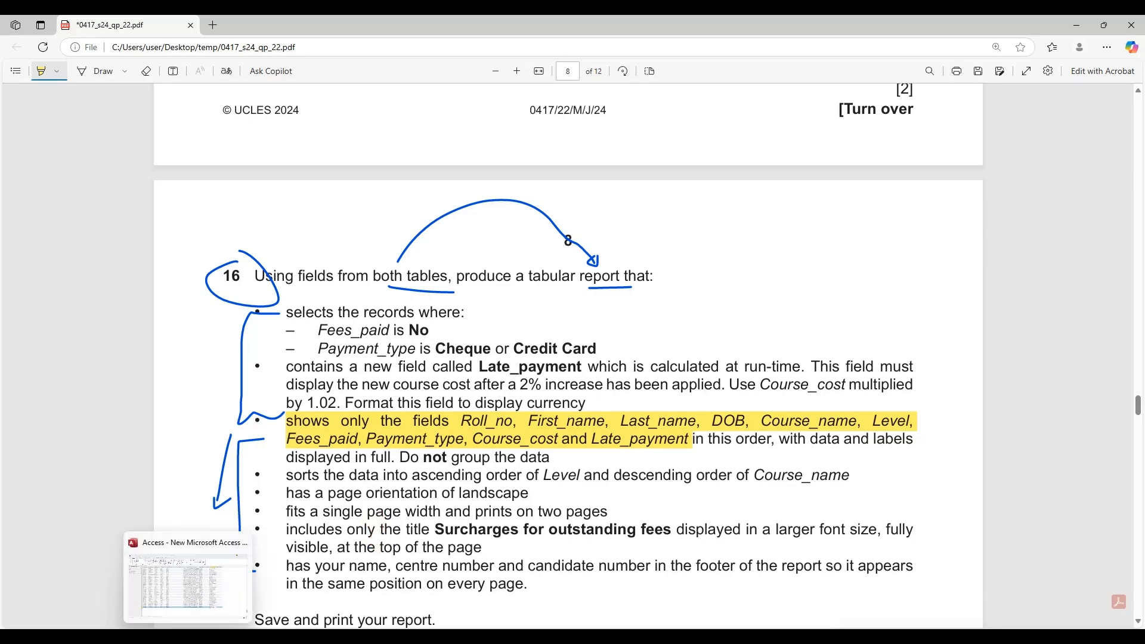
{"action": "left_click", "coordinate": [189, 637]}
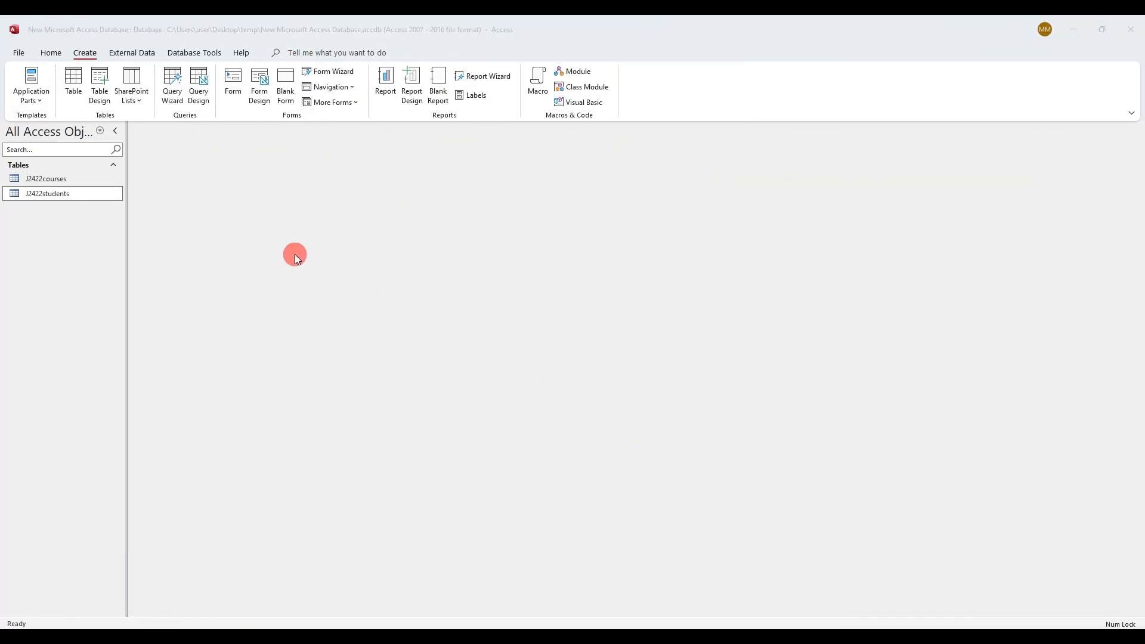
Start the Simple Query Wizard with J2422students as the source table
{"action": "left_click", "coordinate": [176, 97]}
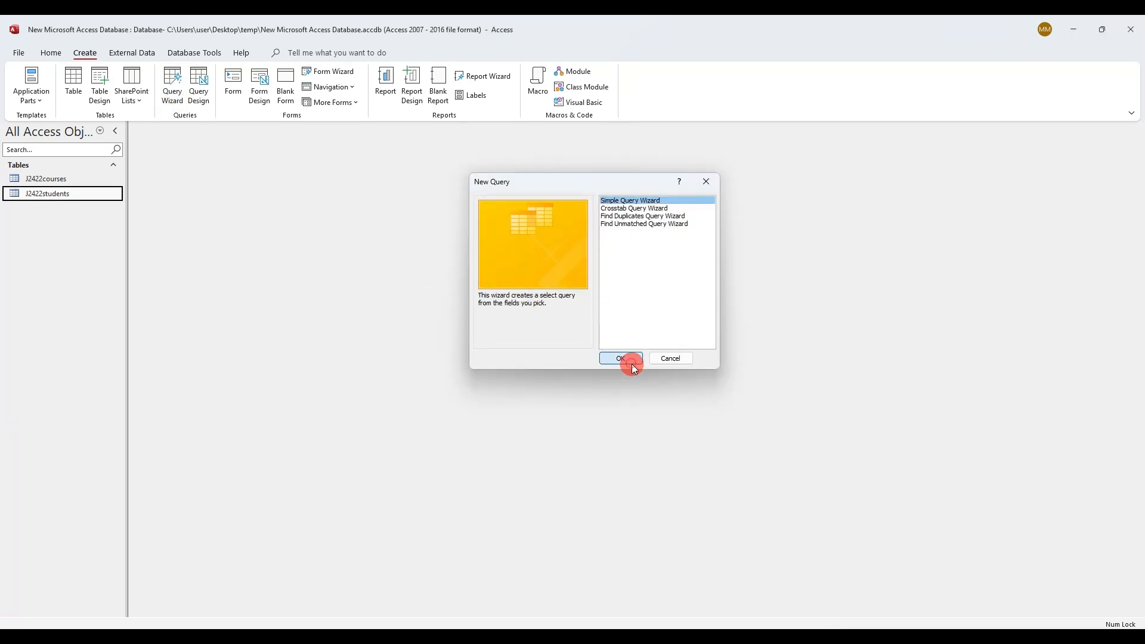
{"action": "left_click", "coordinate": [631, 363]}
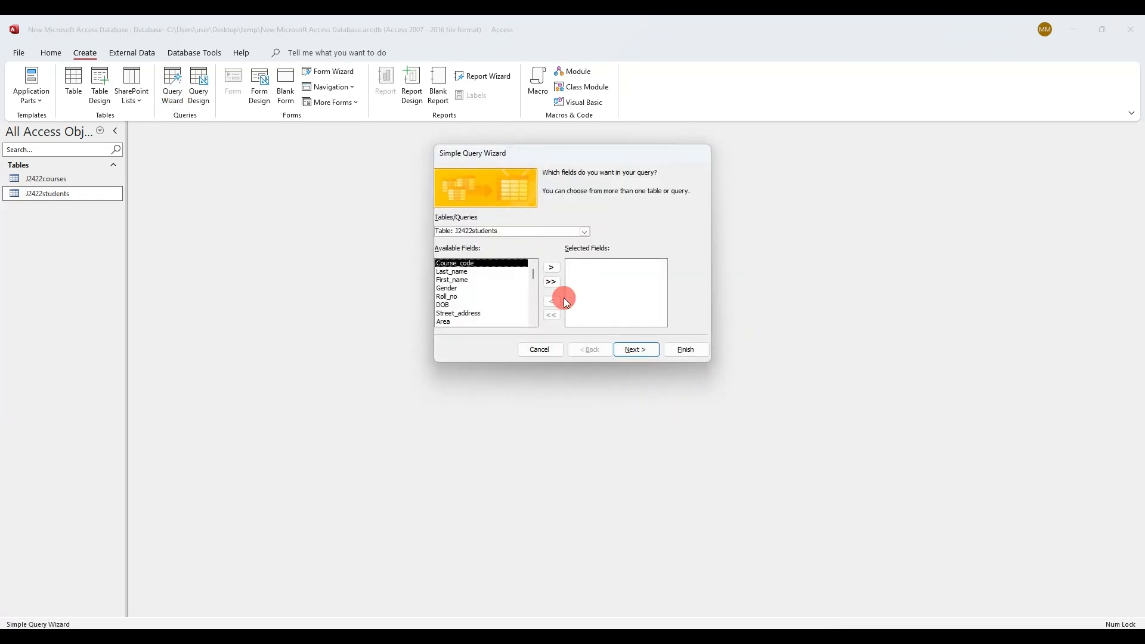
{"action": "left_click", "coordinate": [582, 232]}
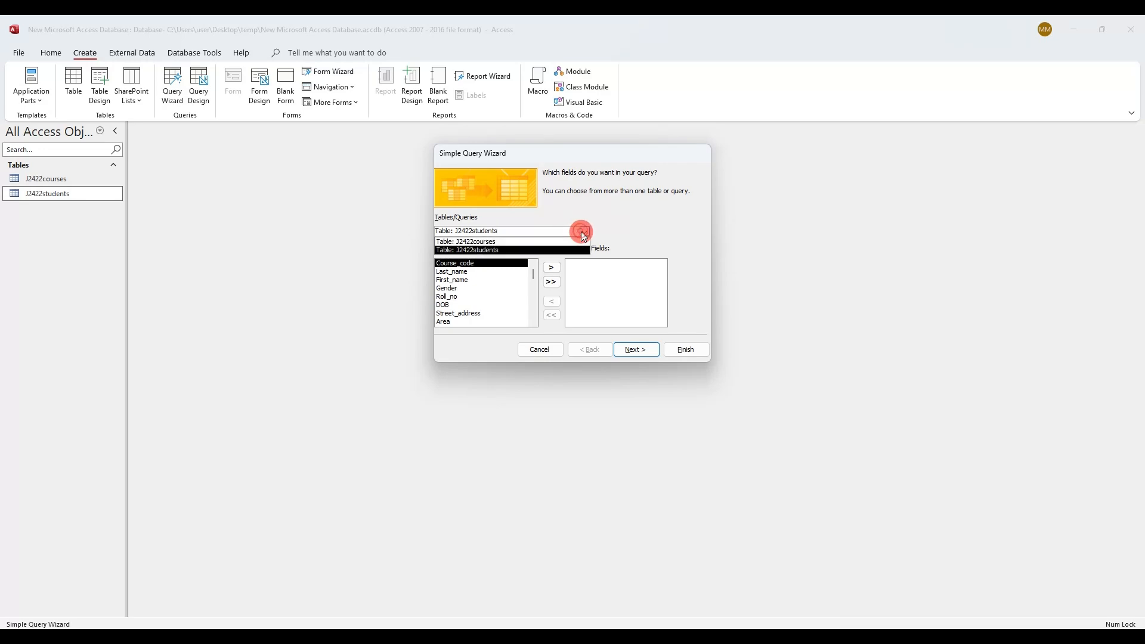
{"action": "left_click", "coordinate": [582, 232]}
{"action": "left_click", "coordinate": [161, 633]}
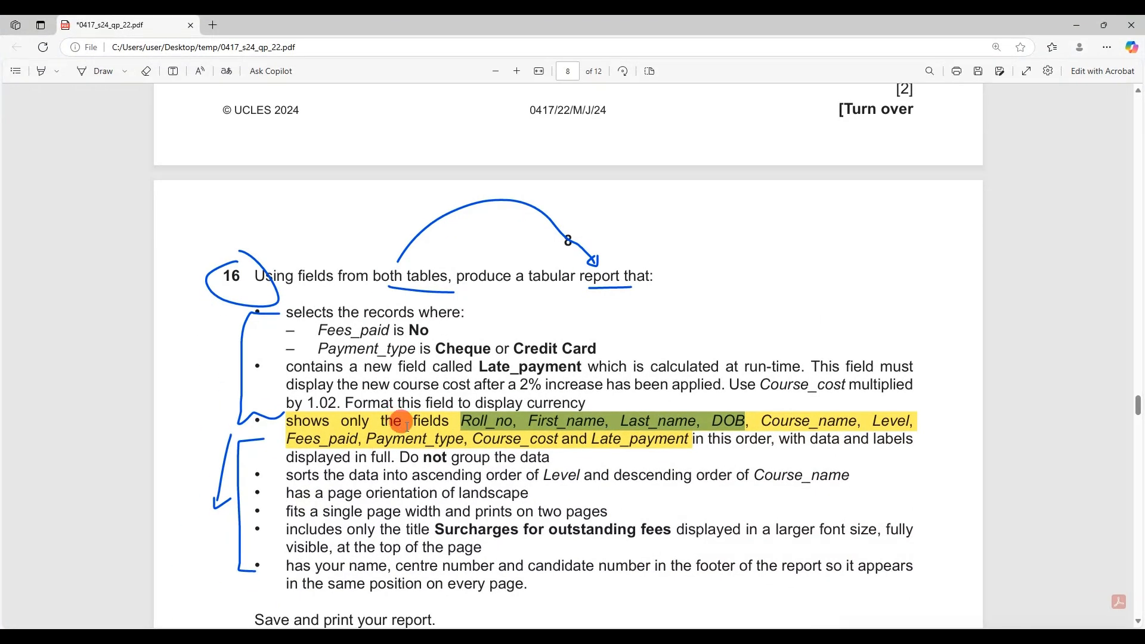
{"action": "left_click_drag", "start_coordinate": [460, 419], "coordinate": [736, 420]}
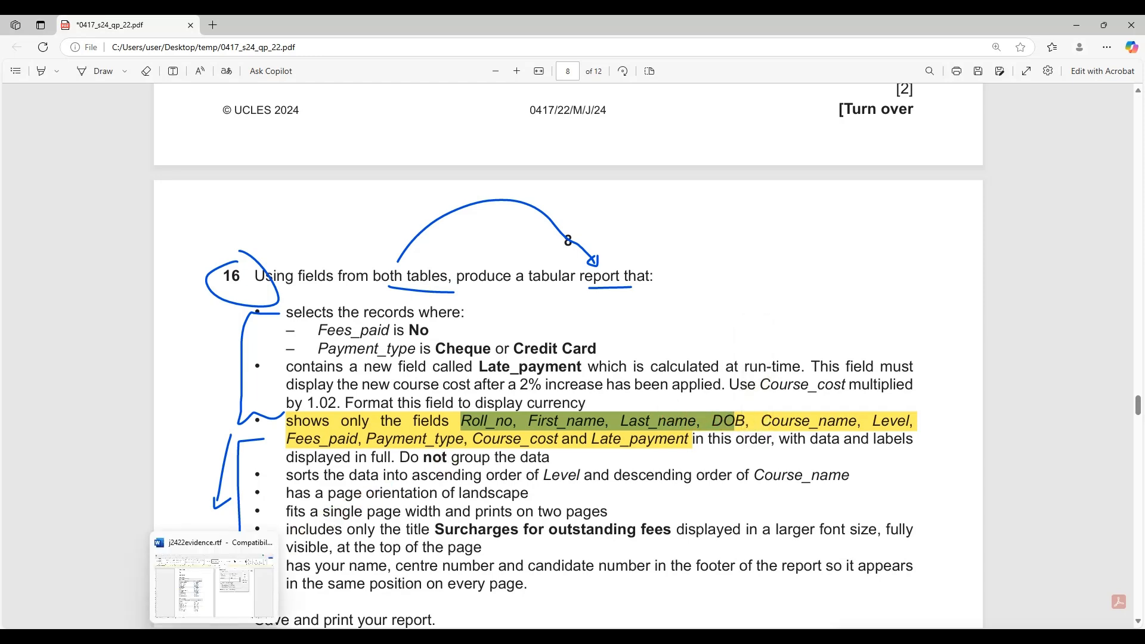
{"action": "left_click", "coordinate": [309, 525]}
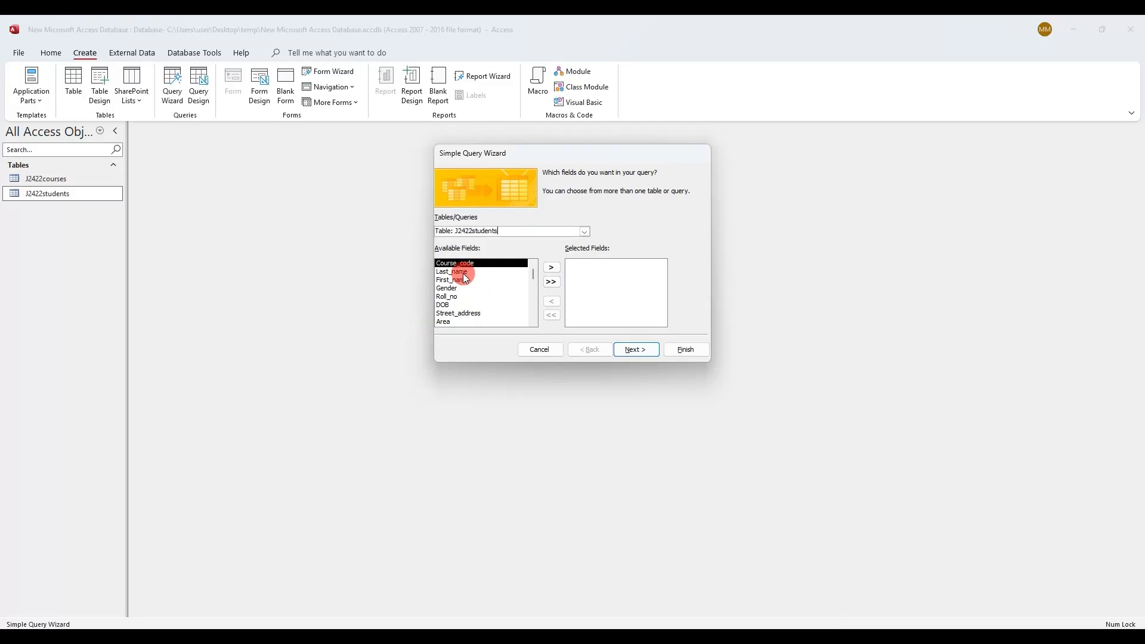
Add Roll_no, First_name, Last_name and DOB from J2422students to the query
{"action": "left_click", "coordinate": [450, 296]}
{"action": "double_click", "coordinate": [450, 296]}
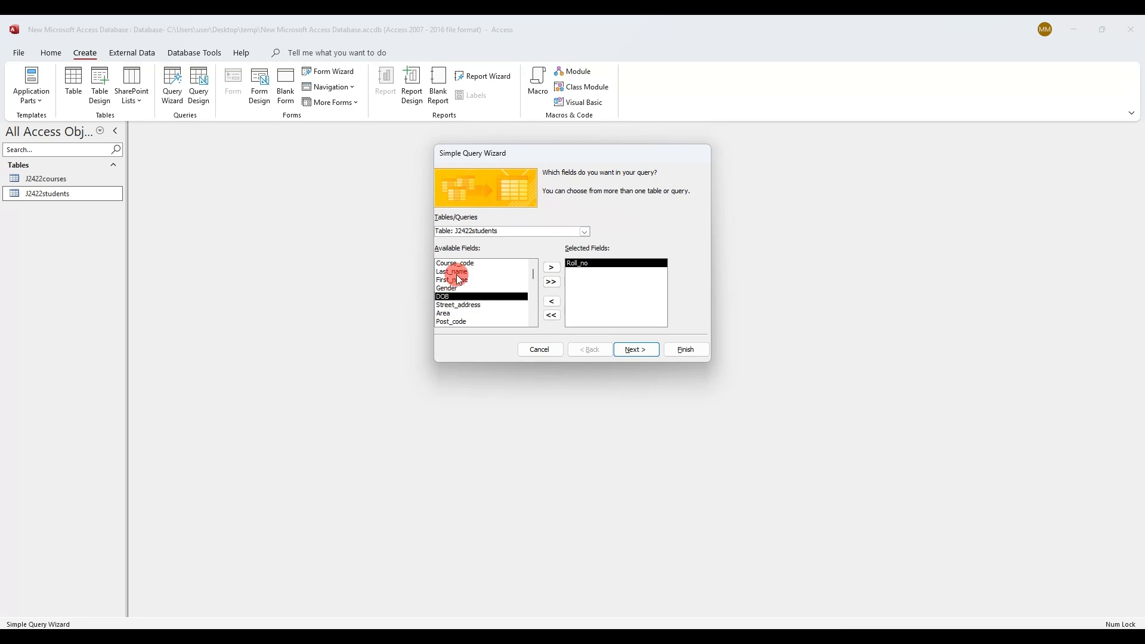
{"action": "double_click", "coordinate": [460, 279]}
{"action": "double_click", "coordinate": [456, 272]}
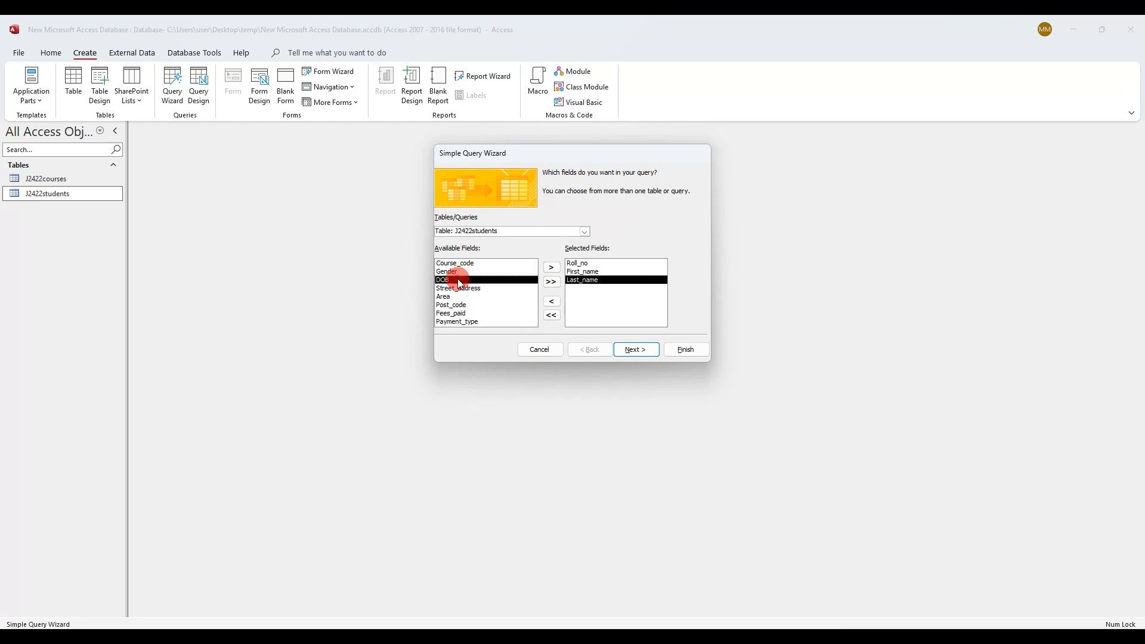
{"action": "double_click", "coordinate": [458, 280]}
Add Course_name and Level from J2422courses to the query
{"action": "left_click", "coordinate": [164, 637]}
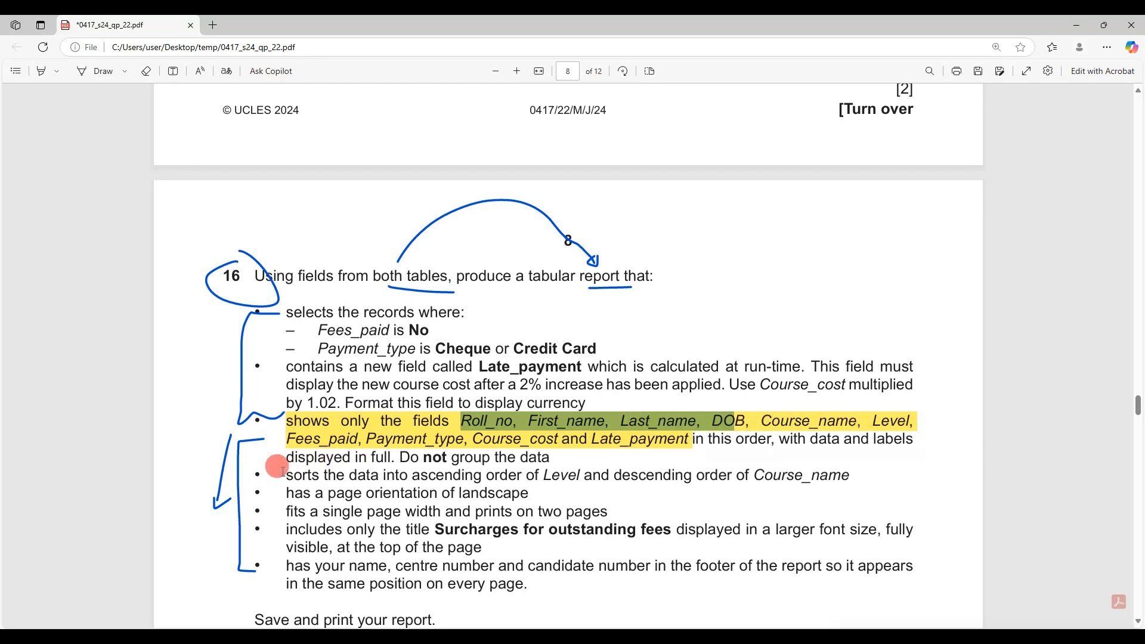
{"action": "left_click", "coordinate": [208, 637]}
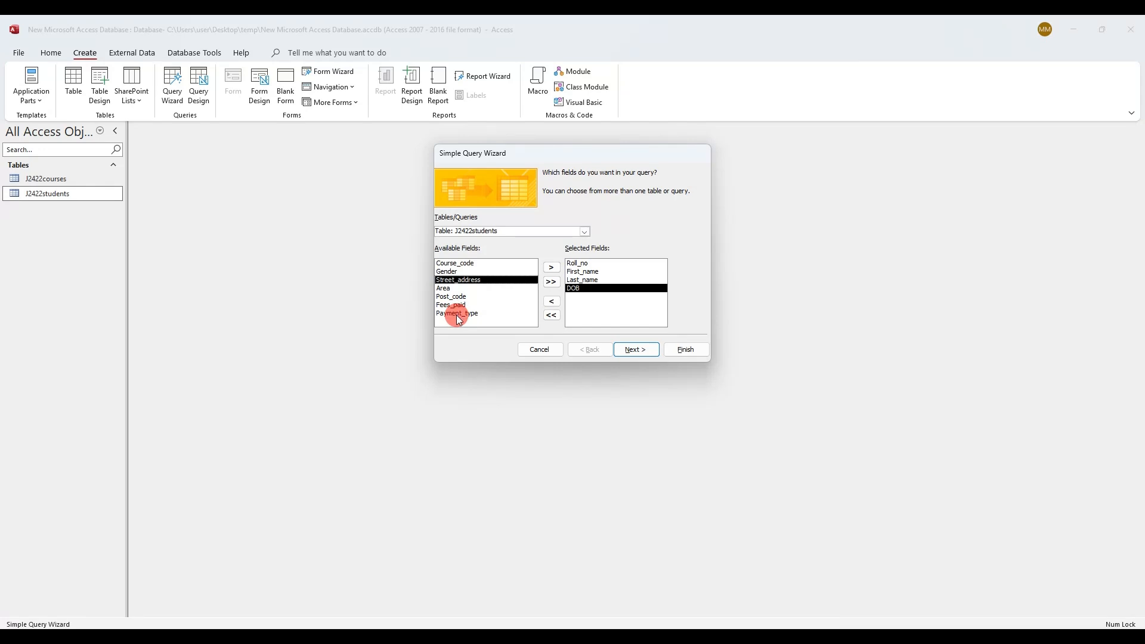
{"action": "left_click", "coordinate": [584, 231]}
{"action": "left_click", "coordinate": [584, 241]}
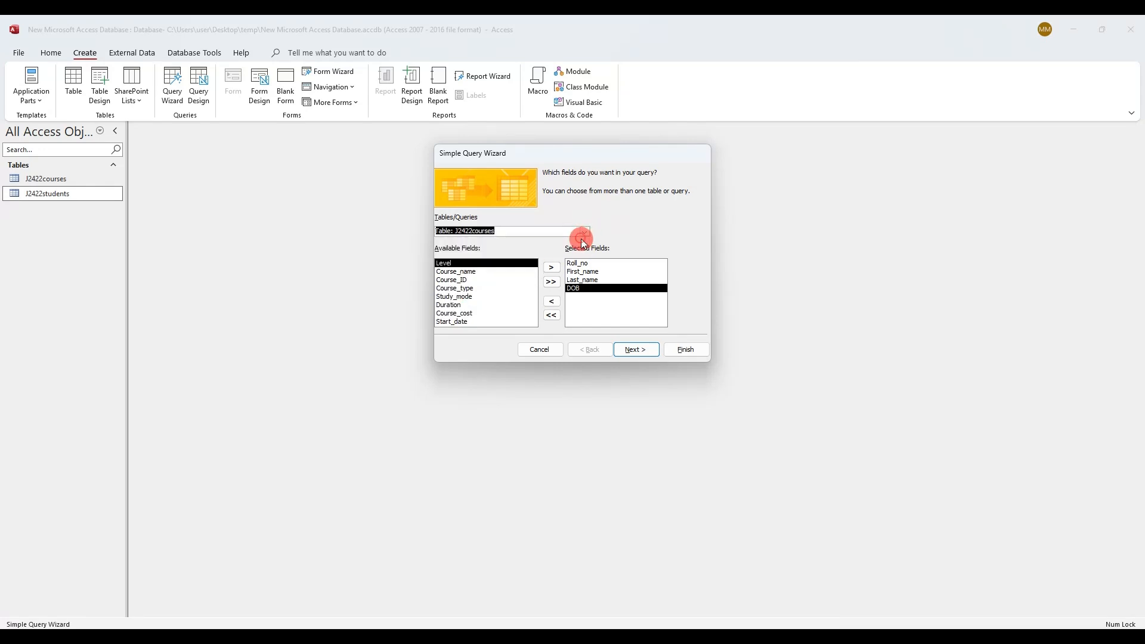
{"action": "double_click", "coordinate": [467, 273]}
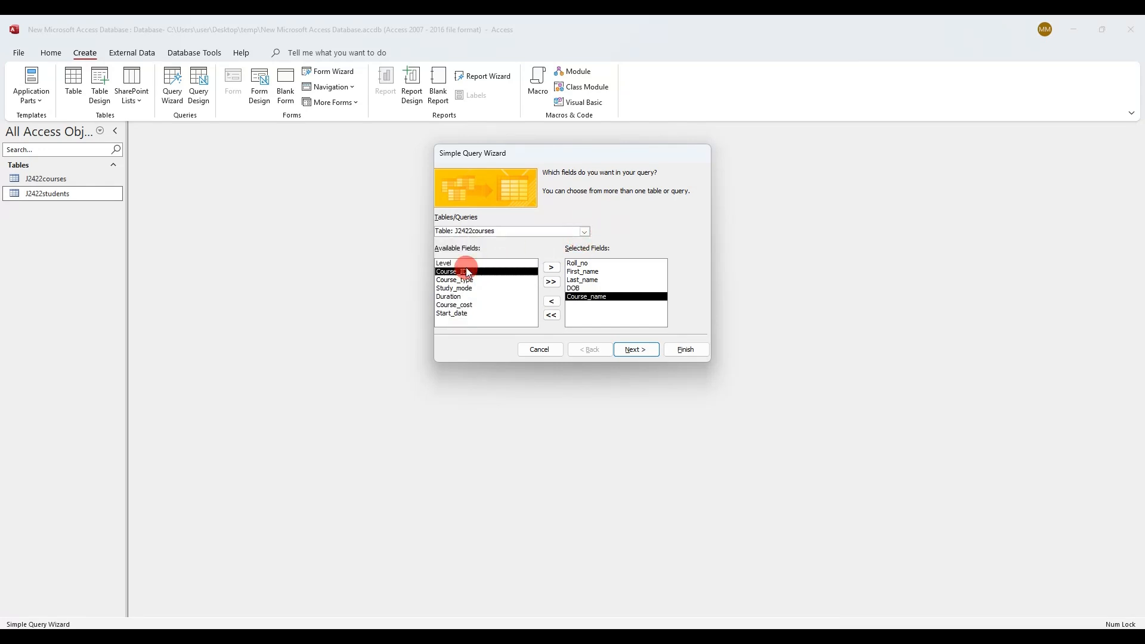
{"action": "double_click", "coordinate": [466, 264]}
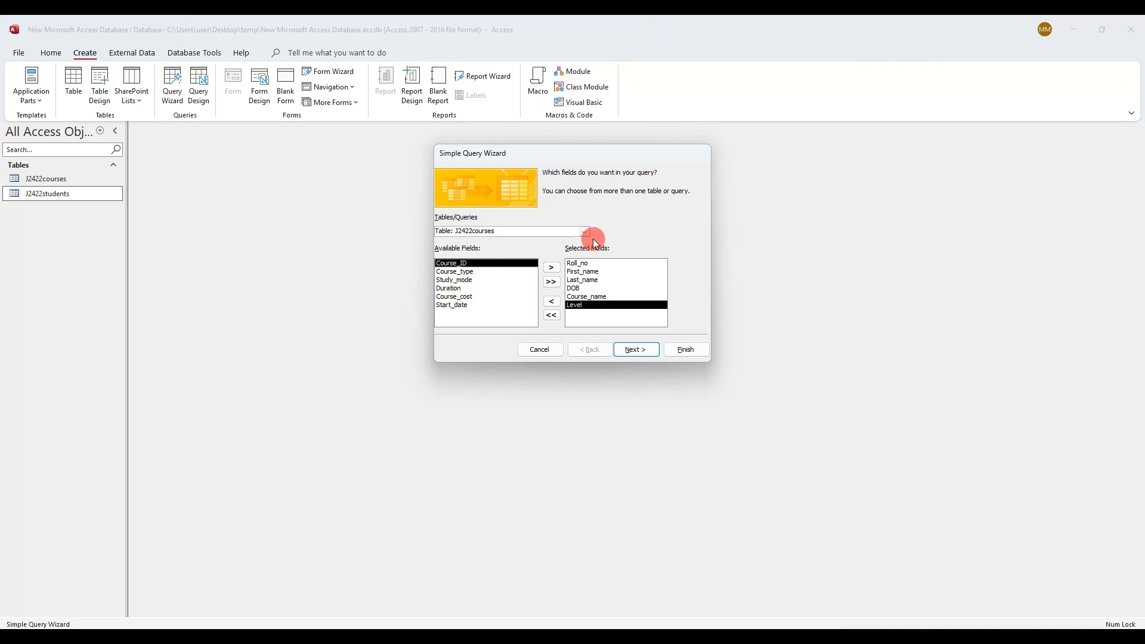
Add Fees_paid and Payment_type from J2422students to the query
{"action": "key", "text": "alt+Tab"}
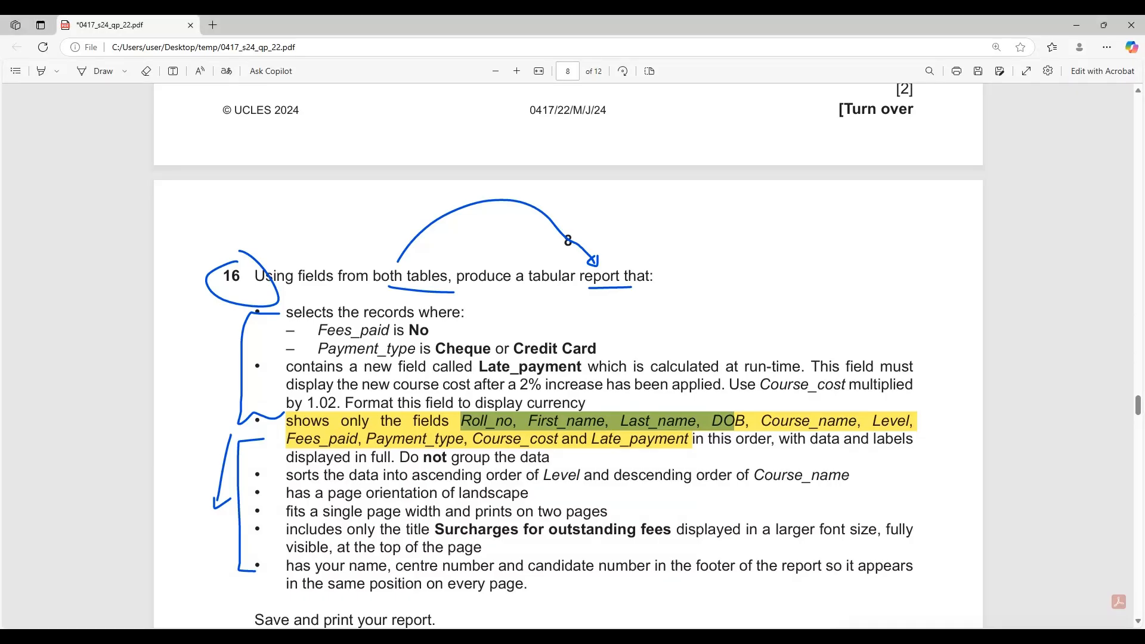
{"action": "key", "text": "alt+Tab"}
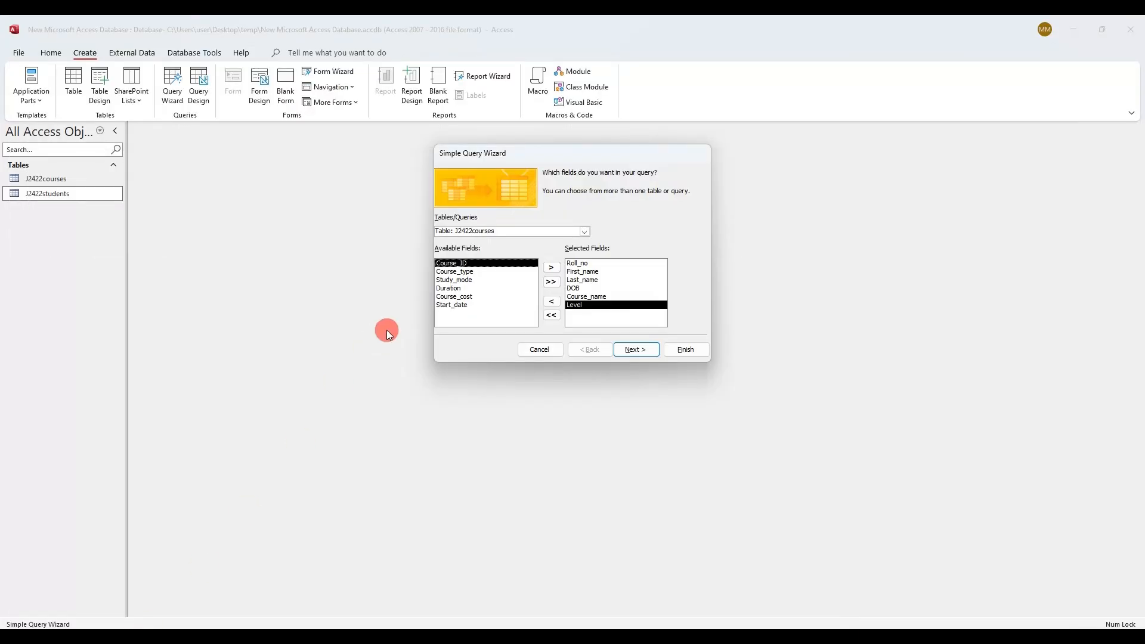
{"action": "left_click", "coordinate": [584, 231]}
{"action": "left_click", "coordinate": [568, 247]}
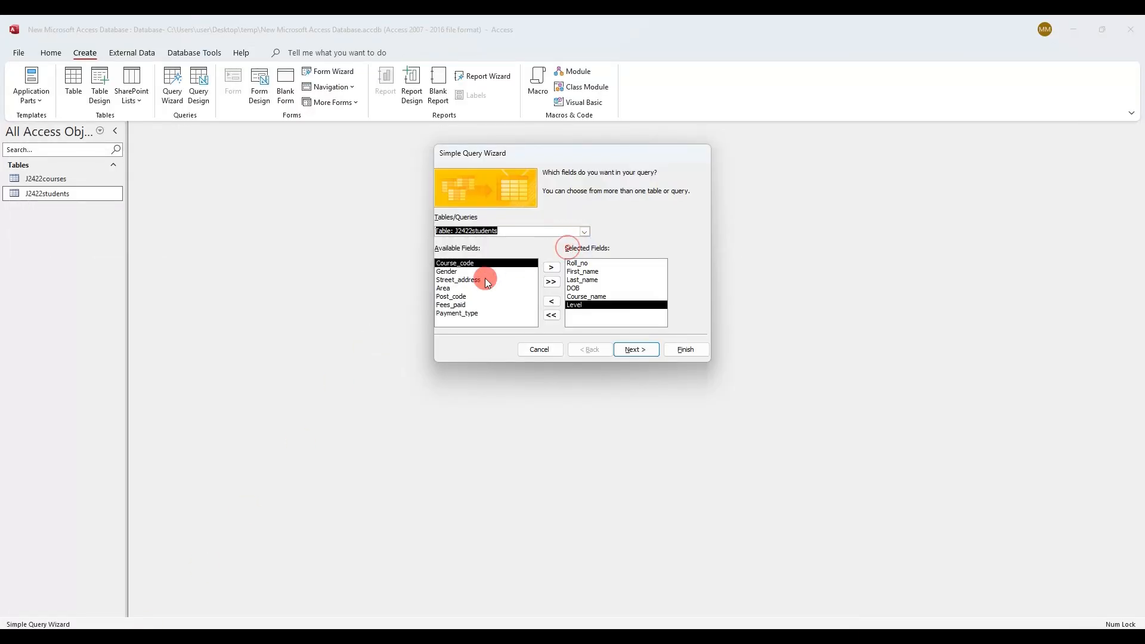
{"action": "double_click", "coordinate": [453, 306]}
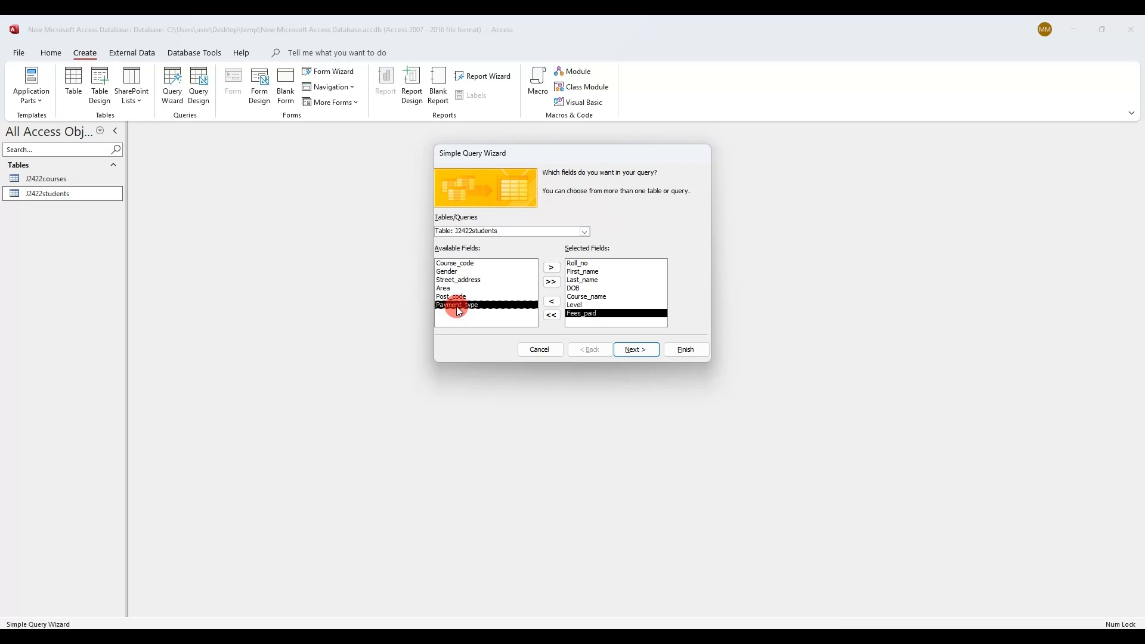
{"action": "double_click", "coordinate": [457, 306]}
Add Course_cost from J2422courses and advance the wizard to the query title page
{"action": "key", "text": "alt+Tab"}
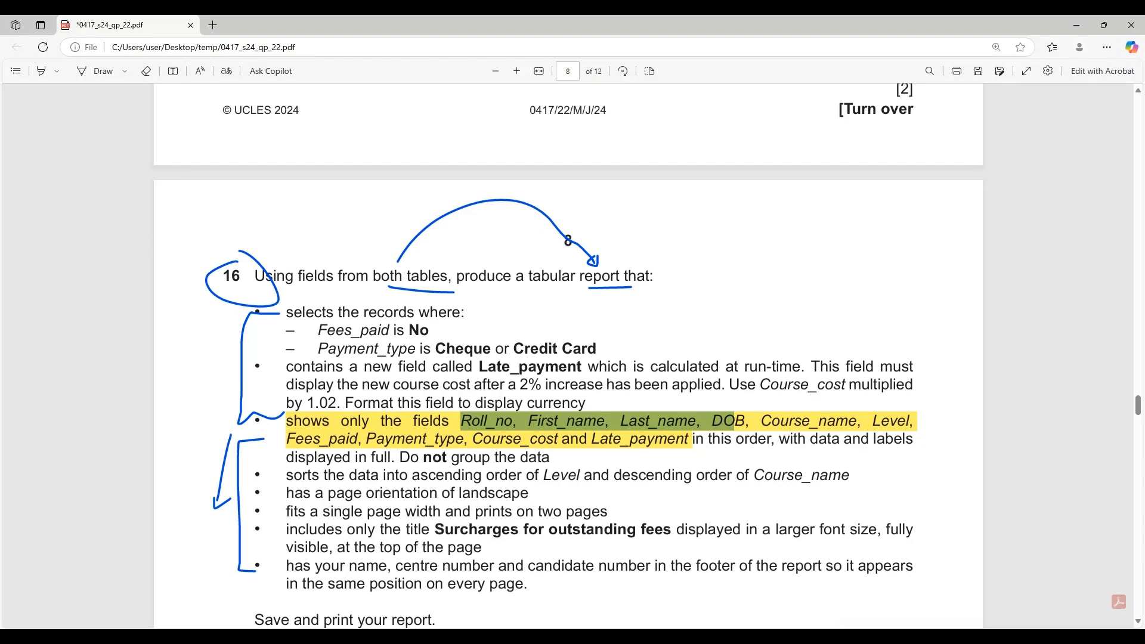
{"action": "left_click_drag", "start_coordinate": [475, 439], "coordinate": [690, 439]}
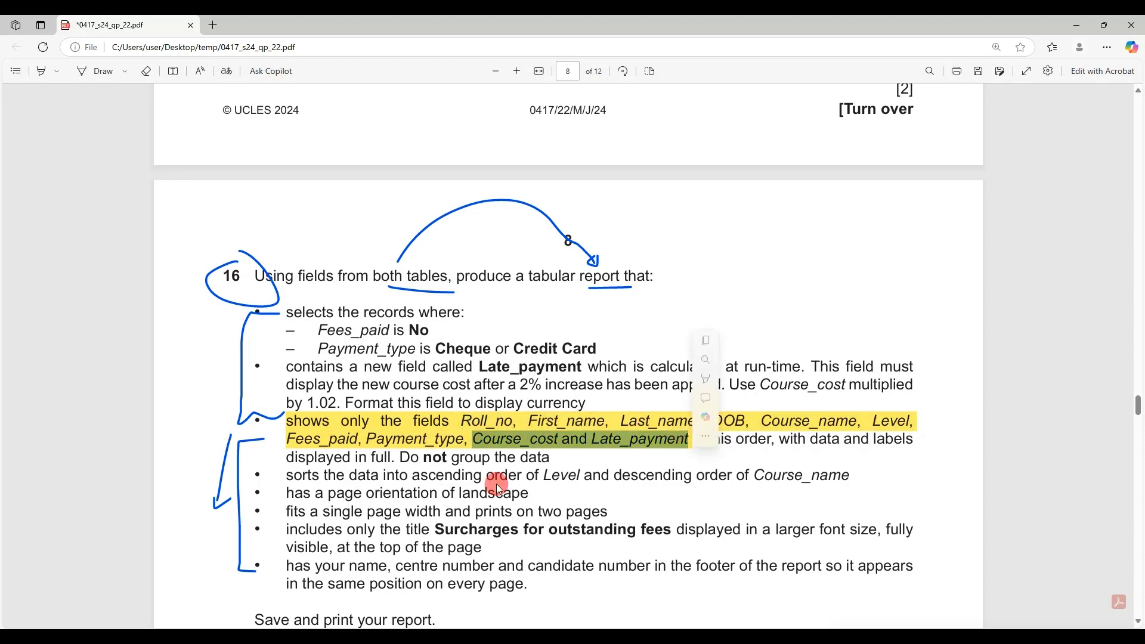
{"action": "key", "text": "alt+Tab"}
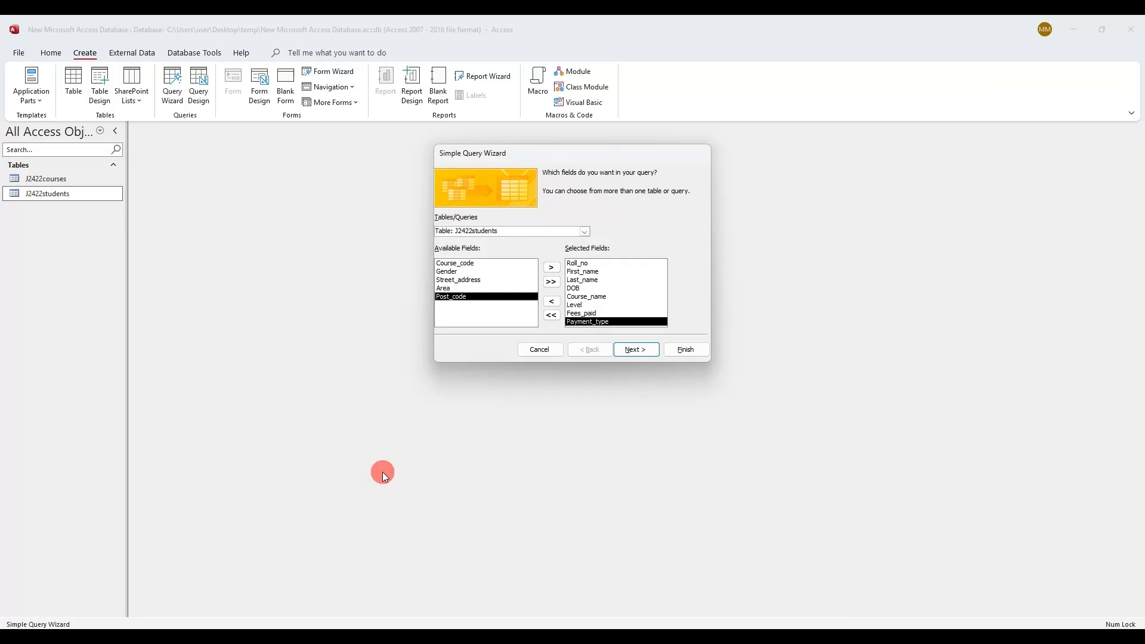
{"action": "left_click", "coordinate": [580, 232]}
{"action": "left_click", "coordinate": [577, 241]}
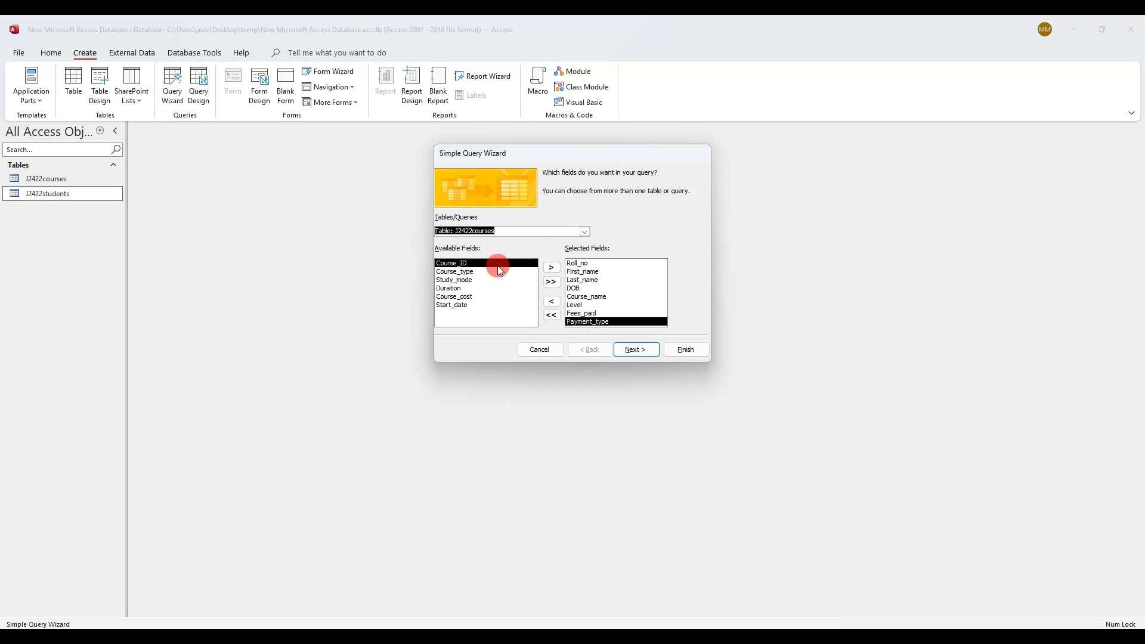
{"action": "double_click", "coordinate": [466, 297]}
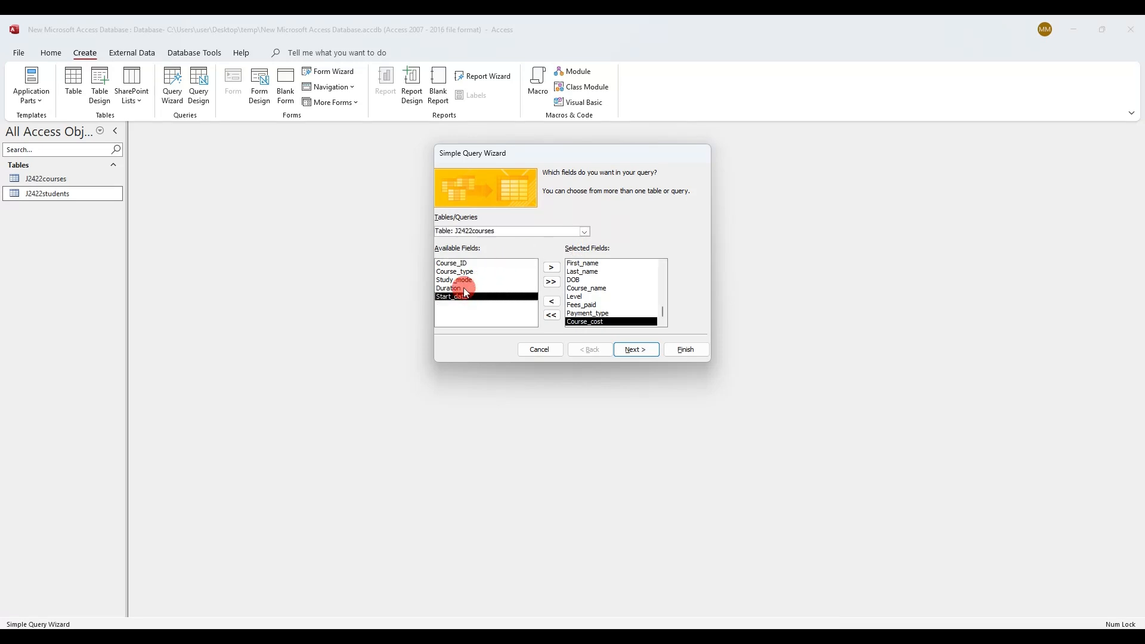
{"action": "left_click", "coordinate": [137, 638]}
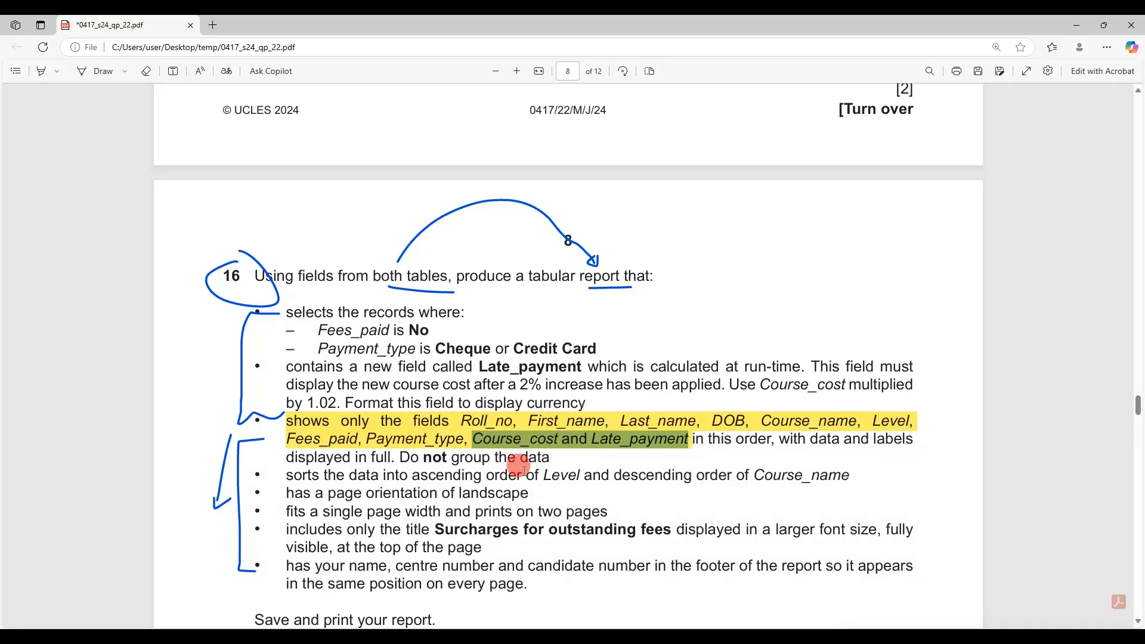
{"action": "left_click_drag", "start_coordinate": [477, 366], "coordinate": [598, 367]}
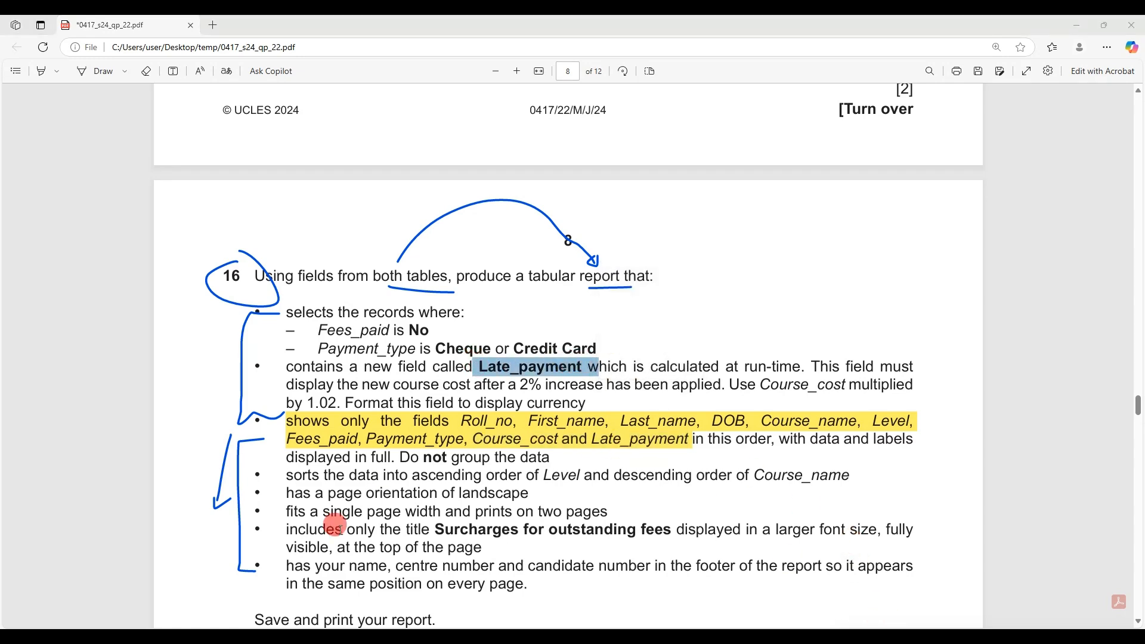
{"action": "left_click", "coordinate": [191, 638]}
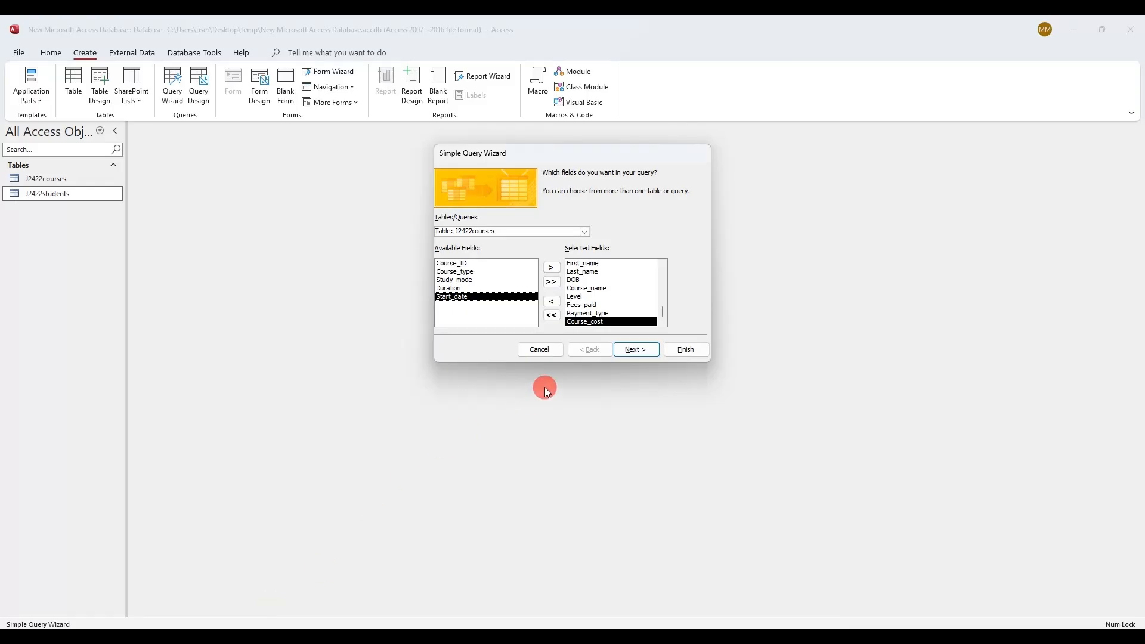
{"action": "left_click", "coordinate": [618, 346]}
{"action": "left_click", "coordinate": [646, 350]}
Finish the wizard as J2422students Query and open it in Design view
{"action": "left_click", "coordinate": [677, 348]}
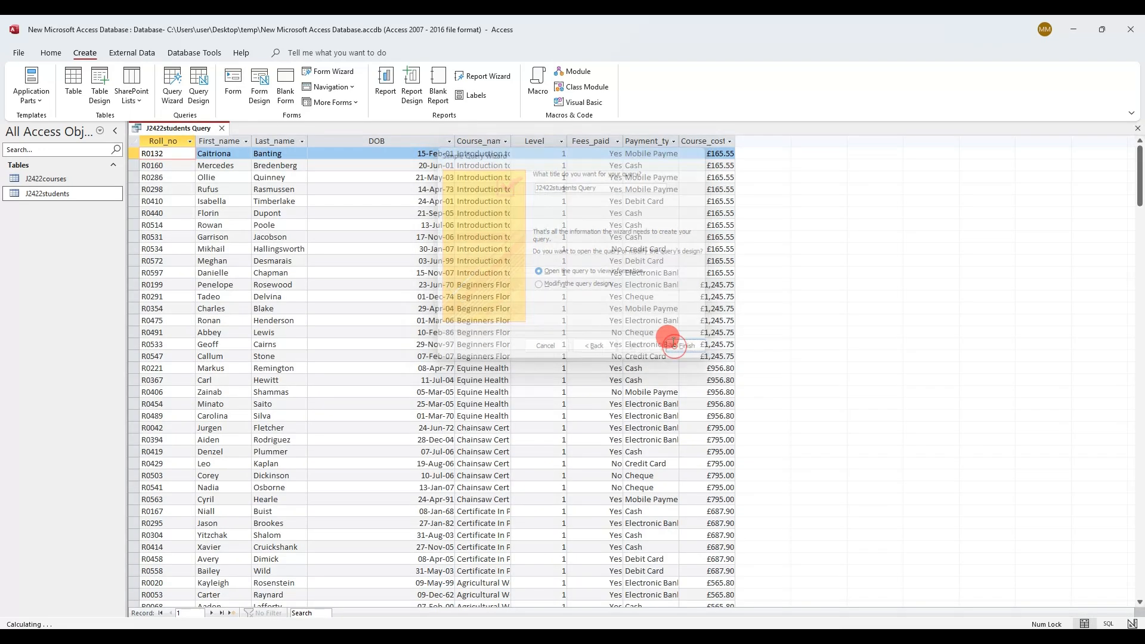
{"action": "right_click", "coordinate": [176, 130]}
{"action": "left_click", "coordinate": [211, 188]}
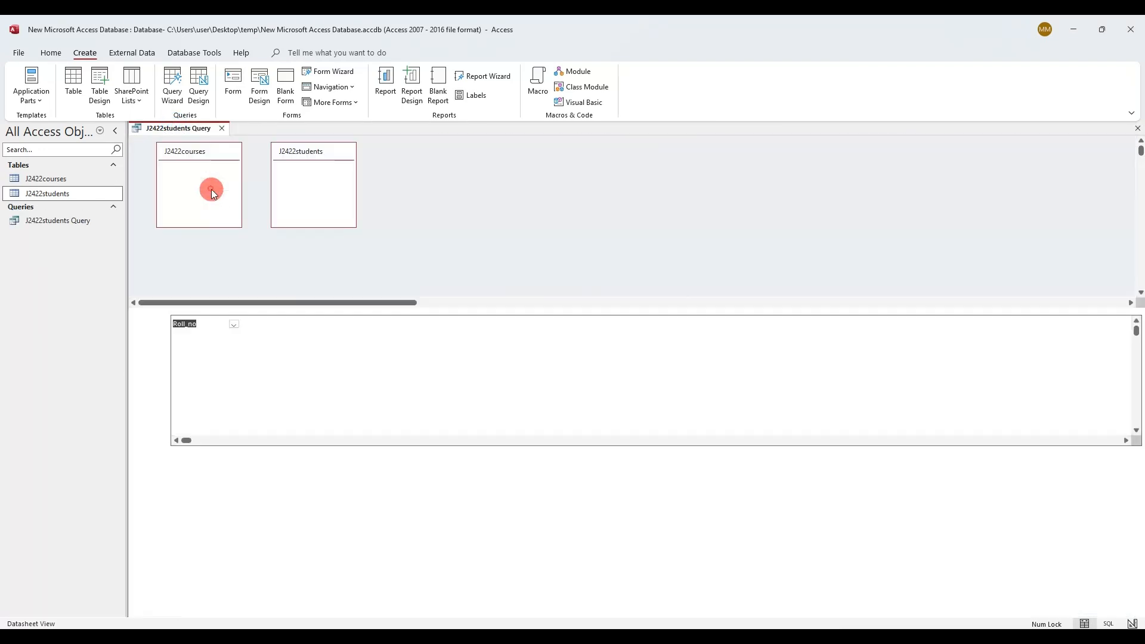
Set the Fees_paid criterion to No and run the query to verify it
{"action": "left_click", "coordinate": [196, 638]}
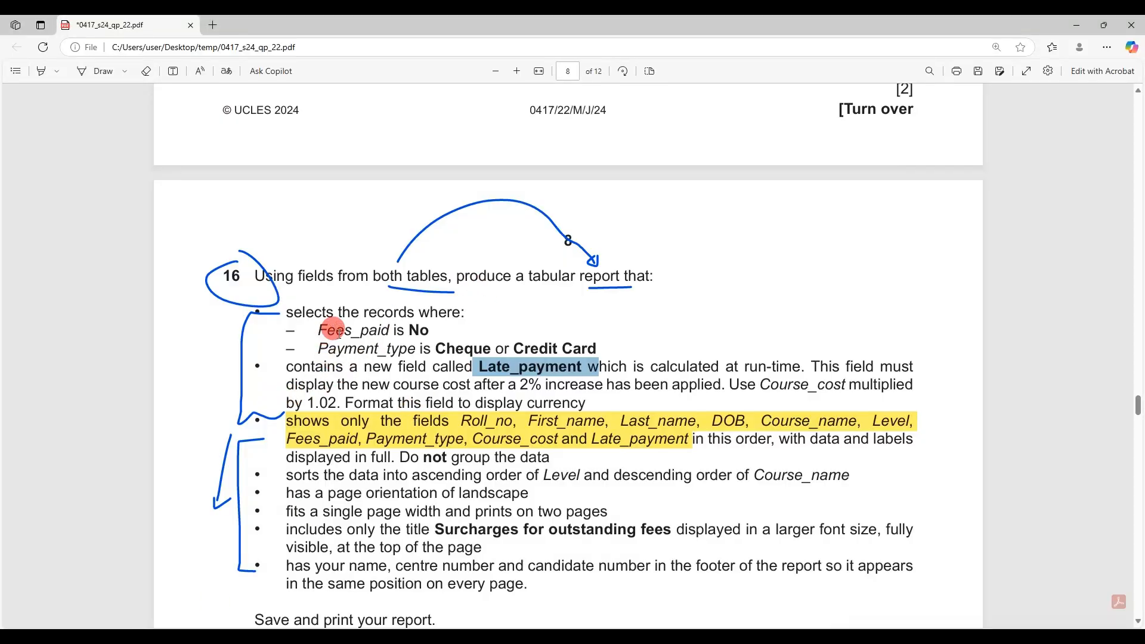
{"action": "double_click", "coordinate": [420, 332]}
{"action": "key", "text": "ctrl+c"}
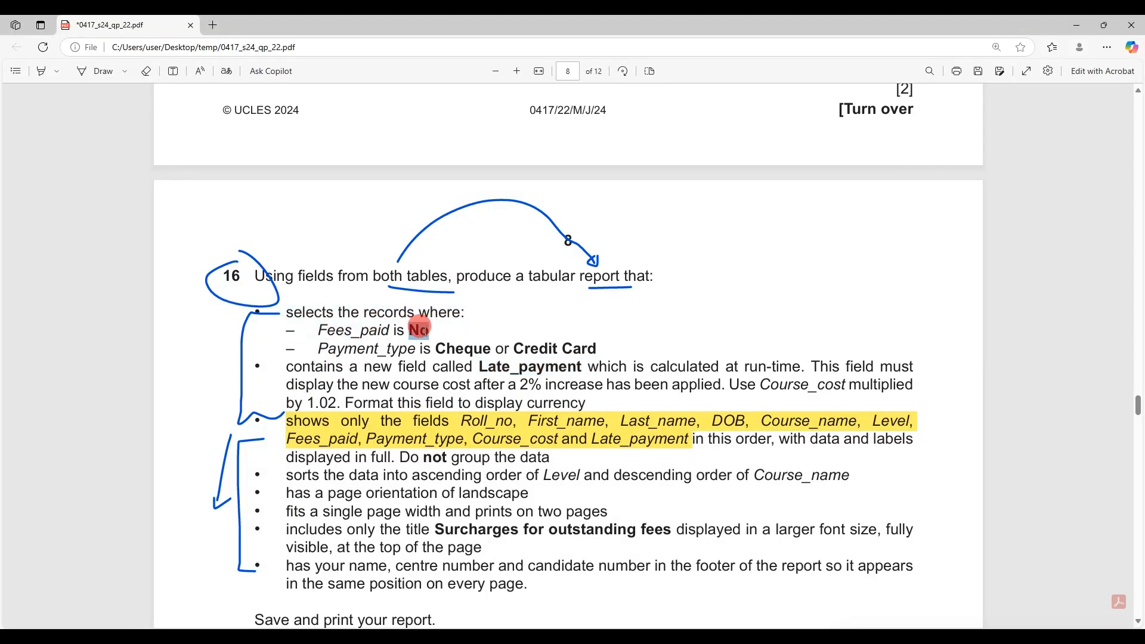
{"action": "left_click", "coordinate": [266, 638]}
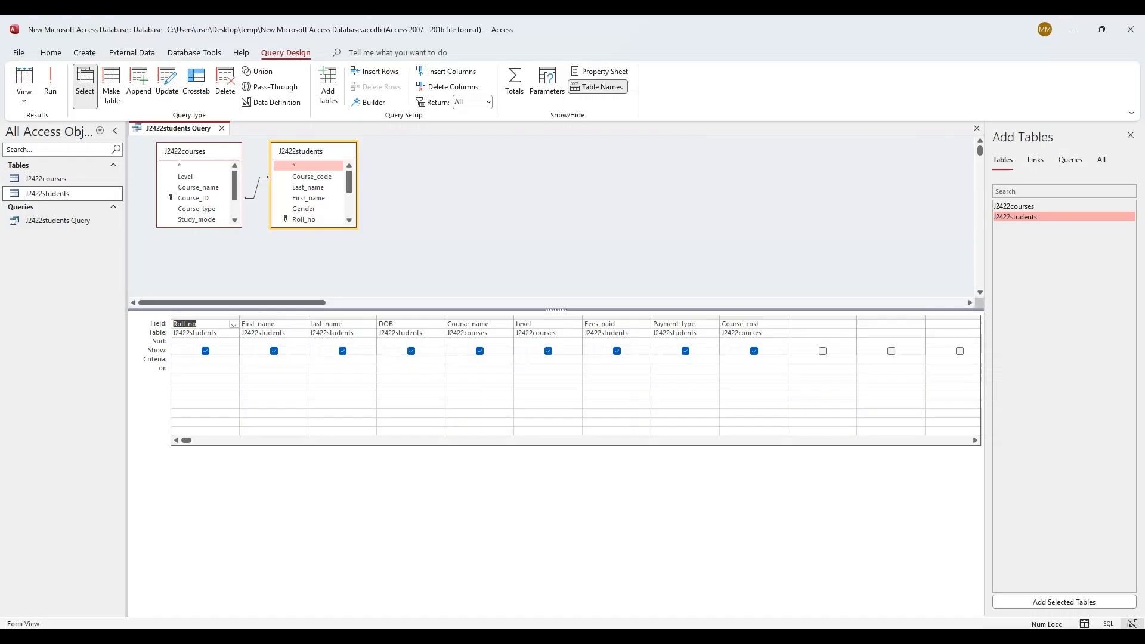
{"action": "left_click", "coordinate": [601, 358]}
{"action": "key", "text": "ctrl+v"}
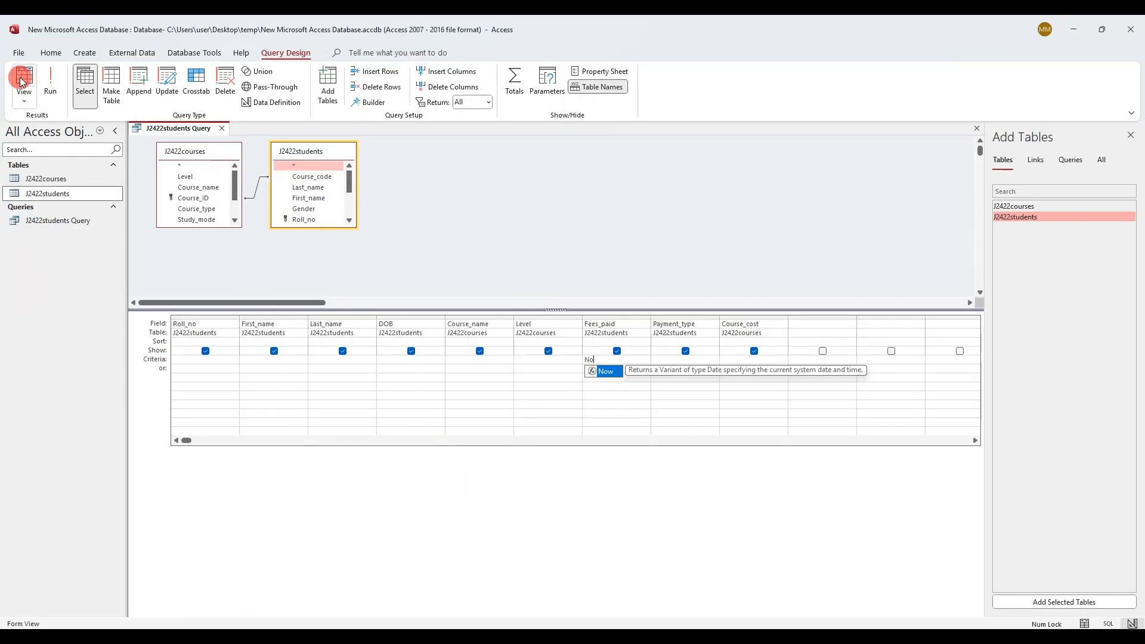
{"action": "left_click", "coordinate": [49, 82]}
{"action": "left_click", "coordinate": [583, 142]}
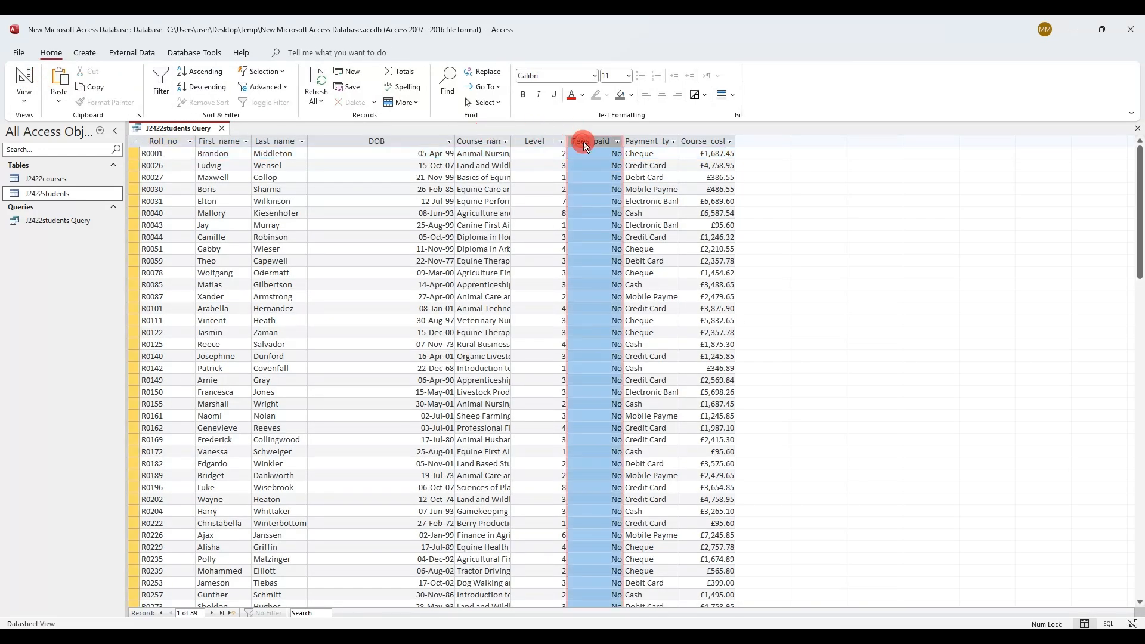
{"action": "left_click", "coordinate": [27, 79]}
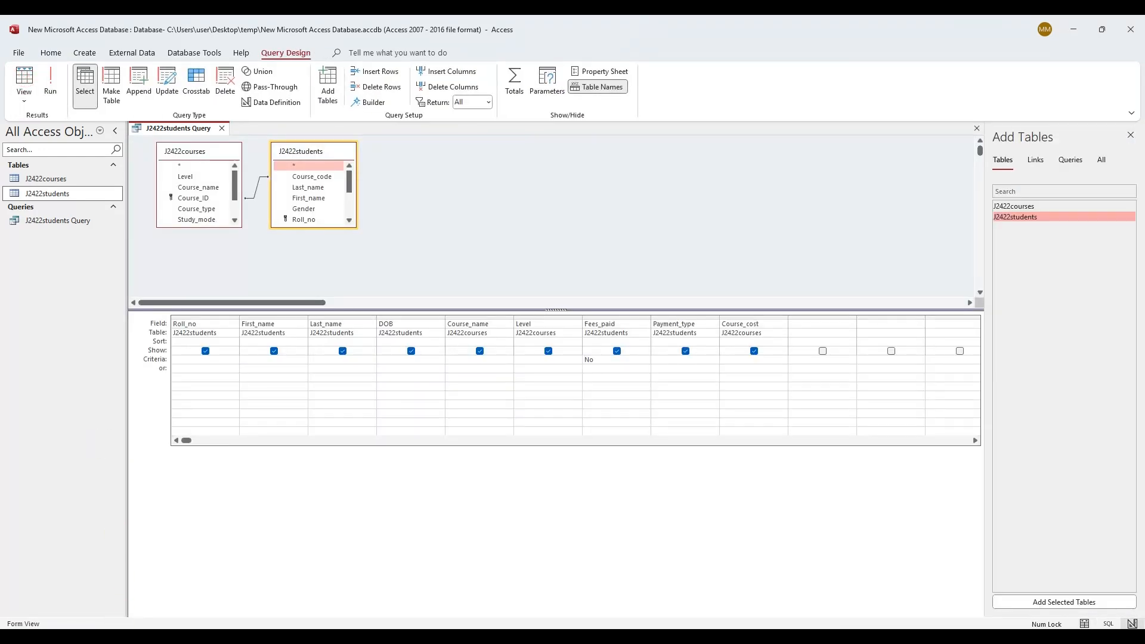
Add the Payment_type criterion 'Cheque' Or 'Credit Card' and rerun the query
{"action": "key", "text": "alt+Tab"}
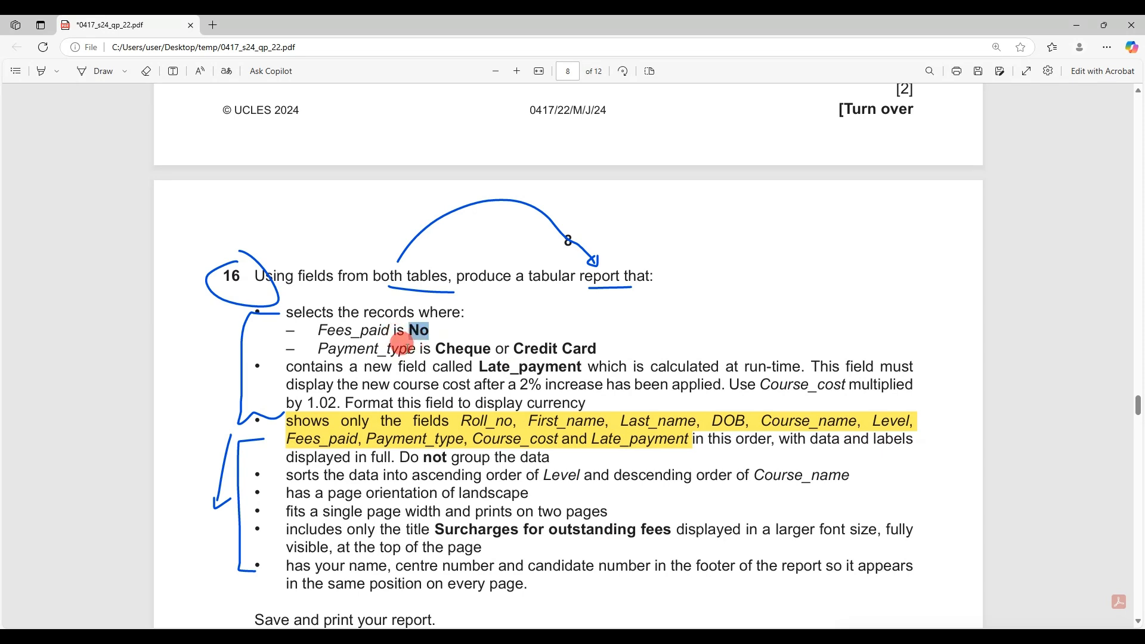
{"action": "left_click_drag", "start_coordinate": [438, 349], "coordinate": [591, 349]}
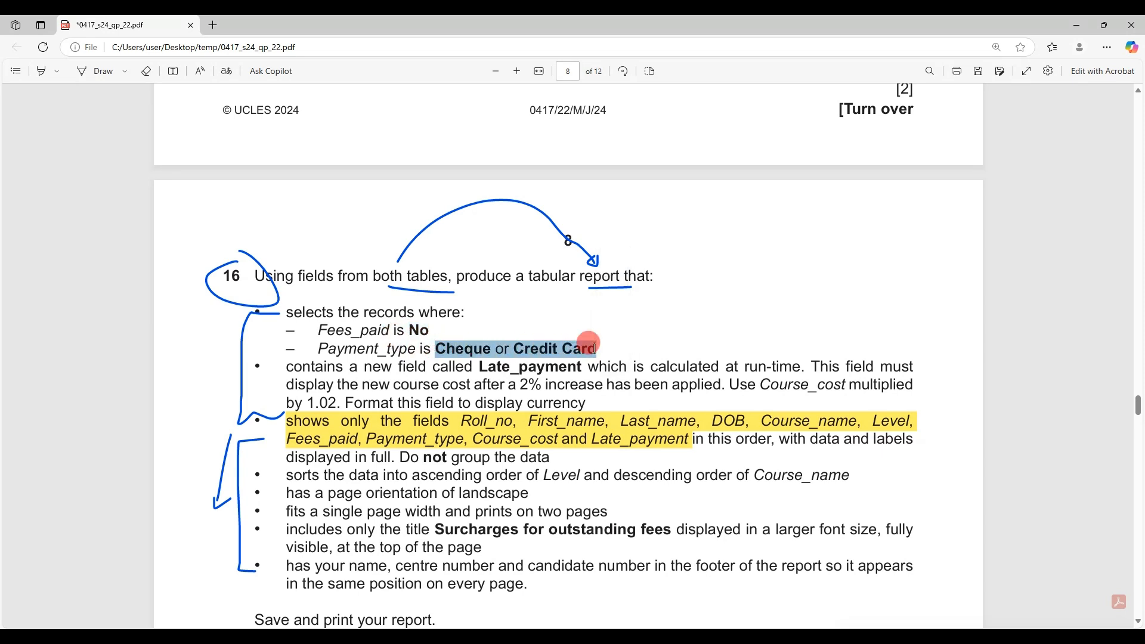
{"action": "key", "text": "alt+Tab"}
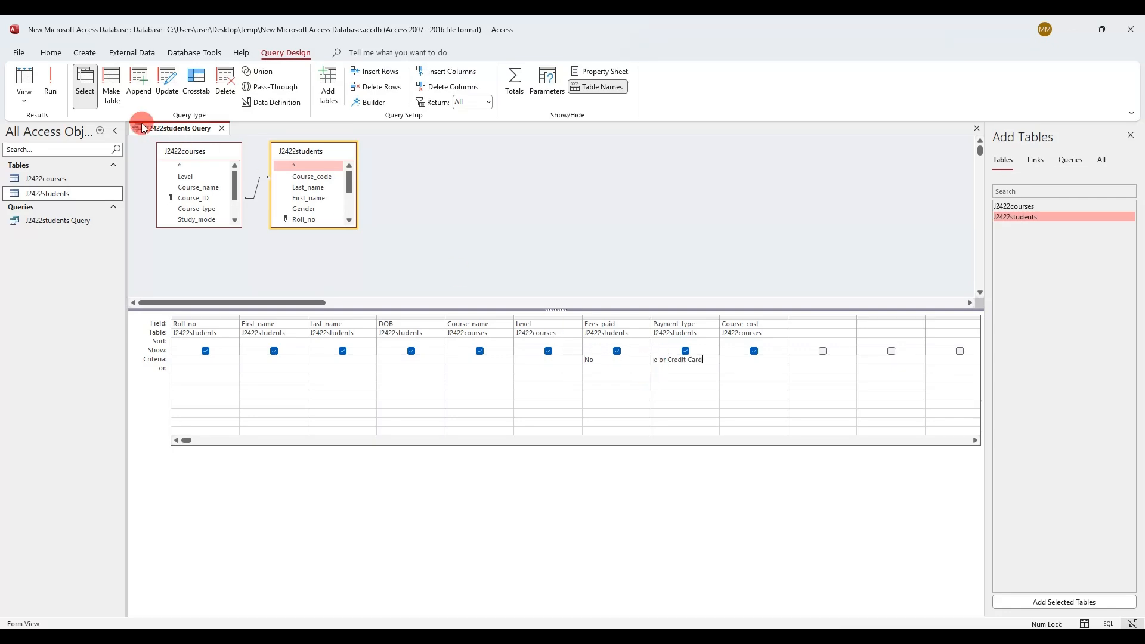
{"action": "left_click", "coordinate": [52, 90]}
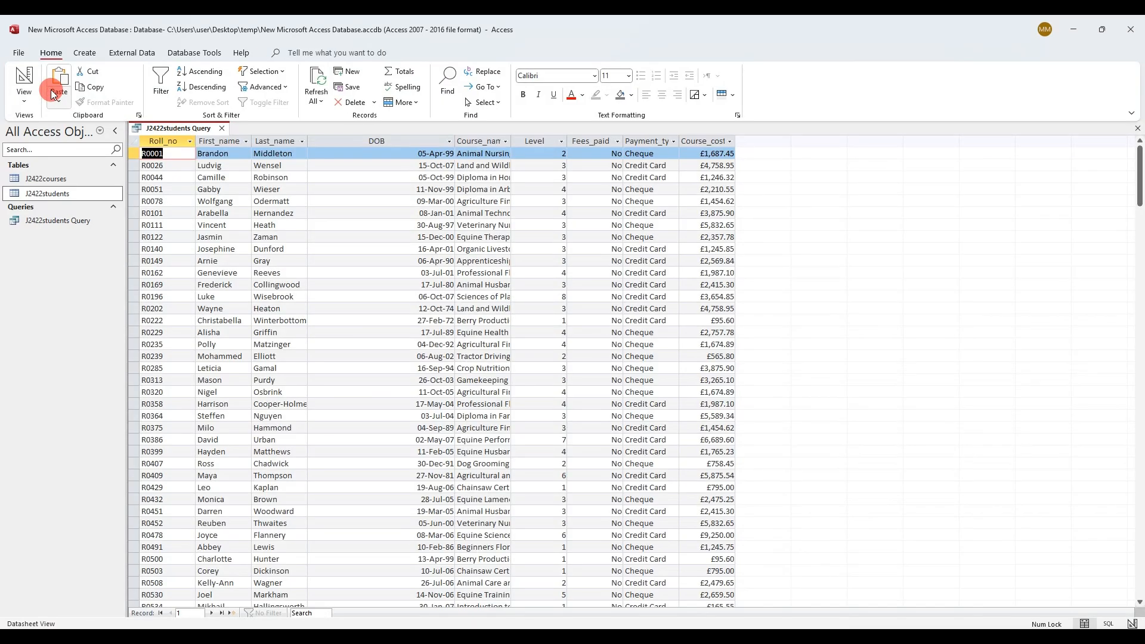
{"action": "left_click", "coordinate": [643, 141]}
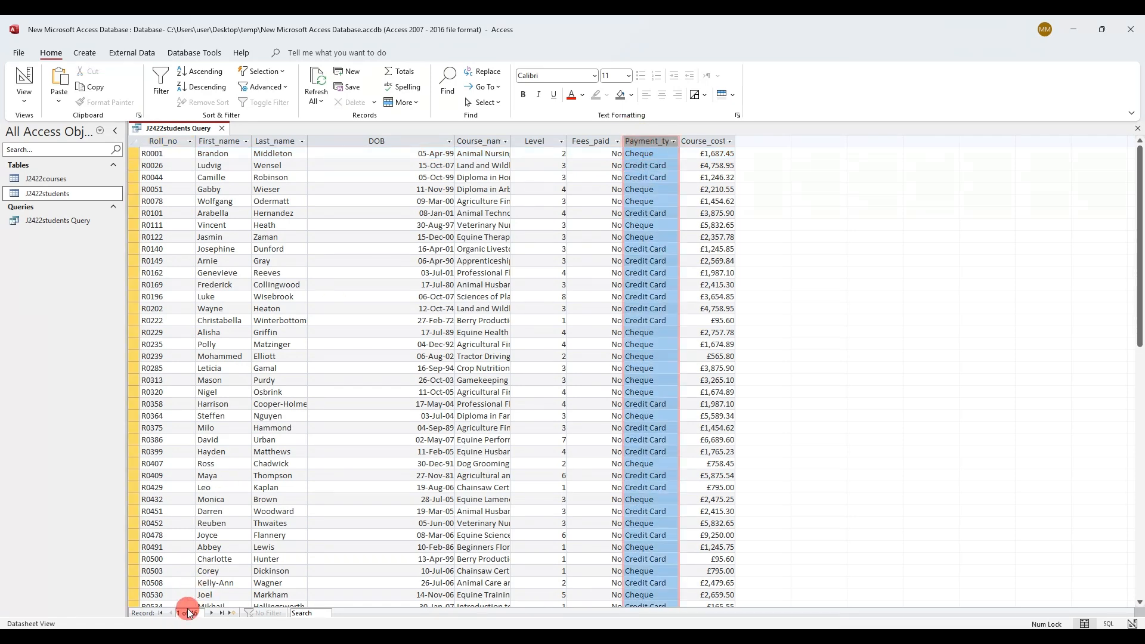
Read the Late_payment rule, marking the 2% increase, Course_cost and the 1.02 multiplier
{"action": "key", "text": "alt+Tab"}
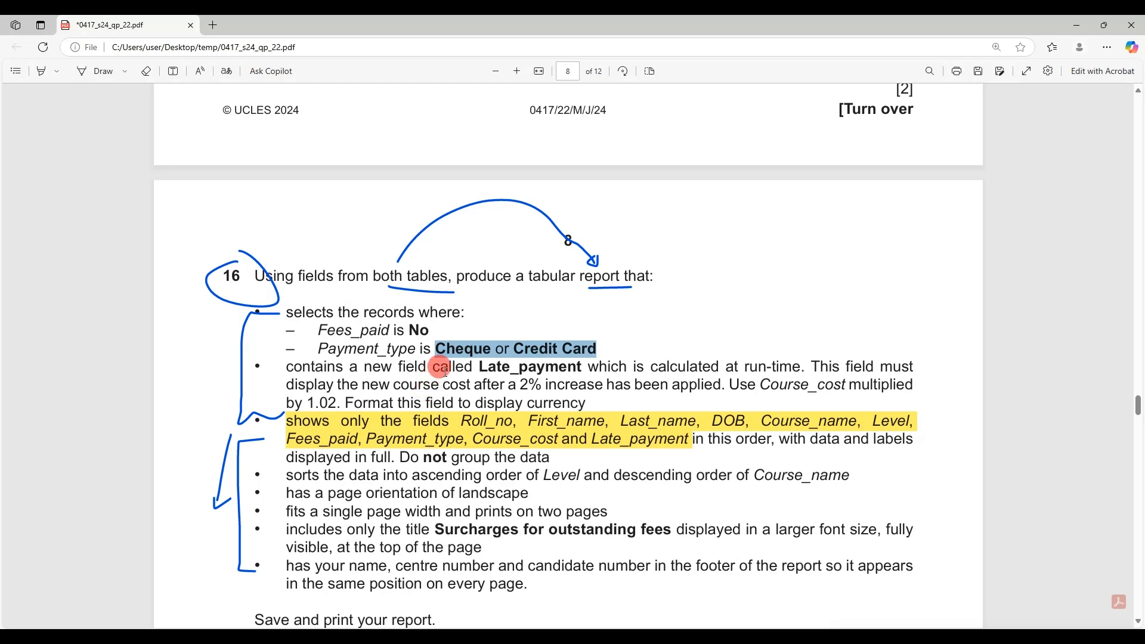
{"action": "left_click_drag", "start_coordinate": [480, 366], "coordinate": [577, 366]}
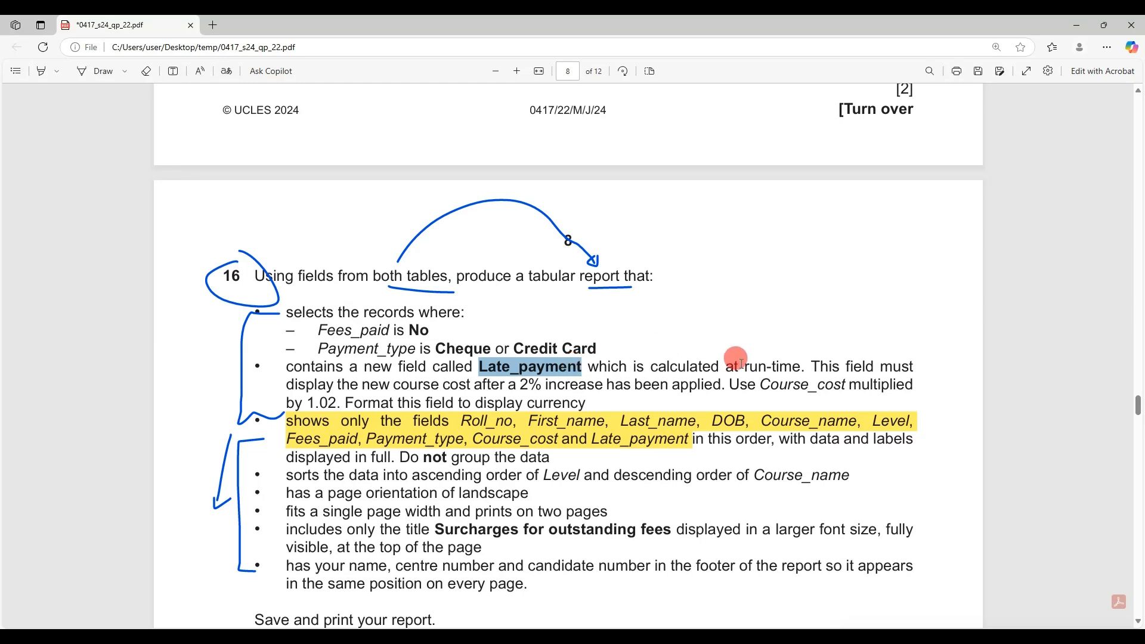
{"action": "left_click_drag", "start_coordinate": [745, 366], "coordinate": [796, 370]}
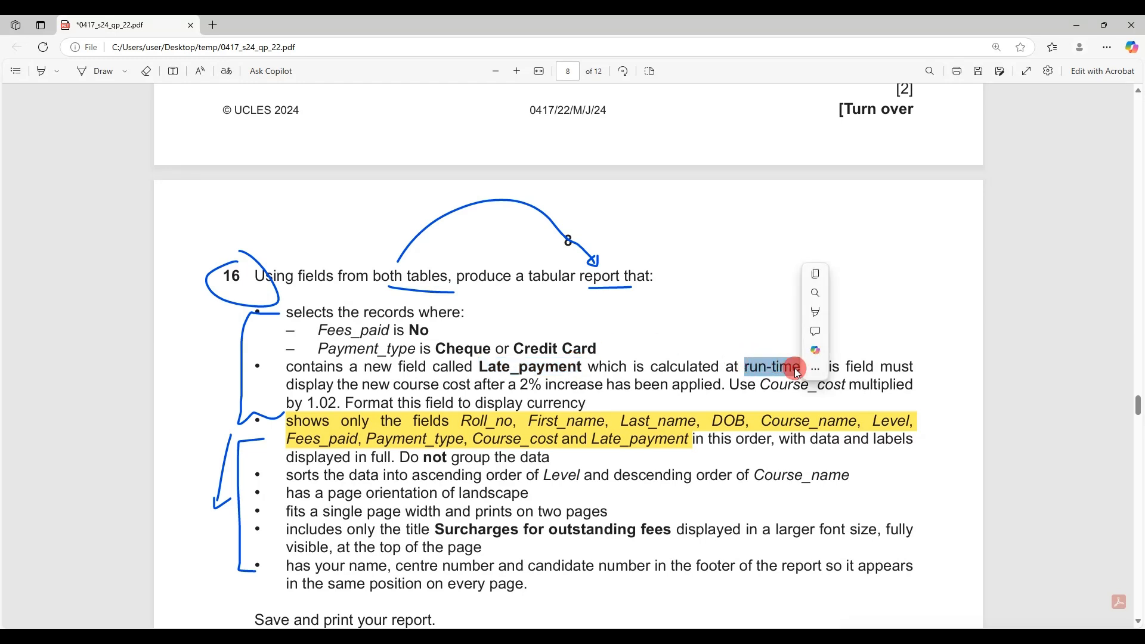
{"action": "left_click", "coordinate": [794, 394]}
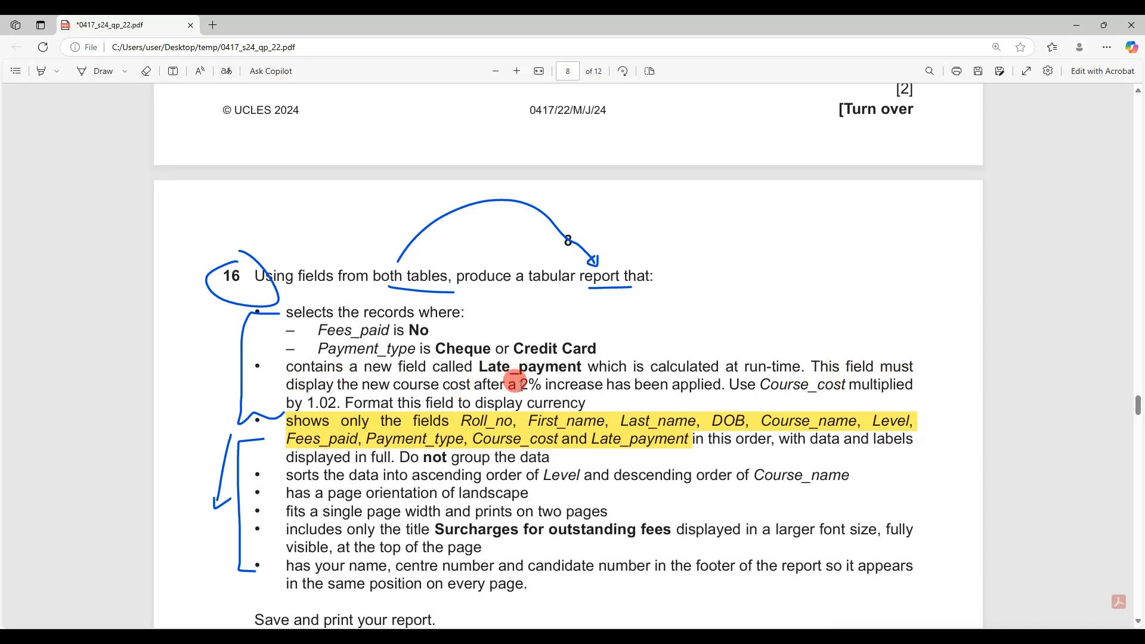
{"action": "left_click_drag", "start_coordinate": [517, 382], "coordinate": [719, 385]}
{"action": "left_click", "coordinate": [757, 413]}
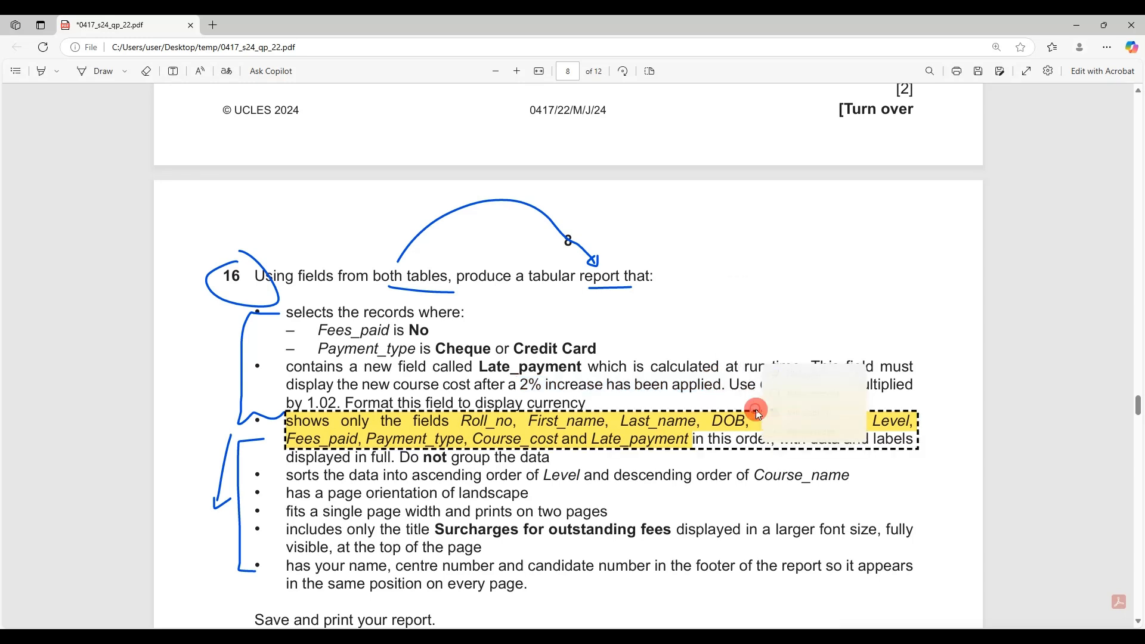
{"action": "left_click", "coordinate": [756, 380]}
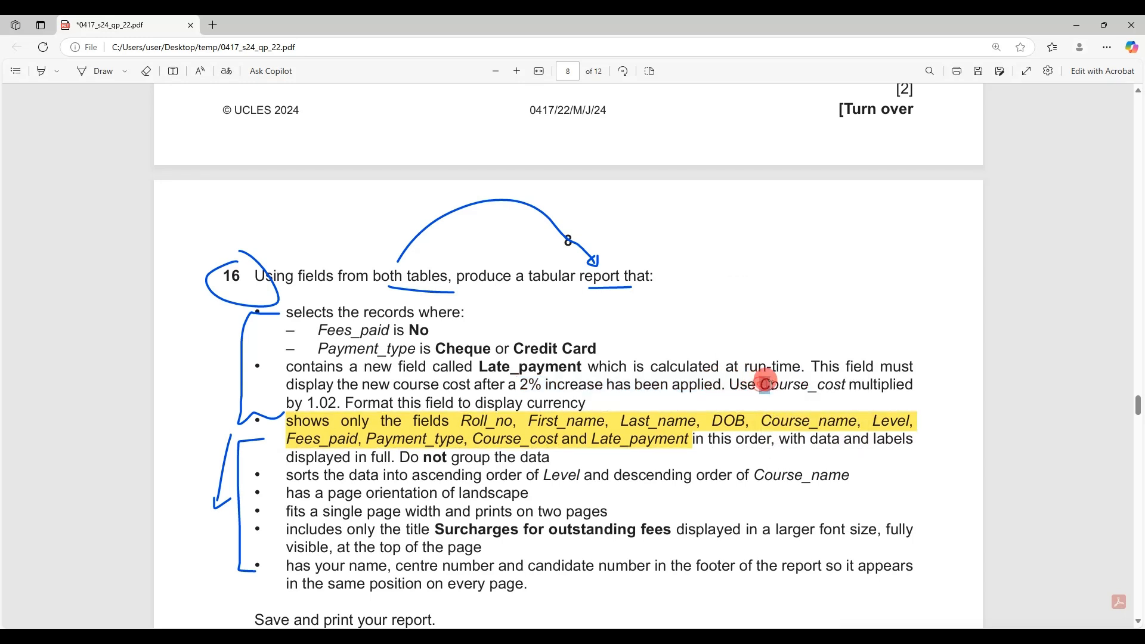
{"action": "left_click_drag", "start_coordinate": [766, 381], "coordinate": [845, 384]}
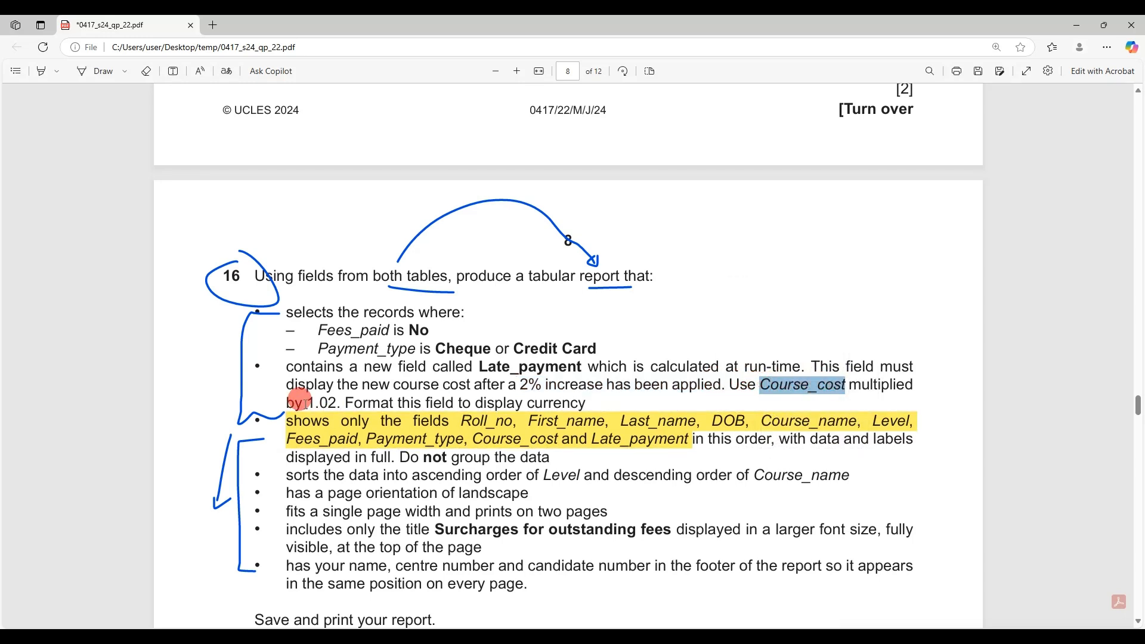
{"action": "left_click_drag", "start_coordinate": [303, 403], "coordinate": [321, 397]}
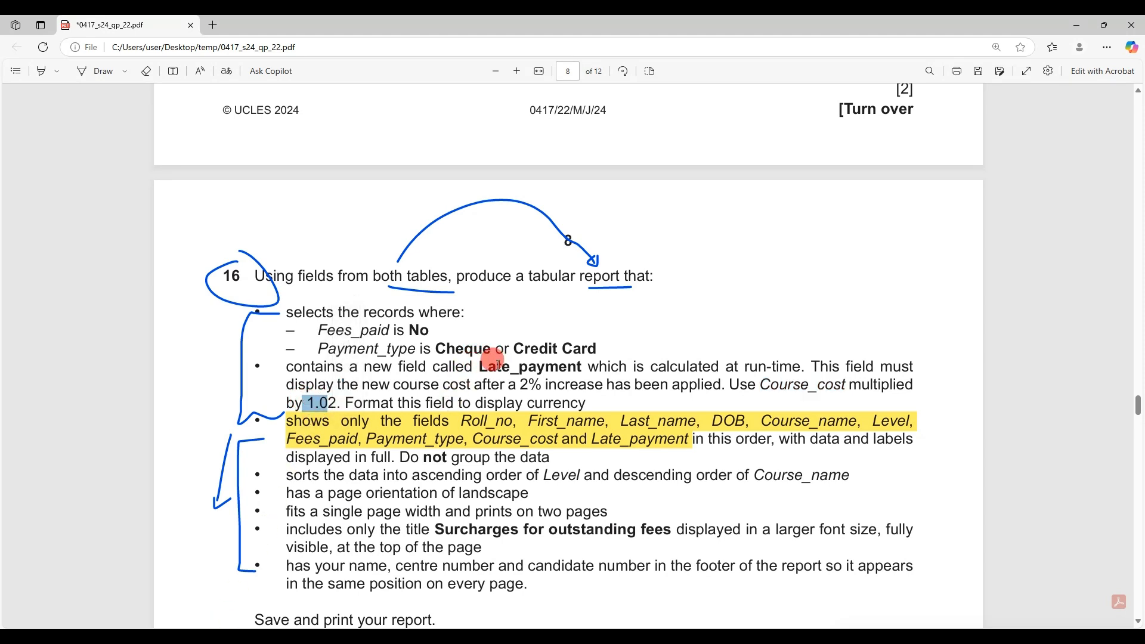
{"action": "left_click_drag", "start_coordinate": [758, 381], "coordinate": [844, 384]}
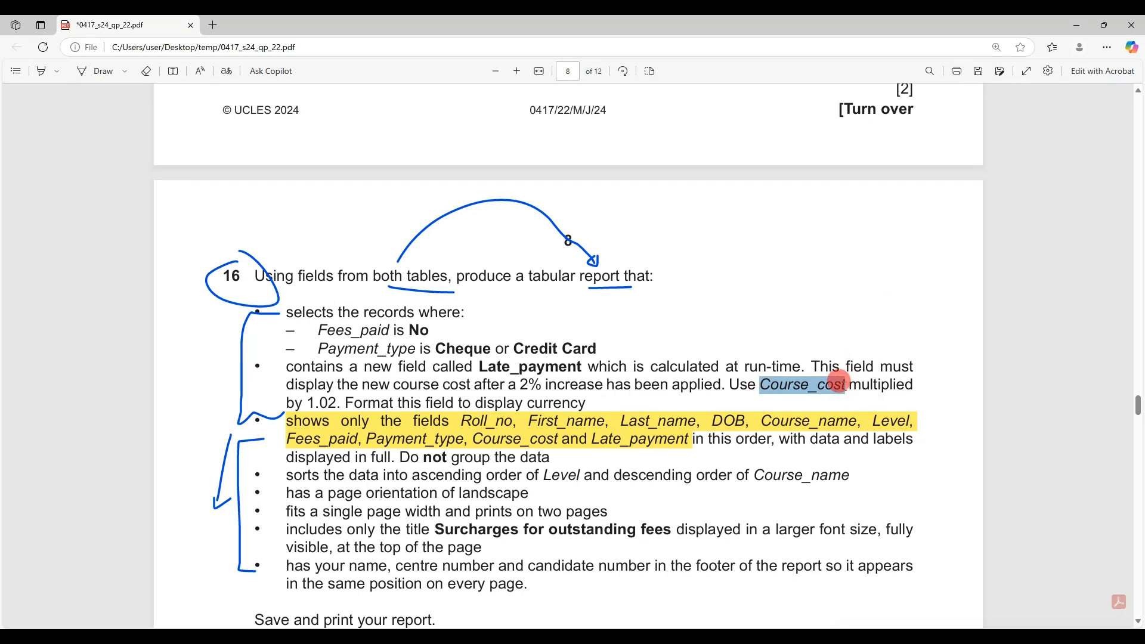
Return to the query and switch it back to Design View
{"action": "left_click", "coordinate": [188, 640]}
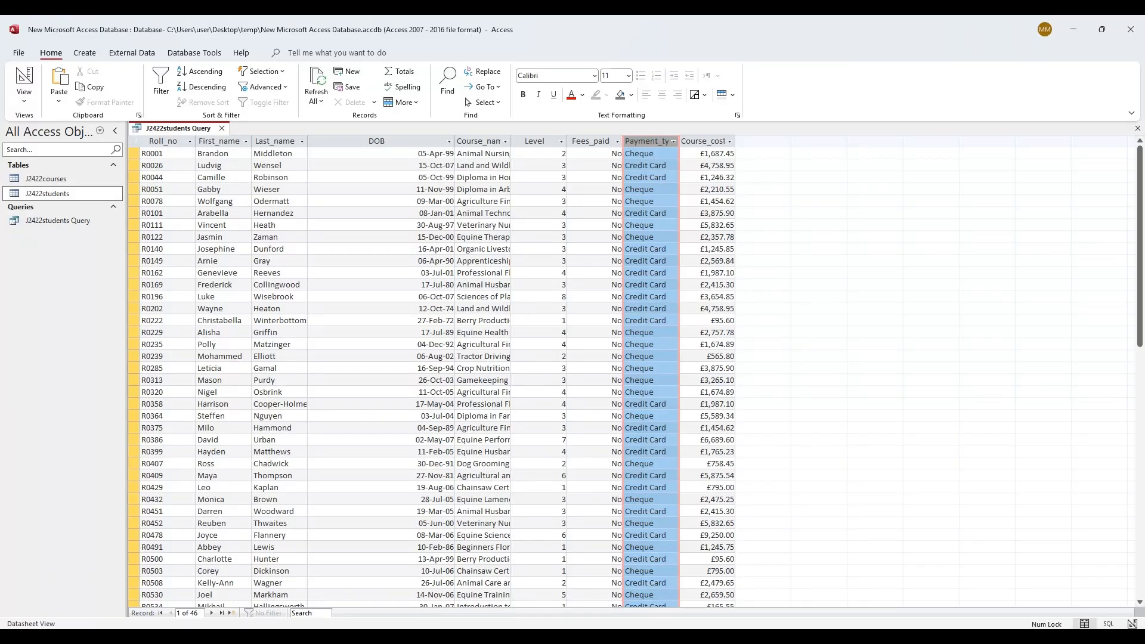
{"action": "right_click", "coordinate": [165, 133]}
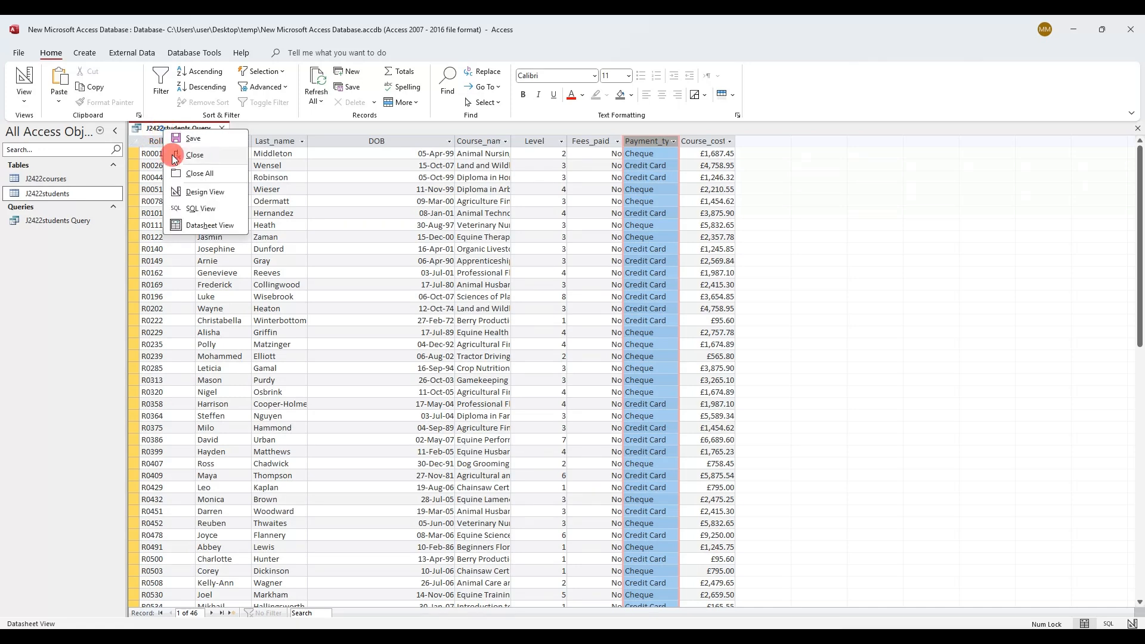
{"action": "left_click", "coordinate": [197, 192]}
Open the Expression Builder for the next empty column's Field cell and insert [Course_cost]
{"action": "left_click", "coordinate": [803, 315]}
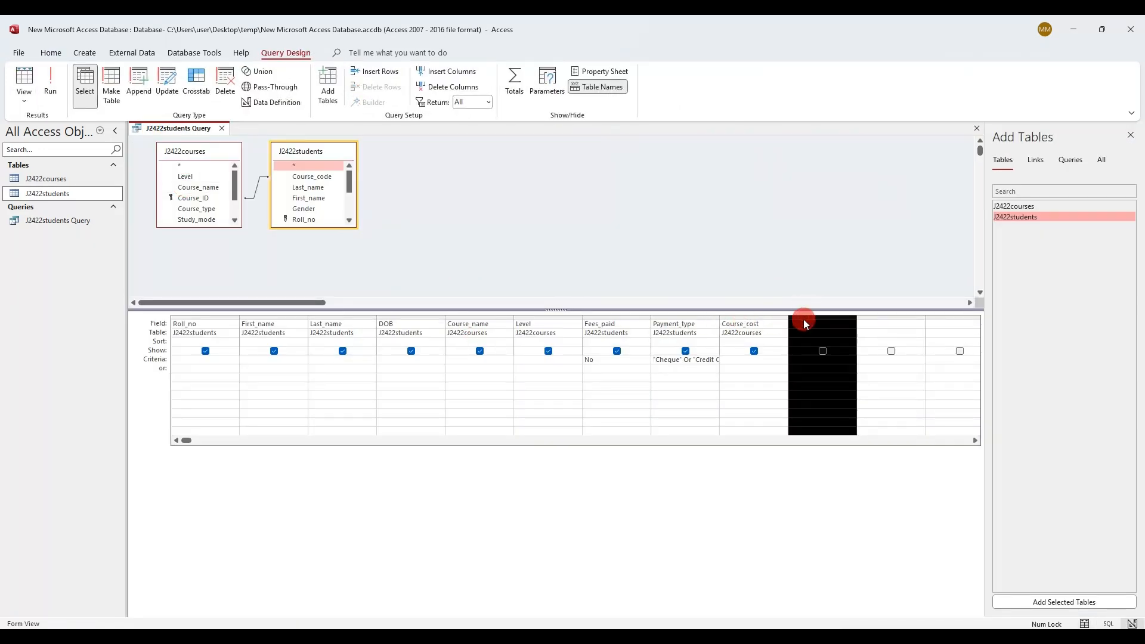
{"action": "left_click", "coordinate": [803, 323]}
{"action": "right_click", "coordinate": [802, 323]}
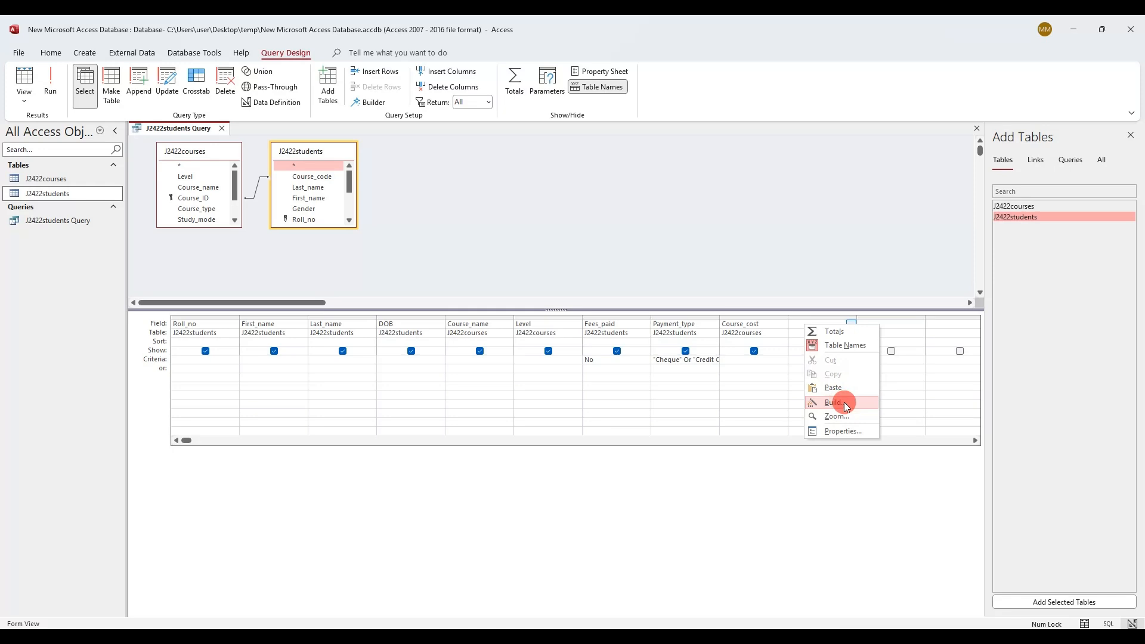
{"action": "left_click", "coordinate": [823, 398]}
{"action": "type", "text": "Course_cost"}
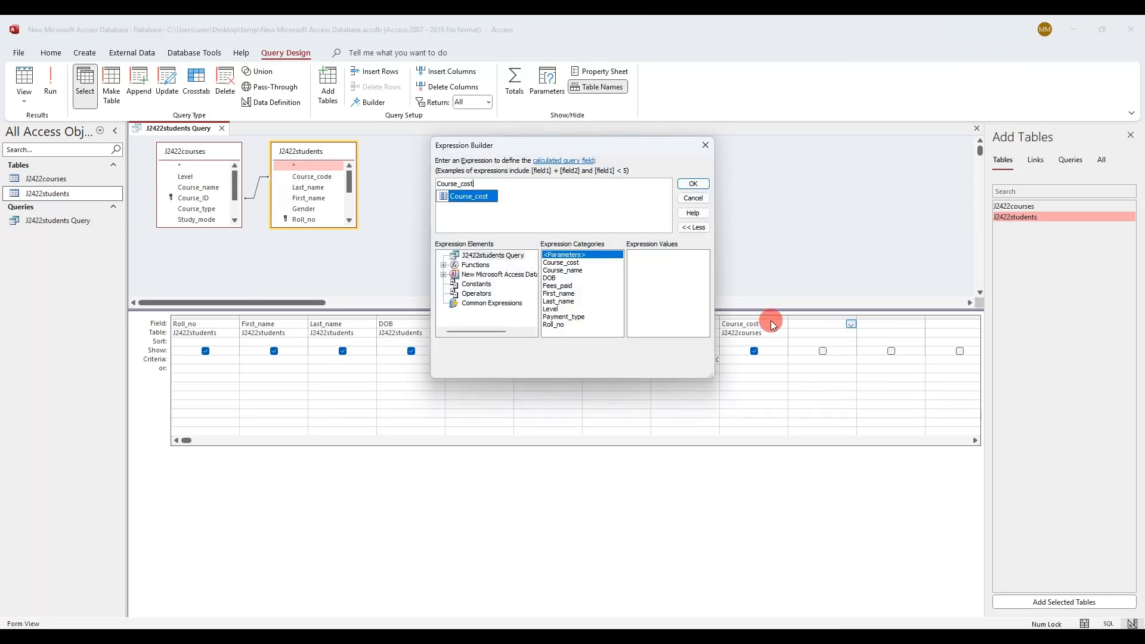
{"action": "double_click", "coordinate": [469, 196]}
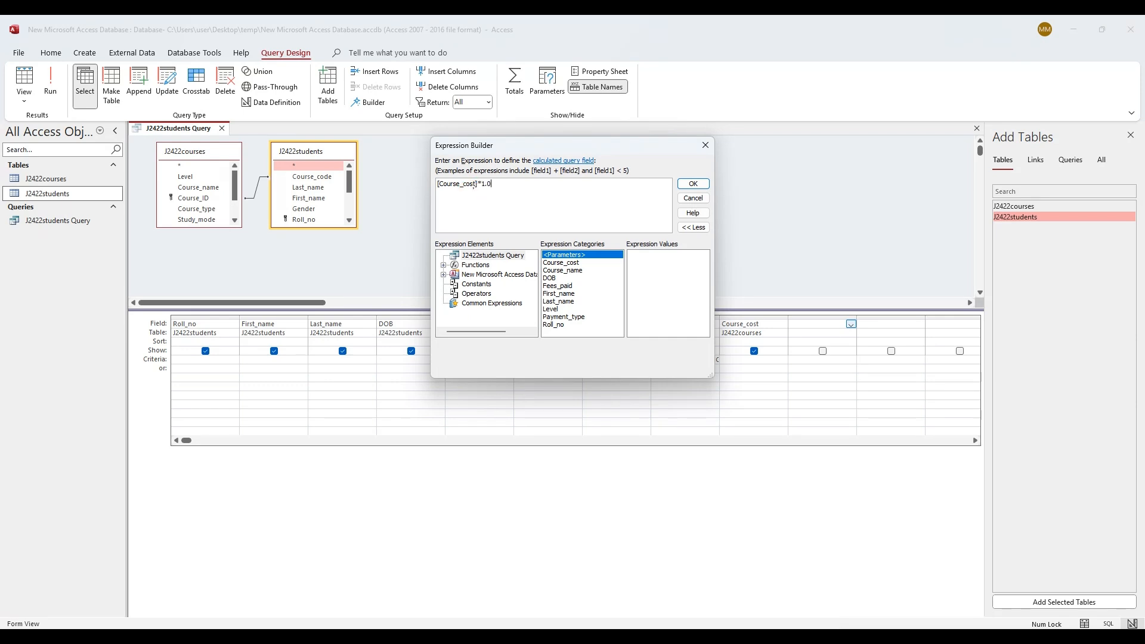
Accept the Course_cost × 1.02 expression and rename Expr1 to Late_payment, copied from the question
{"action": "left_click", "coordinate": [695, 184]}
{"action": "left_click", "coordinate": [149, 636]}
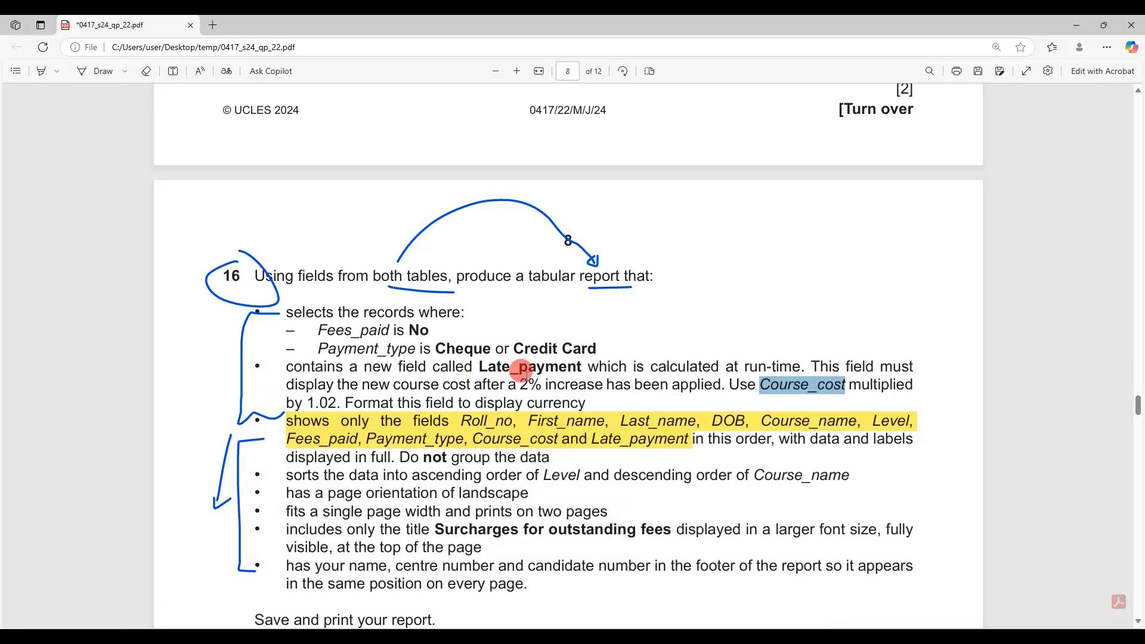
{"action": "left_click_drag", "start_coordinate": [477, 367], "coordinate": [567, 362]}
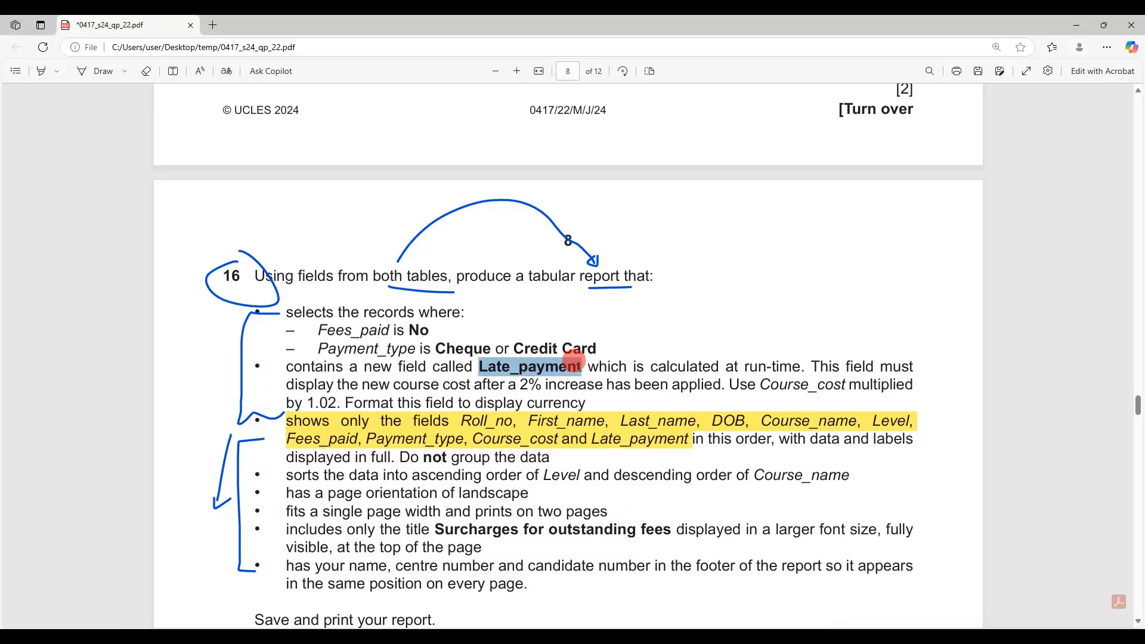
{"action": "key", "text": "ctrl+c"}
{"action": "left_click", "coordinate": [190, 637]}
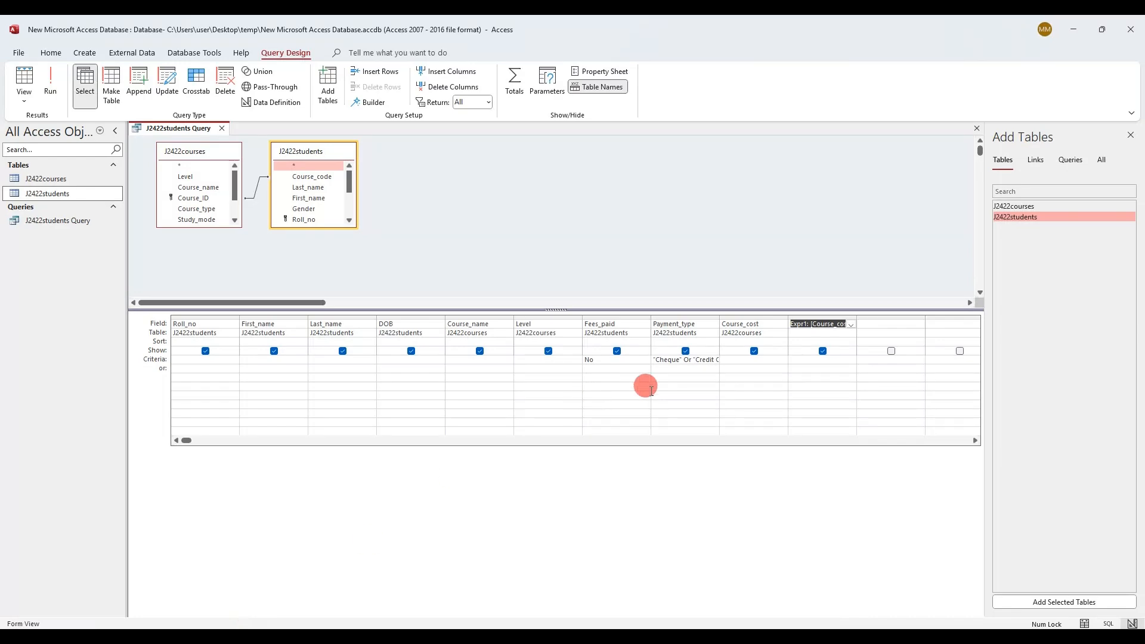
{"action": "double_click", "coordinate": [799, 324]}
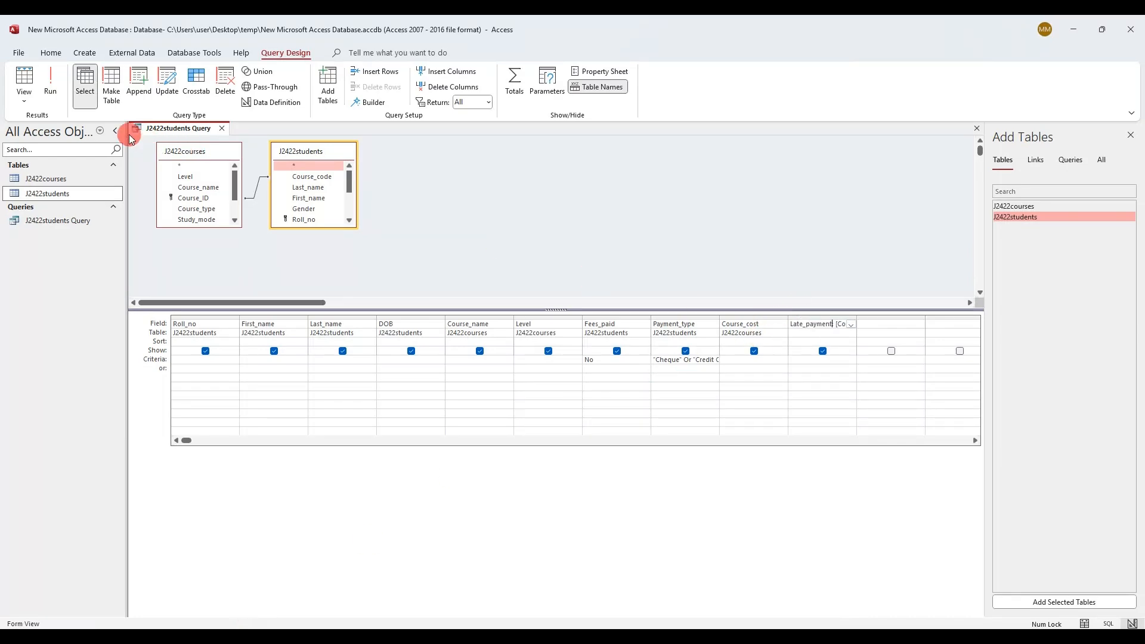
Run the query and widen the Late_payment column so its header shows in full
{"action": "left_click", "coordinate": [50, 80]}
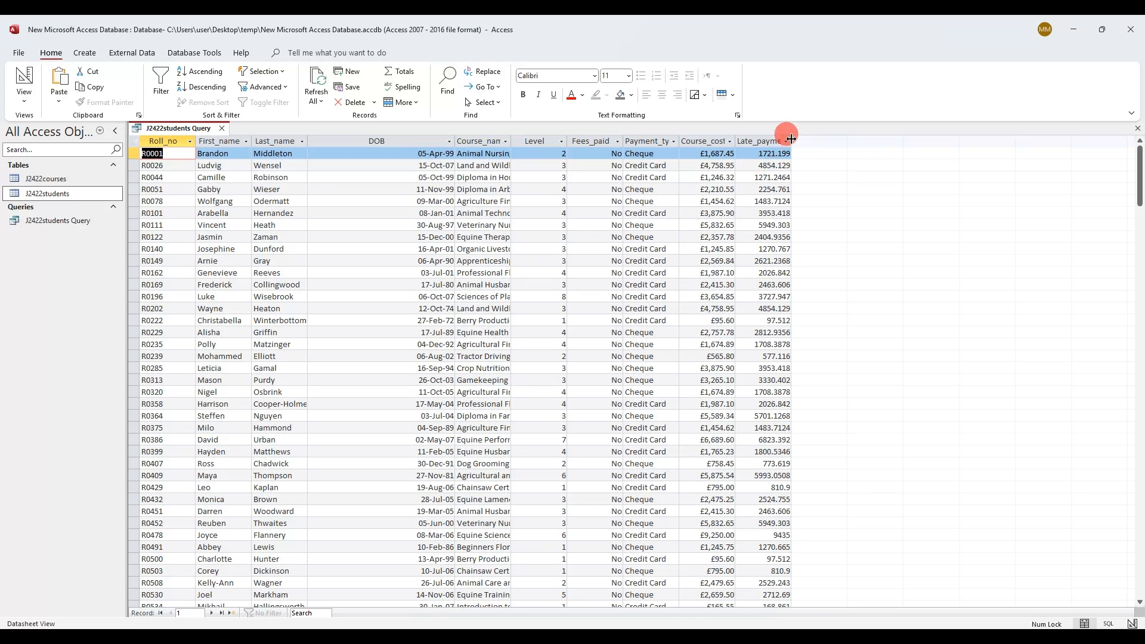
{"action": "left_click_drag", "start_coordinate": [791, 139], "coordinate": [823, 139]}
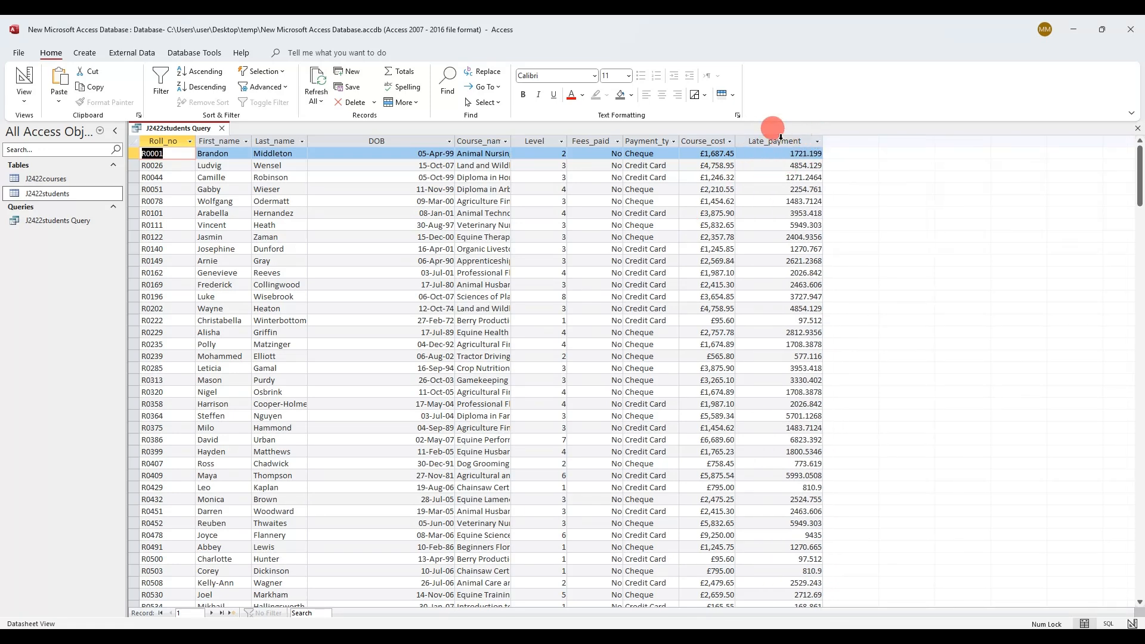
{"action": "left_click", "coordinate": [781, 140]}
{"action": "left_click", "coordinate": [179, 637]}
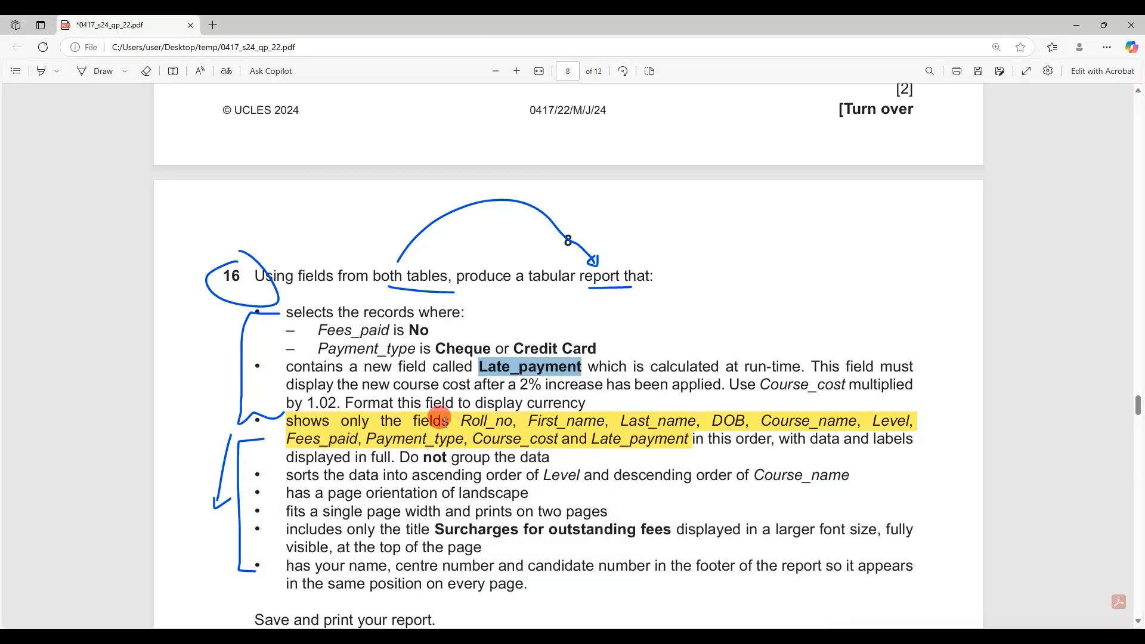
{"action": "left_click_drag", "start_coordinate": [362, 403], "coordinate": [585, 409]}
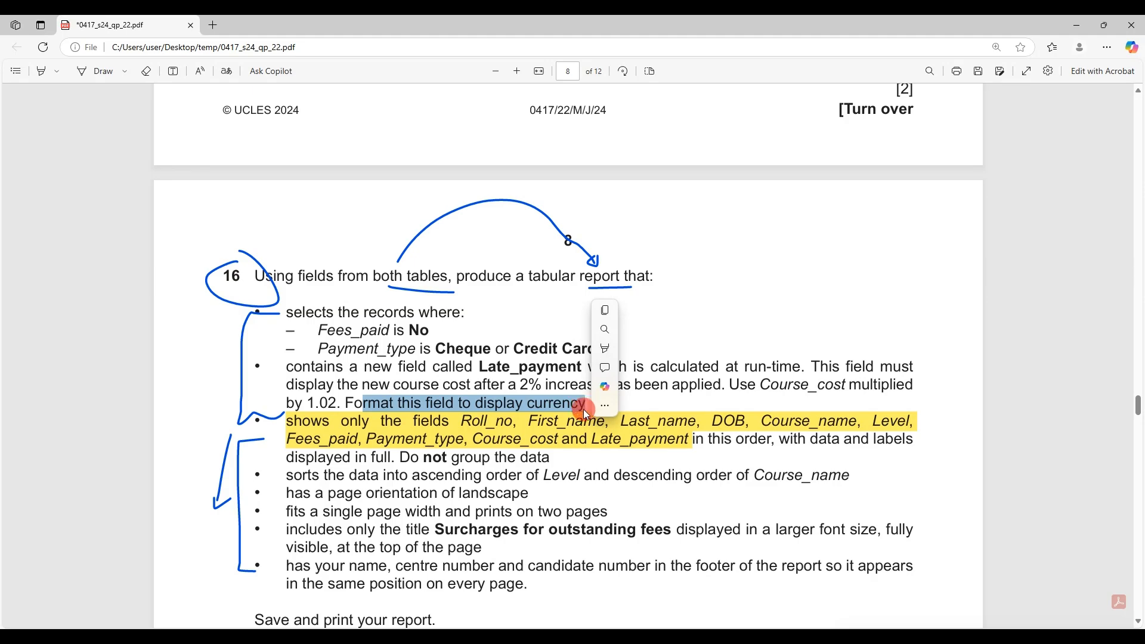
{"action": "left_click", "coordinate": [203, 636]}
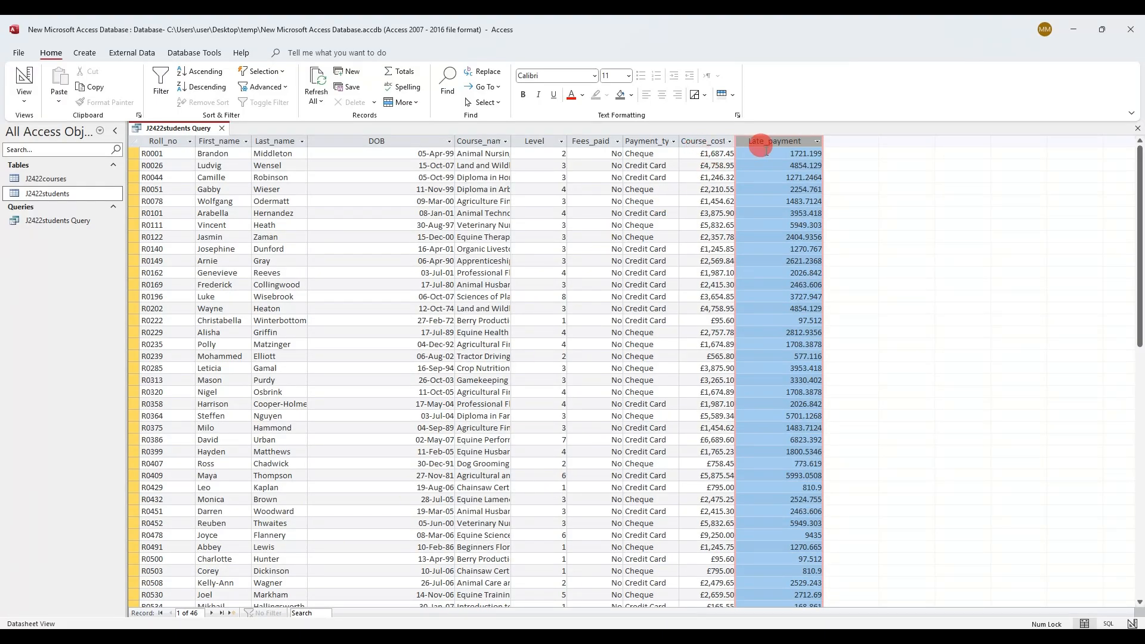
Set the Late_payment field's Format to Currency, rerun the query and save it
{"action": "right_click", "coordinate": [165, 128]}
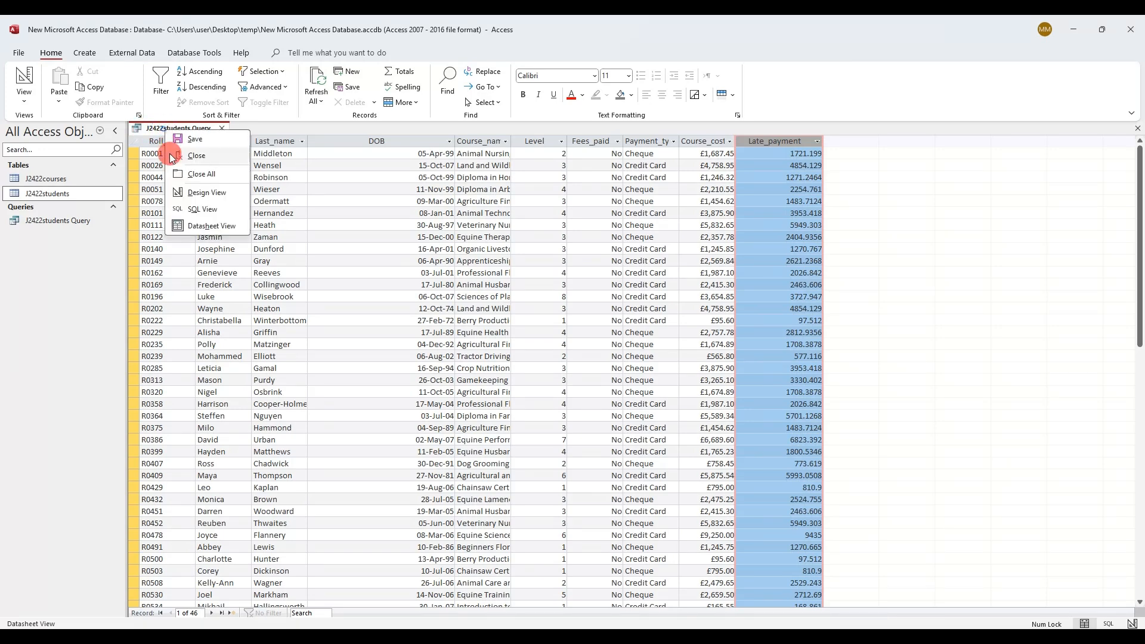
{"action": "left_click", "coordinate": [179, 192]}
{"action": "right_click", "coordinate": [810, 325]}
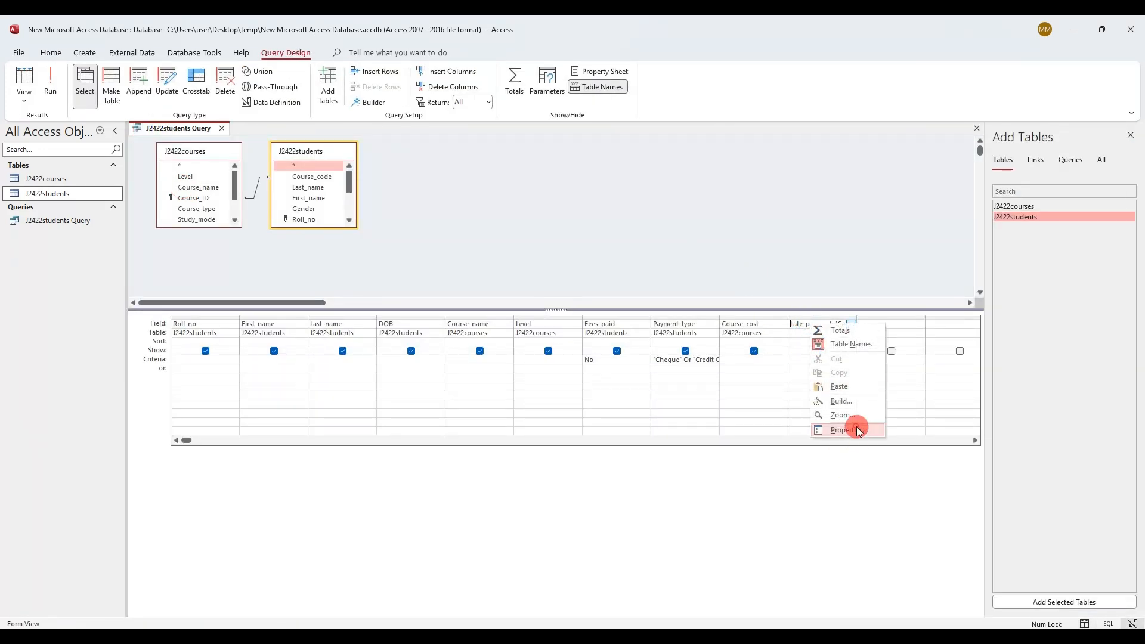
{"action": "left_click", "coordinate": [848, 429]}
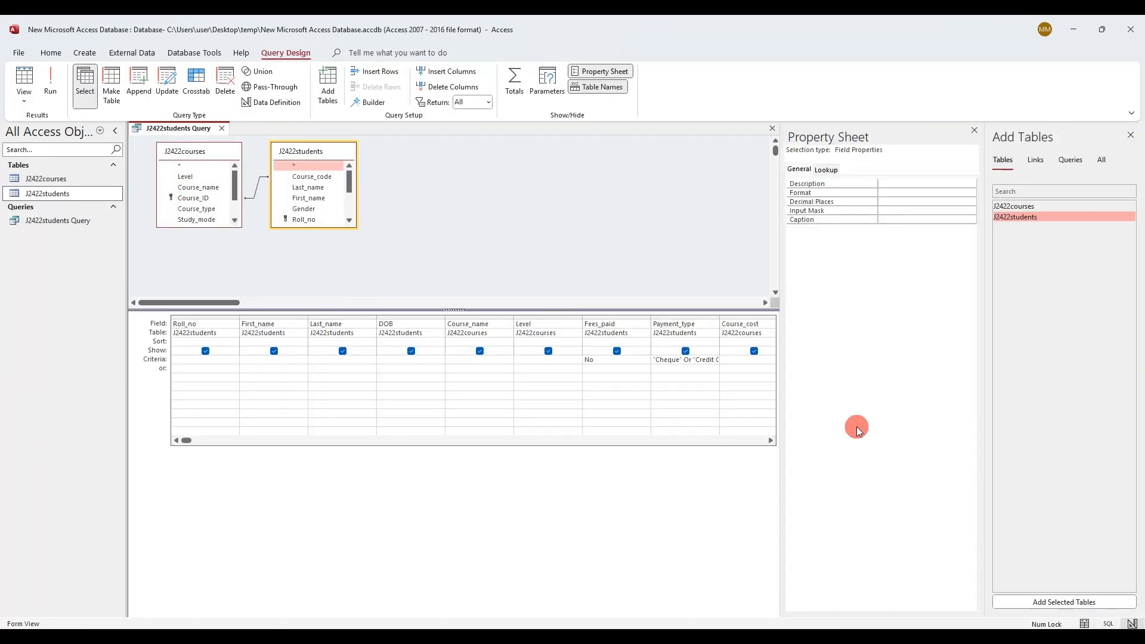
{"action": "left_click", "coordinate": [972, 193]}
{"action": "left_click", "coordinate": [957, 209]}
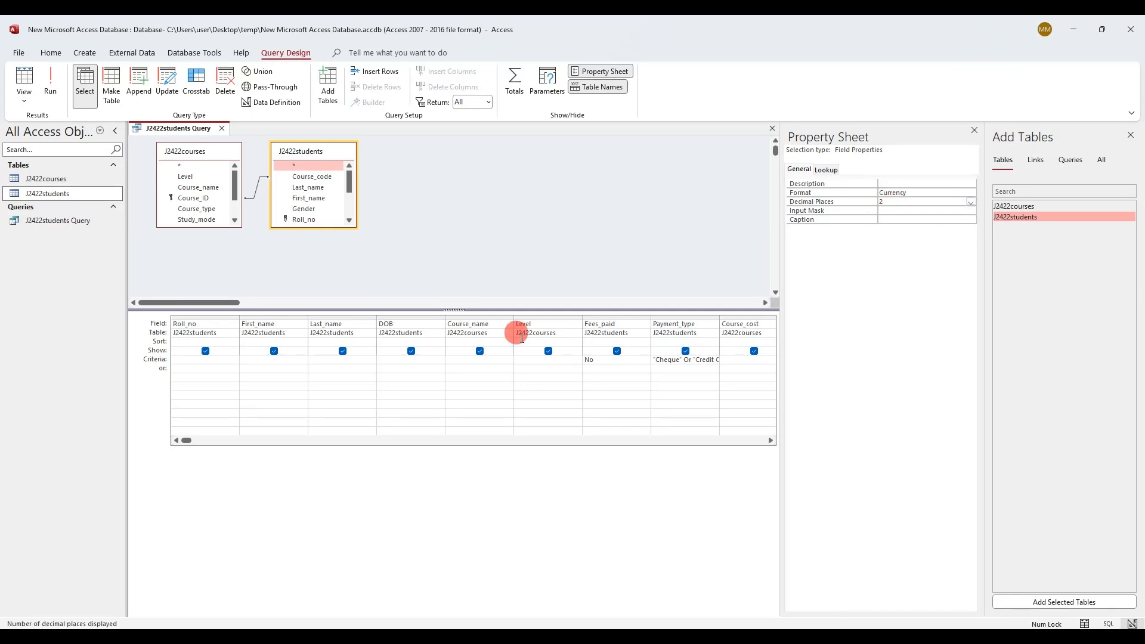
{"action": "left_click", "coordinate": [52, 78]}
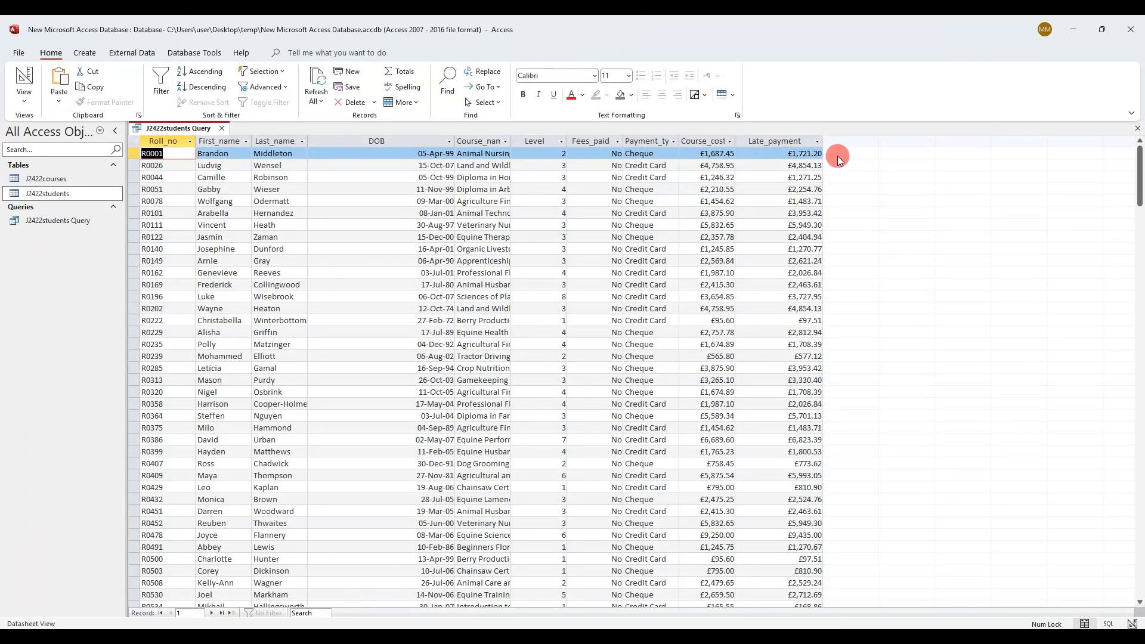
{"action": "right_click", "coordinate": [160, 125]}
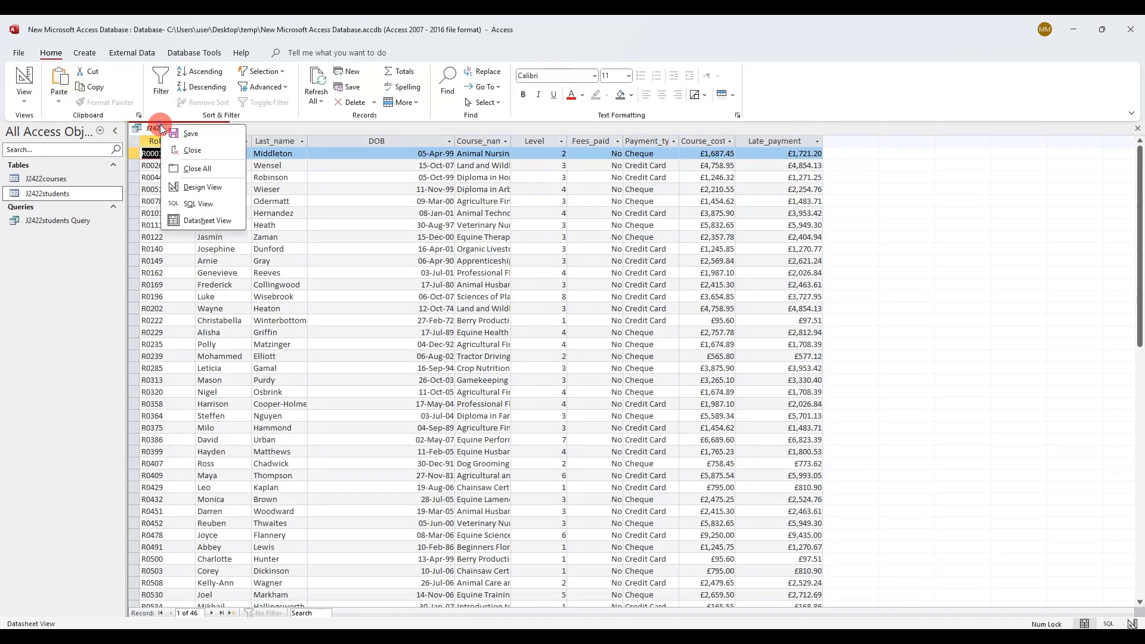
{"action": "left_click", "coordinate": [183, 136]}
Draw an arrow annotation beside the shows-only bullet on the exam paper
{"action": "key", "text": "alt+Tab"}
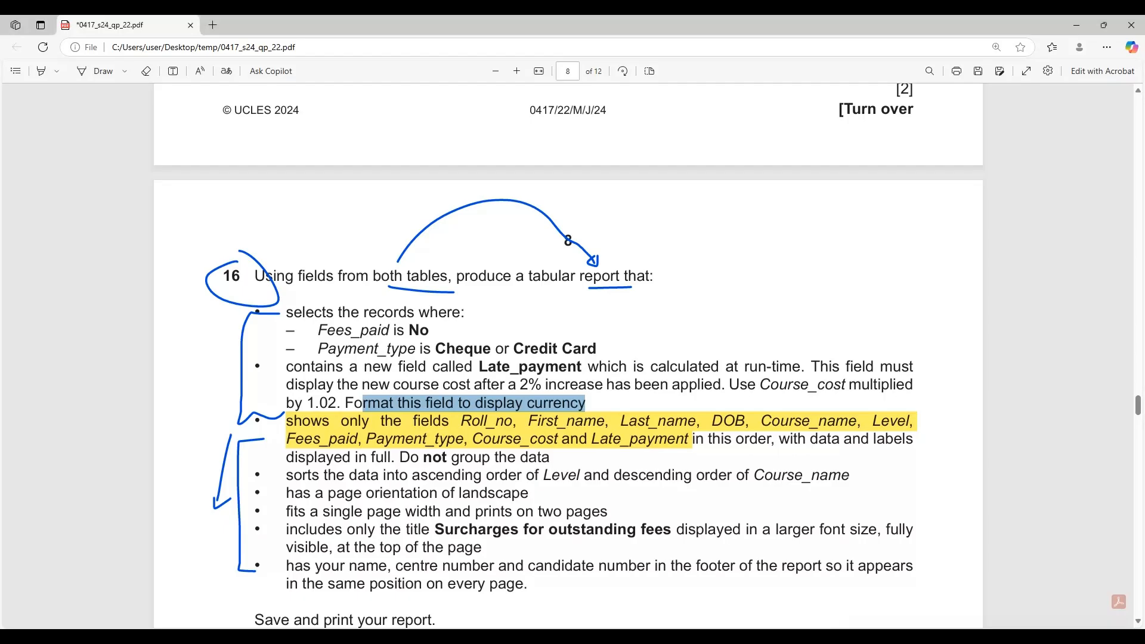
{"action": "left_click", "coordinate": [97, 71]}
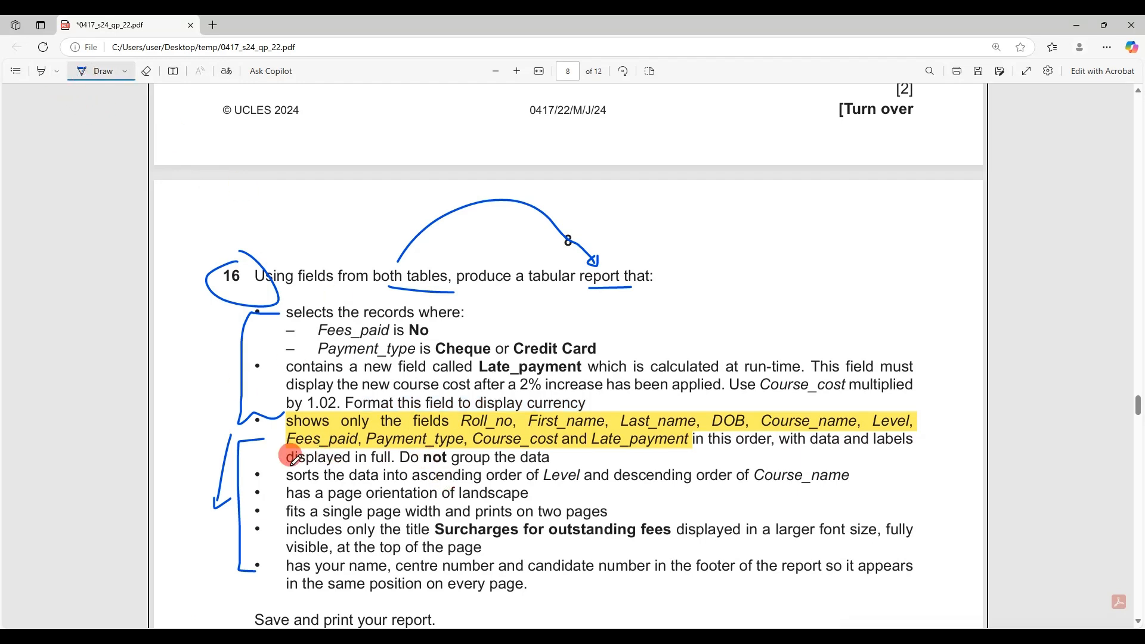
{"action": "left_click_drag", "start_coordinate": [223, 422], "coordinate": [277, 423]}
{"action": "mouse_move", "coordinate": [266, 412]}
{"action": "left_mouse_down"}
{"action": "mouse_move", "coordinate": [277, 422]}
{"action": "mouse_move", "coordinate": [256, 432]}
{"action": "left_mouse_up"}
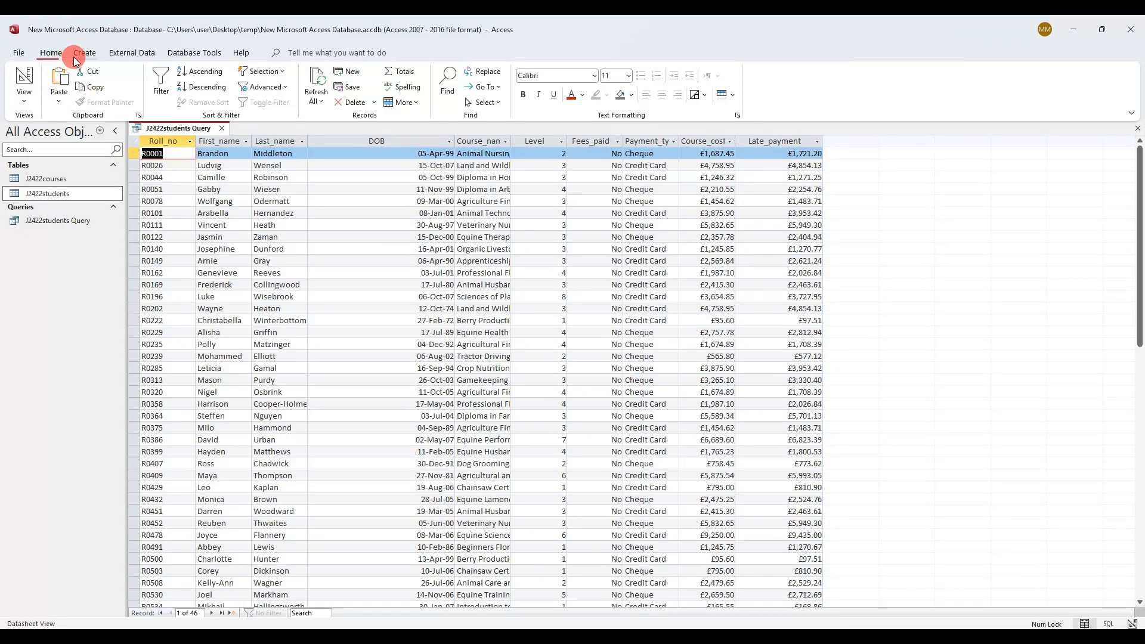
Start the Report Wizard on J2422students Query and add all its fields
{"action": "left_click", "coordinate": [81, 53]}
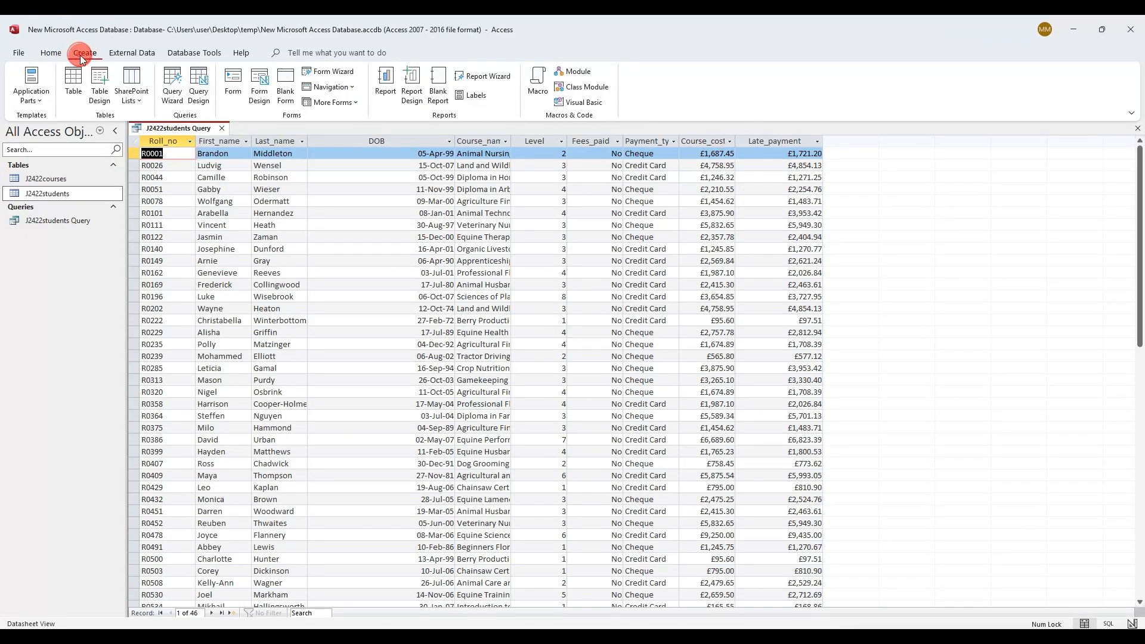
{"action": "left_click", "coordinate": [484, 76]}
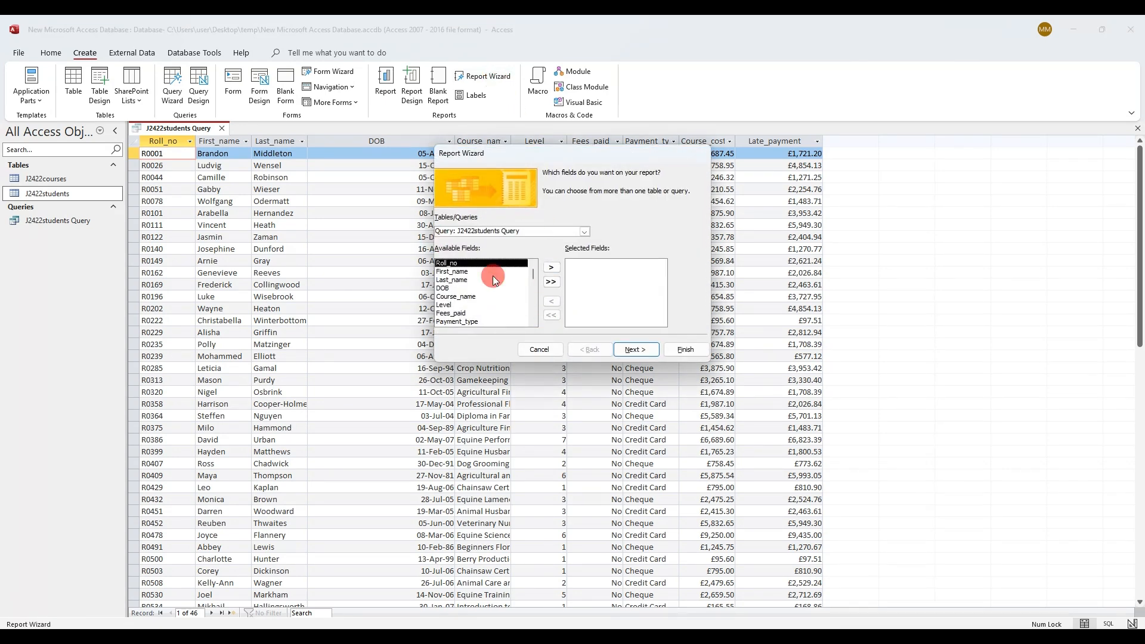
{"action": "left_click", "coordinate": [513, 230]}
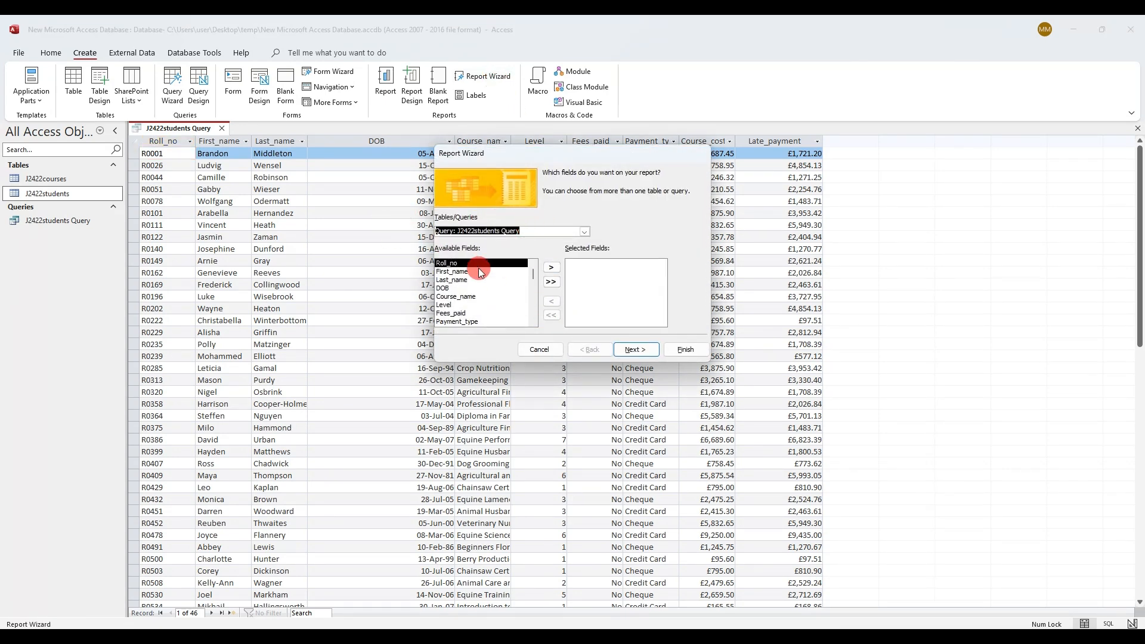
{"action": "left_click", "coordinate": [136, 637]}
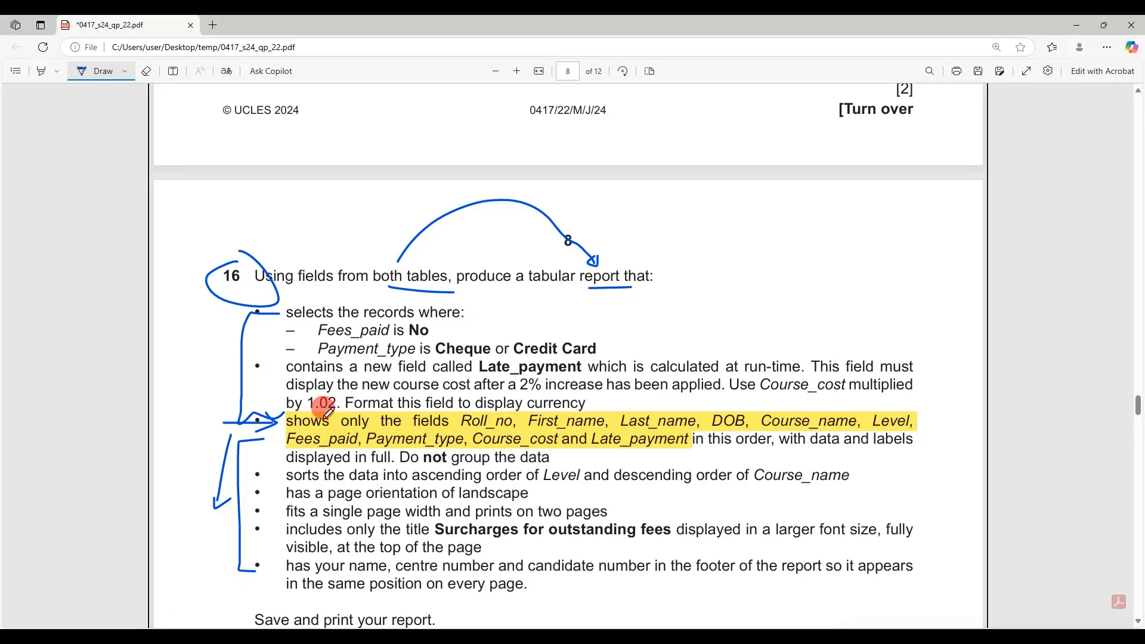
{"action": "left_click_drag", "start_coordinate": [275, 413], "coordinate": [302, 441]}
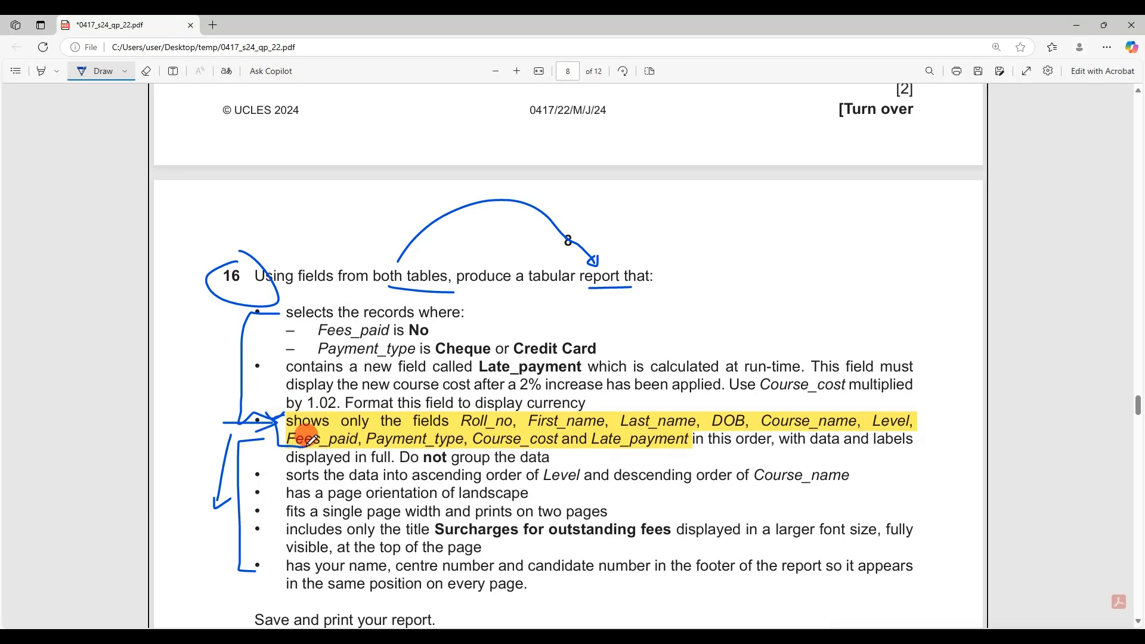
{"action": "left_click", "coordinate": [230, 637]}
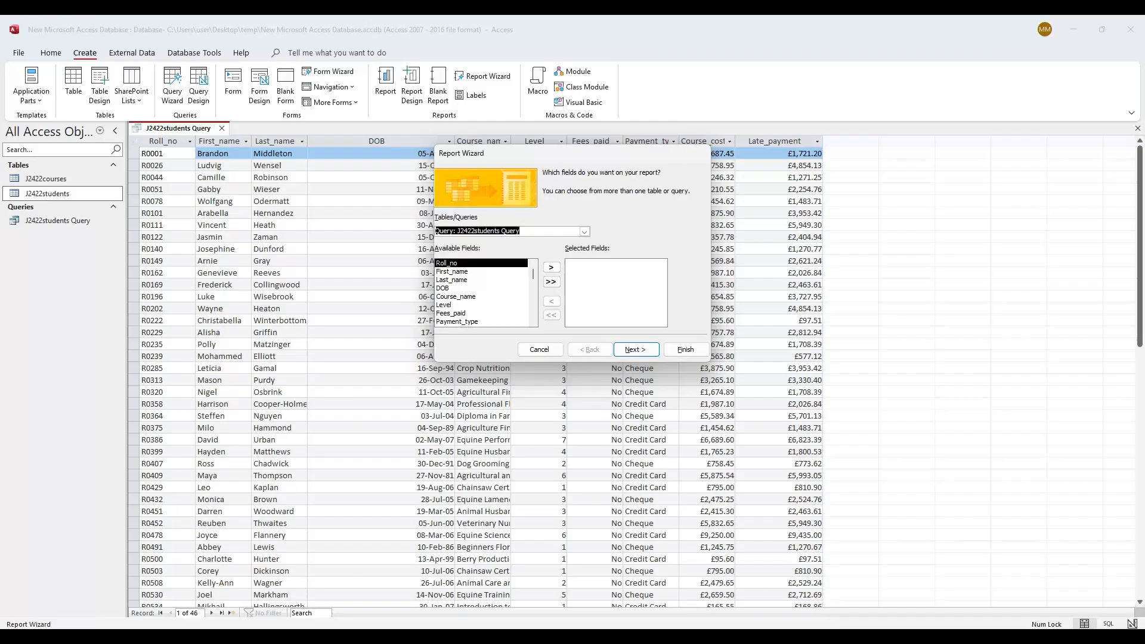
{"action": "left_click", "coordinate": [550, 281]}
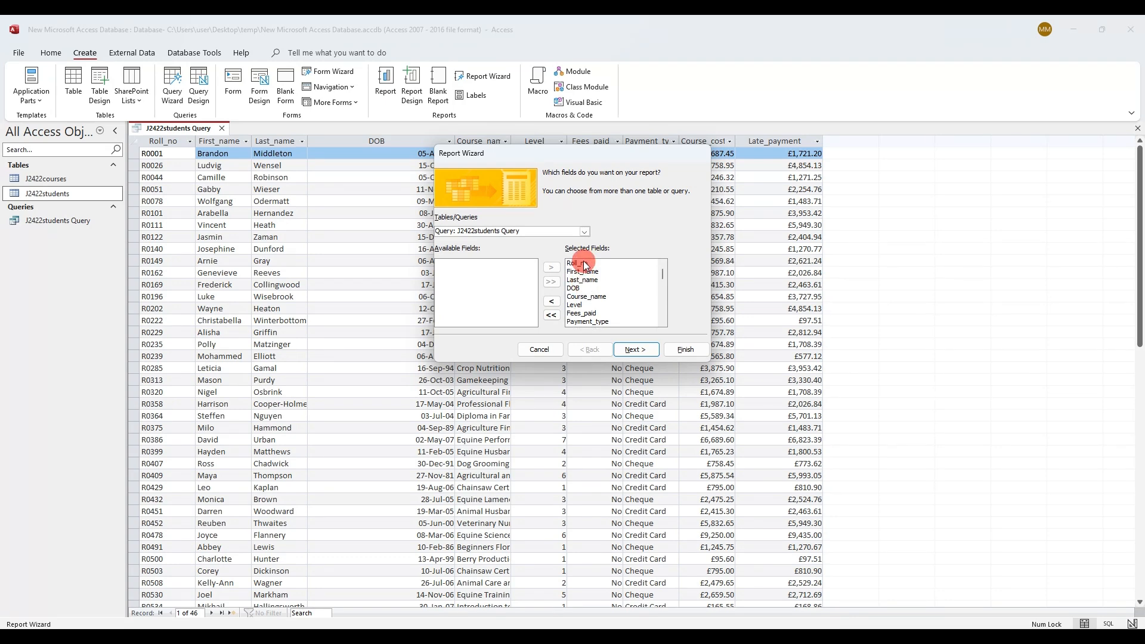
{"action": "left_click", "coordinate": [638, 351]}
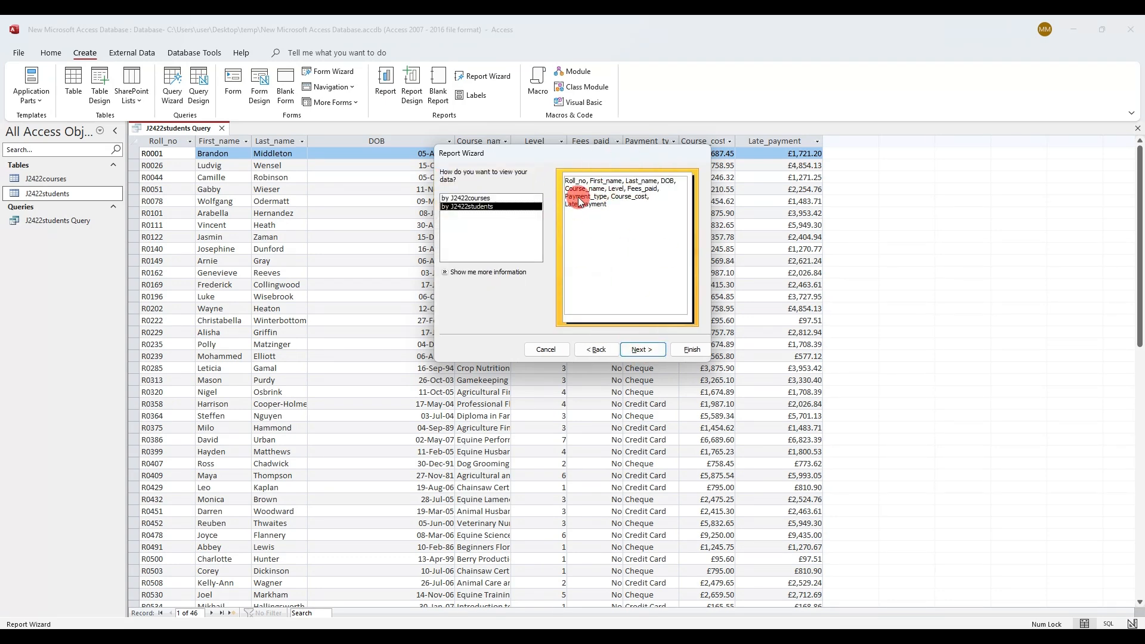
Keep viewing by J2422students with no grouping and advance to grouping levels
{"action": "left_click", "coordinate": [173, 636]}
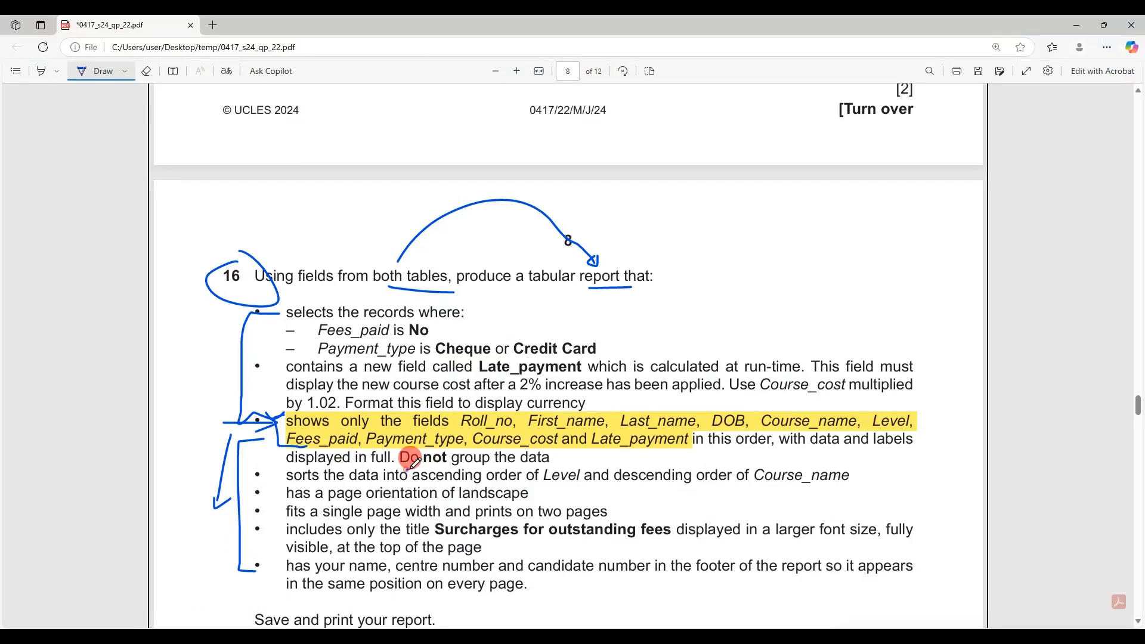
{"action": "left_click_drag", "start_coordinate": [407, 471], "coordinate": [486, 463]}
{"action": "key", "text": "alt+Tab"}
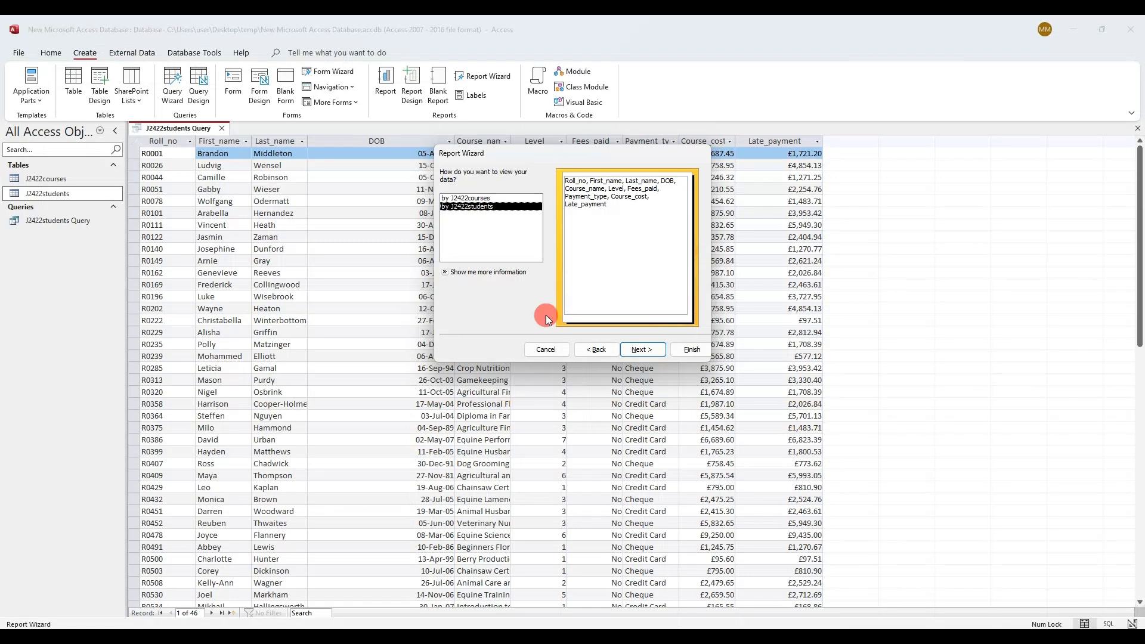
{"action": "left_click", "coordinate": [517, 198]}
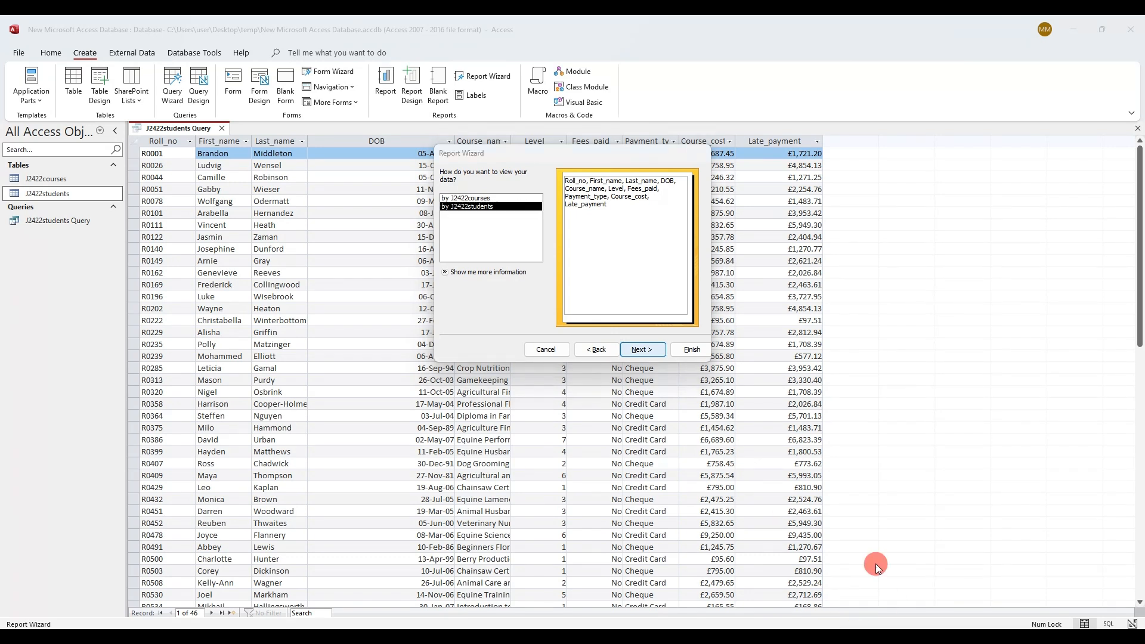
{"action": "left_click", "coordinate": [643, 350]}
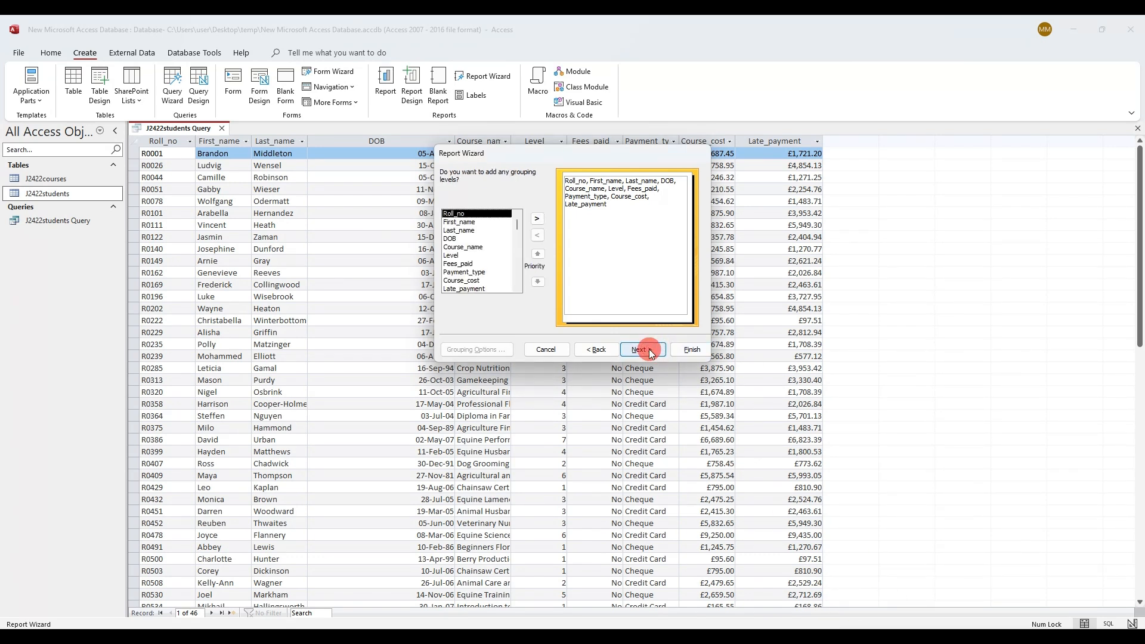
Skip grouping and sort order, underlining the Level, Course_name and landscape requirements on the paper
{"action": "left_click", "coordinate": [649, 349]}
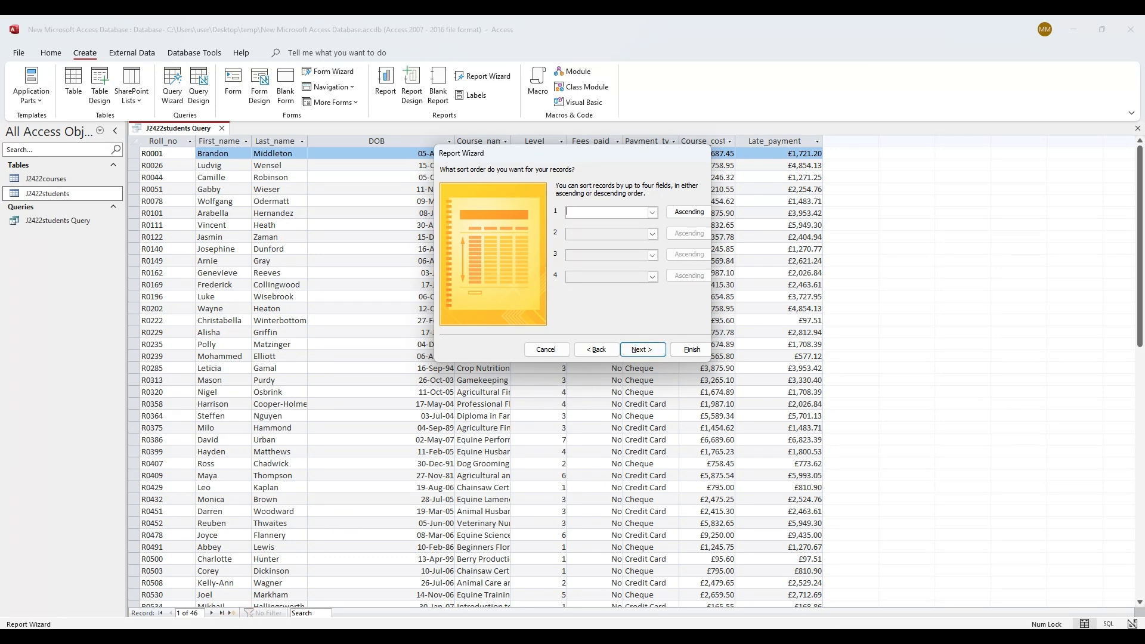
{"action": "key", "text": "alt+Tab"}
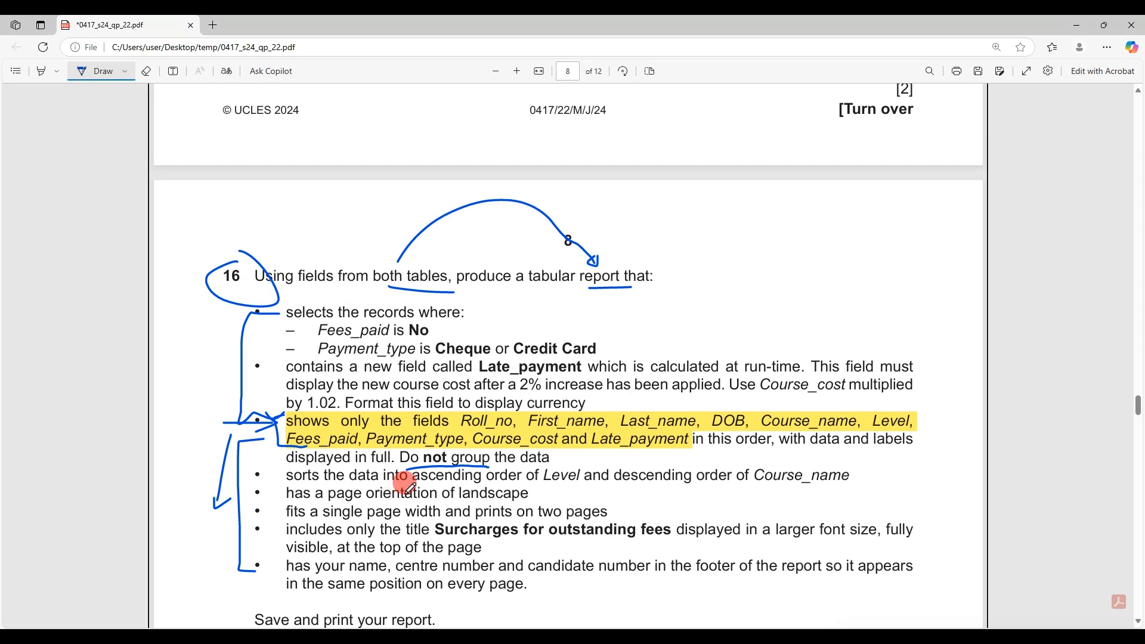
{"action": "left_click_drag", "start_coordinate": [543, 484], "coordinate": [587, 480]}
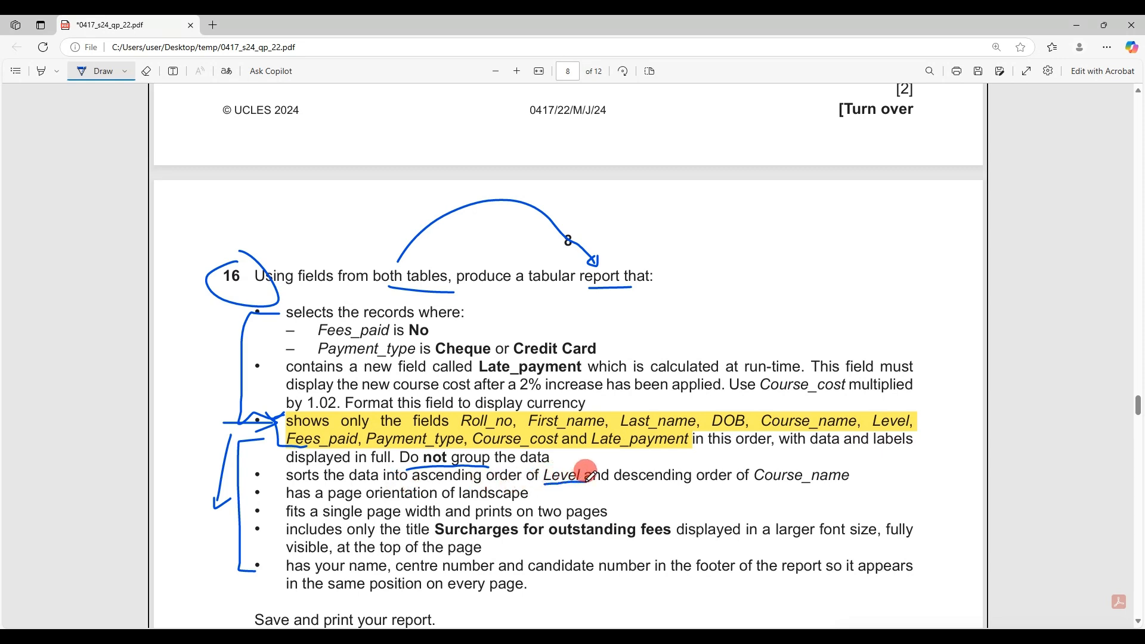
{"action": "left_click_drag", "start_coordinate": [755, 486], "coordinate": [829, 486]}
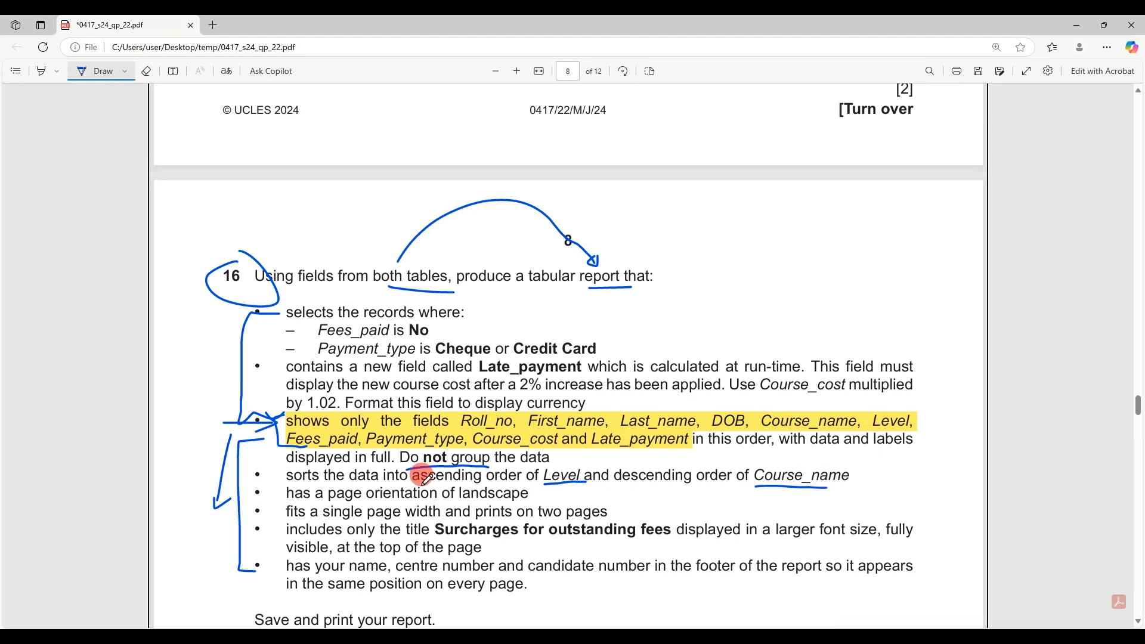
{"action": "mouse_move", "coordinate": [668, 469]}
{"action": "left_mouse_down"}
{"action": "mouse_move", "coordinate": [741, 460]}
{"action": "mouse_move", "coordinate": [669, 470]}
{"action": "mouse_move", "coordinate": [684, 467]}
{"action": "left_mouse_up"}
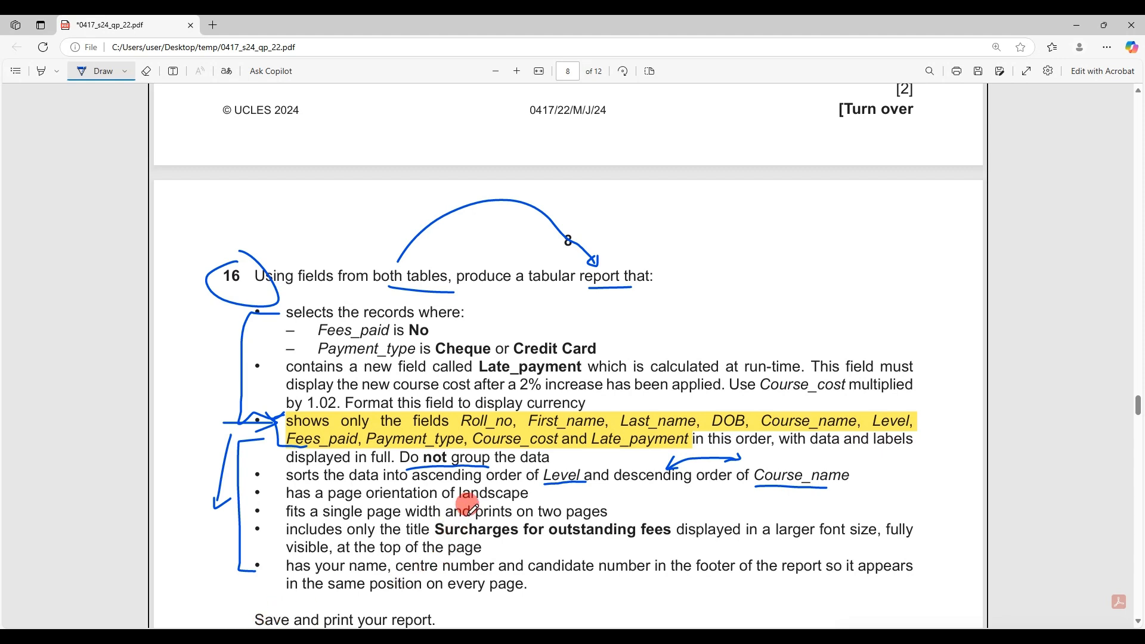
{"action": "left_click_drag", "start_coordinate": [461, 503], "coordinate": [525, 502]}
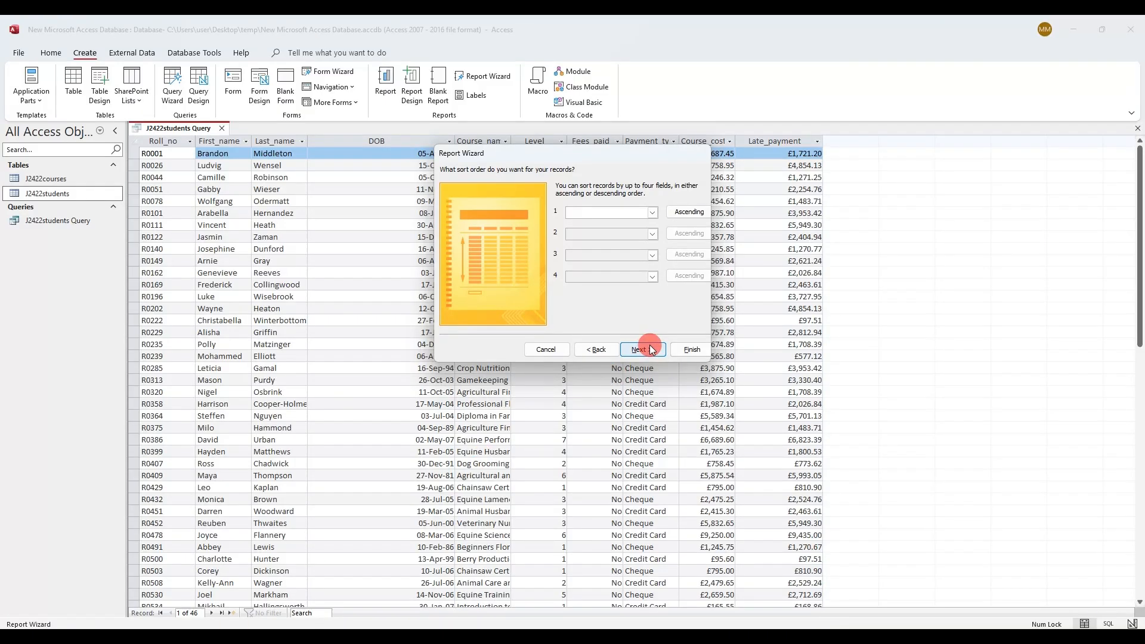
{"action": "left_click", "coordinate": [649, 349]}
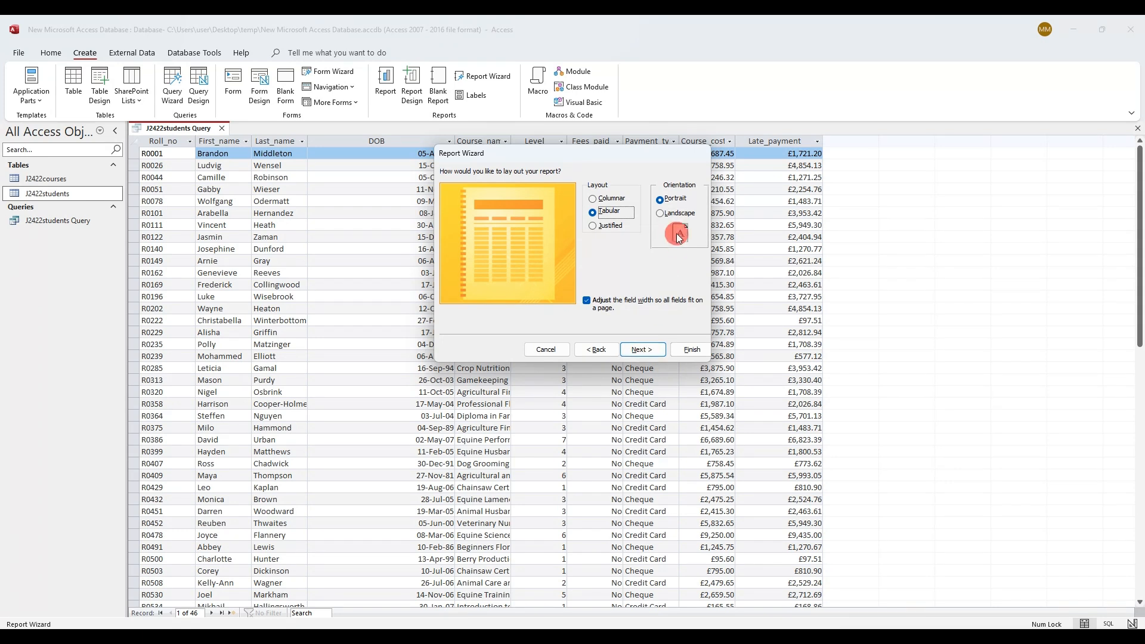
Make the report landscape, title it 'Surcharges for outstanding fees', finish, and open Layout View
{"action": "left_click", "coordinate": [661, 213]}
{"action": "left_click", "coordinate": [640, 351]}
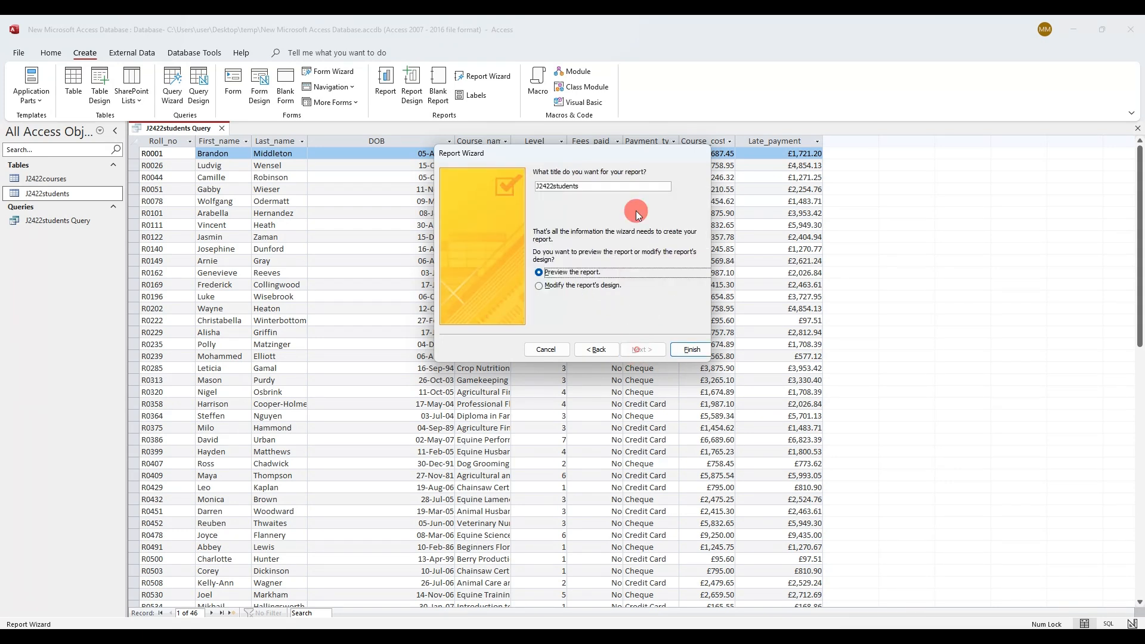
{"action": "double_click", "coordinate": [566, 186]}
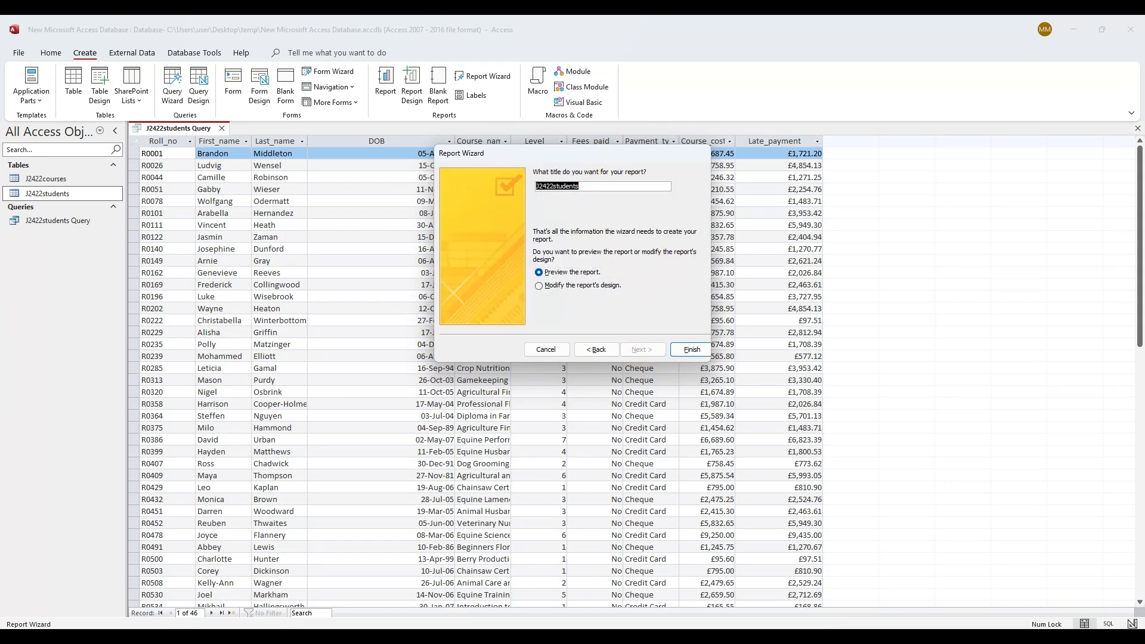
{"action": "key", "text": "alt+Tab"}
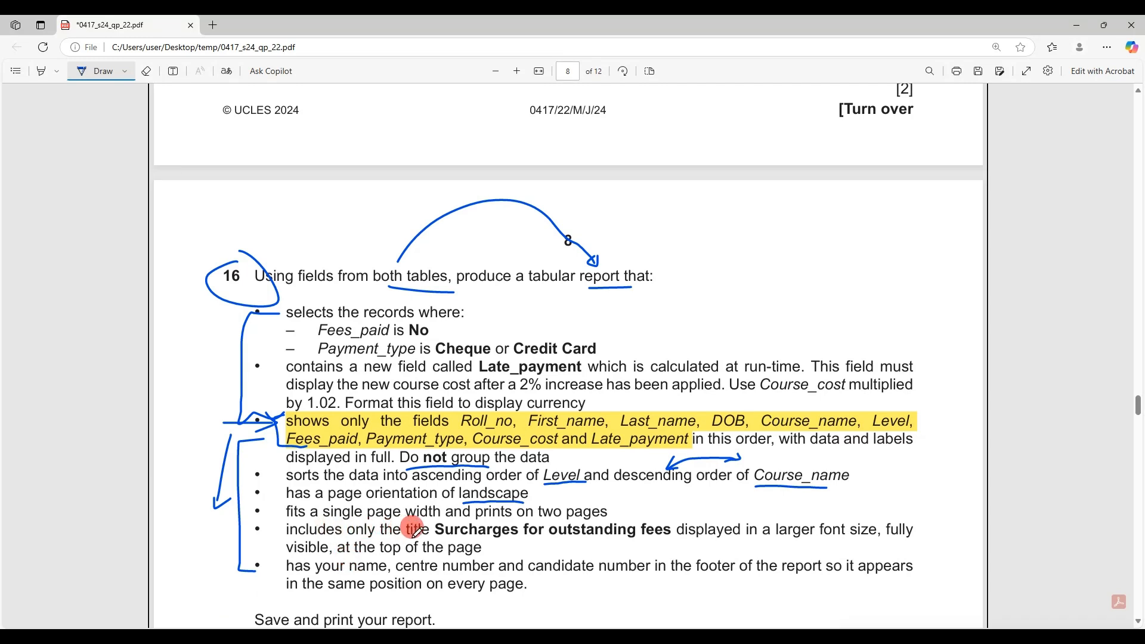
{"action": "left_click", "coordinate": [59, 63]}
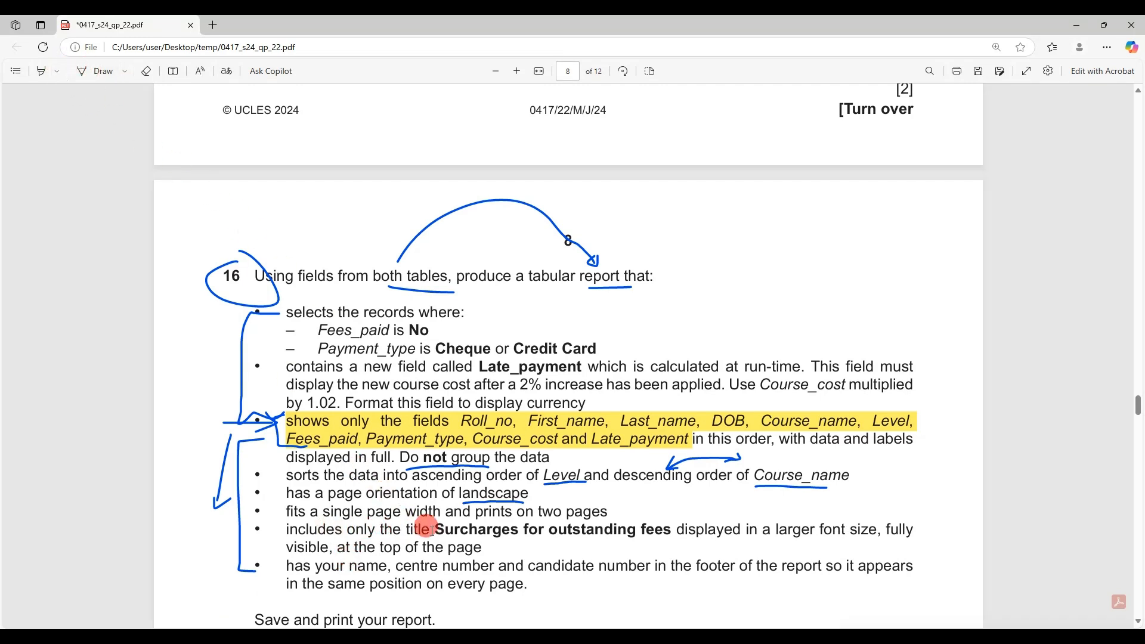
{"action": "left_click_drag", "start_coordinate": [436, 529], "coordinate": [674, 524]}
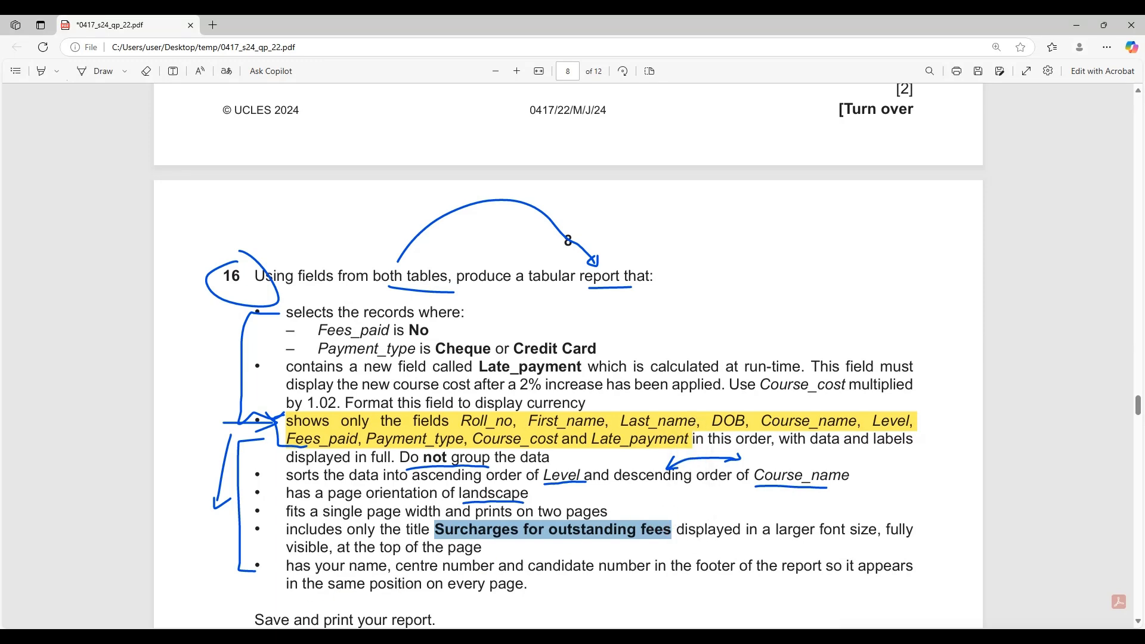
{"action": "key", "text": "alt+Tab"}
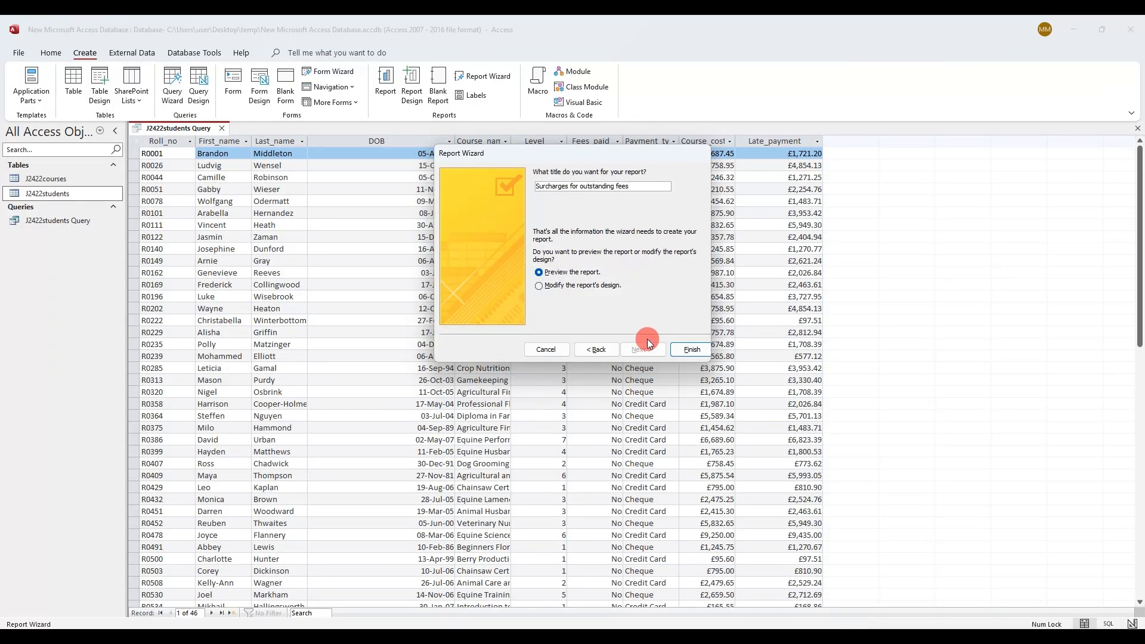
{"action": "left_click", "coordinate": [677, 349]}
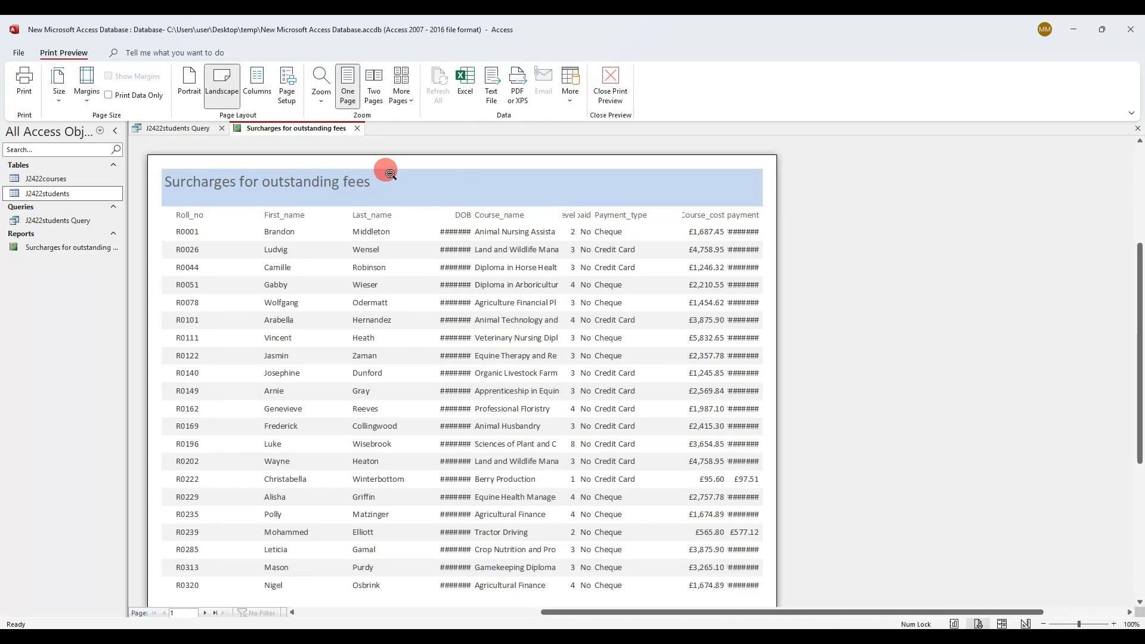
{"action": "right_click", "coordinate": [303, 128]}
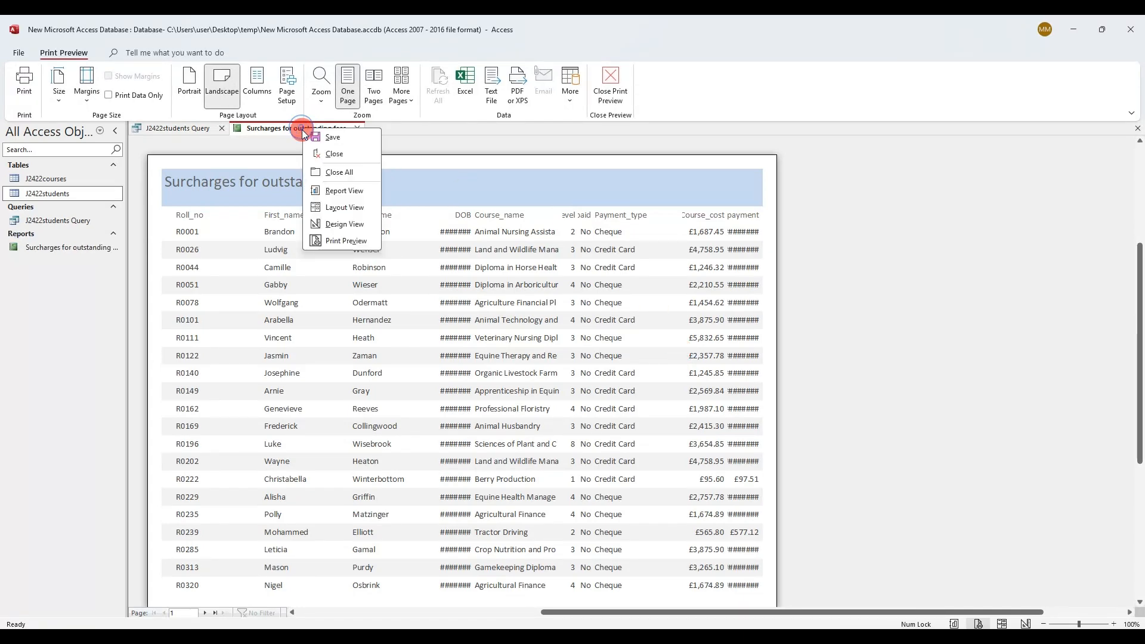
{"action": "left_click", "coordinate": [334, 209]}
Nudge the First_name and Last_name columns left to close the gaps
{"action": "left_click", "coordinate": [434, 212]}
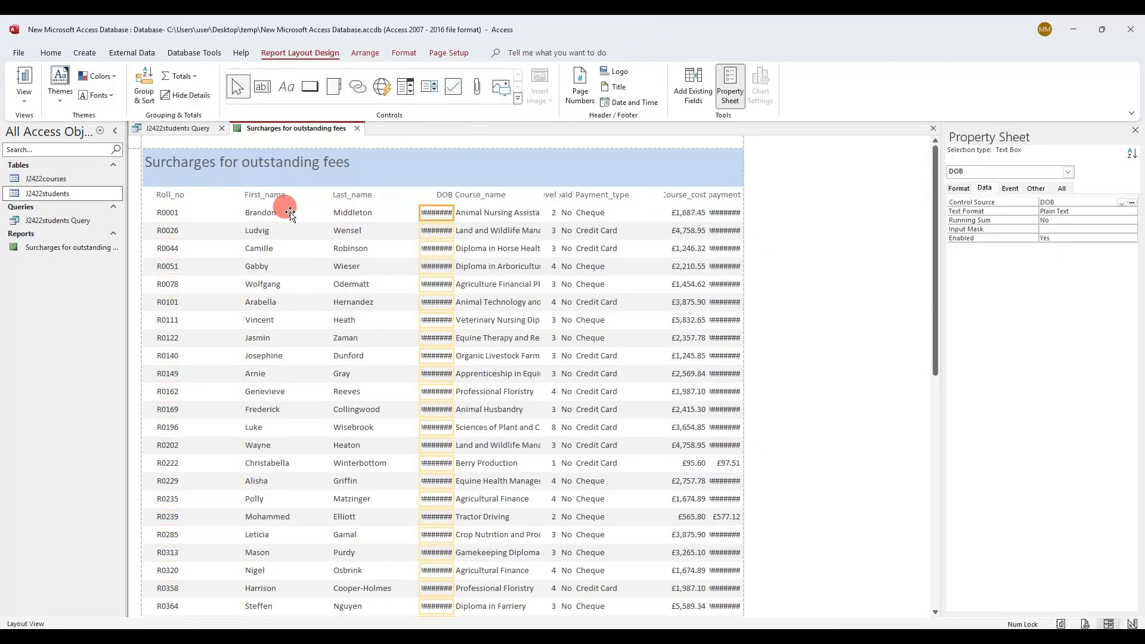
{"action": "left_click", "coordinate": [264, 198]}
{"action": "left_click", "coordinate": [266, 215], "text": "ctrl"}
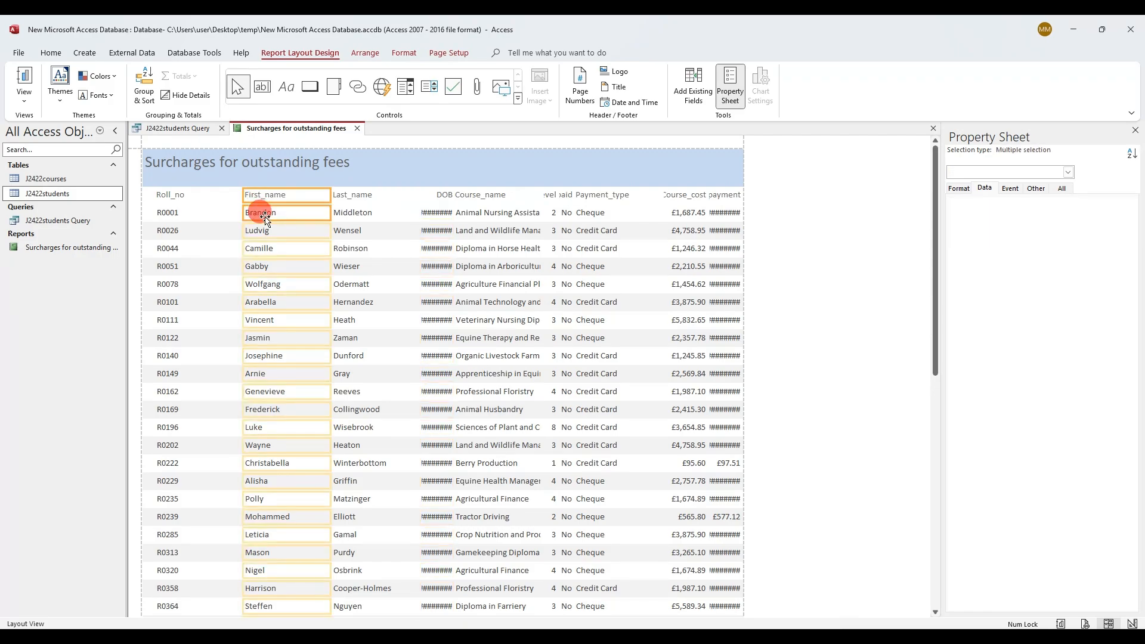
{"action": "key", "text": "Left"}
{"action": "key", "text": "Left"}
{"action": "key", "text": "Left"}
{"action": "key", "text": "Left"}
{"action": "key", "text": "Left"}
{"action": "key", "text": "Left"}
{"action": "key", "text": "Left"}
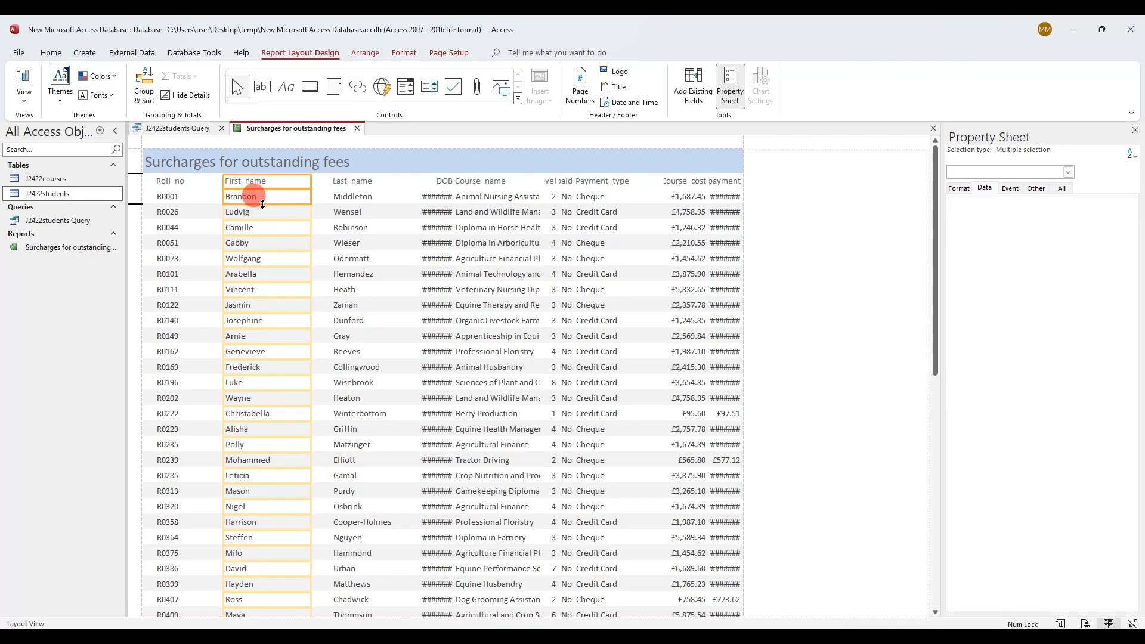
{"action": "key", "text": "Left"}
{"action": "key", "text": "Left"}
{"action": "key", "text": "Left"}
{"action": "key", "text": "Left"}
{"action": "key", "text": "Left"}
{"action": "key", "text": "Left"}
{"action": "key", "text": "Left"}
{"action": "key", "text": "Left"}
{"action": "key", "text": "Left"}
{"action": "key", "text": "Left"}
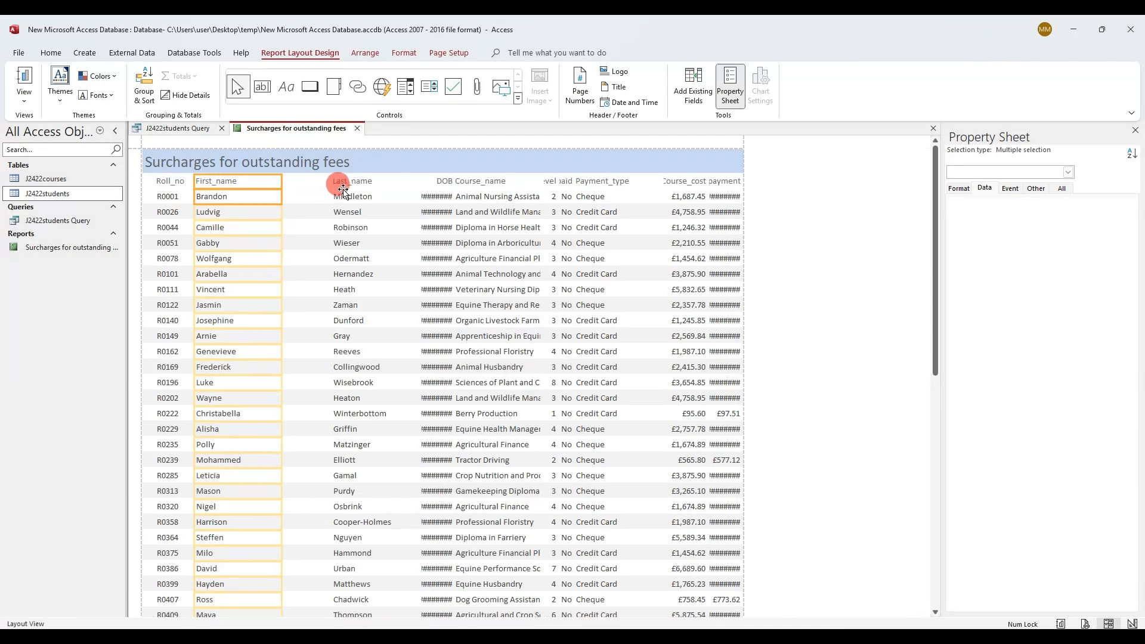
{"action": "left_click", "coordinate": [343, 188]}
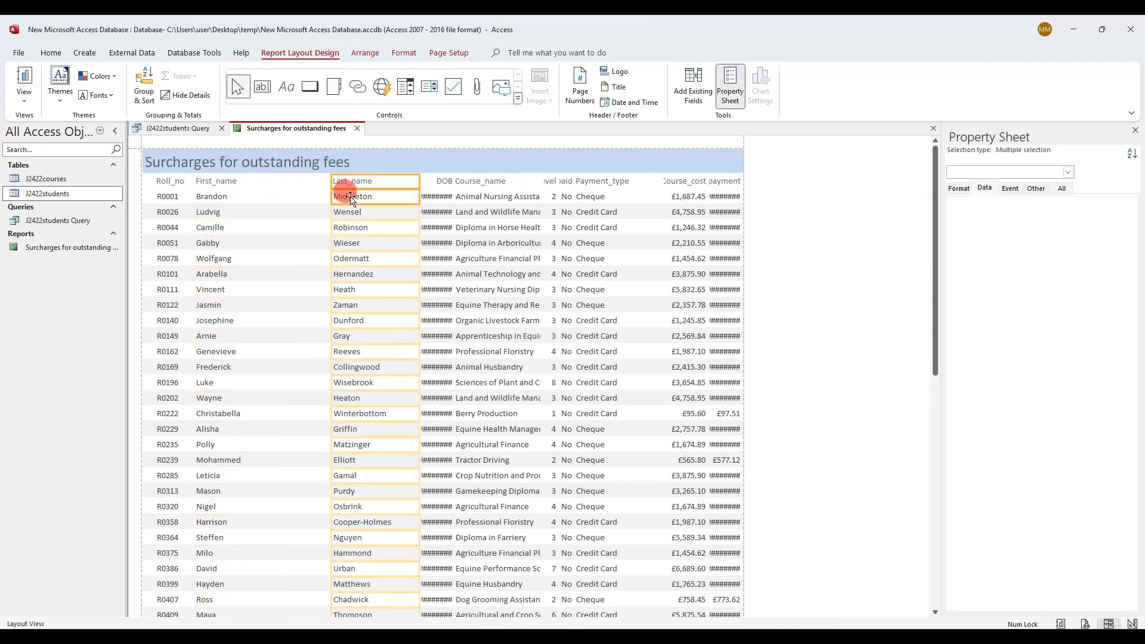
{"action": "left_click", "coordinate": [351, 197], "text": "ctrl"}
{"action": "key", "text": "Left"}
{"action": "key", "text": "Left"}
{"action": "key", "text": "Left"}
{"action": "key", "text": "Left"}
{"action": "key", "text": "Left"}
{"action": "key", "text": "Left"}
{"action": "key", "text": "Left"}
{"action": "key", "text": "Left"}
{"action": "key", "text": "Left"}
{"action": "key", "text": "Left"}
{"action": "key", "text": "Left"}
{"action": "key", "text": "Left"}
{"action": "key", "text": "Left"}
{"action": "key", "text": "Left"}
{"action": "key", "text": "Left"}
{"action": "key", "text": "Left"}
{"action": "key", "text": "Left"}
{"action": "key", "text": "Left"}
{"action": "key", "text": "Left"}
{"action": "key", "text": "Left"}
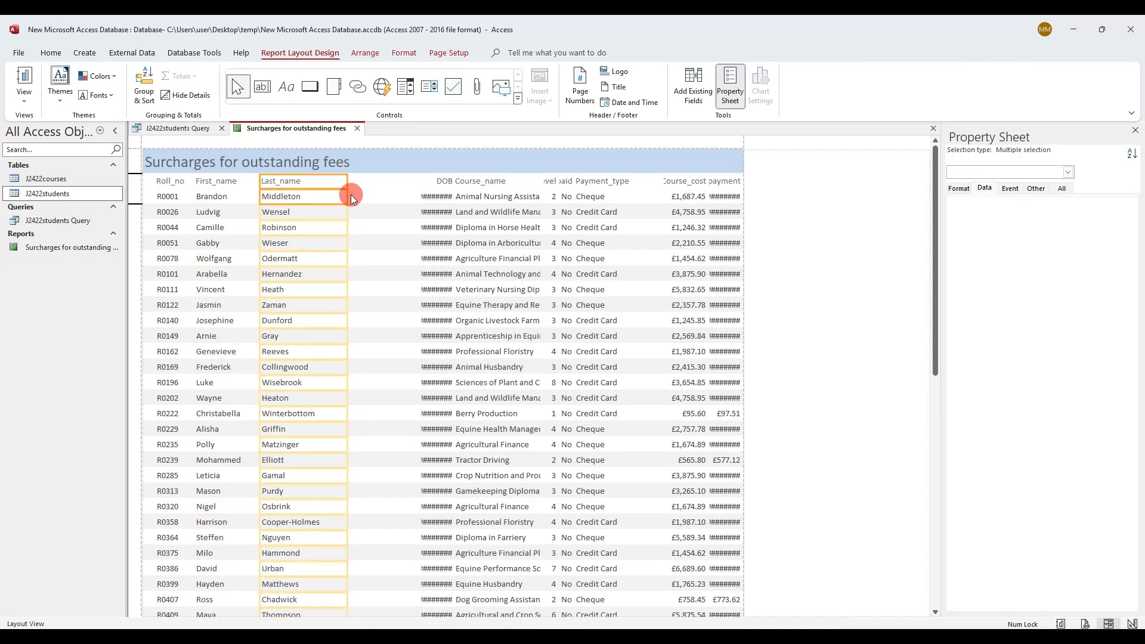
Widen the DOB column and shift the Course_name and Level labels so every date displays
{"action": "left_click", "coordinate": [438, 197]}
{"action": "left_click_drag", "start_coordinate": [419, 197], "coordinate": [315, 197]}
{"action": "left_click", "coordinate": [446, 200]}
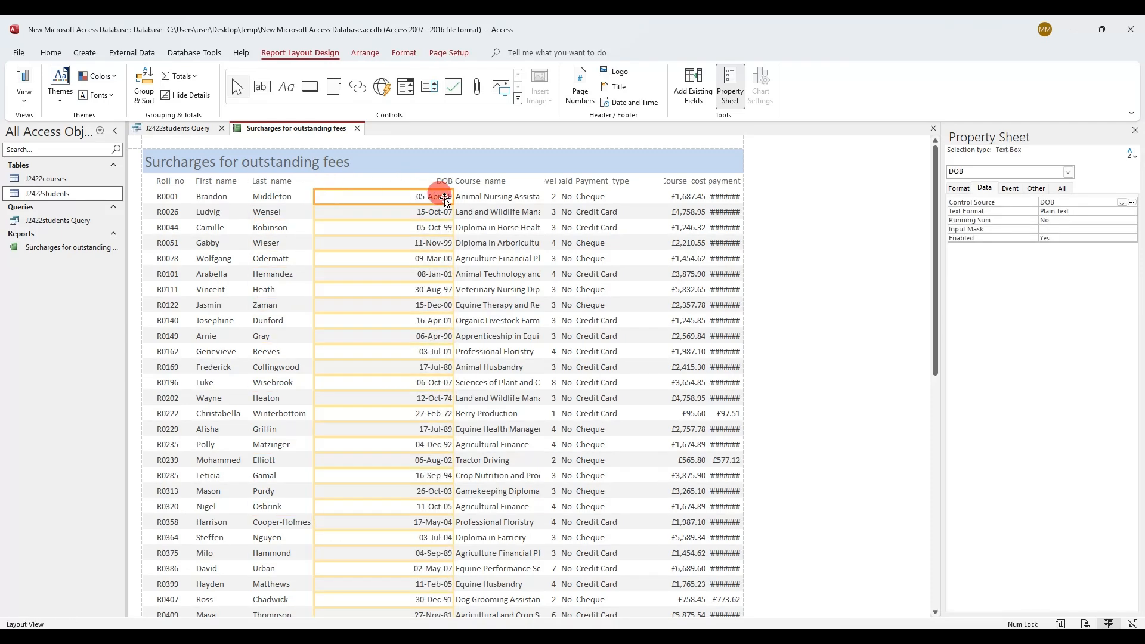
{"action": "left_click_drag", "start_coordinate": [453, 195], "coordinate": [354, 179]}
{"action": "left_click", "coordinate": [438, 182]}
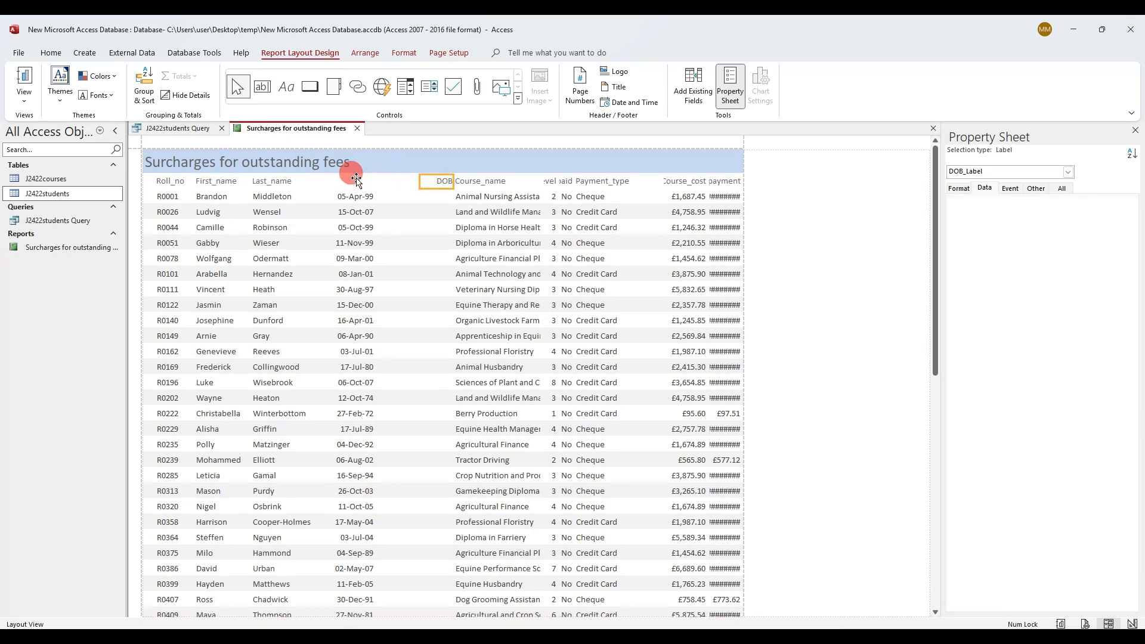
{"action": "left_click_drag", "start_coordinate": [467, 182], "coordinate": [424, 194]}
{"action": "left_click", "coordinate": [463, 194]}
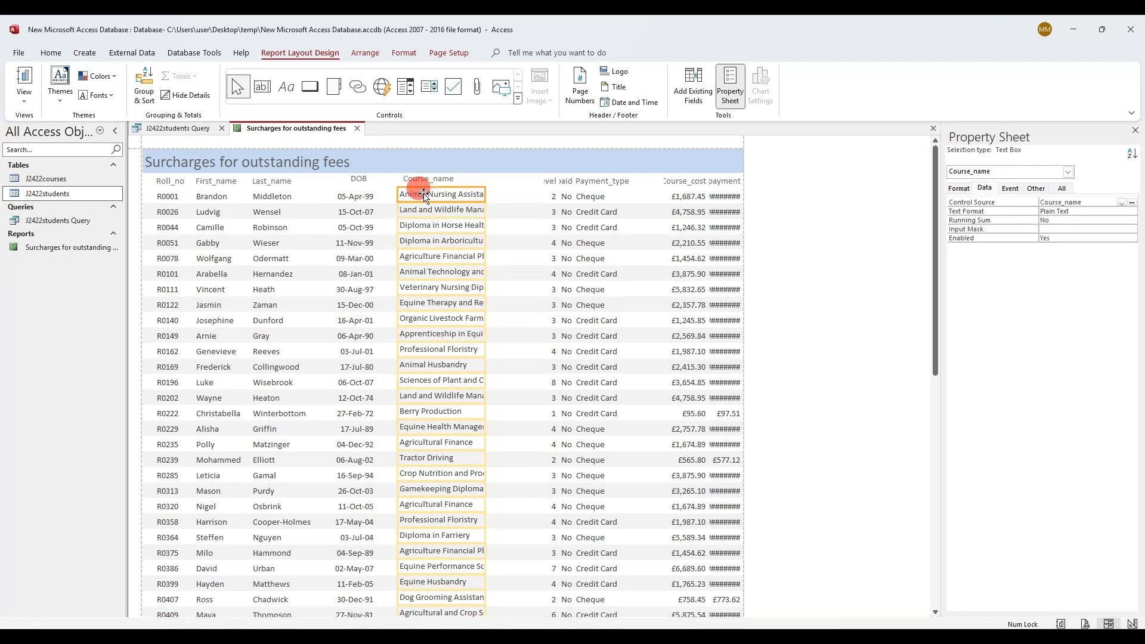
{"action": "left_click", "coordinate": [435, 180]}
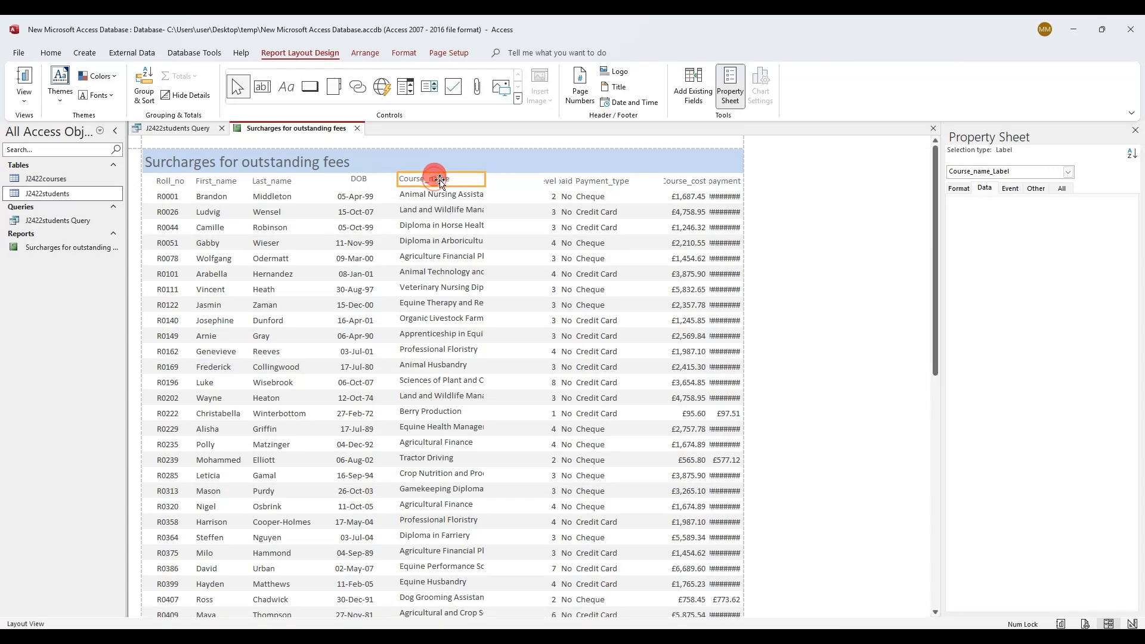
{"action": "left_click", "coordinate": [545, 181]}
{"action": "left_click_drag", "start_coordinate": [532, 180], "coordinate": [524, 181]}
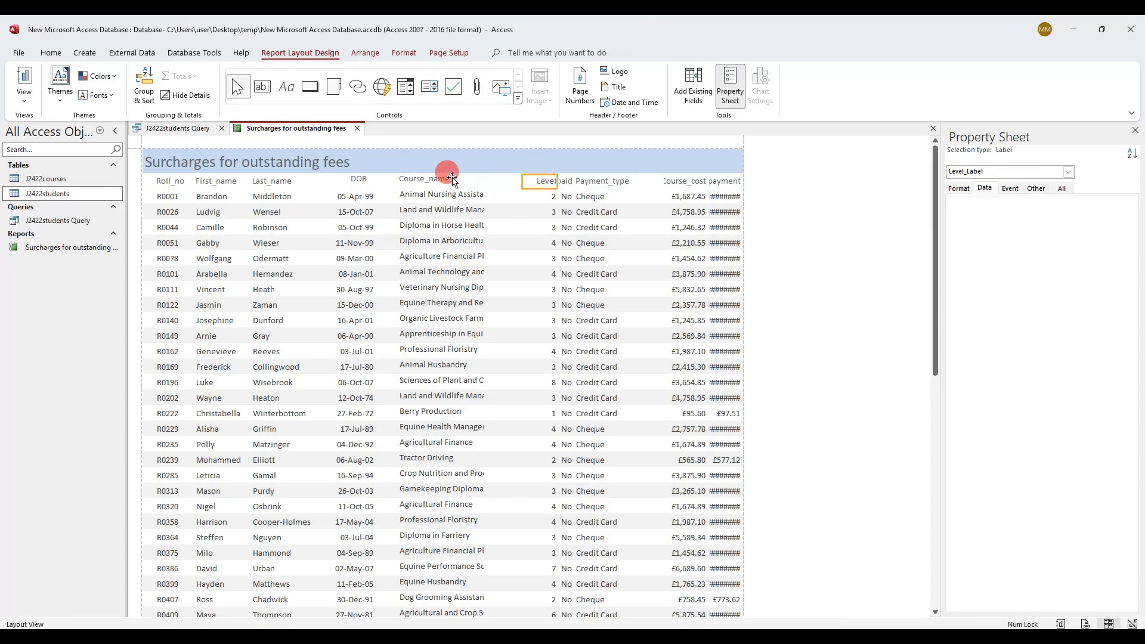
{"action": "left_click_drag", "start_coordinate": [439, 180], "coordinate": [382, 189]}
{"action": "left_click", "coordinate": [384, 179]}
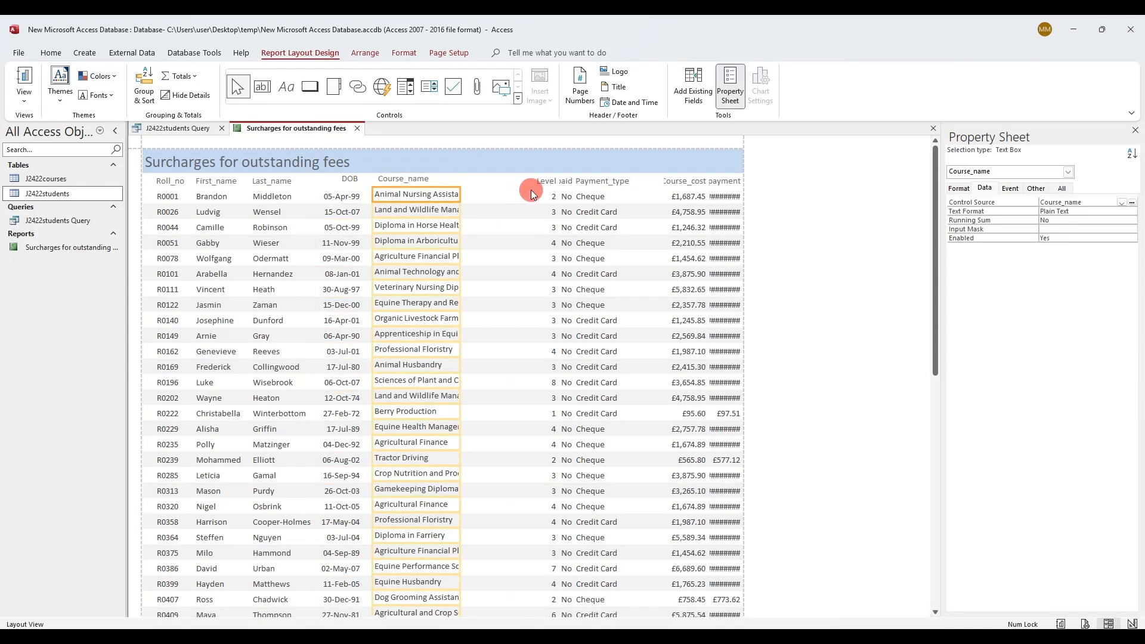
{"action": "left_click_drag", "start_coordinate": [539, 182], "coordinate": [486, 191]}
{"action": "left_click", "coordinate": [494, 178]}
{"action": "left_click", "coordinate": [549, 179]}
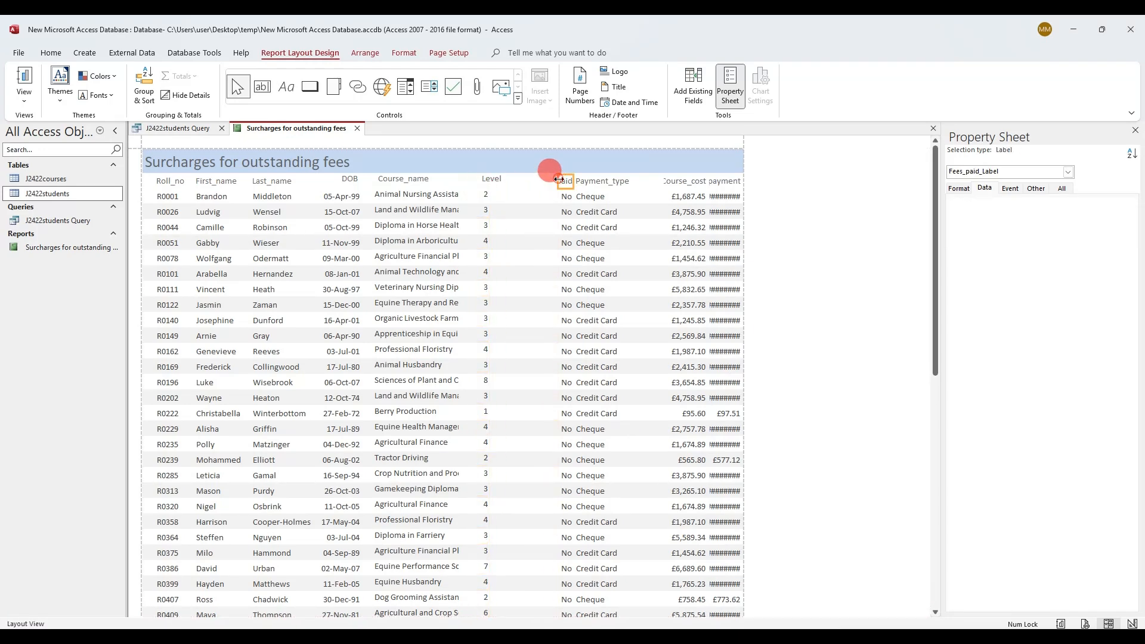
{"action": "left_click_drag", "start_coordinate": [557, 185], "coordinate": [577, 197]}
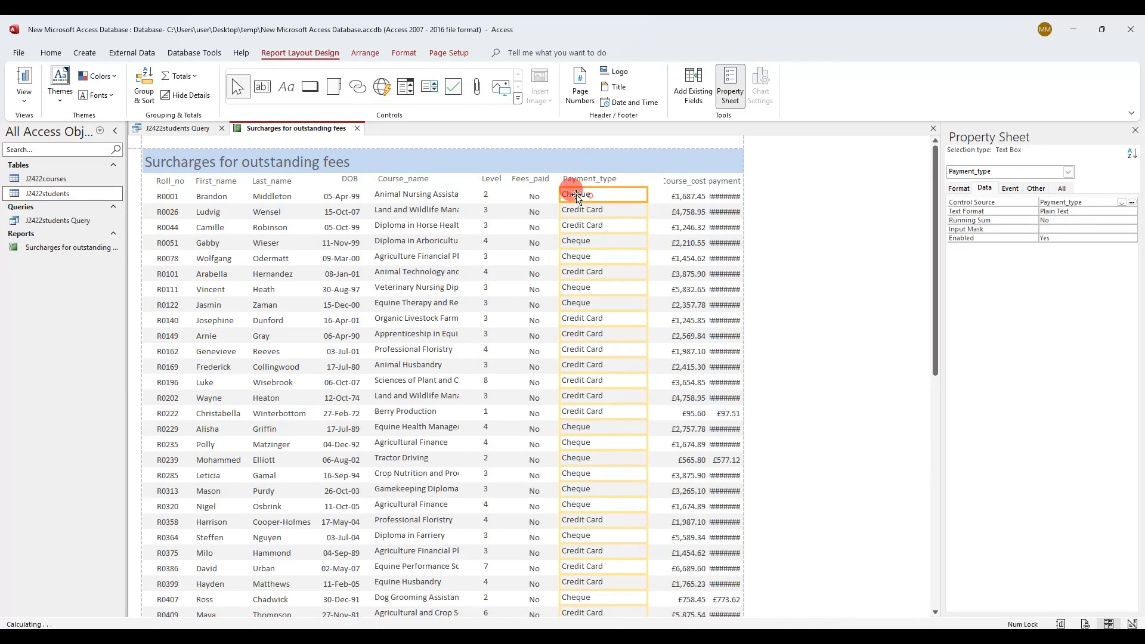
{"action": "left_click", "coordinate": [663, 179]}
{"action": "left_click_drag", "start_coordinate": [669, 182], "coordinate": [607, 183]}
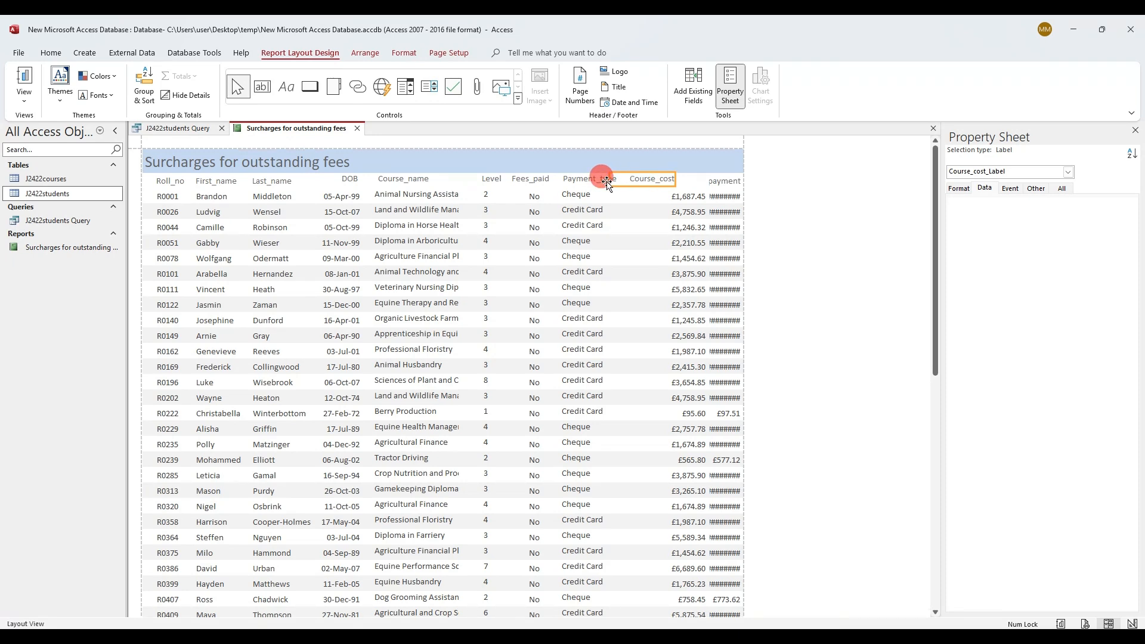
{"action": "left_click", "coordinate": [656, 194]}
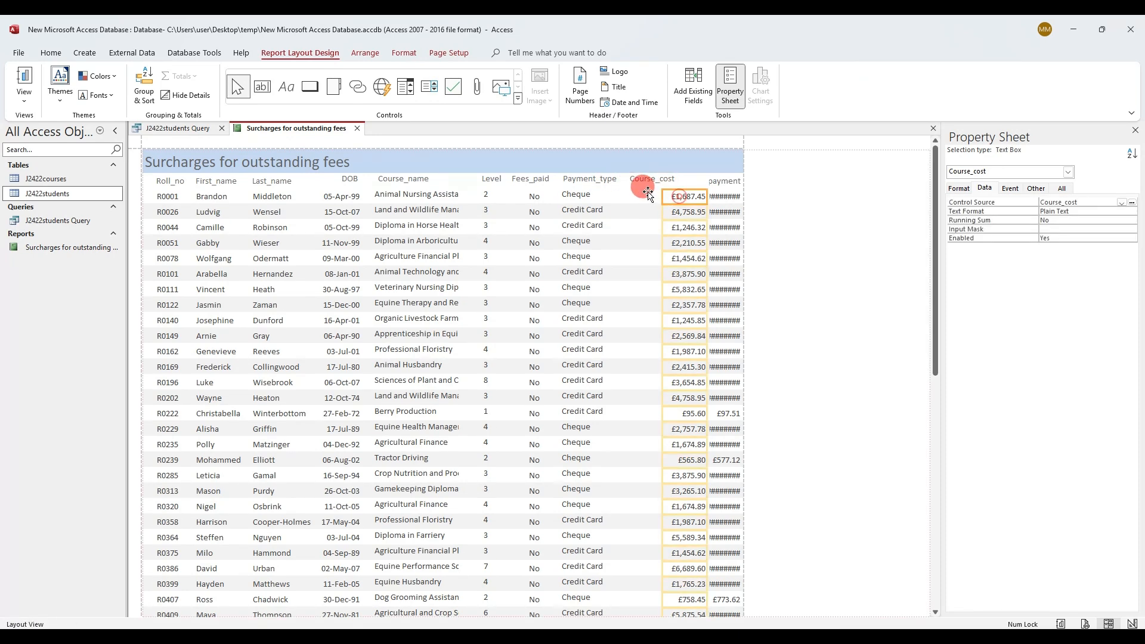
{"action": "left_click", "coordinate": [709, 181]}
{"action": "left_click_drag", "start_coordinate": [708, 180], "coordinate": [684, 197]}
{"action": "left_click", "coordinate": [706, 197]}
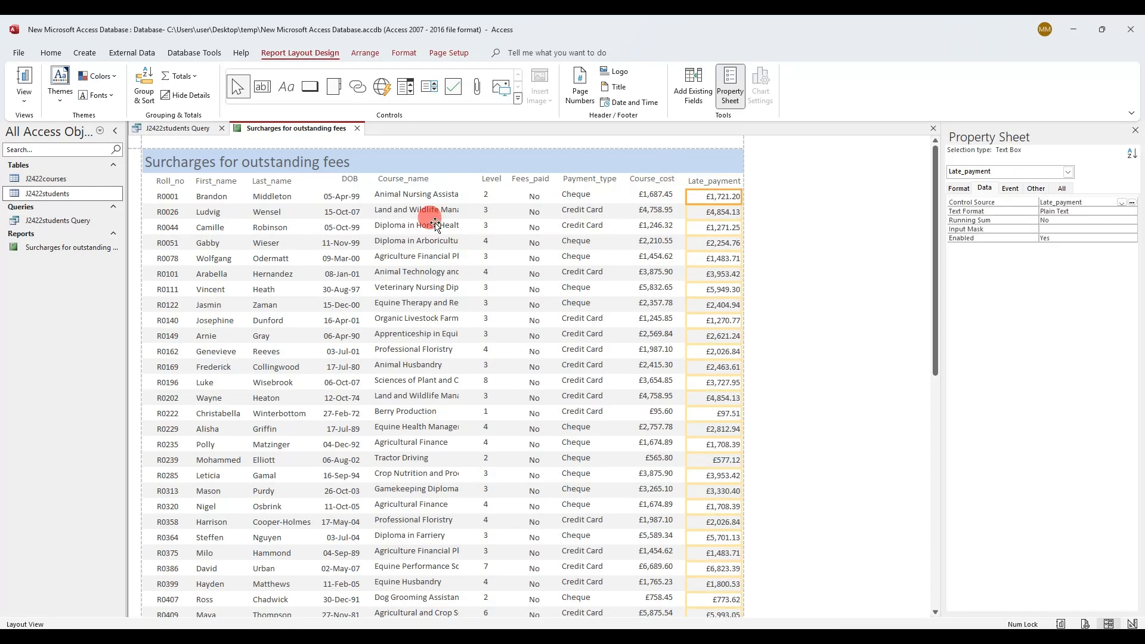
{"action": "left_click", "coordinate": [414, 179]}
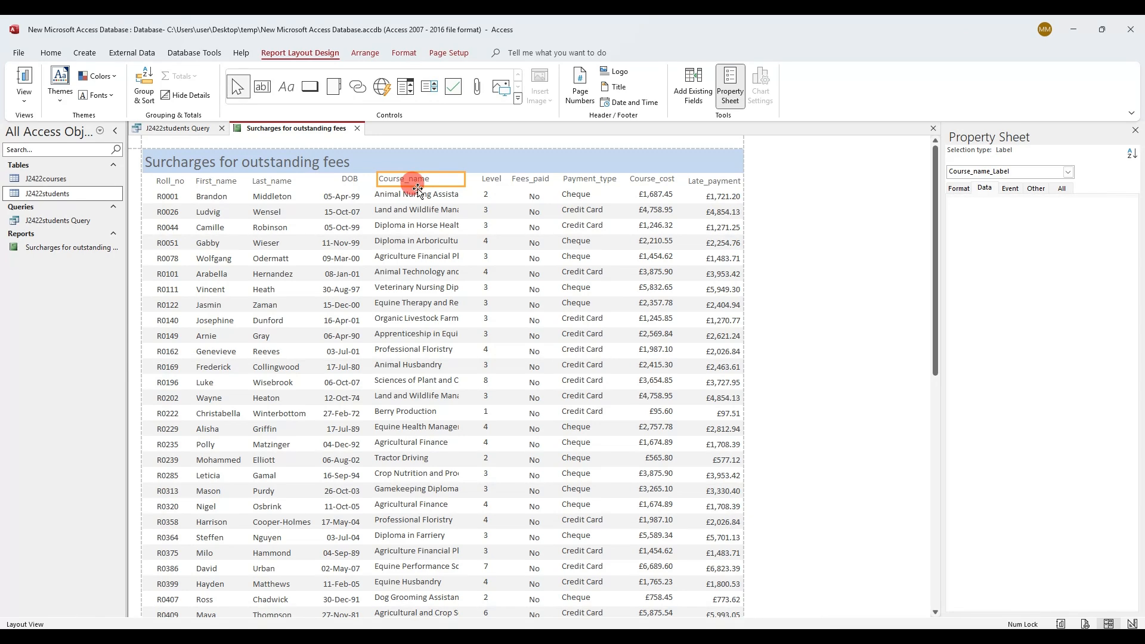
{"action": "left_click_drag", "start_coordinate": [418, 190], "coordinate": [176, 180]}
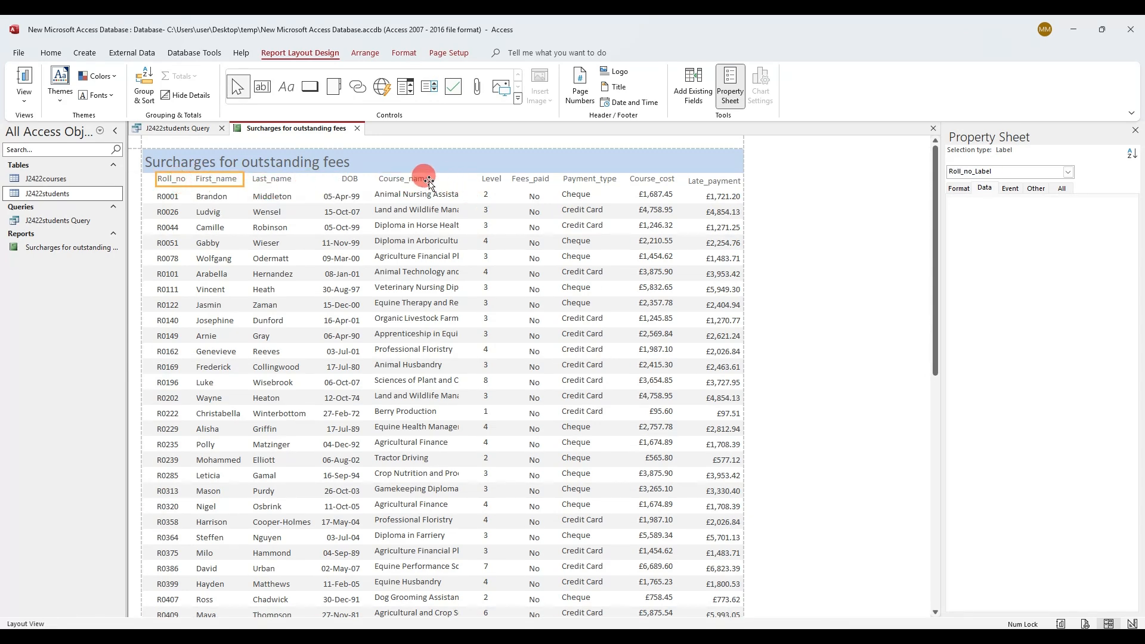
{"action": "left_click", "coordinate": [429, 182]}
{"action": "left_click", "coordinate": [489, 178]}
{"action": "left_click", "coordinate": [633, 186]}
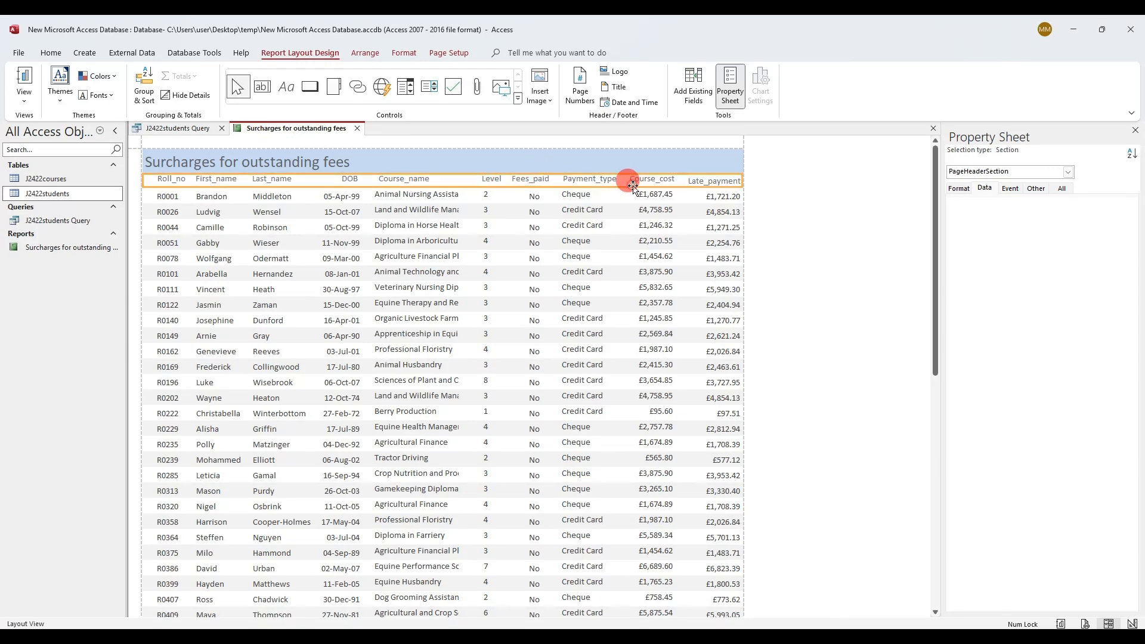
{"action": "left_click", "coordinate": [442, 194]}
{"action": "left_click", "coordinate": [631, 206]}
{"action": "left_click", "coordinate": [707, 181]}
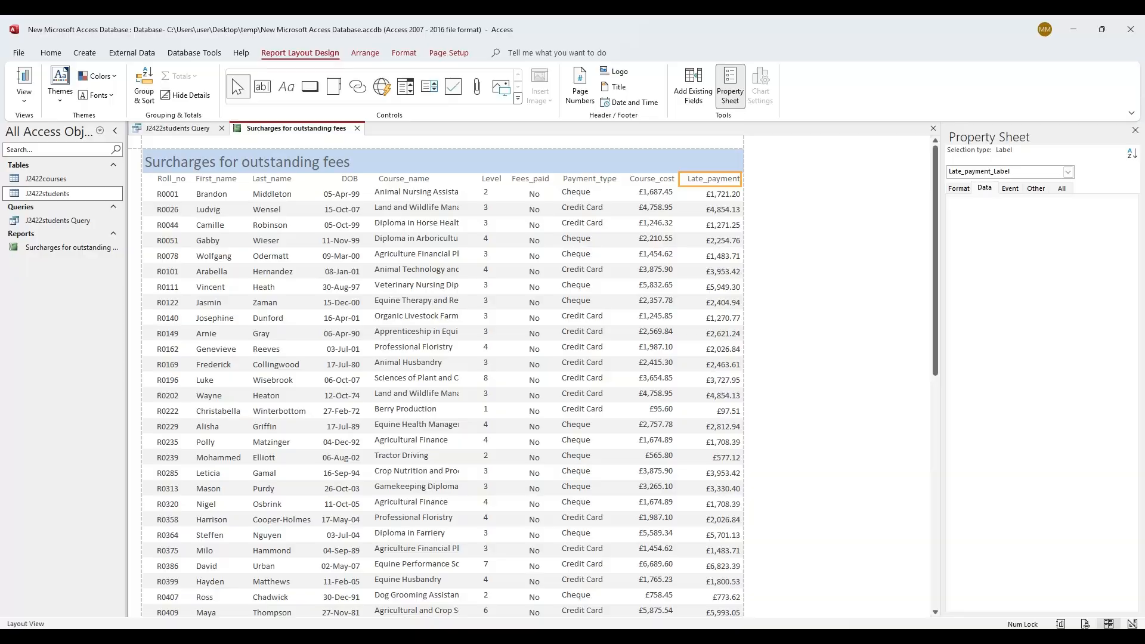
{"action": "key", "text": "alt+Tab"}
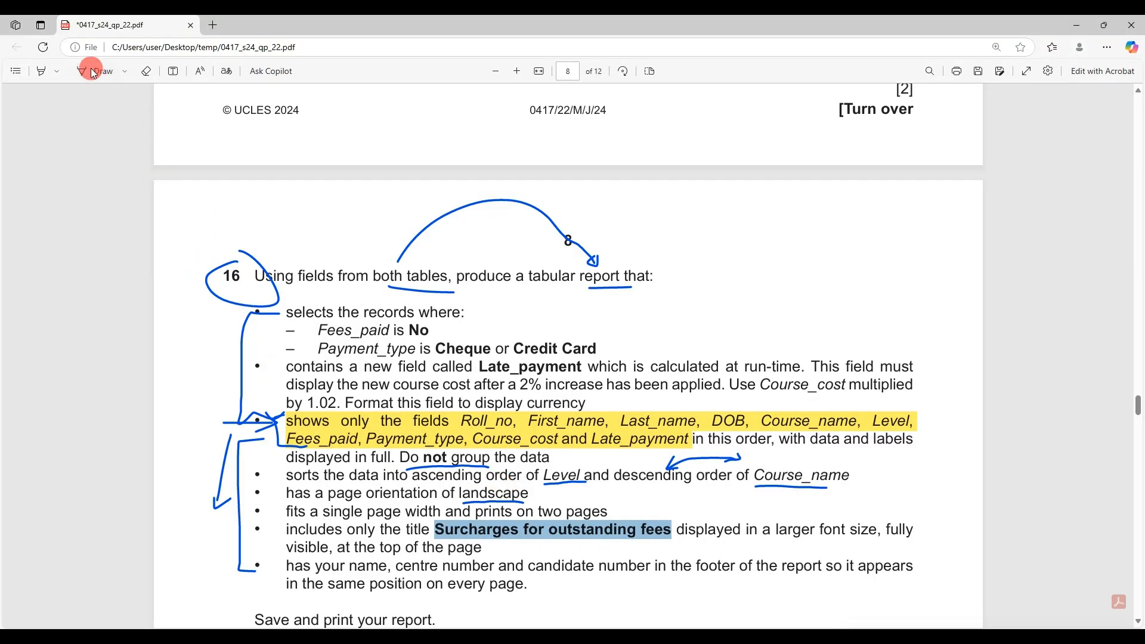
Highlight the 'sorts the data' bullet (Level ascending, Course_name descending) in yellow
{"action": "left_click", "coordinate": [43, 71]}
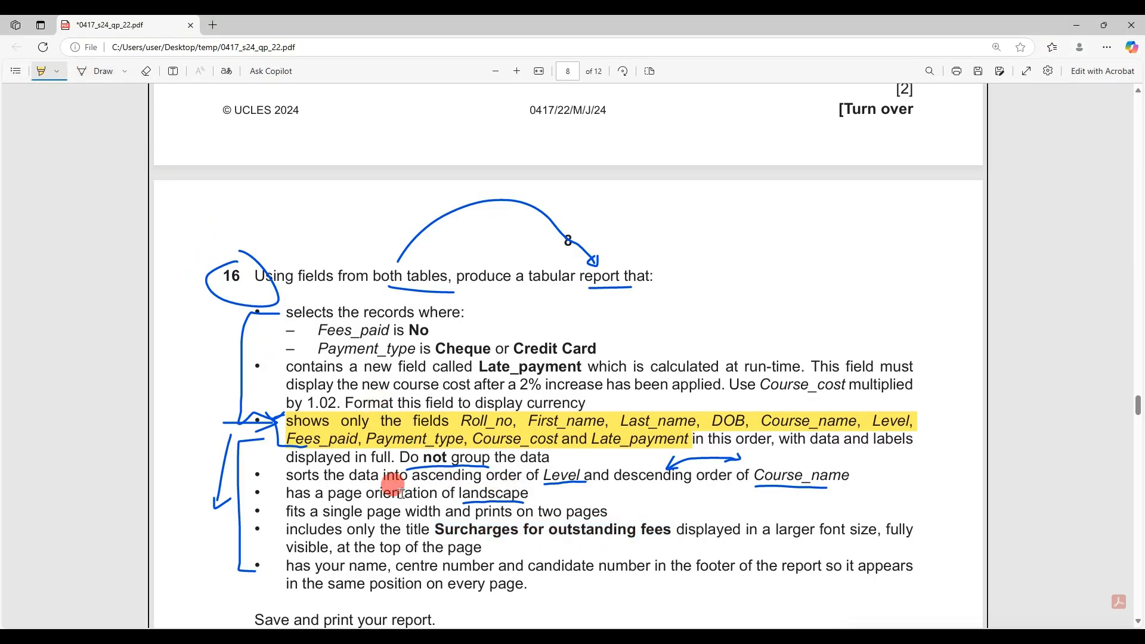
{"action": "mouse_move", "coordinate": [295, 477]}
{"action": "left_mouse_down"}
{"action": "mouse_move", "coordinate": [761, 490]}
{"action": "mouse_move", "coordinate": [850, 480]}
{"action": "left_mouse_up"}
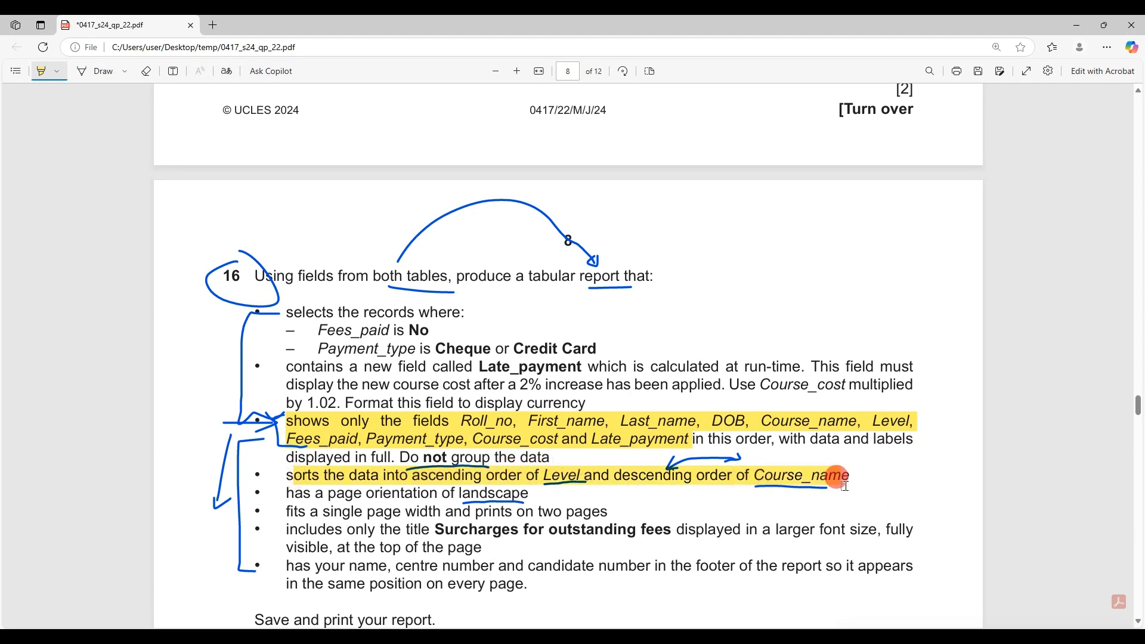
{"action": "left_click", "coordinate": [351, 636]}
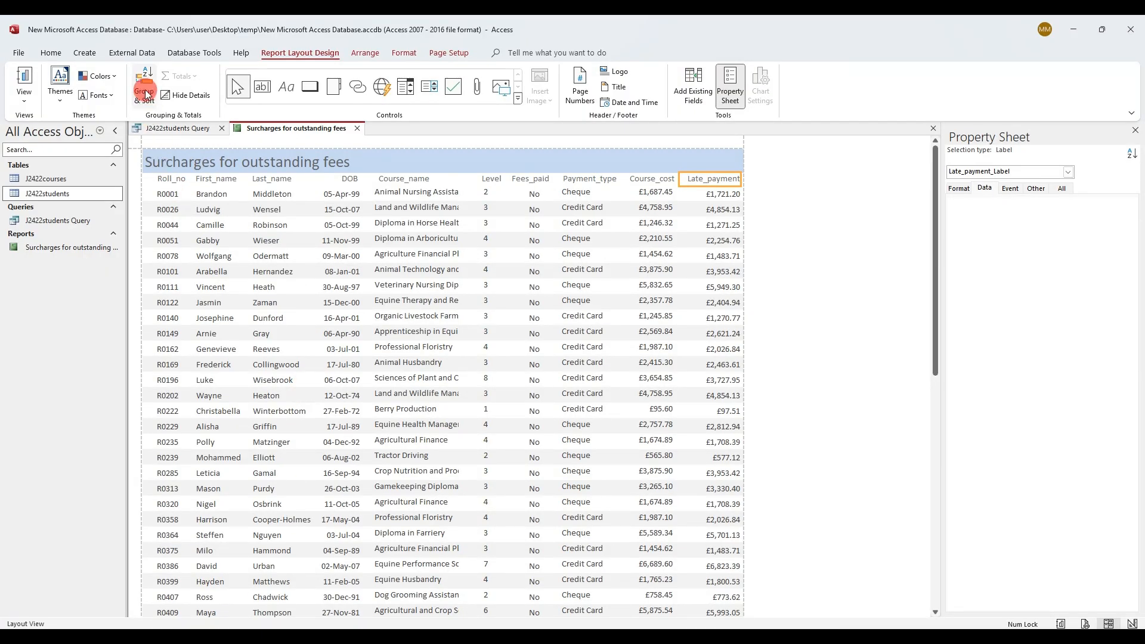
Open Group & Sort and add a sort on Level, smallest to largest
{"action": "left_click", "coordinate": [144, 92]}
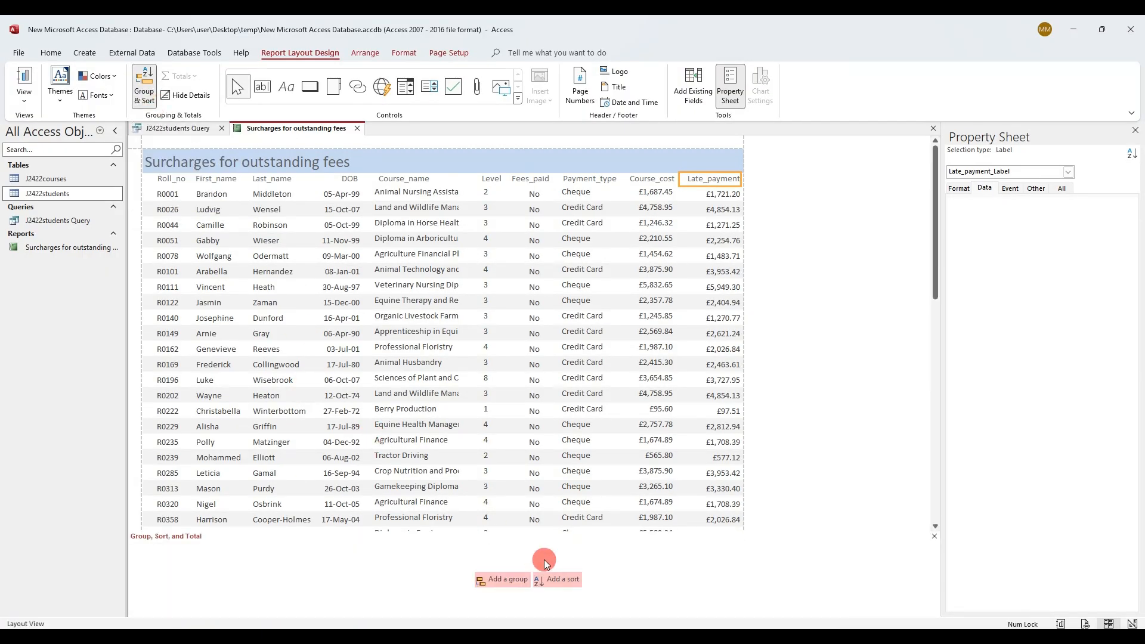
{"action": "left_click", "coordinate": [568, 584]}
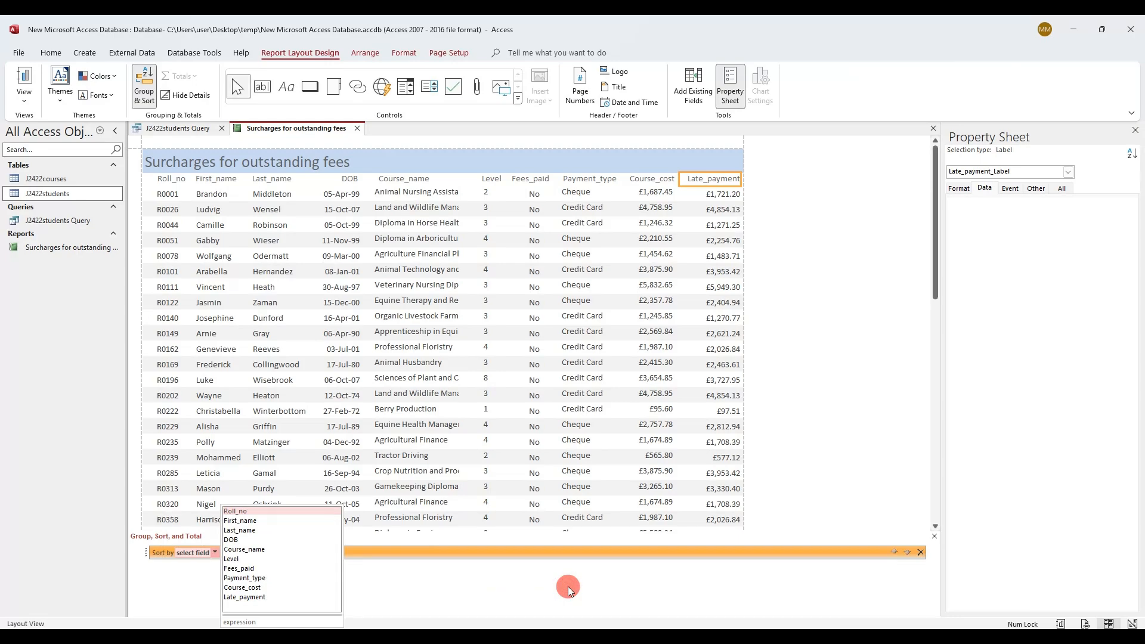
{"action": "key", "text": "alt+Tab"}
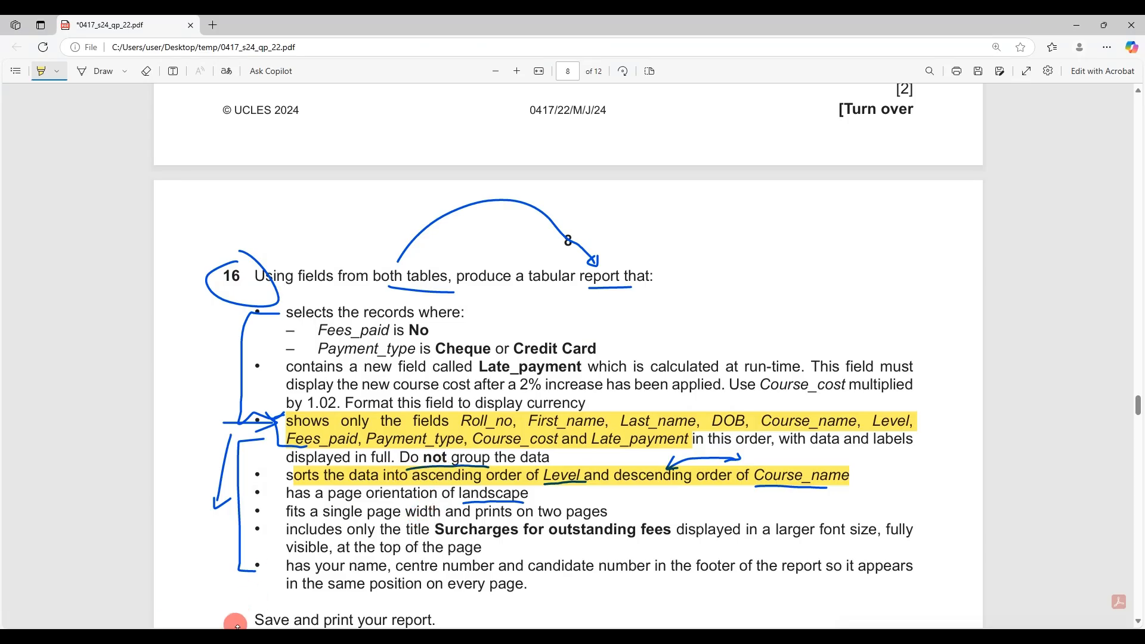
{"action": "key", "text": "alt+Tab"}
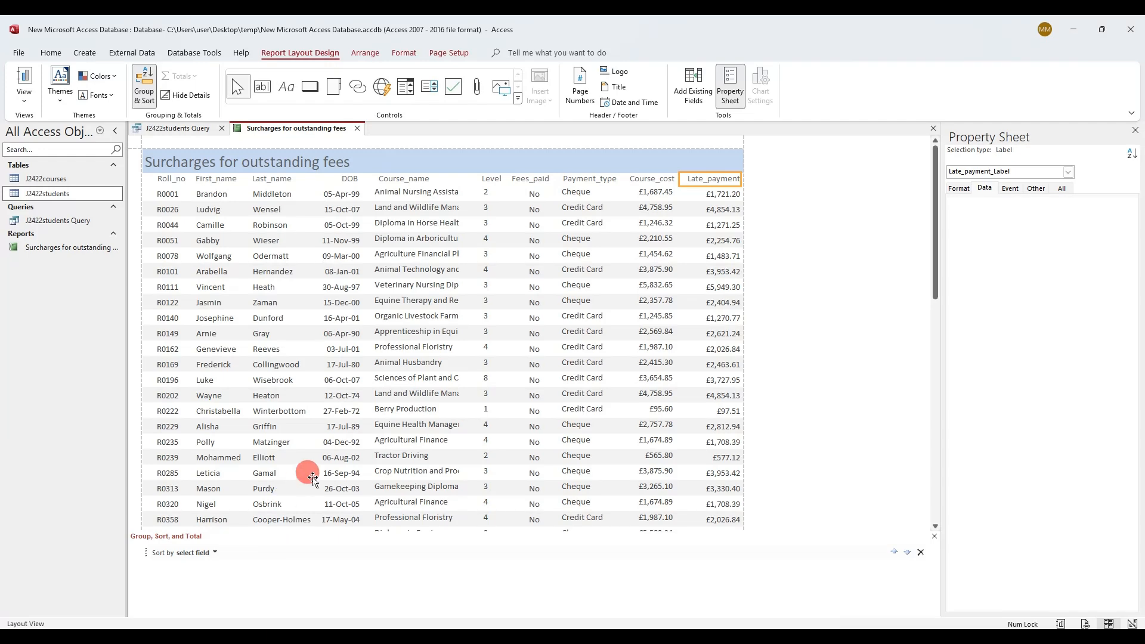
{"action": "left_click", "coordinate": [215, 553]}
{"action": "left_click", "coordinate": [239, 562]}
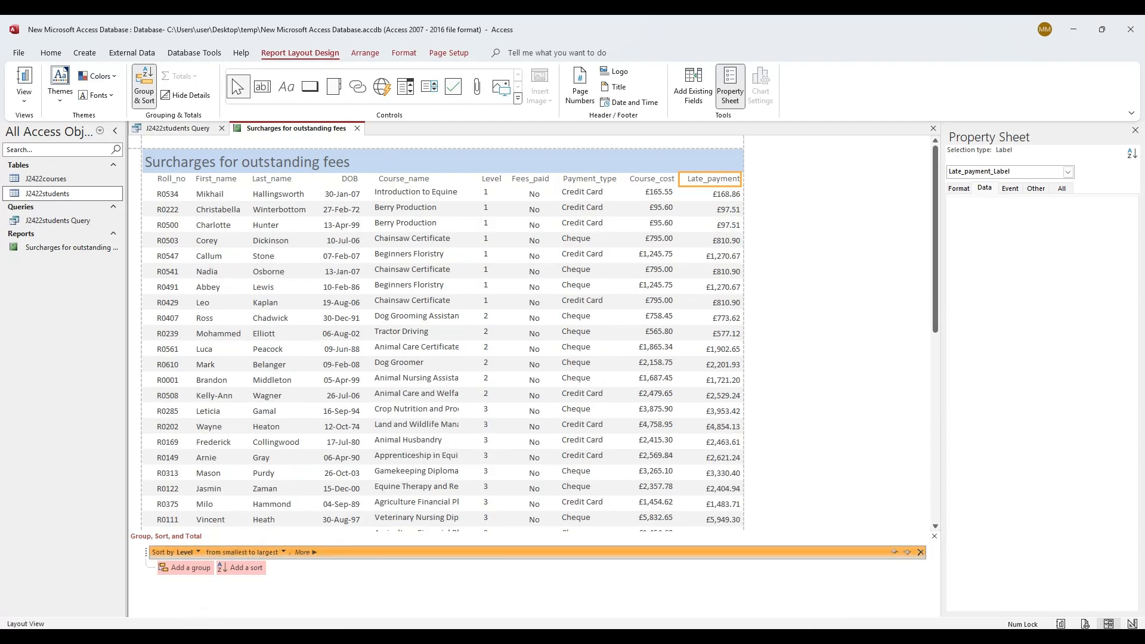
Add a second sort on Course_name with Z on top, then close the pane
{"action": "key", "text": "alt+Tab"}
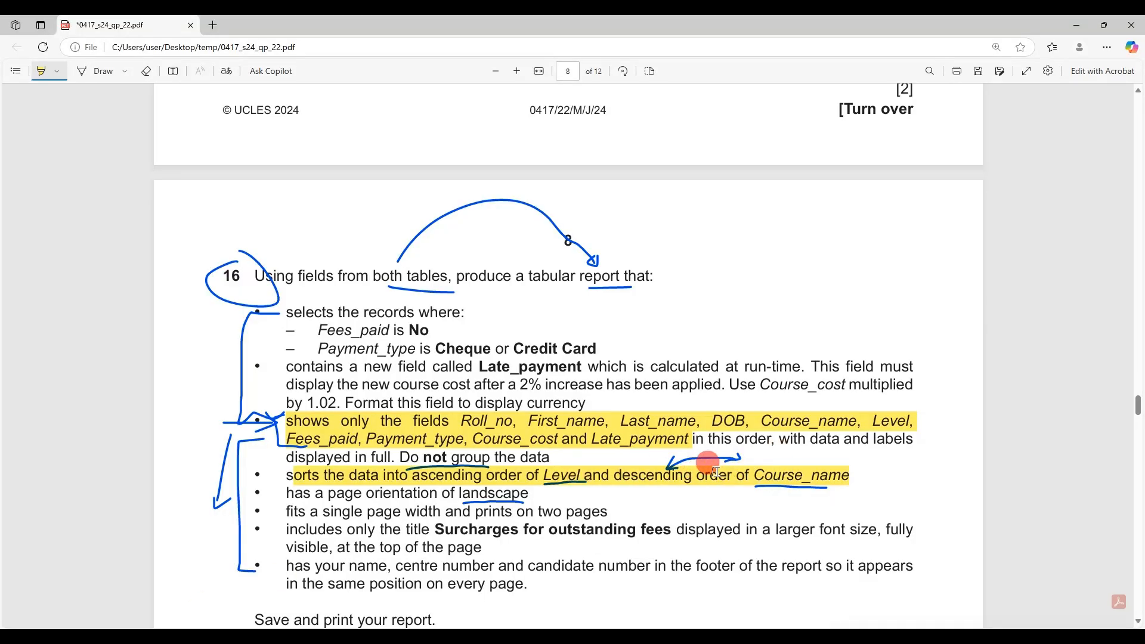
{"action": "key", "text": "alt+Tab"}
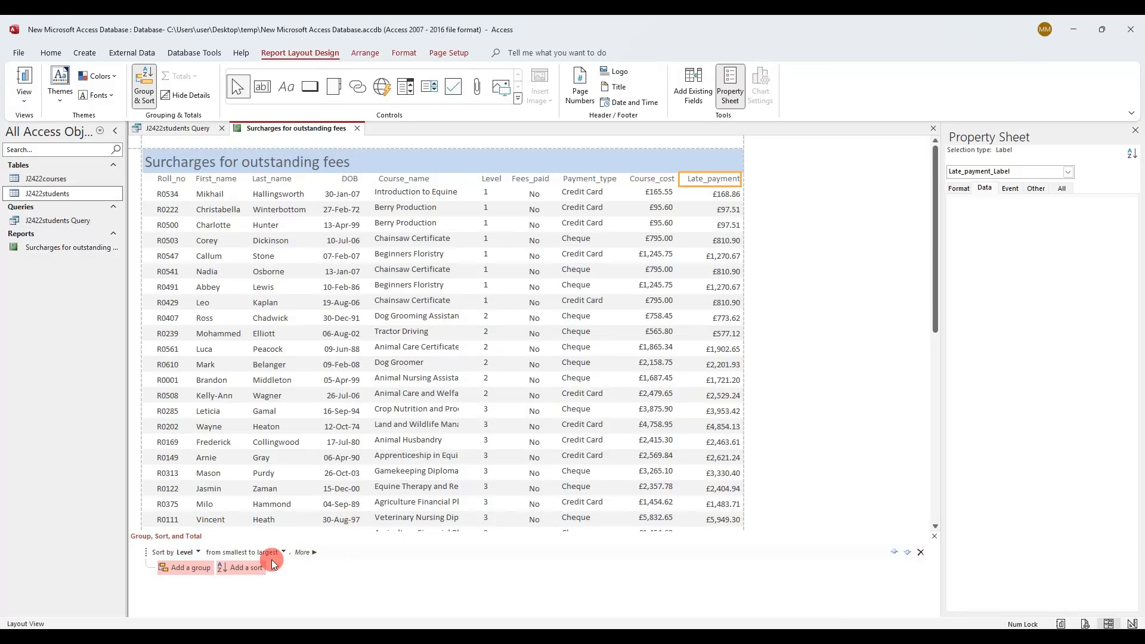
{"action": "left_click", "coordinate": [256, 570]}
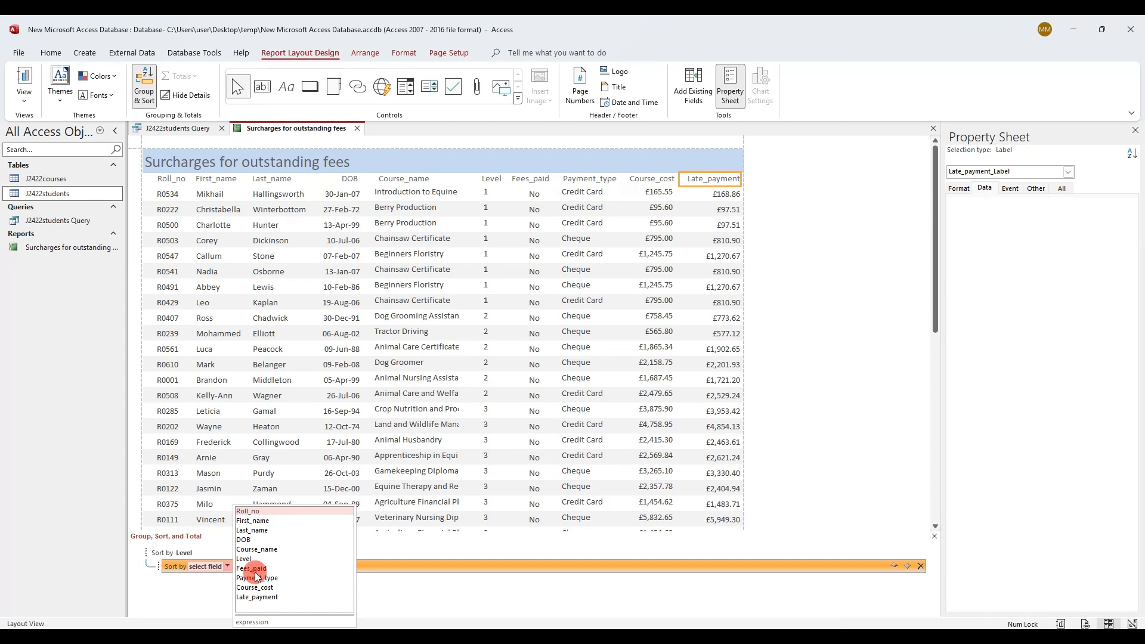
{"action": "left_click", "coordinate": [289, 549]}
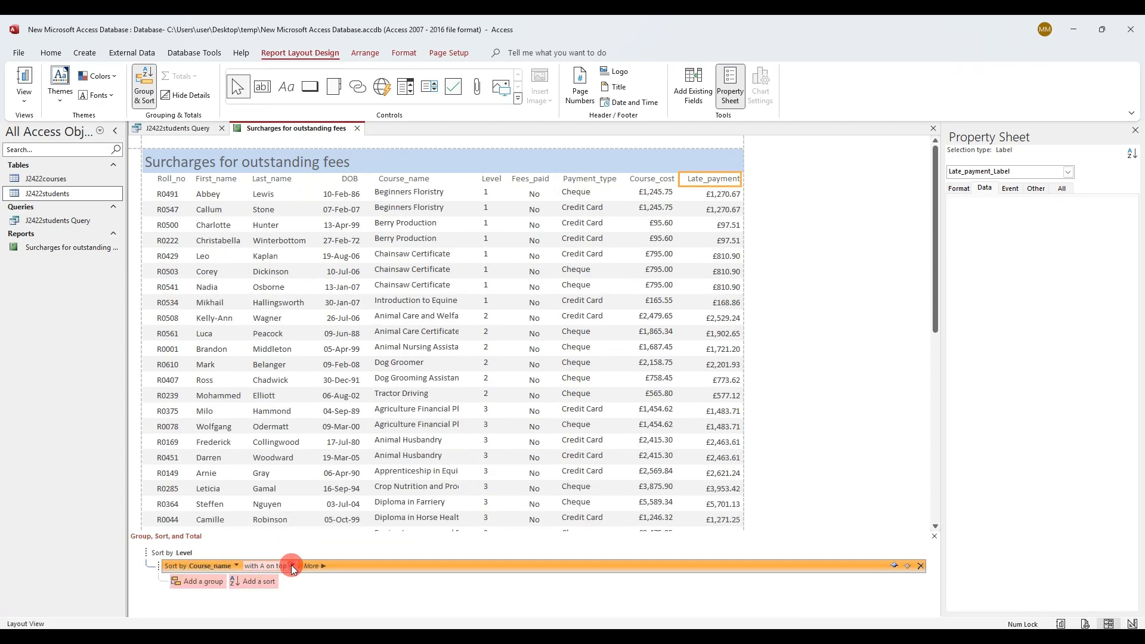
{"action": "left_click", "coordinate": [291, 566]}
{"action": "left_click", "coordinate": [283, 588]}
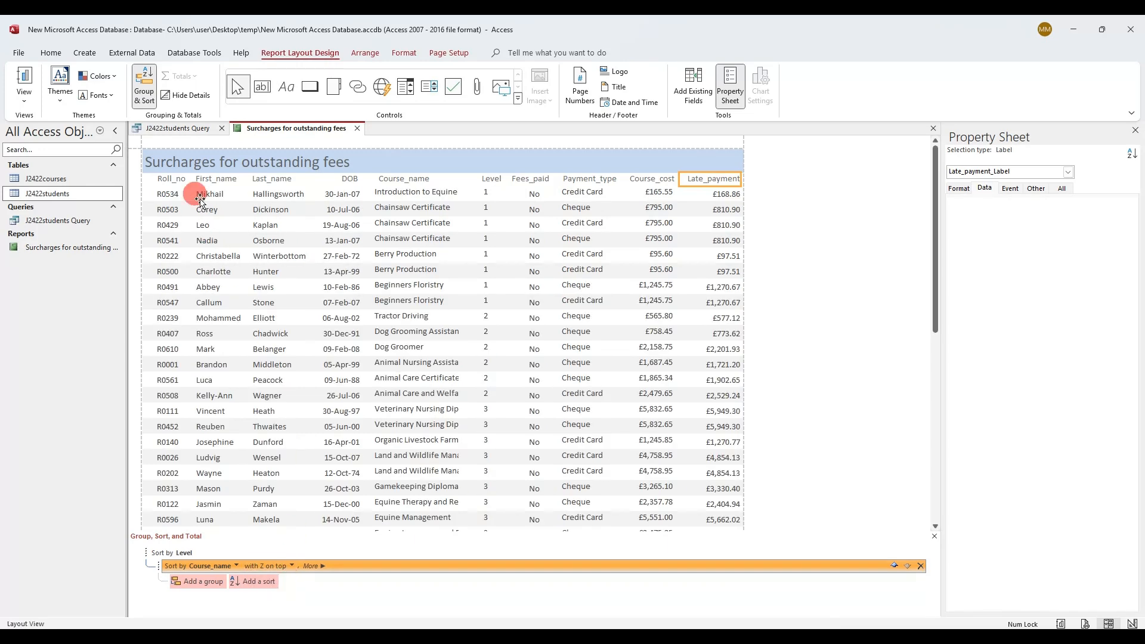
{"action": "left_click", "coordinate": [147, 91]}
{"action": "left_click", "coordinate": [146, 93]}
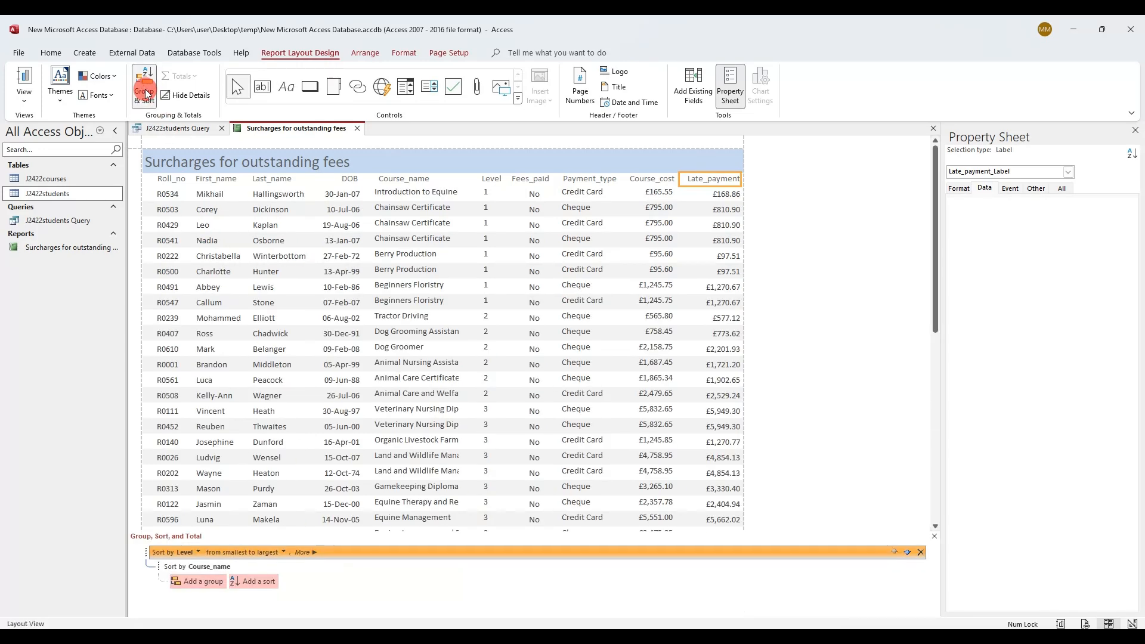
{"action": "left_click", "coordinate": [145, 106]}
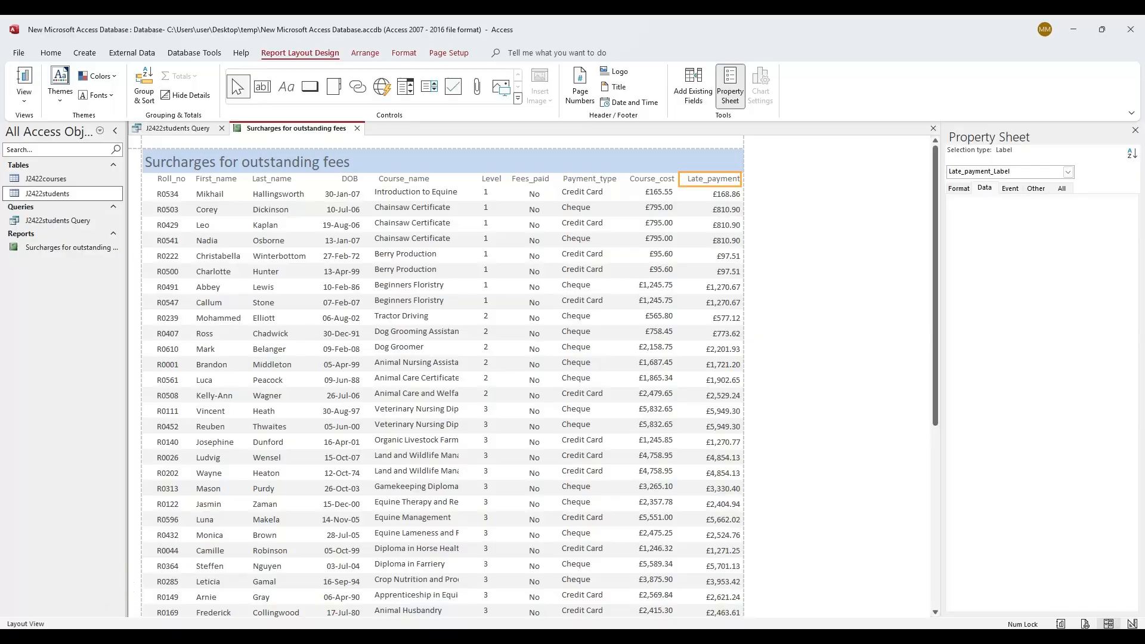
{"action": "key", "text": "alt+Tab"}
{"action": "scroll", "coordinate": [516, 459], "scroll_direction": "down", "scroll_amount": 1}
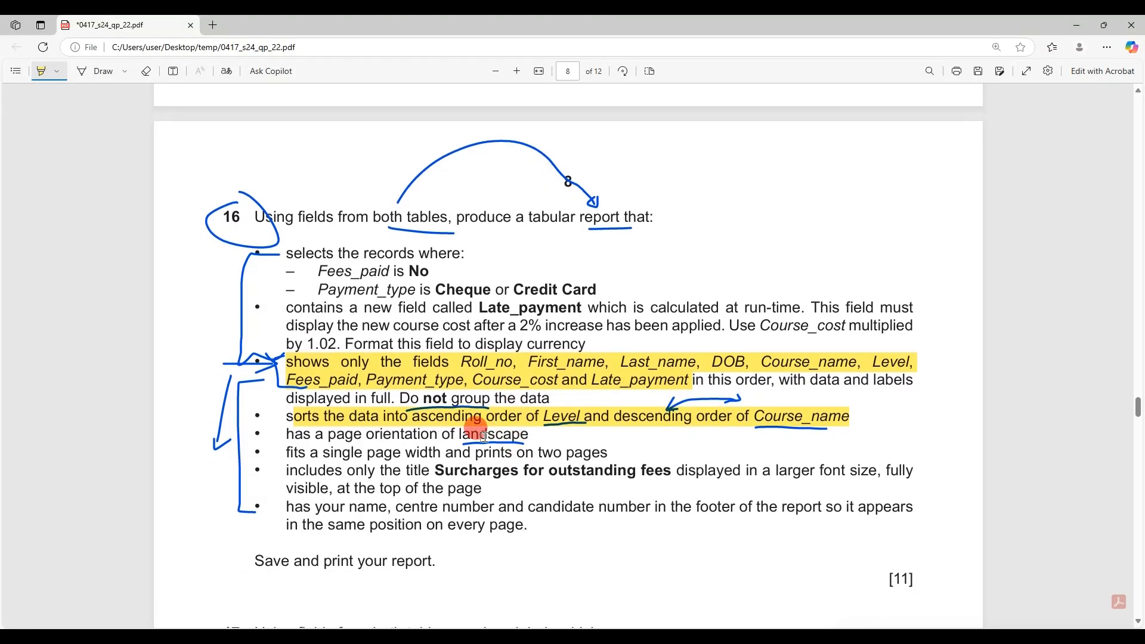
Highlight 'landscape' plus the title and footer requirements on the question paper
{"action": "left_click_drag", "start_coordinate": [484, 437], "coordinate": [527, 434]}
{"action": "left_click_drag", "start_coordinate": [380, 471], "coordinate": [486, 471]}
{"action": "mouse_move", "coordinate": [303, 510]}
{"action": "left_mouse_down"}
{"action": "mouse_move", "coordinate": [776, 507]}
{"action": "mouse_move", "coordinate": [304, 522]}
{"action": "mouse_move", "coordinate": [530, 527]}
{"action": "left_mouse_up"}
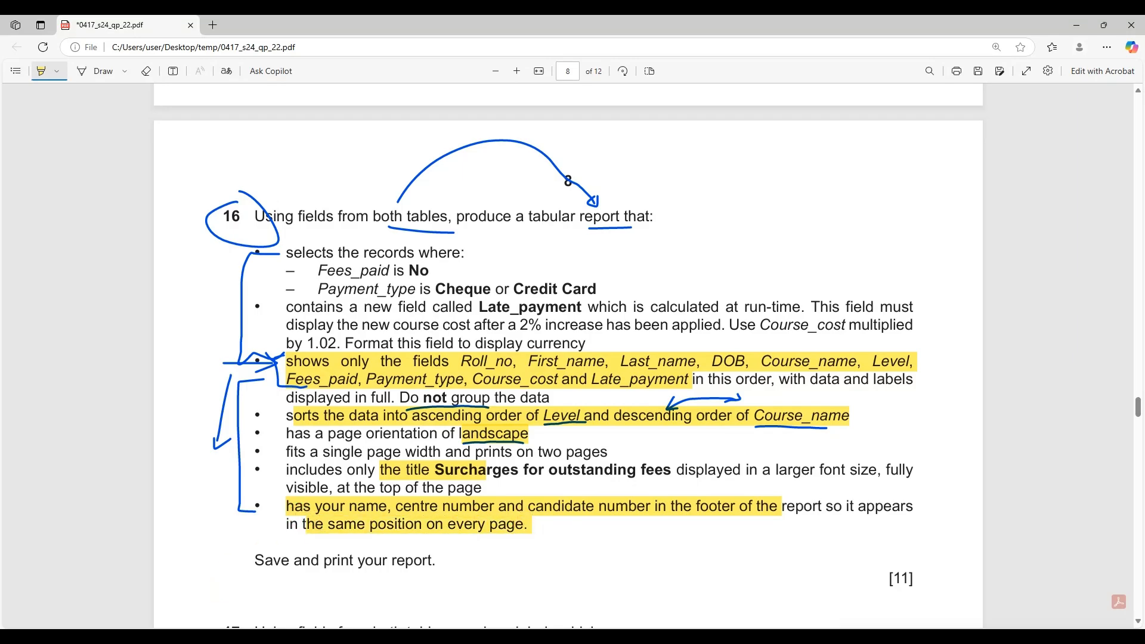
{"action": "left_click", "coordinate": [215, 636]}
{"action": "right_click", "coordinate": [325, 130]}
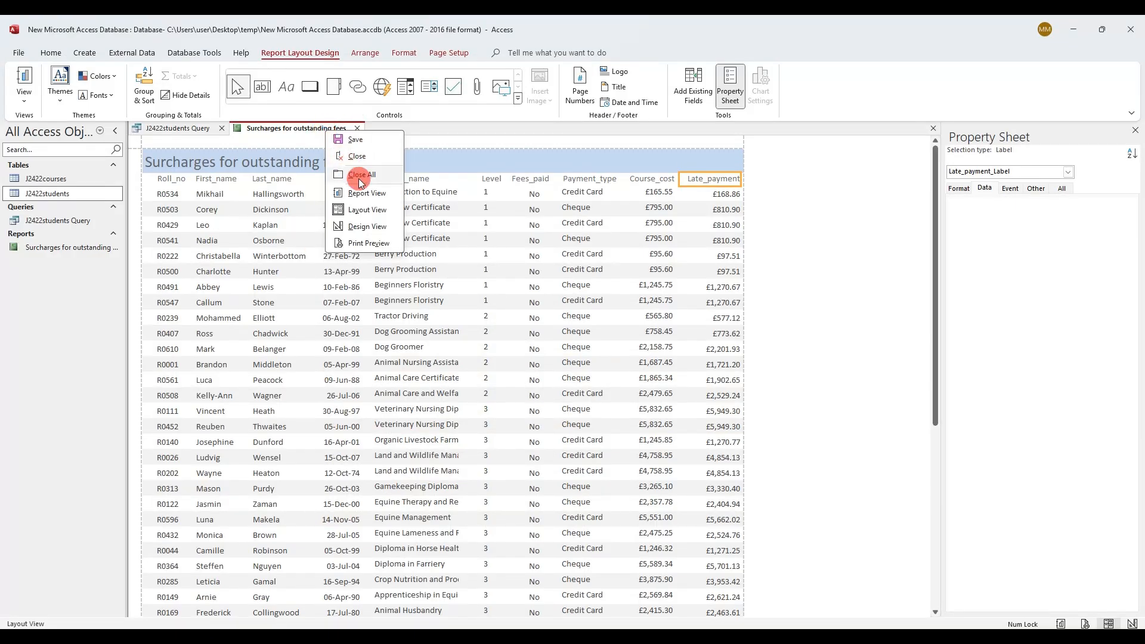
Switch the report to Design View and enlarge the page footer band
{"action": "left_click", "coordinate": [367, 226]}
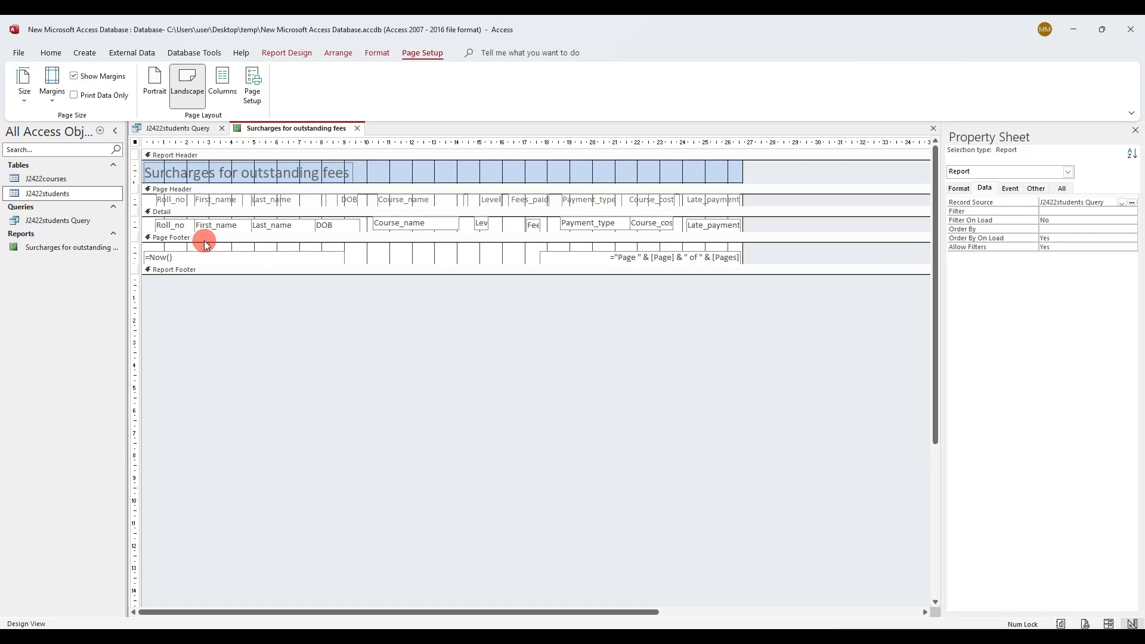
{"action": "left_click", "coordinate": [181, 238]}
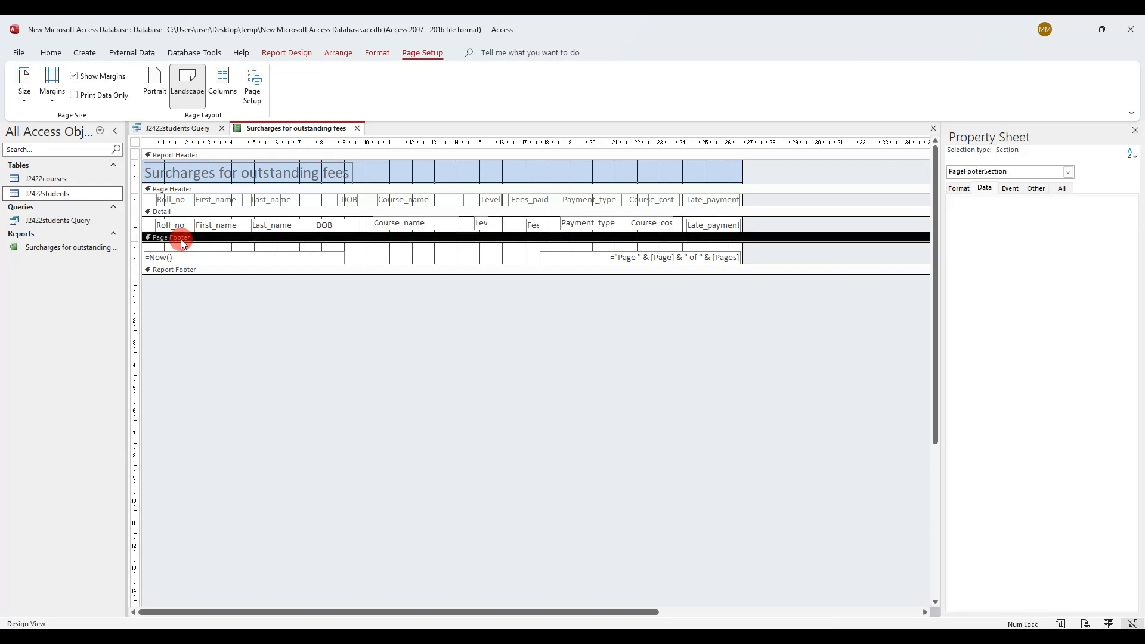
{"action": "left_click", "coordinate": [413, 257]}
{"action": "mouse_move", "coordinate": [412, 275]}
{"action": "left_mouse_down"}
{"action": "mouse_move", "coordinate": [411, 292]}
{"action": "mouse_move", "coordinate": [409, 270]}
{"action": "left_mouse_up"}
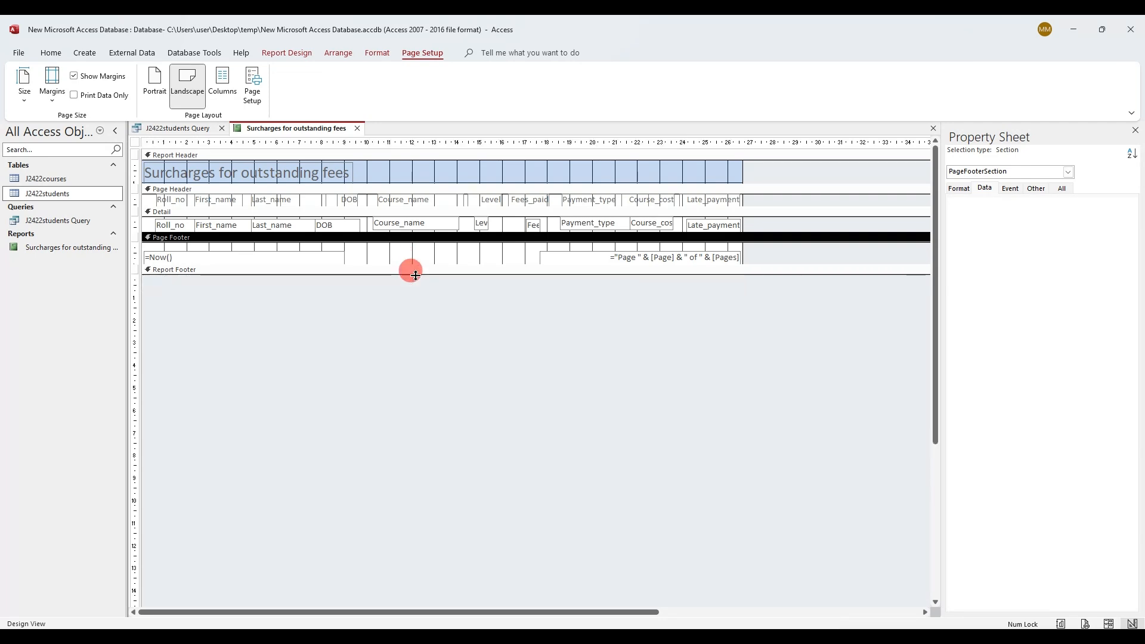
Draw a label in the Page Footer containing the candidate's name and number
{"action": "left_click", "coordinate": [310, 54]}
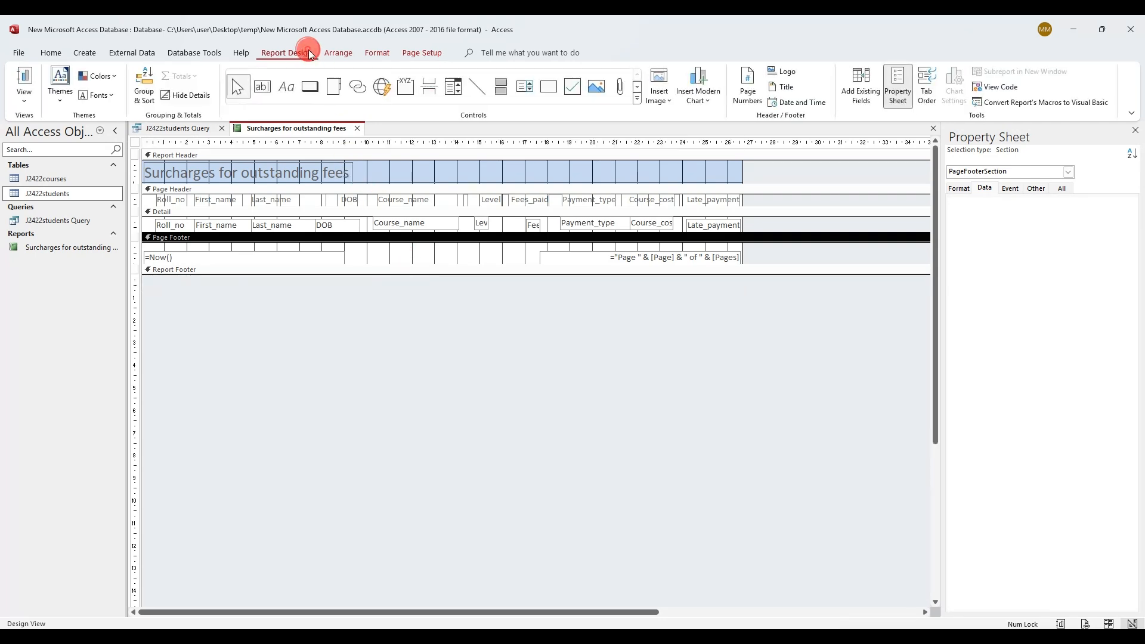
{"action": "left_click", "coordinate": [287, 84]}
{"action": "left_click_drag", "start_coordinate": [347, 250], "coordinate": [535, 261]}
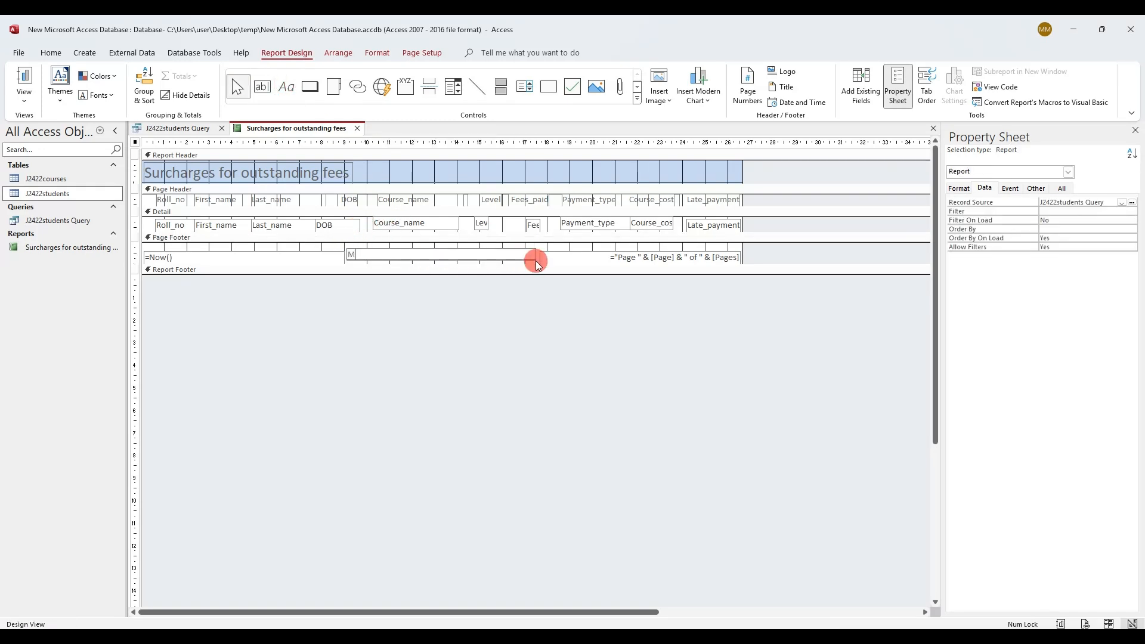
{"action": "type", "text": " J2422"}
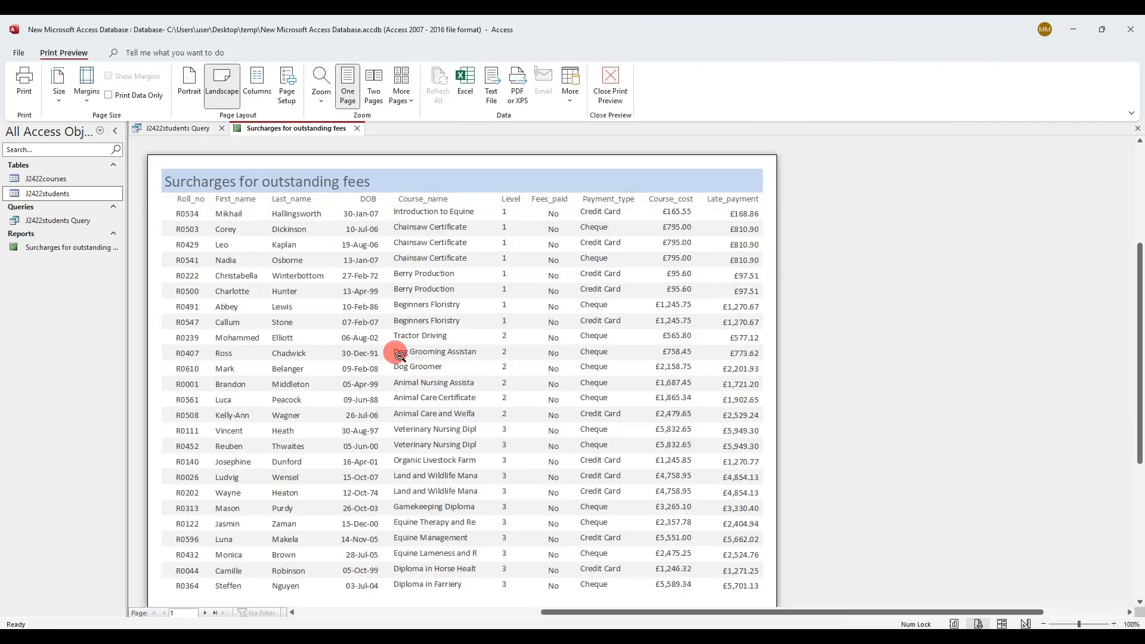
Zoom the print preview, check the footer on page 2, then return to Layout View
{"action": "left_click", "coordinate": [399, 356]}
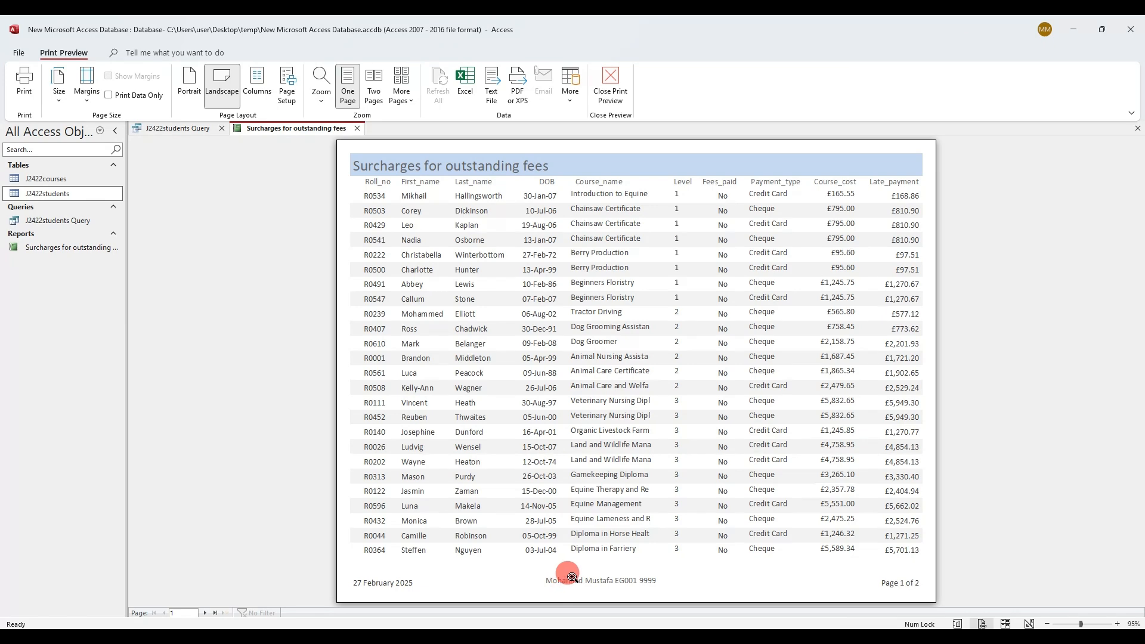
{"action": "left_click", "coordinate": [206, 614]}
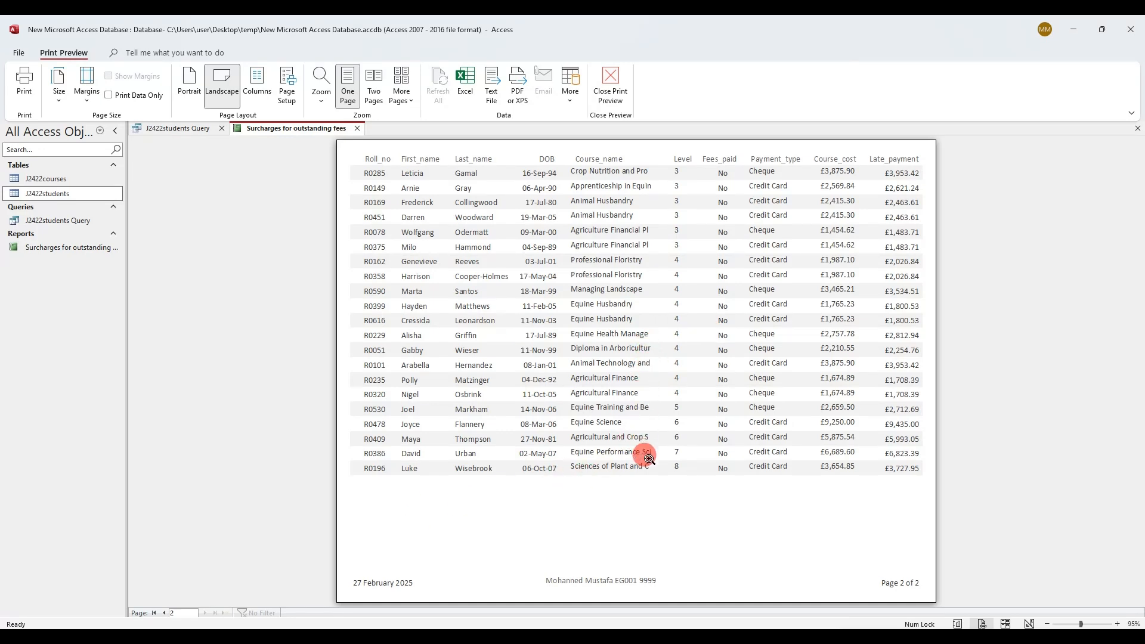
{"action": "right_click", "coordinate": [302, 128]}
{"action": "left_click", "coordinate": [349, 213]}
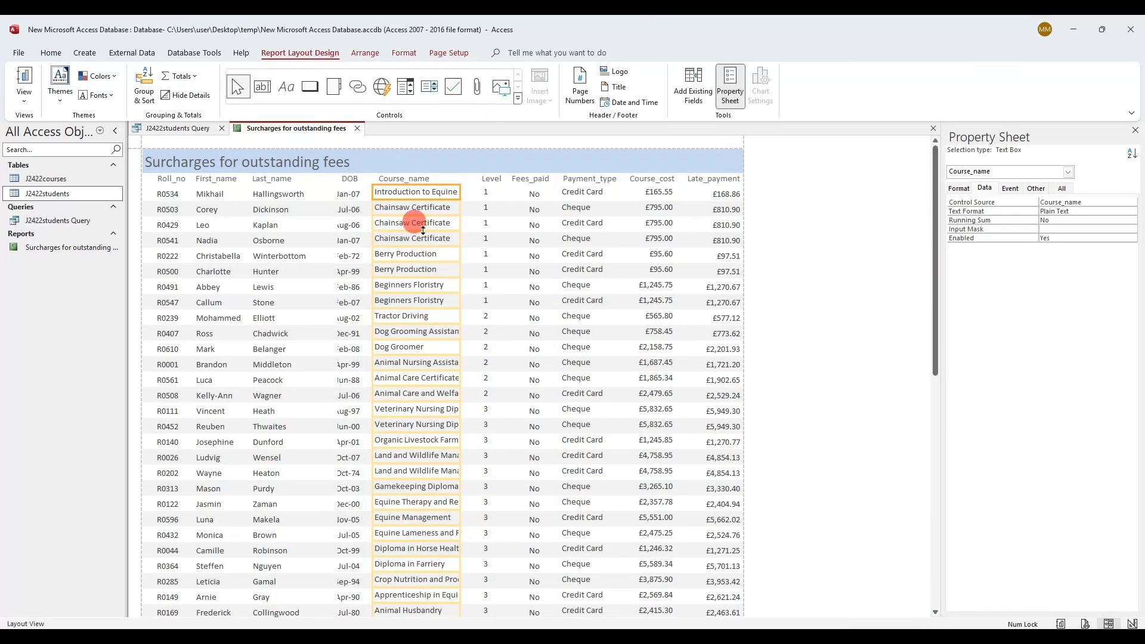
Widen the Course_name column and shift and resize the DOB column in Layout View
{"action": "left_click", "coordinate": [479, 194]}
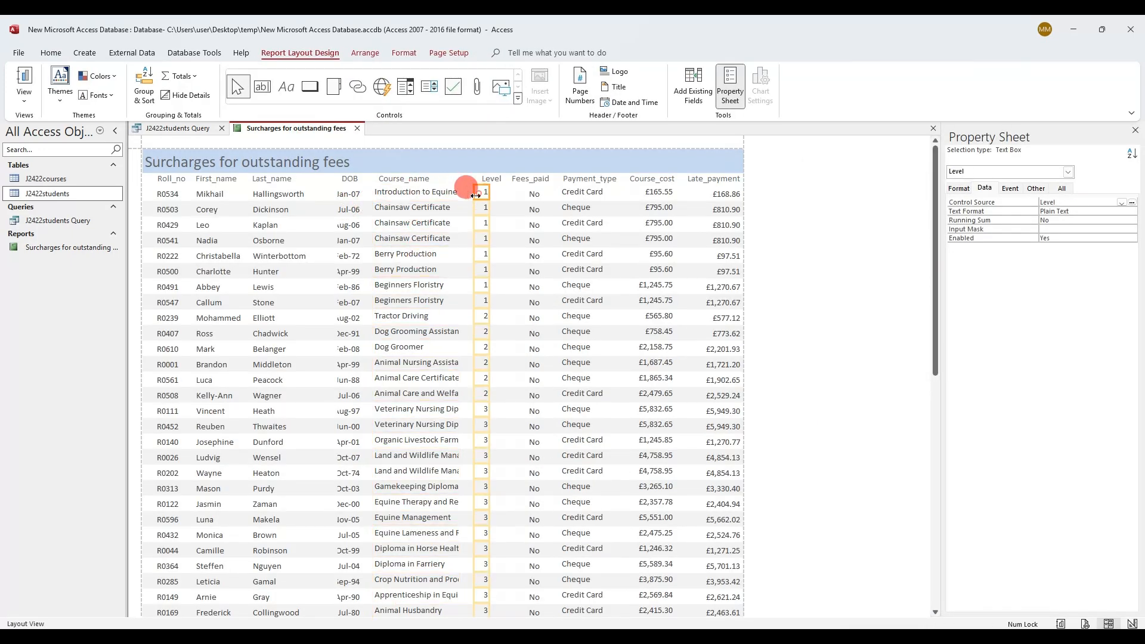
{"action": "left_click", "coordinate": [456, 192]}
{"action": "left_click_drag", "start_coordinate": [461, 194], "coordinate": [478, 192]}
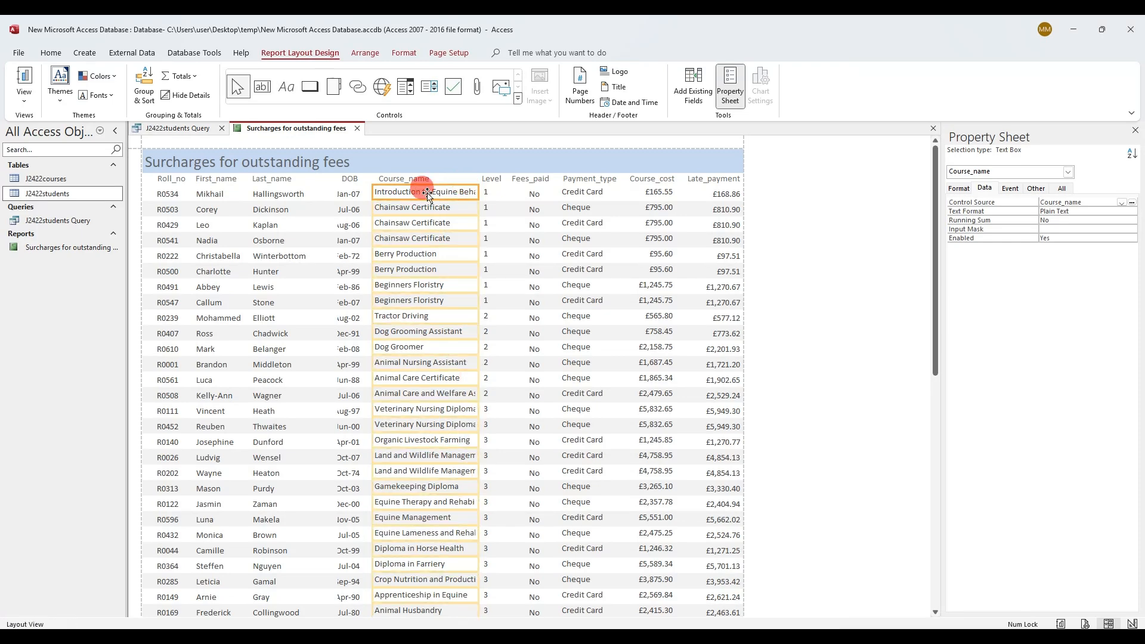
{"action": "left_click", "coordinate": [353, 198]}
{"action": "left_click_drag", "start_coordinate": [353, 196], "coordinate": [313, 194]}
{"action": "left_click", "coordinate": [308, 196]}
{"action": "left_click", "coordinate": [333, 197]}
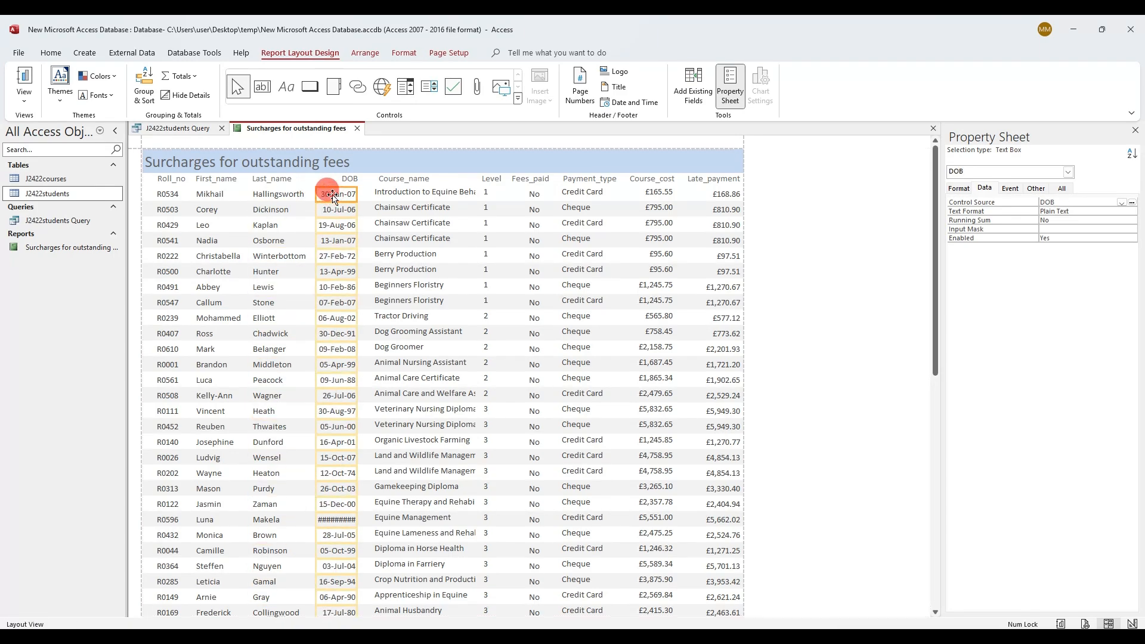
{"action": "left_click", "coordinate": [346, 180]}
{"action": "left_click", "coordinate": [372, 191]}
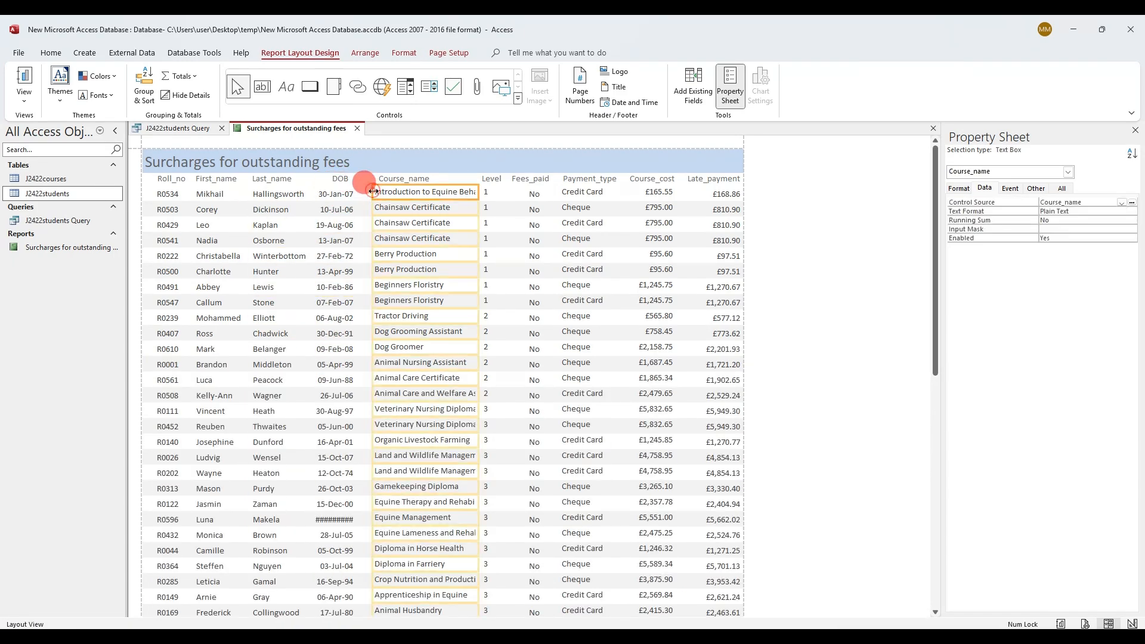
{"action": "mouse_move", "coordinate": [374, 192]}
{"action": "left_mouse_down"}
{"action": "mouse_move", "coordinate": [360, 191]}
{"action": "mouse_move", "coordinate": [385, 180]}
{"action": "left_mouse_up"}
{"action": "left_click", "coordinate": [394, 180]}
Widen Course_name further and nudge the Level column and its header right to line up
{"action": "left_click", "coordinate": [434, 392]}
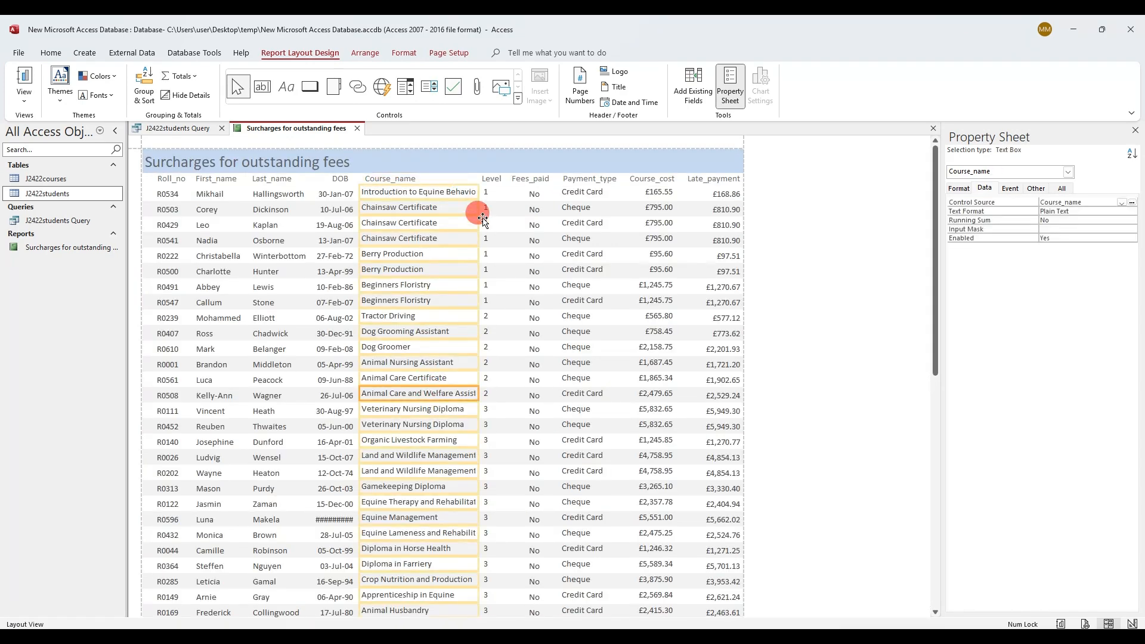
{"action": "left_click", "coordinate": [484, 195]}
{"action": "key", "text": "Right"}
{"action": "key", "text": "Right"}
{"action": "key", "text": "Right"}
{"action": "key", "text": "Right"}
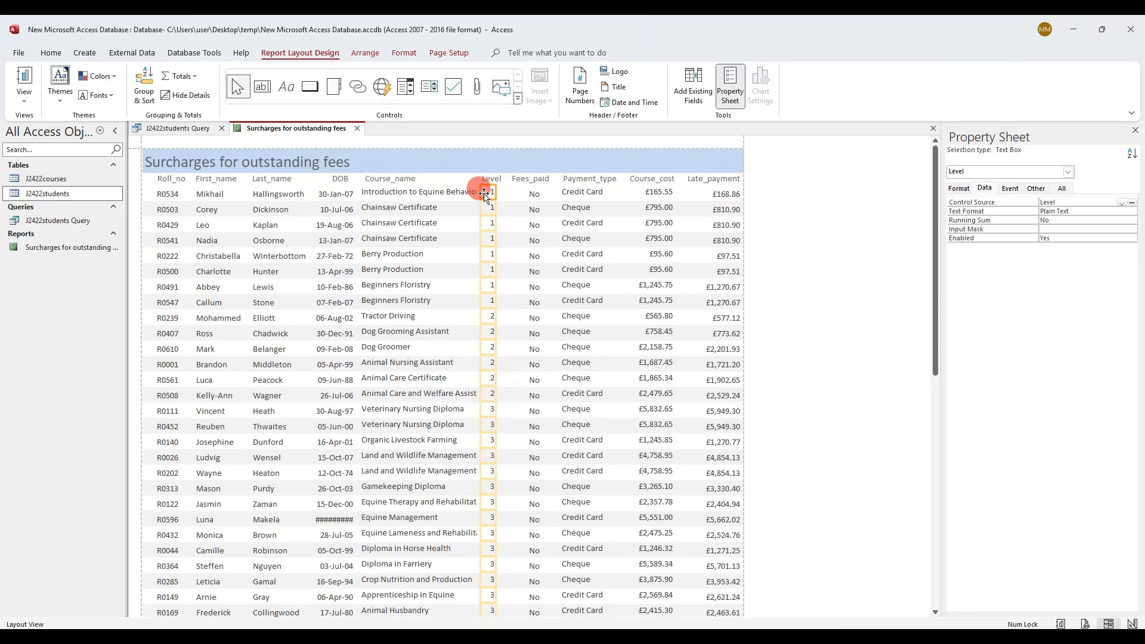
{"action": "left_click", "coordinate": [458, 192]}
{"action": "left_click_drag", "start_coordinate": [477, 191], "coordinate": [491, 192]}
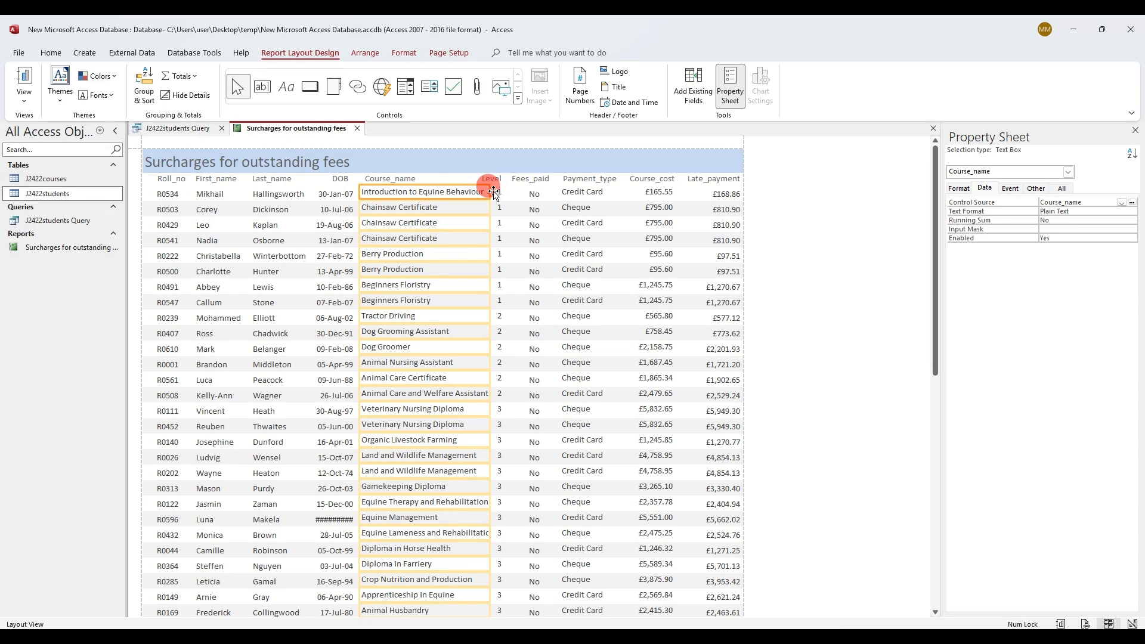
{"action": "left_click", "coordinate": [497, 180]}
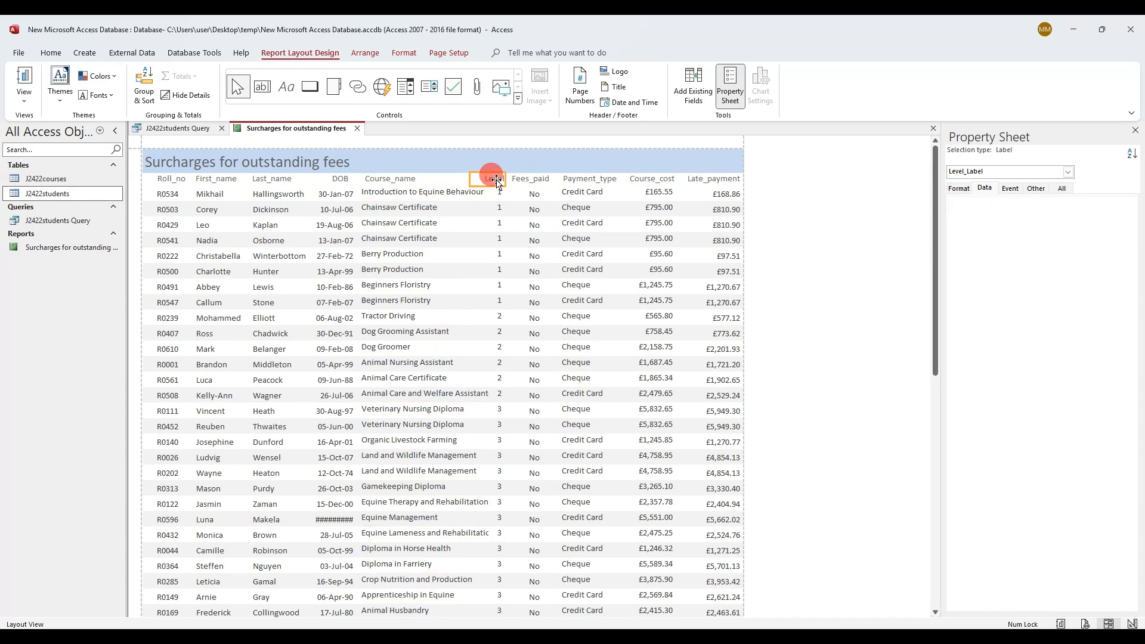
{"action": "key", "text": "Right"}
{"action": "key", "text": "Right"}
{"action": "left_click", "coordinate": [501, 193]}
Nudge the Last_name and DOB columns and their headers left to make room
{"action": "left_click", "coordinate": [408, 192]}
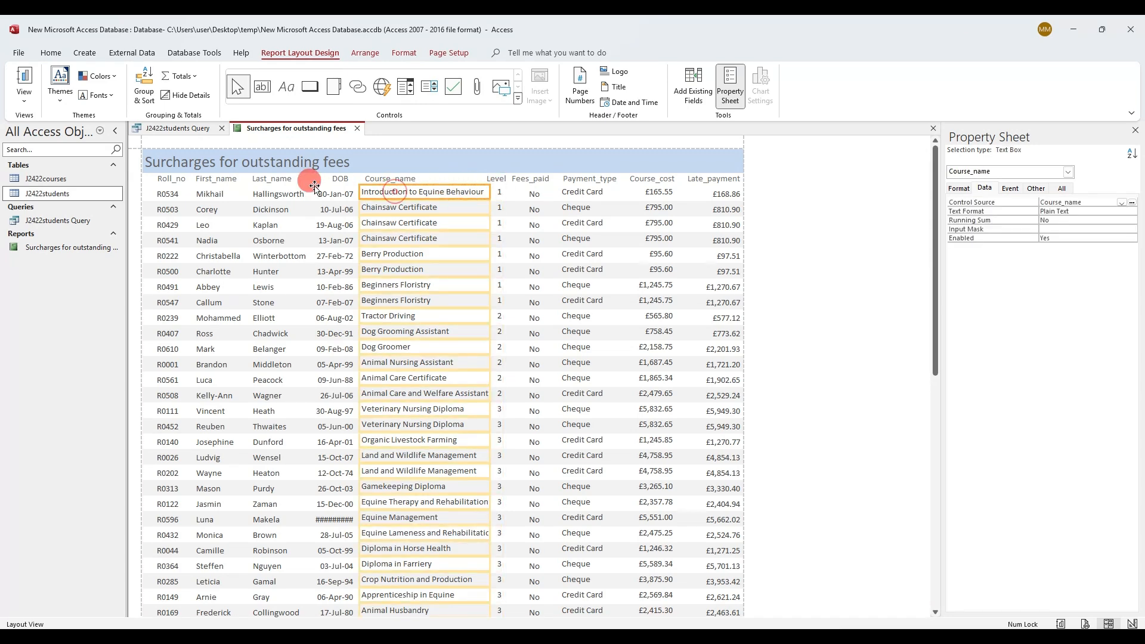
{"action": "left_click", "coordinate": [279, 192]}
{"action": "key", "text": "Left"}
{"action": "key", "text": "Left"}
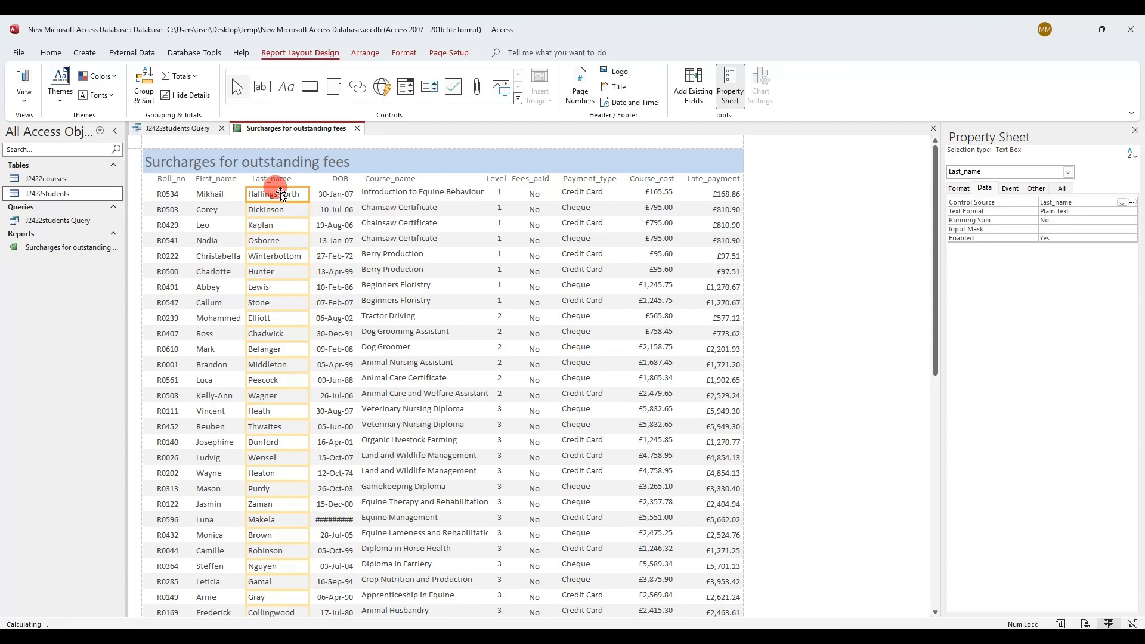
{"action": "left_click", "coordinate": [283, 179]}
{"action": "key", "text": "Left"}
{"action": "key", "text": "Left"}
{"action": "left_click", "coordinate": [343, 180]}
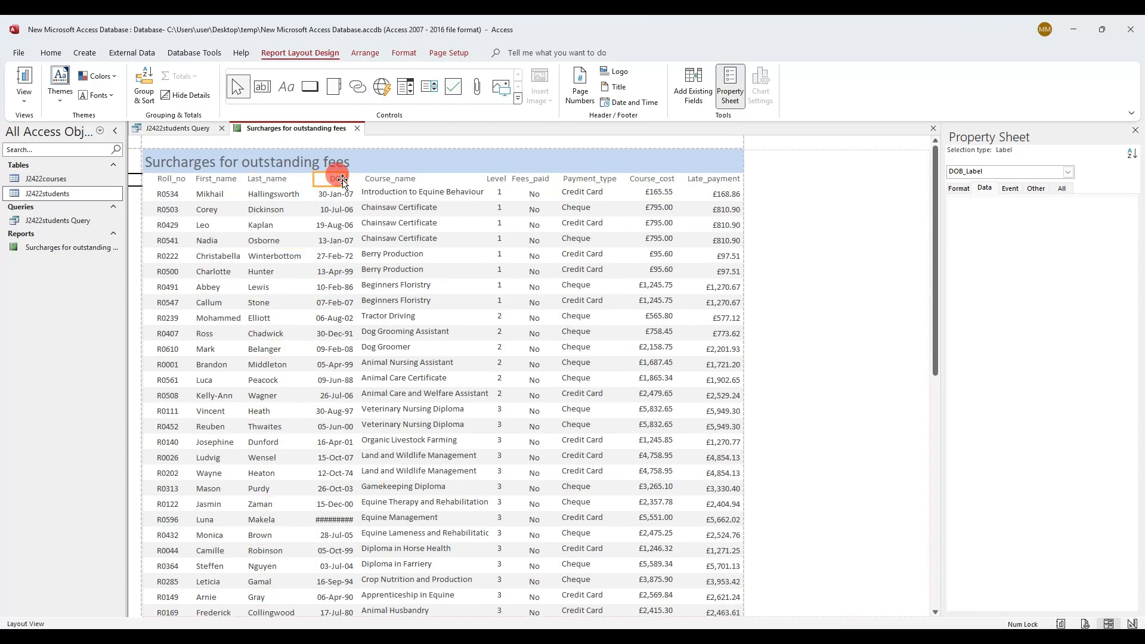
{"action": "key", "text": "Left"}
{"action": "key", "text": "Left"}
{"action": "left_click", "coordinate": [332, 194]}
{"action": "key", "text": "Left"}
{"action": "key", "text": "Left"}
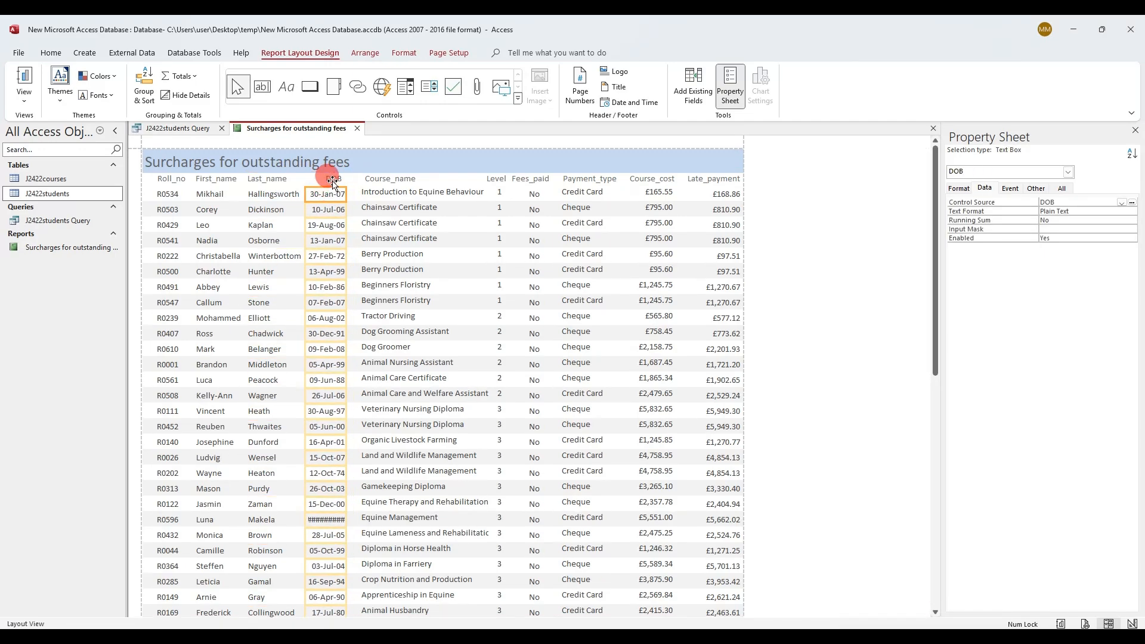
{"action": "left_click", "coordinate": [332, 181]}
{"action": "key", "text": "Left"}
{"action": "left_click", "coordinate": [333, 196]}
{"action": "key", "text": "Left"}
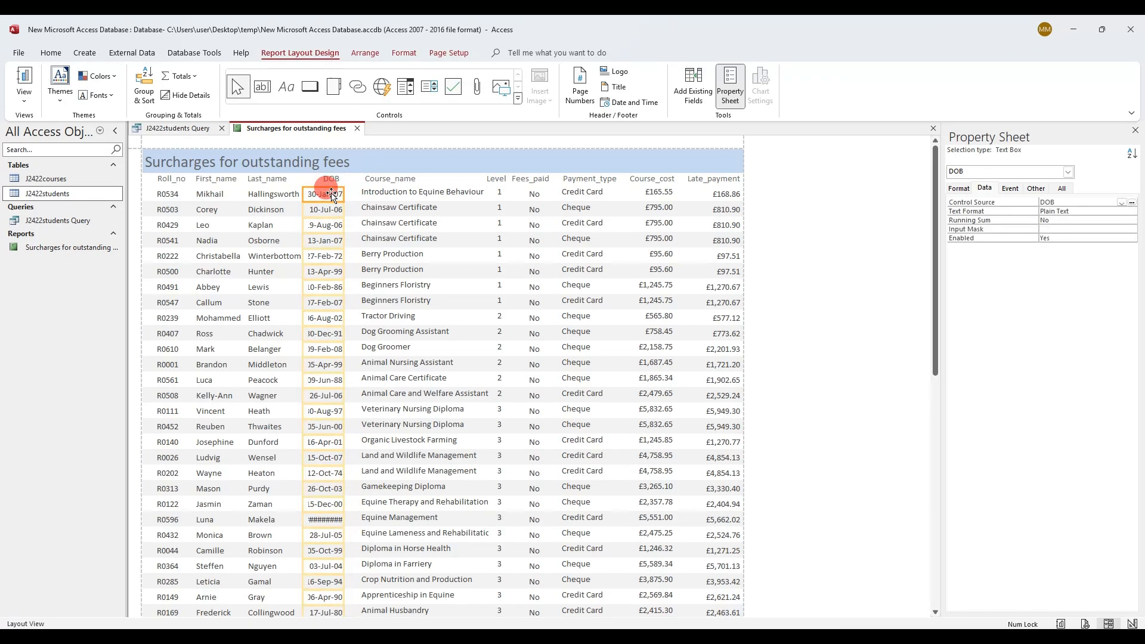
Extend Course_name leftward and widen DOB so every course name and date shows in full
{"action": "left_click", "coordinate": [375, 180]}
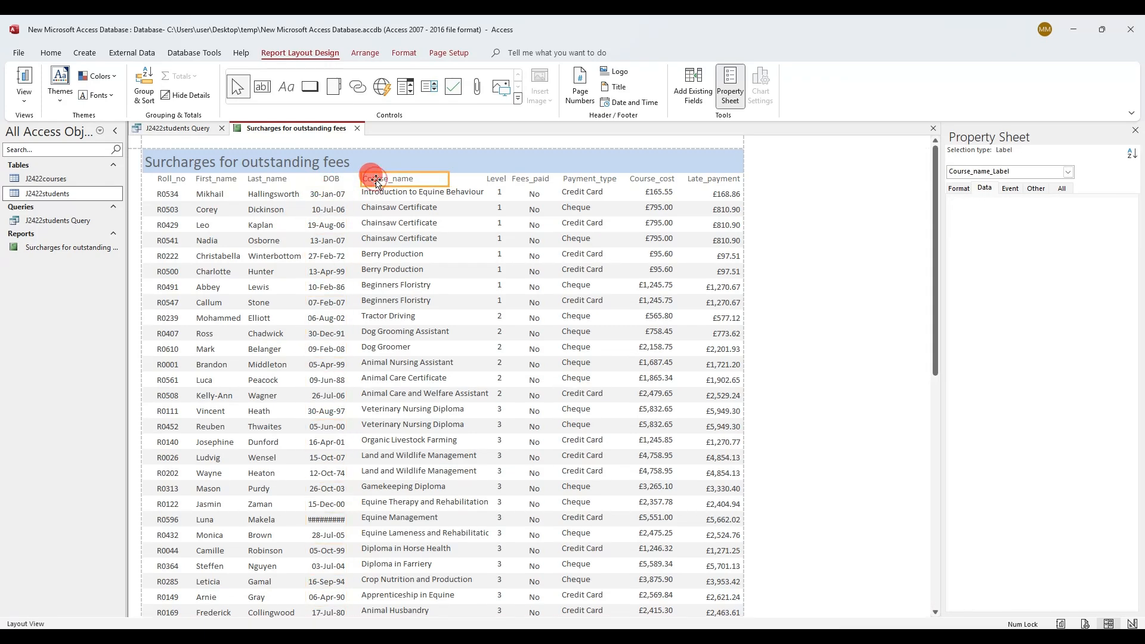
{"action": "left_click", "coordinate": [357, 193]}
{"action": "left_click_drag", "start_coordinate": [357, 193], "coordinate": [346, 192]}
{"action": "left_click", "coordinate": [322, 520]}
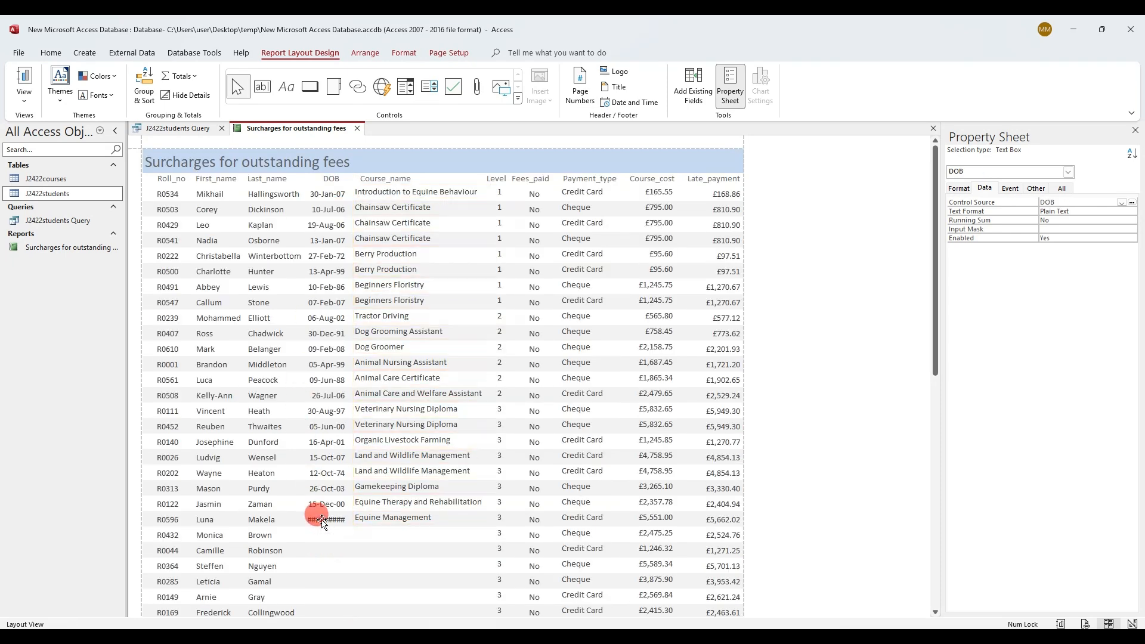
{"action": "left_click_drag", "start_coordinate": [307, 520], "coordinate": [298, 517]}
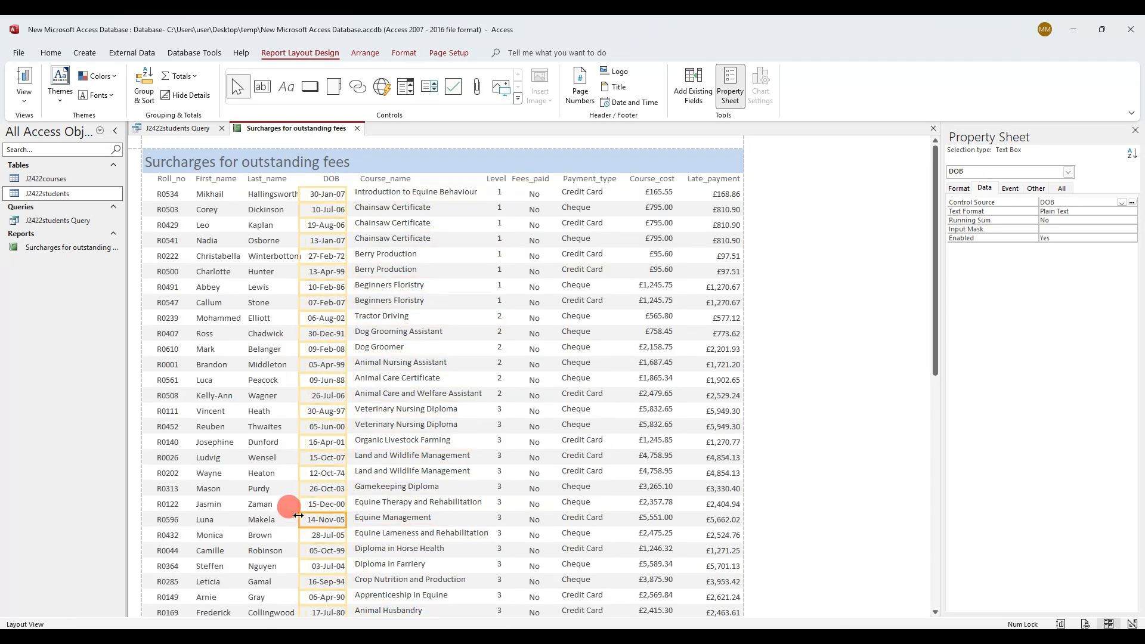
{"action": "left_click", "coordinate": [271, 251]}
{"action": "left_click", "coordinate": [362, 331]}
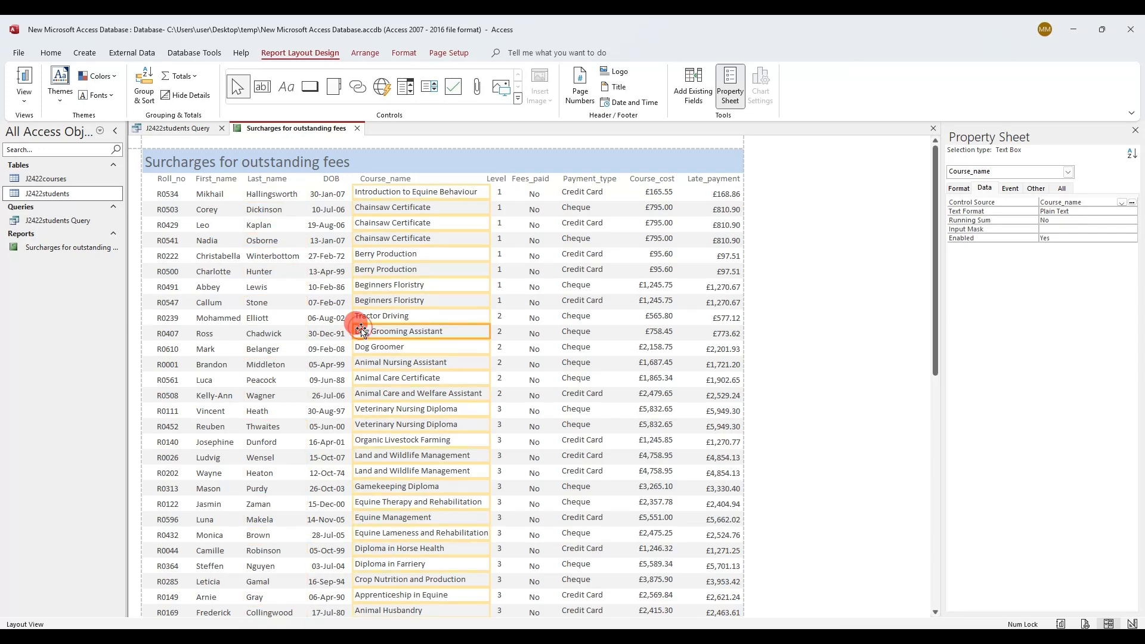
{"action": "scroll", "coordinate": [477, 382], "scroll_direction": "down", "scroll_amount": 7}
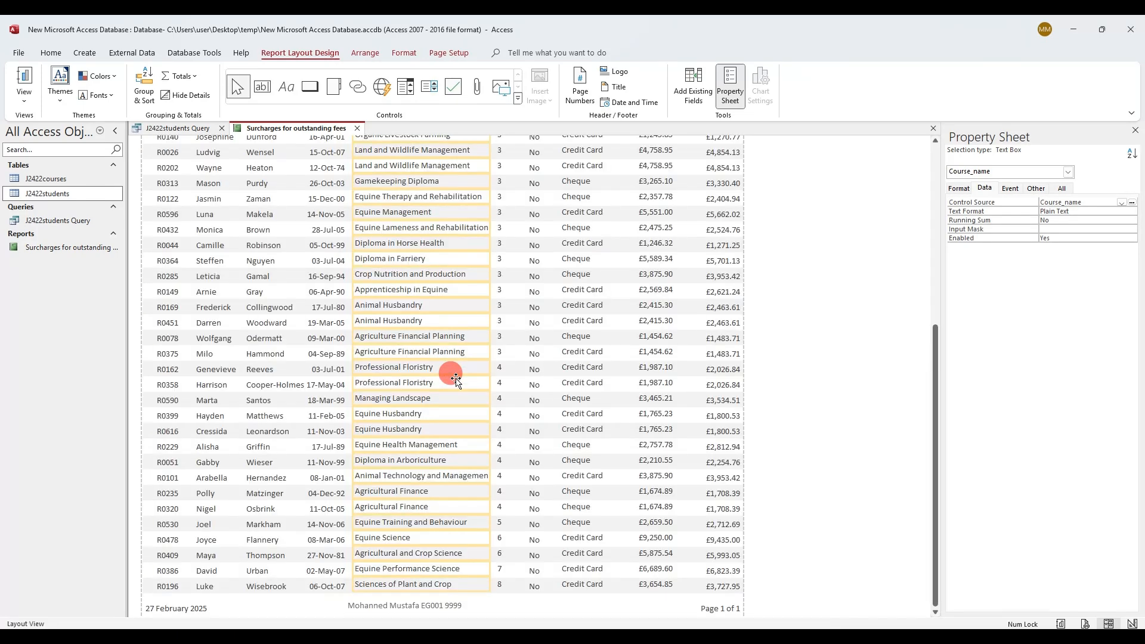
{"action": "scroll", "coordinate": [456, 378], "scroll_direction": "up", "scroll_amount": 3}
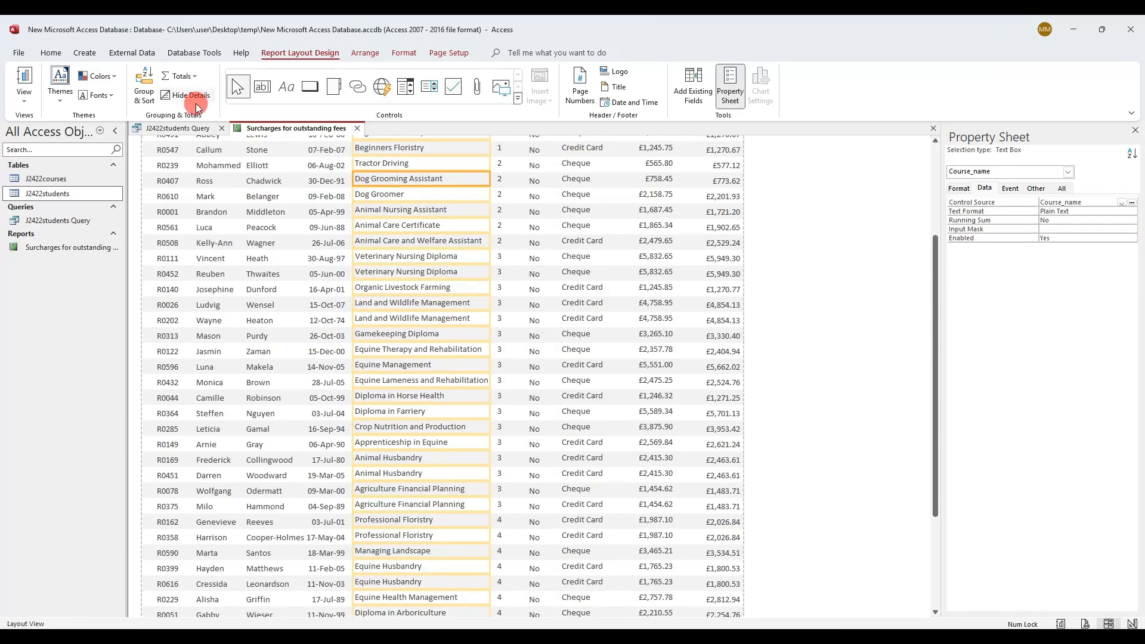
Save the report and highlight the 'Save and print your report' instruction on the question paper
{"action": "right_click", "coordinate": [261, 132]}
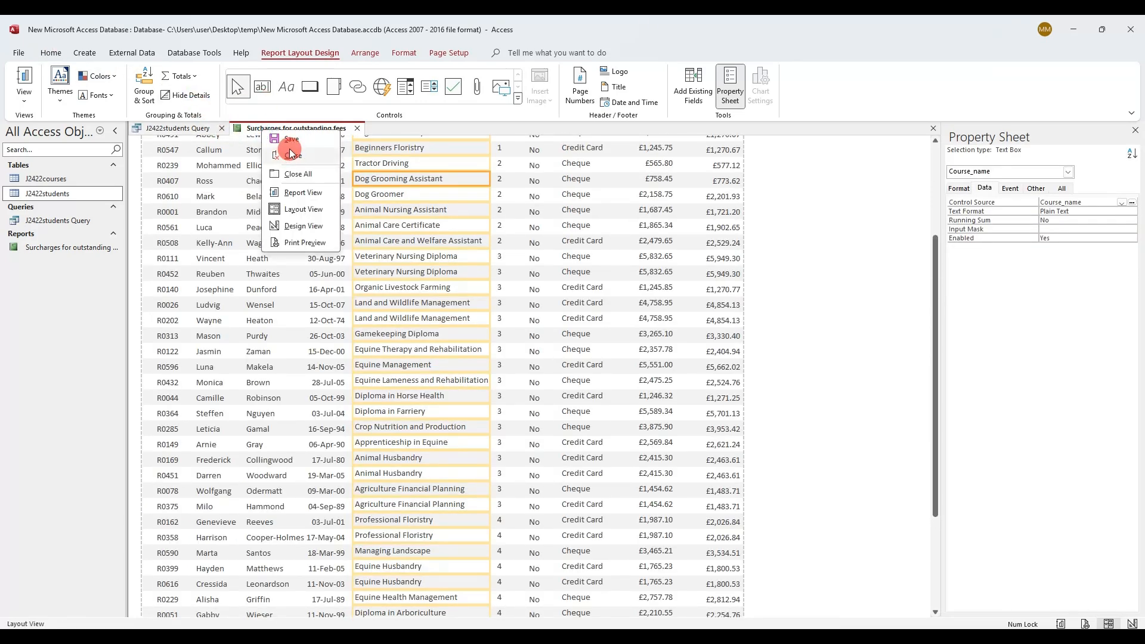
{"action": "left_click", "coordinate": [289, 139]}
{"action": "key", "text": "alt+Tab"}
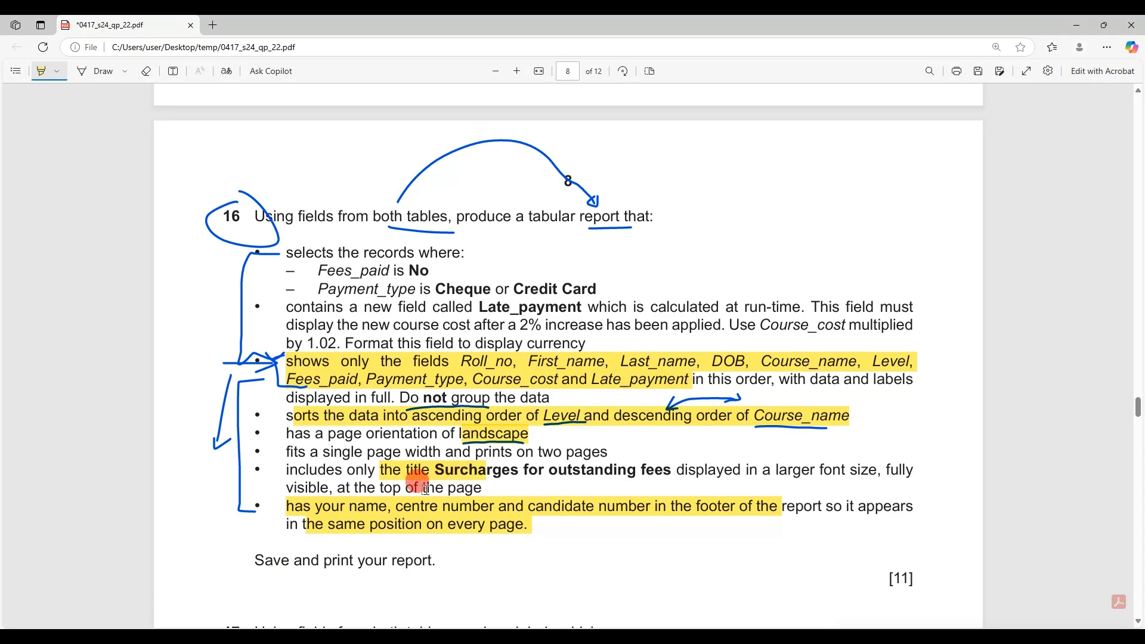
{"action": "left_click_drag", "start_coordinate": [279, 560], "coordinate": [413, 561]}
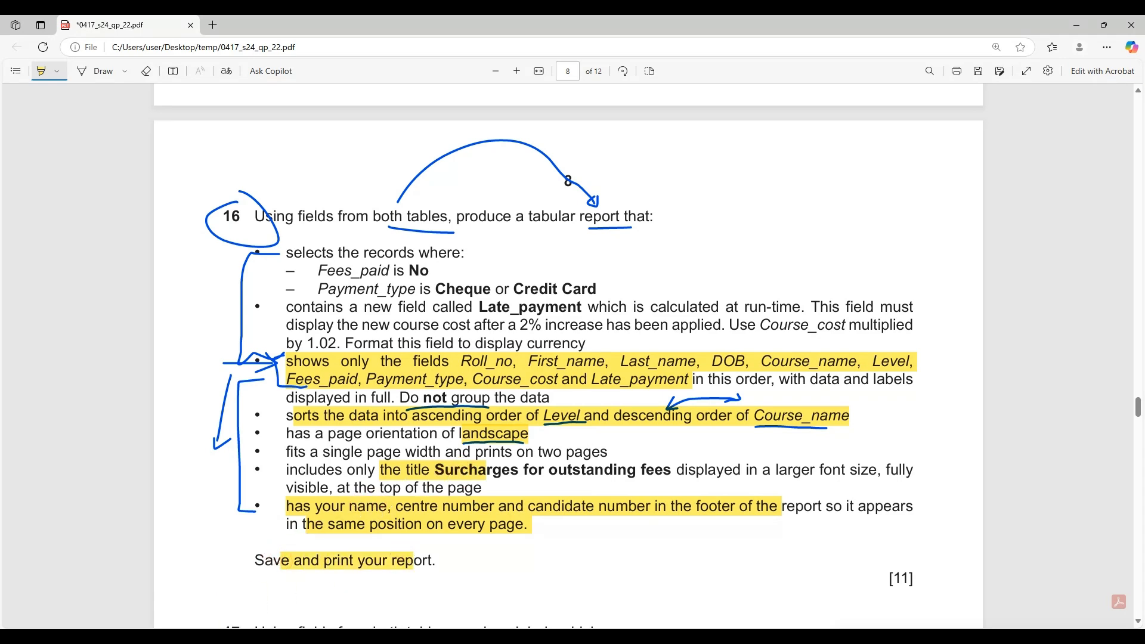
{"action": "key", "text": "alt+Tab"}
{"action": "left_click", "coordinate": [15, 43]}
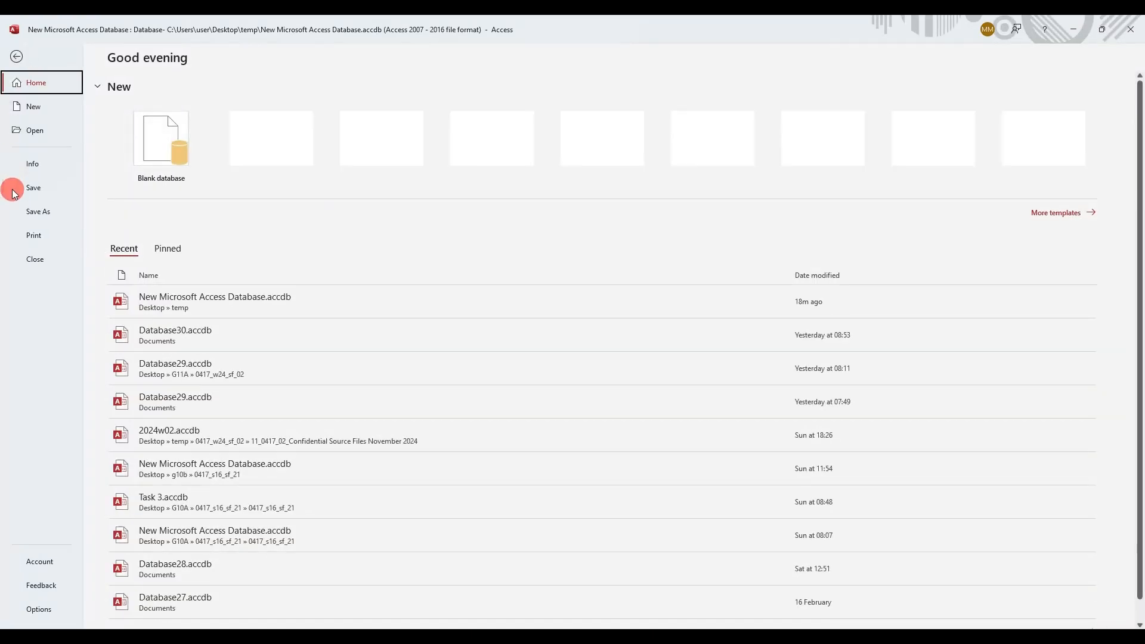
Print the Surcharges for outstanding fees report with Microsoft Print to PDF as 'report 1' in Desktop\temp
{"action": "left_click", "coordinate": [27, 237]}
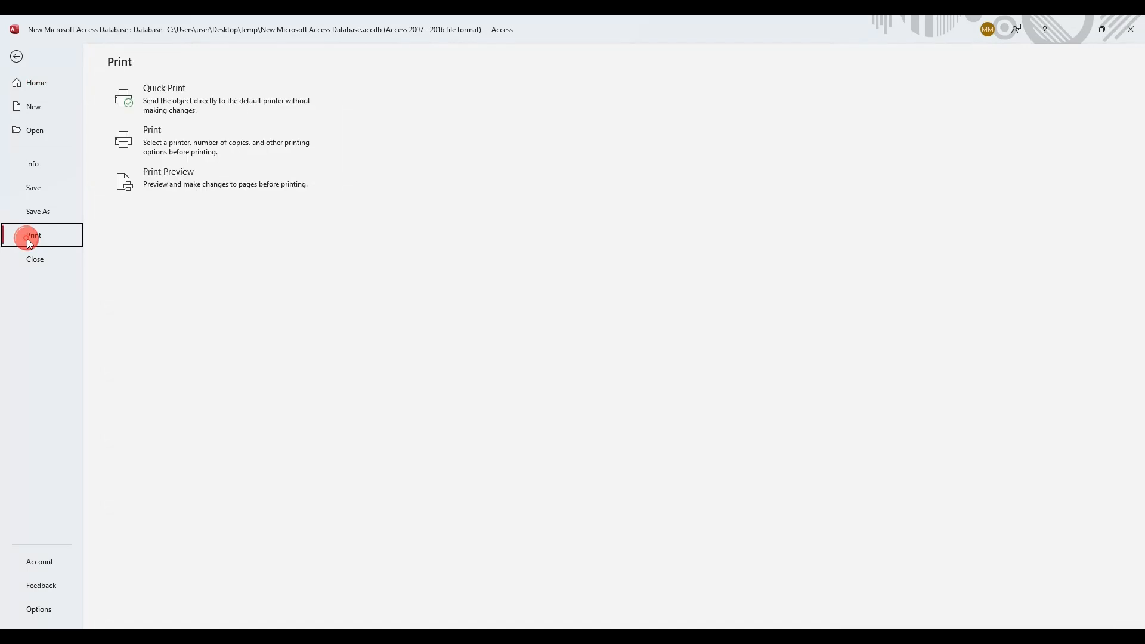
{"action": "left_click", "coordinate": [178, 184]}
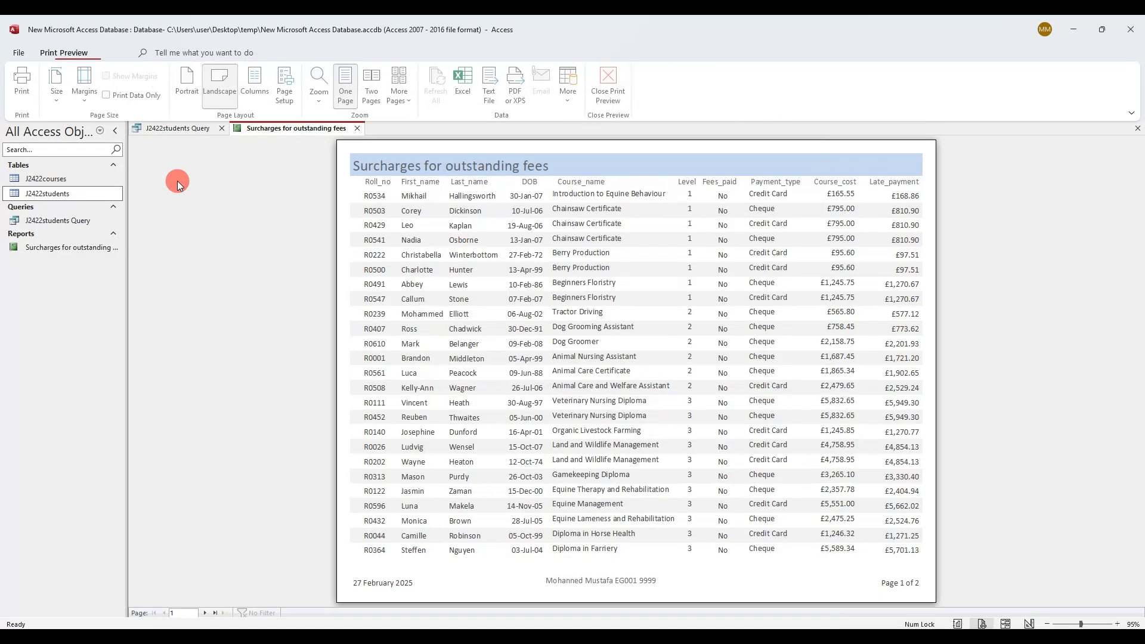
{"action": "left_click", "coordinate": [27, 90]}
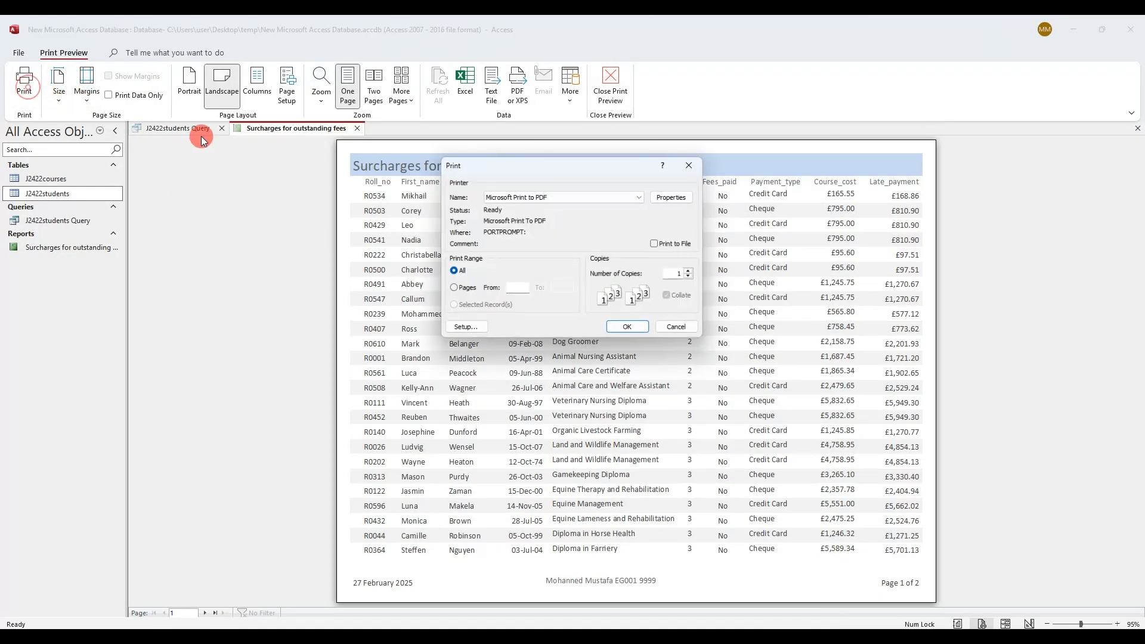
{"action": "left_click", "coordinate": [634, 338]}
{"action": "left_click", "coordinate": [494, 339]}
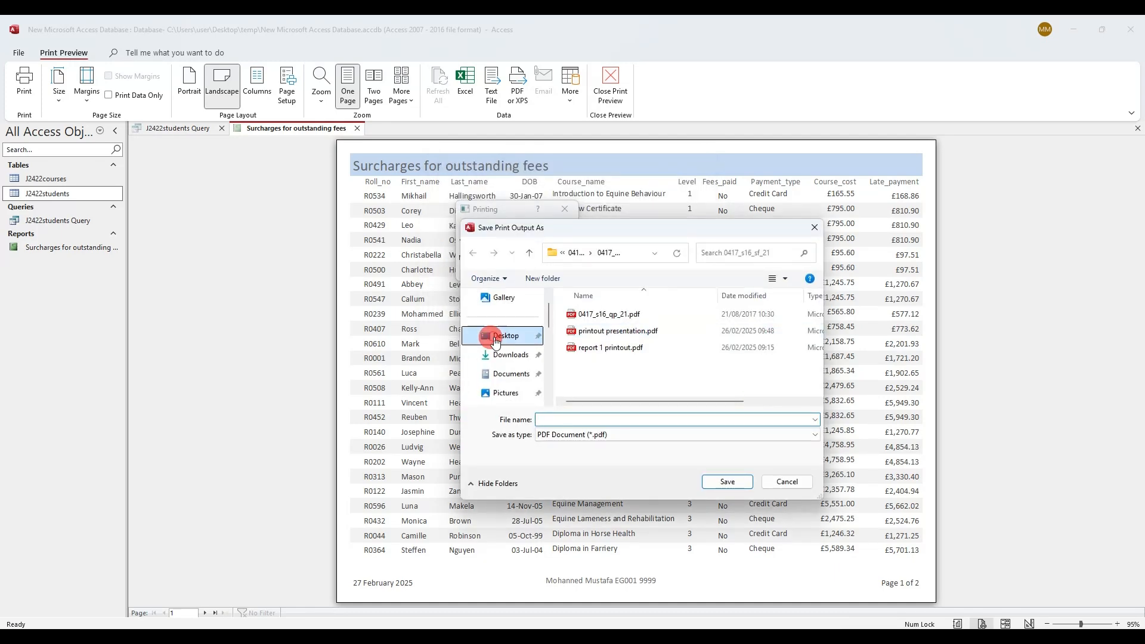
{"action": "left_click", "coordinate": [604, 312]}
{"action": "key", "text": "t"}
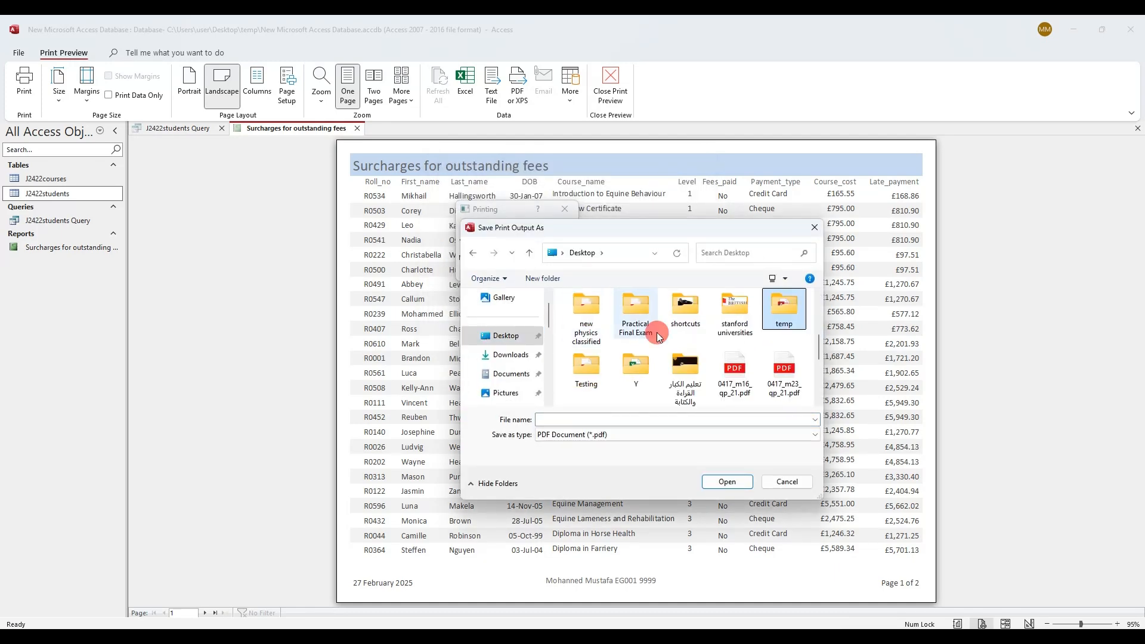
{"action": "double_click", "coordinate": [780, 311]}
{"action": "left_click", "coordinate": [586, 416]}
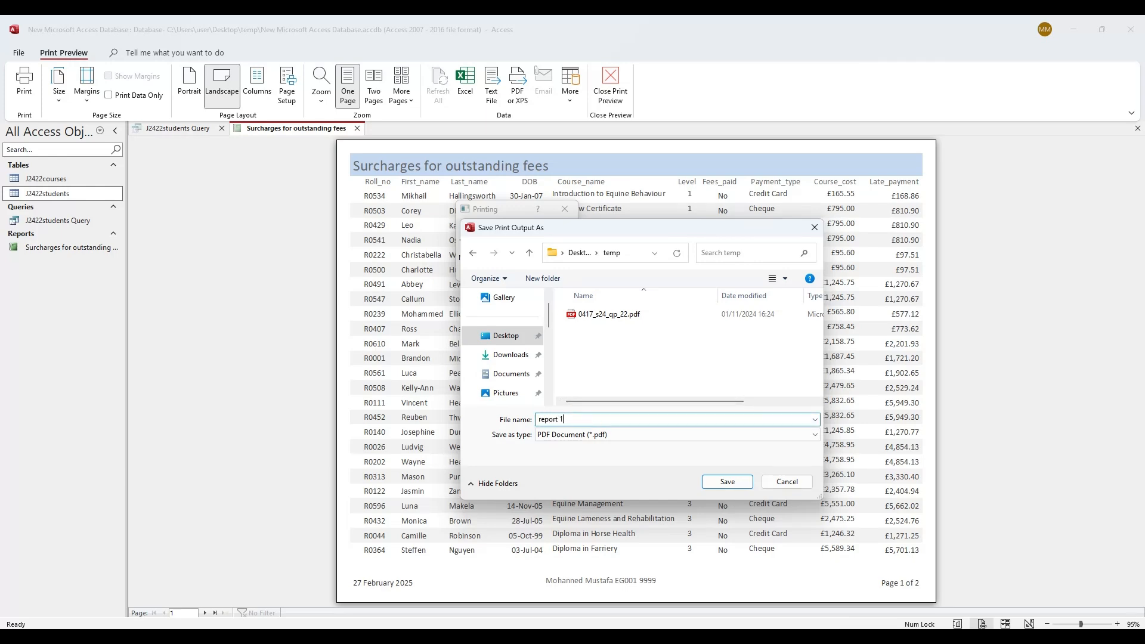
{"action": "key", "text": "Return"}
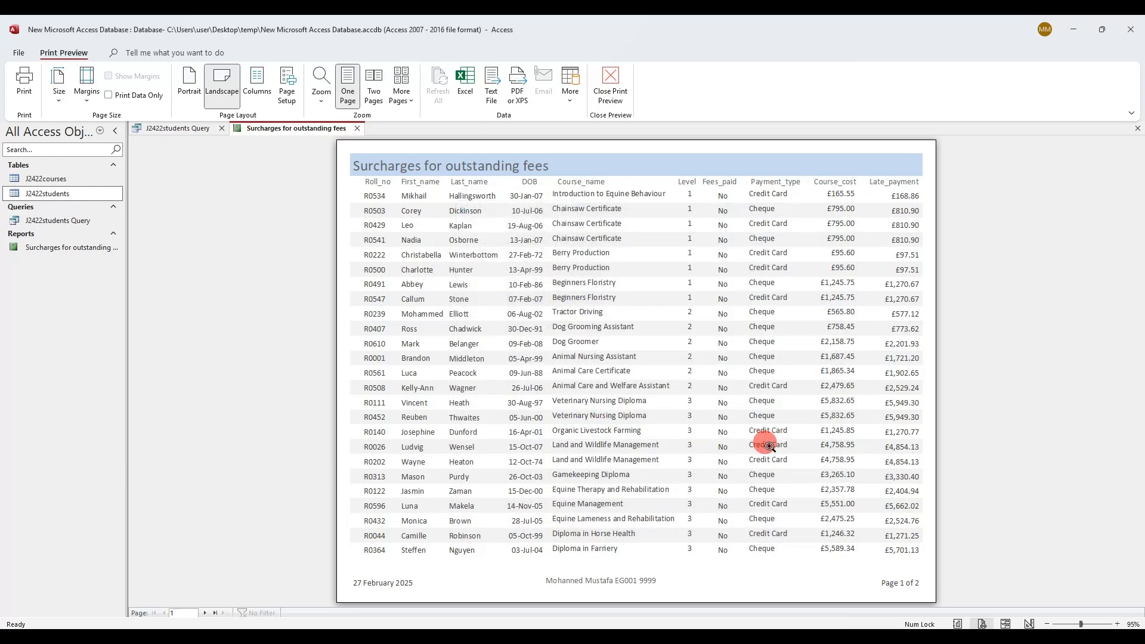
{"action": "left_click", "coordinate": [360, 638]}
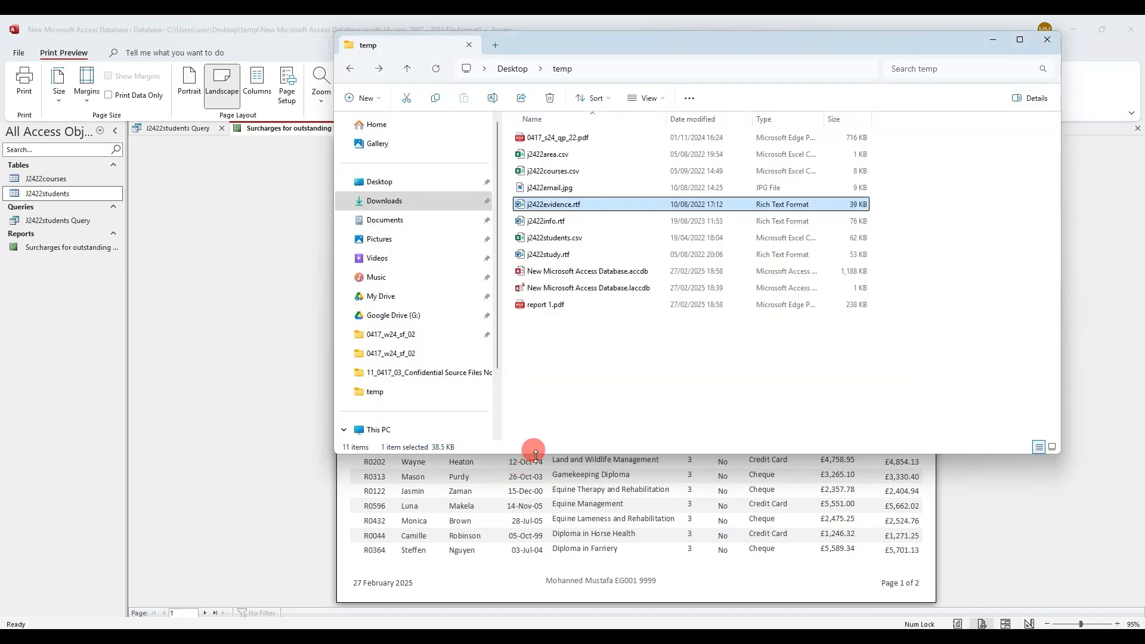
Open report 1.pdf in Edge, scroll through its two pages, and close its tab
{"action": "double_click", "coordinate": [565, 306]}
{"action": "scroll", "coordinate": [588, 274], "scroll_direction": "down", "scroll_amount": 8}
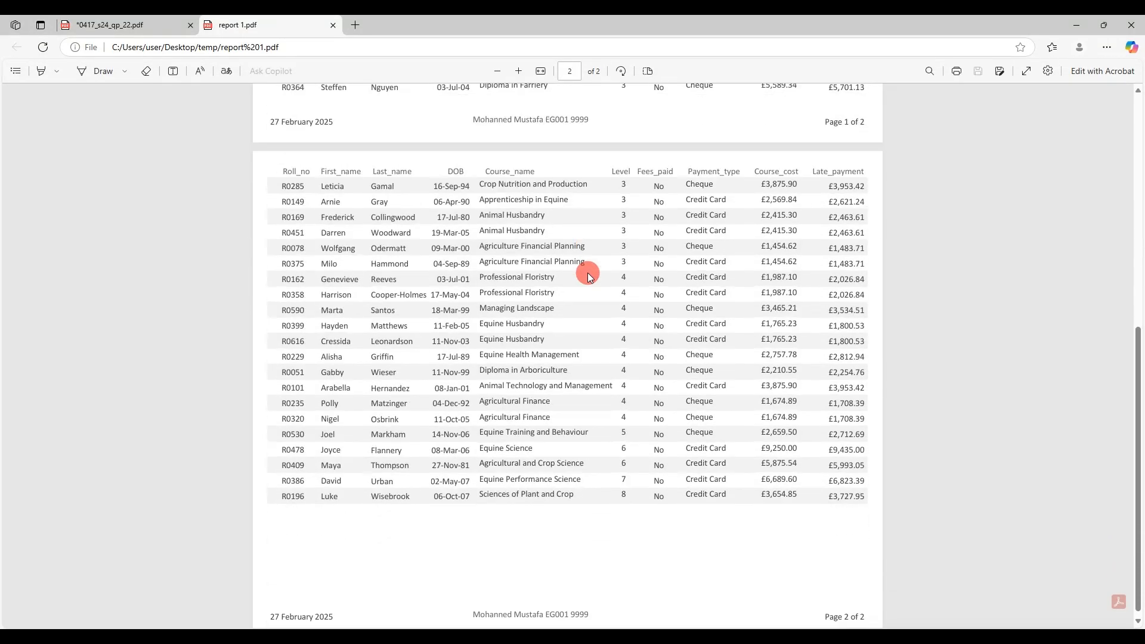
{"action": "left_click_drag", "start_coordinate": [605, 369], "coordinate": [476, 457]}
{"action": "left_click", "coordinate": [482, 475]}
{"action": "scroll", "coordinate": [552, 551], "scroll_direction": "up", "scroll_amount": 7}
{"action": "scroll", "coordinate": [550, 549], "scroll_direction": "up", "scroll_amount": 1}
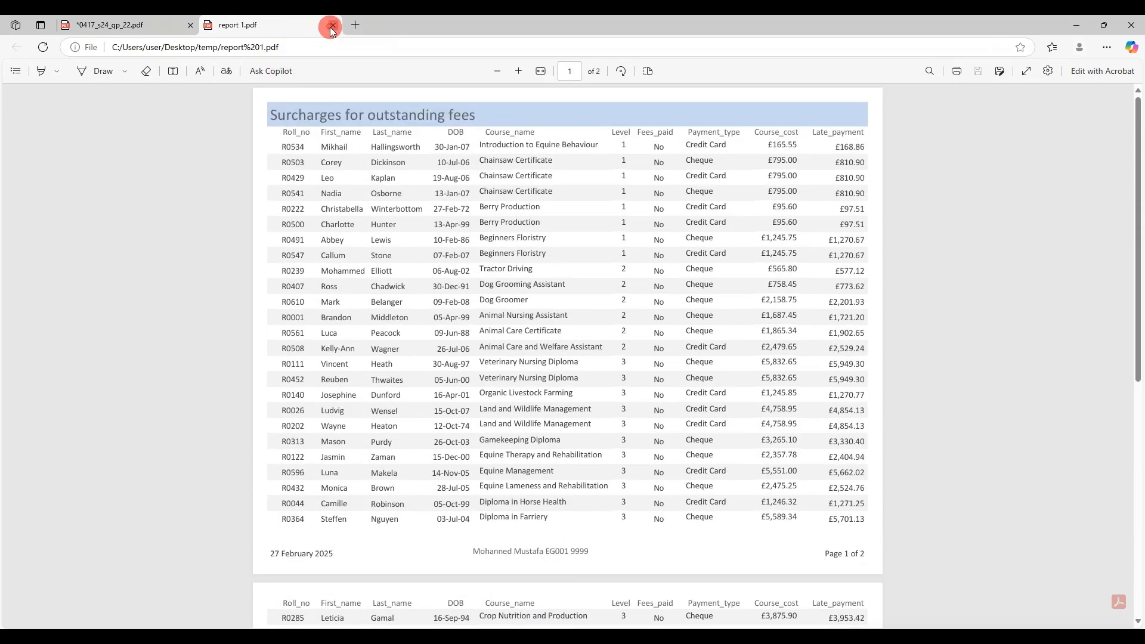
{"action": "left_click", "coordinate": [332, 25]}
Circle question 17, box the word labels, and write 'query' with a brace beside the criteria
{"action": "scroll", "coordinate": [332, 248], "scroll_direction": "down", "scroll_amount": 6}
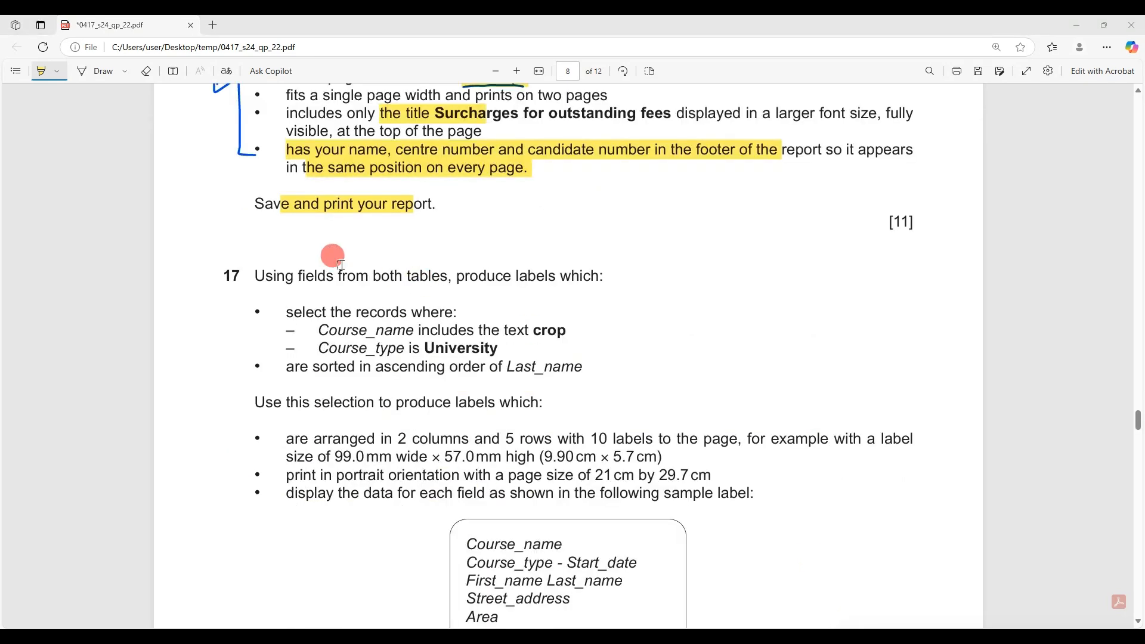
{"action": "left_click", "coordinate": [95, 71]}
{"action": "mouse_move", "coordinate": [237, 255]}
{"action": "left_mouse_down"}
{"action": "mouse_move", "coordinate": [235, 273]}
{"action": "mouse_move", "coordinate": [243, 261]}
{"action": "left_mouse_up"}
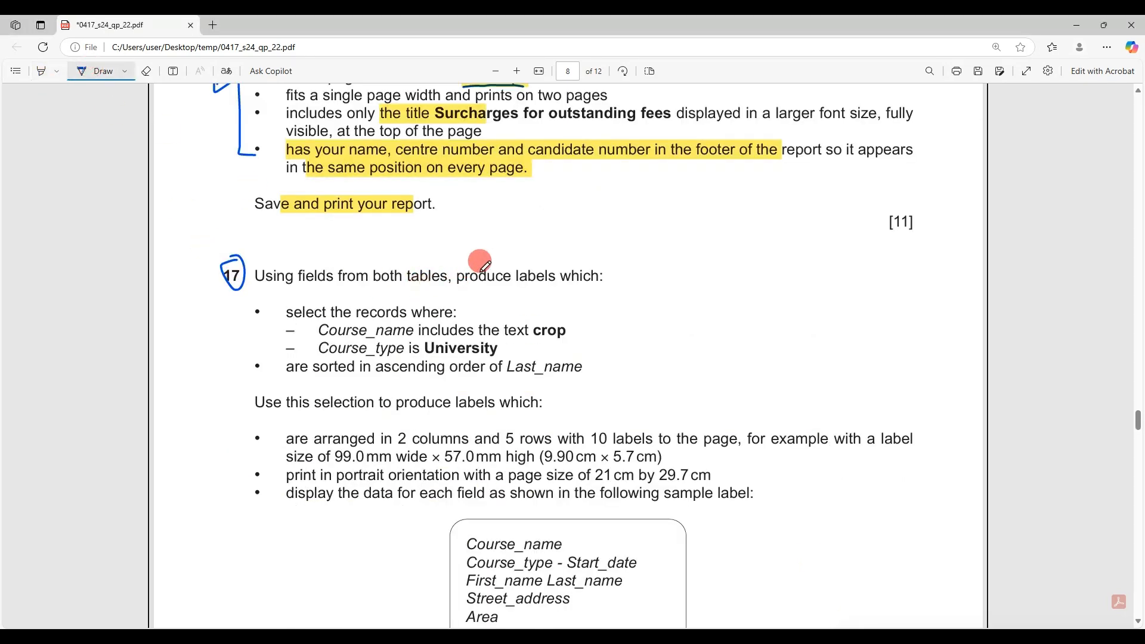
{"action": "mouse_move", "coordinate": [549, 264]}
{"action": "left_mouse_down"}
{"action": "mouse_move", "coordinate": [516, 265]}
{"action": "mouse_move", "coordinate": [515, 279]}
{"action": "mouse_move", "coordinate": [559, 281]}
{"action": "mouse_move", "coordinate": [550, 263]}
{"action": "left_mouse_up"}
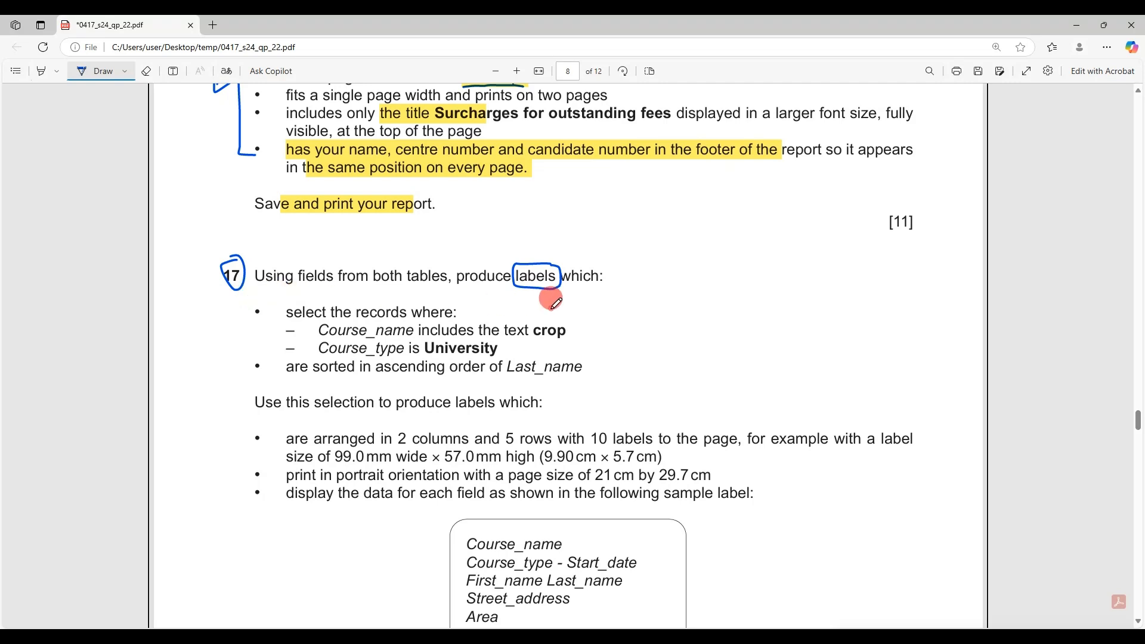
{"action": "mouse_move", "coordinate": [551, 309]}
{"action": "left_mouse_down"}
{"action": "mouse_move", "coordinate": [608, 327]}
{"action": "mouse_move", "coordinate": [598, 396]}
{"action": "left_mouse_up"}
{"action": "mouse_move", "coordinate": [671, 346]}
{"action": "left_mouse_down"}
{"action": "mouse_move", "coordinate": [707, 358]}
{"action": "mouse_move", "coordinate": [717, 345]}
{"action": "mouse_move", "coordinate": [746, 350]}
{"action": "mouse_move", "coordinate": [755, 374]}
{"action": "left_mouse_up"}
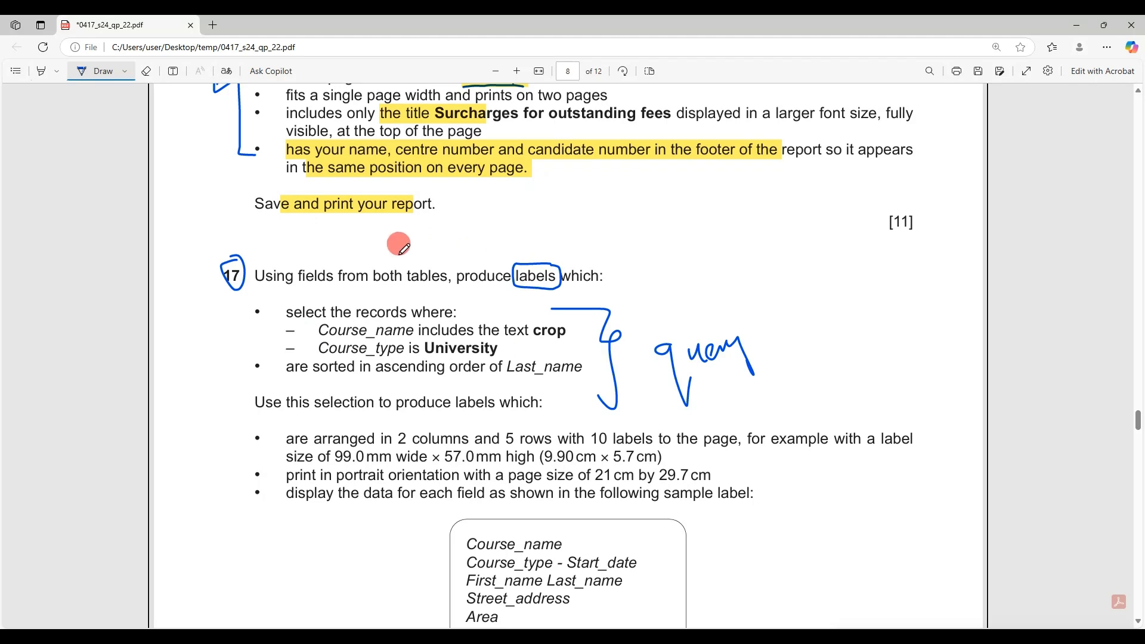
Draw an arrow pointing at the sample label of question 17
{"action": "scroll", "coordinate": [784, 477], "scroll_direction": "down", "scroll_amount": 1}
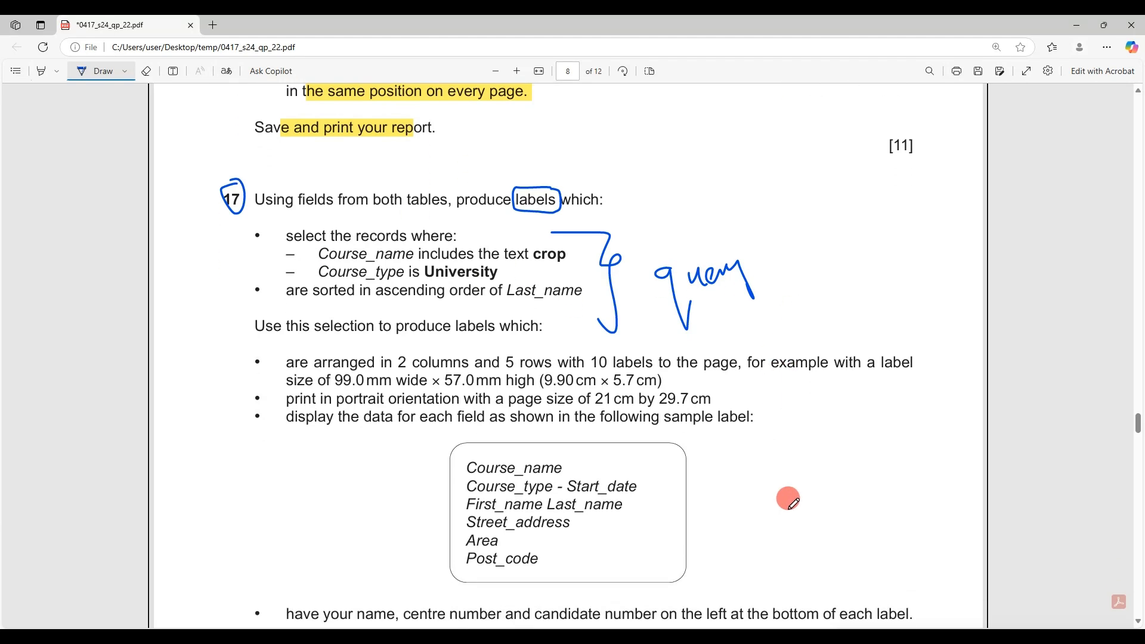
{"action": "scroll", "coordinate": [788, 498], "scroll_direction": "down", "scroll_amount": 1}
{"action": "mouse_move", "coordinate": [814, 422]}
{"action": "left_mouse_down"}
{"action": "mouse_move", "coordinate": [769, 469]}
{"action": "mouse_move", "coordinate": [724, 467]}
{"action": "mouse_move", "coordinate": [728, 481]}
{"action": "left_mouse_up"}
{"action": "left_click_drag", "start_coordinate": [730, 480], "coordinate": [733, 449]}
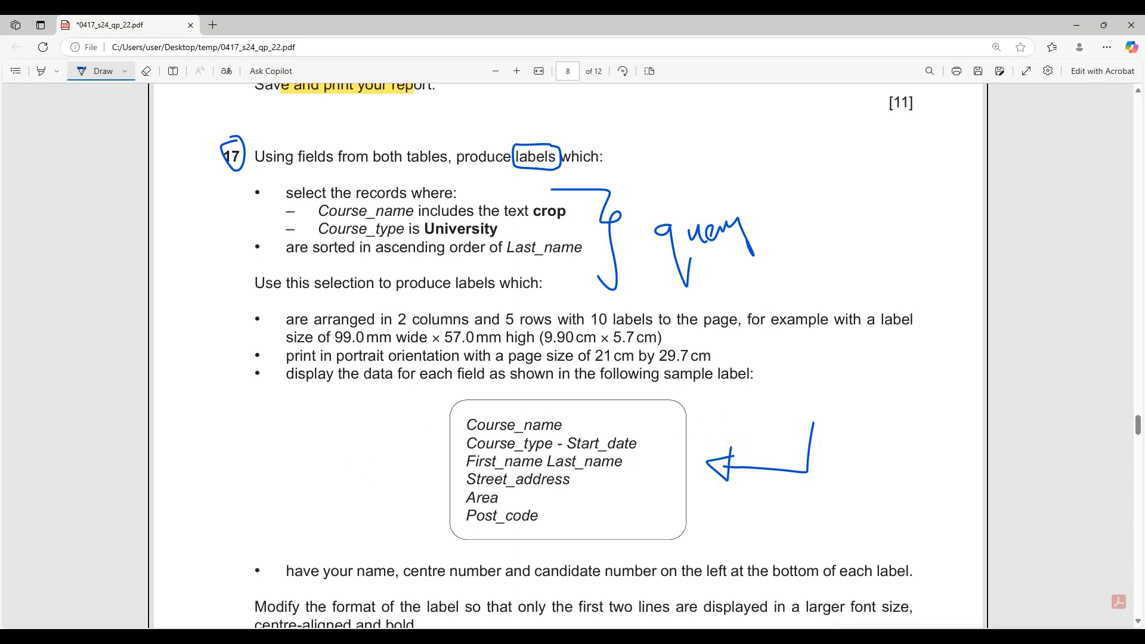
{"action": "left_click", "coordinate": [179, 637]}
Close the open report and query and start the Simple Query Wizard
{"action": "left_click", "coordinate": [361, 130]}
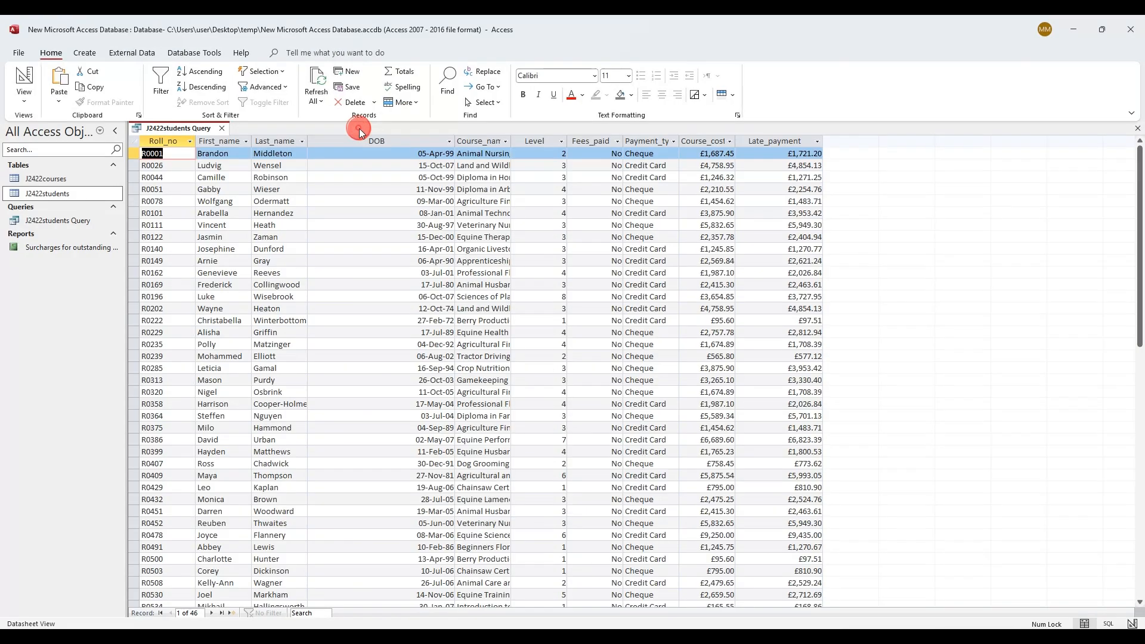
{"action": "left_click", "coordinate": [221, 128]}
{"action": "left_click", "coordinate": [82, 52]}
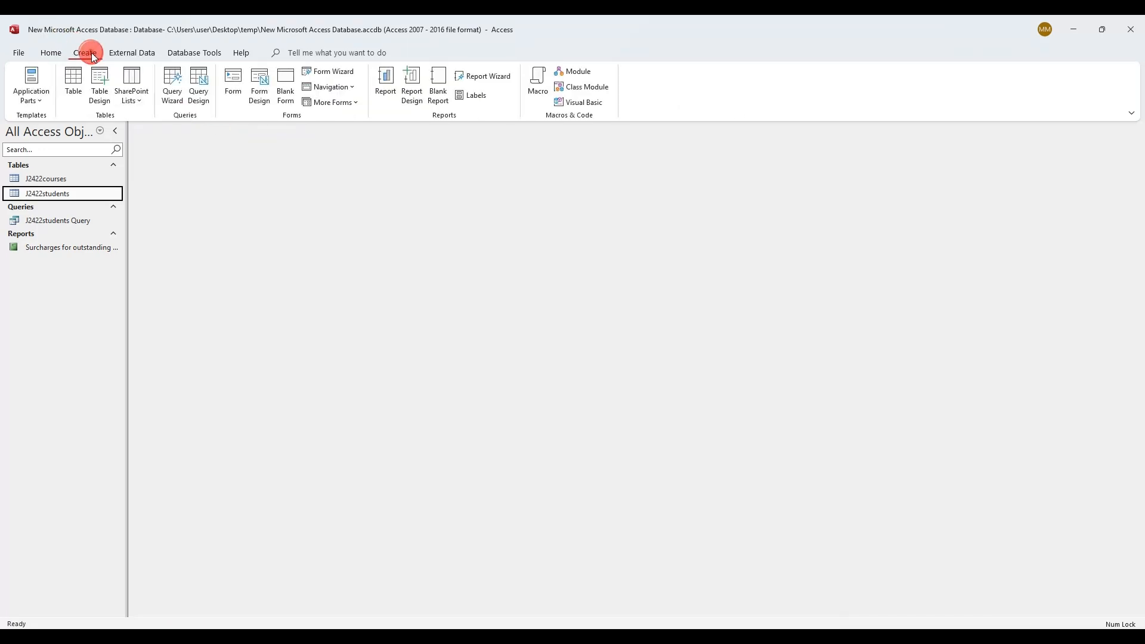
{"action": "left_click", "coordinate": [175, 89]}
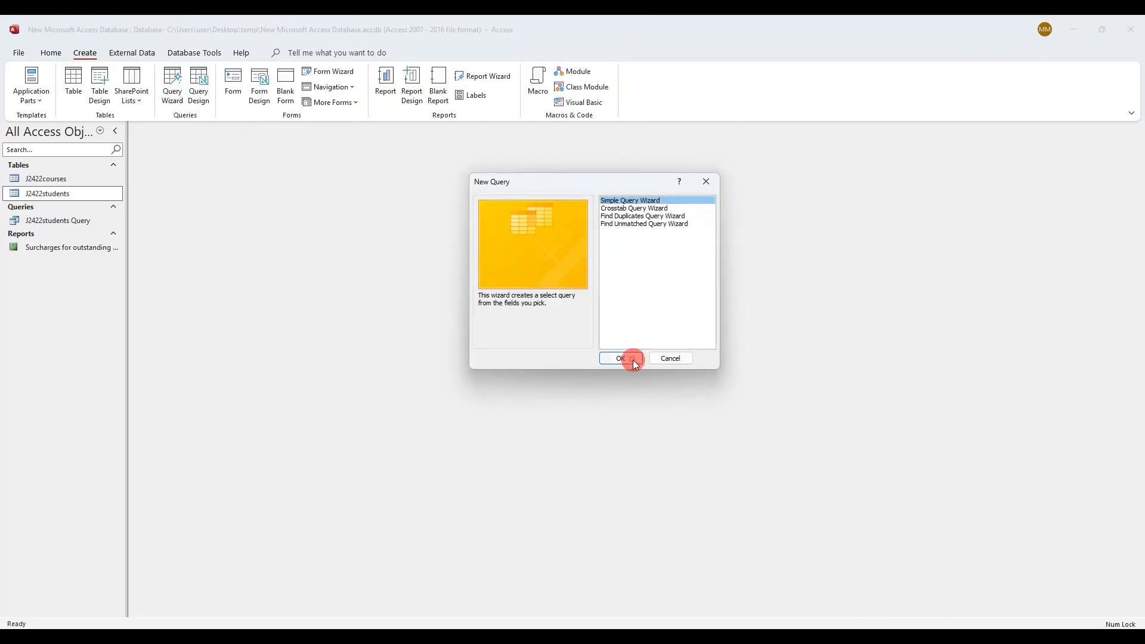
{"action": "left_click", "coordinate": [632, 360]}
{"action": "left_click", "coordinate": [582, 232]}
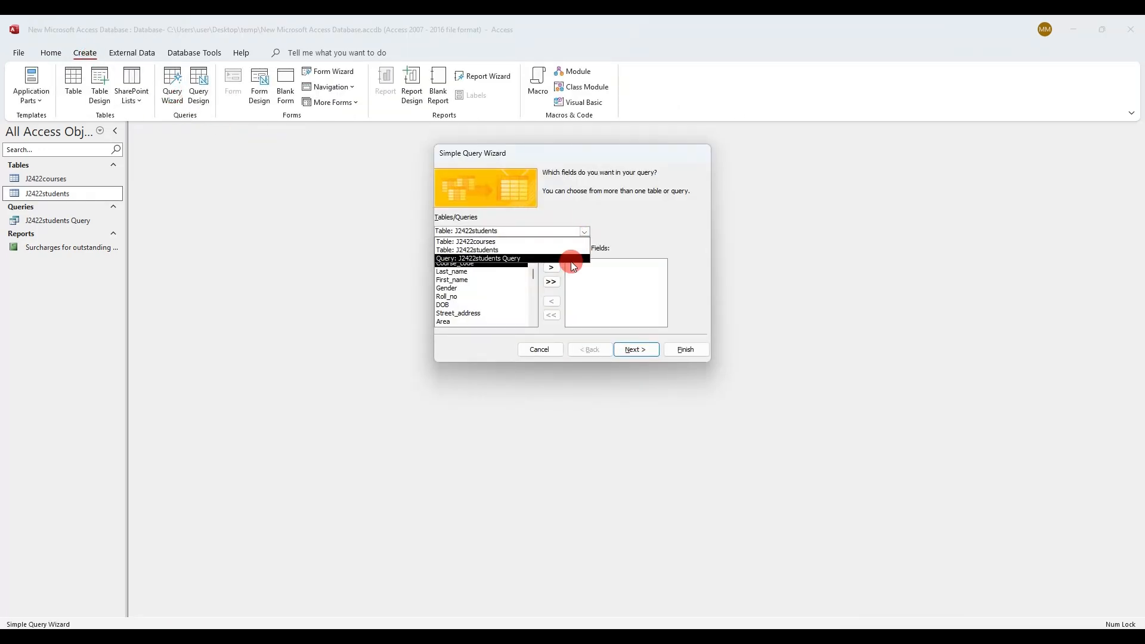
{"action": "left_click", "coordinate": [636, 230]}
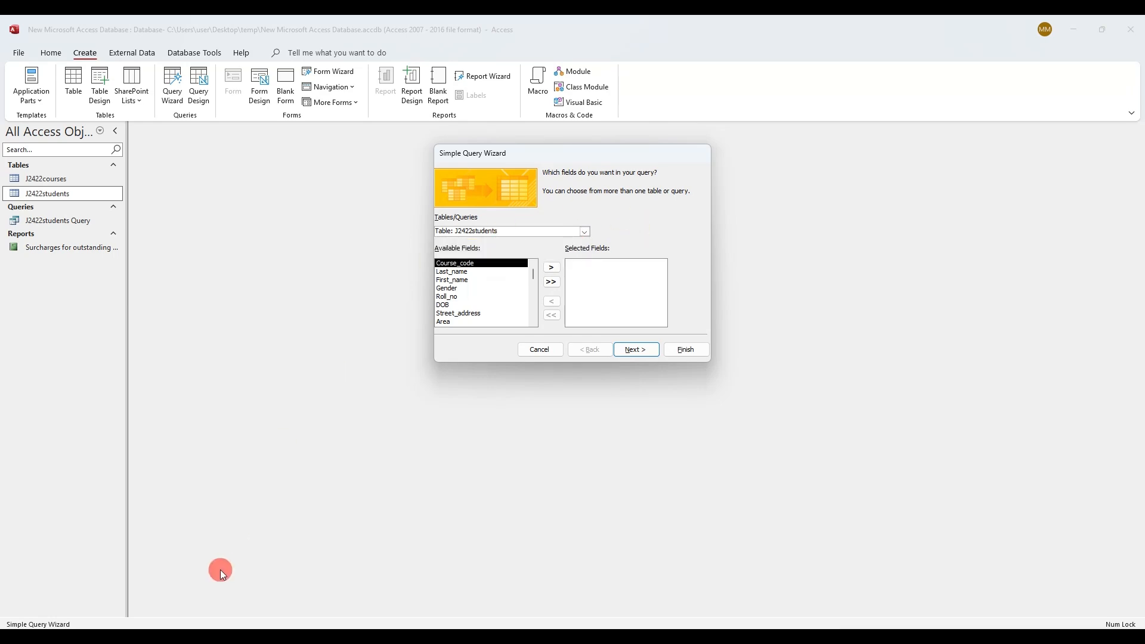
{"action": "key", "text": "alt+Tab"}
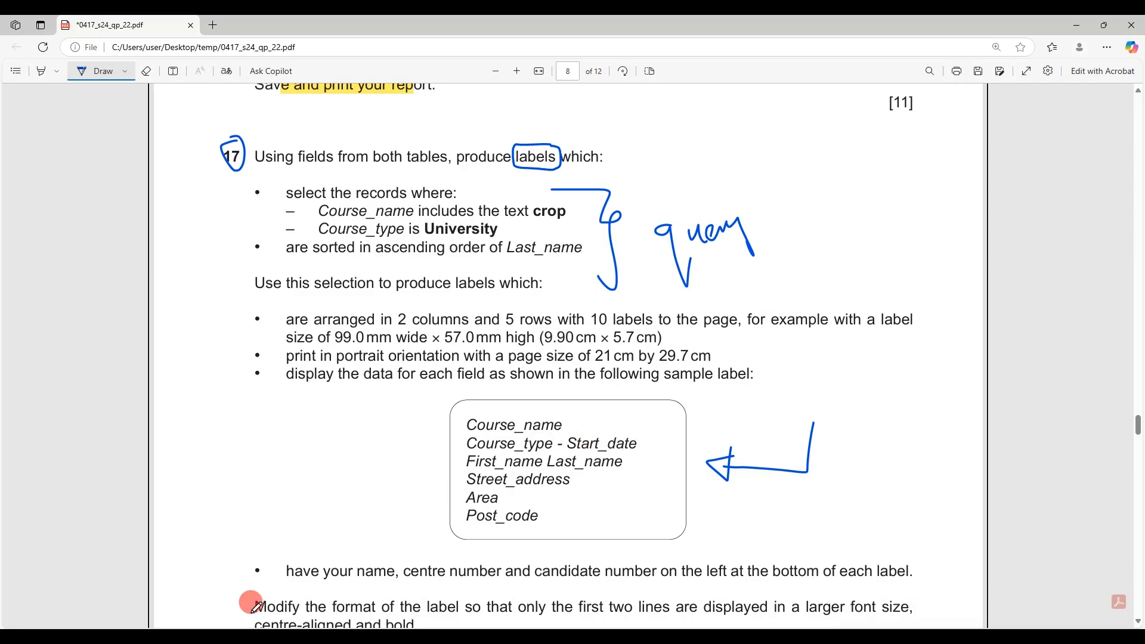
{"action": "key", "text": "alt+Tab"}
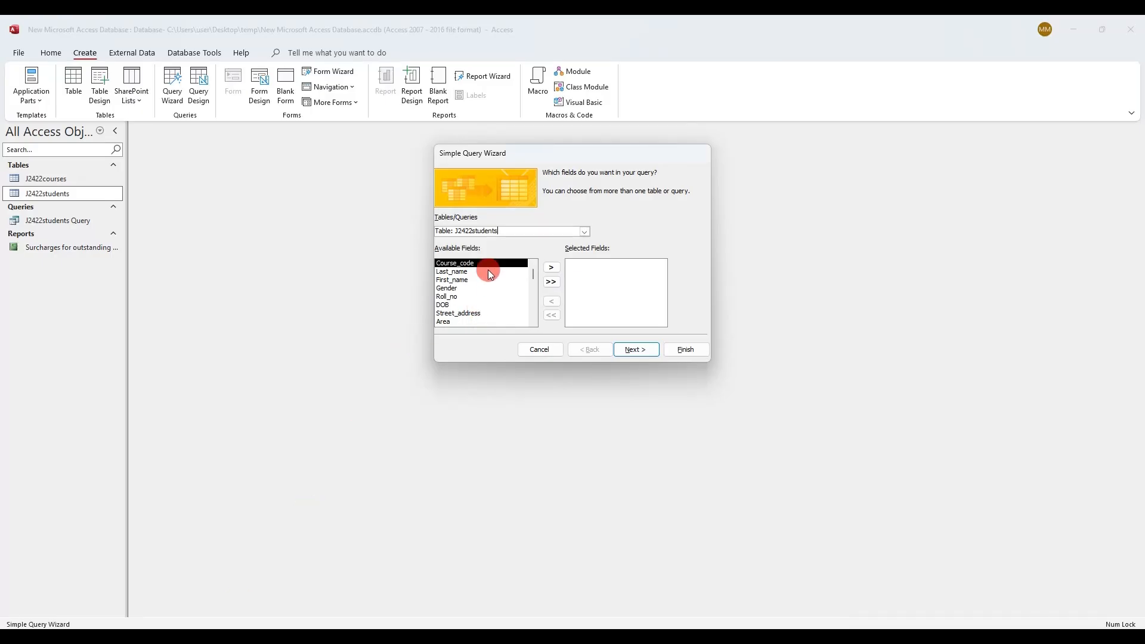
Add Course_name, Course_type and Start_date from the J2422courses table
{"action": "left_click", "coordinate": [589, 234]}
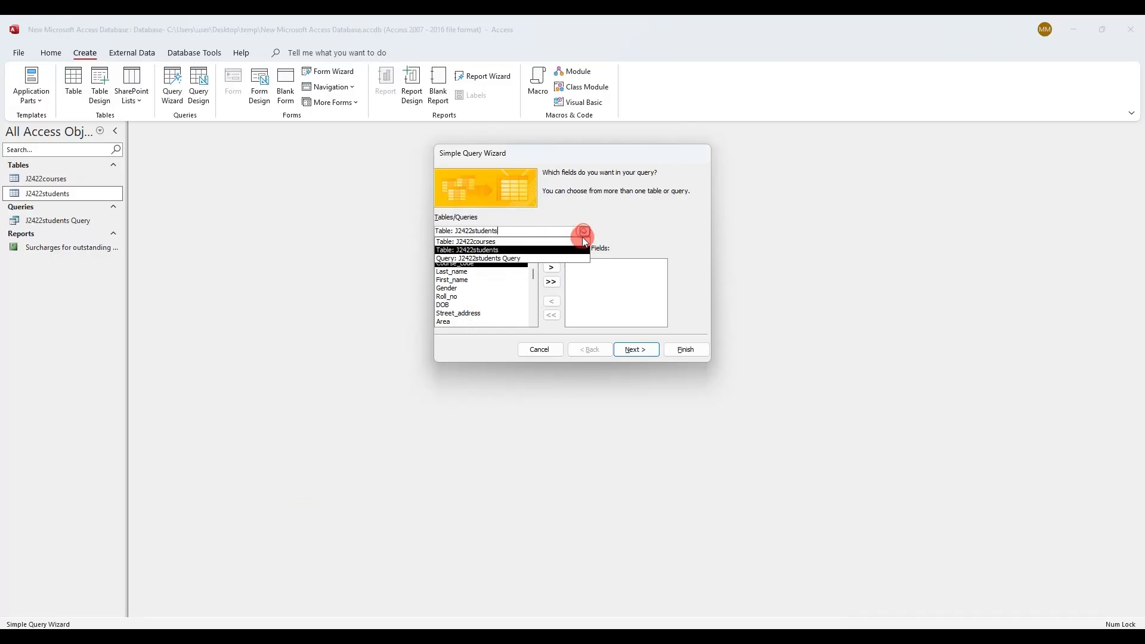
{"action": "left_click", "coordinate": [580, 241]}
{"action": "left_click", "coordinate": [466, 272]}
{"action": "double_click", "coordinate": [466, 273]}
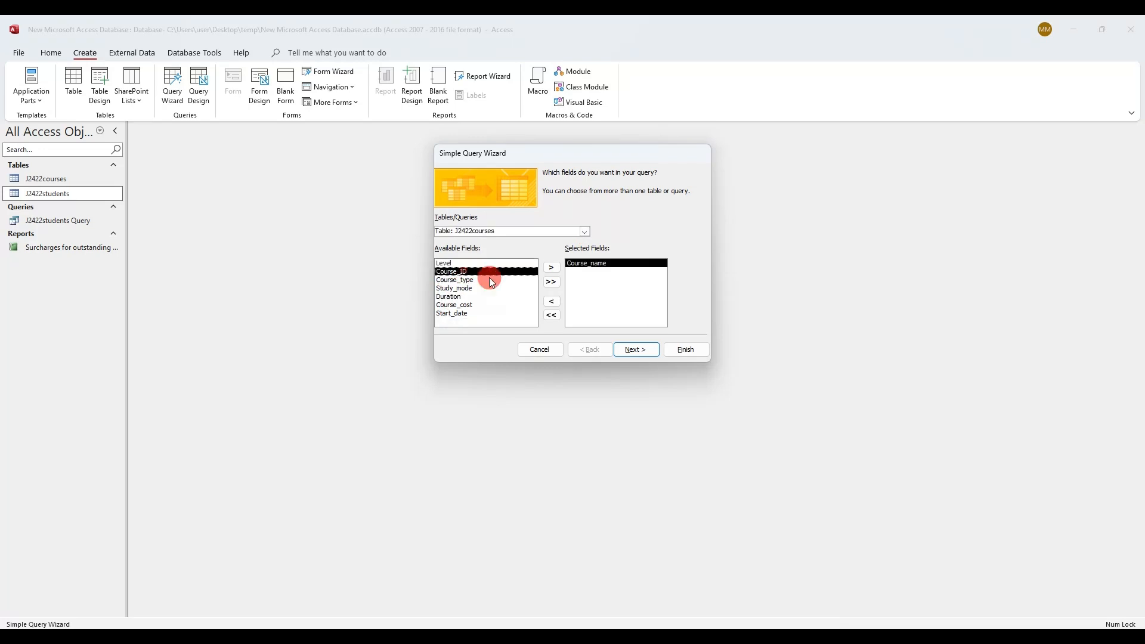
{"action": "double_click", "coordinate": [488, 280]}
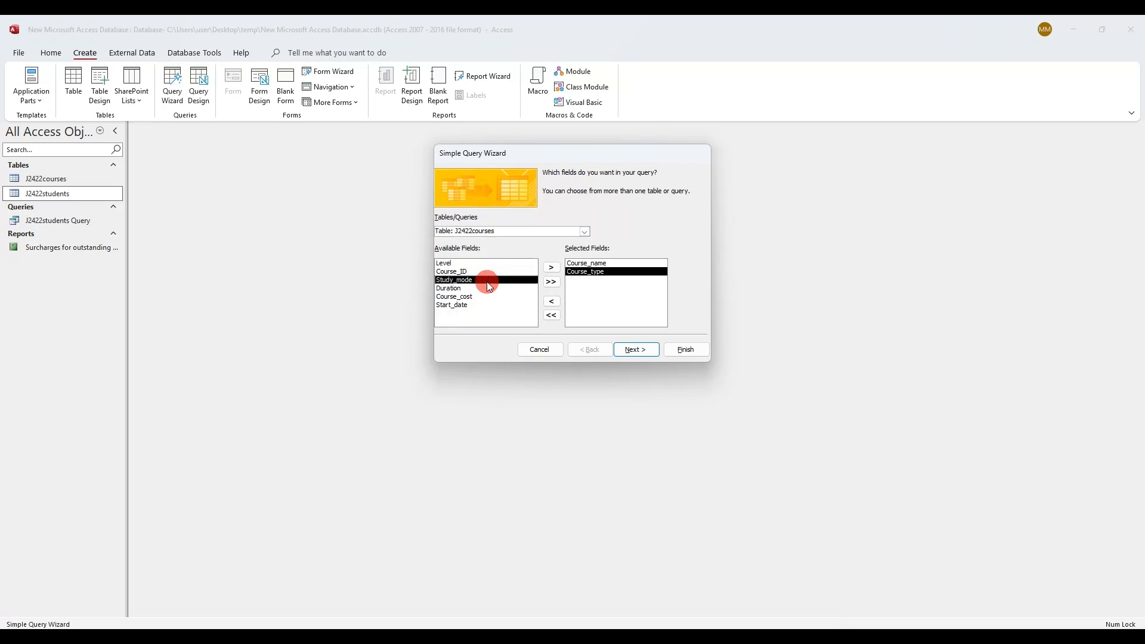
{"action": "double_click", "coordinate": [483, 305]}
{"action": "left_click", "coordinate": [164, 636]}
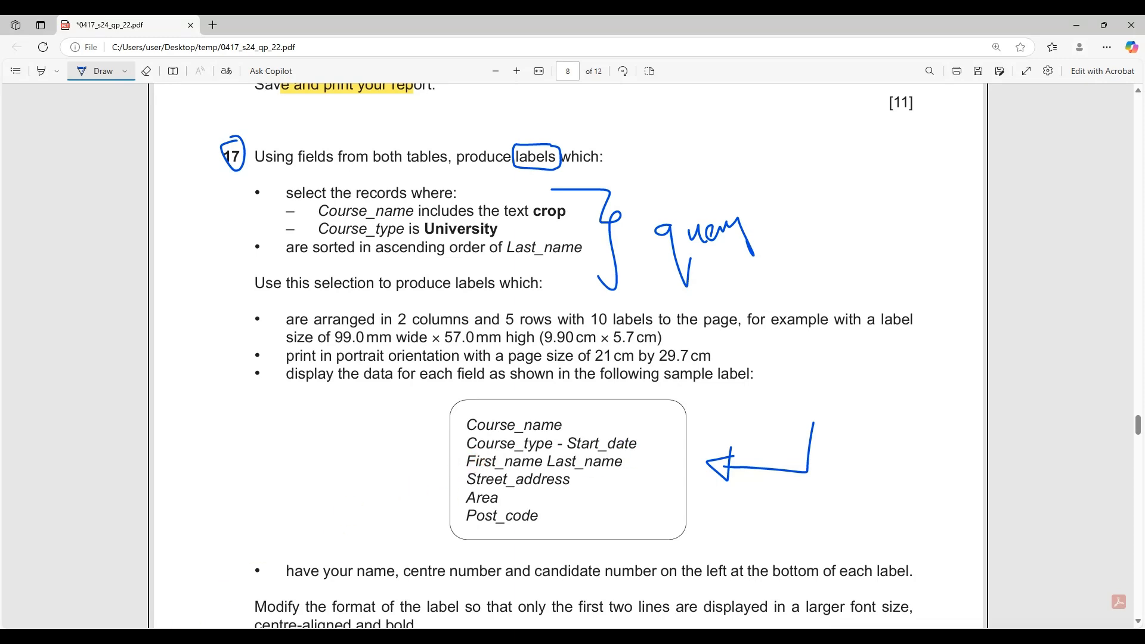
{"action": "key", "text": "alt+Tab"}
Add First_name and Street_address from J2422students, following the sample label's field order
{"action": "left_click", "coordinate": [586, 231]}
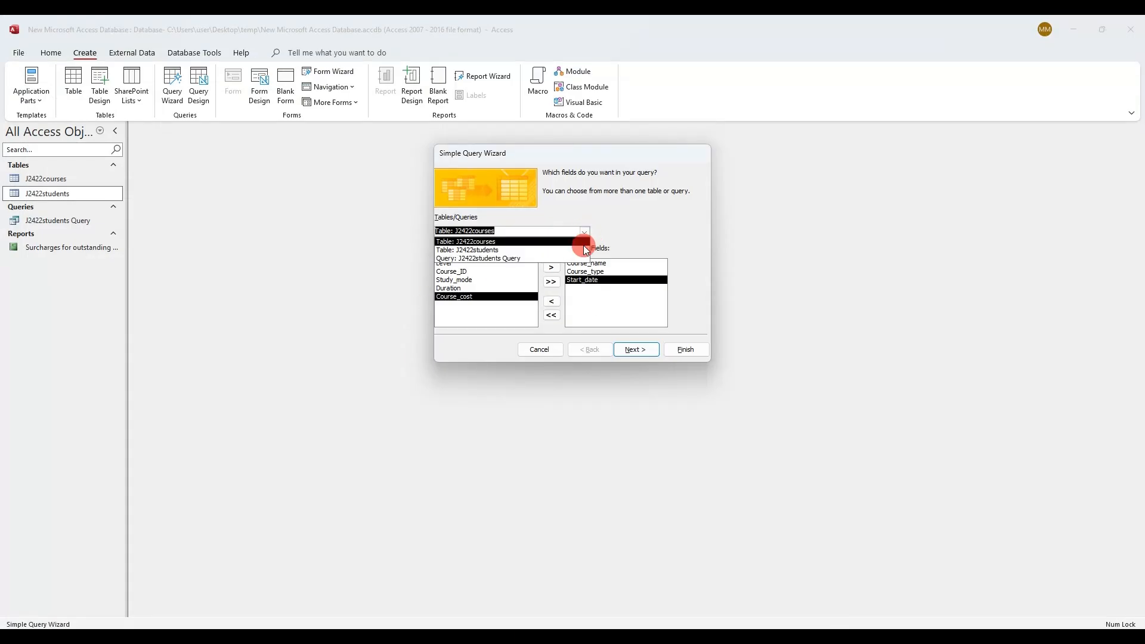
{"action": "left_click", "coordinate": [566, 250]}
{"action": "double_click", "coordinate": [460, 281]}
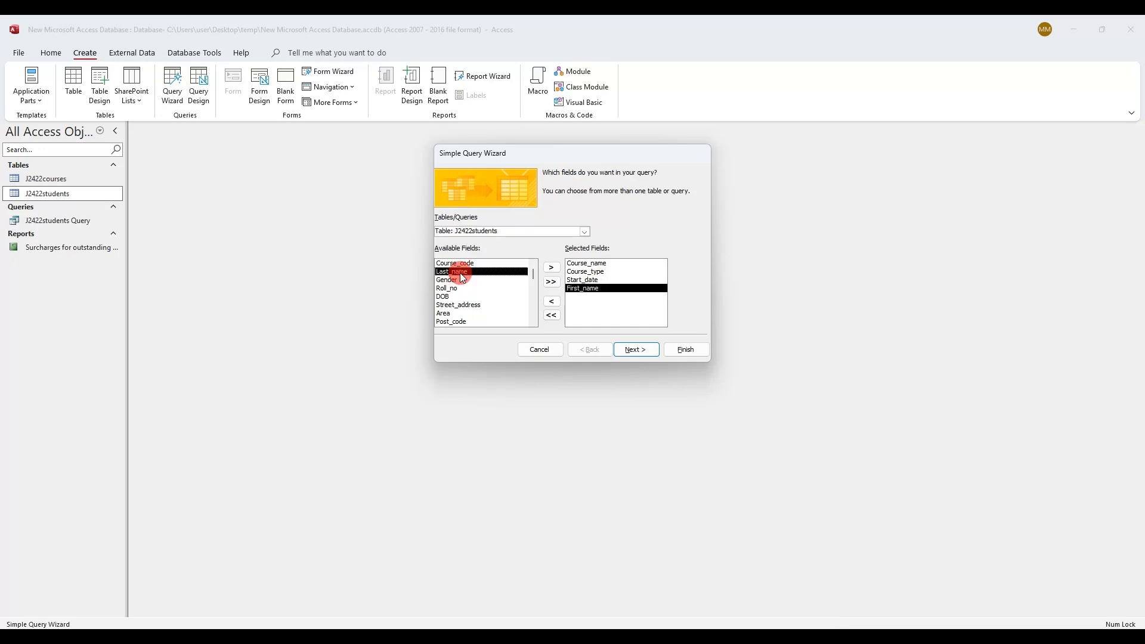
{"action": "key", "text": "alt+Tab"}
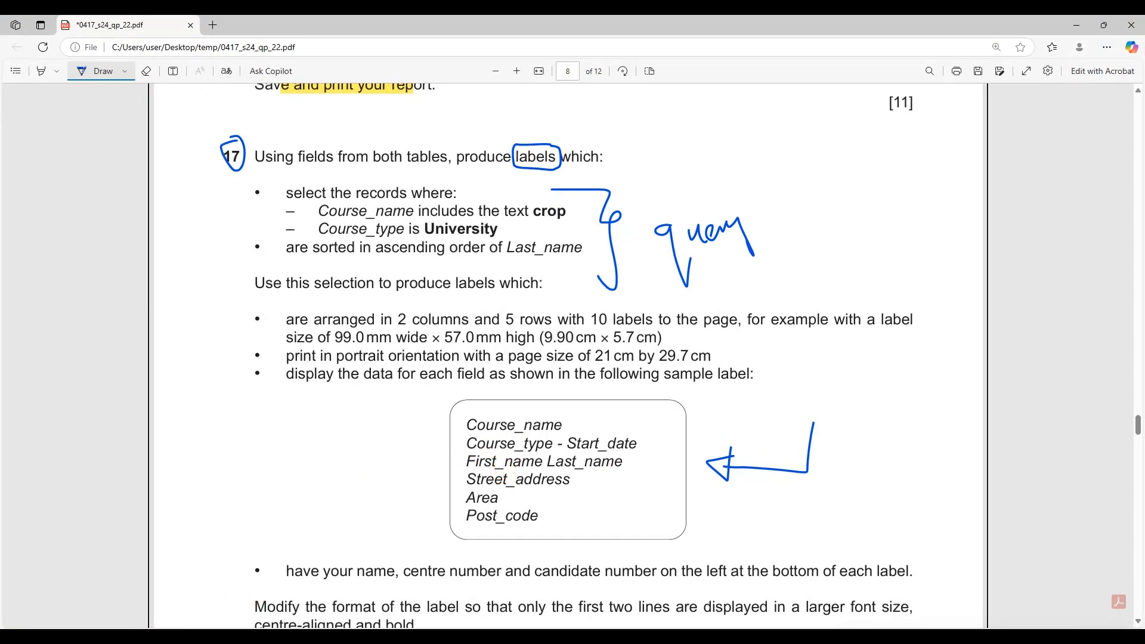
{"action": "key", "text": "alt+Tab"}
{"action": "double_click", "coordinate": [480, 304]}
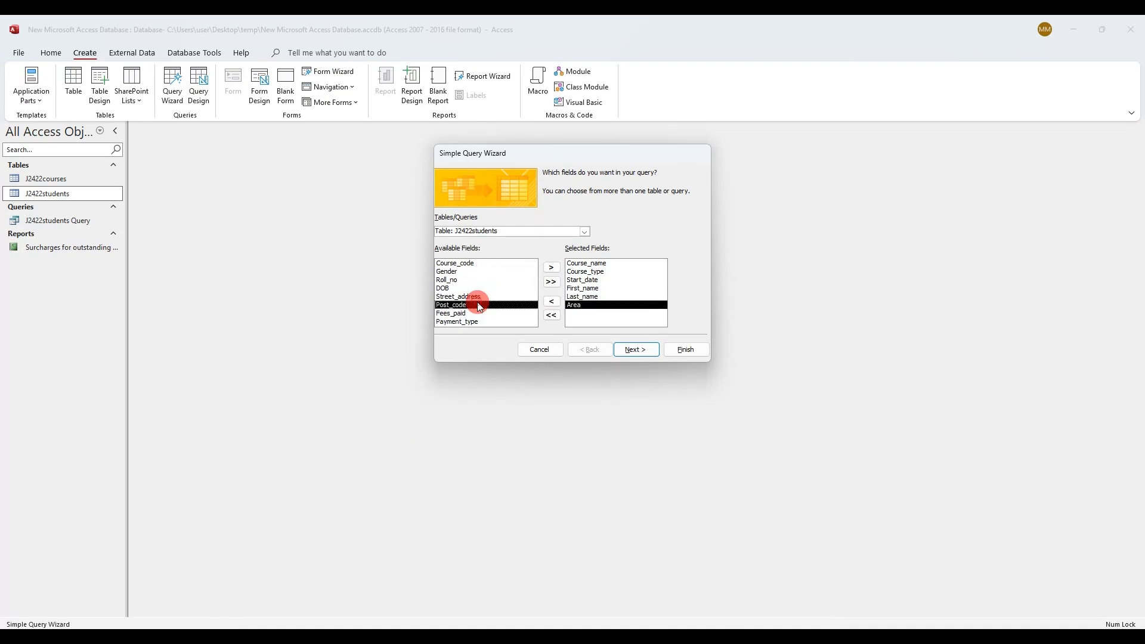
{"action": "double_click", "coordinate": [599, 306]}
{"action": "double_click", "coordinate": [492, 298]}
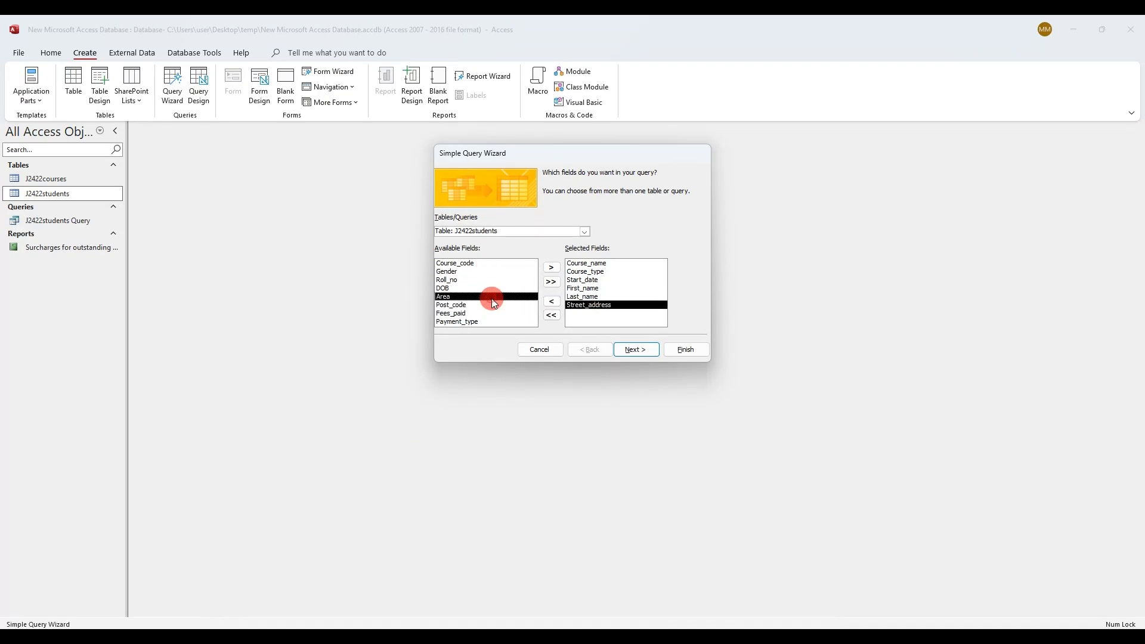
{"action": "key", "text": "alt+Tab"}
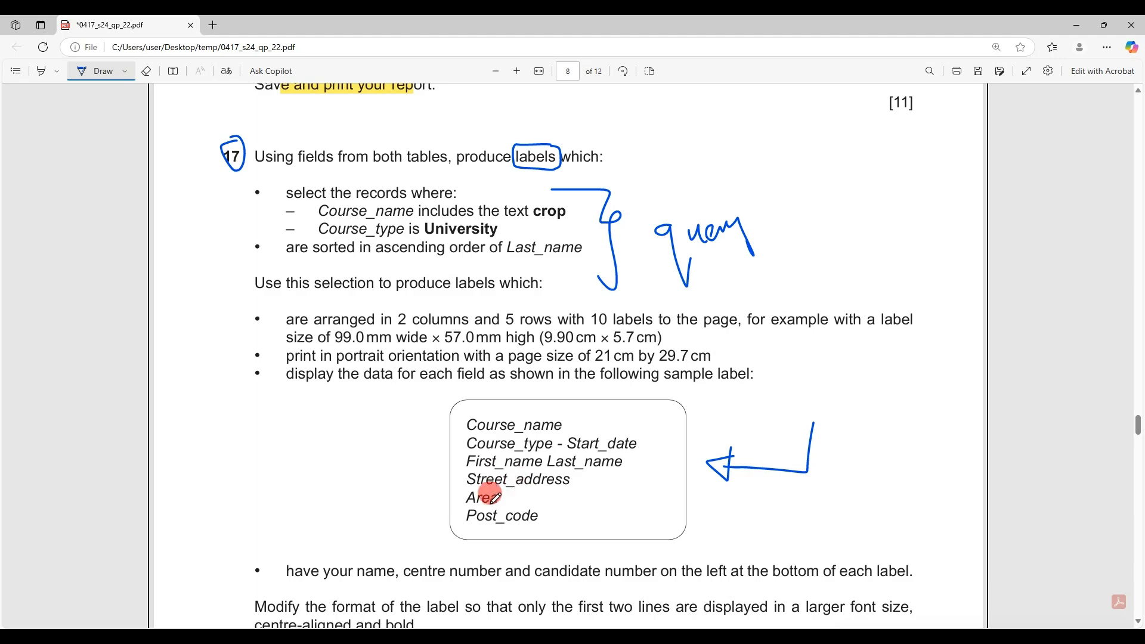
{"action": "mouse_move", "coordinate": [504, 499]}
{"action": "left_mouse_down"}
{"action": "mouse_move", "coordinate": [556, 498]}
{"action": "mouse_move", "coordinate": [561, 510]}
{"action": "left_mouse_up"}
{"action": "key", "text": "alt+Tab"}
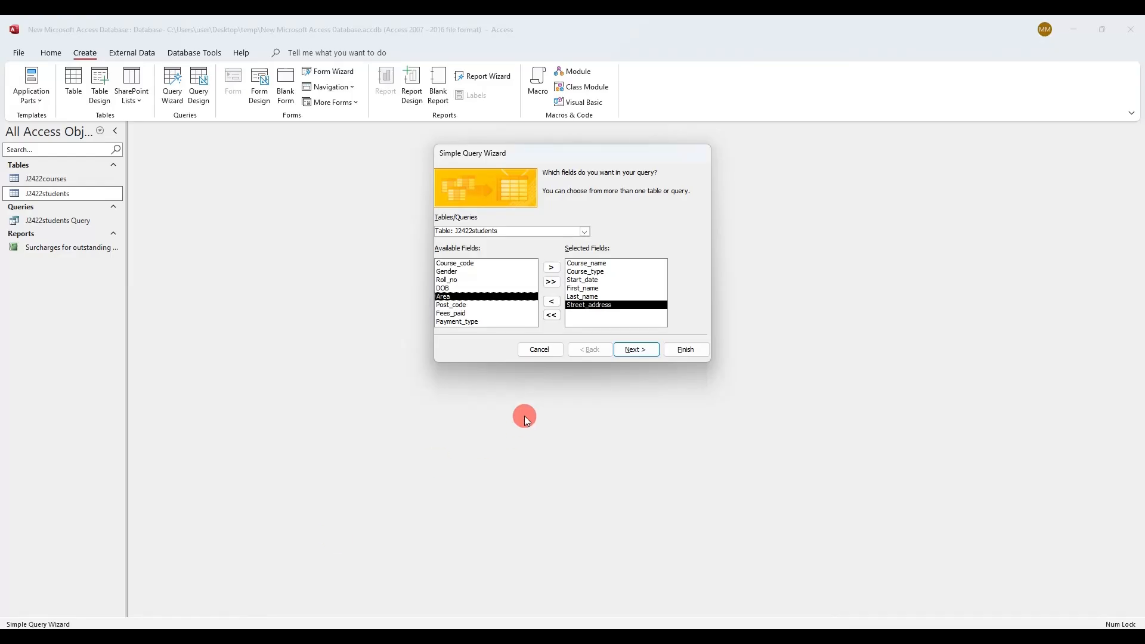
Add Area and Post_code from J2422students and continue with a detail query
{"action": "left_click", "coordinate": [585, 231]}
{"action": "left_click", "coordinate": [578, 237]}
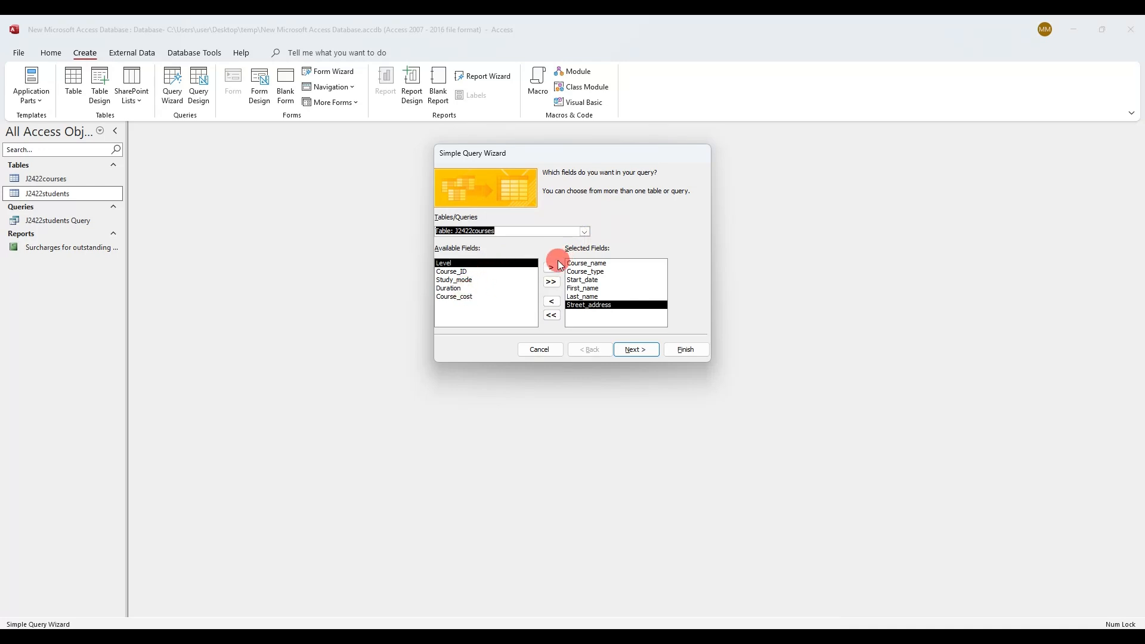
{"action": "left_click", "coordinate": [584, 231]}
{"action": "left_click", "coordinate": [573, 250]}
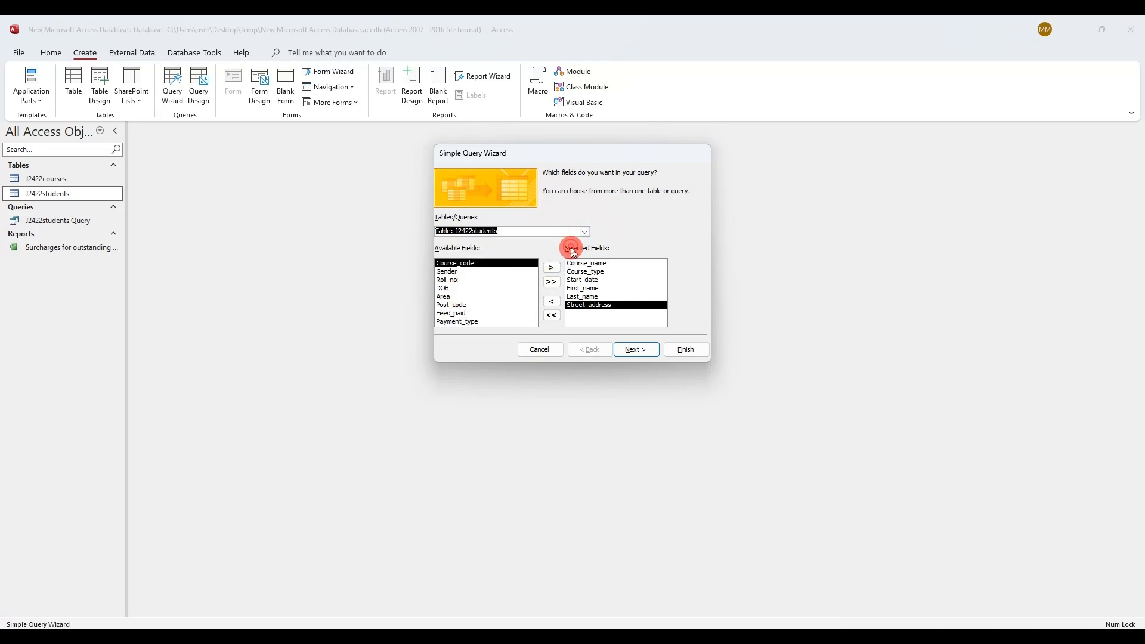
{"action": "double_click", "coordinate": [452, 296]}
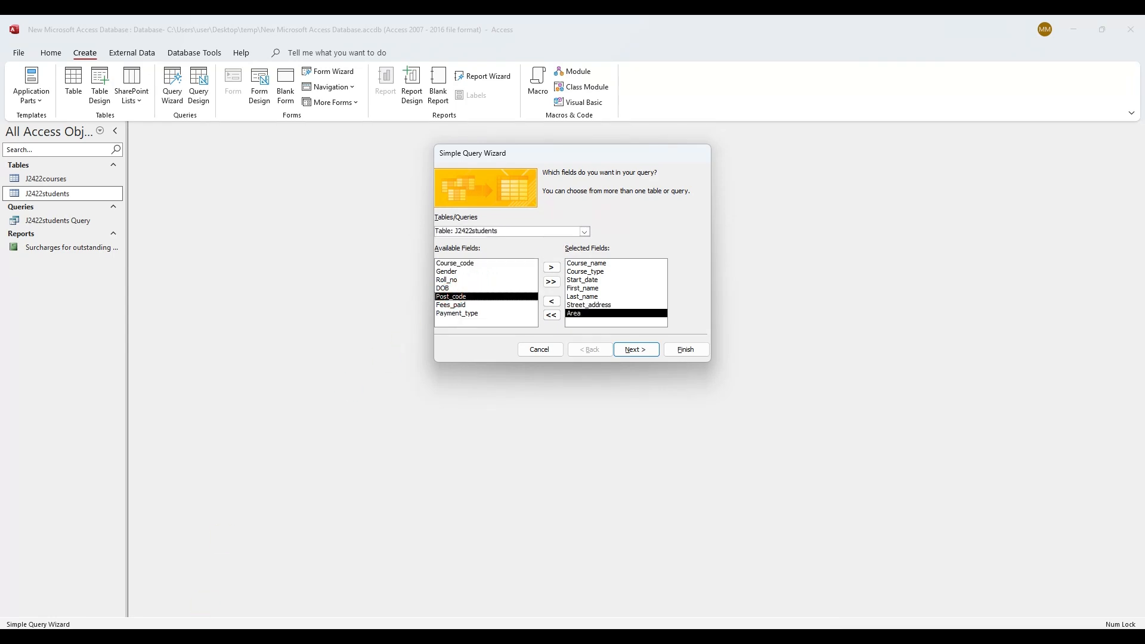
{"action": "key", "text": "alt+Tab"}
{"action": "key", "text": "alt+Tab"}
{"action": "double_click", "coordinate": [467, 296]}
{"action": "left_click", "coordinate": [655, 349]}
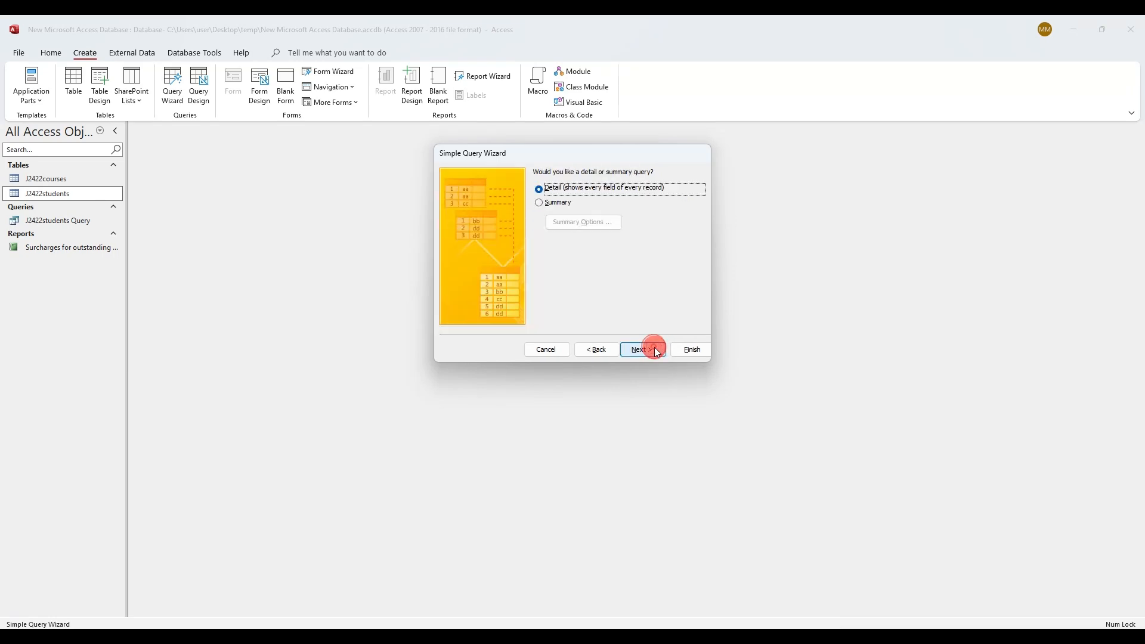
{"action": "left_click", "coordinate": [656, 350]}
Finish the wizard and open J2422courses Query in Design View
{"action": "left_click", "coordinate": [684, 351]}
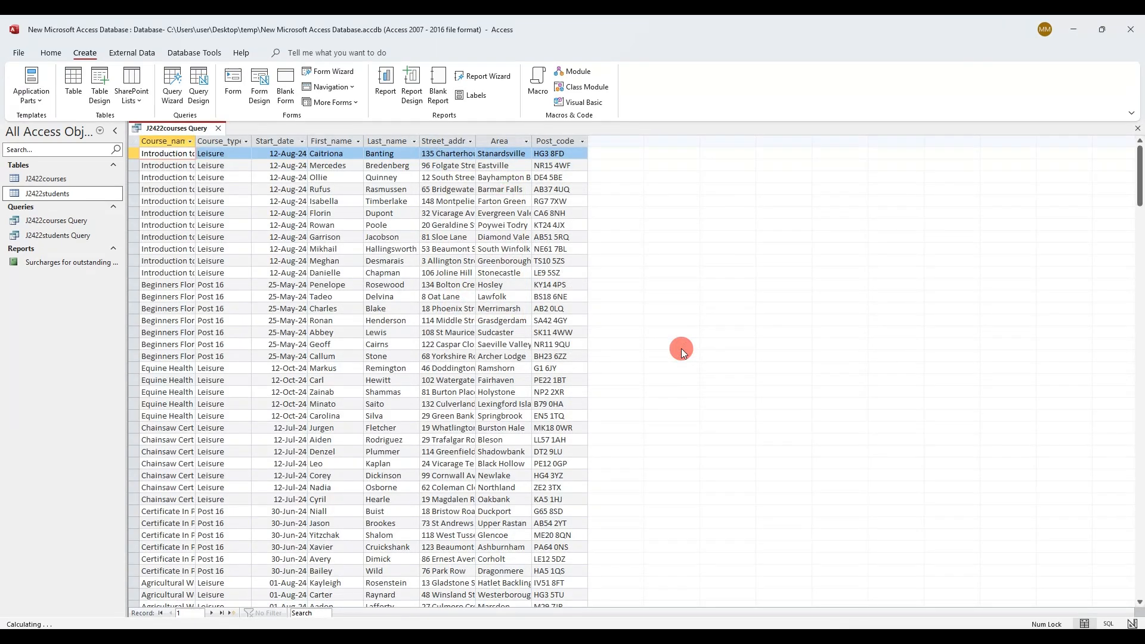
{"action": "right_click", "coordinate": [202, 132]}
{"action": "left_click", "coordinate": [241, 188]}
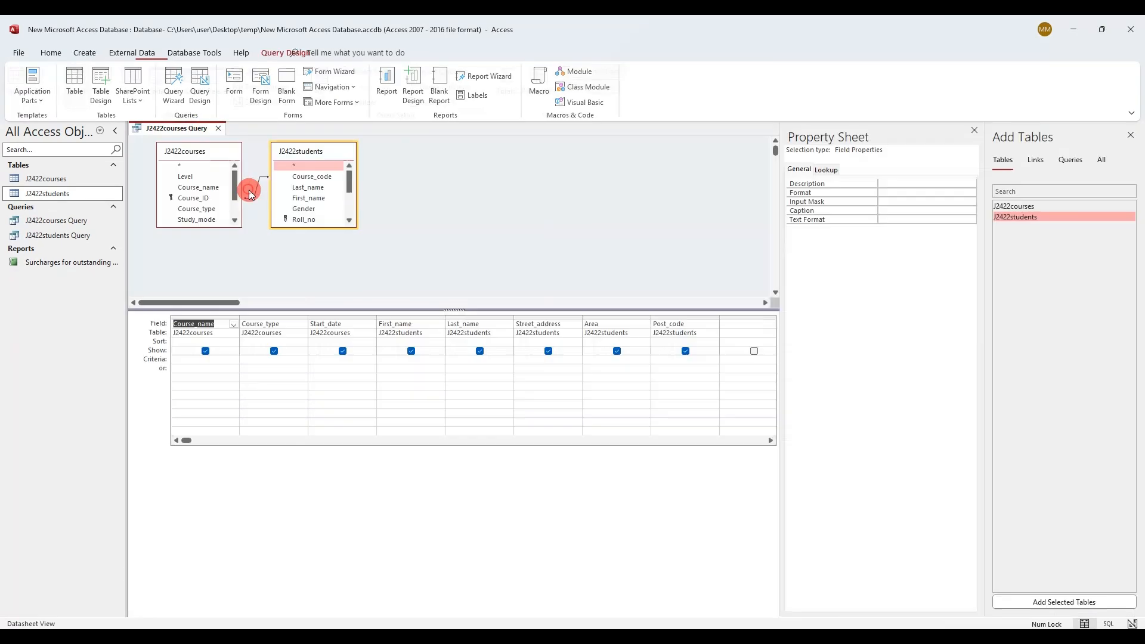
Link the sample label to the criteria on the paper, note 'crop', then select the Course_name Criteria cell
{"action": "key", "text": "alt+Tab"}
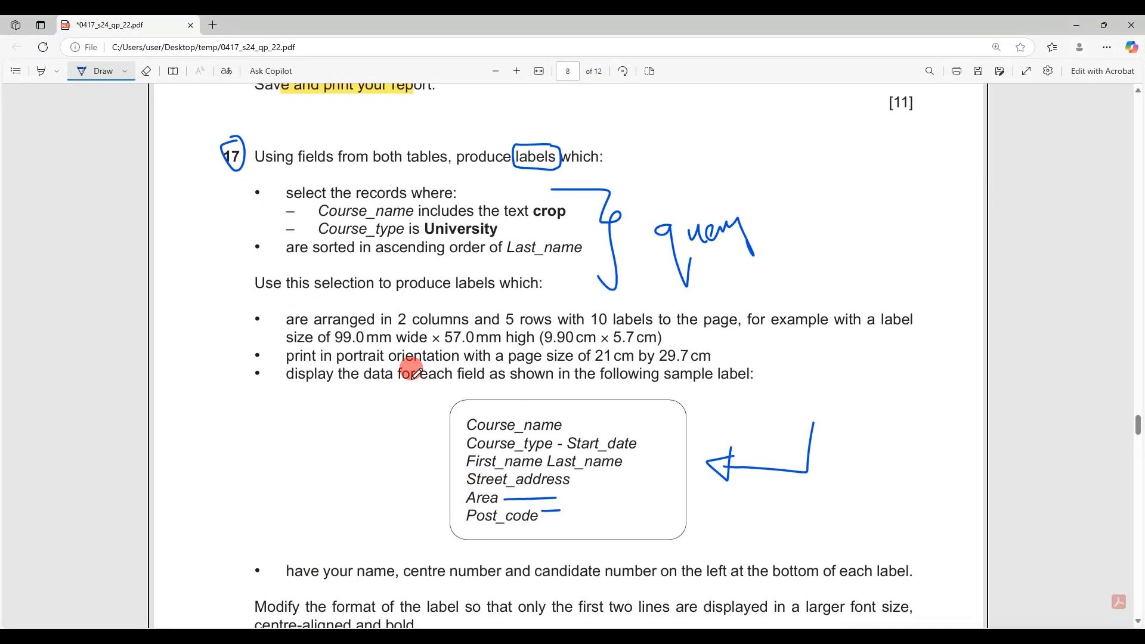
{"action": "mouse_move", "coordinate": [348, 499]}
{"action": "left_mouse_down"}
{"action": "mouse_move", "coordinate": [244, 487]}
{"action": "mouse_move", "coordinate": [196, 336]}
{"action": "left_mouse_up"}
{"action": "left_click_drag", "start_coordinate": [221, 222], "coordinate": [225, 223]}
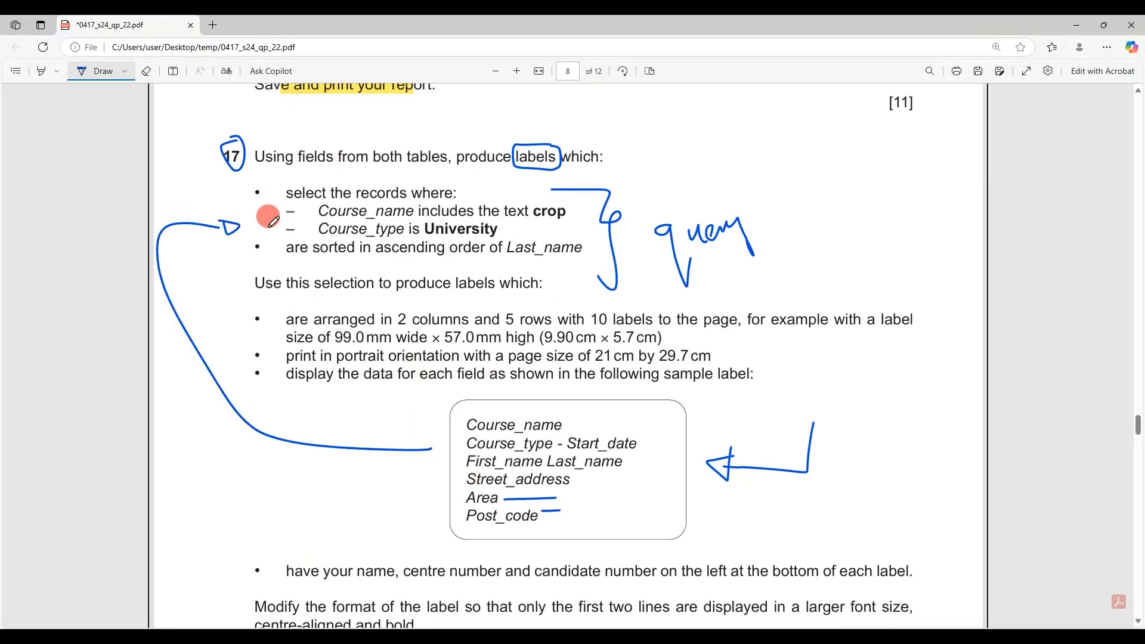
{"action": "scroll", "coordinate": [450, 256], "scroll_direction": "up", "scroll_amount": 2}
{"action": "scroll", "coordinate": [453, 258], "scroll_direction": "up", "scroll_amount": 1}
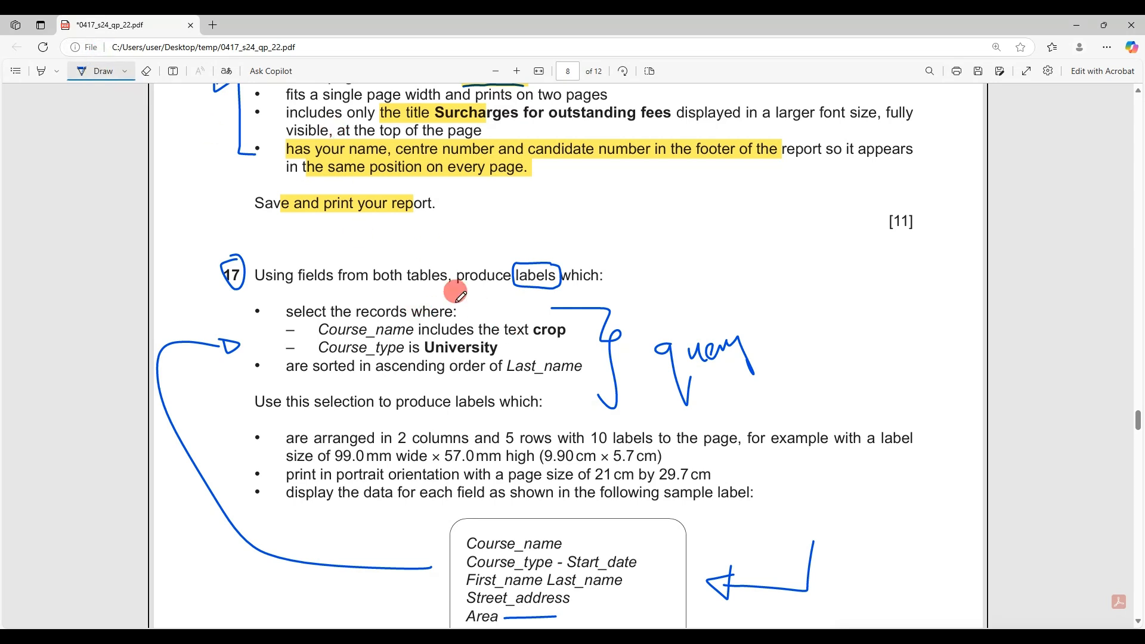
{"action": "left_click", "coordinate": [72, 81]}
{"action": "left_click", "coordinate": [530, 330]}
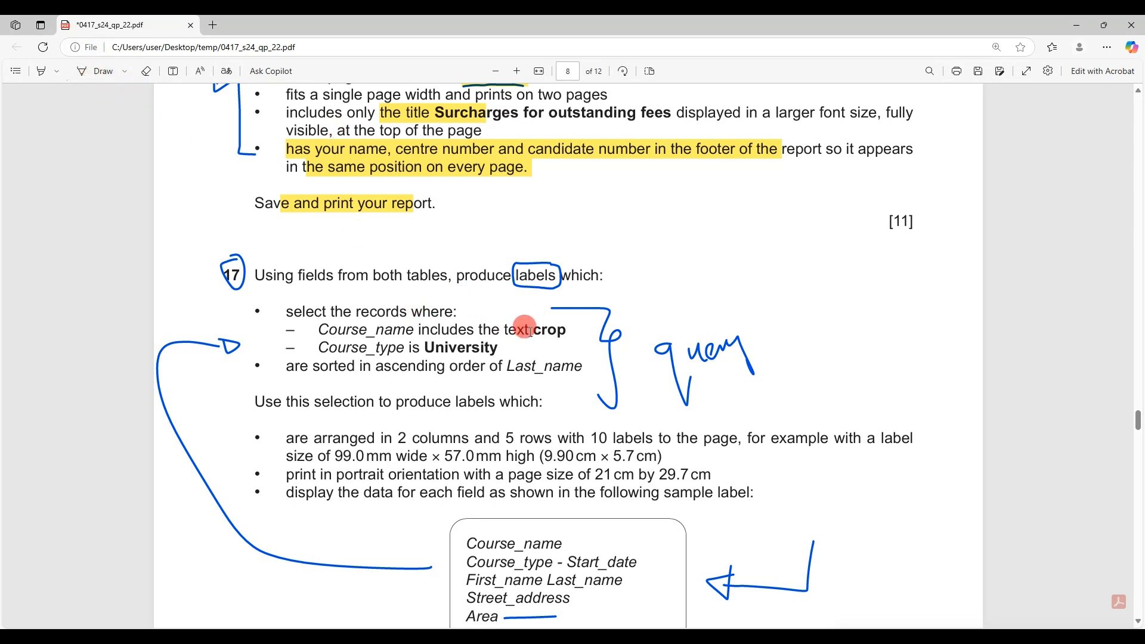
{"action": "double_click", "coordinate": [536, 329]}
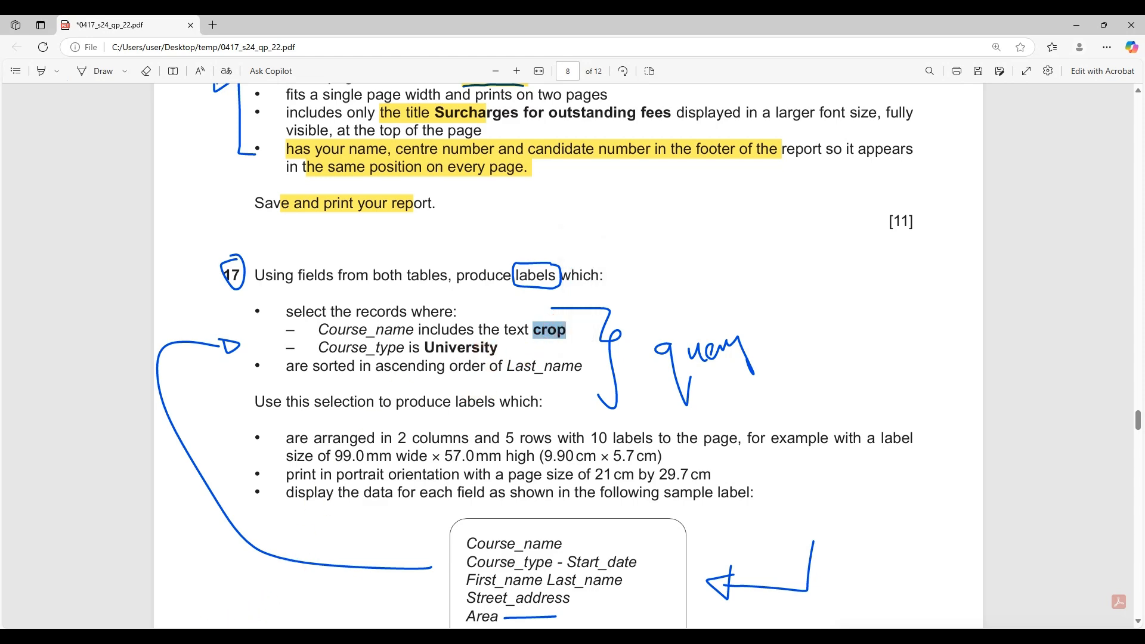
{"action": "left_click", "coordinate": [213, 638]}
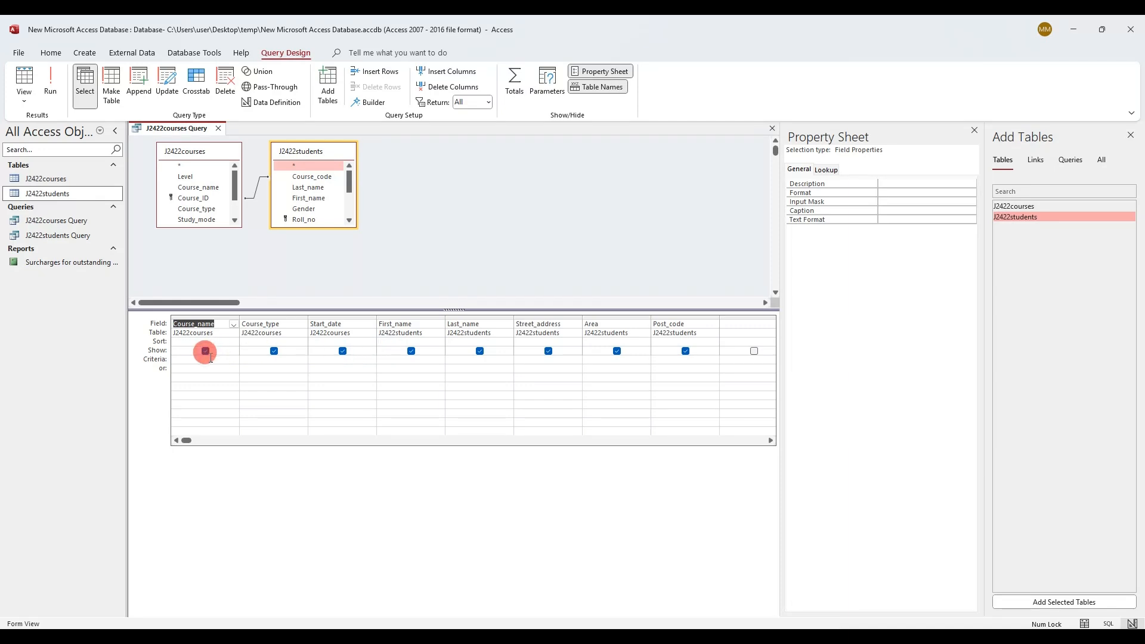
{"action": "left_click", "coordinate": [211, 357]}
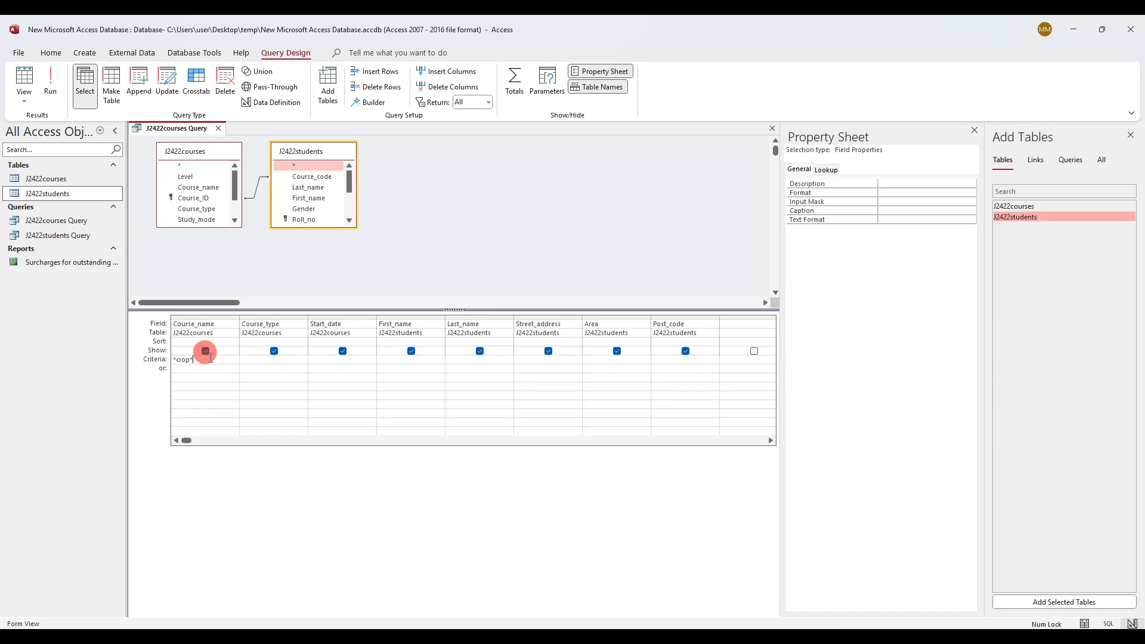
Run the *crop* query and confirm the listed course names contain Crop
{"action": "left_click", "coordinate": [50, 78]}
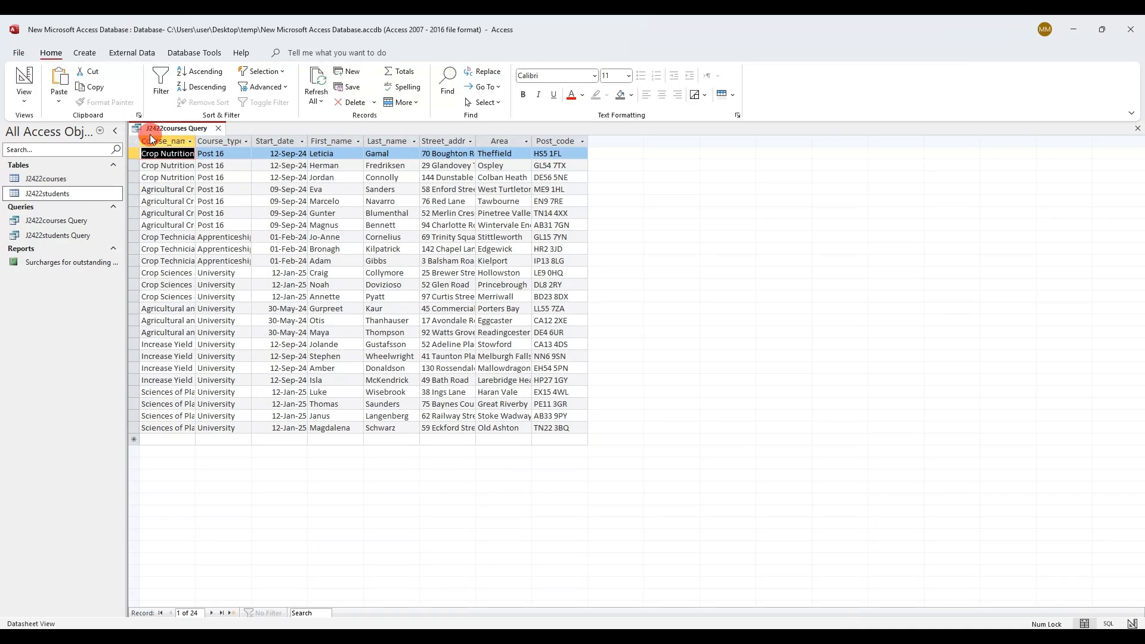
{"action": "left_click_drag", "start_coordinate": [196, 144], "coordinate": [254, 145]}
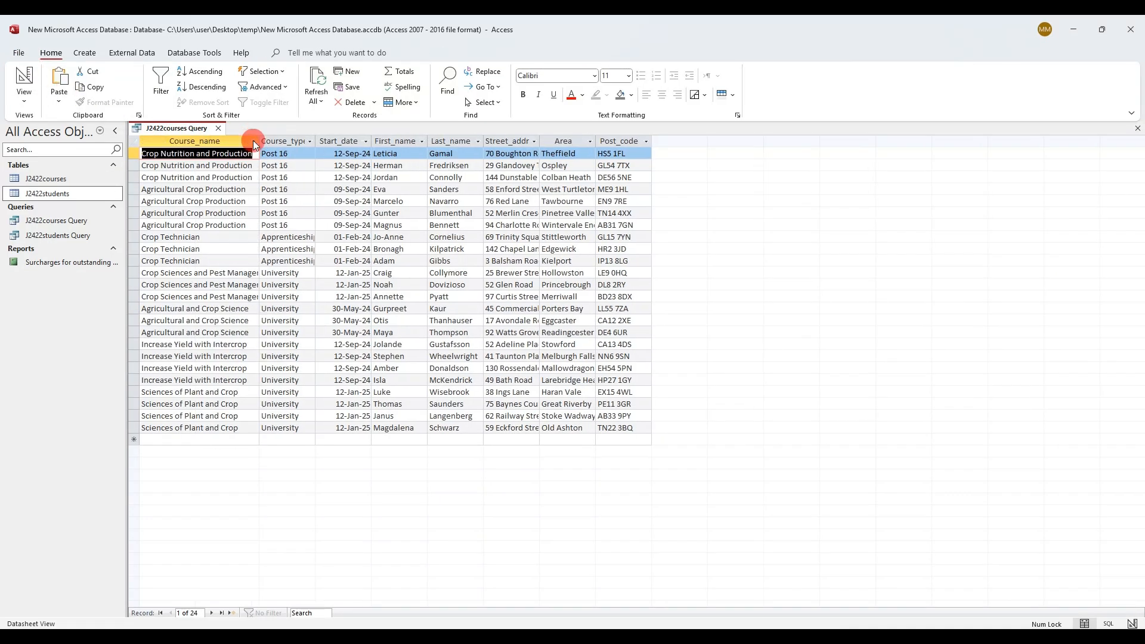
{"action": "left_click", "coordinate": [146, 165]}
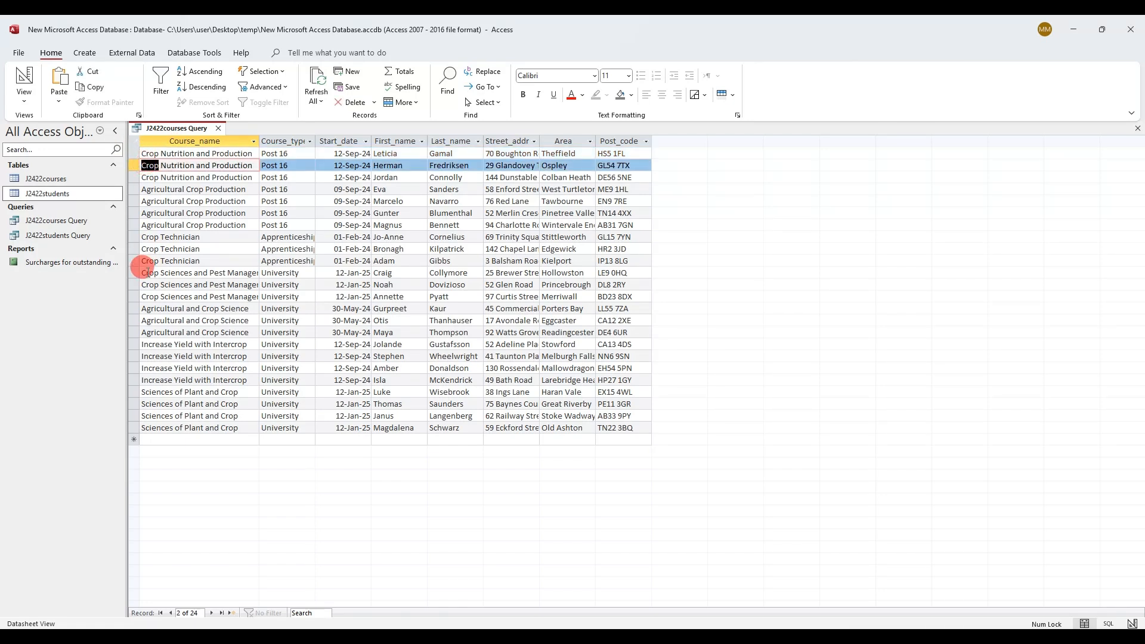
{"action": "double_click", "coordinate": [149, 272]}
{"action": "double_click", "coordinate": [215, 309]}
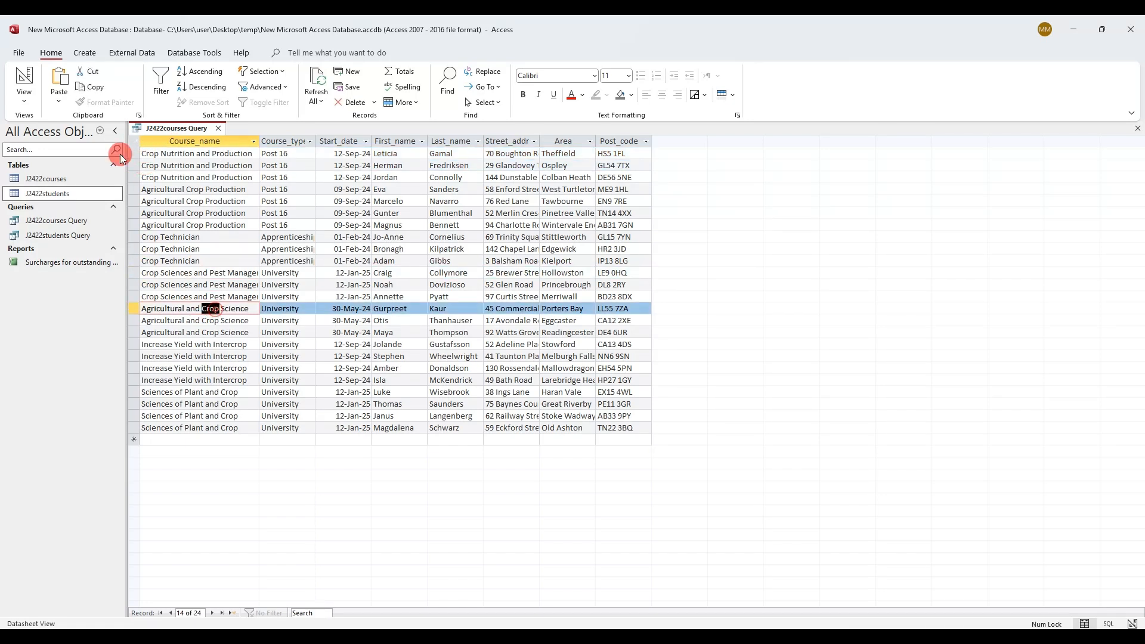
{"action": "left_click", "coordinate": [24, 81]}
Add the Course_type criterion University and rerun, confirming 14 University crop records
{"action": "left_click", "coordinate": [140, 638]}
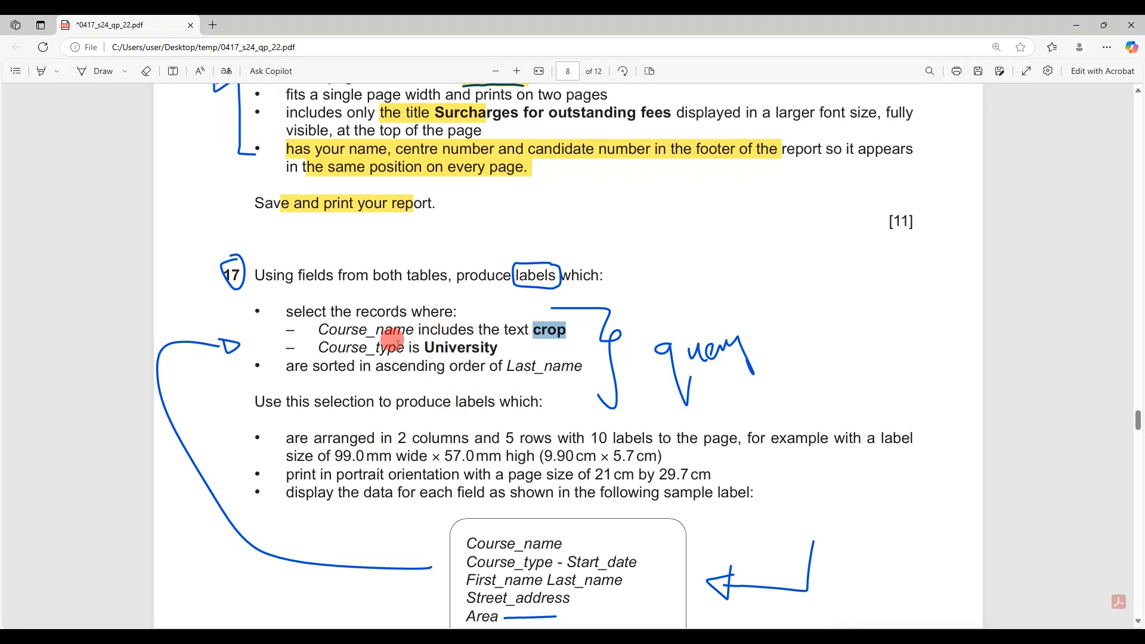
{"action": "left_click_drag", "start_coordinate": [423, 347], "coordinate": [497, 346]}
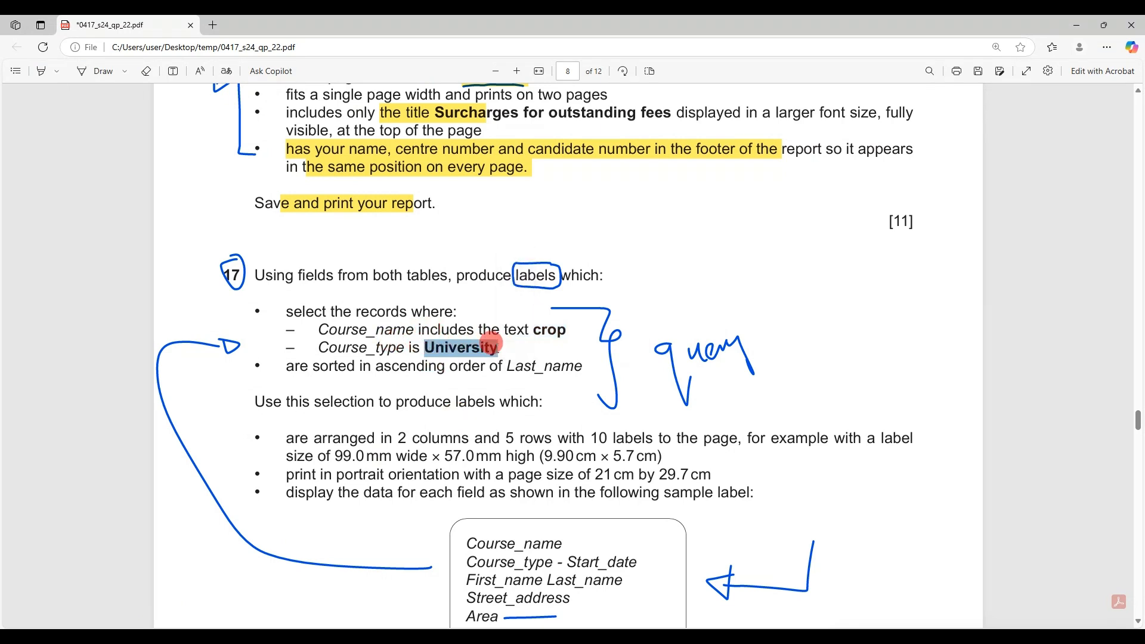
{"action": "left_click", "coordinate": [197, 638]}
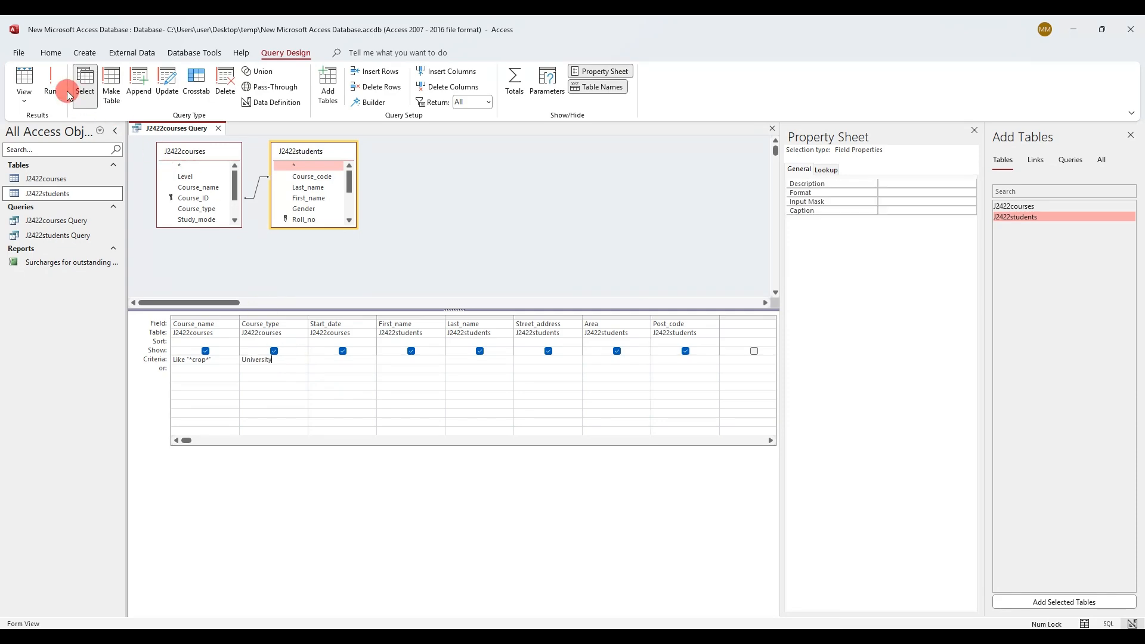
{"action": "left_click", "coordinate": [51, 82]}
{"action": "left_click", "coordinate": [290, 141]}
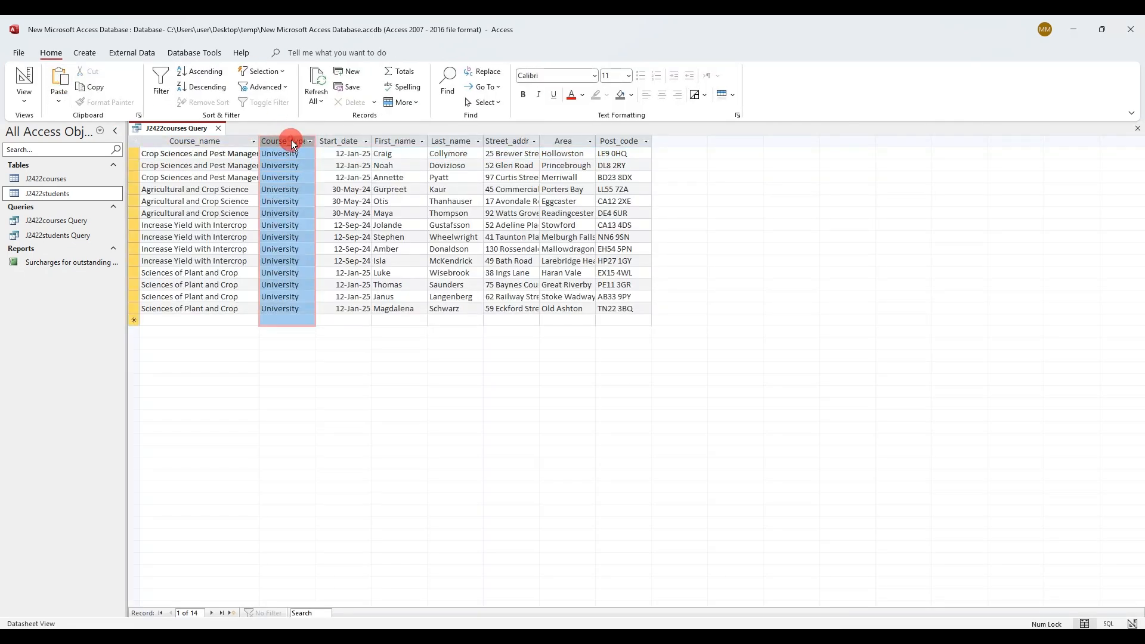
{"action": "left_click", "coordinate": [24, 80]}
Check the question's sort requirement and set the Last_name Sort cell to Ascending
{"action": "left_click", "coordinate": [373, 638]}
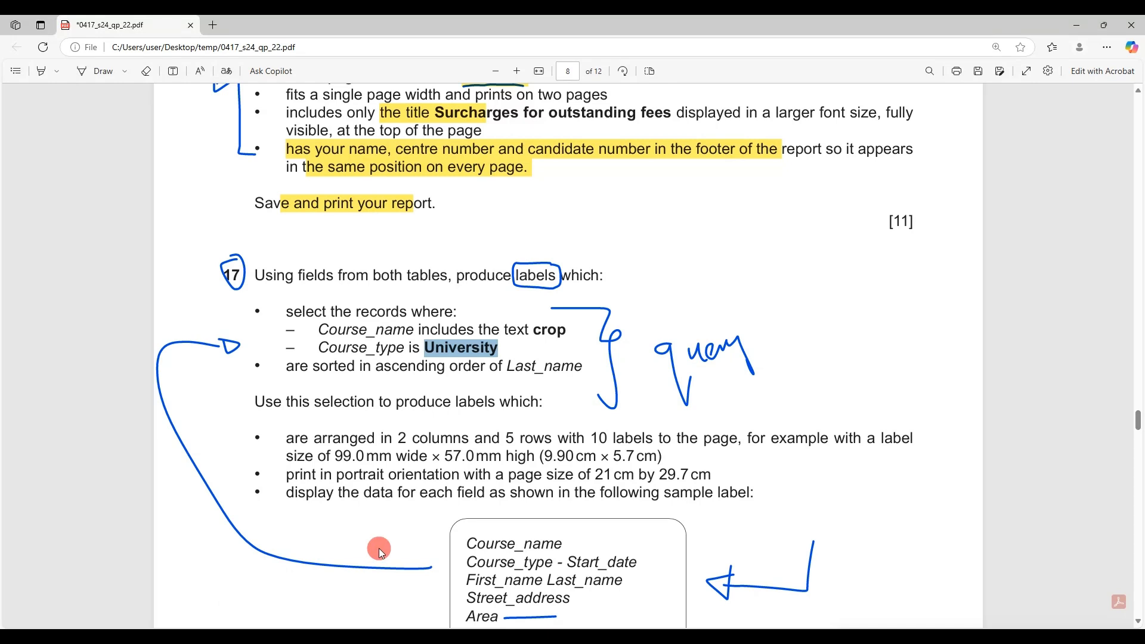
{"action": "left_click_drag", "start_coordinate": [282, 365], "coordinate": [582, 369]}
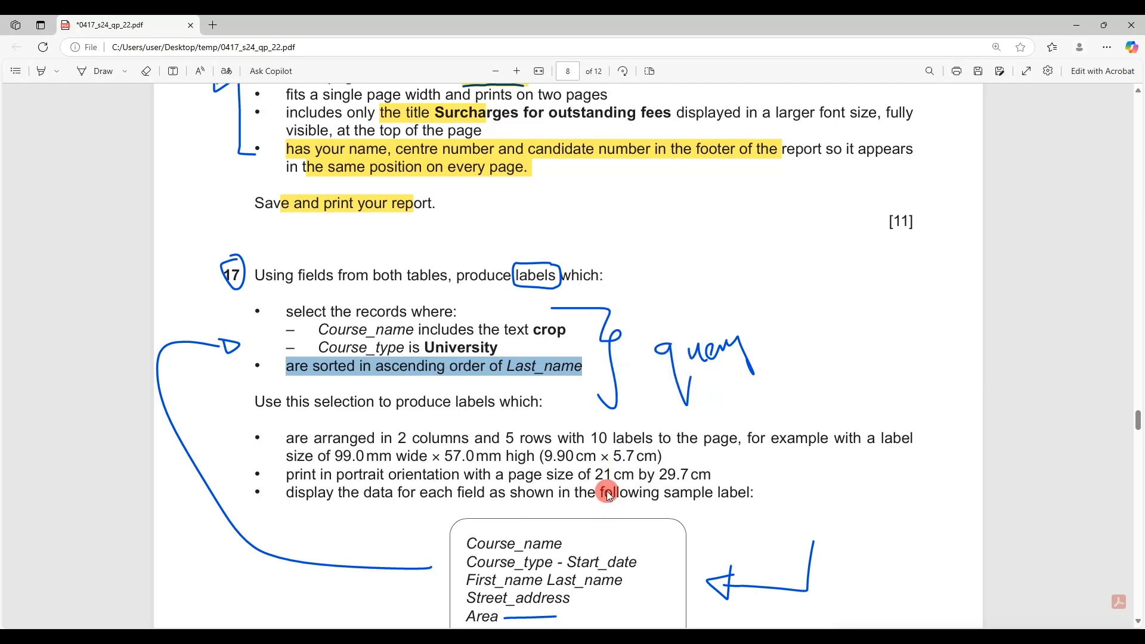
{"action": "left_click_drag", "start_coordinate": [506, 365], "coordinate": [577, 364]}
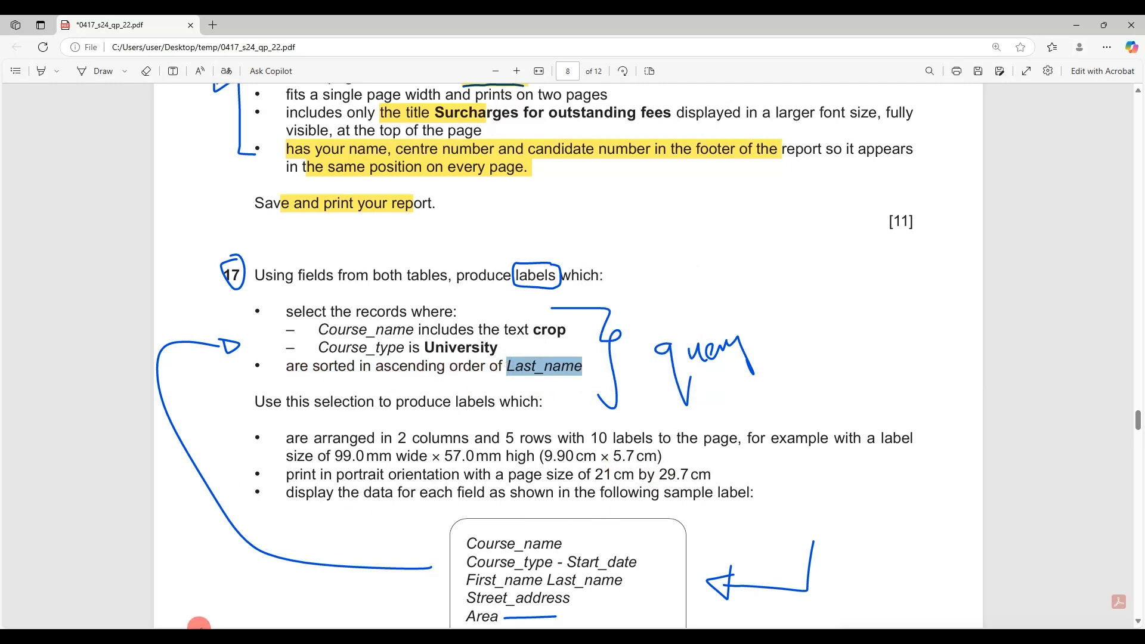
{"action": "left_click", "coordinate": [188, 636]}
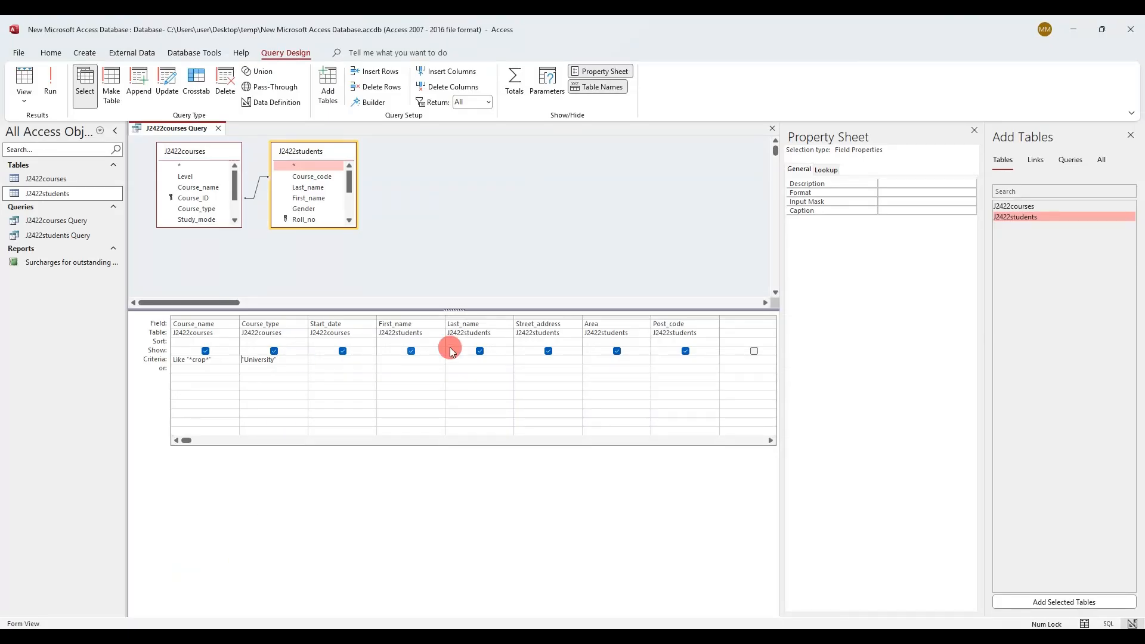
{"action": "left_click", "coordinate": [508, 342]}
{"action": "left_click", "coordinate": [507, 348]}
Run the query to confirm the 14 records are ordered by Last_name, then return to Design view
{"action": "left_click", "coordinate": [51, 81]}
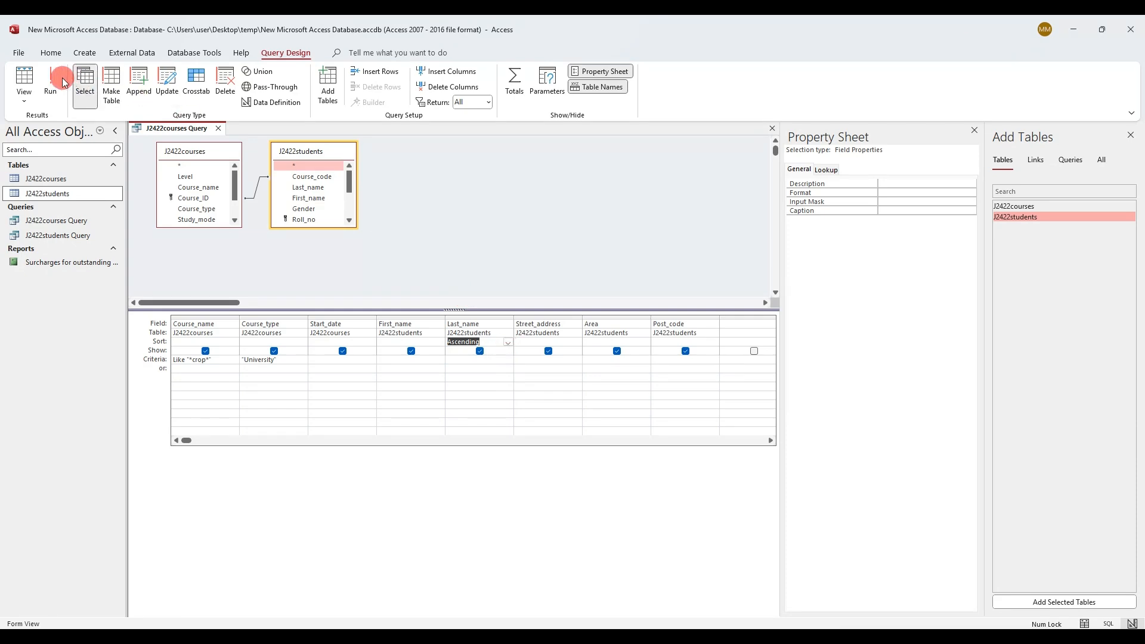
{"action": "left_click", "coordinate": [438, 153]}
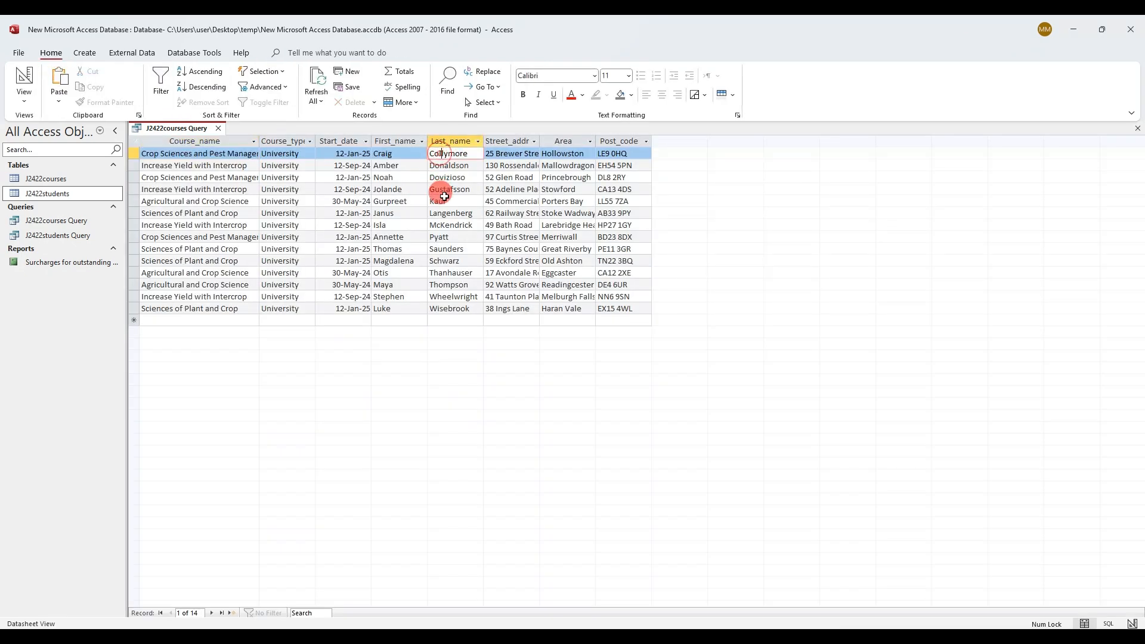
{"action": "left_click", "coordinate": [447, 249]}
{"action": "left_click", "coordinate": [451, 297]}
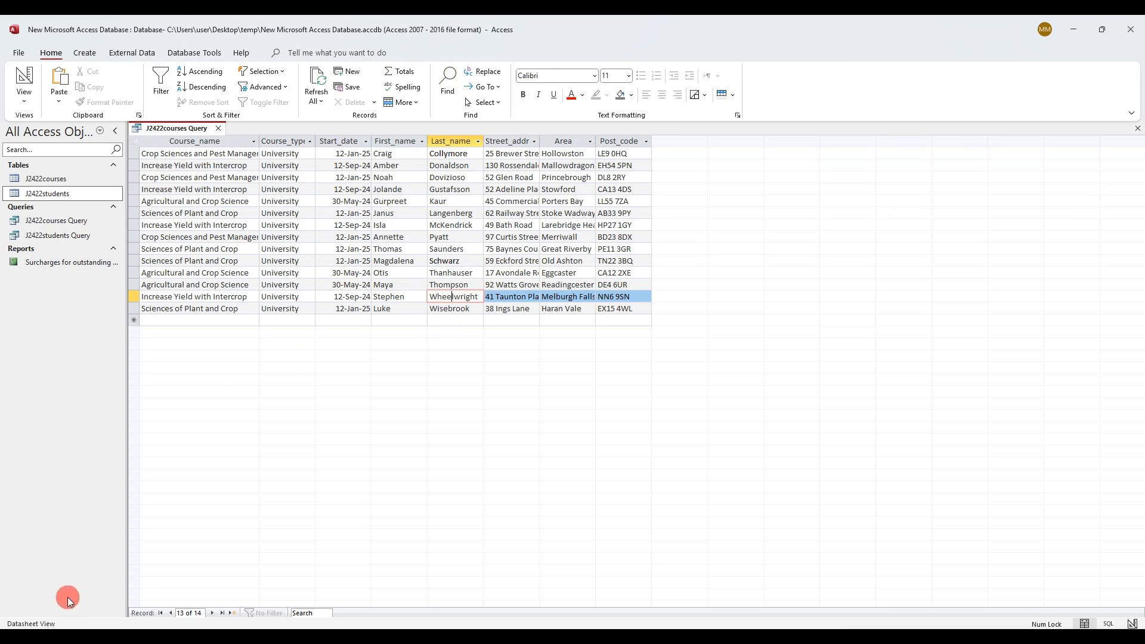
{"action": "left_click", "coordinate": [24, 85]}
Review the sentence introducing the label requirements in the exam paper
{"action": "key", "text": "alt+Tab"}
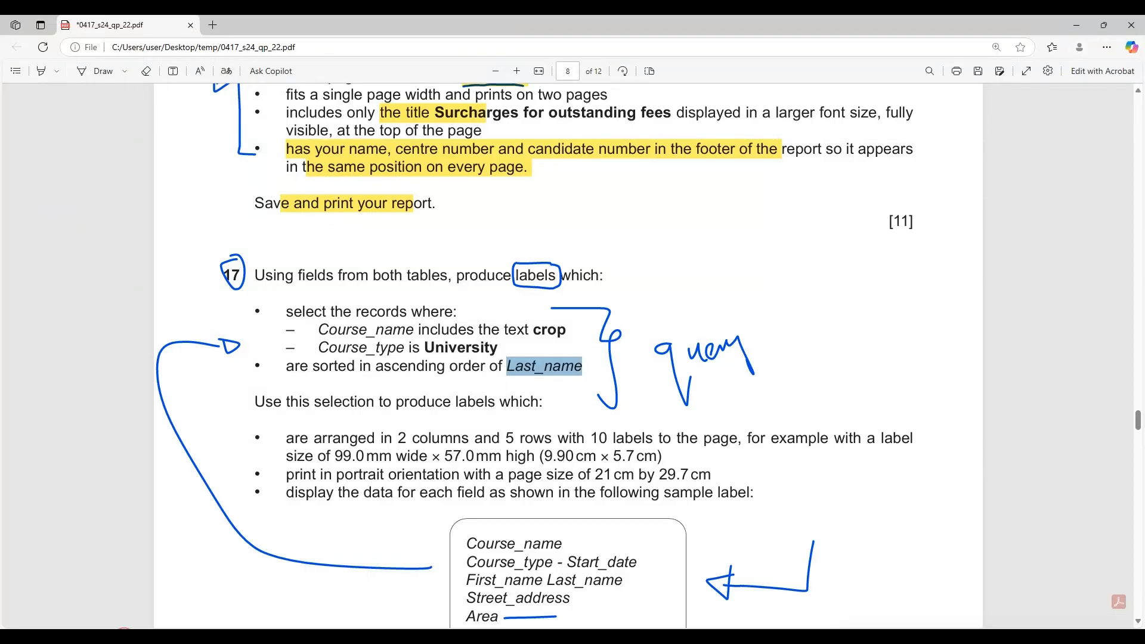
{"action": "left_click_drag", "start_coordinate": [319, 403], "coordinate": [546, 412]}
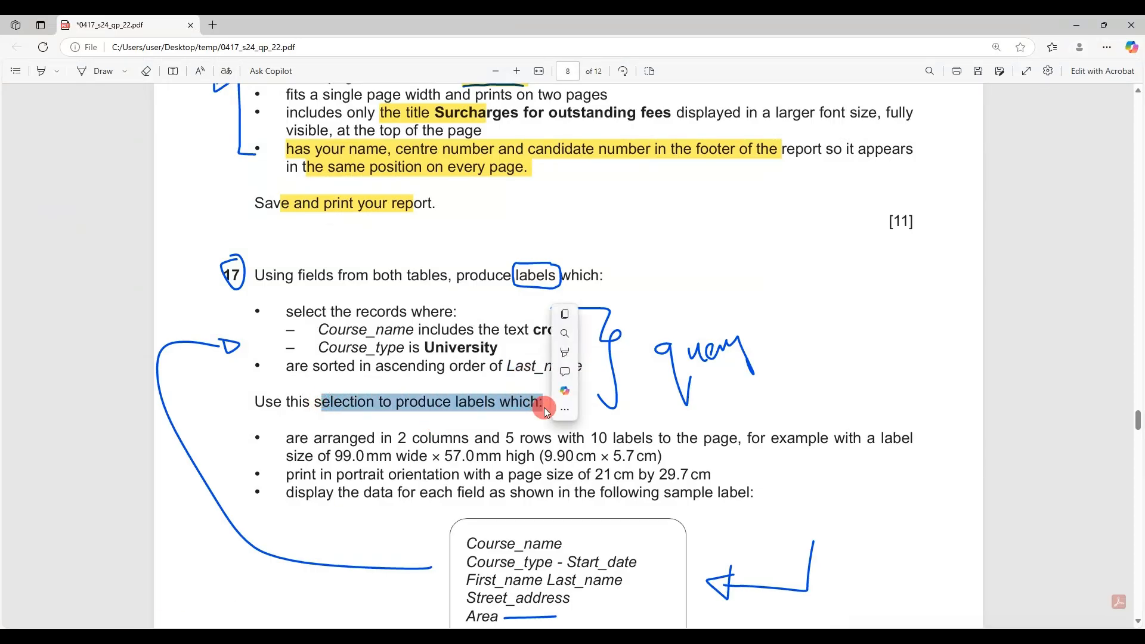
{"action": "left_click", "coordinate": [337, 382]}
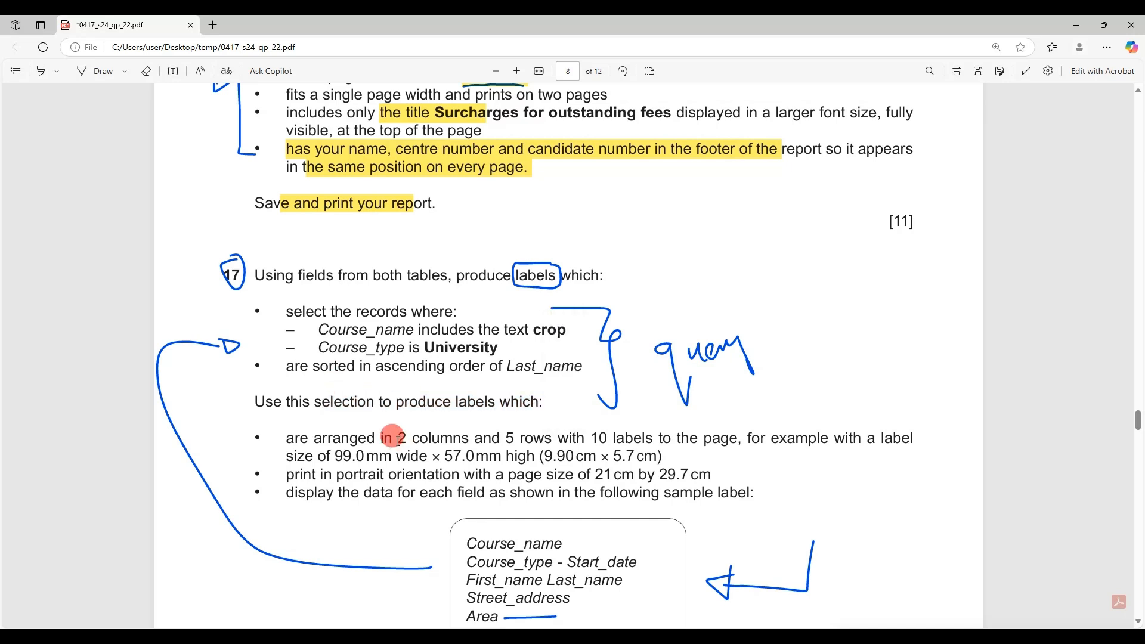
Highlight the '2 columns' and '10 labels per page' requirements in the PDF, then return to Access
{"action": "left_click_drag", "start_coordinate": [398, 440], "coordinate": [466, 433]}
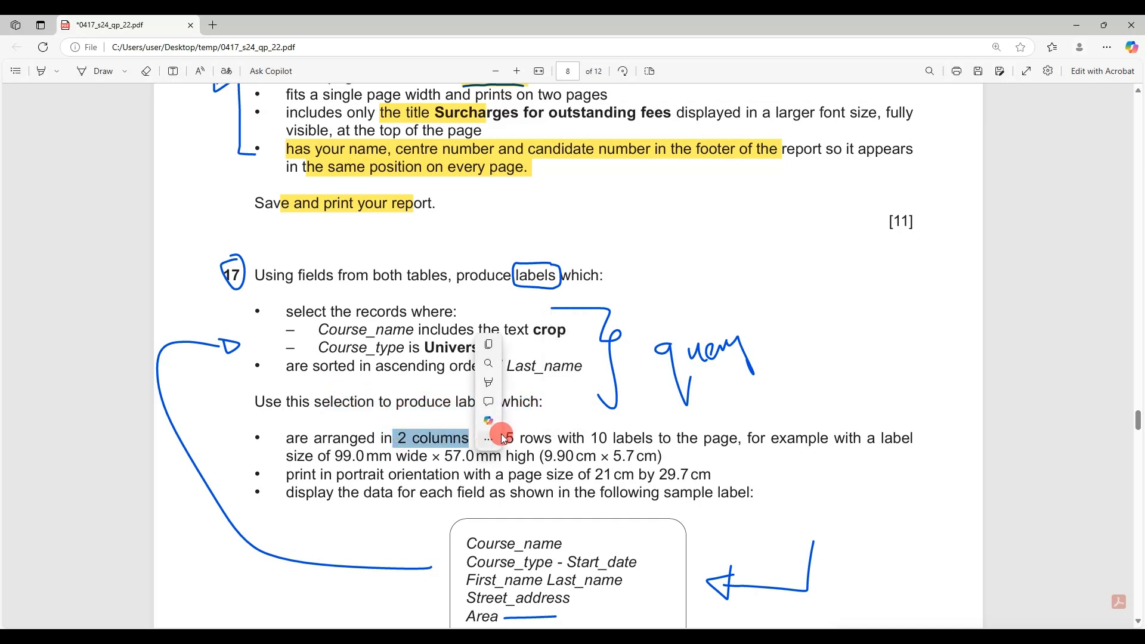
{"action": "left_click", "coordinate": [517, 501]}
{"action": "left_click_drag", "start_coordinate": [590, 436], "coordinate": [658, 441]}
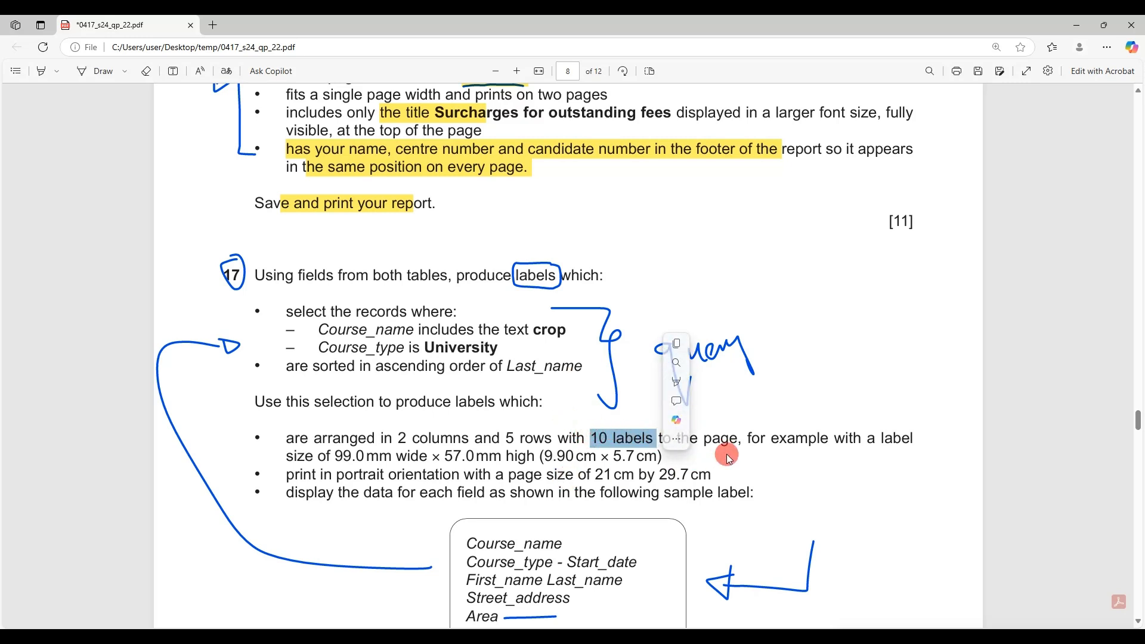
{"action": "left_click", "coordinate": [234, 638]}
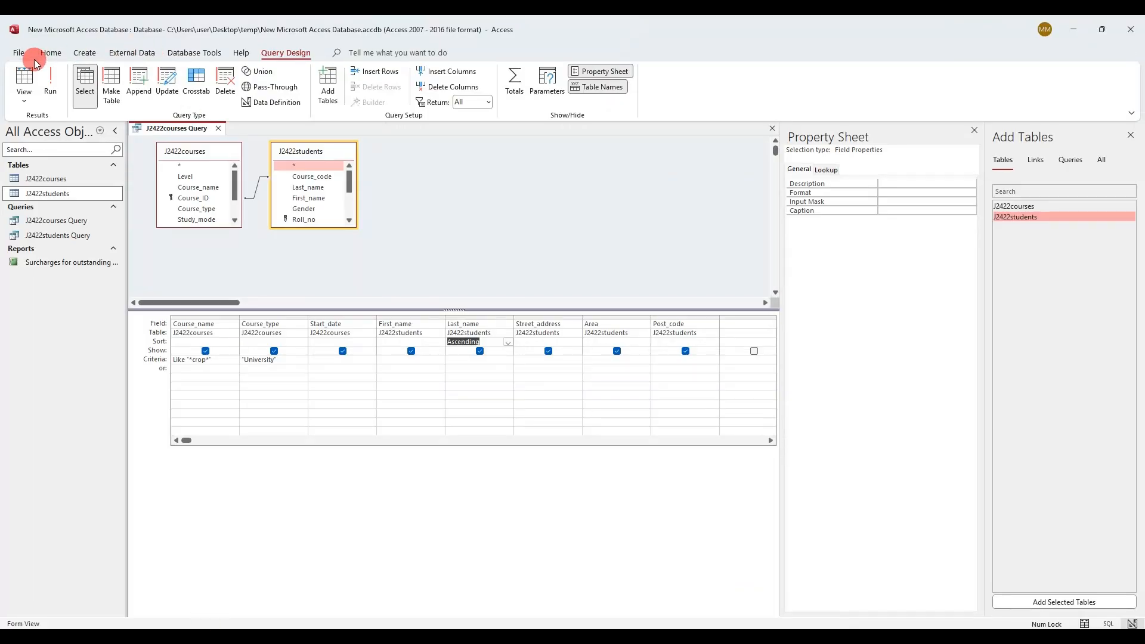
Save the courses query and launch the Label Wizard from Create > Labels
{"action": "right_click", "coordinate": [145, 128]}
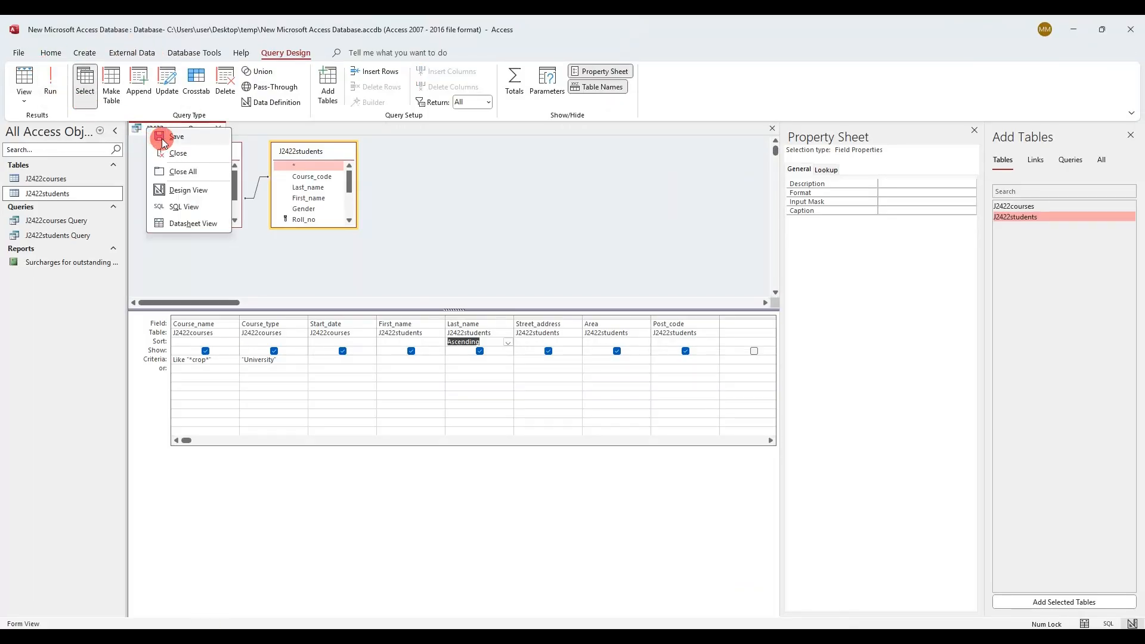
{"action": "left_click", "coordinate": [157, 138]}
{"action": "left_click", "coordinate": [85, 52]}
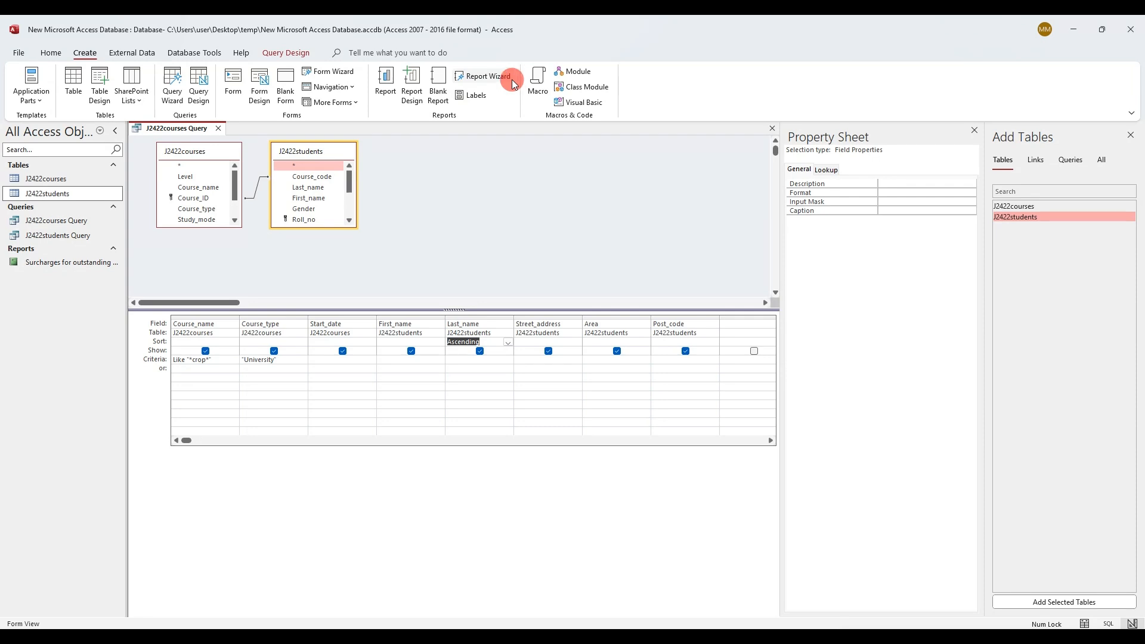
{"action": "left_click", "coordinate": [470, 97]}
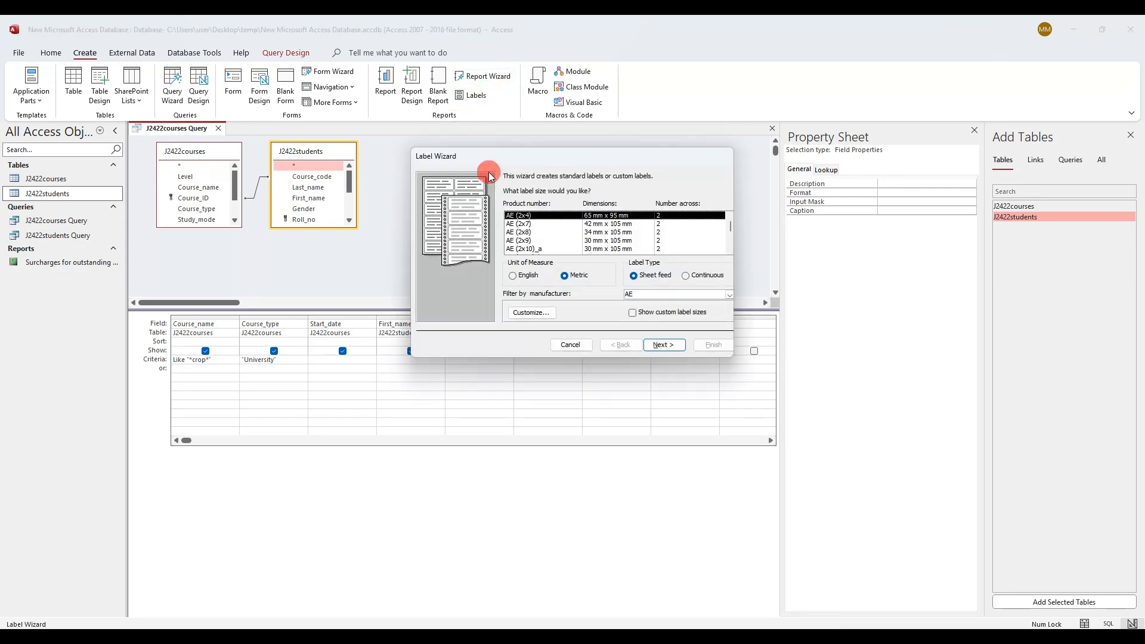
Review the exam's label specs: 2 columns, 5 rows, and the label dimensions
{"action": "left_click", "coordinate": [185, 635]}
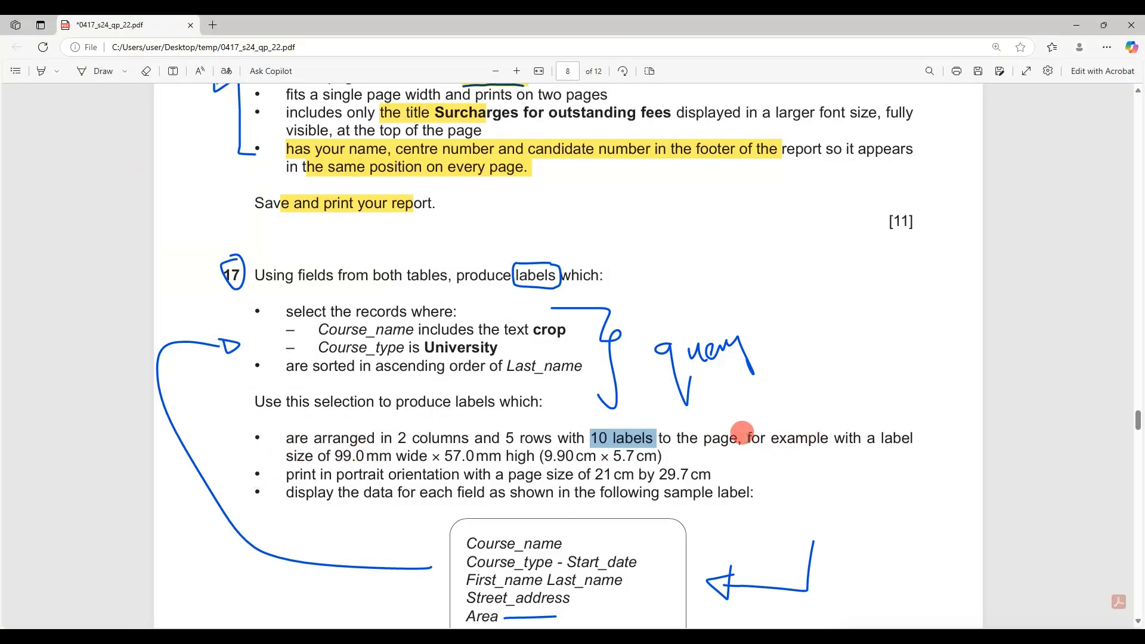
{"action": "left_click_drag", "start_coordinate": [747, 438], "coordinate": [518, 446]}
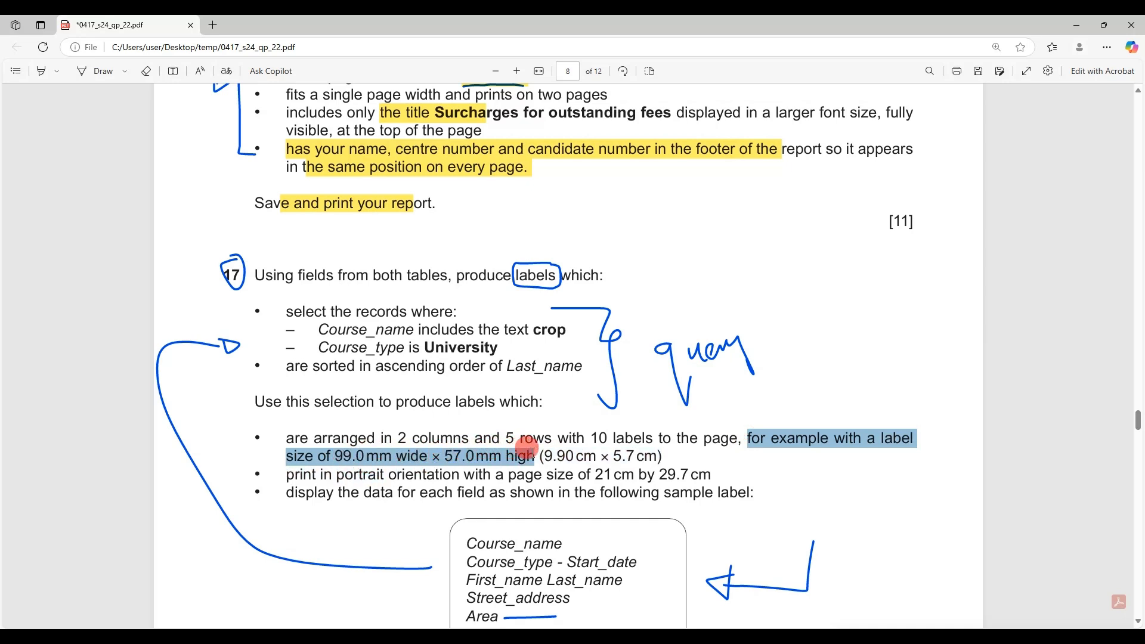
{"action": "left_click_drag", "start_coordinate": [526, 447], "coordinate": [535, 454]}
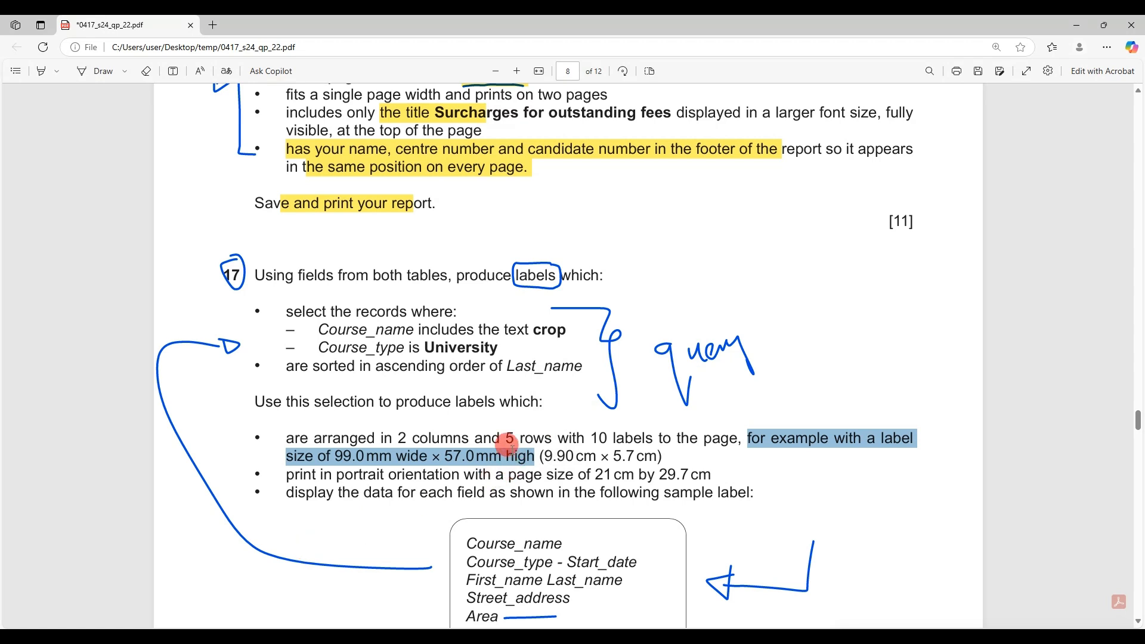
{"action": "left_click_drag", "start_coordinate": [395, 438], "coordinate": [545, 436]}
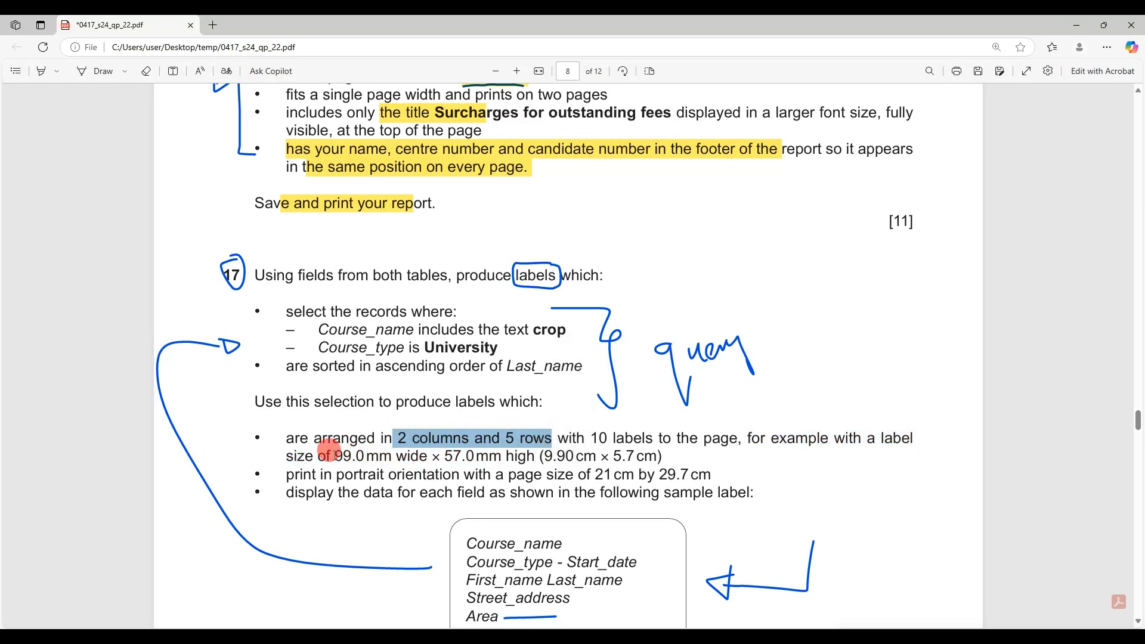
{"action": "left_click_drag", "start_coordinate": [334, 456], "coordinate": [668, 456]}
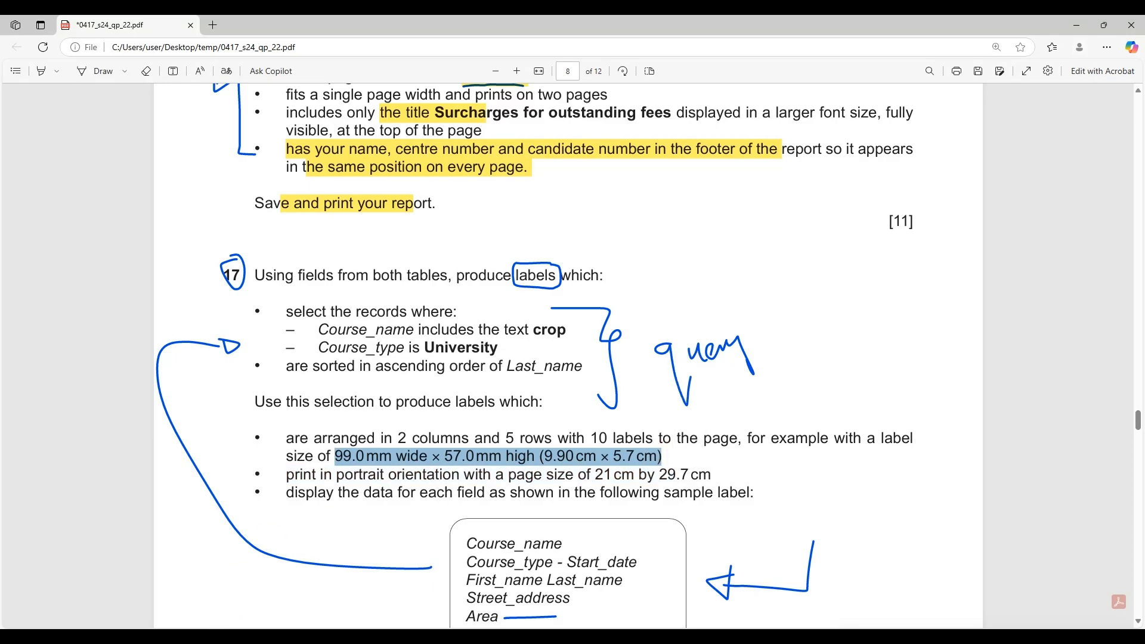
{"action": "left_click", "coordinate": [218, 636]}
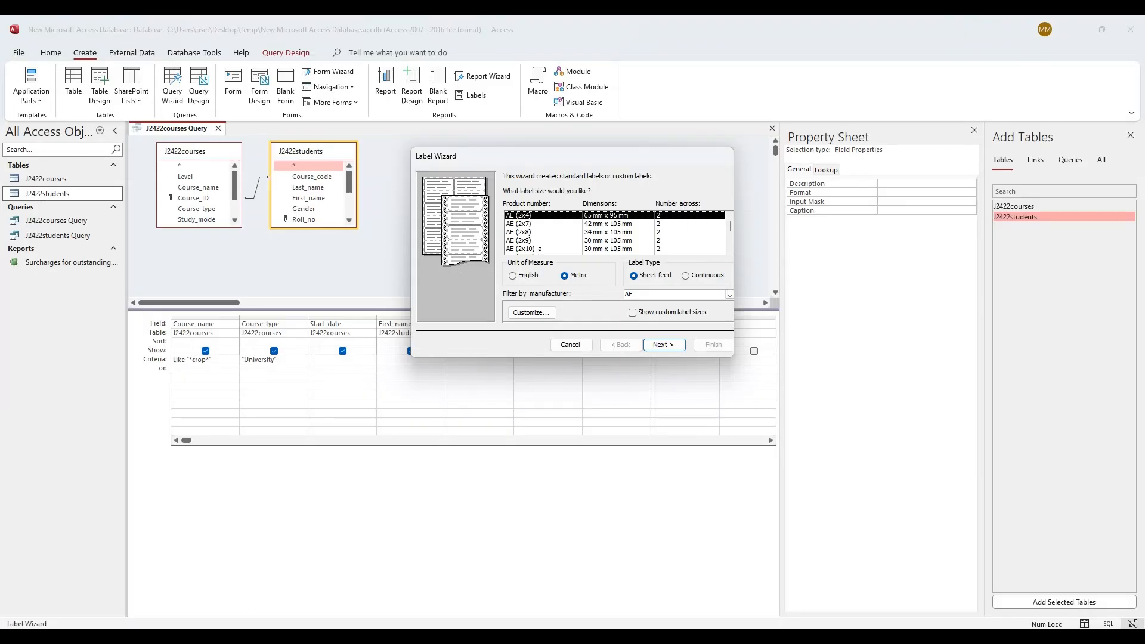
Delete the old custom Label1 and start a new label size with 2 labels across
{"action": "left_click", "coordinate": [539, 317]}
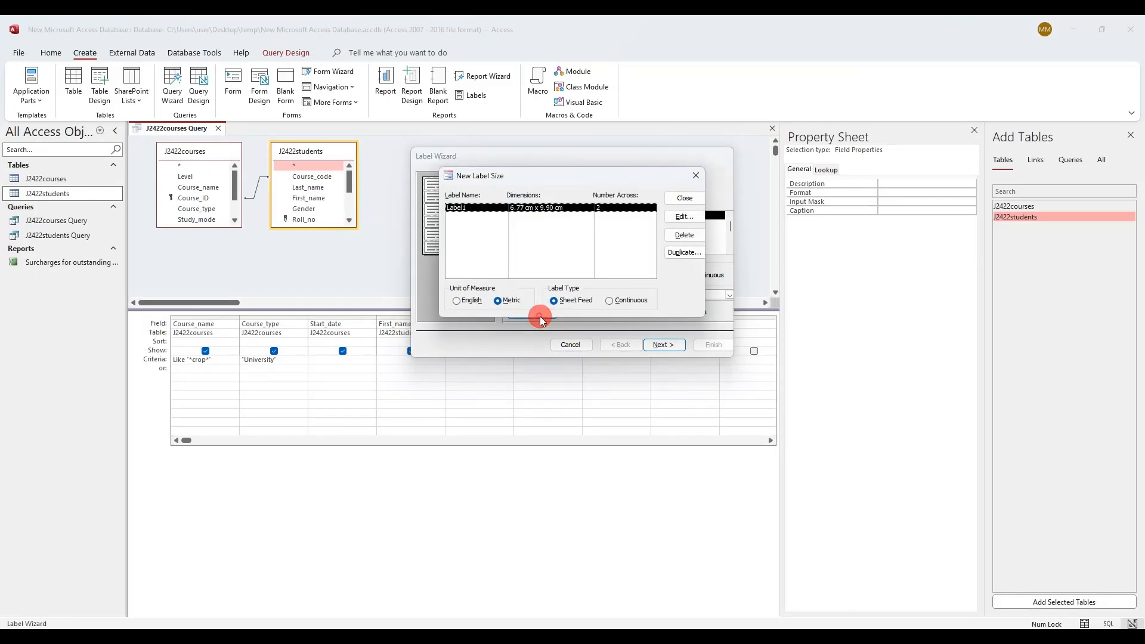
{"action": "left_click", "coordinate": [673, 234]}
{"action": "left_click", "coordinate": [544, 360]}
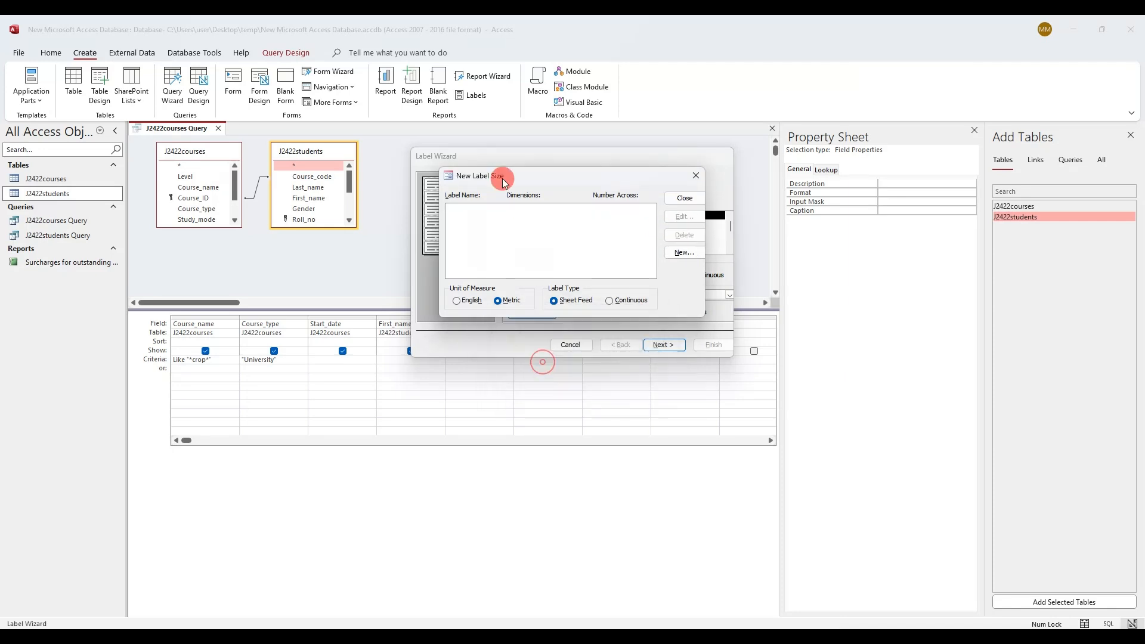
{"action": "left_click", "coordinate": [679, 251]}
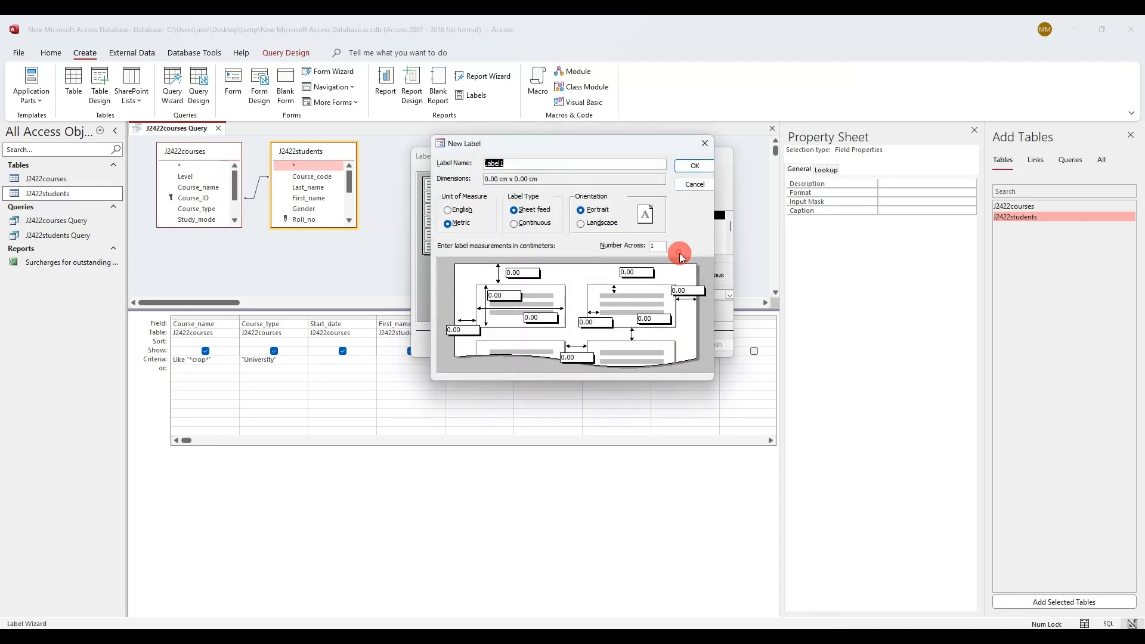
{"action": "double_click", "coordinate": [656, 246]}
{"action": "type", "text": "2"}
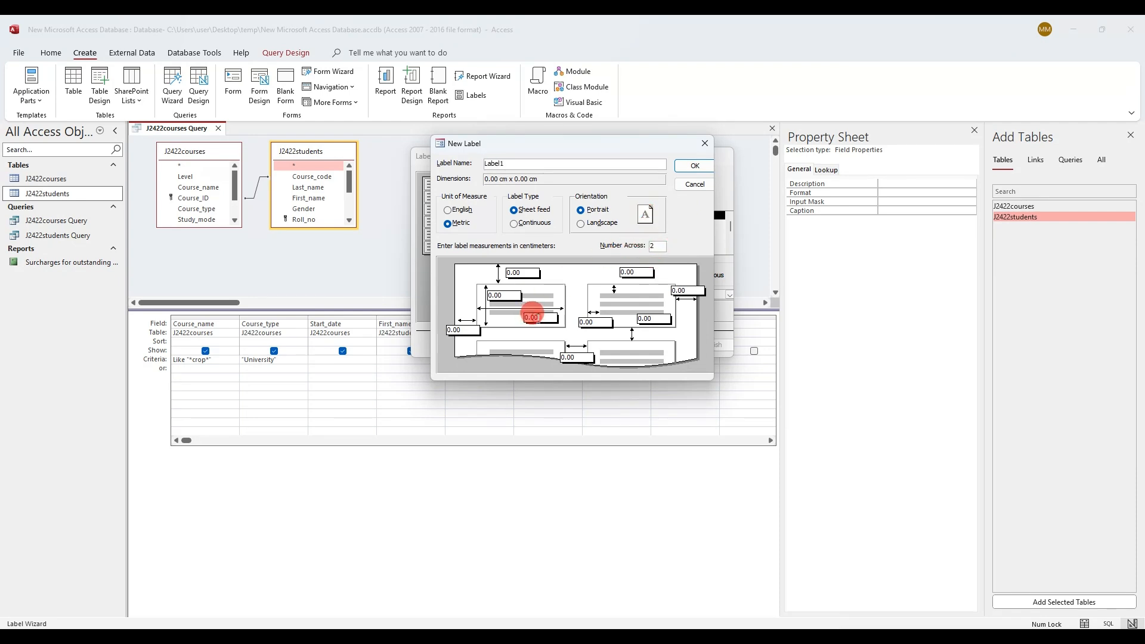
Look up the 9.90 cm width and 5.7 cm height in the exam paper for the new label
{"action": "double_click", "coordinate": [495, 295]}
{"action": "key", "text": "alt+Tab"}
{"action": "left_click", "coordinate": [618, 453]}
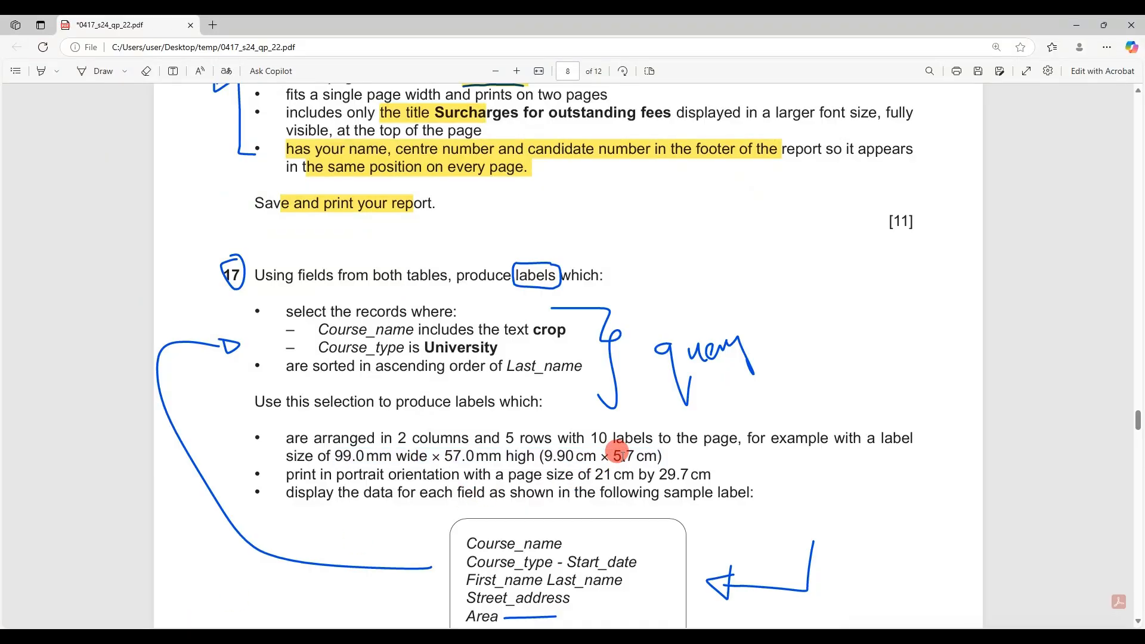
{"action": "left_click_drag", "start_coordinate": [396, 456], "coordinate": [474, 457]}
{"action": "right_click", "coordinate": [475, 456]}
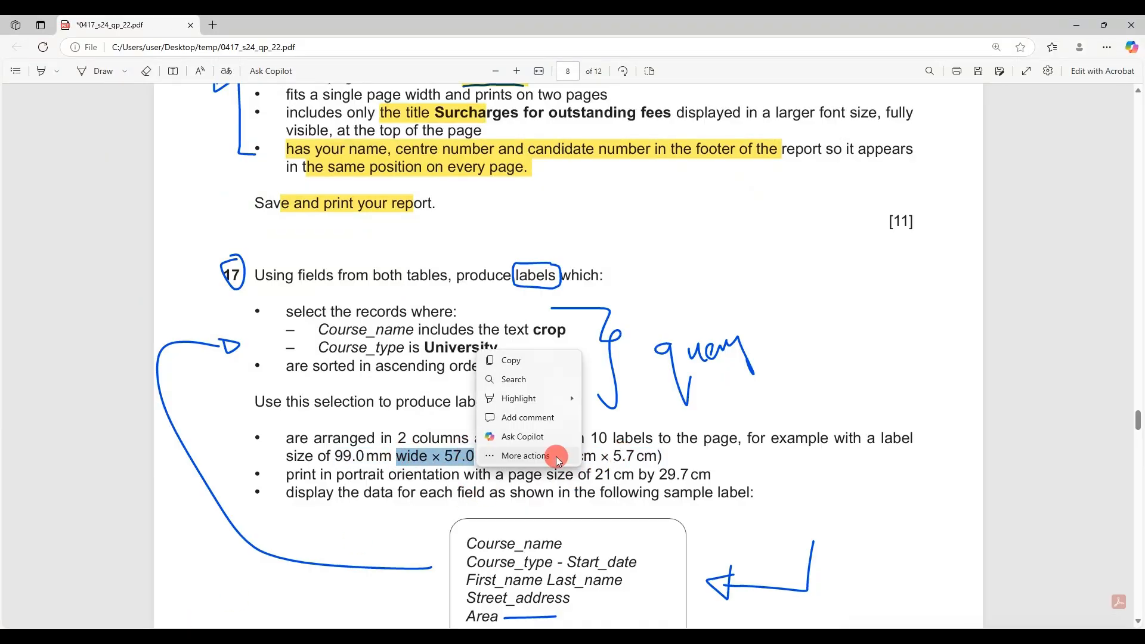
{"action": "left_click", "coordinate": [559, 473]}
{"action": "left_click_drag", "start_coordinate": [566, 455], "coordinate": [664, 453]}
{"action": "key", "text": "alt+Tab"}
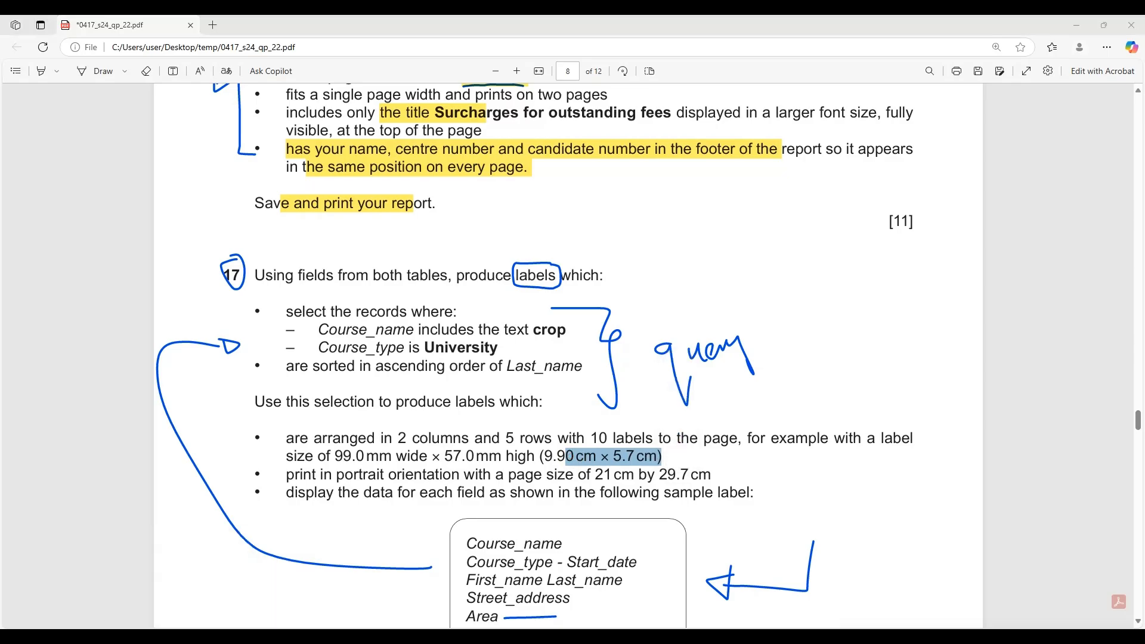
{"action": "left_click", "coordinate": [530, 318]}
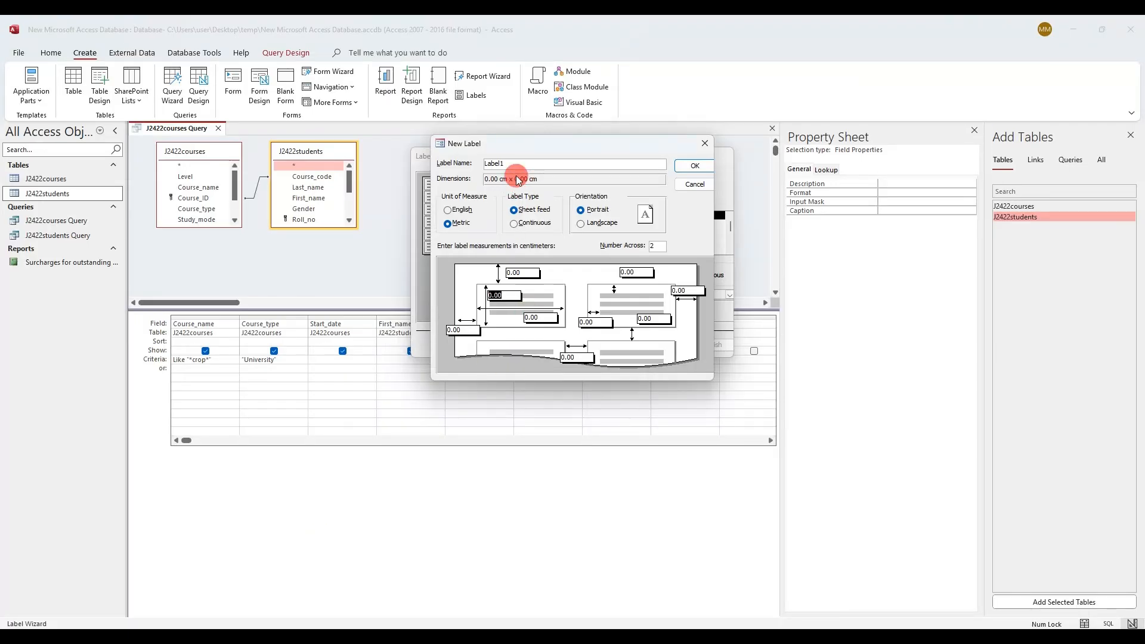
{"action": "key", "text": "alt+Tab"}
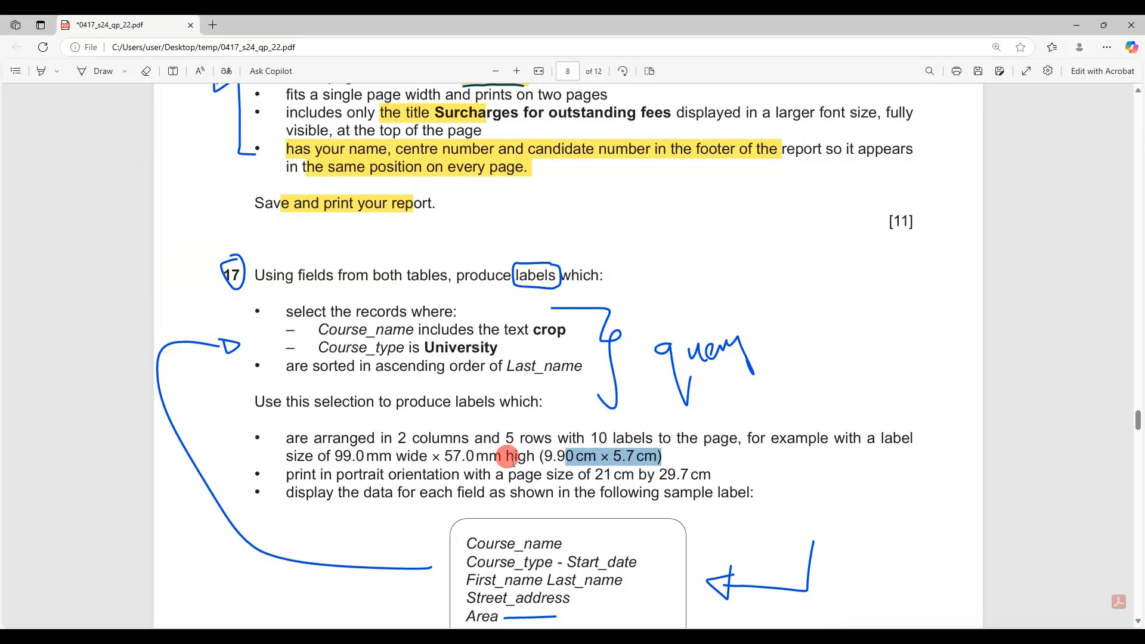
{"action": "left_click", "coordinate": [600, 458]}
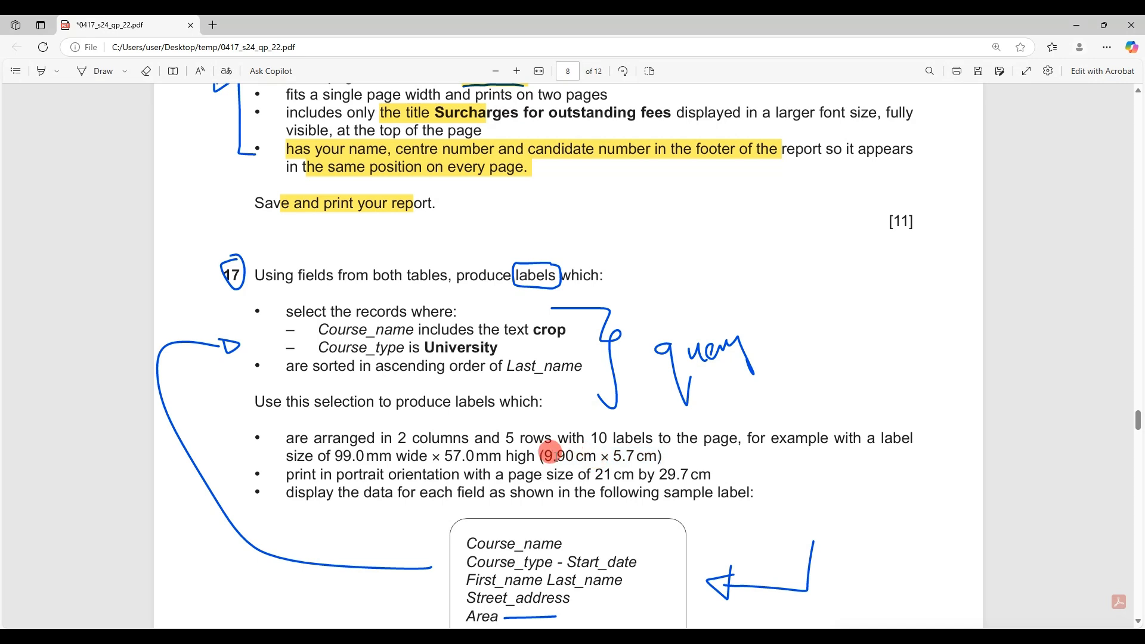
{"action": "left_click_drag", "start_coordinate": [543, 452], "coordinate": [566, 451]}
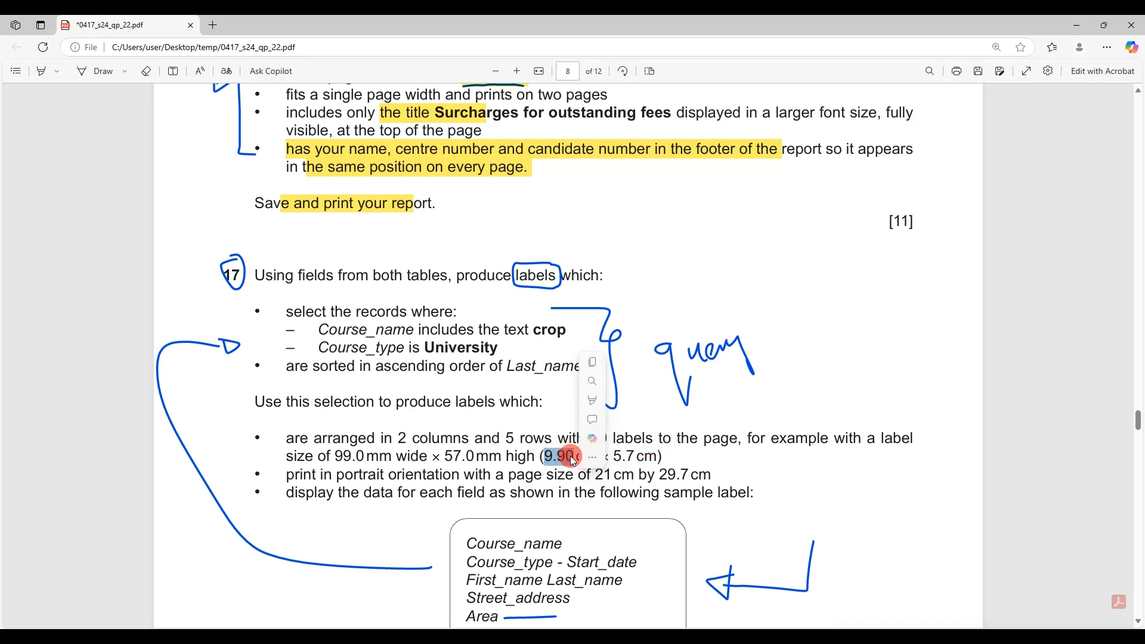
{"action": "key", "text": "alt+Tab"}
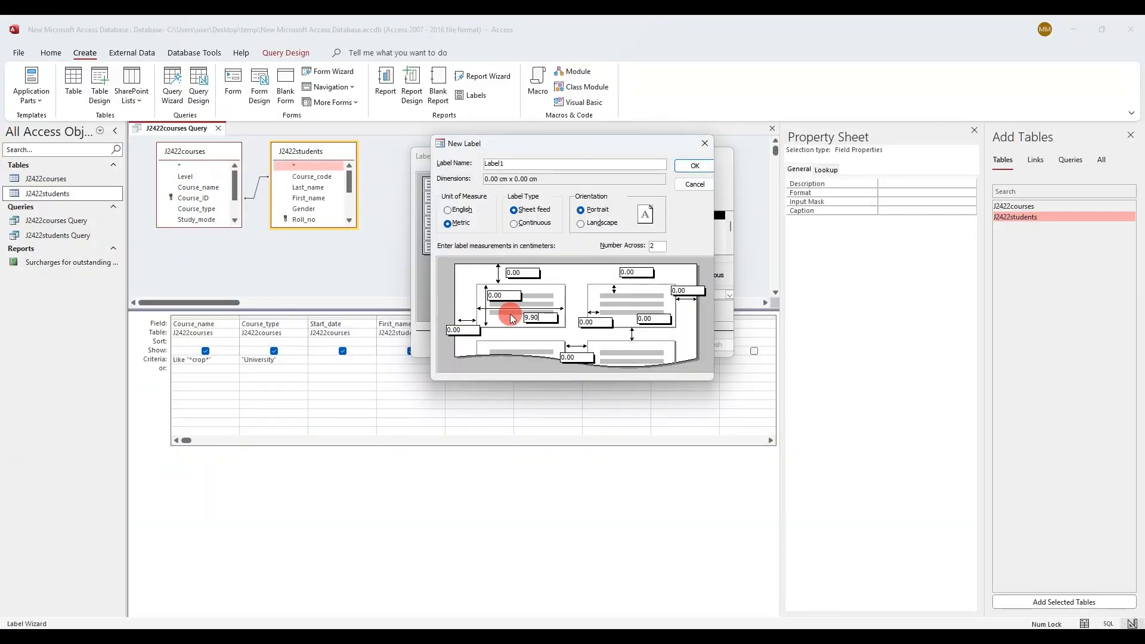
{"action": "left_click", "coordinate": [165, 623]}
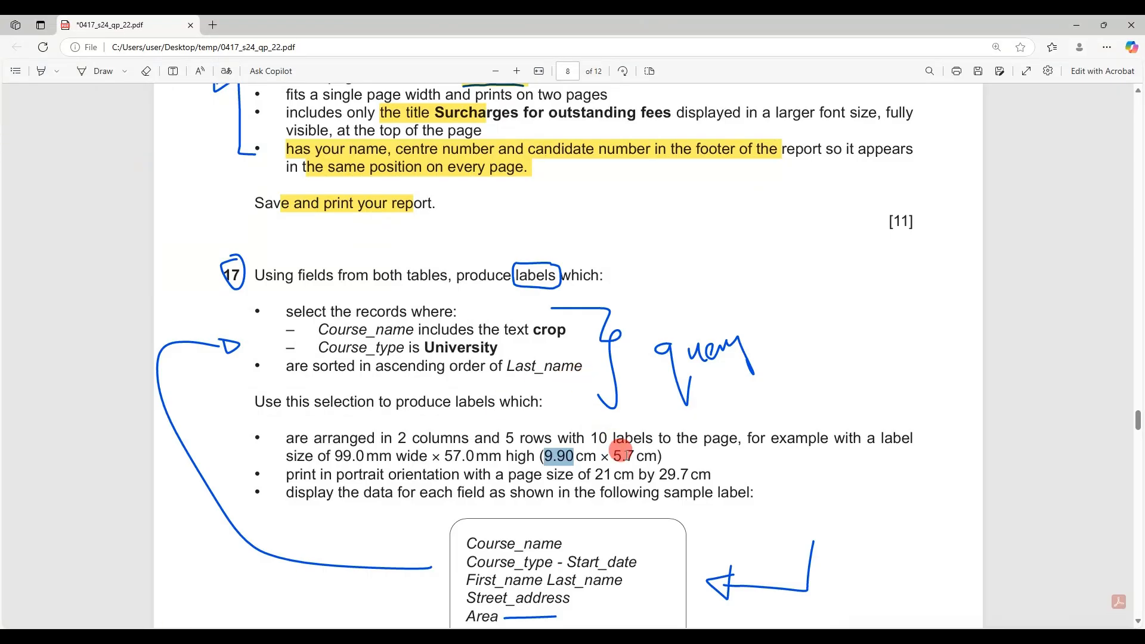
{"action": "left_click_drag", "start_coordinate": [633, 455], "coordinate": [614, 456]}
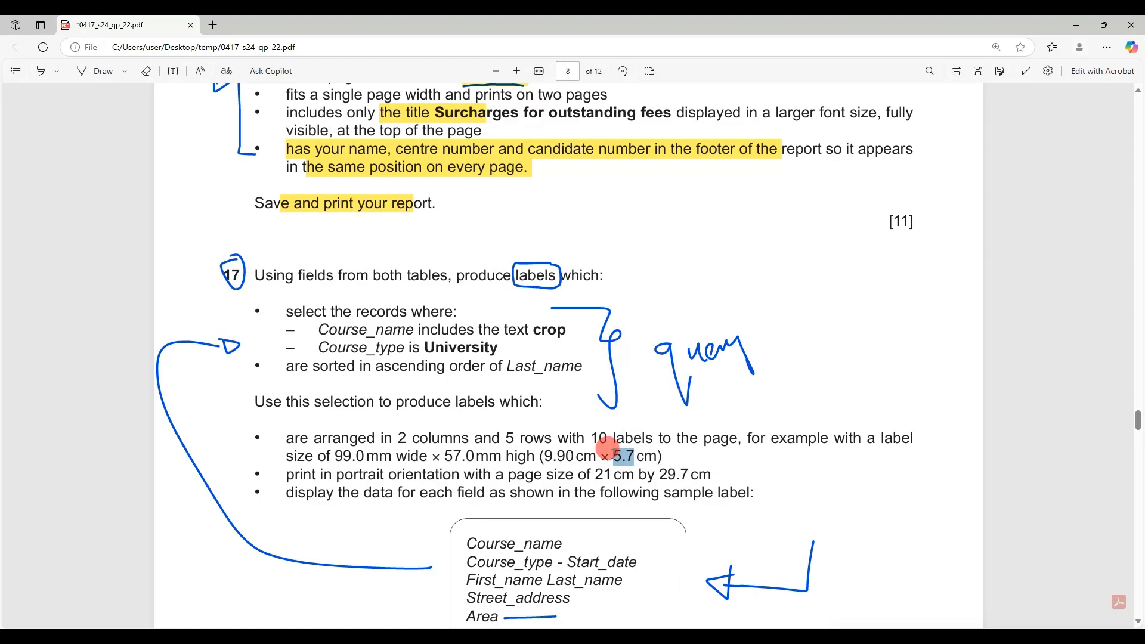
{"action": "left_click", "coordinate": [207, 623]}
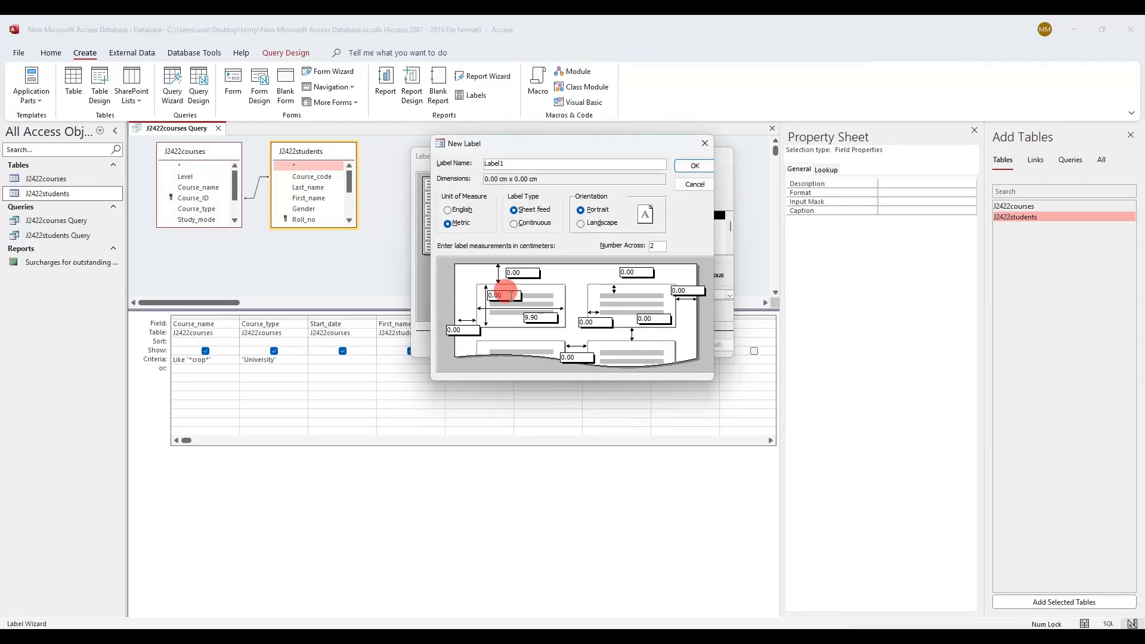
Set the label to 9.90 × 5.70 cm and accept the enlarged 0.76 cm margins
{"action": "double_click", "coordinate": [506, 295]}
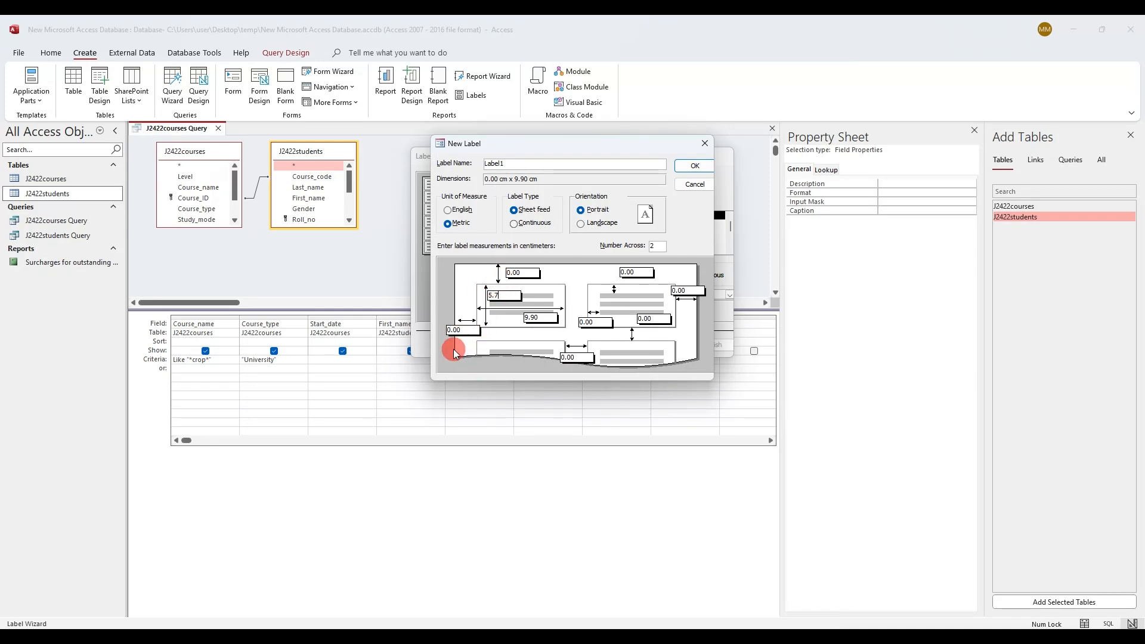
{"action": "left_click", "coordinate": [693, 167]}
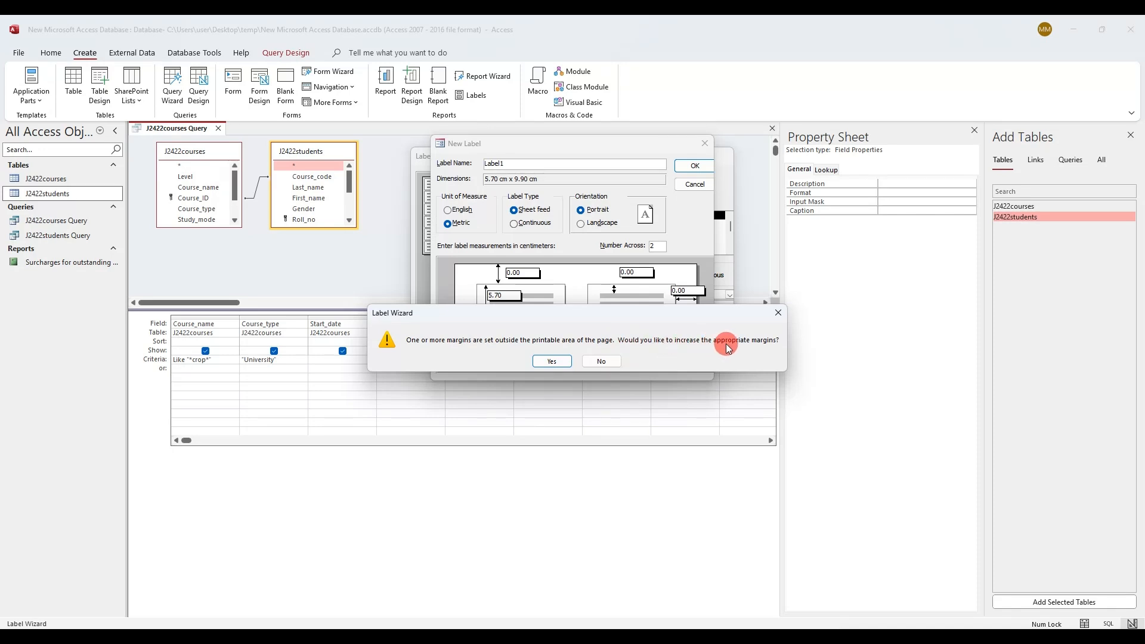
{"action": "left_click", "coordinate": [552, 361]}
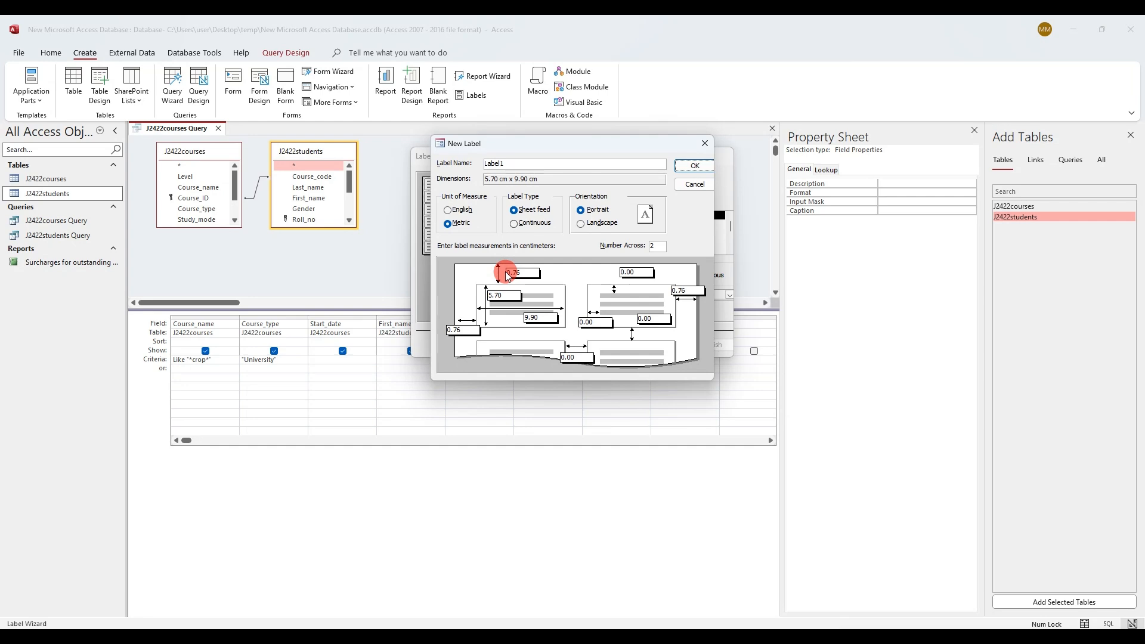
Verify the top and left margins, width and height, then save the Label1 size
{"action": "left_click_drag", "start_coordinate": [524, 273], "coordinate": [505, 275]}
{"action": "left_click_drag", "start_coordinate": [472, 329], "coordinate": [442, 329]}
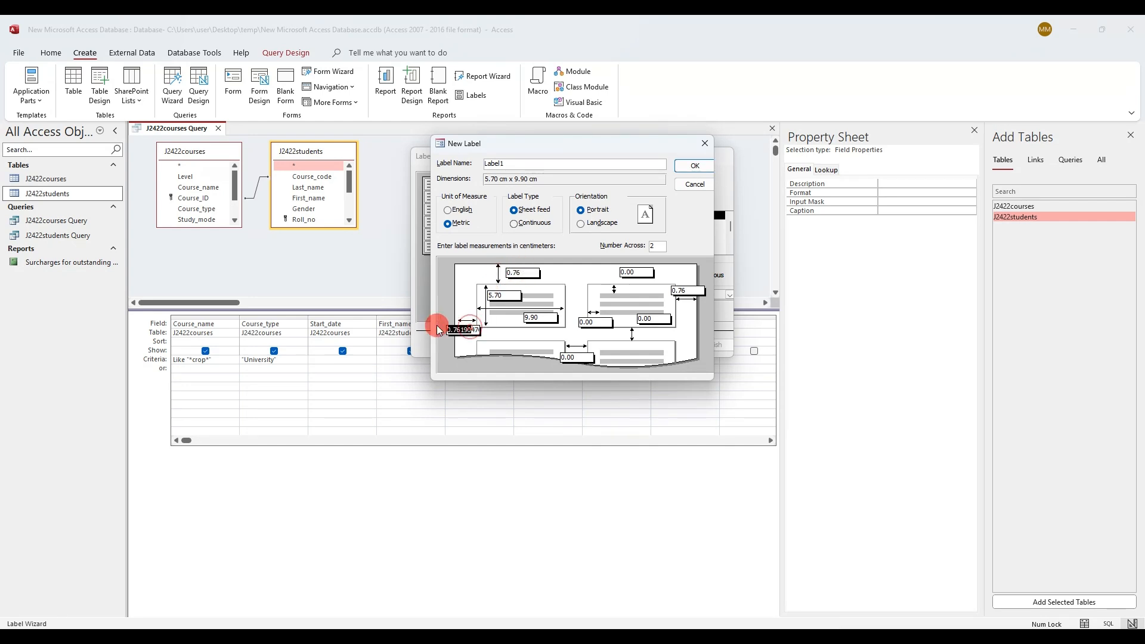
{"action": "left_click_drag", "start_coordinate": [545, 317], "coordinate": [476, 294]}
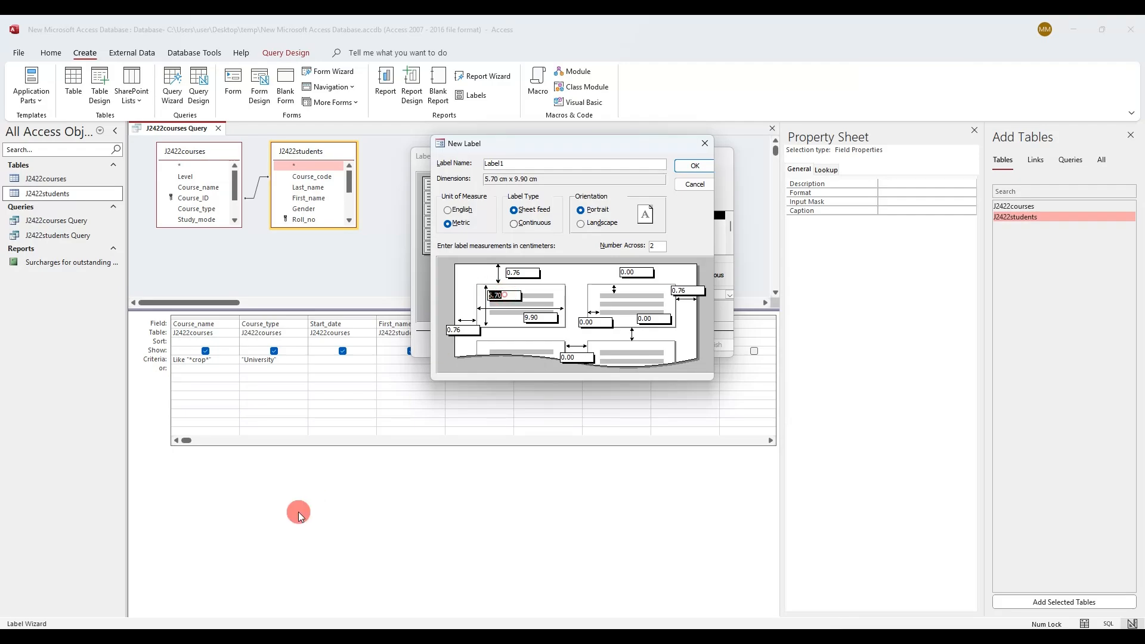
{"action": "left_click", "coordinate": [143, 638]}
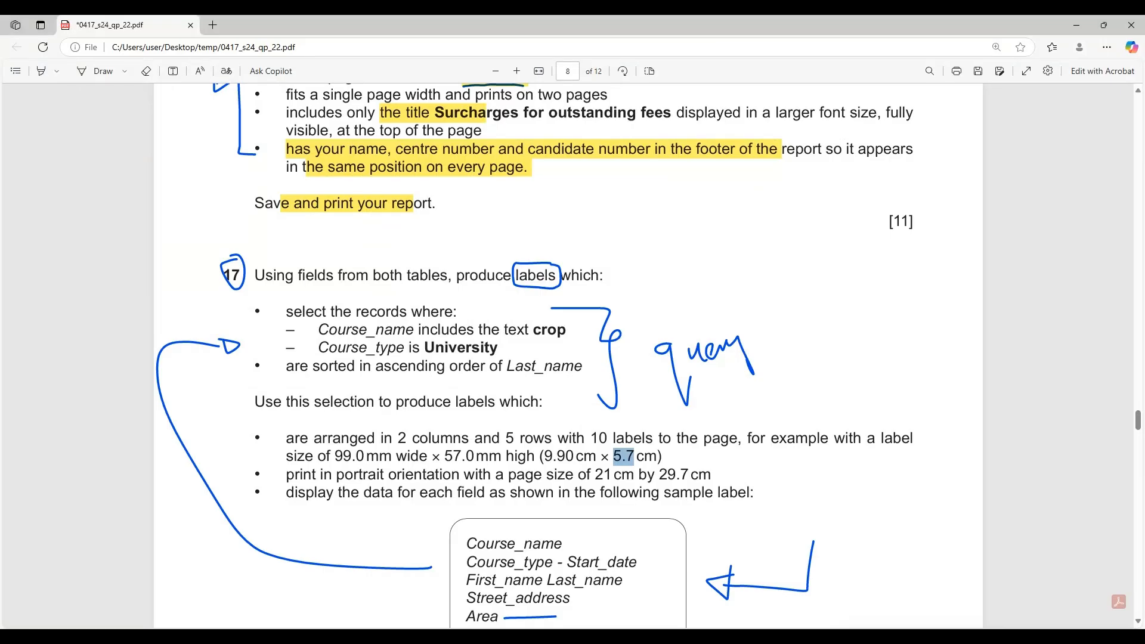
{"action": "key", "text": "alt+Tab"}
{"action": "left_click", "coordinate": [685, 169]}
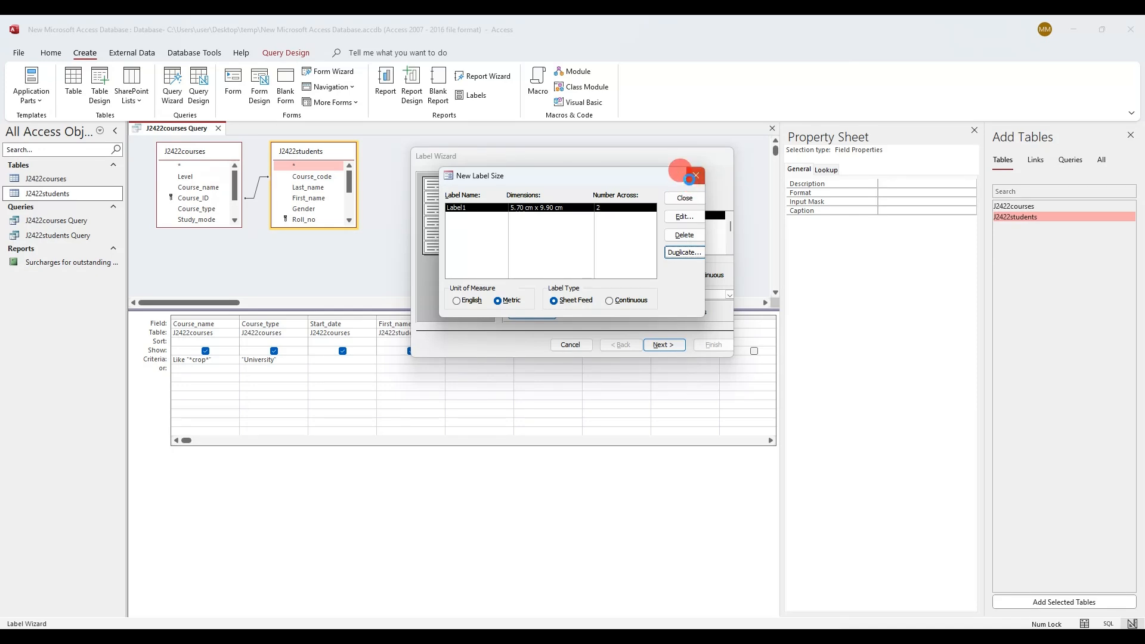
Advance the wizard with Label1 and the default font to the next page
{"action": "left_click", "coordinate": [690, 179]}
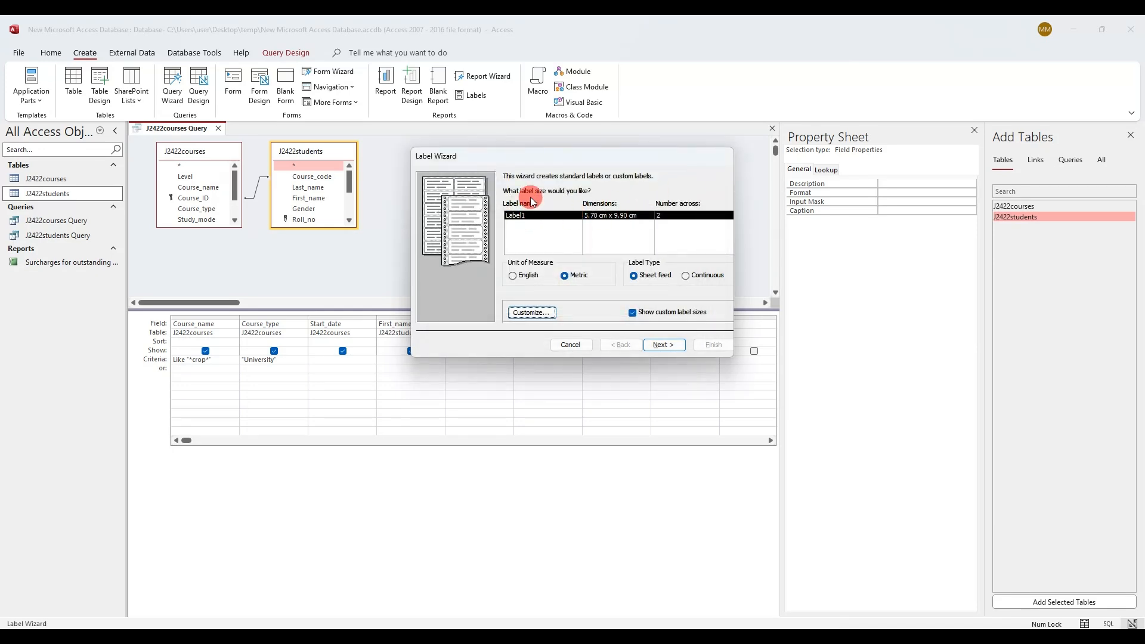
{"action": "left_click", "coordinate": [662, 345]}
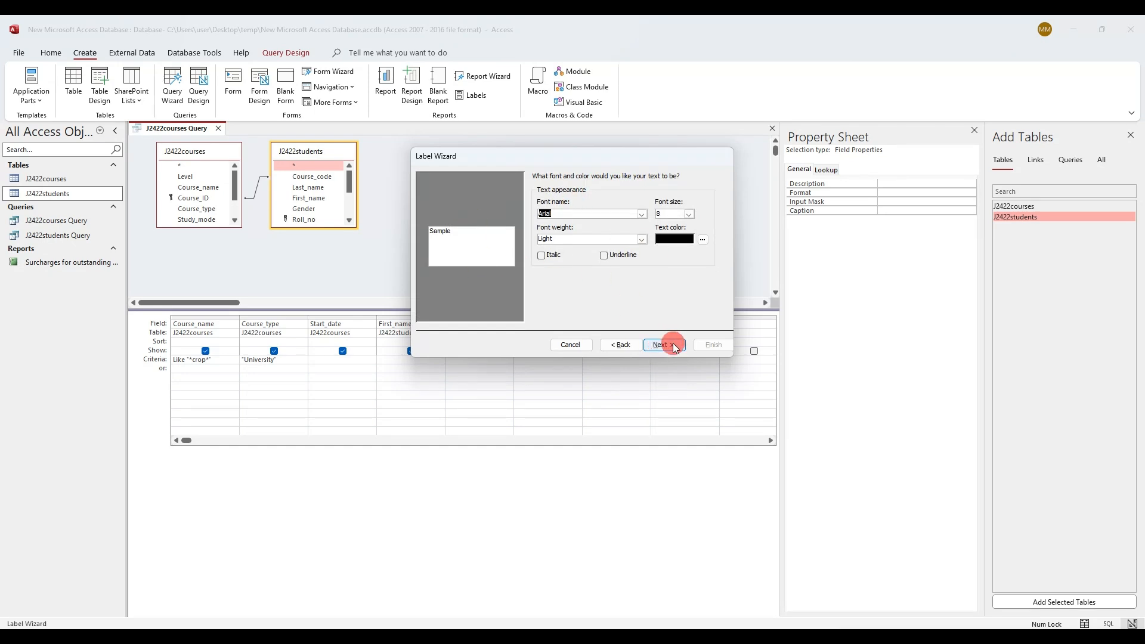
{"action": "left_click", "coordinate": [671, 345]}
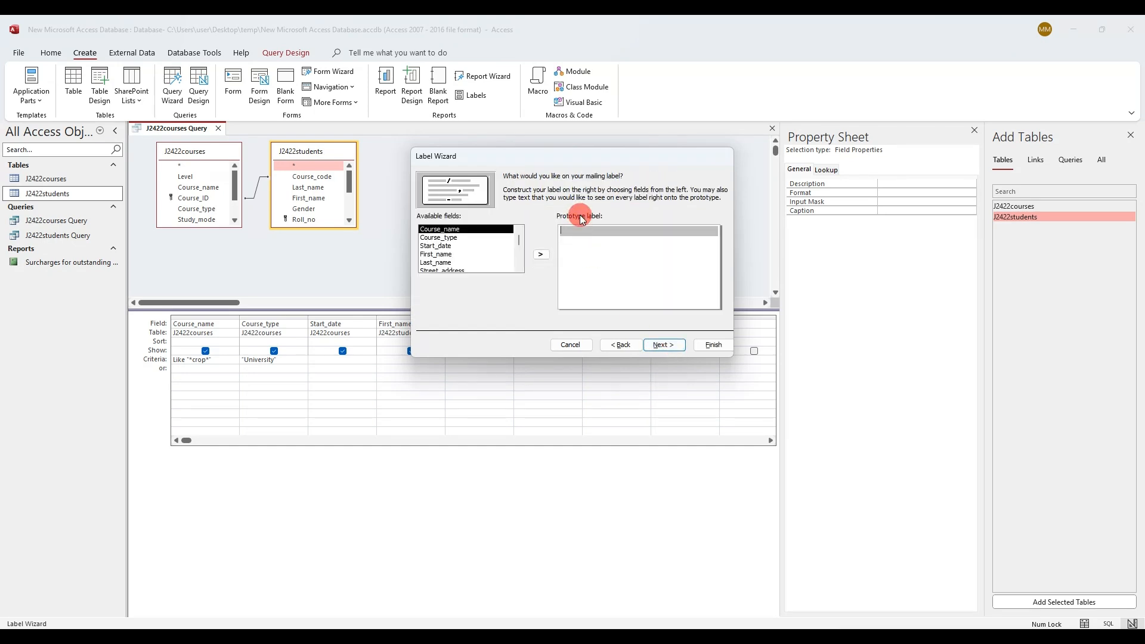
Scroll the exam paper to question 17's sample label and review its Course_type - Start_date and First_name Last_name lines
{"action": "left_click", "coordinate": [211, 634]}
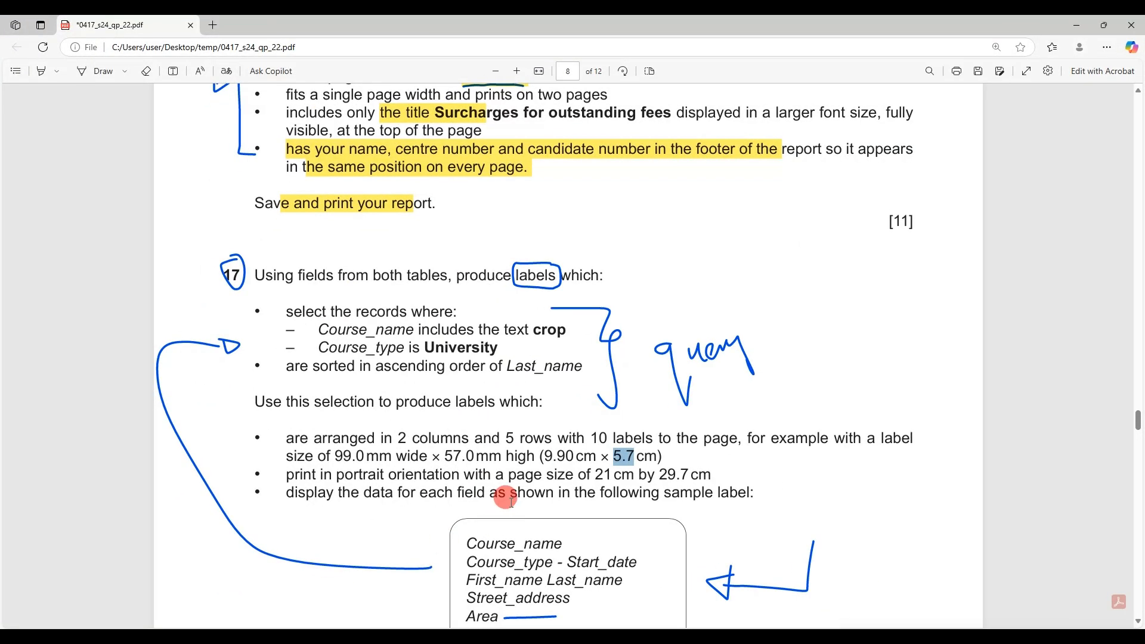
{"action": "scroll", "coordinate": [506, 498], "scroll_direction": "down", "scroll_amount": 1}
{"action": "scroll", "coordinate": [511, 501], "scroll_direction": "down", "scroll_amount": 2}
{"action": "left_click_drag", "start_coordinate": [460, 362], "coordinate": [542, 450]}
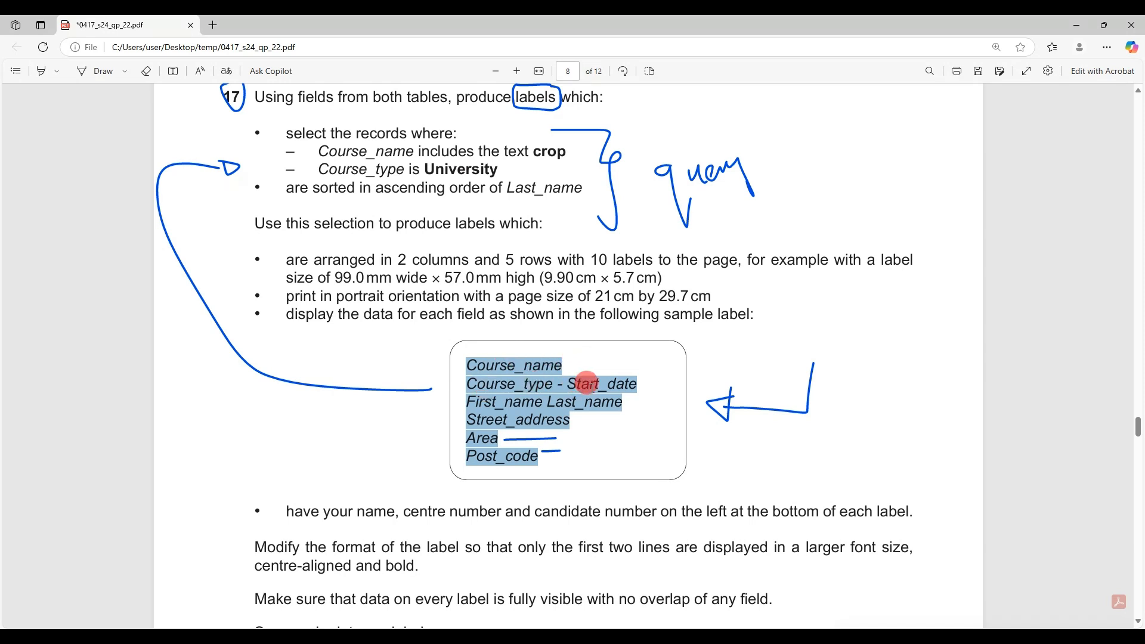
{"action": "left_click", "coordinate": [504, 383]}
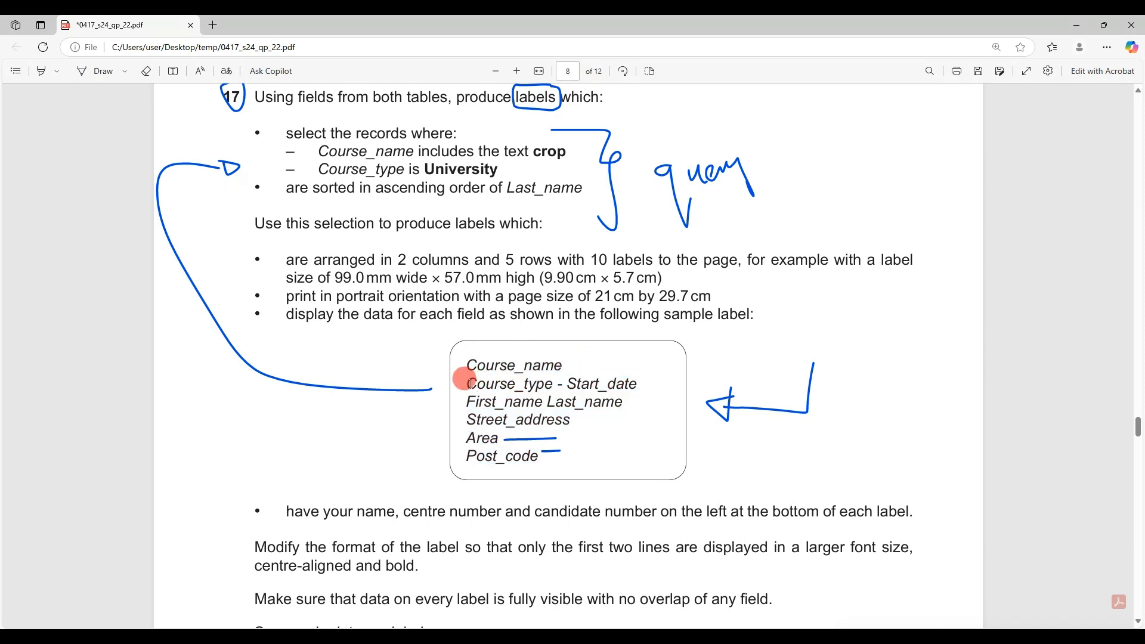
{"action": "left_click_drag", "start_coordinate": [464, 382], "coordinate": [613, 379]}
{"action": "left_click_drag", "start_coordinate": [464, 399], "coordinate": [604, 409]}
{"action": "left_click", "coordinate": [521, 429]}
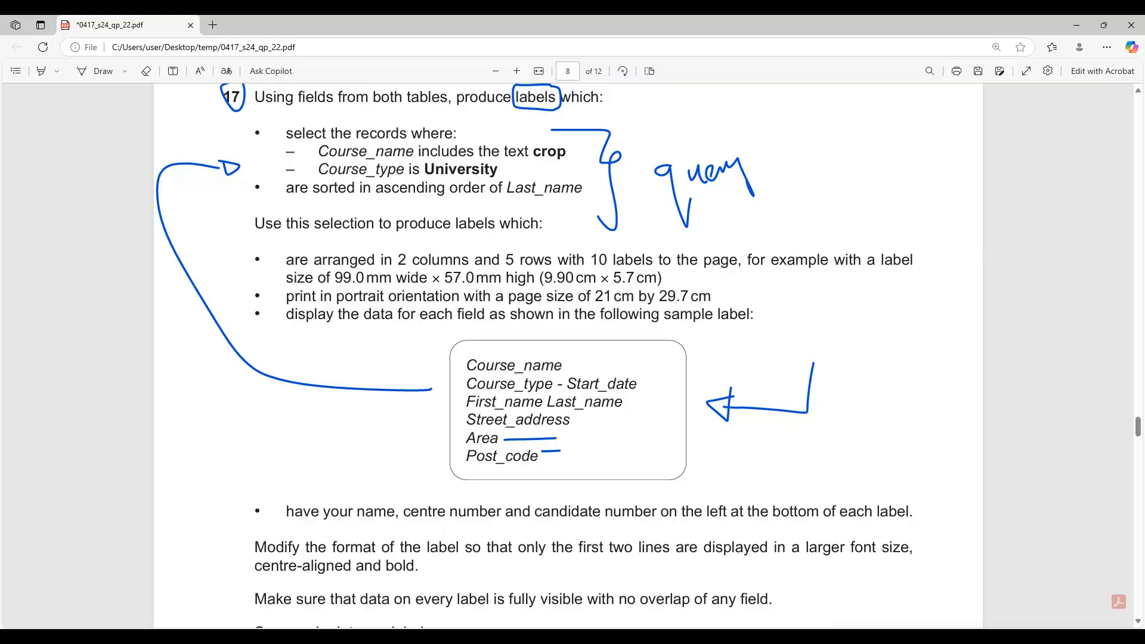
Add Course_name, Course_type and Start_date to the label prototype, moving First_name onto its own line
{"action": "key", "text": "alt+Tab"}
{"action": "double_click", "coordinate": [482, 230]}
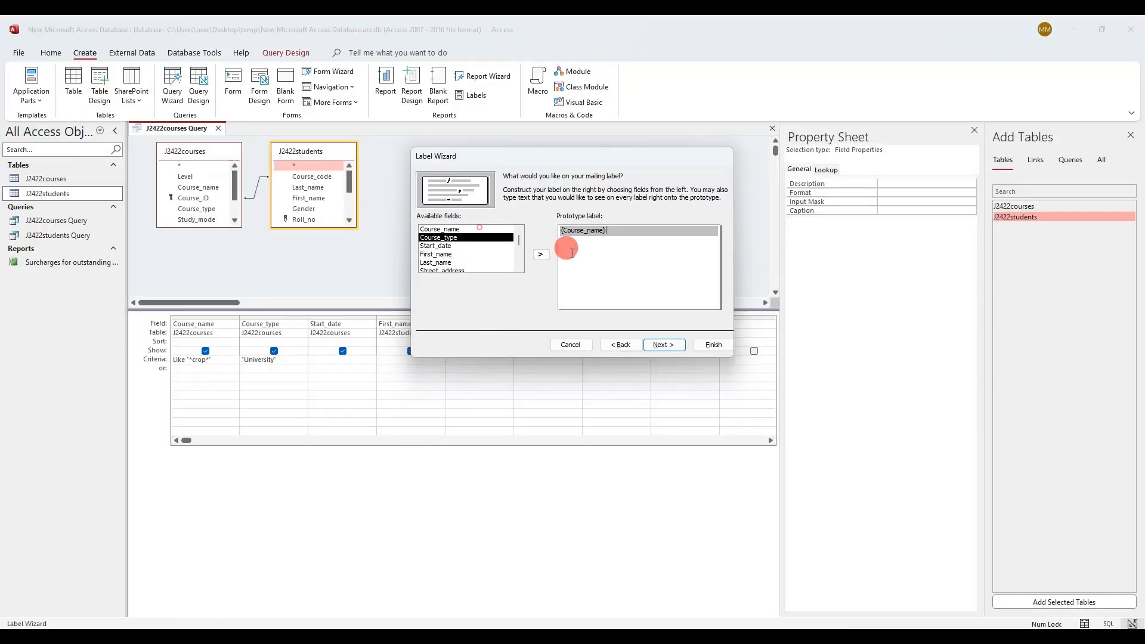
{"action": "left_click", "coordinate": [574, 245]}
{"action": "double_click", "coordinate": [480, 238]}
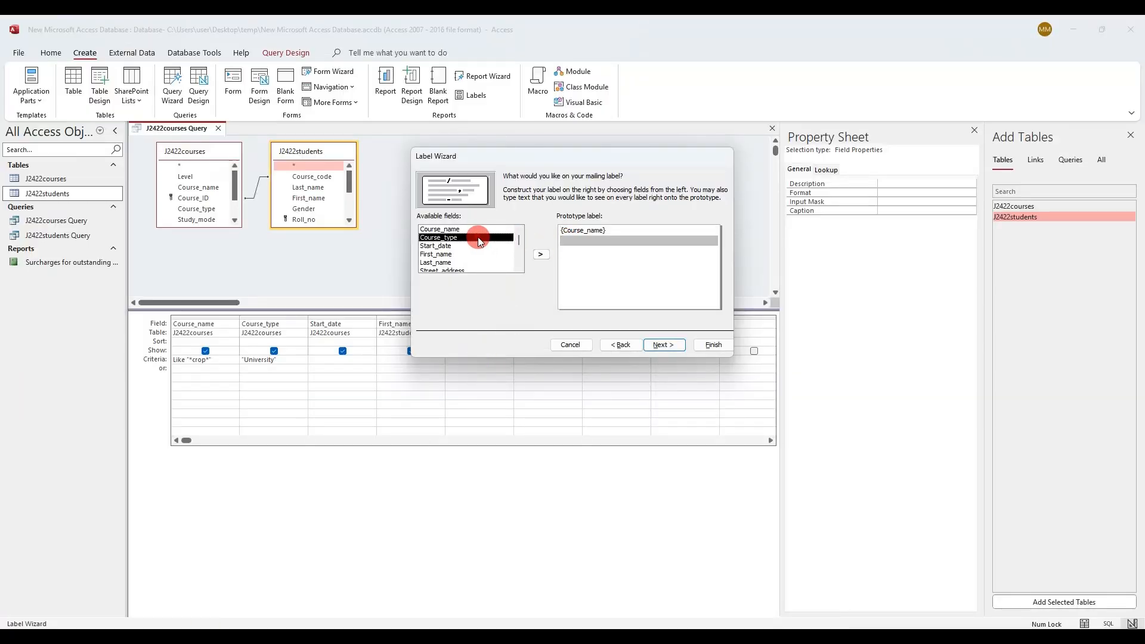
{"action": "double_click", "coordinate": [474, 246]}
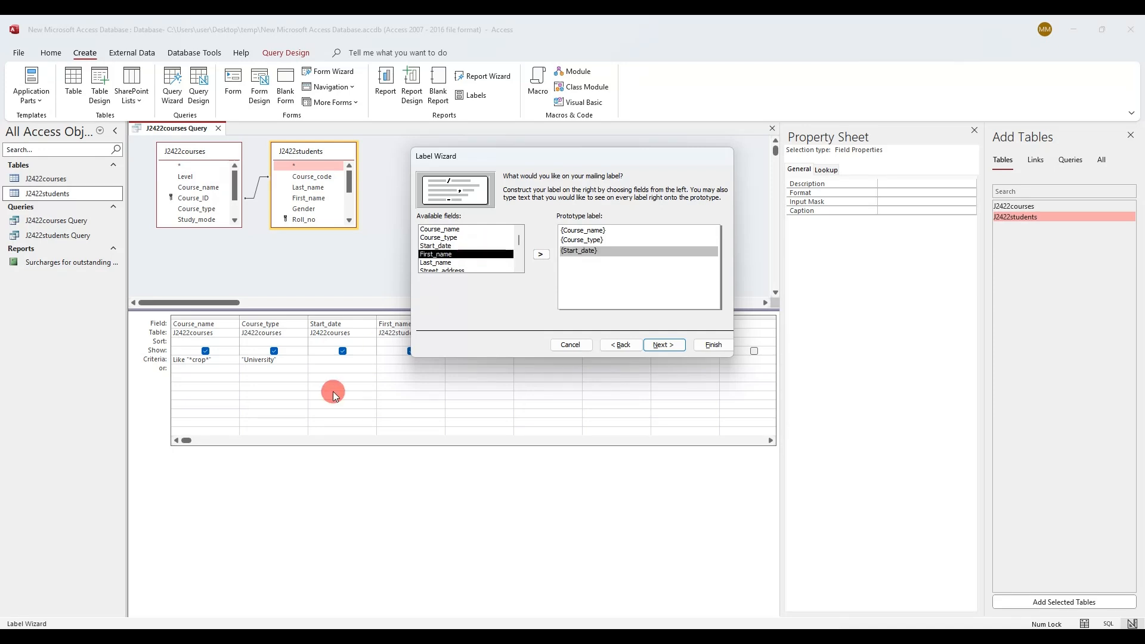
{"action": "double_click", "coordinate": [464, 256]}
{"action": "left_click", "coordinate": [637, 248]}
{"action": "key", "text": "BackSpace"}
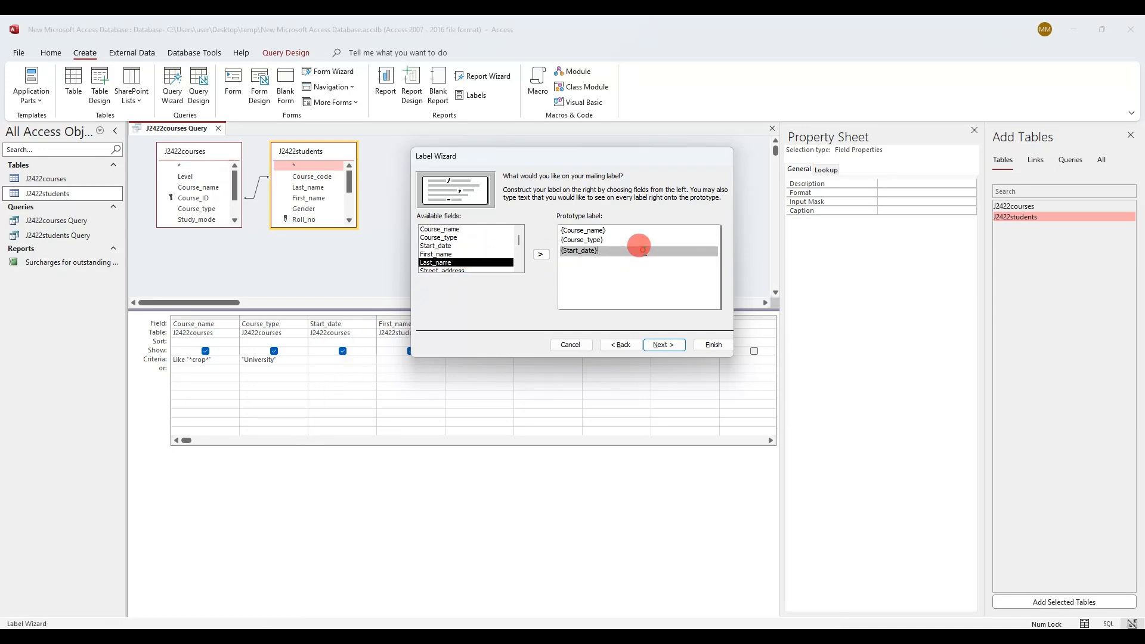
{"action": "key", "text": "Return"}
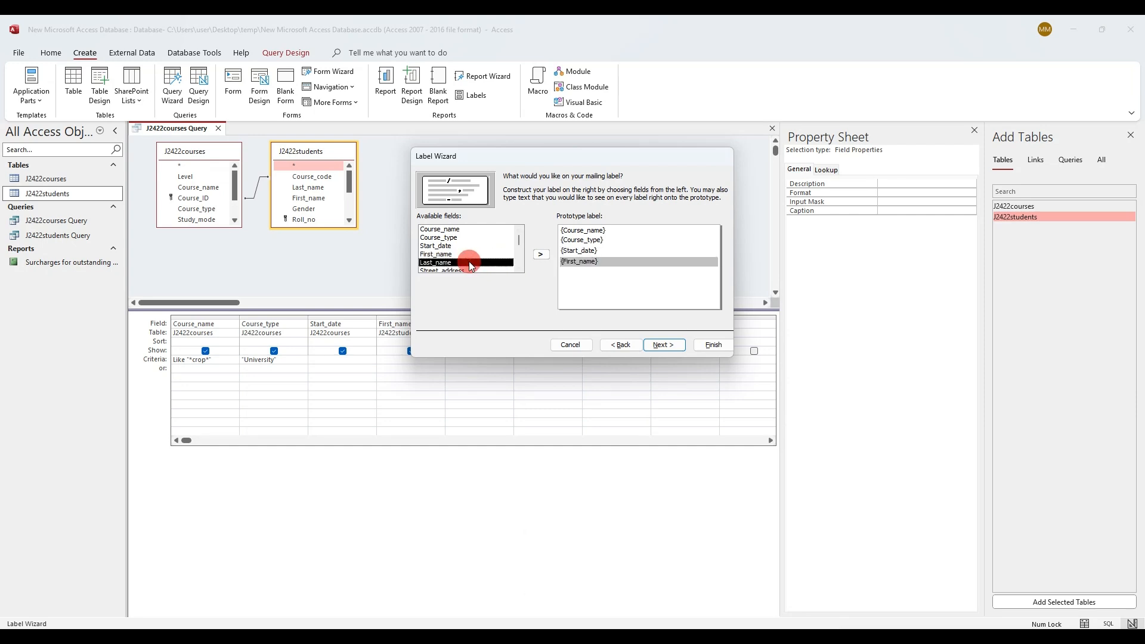
Add Last_name, Street_address, Area and Post_code as the remaining lines and continue to sorting
{"action": "key", "text": "Return"}
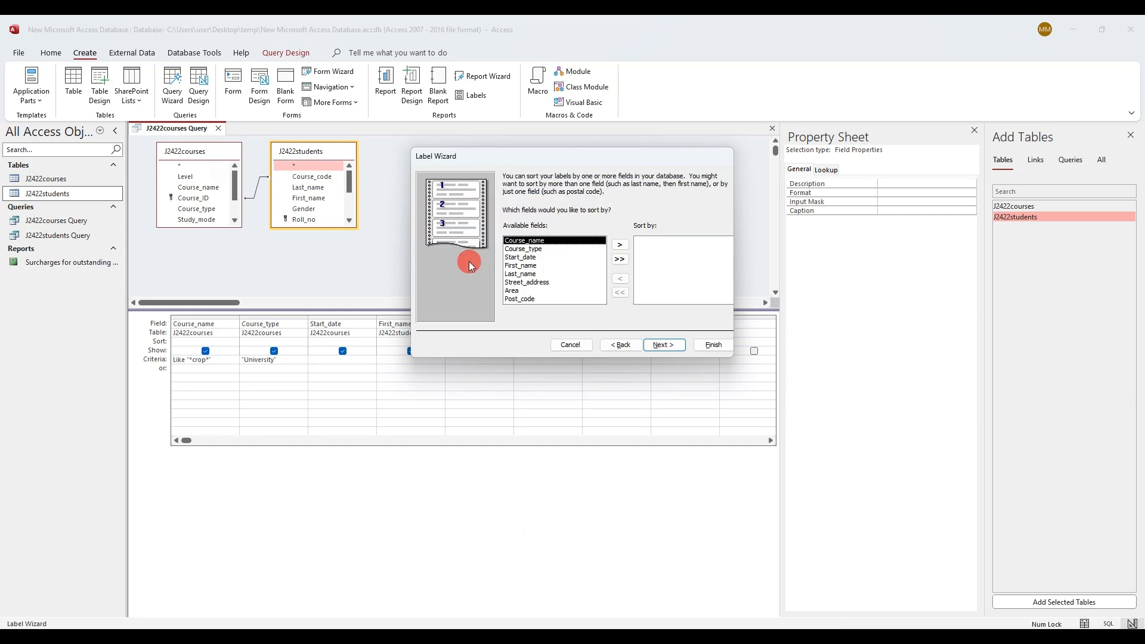
{"action": "left_click", "coordinate": [624, 345]}
{"action": "left_click", "coordinate": [603, 260]}
{"action": "key", "text": "Return"}
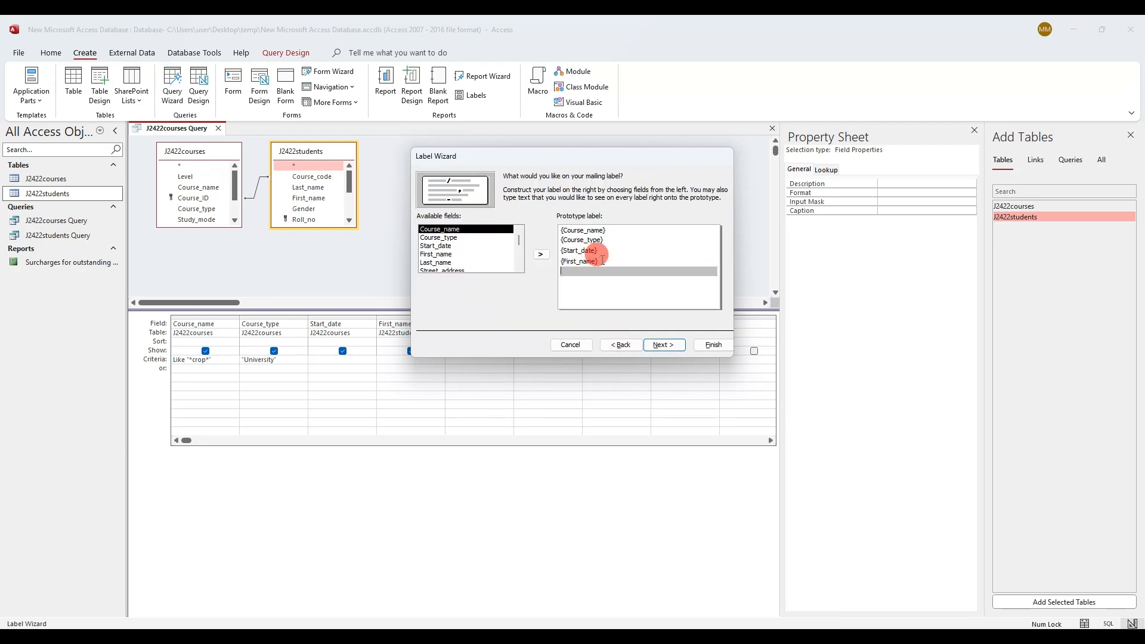
{"action": "double_click", "coordinate": [446, 263]}
{"action": "double_click", "coordinate": [447, 263]}
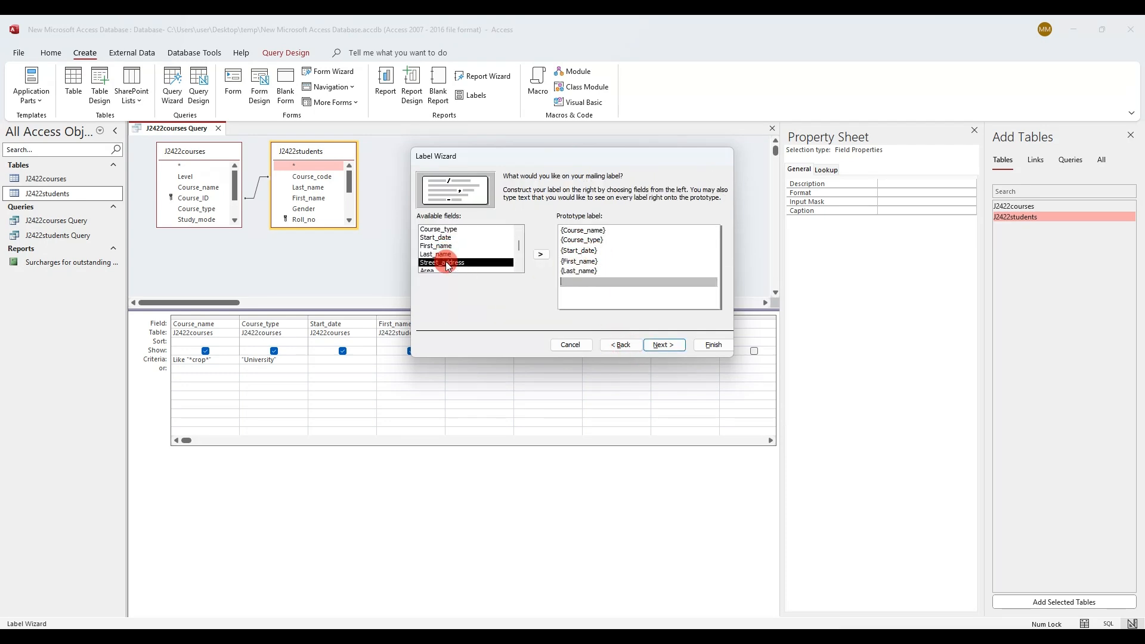
{"action": "double_click", "coordinate": [445, 261]}
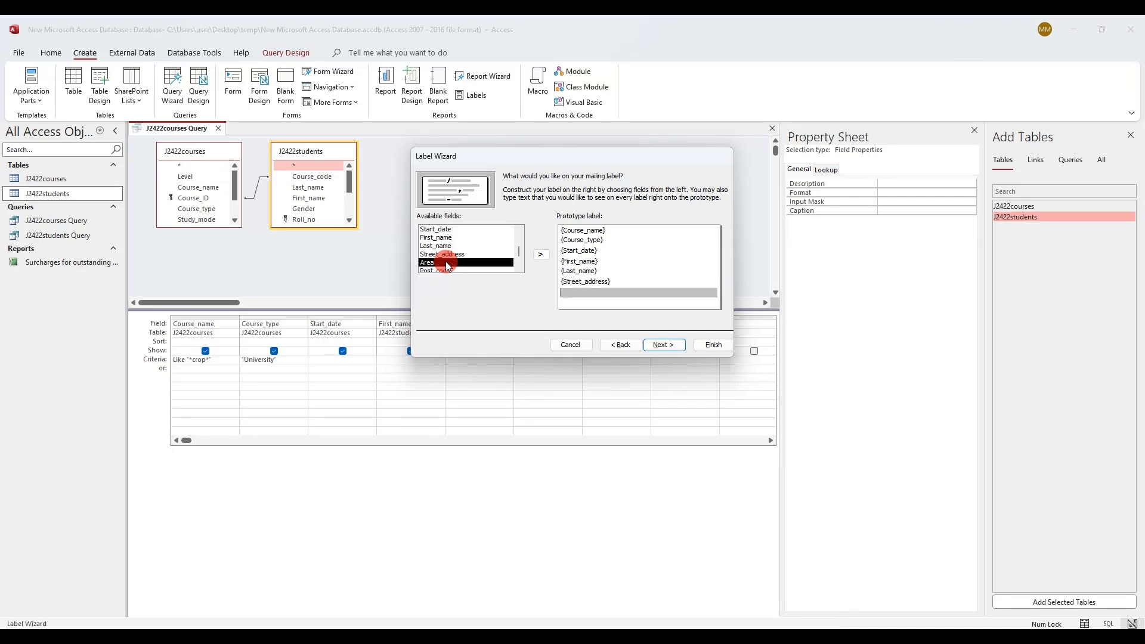
{"action": "double_click", "coordinate": [445, 261]}
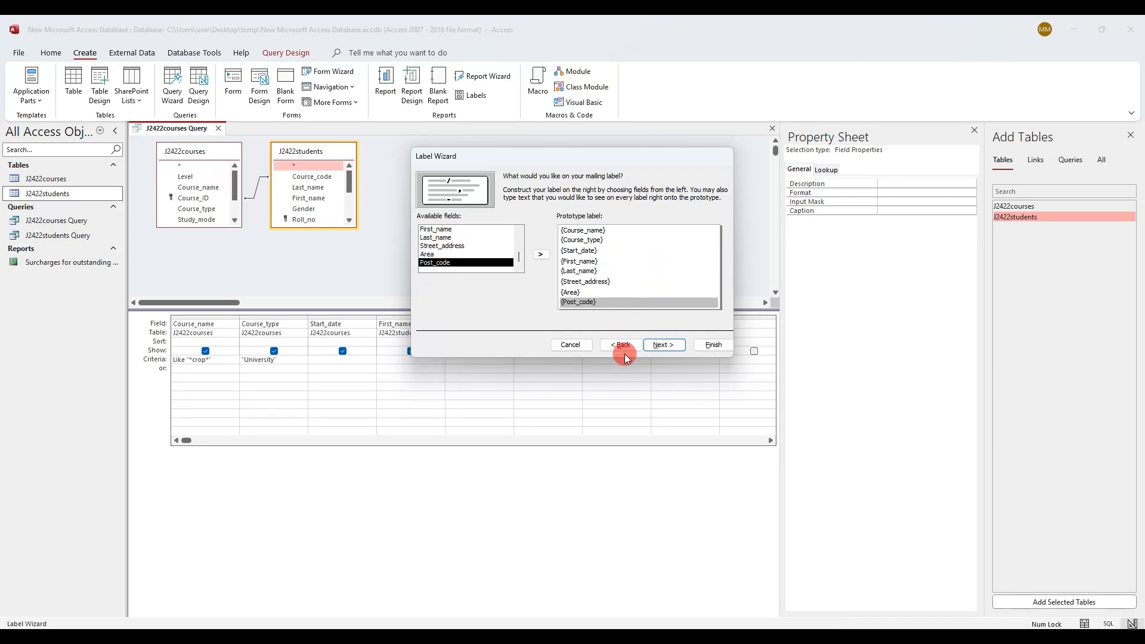
{"action": "left_click", "coordinate": [664, 345]}
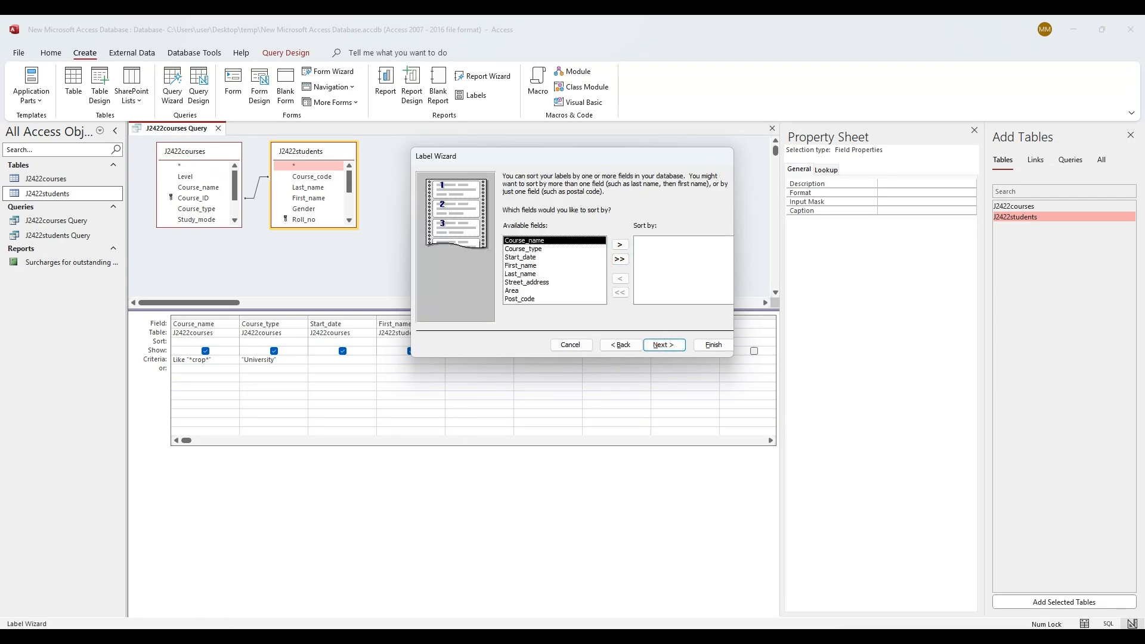
Confirm the Last_name sort requirement in the question, then finish the wizard to create Labels J2422courses Query
{"action": "key", "text": "alt+Tab"}
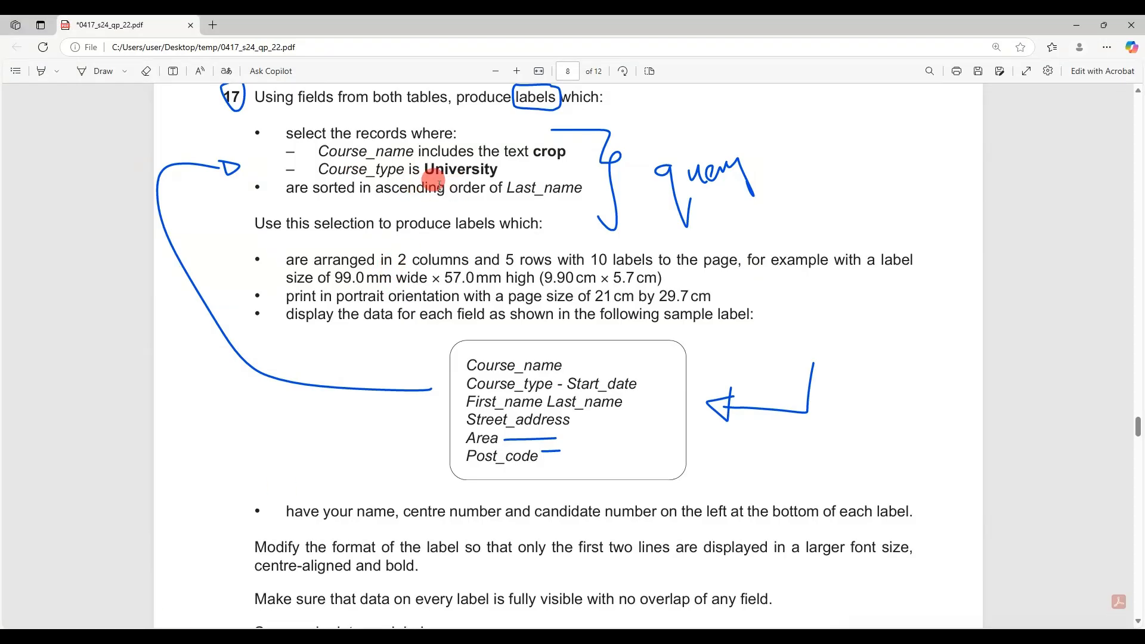
{"action": "left_click_drag", "start_coordinate": [338, 190], "coordinate": [582, 188]}
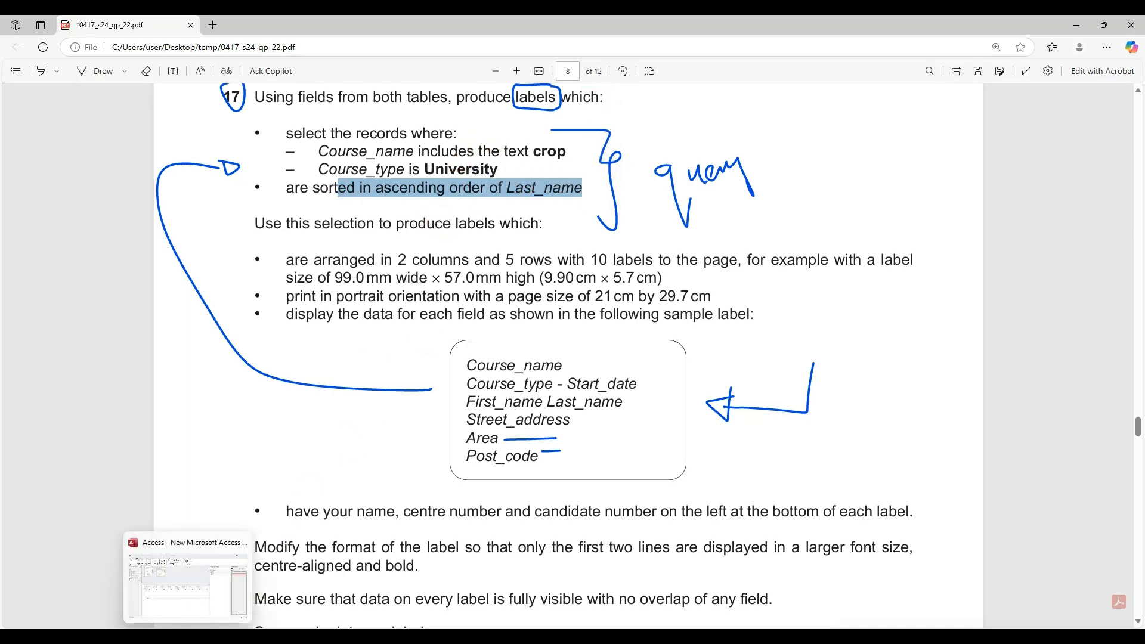
{"action": "left_click", "coordinate": [187, 637]}
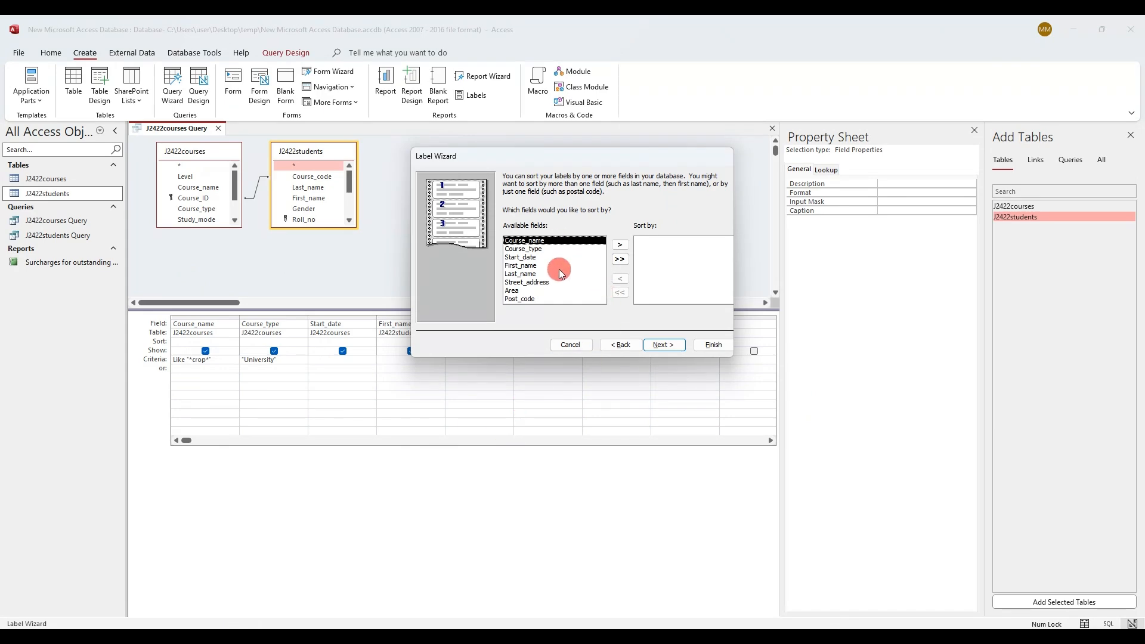
{"action": "left_click", "coordinate": [664, 345]}
{"action": "left_click", "coordinate": [713, 345]}
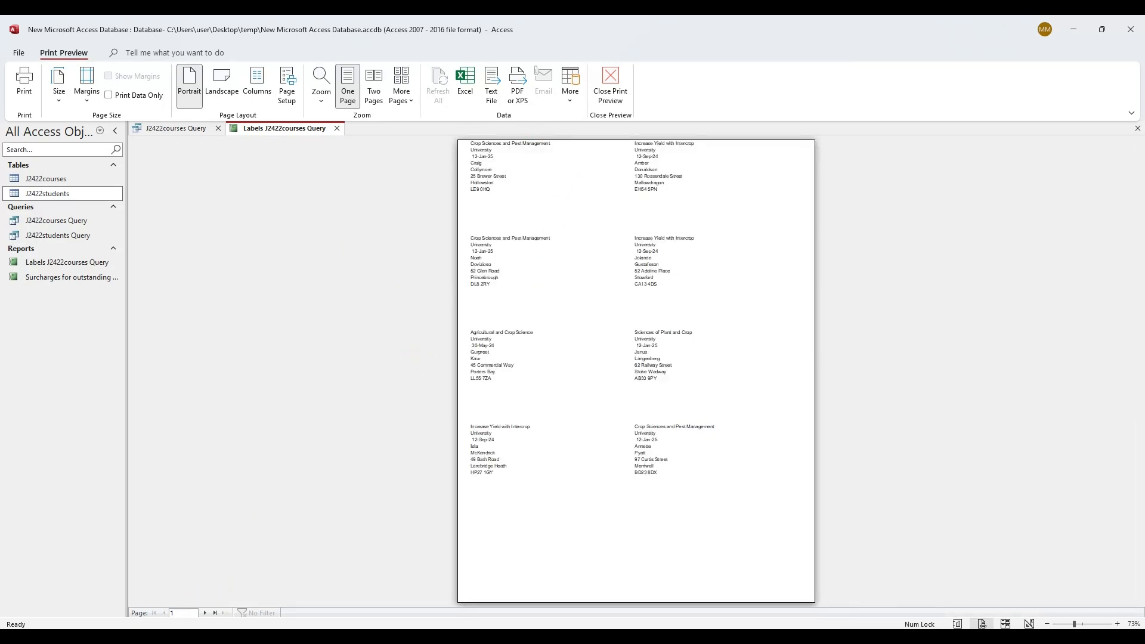
{"action": "key", "text": "alt+Tab"}
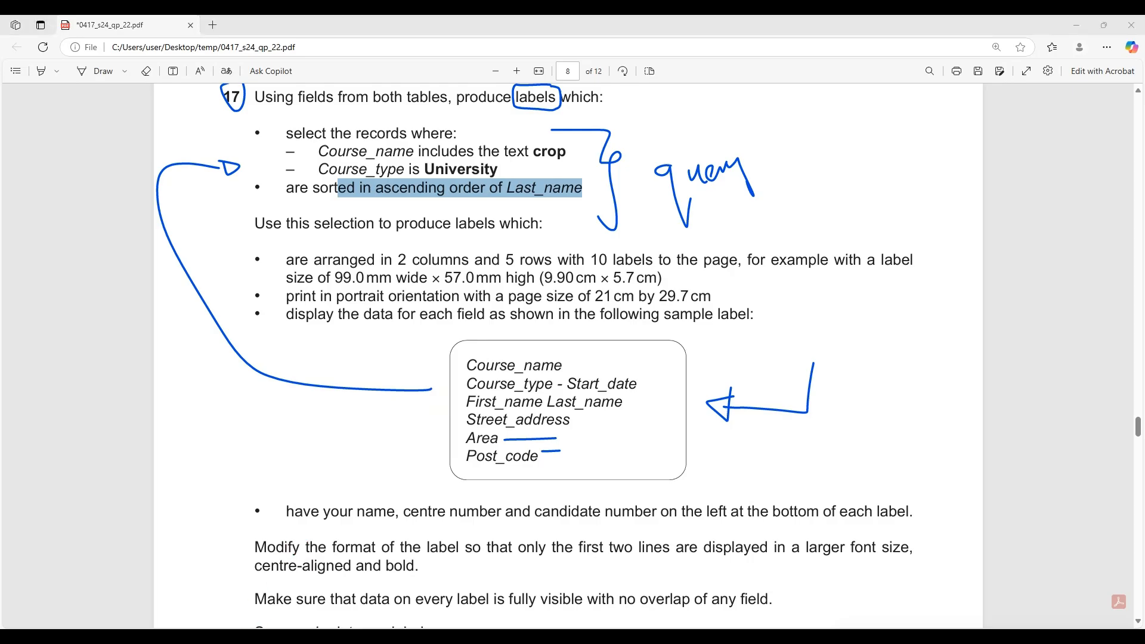
Open Labels J2422courses Query in Design View and select its eight stacked detail field boxes
{"action": "key", "text": "alt+Tab"}
{"action": "right_click", "coordinate": [286, 129]}
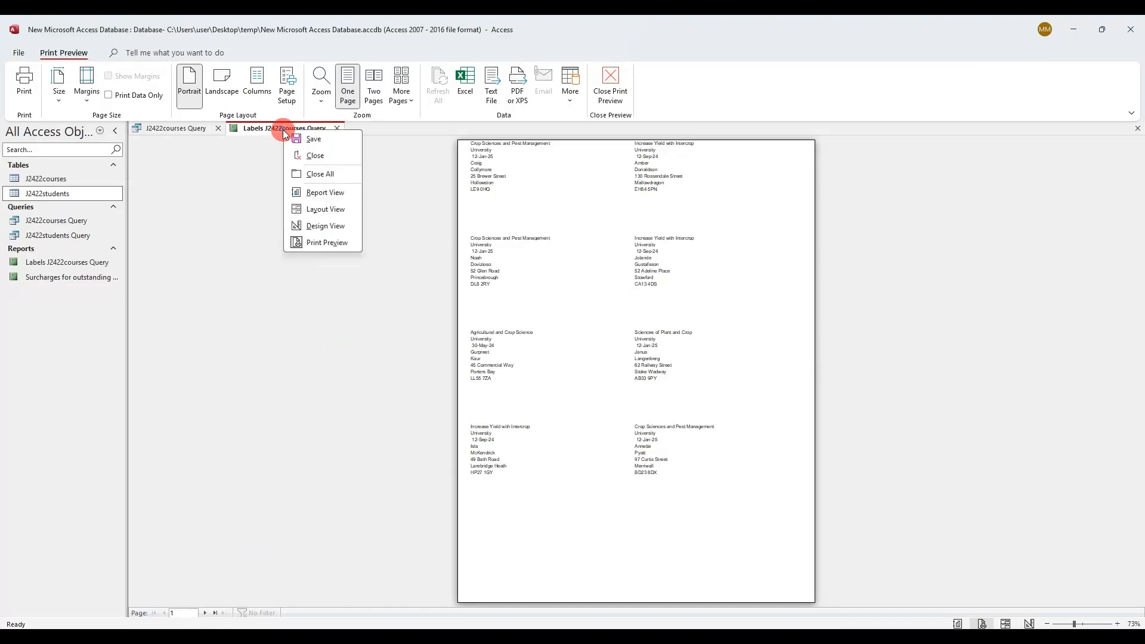
{"action": "left_click", "coordinate": [336, 226]}
{"action": "left_click_drag", "start_coordinate": [355, 271], "coordinate": [259, 181]}
{"action": "left_click", "coordinate": [273, 188]}
Move Start_date beside Course_type on line two and shift First_name through Post_code up a line
{"action": "left_click", "coordinate": [266, 186]}
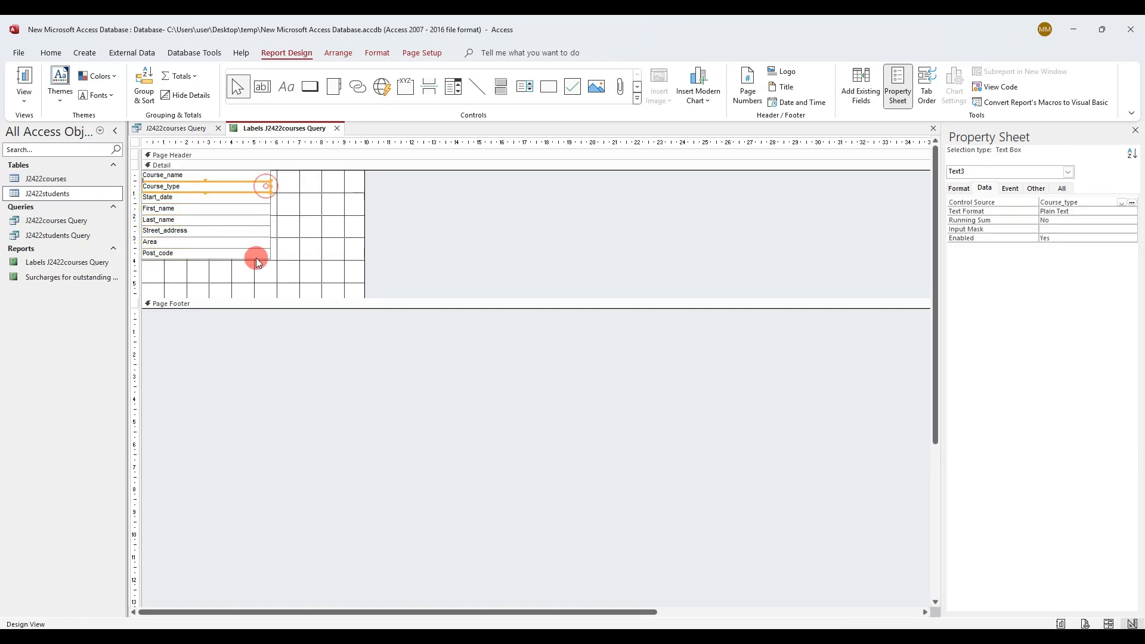
{"action": "left_click_drag", "start_coordinate": [247, 277], "coordinate": [271, 193]}
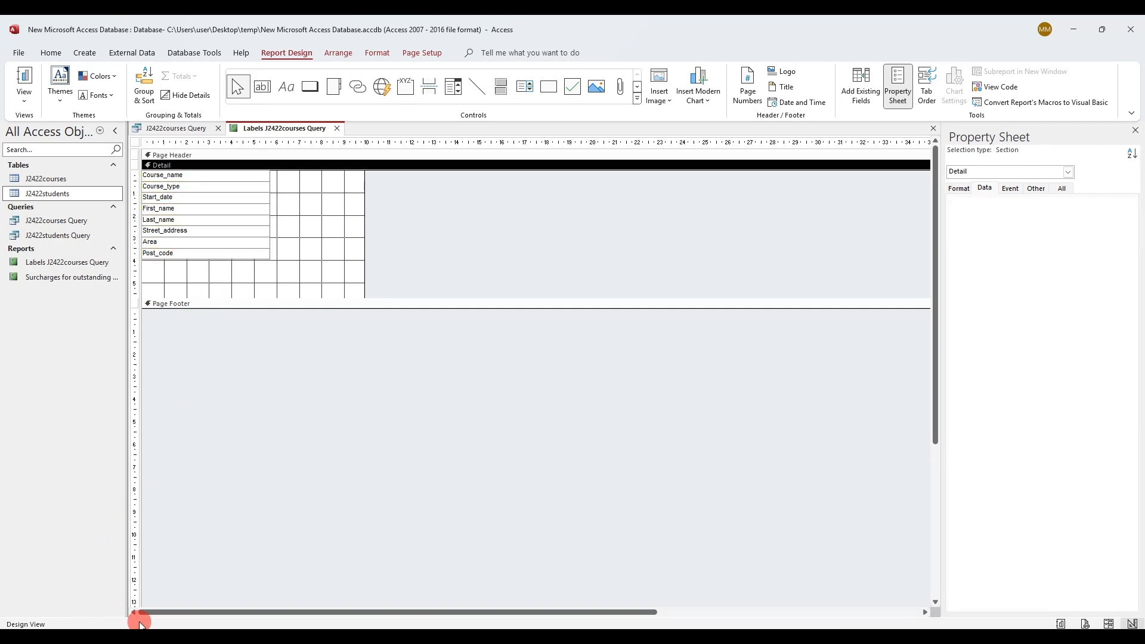
{"action": "left_click", "coordinate": [149, 638]}
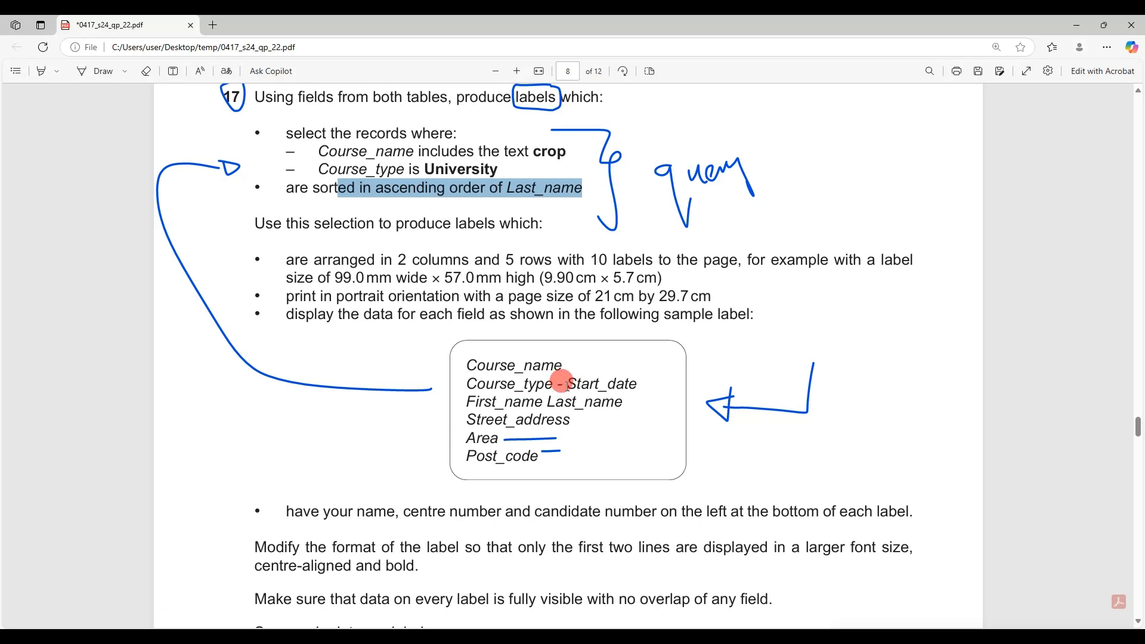
{"action": "left_click_drag", "start_coordinate": [562, 385], "coordinate": [632, 384]}
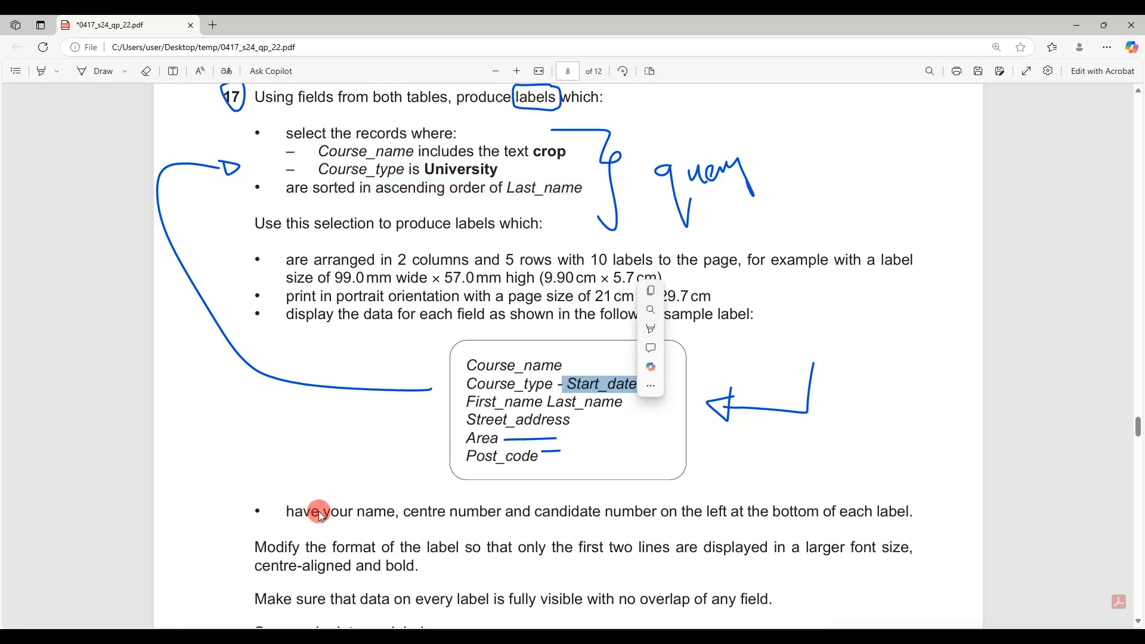
{"action": "left_click", "coordinate": [196, 637]}
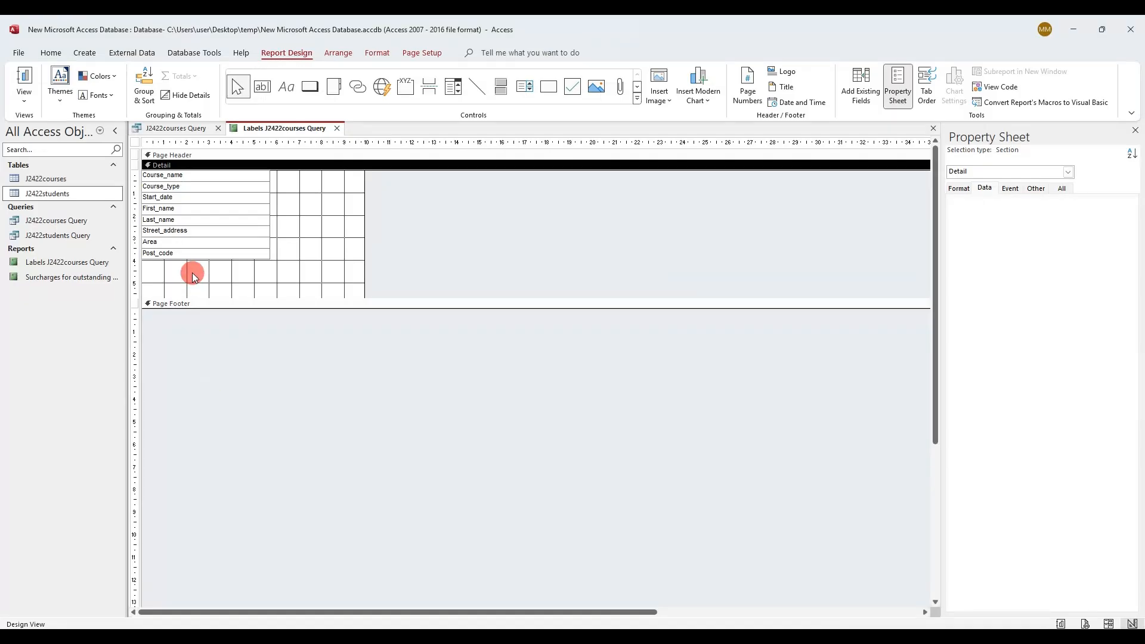
{"action": "left_click", "coordinate": [181, 198]}
{"action": "left_click_drag", "start_coordinate": [142, 192], "coordinate": [271, 182]}
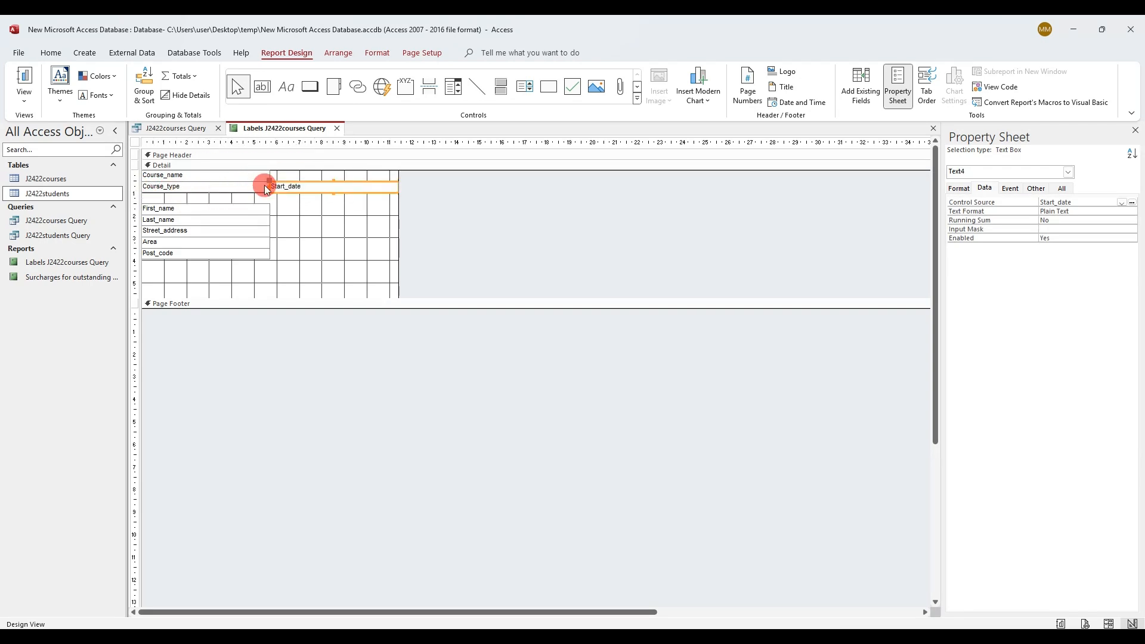
{"action": "left_click_drag", "start_coordinate": [220, 264], "coordinate": [228, 202]}
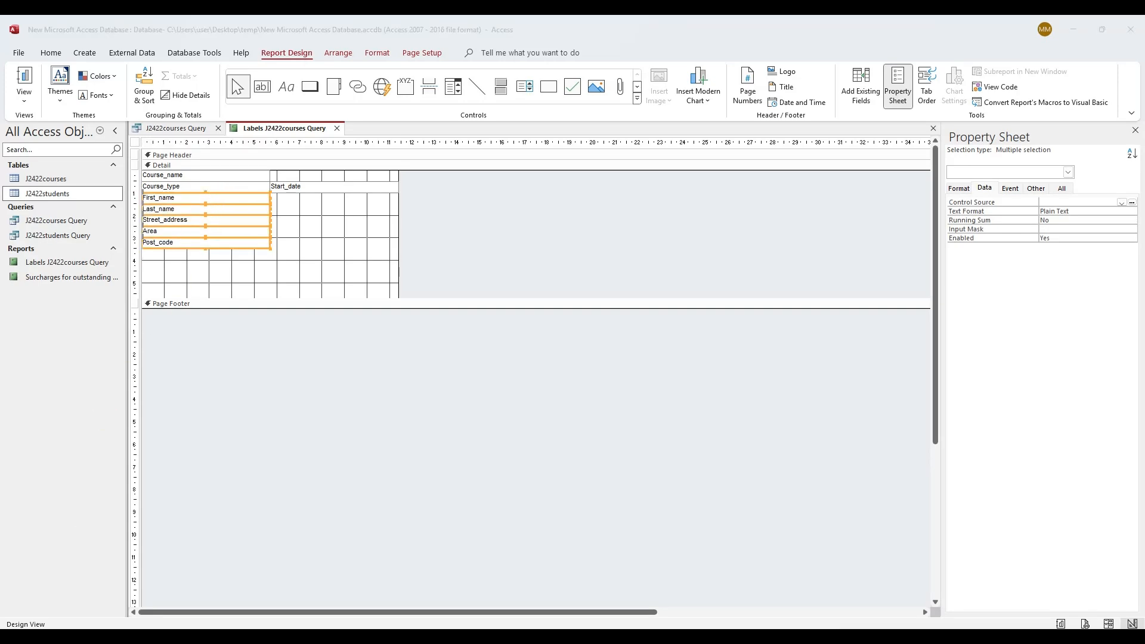
Place Last_name beside First_name, move the address fields up, narrow both boxes, and print-preview the labels
{"action": "key", "text": "alt+Tab"}
{"action": "key", "text": "alt+Tab"}
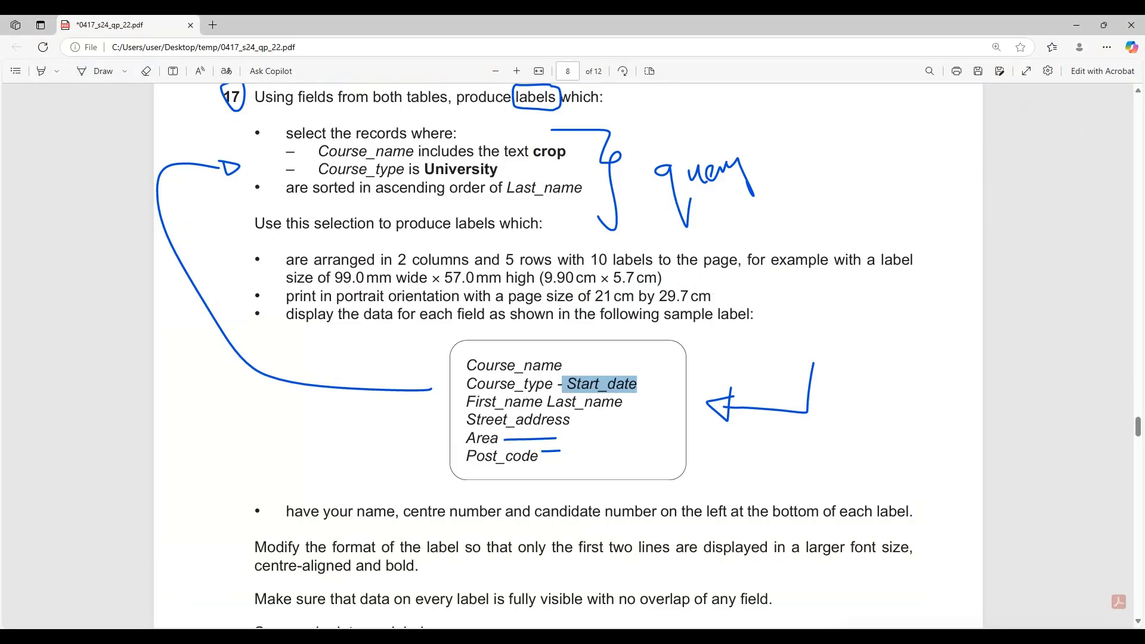
{"action": "key", "text": "alt+Tab"}
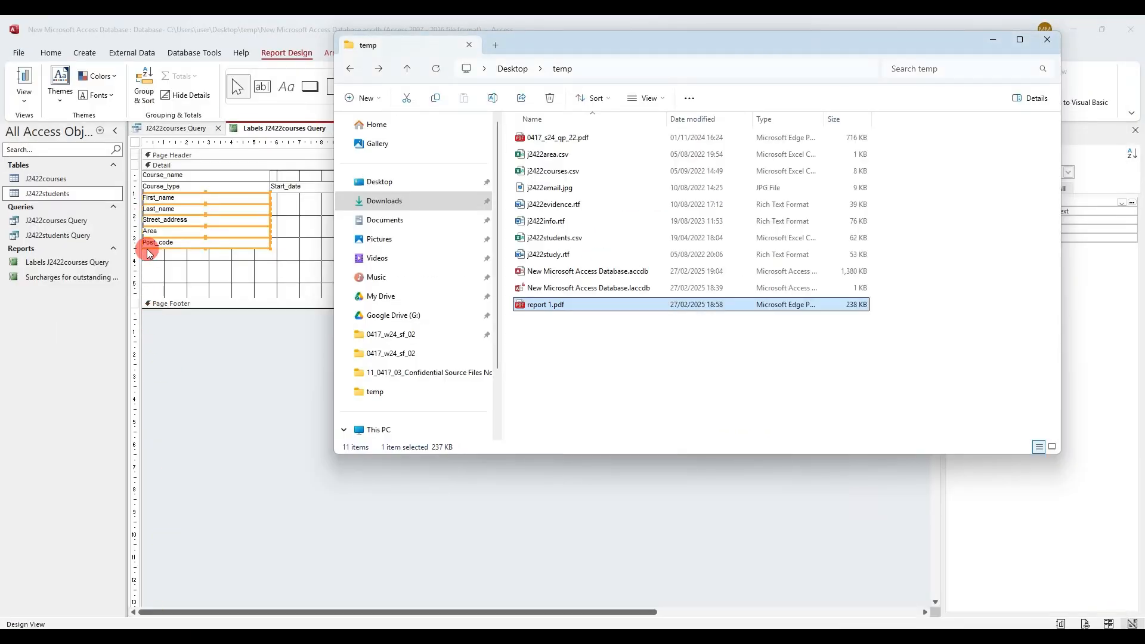
{"action": "left_click", "coordinate": [166, 218]}
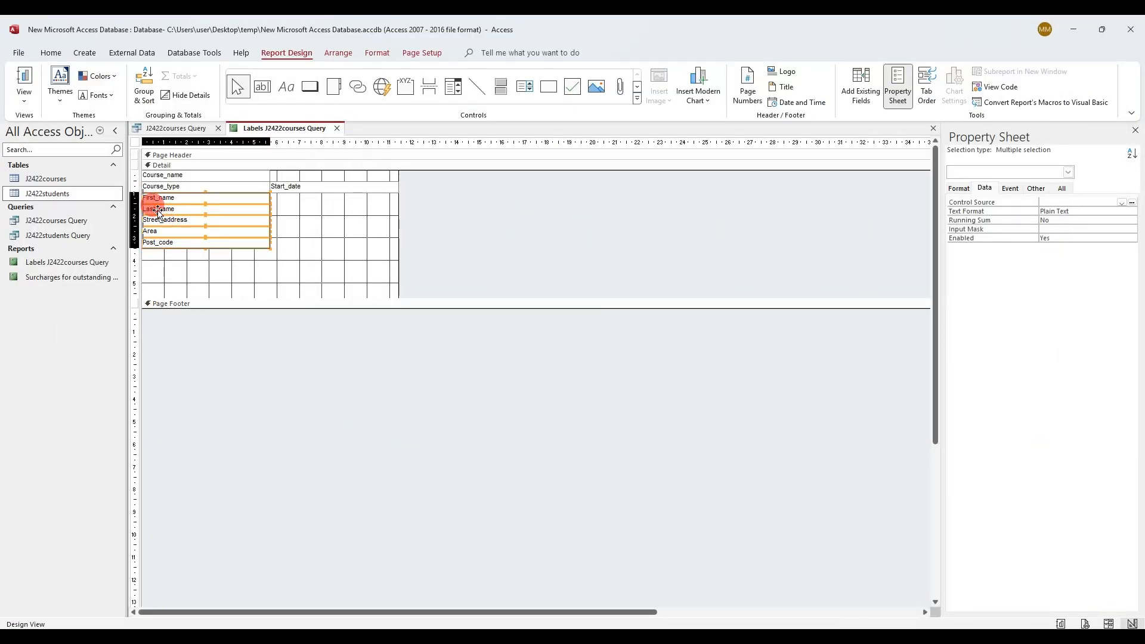
{"action": "left_click", "coordinate": [220, 251]}
{"action": "left_click", "coordinate": [177, 209]}
{"action": "left_click_drag", "start_coordinate": [142, 203], "coordinate": [271, 191]}
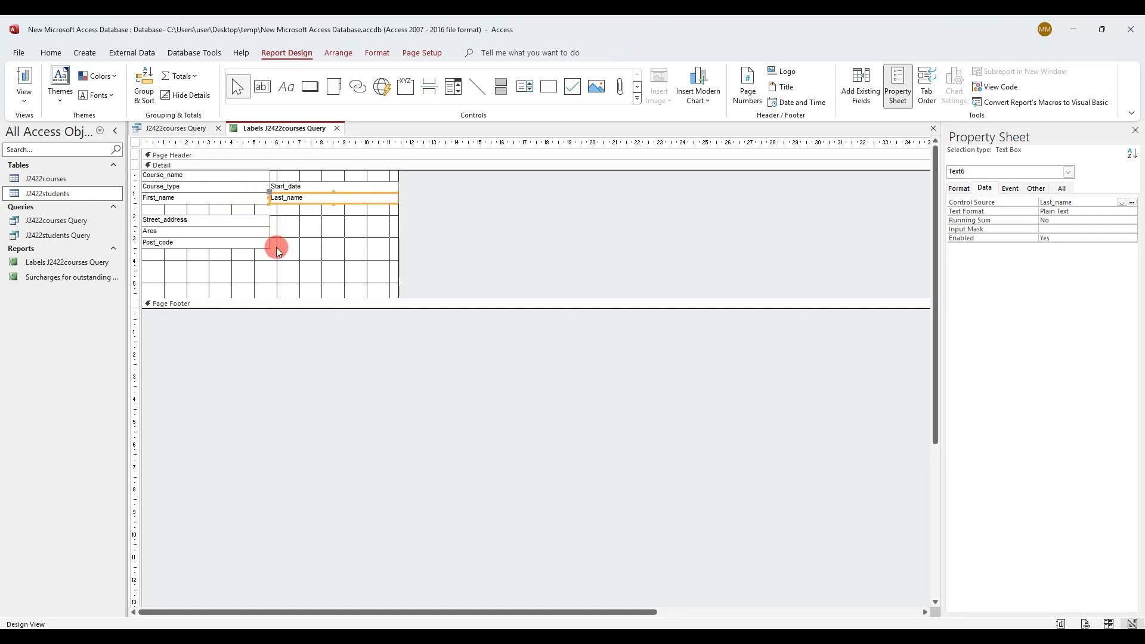
{"action": "left_click_drag", "start_coordinate": [250, 258], "coordinate": [243, 208]}
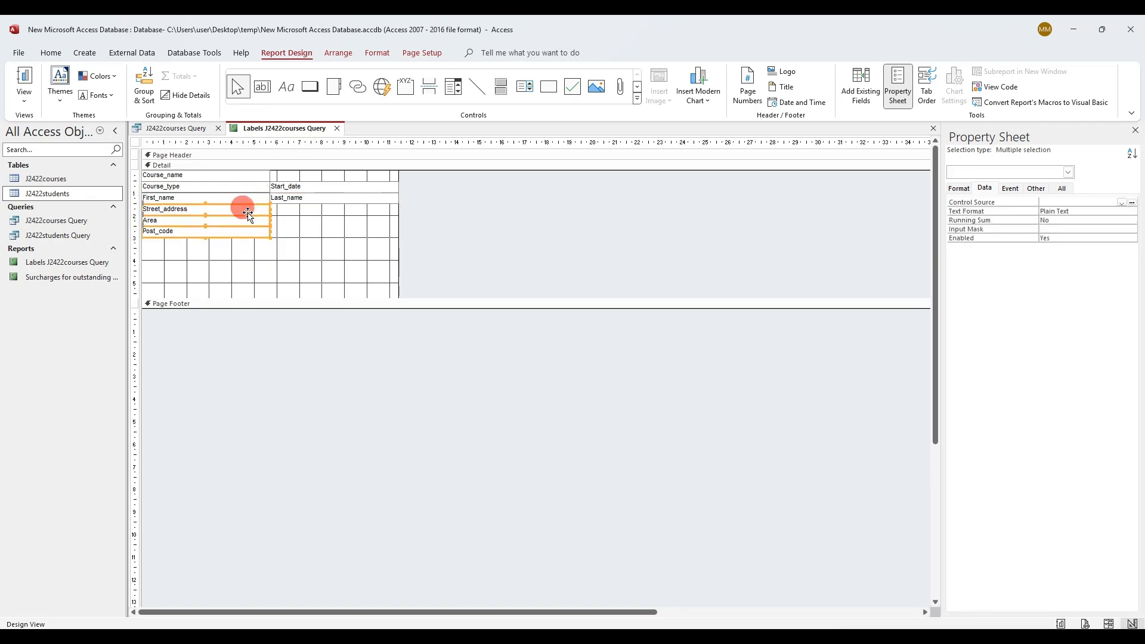
{"action": "left_click_drag", "start_coordinate": [340, 223], "coordinate": [379, 184]}
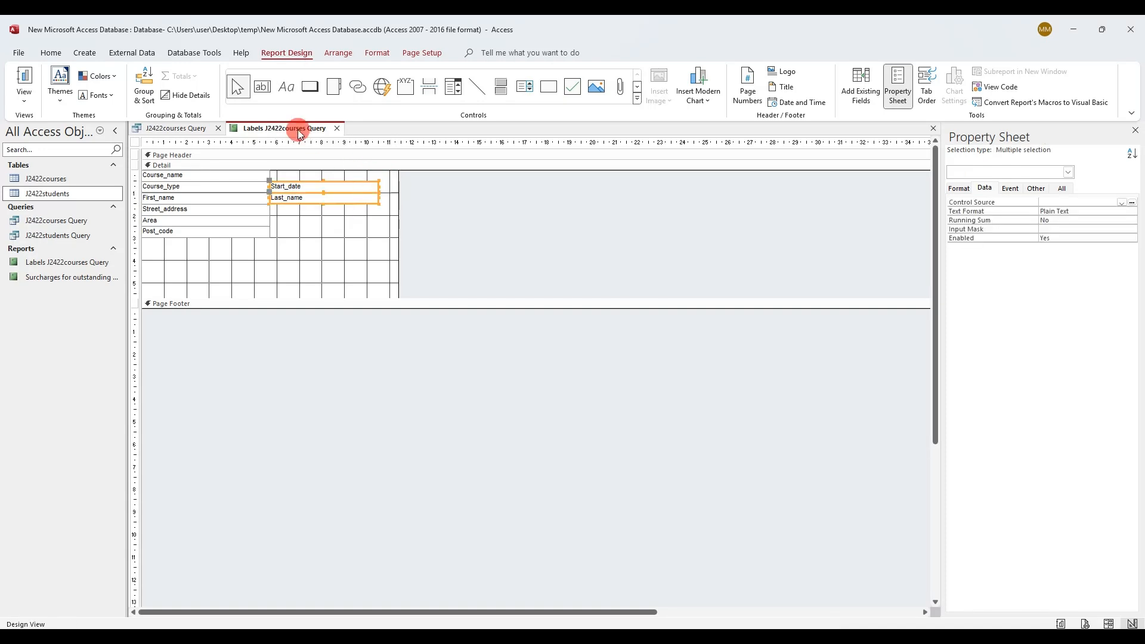
{"action": "right_click", "coordinate": [298, 130]}
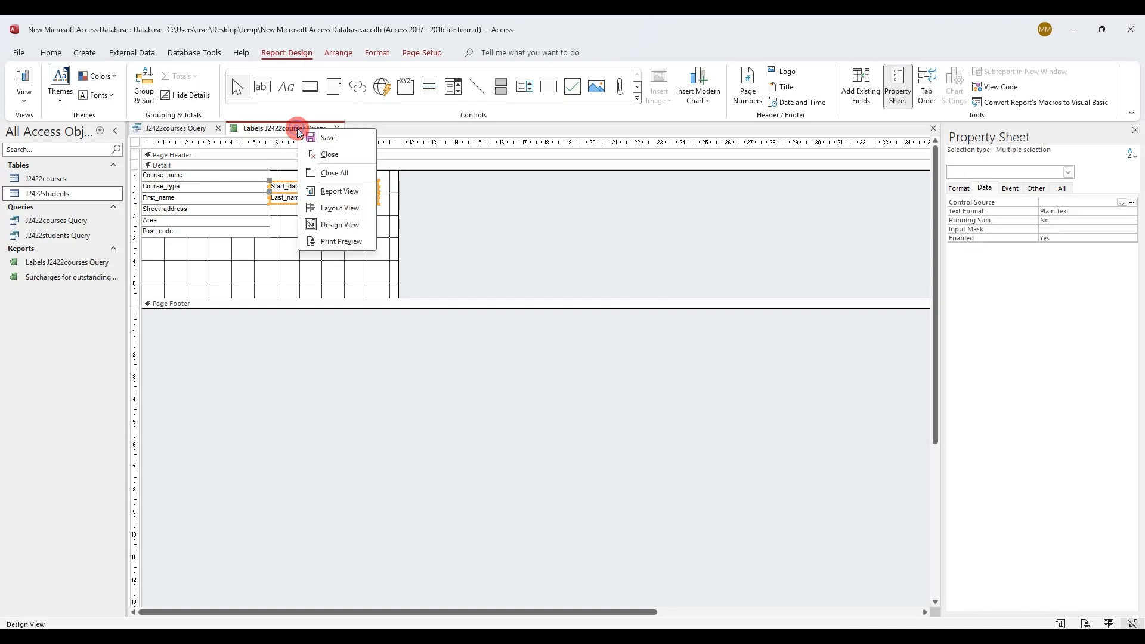
{"action": "left_click", "coordinate": [341, 241]}
{"action": "left_click", "coordinate": [553, 373]}
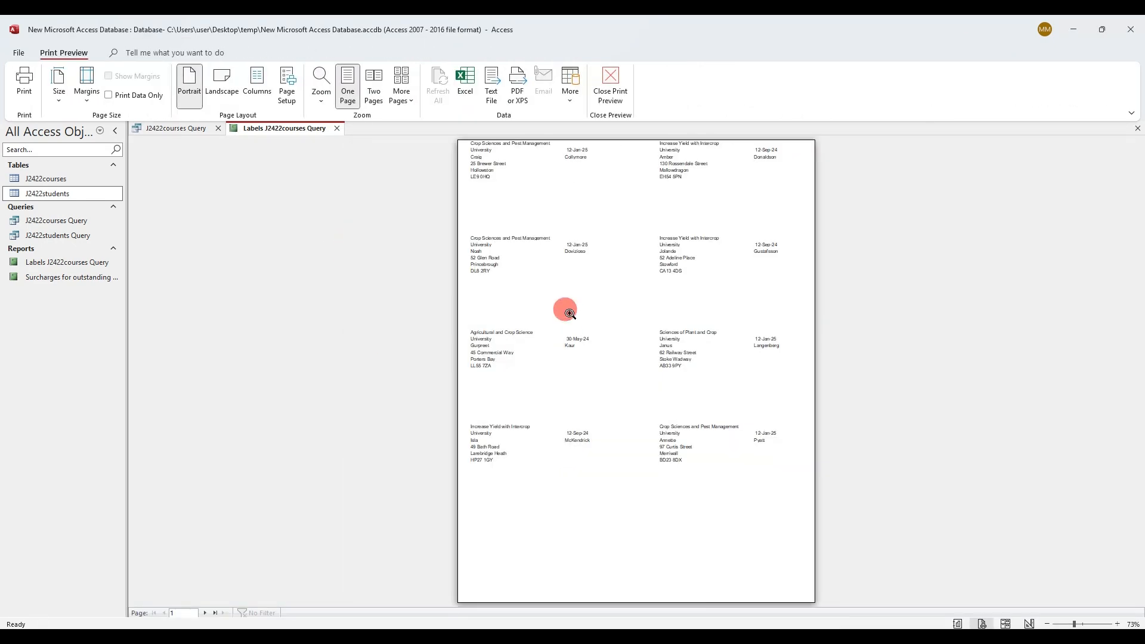
Inspect the label preview at 100% through page 2 against the question's sample label
{"action": "left_click", "coordinate": [569, 313]}
{"action": "scroll", "coordinate": [554, 351], "scroll_direction": "up", "scroll_amount": 2}
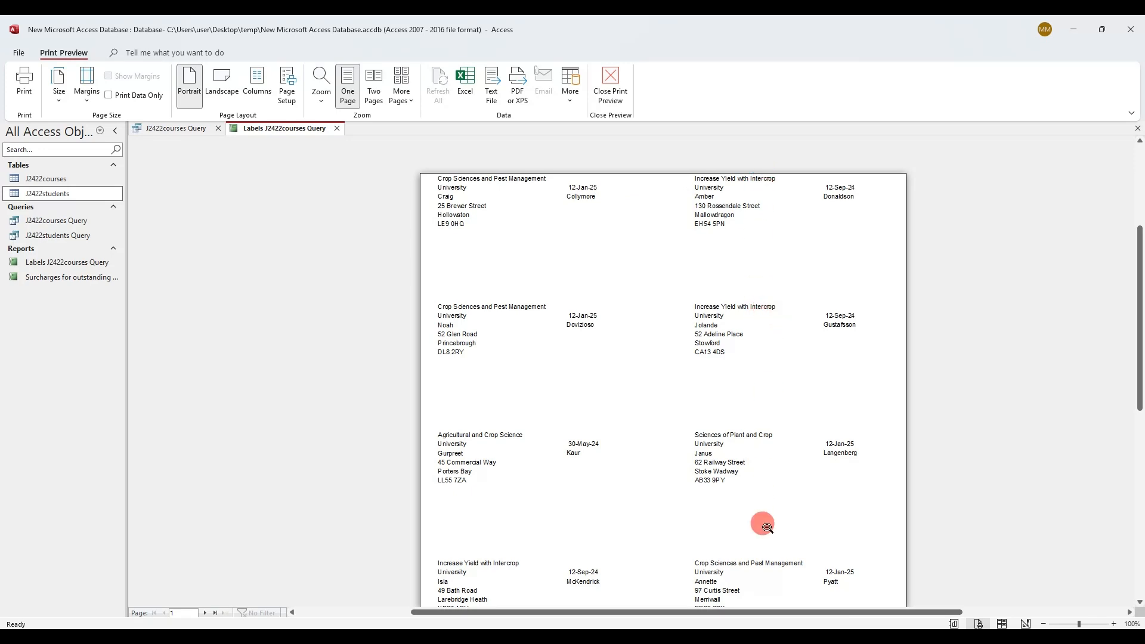
{"action": "scroll", "coordinate": [775, 525], "scroll_direction": "down", "scroll_amount": 5}
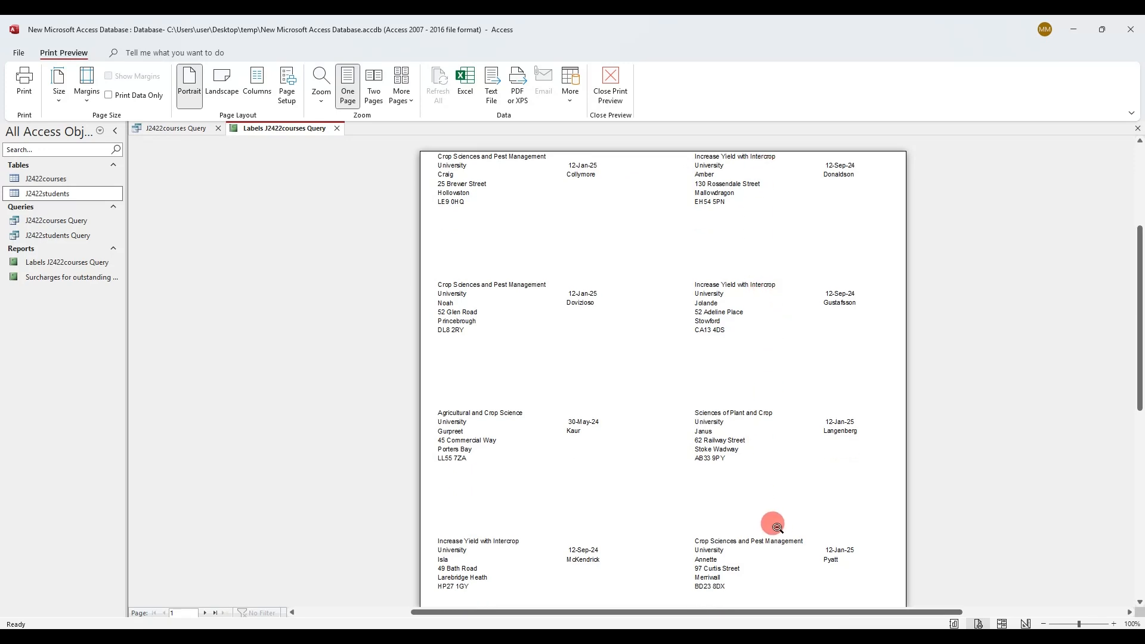
{"action": "left_click", "coordinate": [206, 614]}
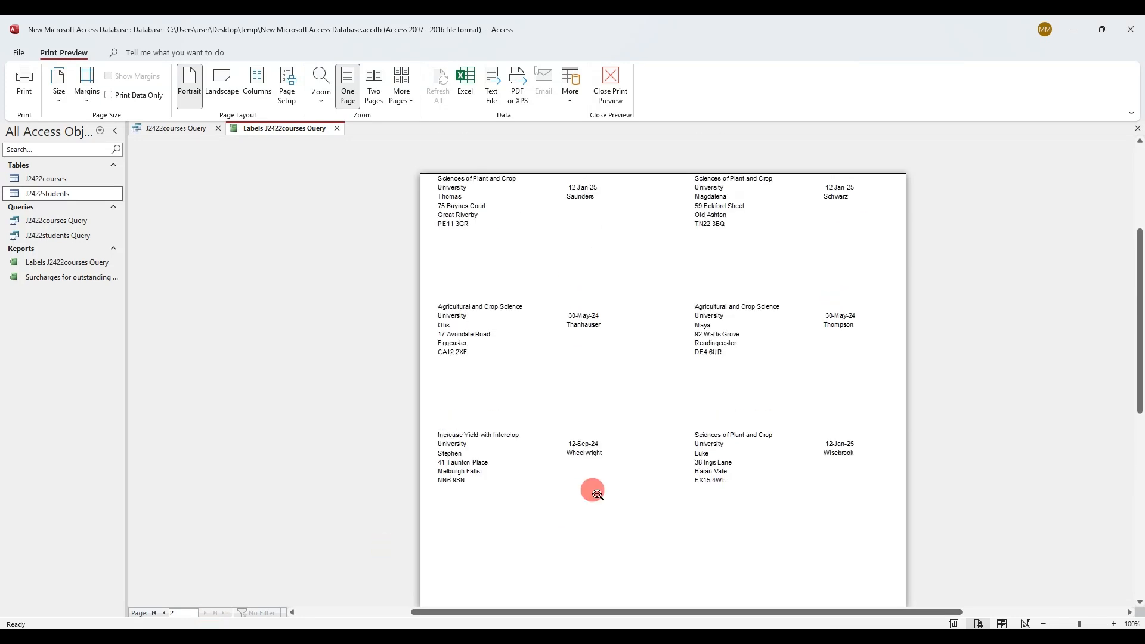
{"action": "scroll", "coordinate": [596, 493], "scroll_direction": "down", "scroll_amount": 1}
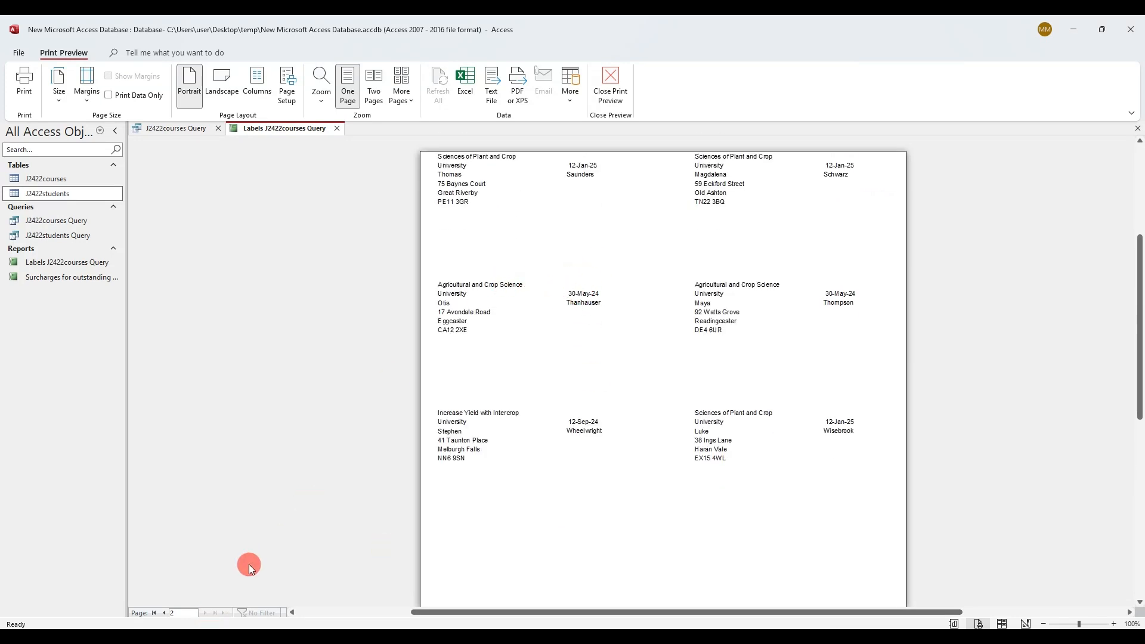
{"action": "left_click", "coordinate": [188, 637]}
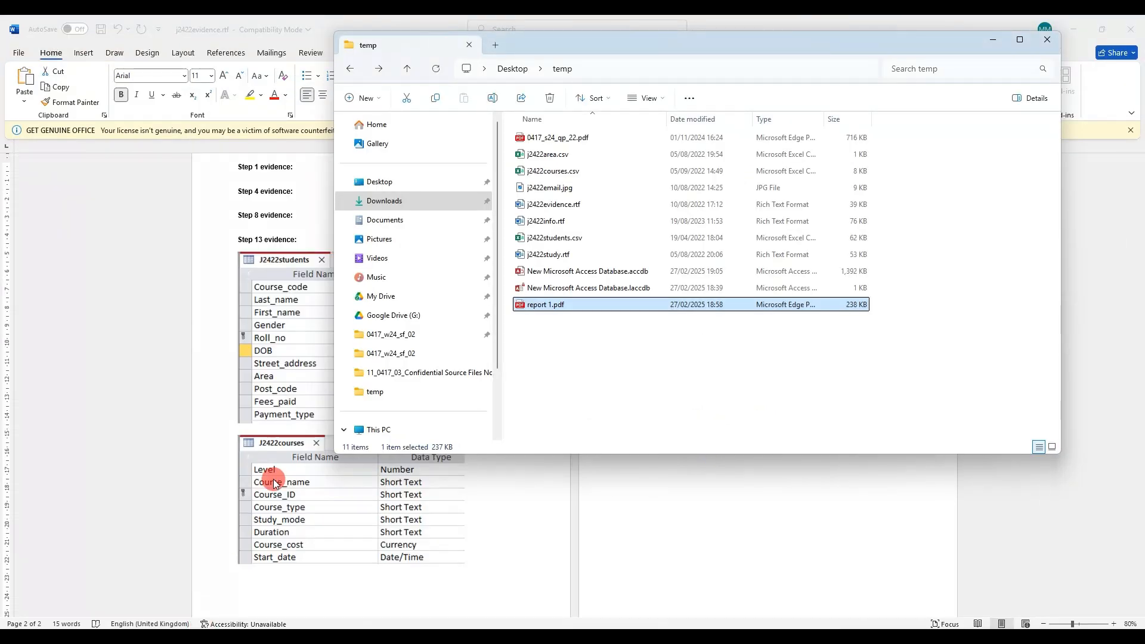
{"action": "left_click", "coordinate": [177, 636]}
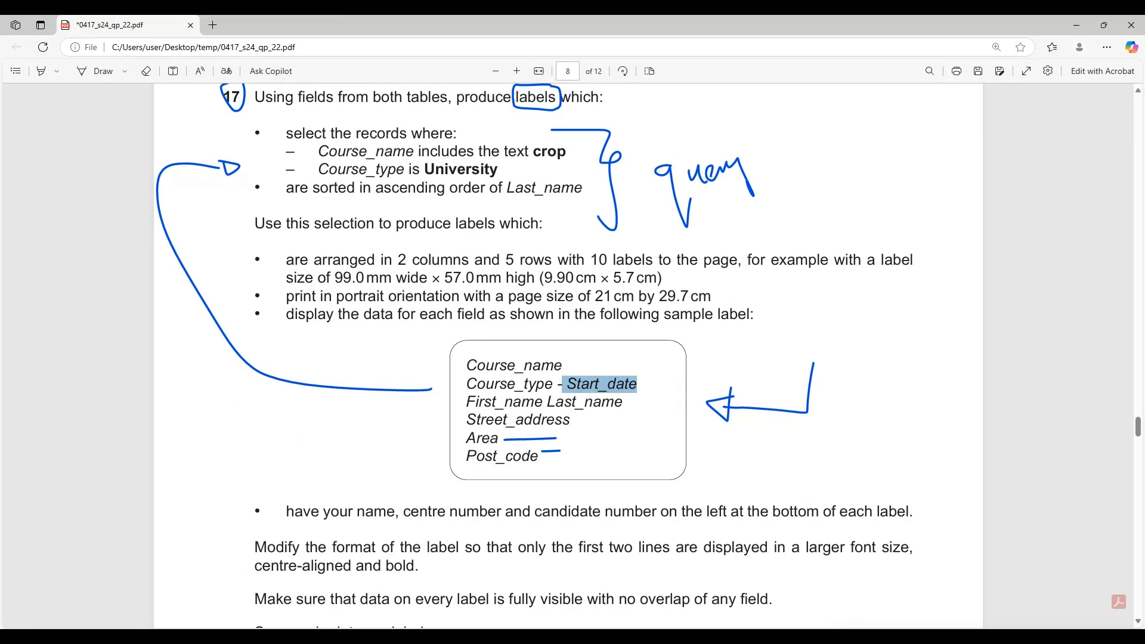
{"action": "left_click", "coordinate": [188, 637]}
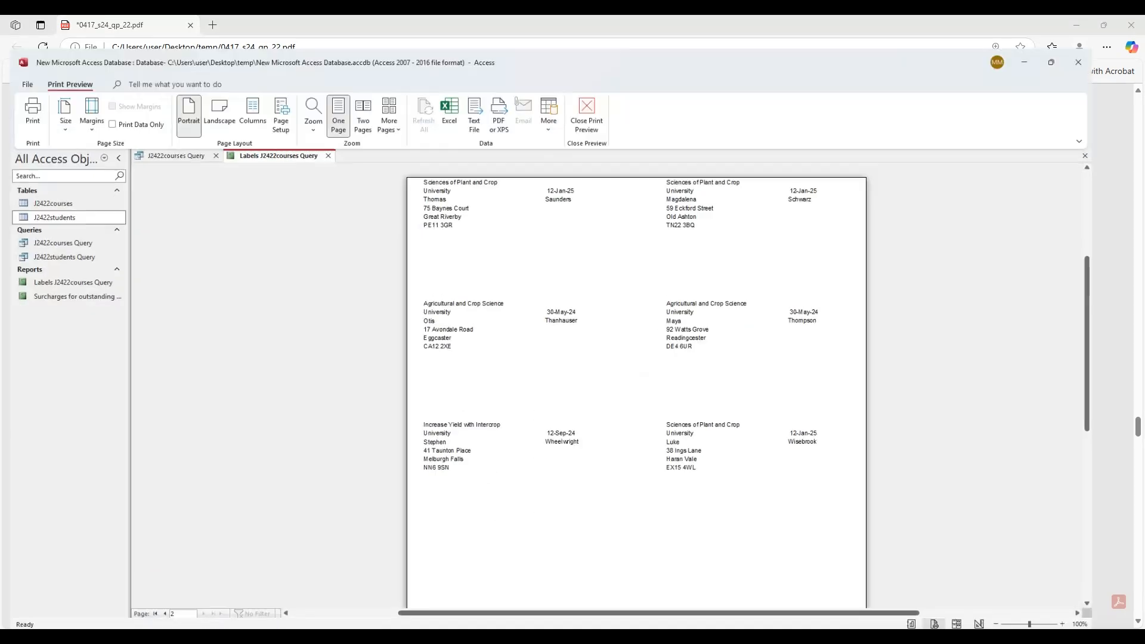
{"action": "right_click", "coordinate": [323, 127]}
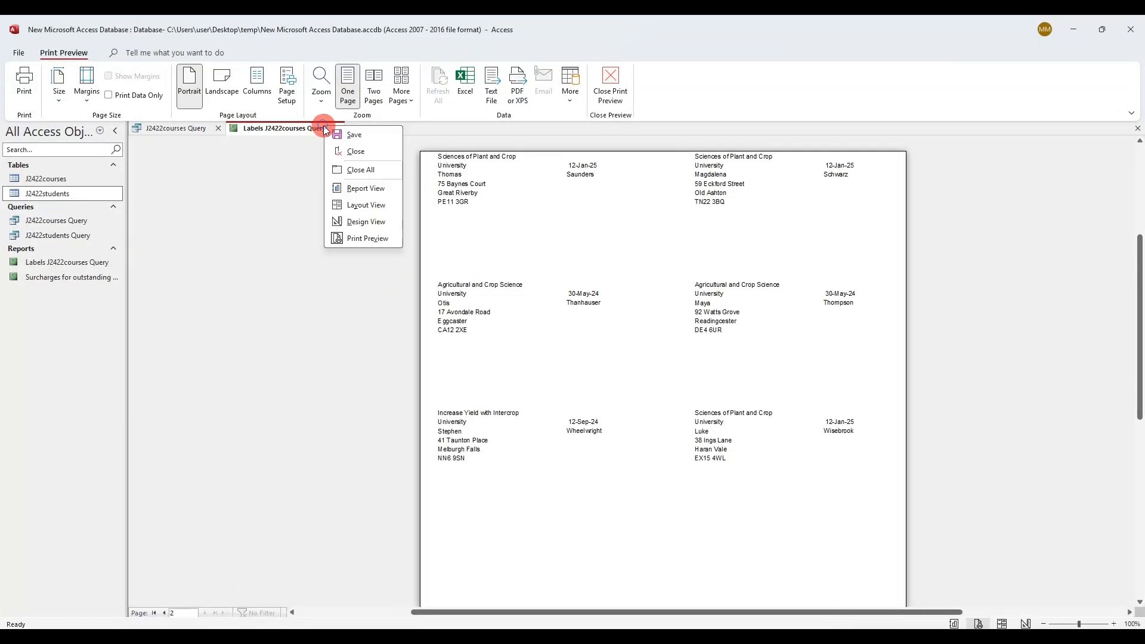
In Design View, narrow the First_name box and nudge Last_name left beside it
{"action": "left_click", "coordinate": [370, 221]}
{"action": "left_click", "coordinate": [266, 198]}
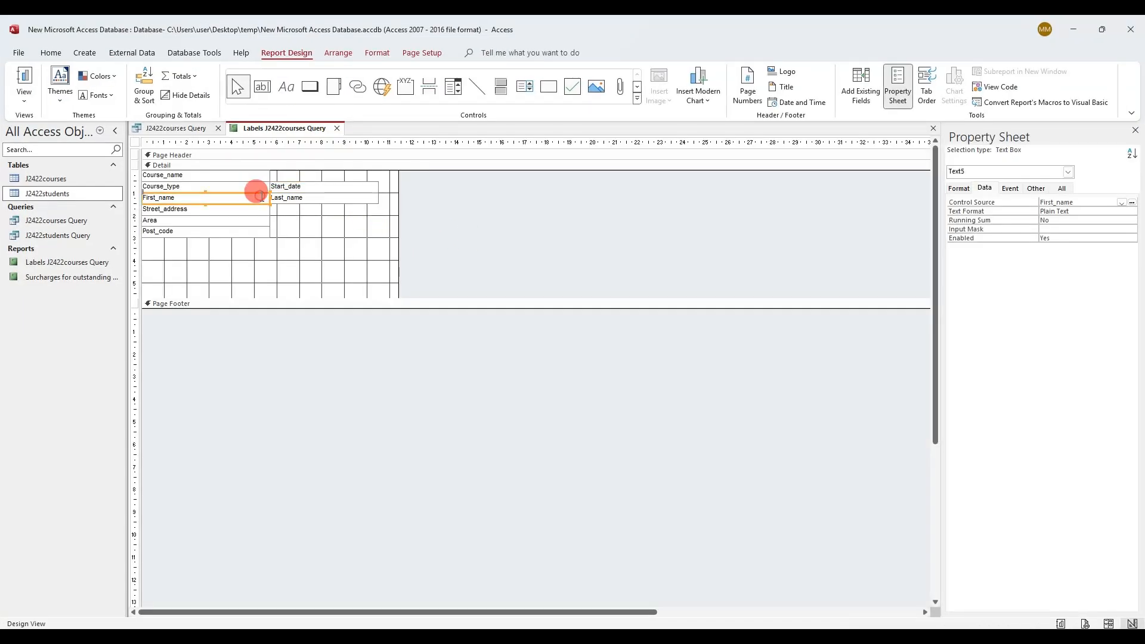
{"action": "left_click_drag", "start_coordinate": [262, 197], "coordinate": [229, 199]}
{"action": "left_click", "coordinate": [284, 204]}
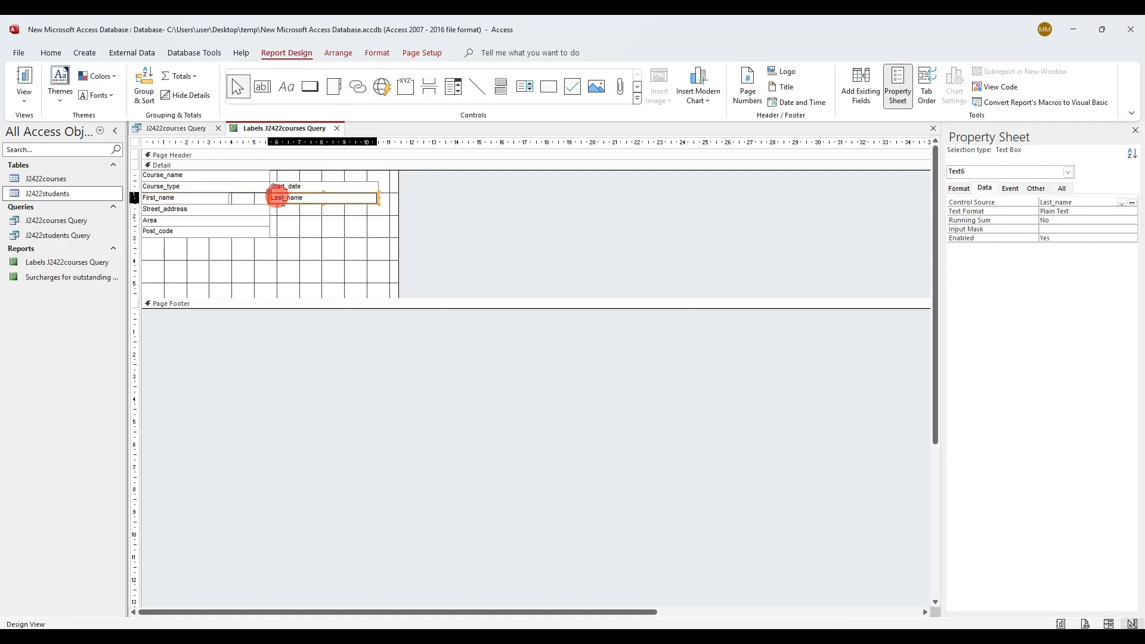
{"action": "key", "text": "Left"}
{"action": "key", "text": "Left"}
{"action": "key", "text": "Left"}
{"action": "key", "text": "Left"}
{"action": "key", "text": "Left"}
{"action": "key", "text": "Left"}
{"action": "key", "text": "Left"}
{"action": "key", "text": "Left"}
{"action": "key", "text": "Left"}
{"action": "key", "text": "Left"}
{"action": "key", "text": "Left"}
{"action": "key", "text": "Left"}
{"action": "key", "text": "Left"}
{"action": "key", "text": "Left"}
{"action": "key", "text": "Left"}
{"action": "key", "text": "Left"}
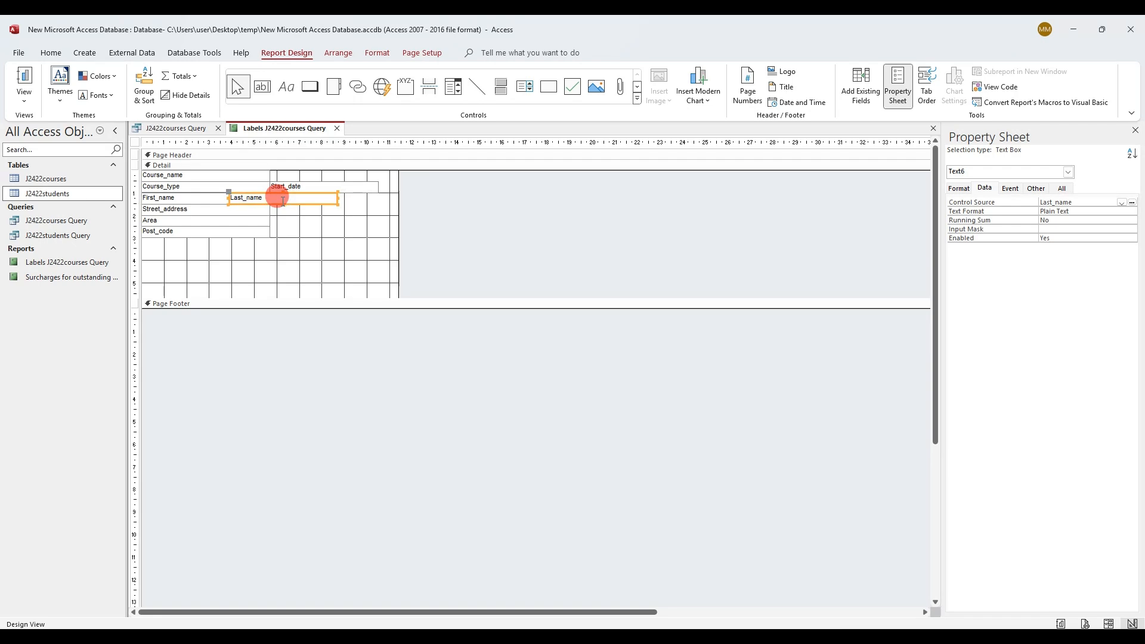
Narrow Course_type, nudge Start_date left beside it, and drag the report's right edge inward
{"action": "left_click", "coordinate": [258, 188]}
{"action": "left_click_drag", "start_coordinate": [269, 188], "coordinate": [230, 187]}
{"action": "left_click", "coordinate": [281, 187]}
{"action": "key", "text": "Left"}
{"action": "key", "text": "Left"}
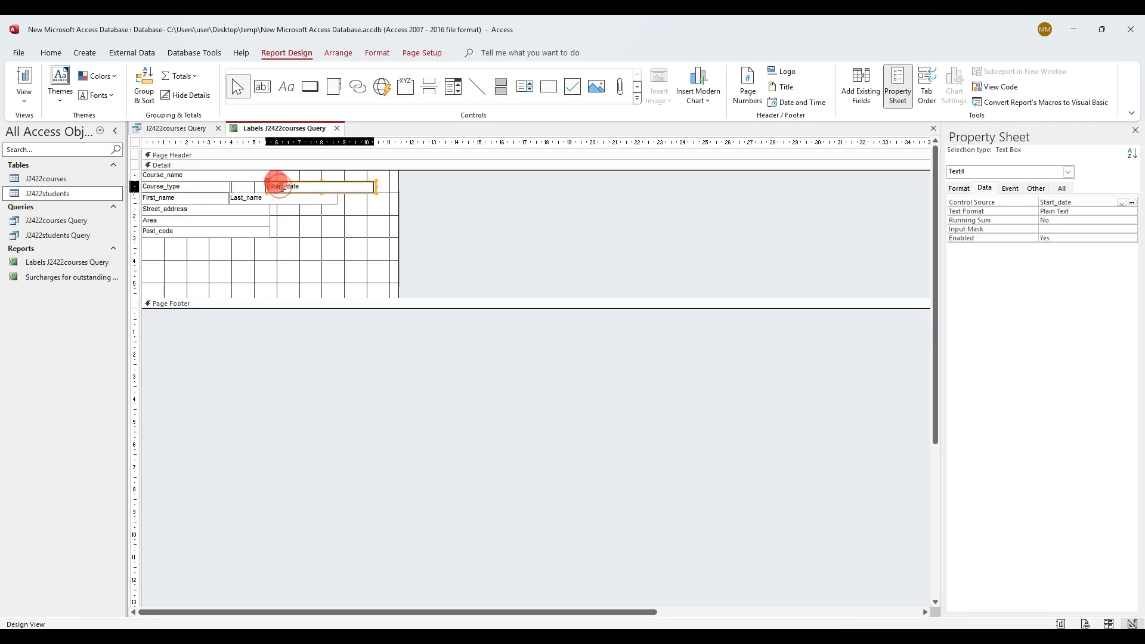
{"action": "key", "text": "Left"}
{"action": "key", "text": "Left"}
{"action": "key", "text": "Left"}
{"action": "key", "text": "Left"}
{"action": "key", "text": "Left"}
{"action": "key", "text": "Left"}
{"action": "key", "text": "Left"}
{"action": "key", "text": "Left"}
{"action": "key", "text": "Left"}
{"action": "key", "text": "Left"}
{"action": "key", "text": "Left"}
{"action": "key", "text": "Left"}
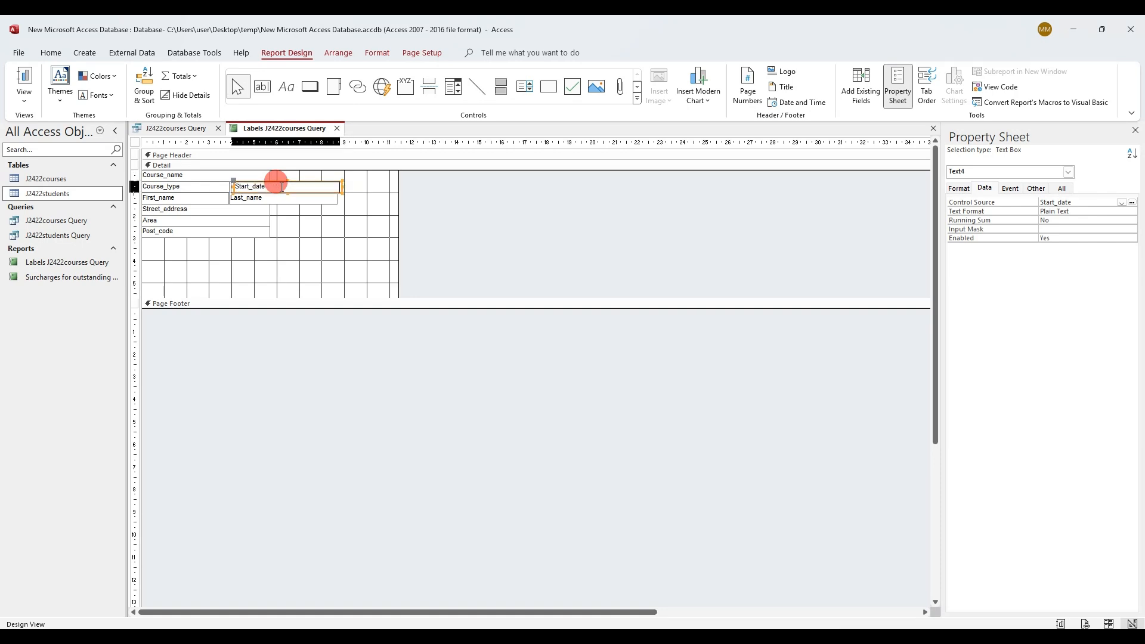
{"action": "key", "text": "Left"}
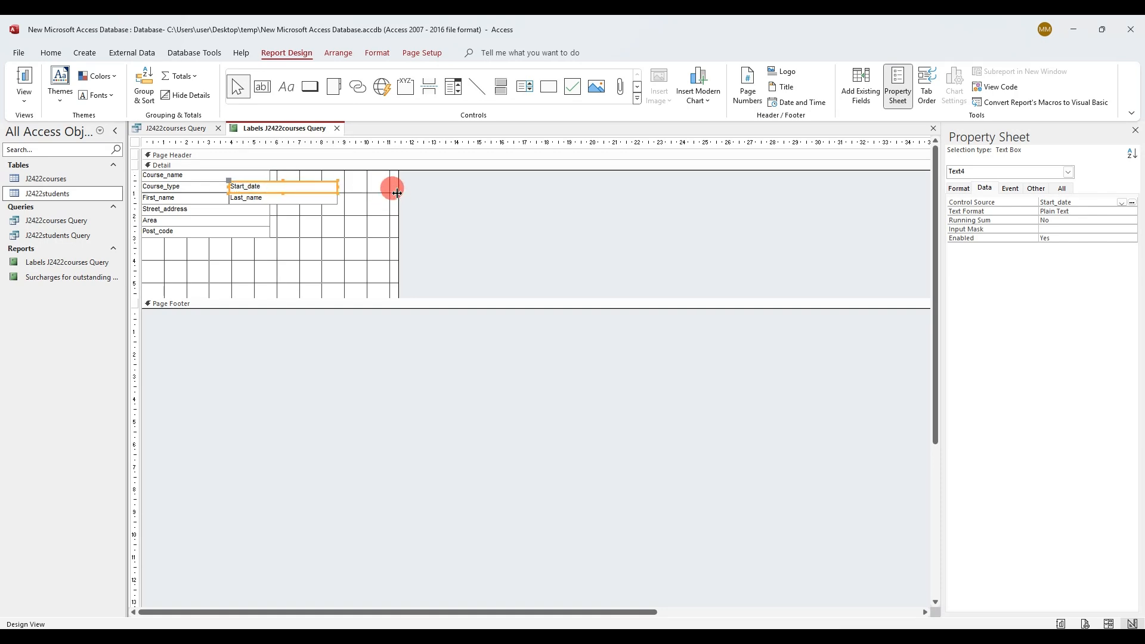
{"action": "left_click_drag", "start_coordinate": [397, 193], "coordinate": [345, 189]}
Preview the labels, then back in Design View narrow Course_type further and nudge Start_date left
{"action": "right_click", "coordinate": [315, 131]}
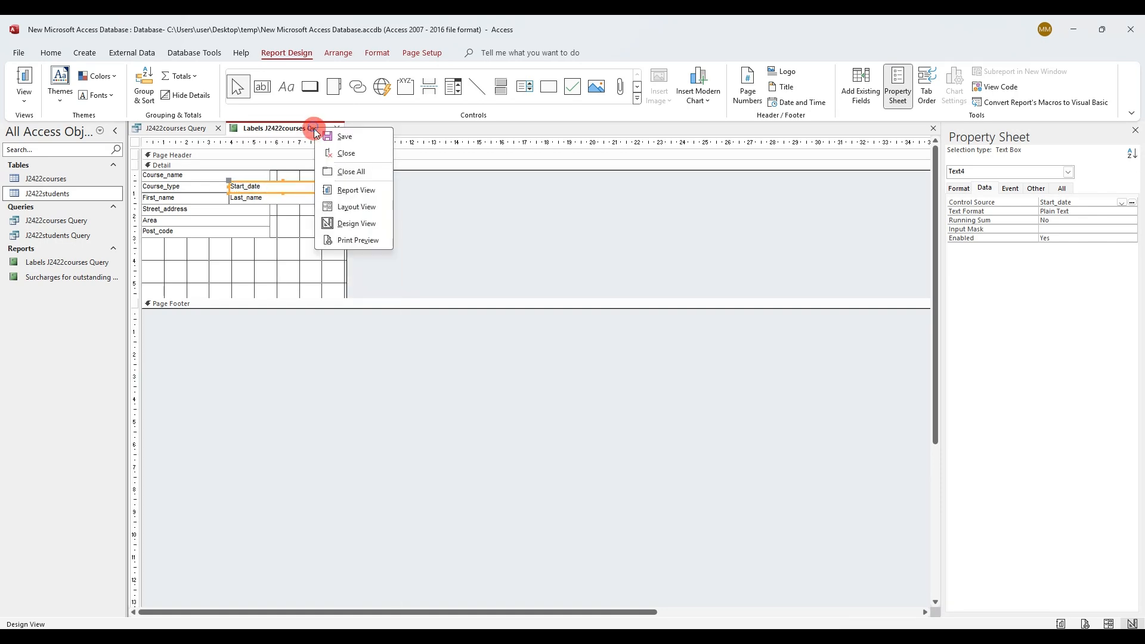
{"action": "left_click", "coordinate": [367, 242]}
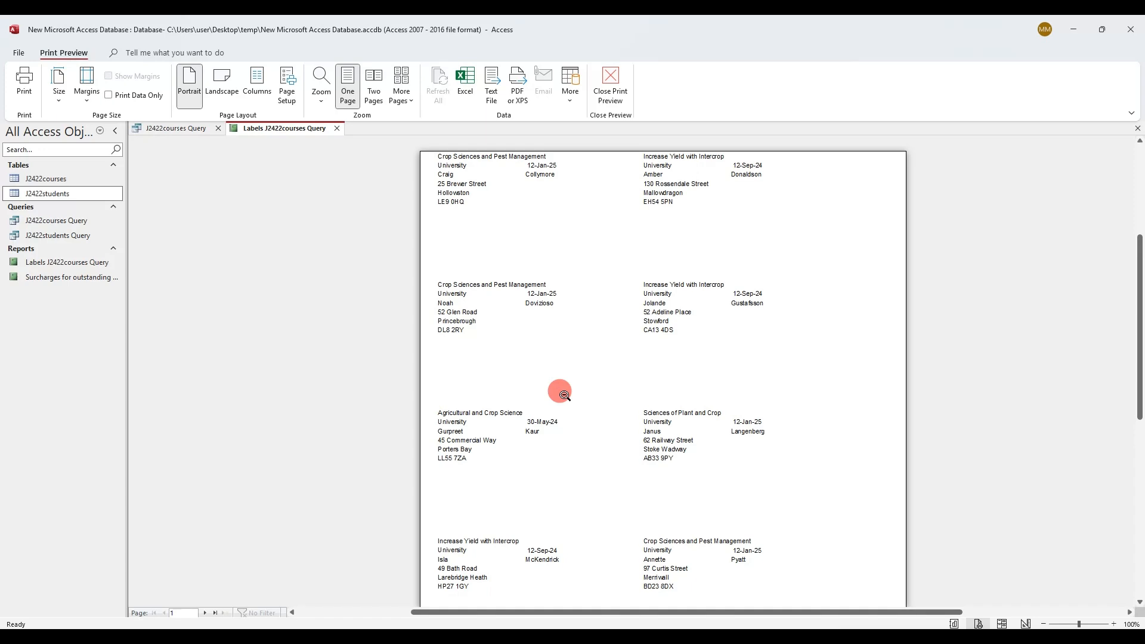
{"action": "right_click", "coordinate": [286, 128]}
{"action": "left_click", "coordinate": [320, 219]}
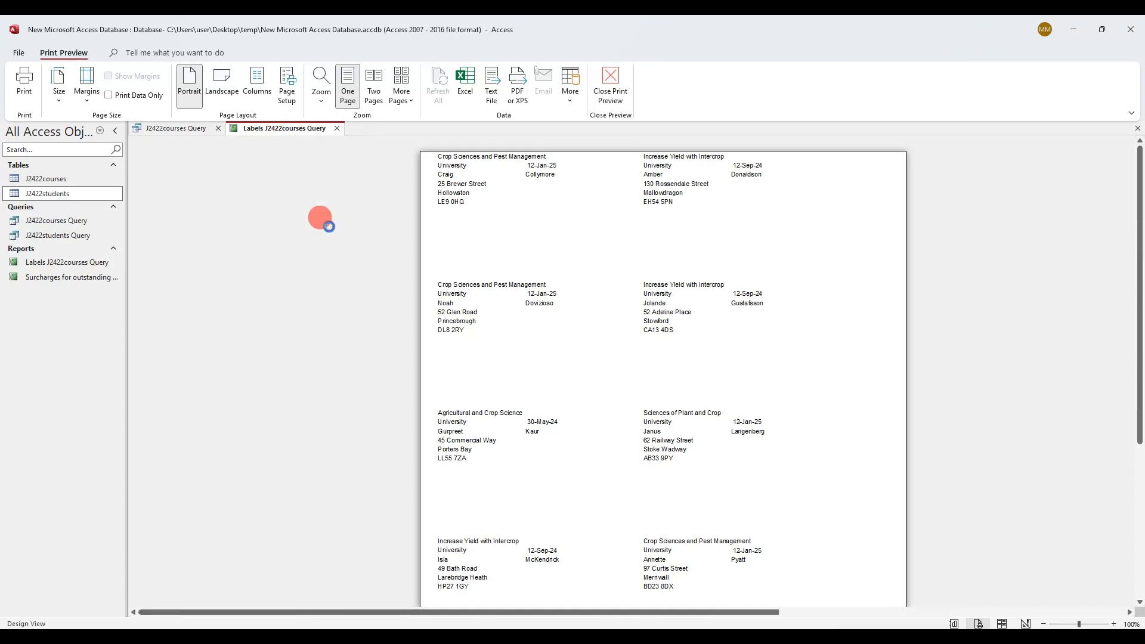
{"action": "left_click", "coordinate": [214, 186]}
{"action": "left_click_drag", "start_coordinate": [227, 186], "coordinate": [198, 197]}
{"action": "left_click", "coordinate": [224, 198]}
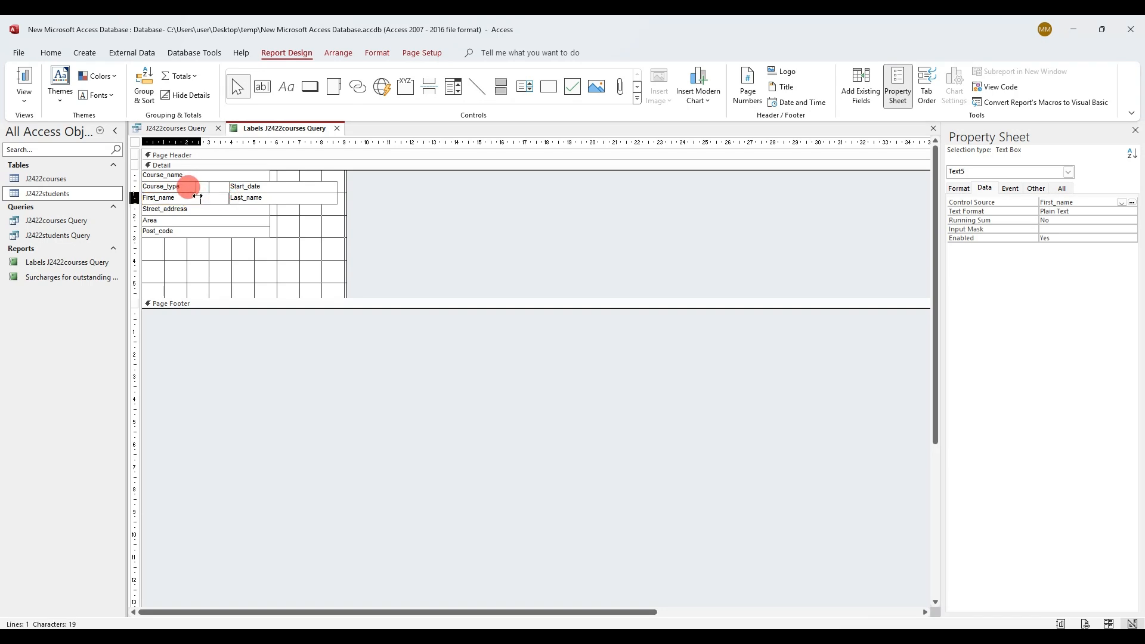
{"action": "left_click", "coordinate": [248, 186]}
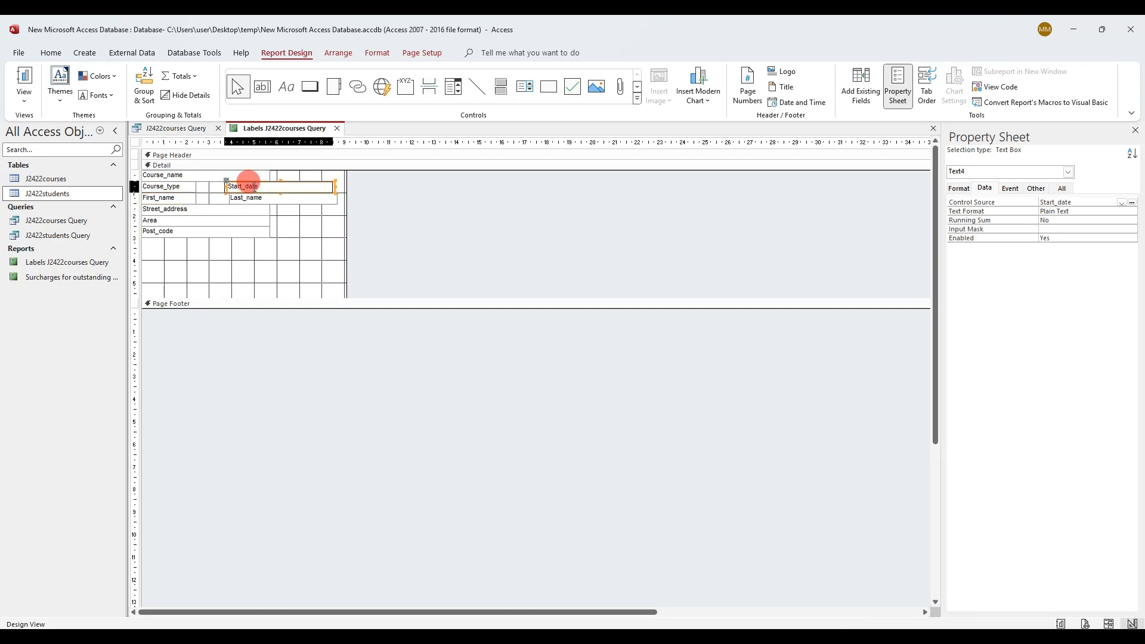
{"action": "key", "text": "Left"}
{"action": "key", "text": "Left"}
{"action": "key", "text": "Left"}
{"action": "key", "text": "Left"}
{"action": "key", "text": "Left"}
{"action": "key", "text": "Left"}
{"action": "key", "text": "Left"}
{"action": "key", "text": "Left"}
{"action": "key", "text": "Left"}
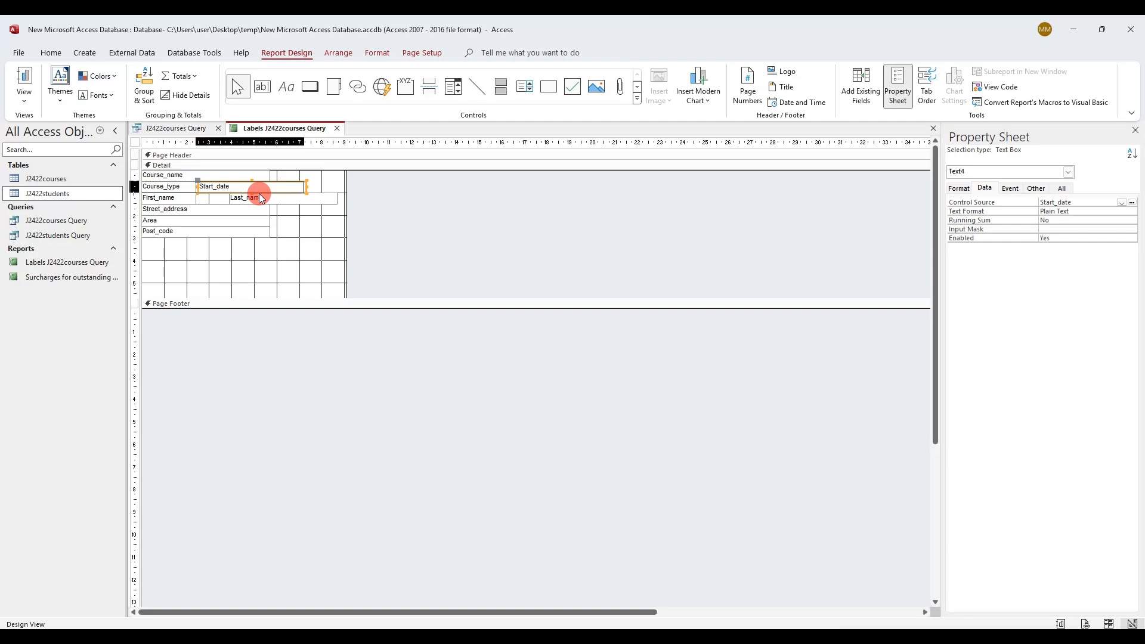
{"action": "left_click", "coordinate": [261, 197]}
{"action": "key", "text": "Left"}
{"action": "key", "text": "Left"}
{"action": "key", "text": "Left"}
{"action": "key", "text": "Left"}
{"action": "key", "text": "Left"}
{"action": "key", "text": "Left"}
{"action": "key", "text": "Left"}
{"action": "key", "text": "Left"}
{"action": "key", "text": "Left"}
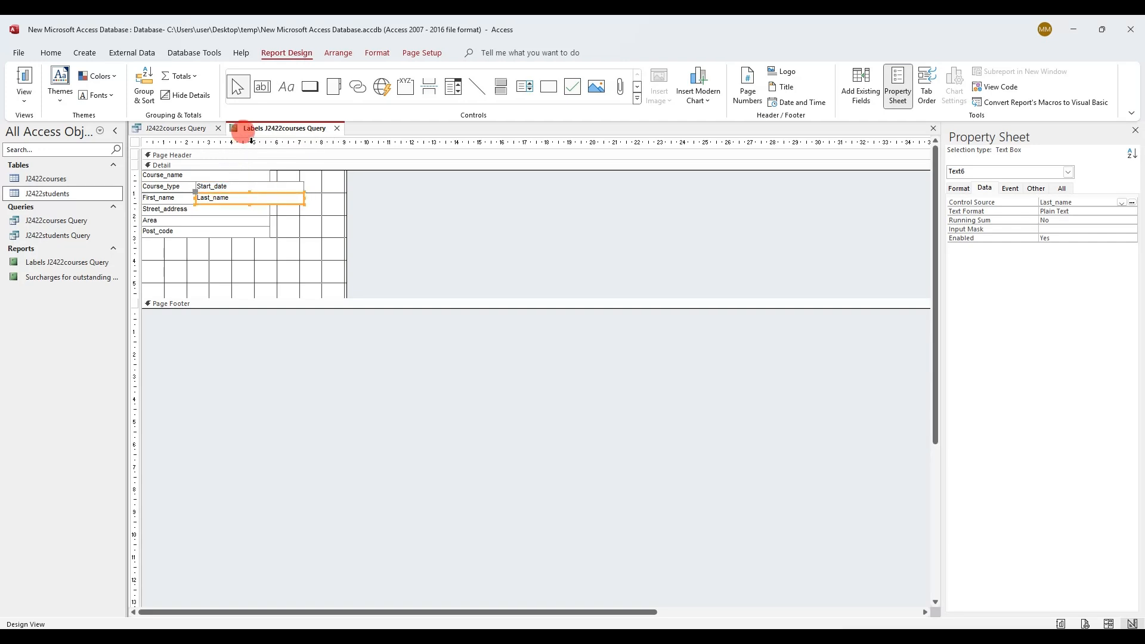
Print-preview the revised labels and scroll through the label pages
{"action": "right_click", "coordinate": [243, 128]}
{"action": "left_click", "coordinate": [299, 241]}
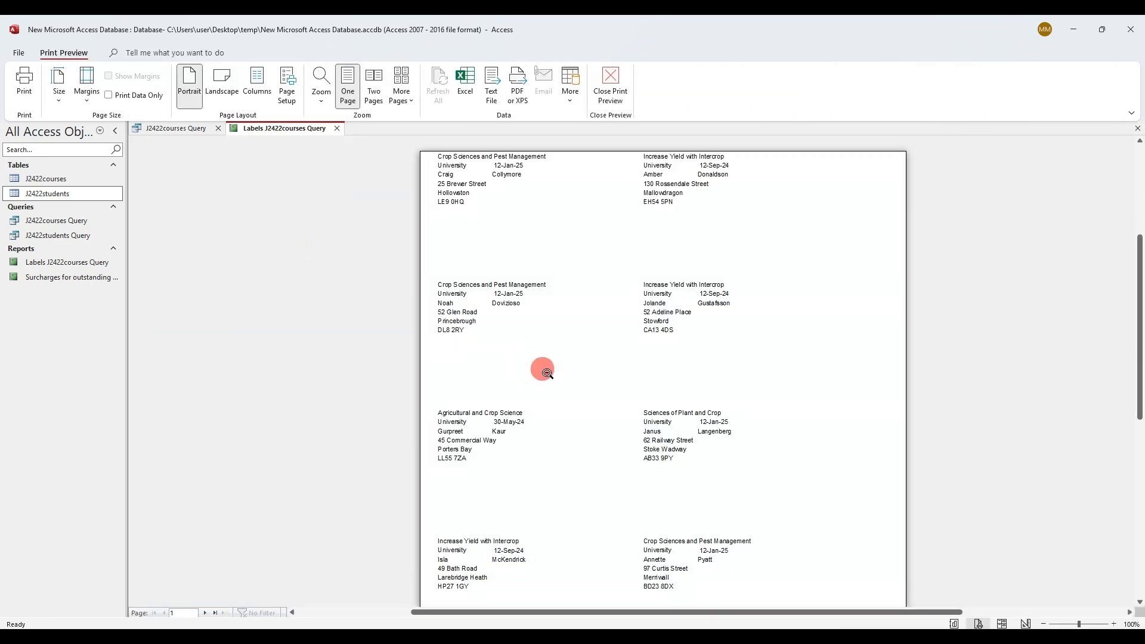
{"action": "scroll", "coordinate": [547, 372], "scroll_direction": "down", "scroll_amount": 3}
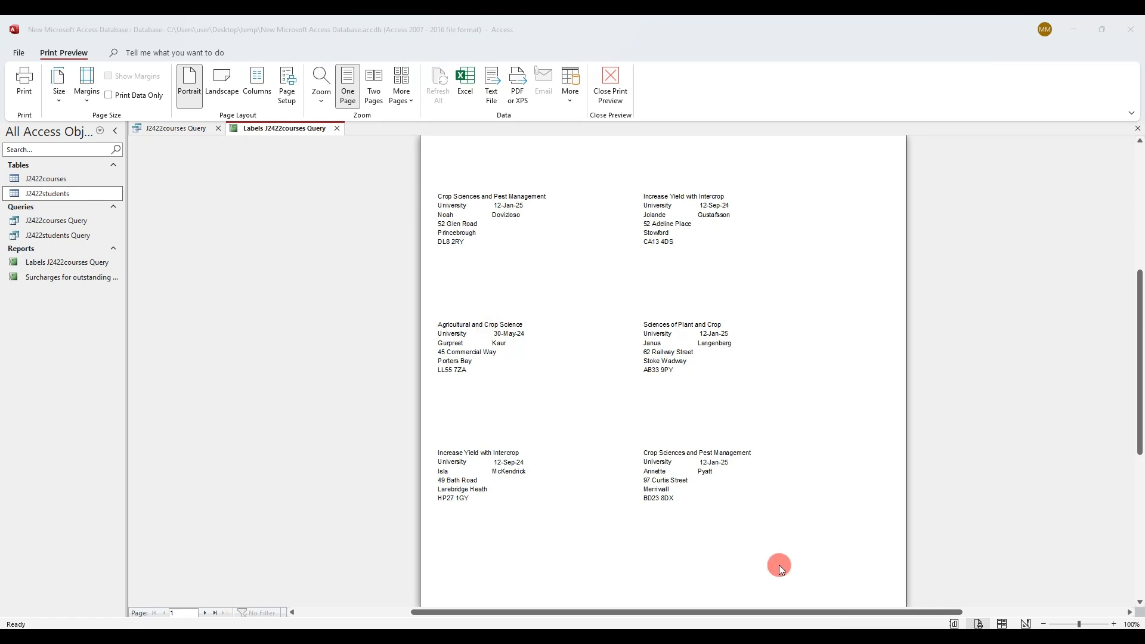
{"action": "right_click", "coordinate": [267, 128]}
In Design View, narrow Course_type, extend Start_date beside it, and move Last_name next to First_name
{"action": "left_click", "coordinate": [292, 224]}
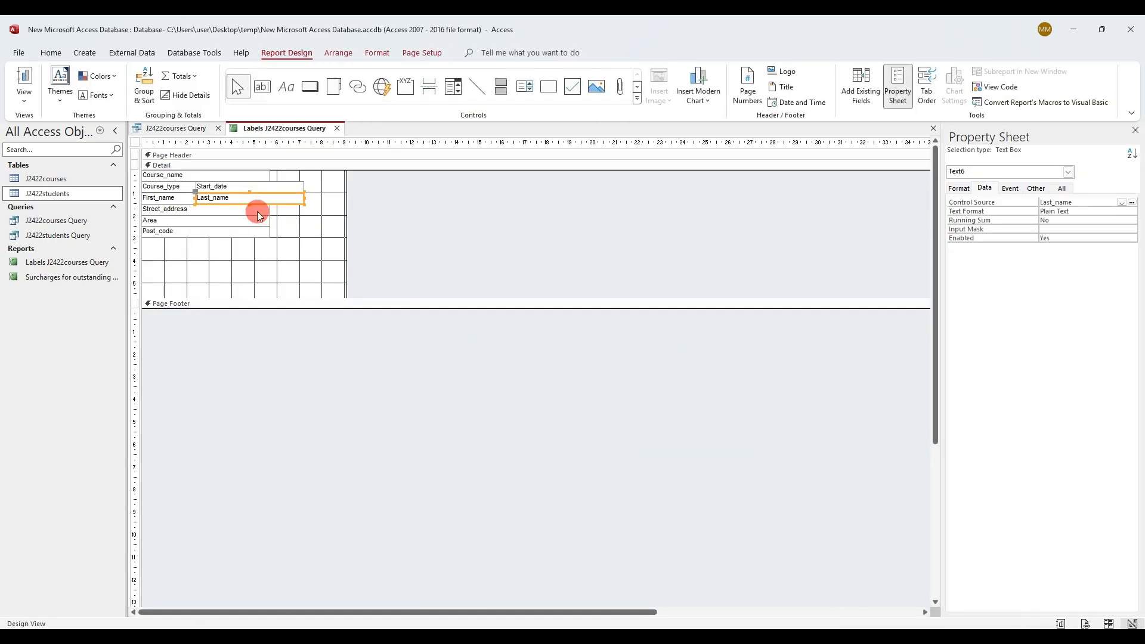
{"action": "left_click", "coordinate": [189, 186]}
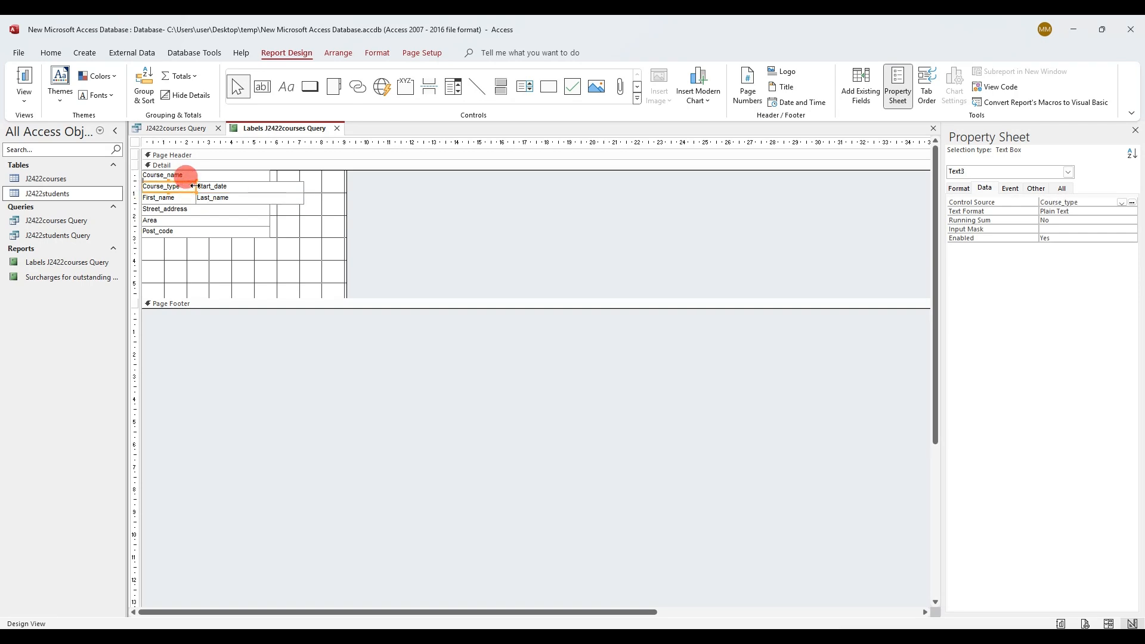
{"action": "left_click_drag", "start_coordinate": [195, 186], "coordinate": [187, 186]}
{"action": "left_click", "coordinate": [198, 190]}
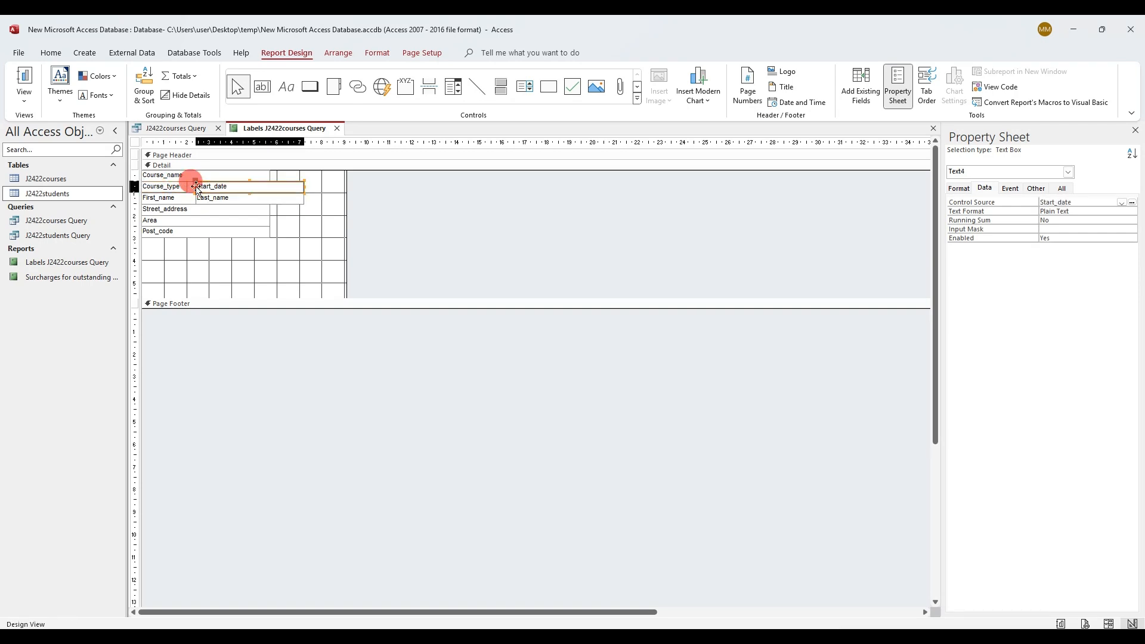
{"action": "left_click_drag", "start_coordinate": [187, 186], "coordinate": [187, 186]}
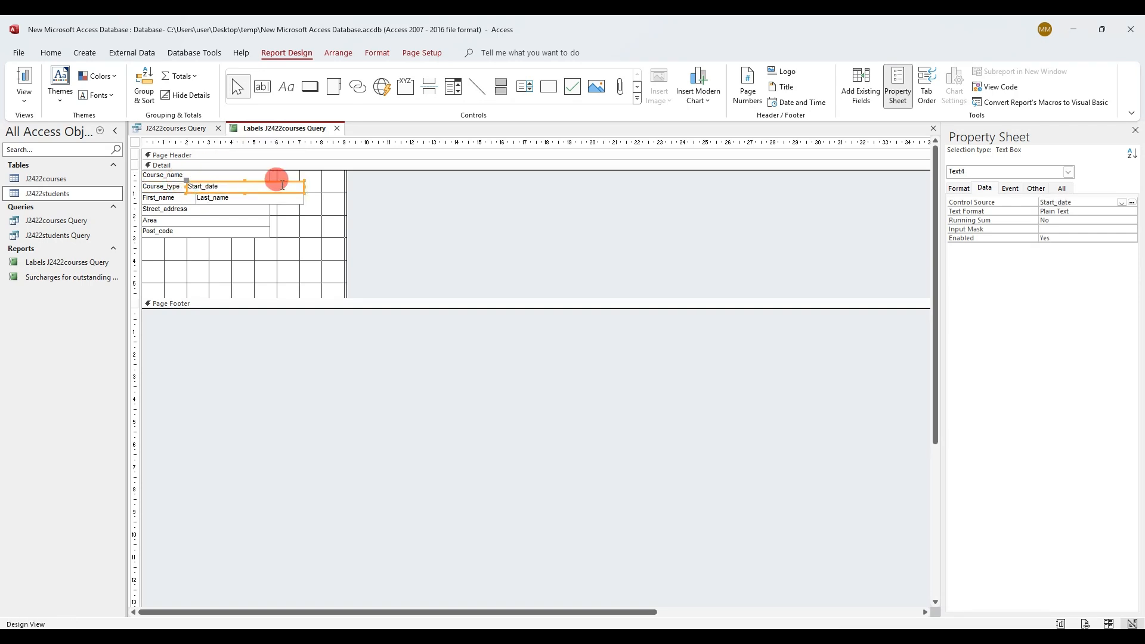
{"action": "left_click", "coordinate": [197, 200]}
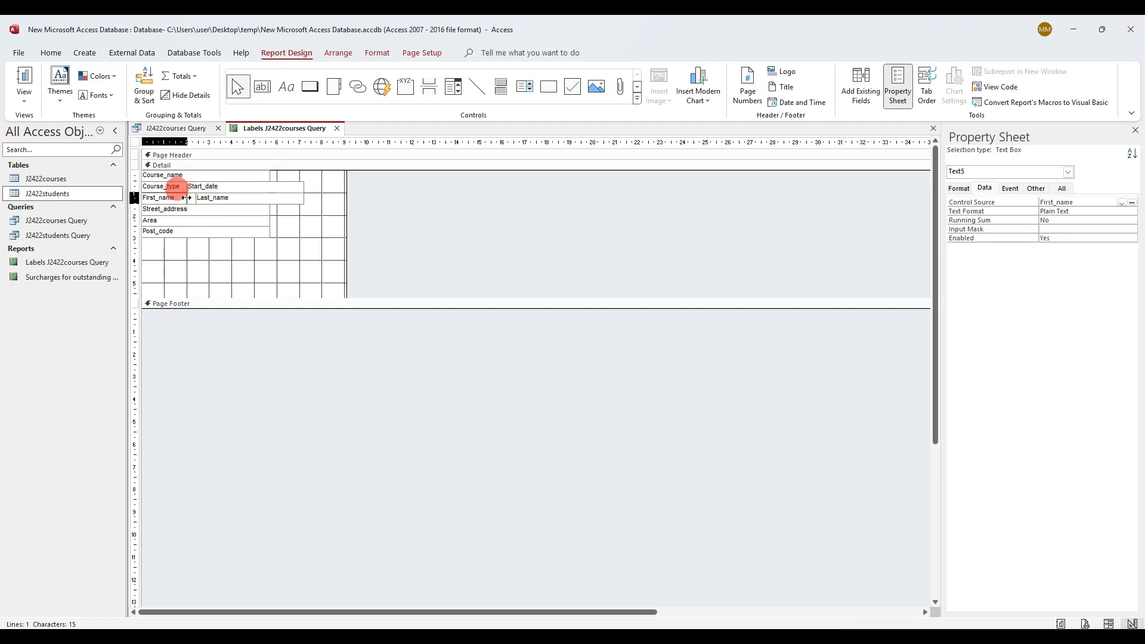
{"action": "left_click_drag", "start_coordinate": [205, 201], "coordinate": [205, 199]}
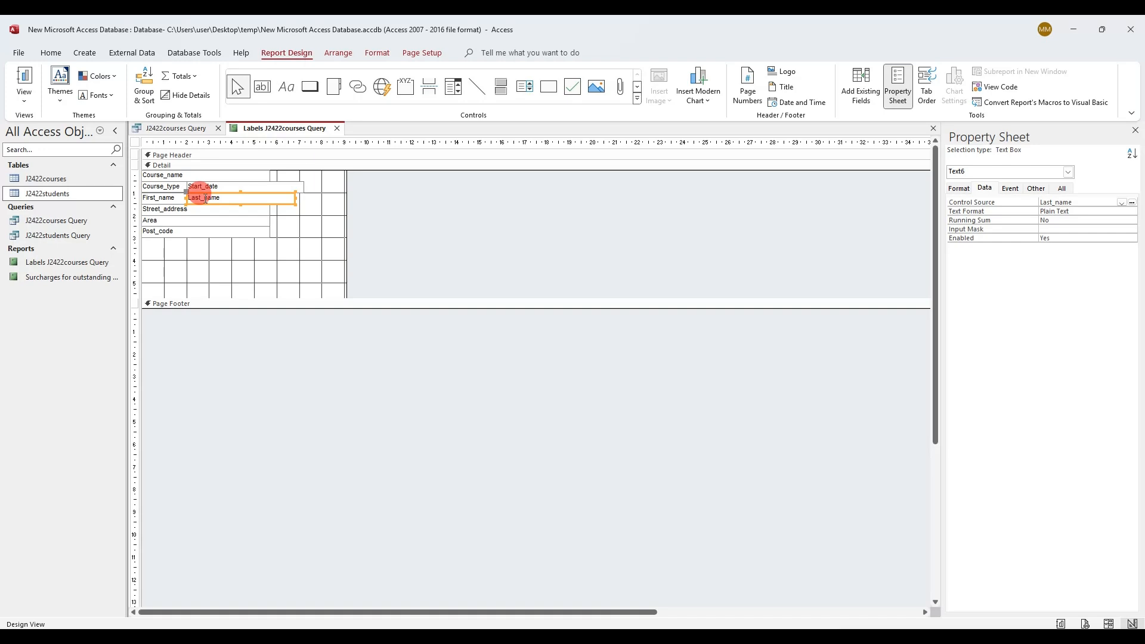
Print-preview the labels zoomed out to the whole page, then bring up the question PDF
{"action": "right_click", "coordinate": [256, 127]}
{"action": "left_click", "coordinate": [290, 235]}
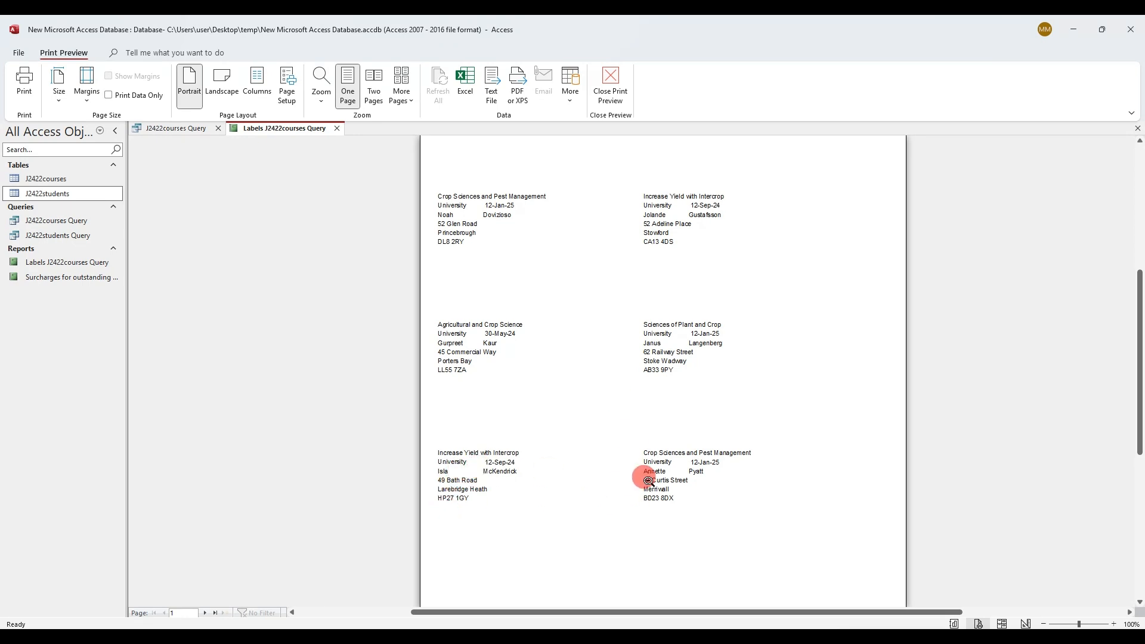
{"action": "left_click", "coordinate": [625, 318]}
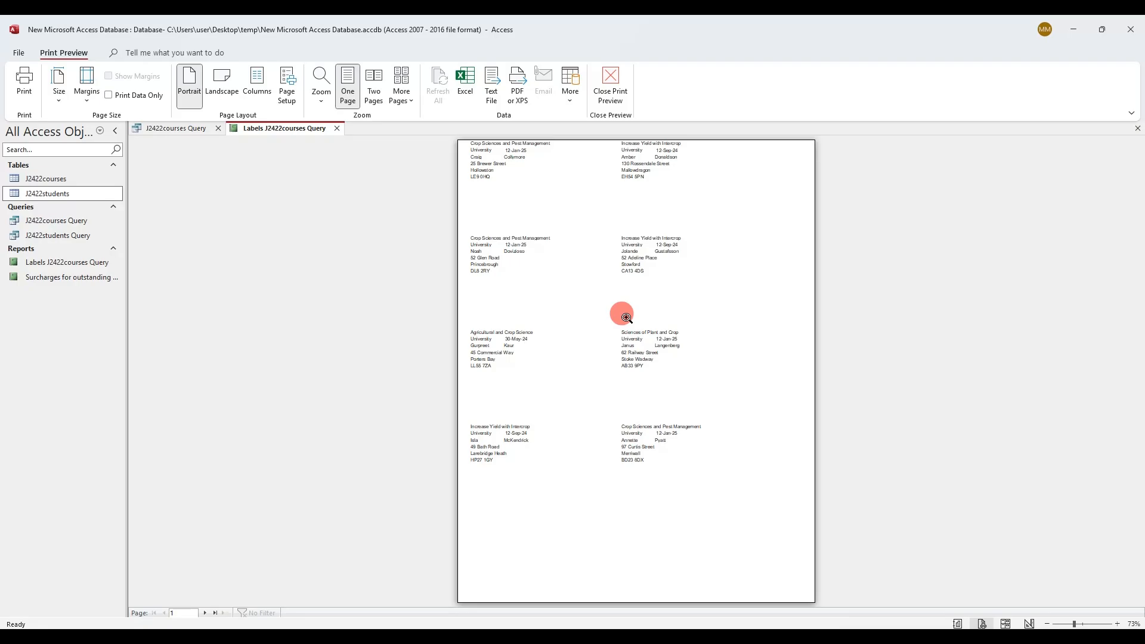
{"action": "left_click", "coordinate": [194, 635]}
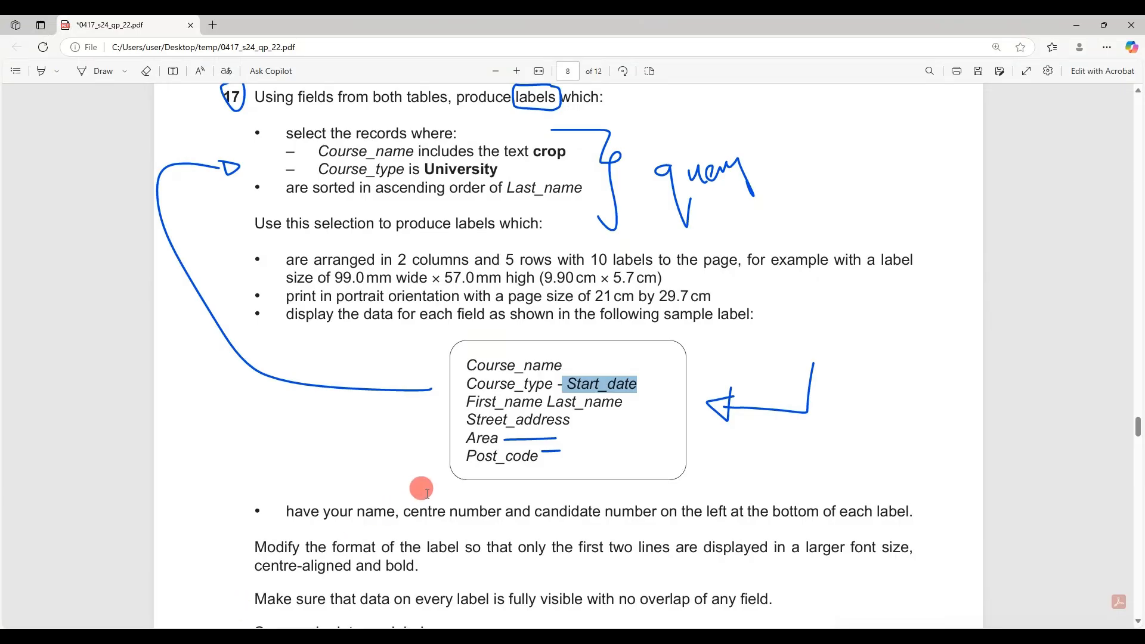
Highlight the 'in 2 columns' requirement in the question PDF and return to Access's preview
{"action": "left_click_drag", "start_coordinate": [367, 259], "coordinate": [467, 251]}
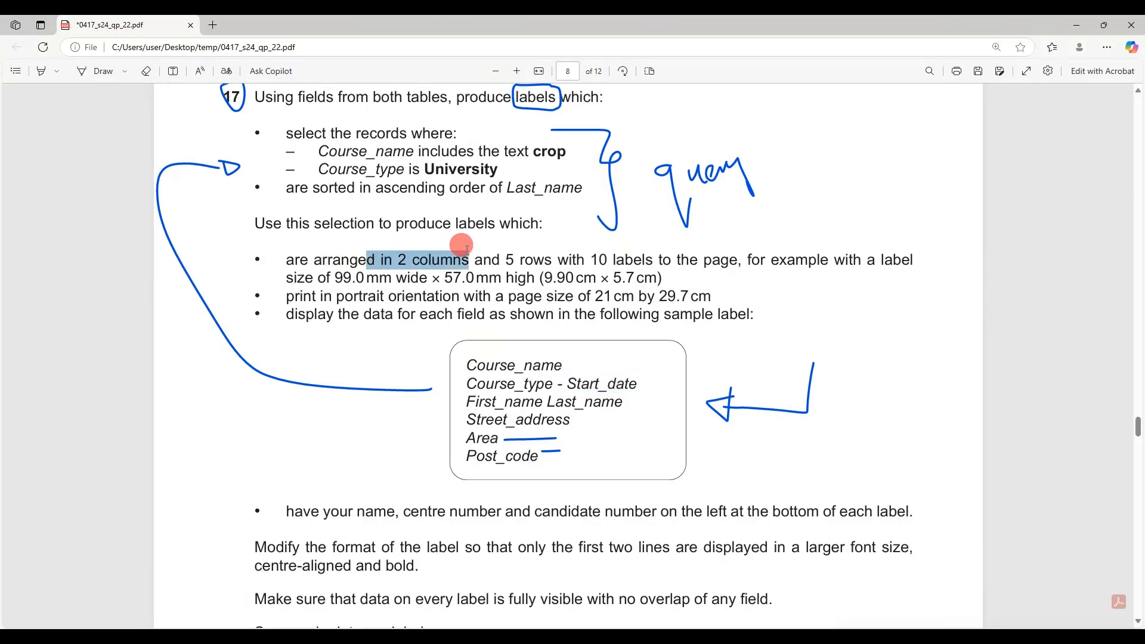
{"action": "left_click", "coordinate": [194, 636]}
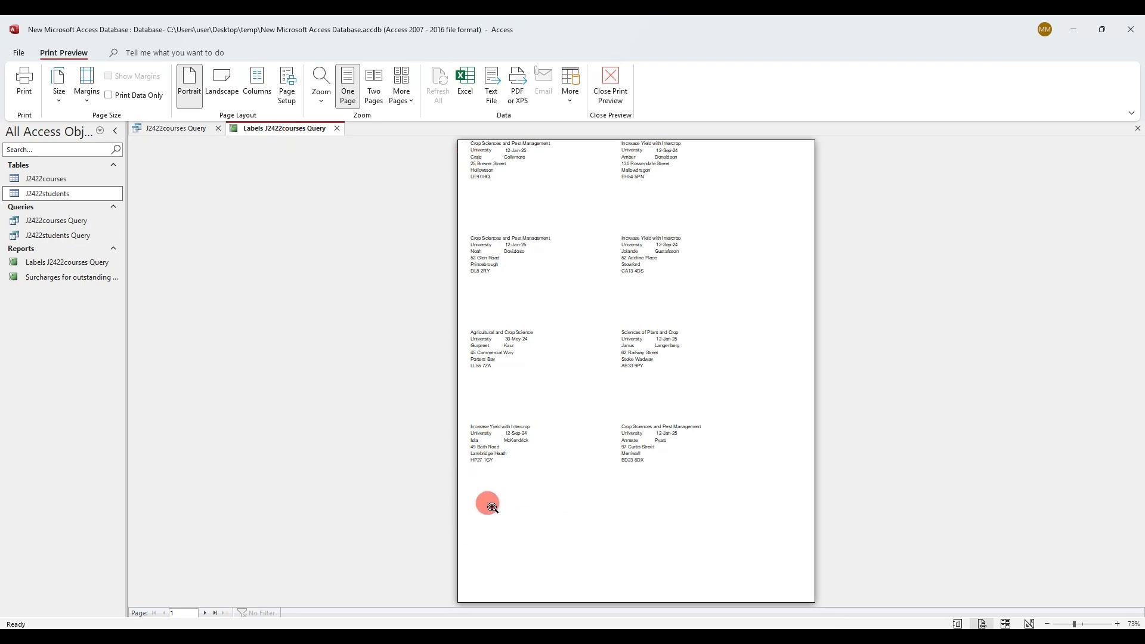
Shorten the Detail section so labels are less tall, then check the top-left label in preview
{"action": "right_click", "coordinate": [310, 135]}
{"action": "left_click", "coordinate": [365, 228]}
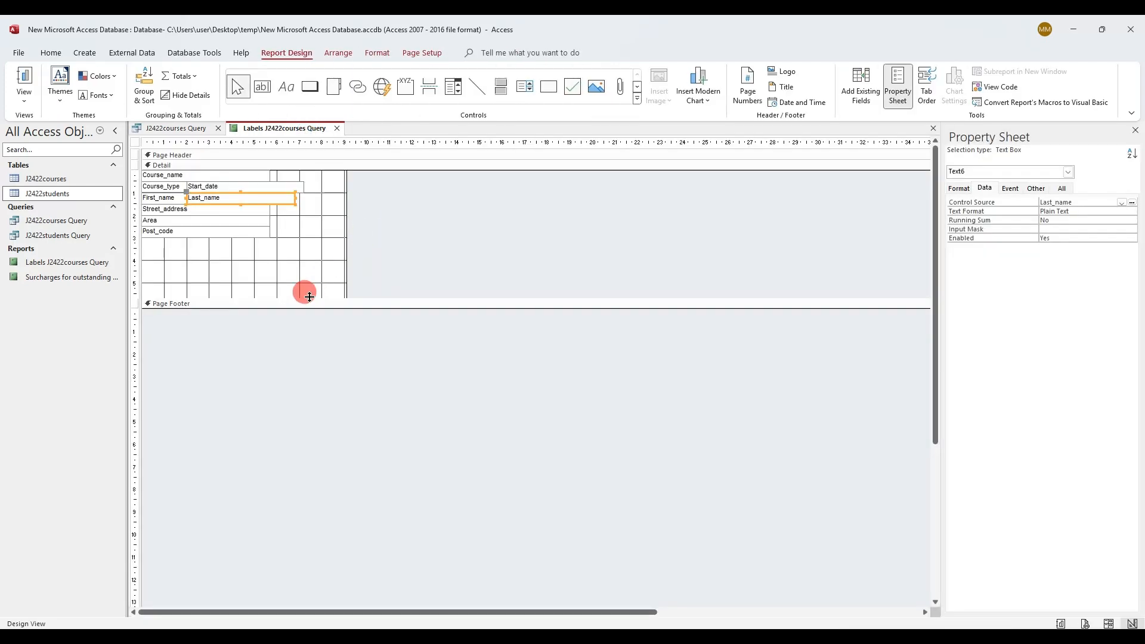
{"action": "left_click_drag", "start_coordinate": [309, 296], "coordinate": [312, 275]}
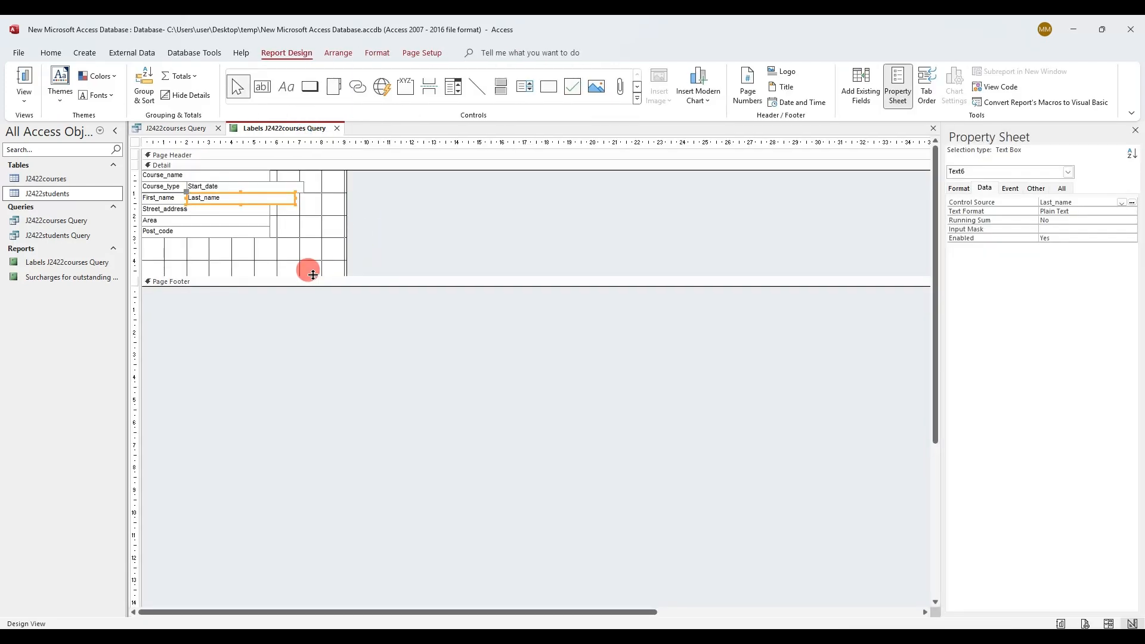
{"action": "right_click", "coordinate": [301, 129]}
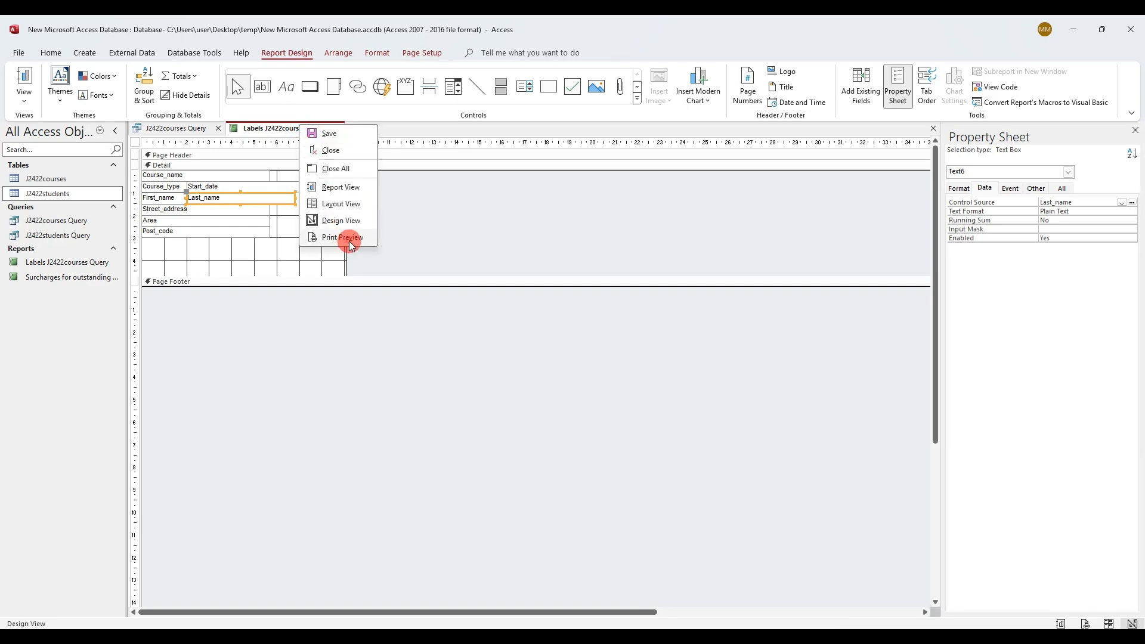
{"action": "left_click", "coordinate": [349, 239]}
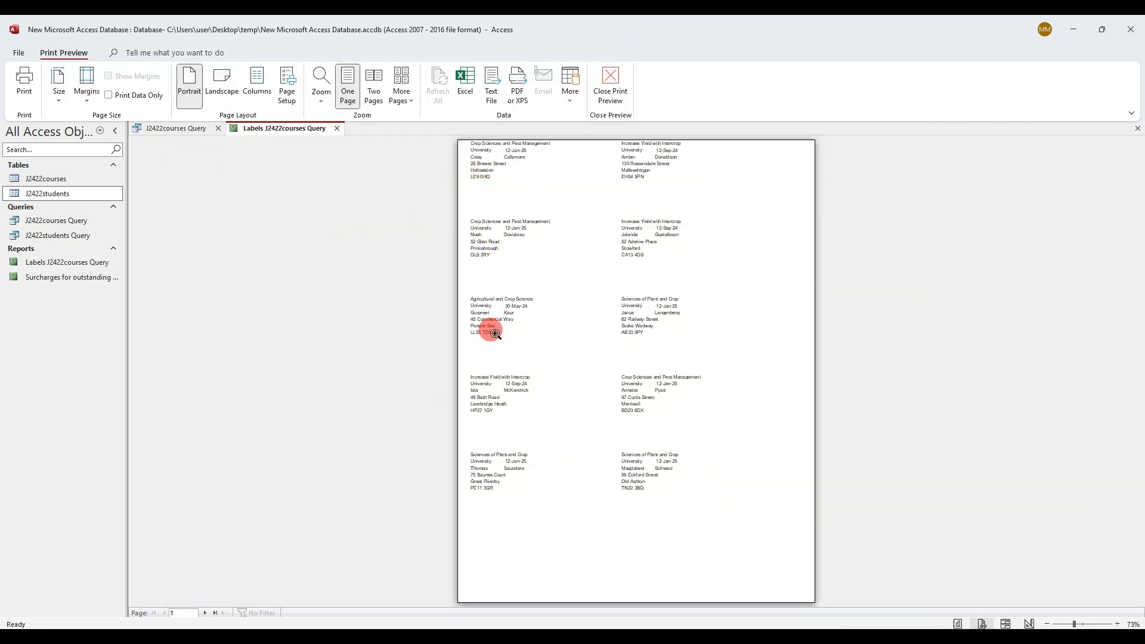
{"action": "left_click", "coordinate": [501, 175]}
{"action": "scroll", "coordinate": [519, 208], "scroll_direction": "up", "scroll_amount": 2}
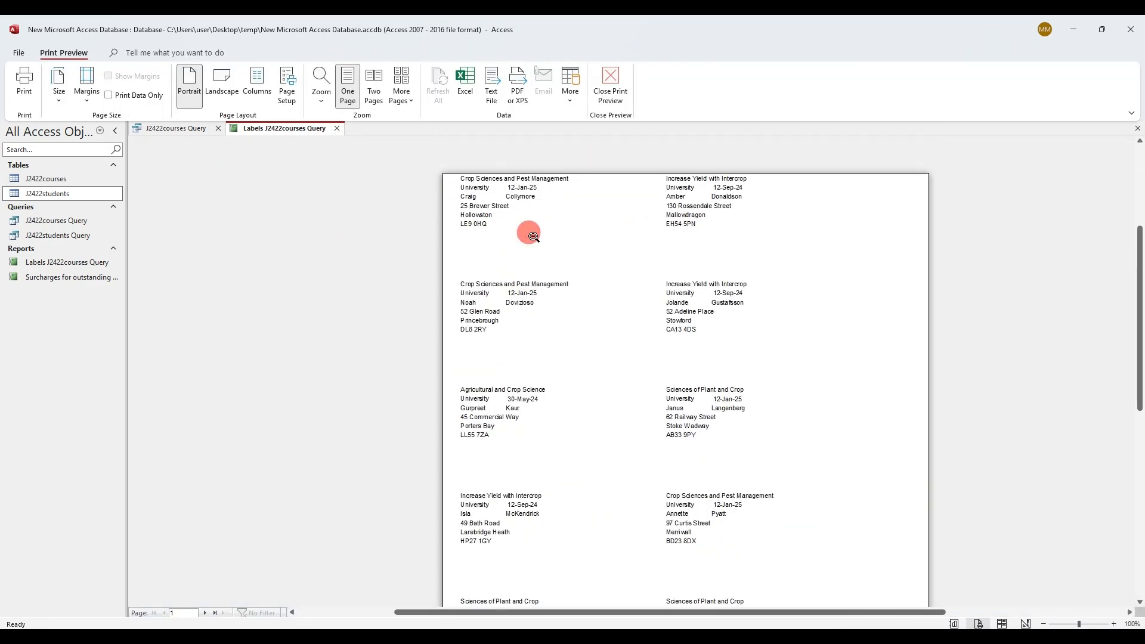
{"action": "scroll", "coordinate": [532, 235], "scroll_direction": "up", "scroll_amount": 1}
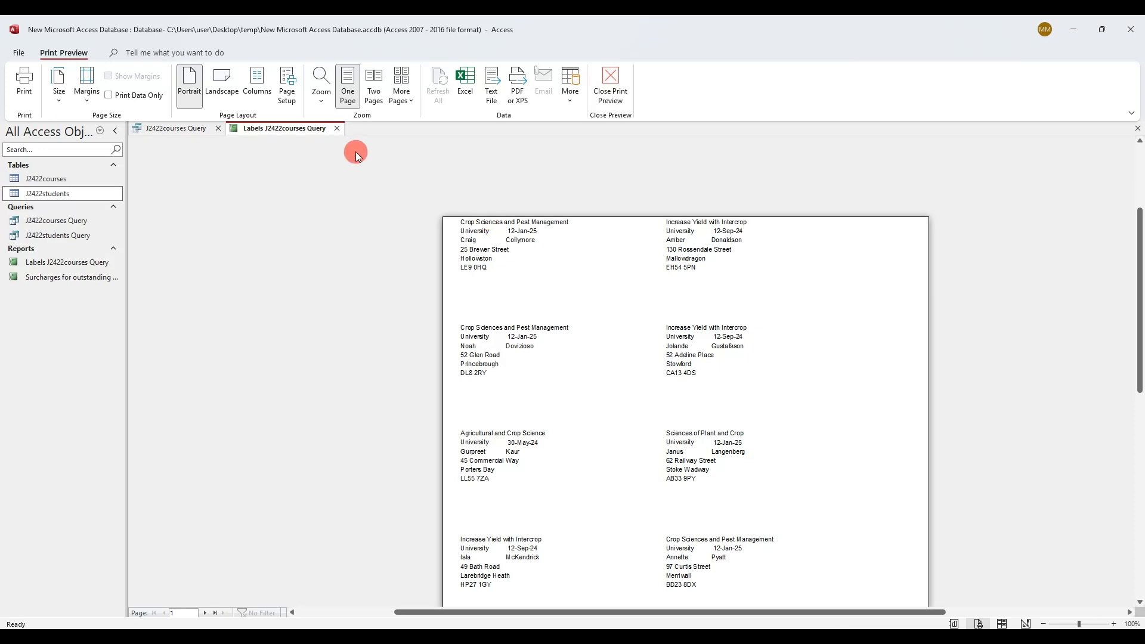
Make the Page Header taller to push the labels down, and preview the whole page
{"action": "right_click", "coordinate": [310, 131]}
{"action": "left_click", "coordinate": [353, 225]}
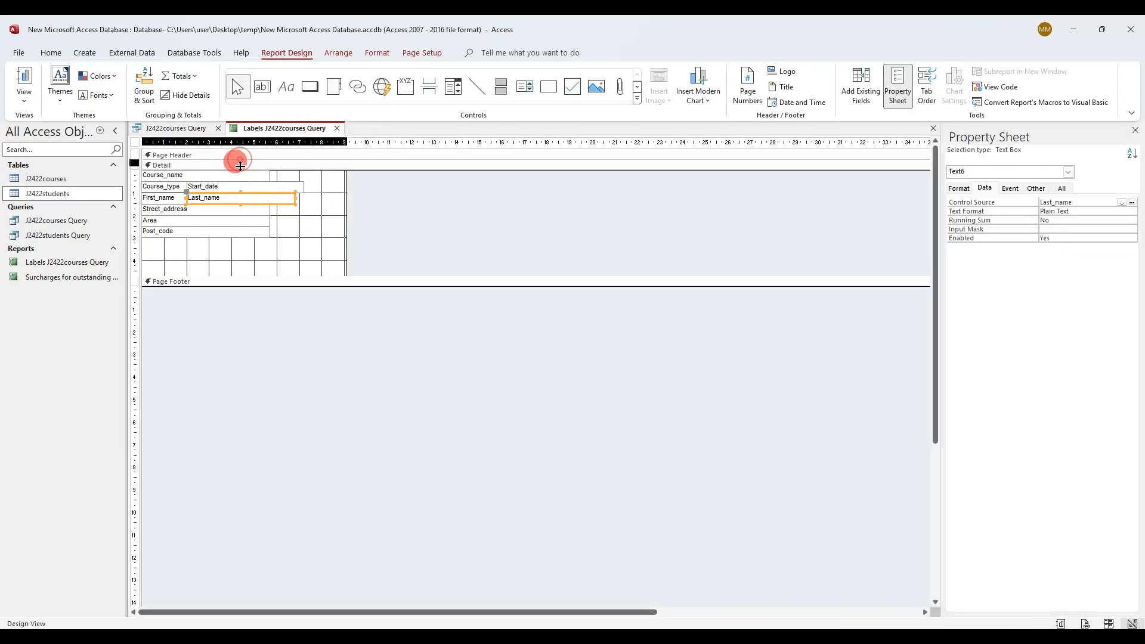
{"action": "left_click_drag", "start_coordinate": [240, 159], "coordinate": [239, 173]}
{"action": "right_click", "coordinate": [249, 133]}
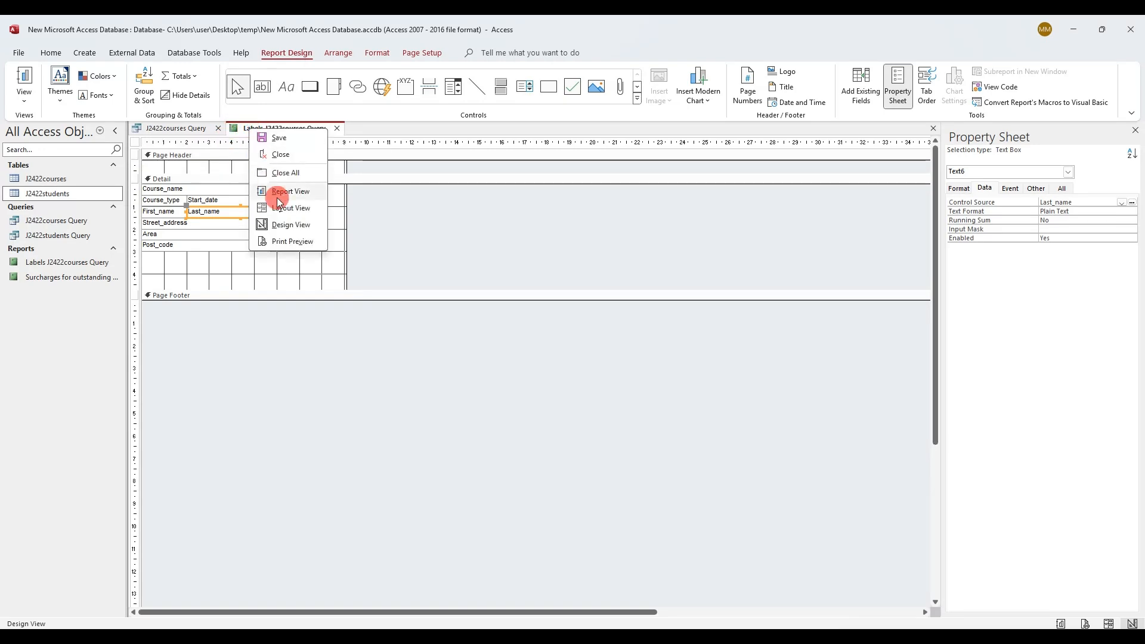
{"action": "left_click", "coordinate": [285, 241]}
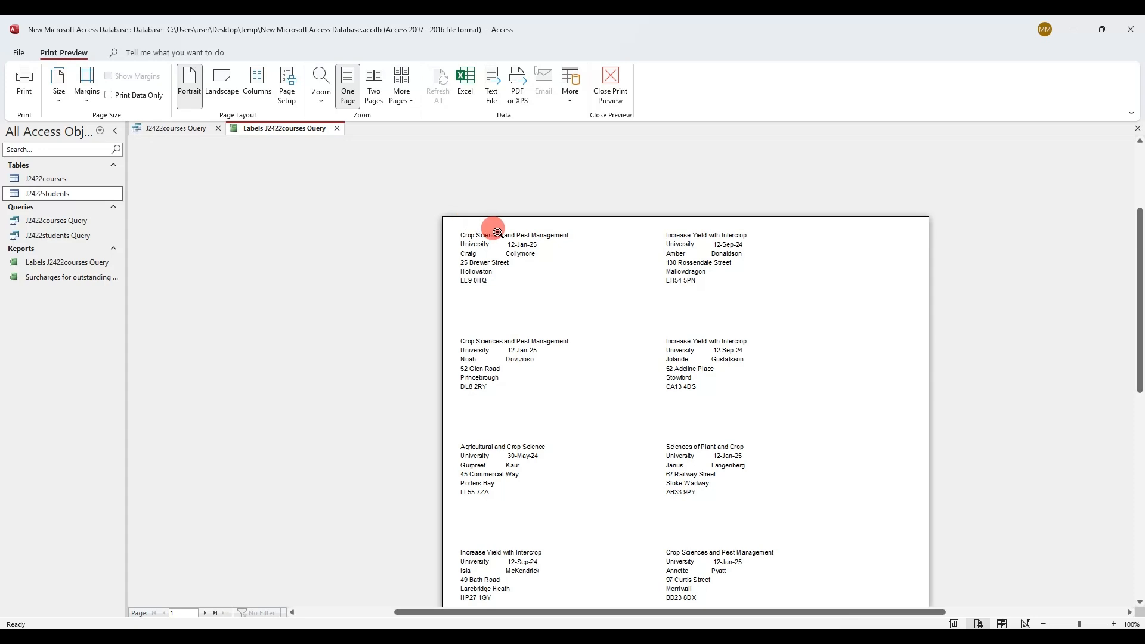
{"action": "left_click", "coordinate": [523, 296]}
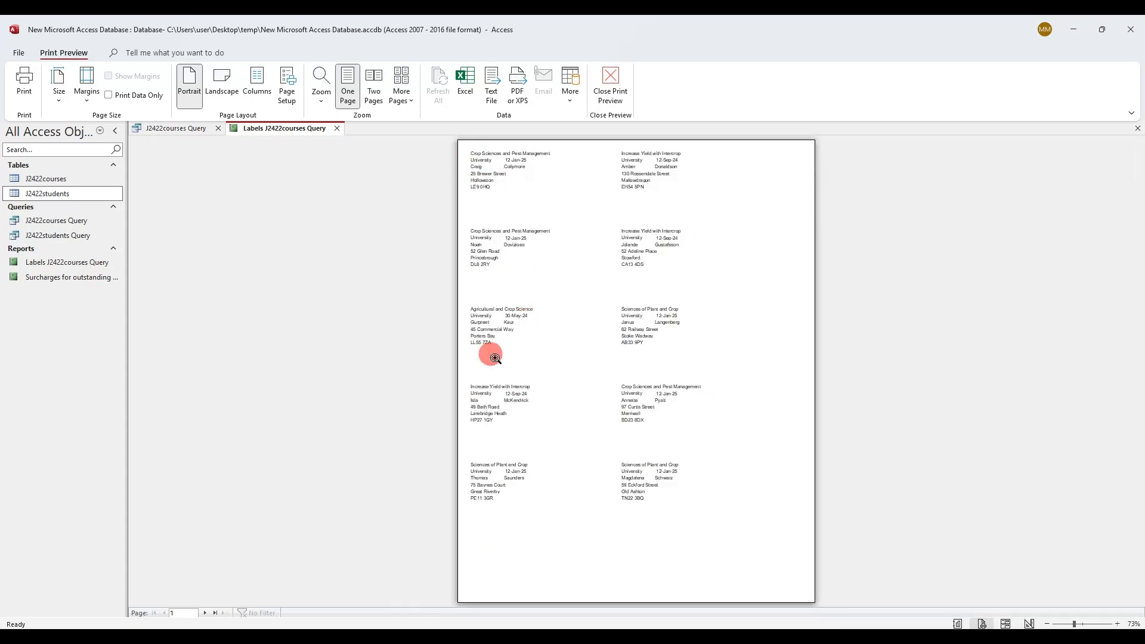
Enlarge the Page Header further and preview a full page of ten two-column labels
{"action": "right_click", "coordinate": [289, 129]}
{"action": "left_click", "coordinate": [323, 242]}
{"action": "left_click", "coordinate": [329, 225]}
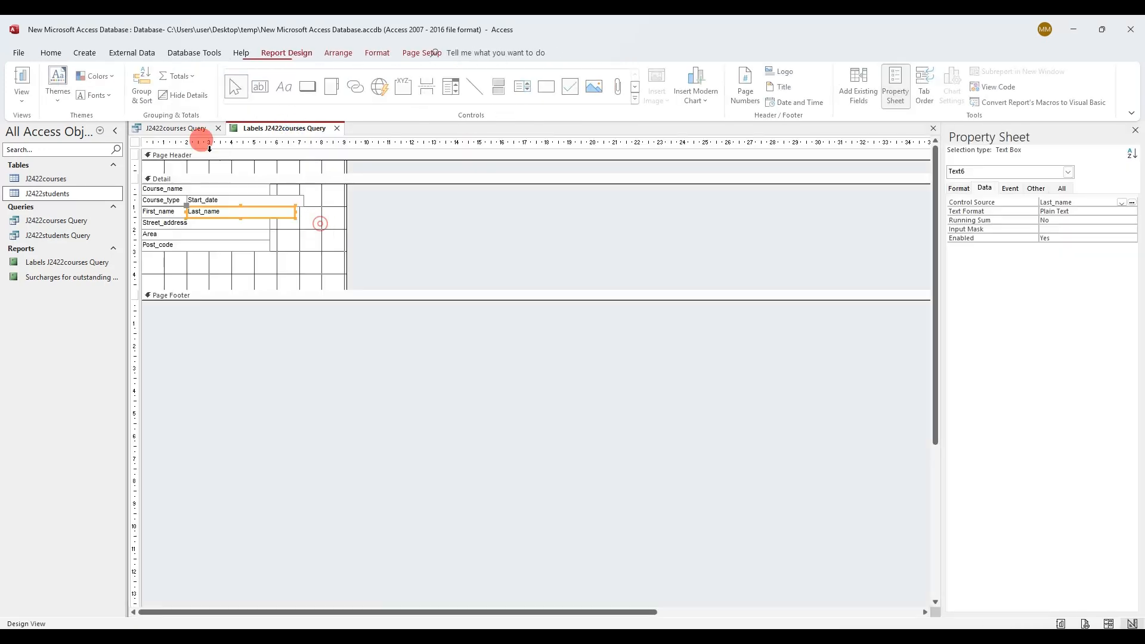
{"action": "left_click_drag", "start_coordinate": [212, 167], "coordinate": [217, 188]}
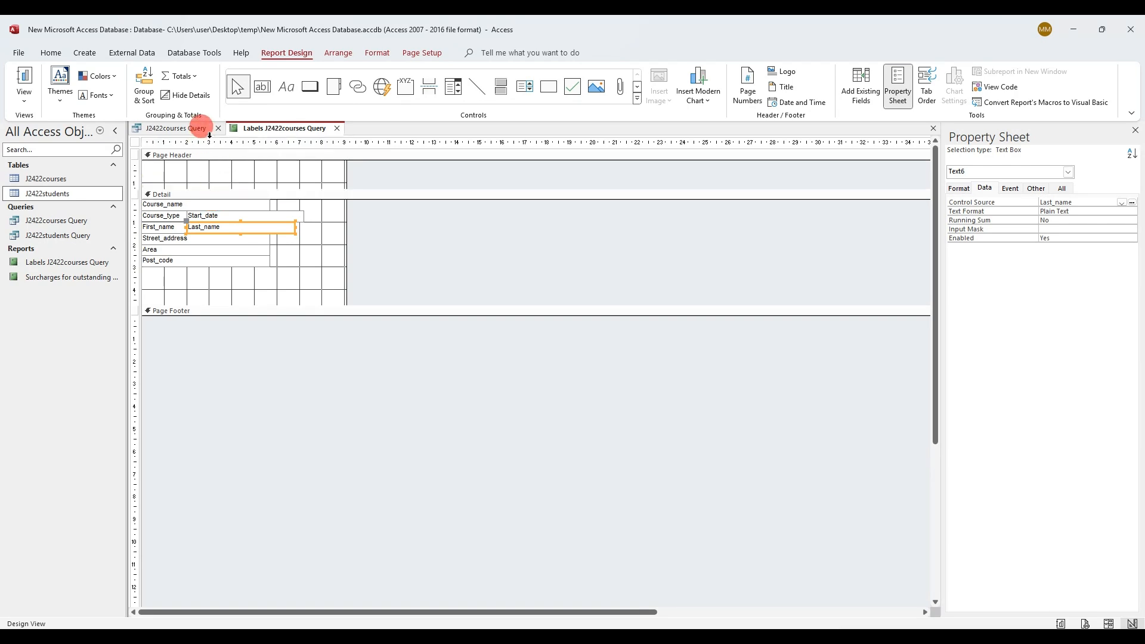
{"action": "right_click", "coordinate": [238, 128]}
{"action": "left_click", "coordinate": [275, 237]}
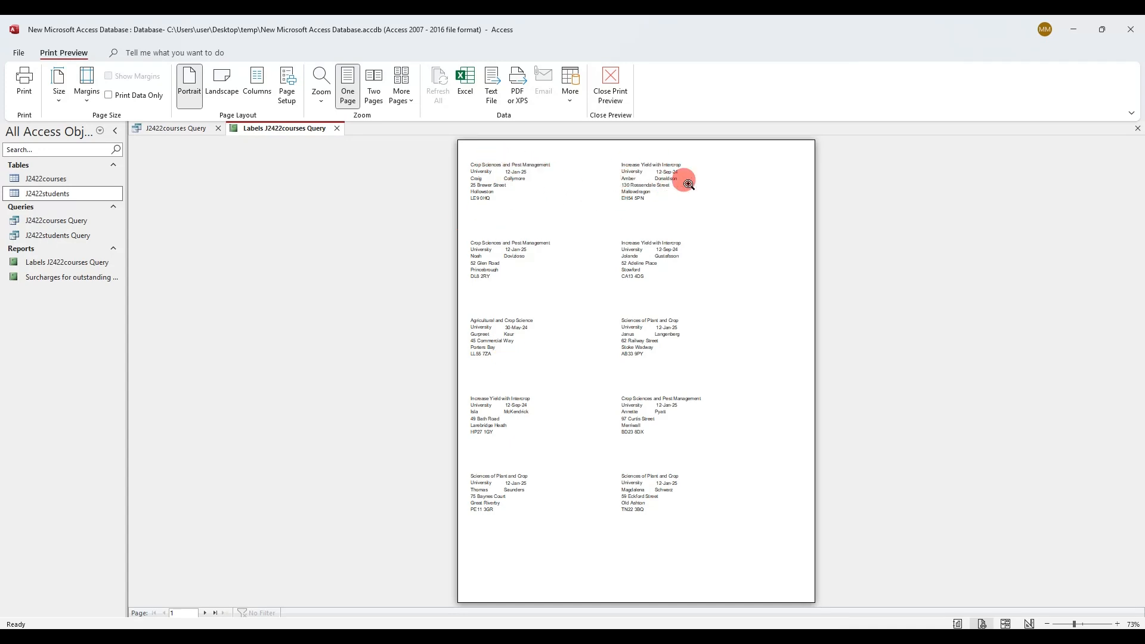
{"action": "right_click", "coordinate": [313, 133]}
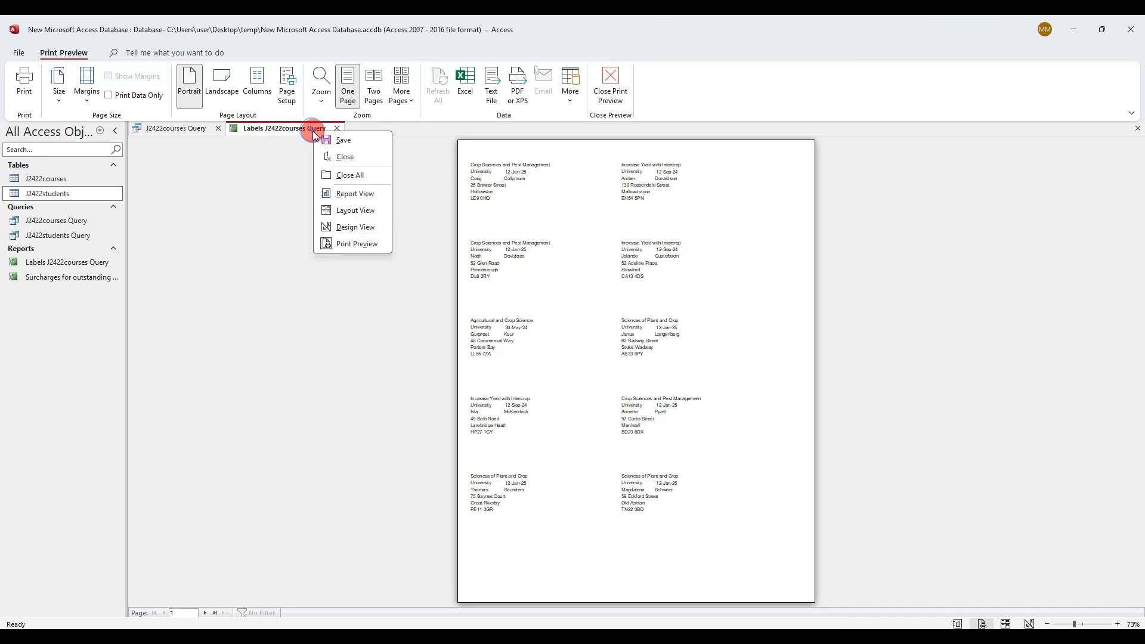
{"action": "left_click", "coordinate": [357, 226]}
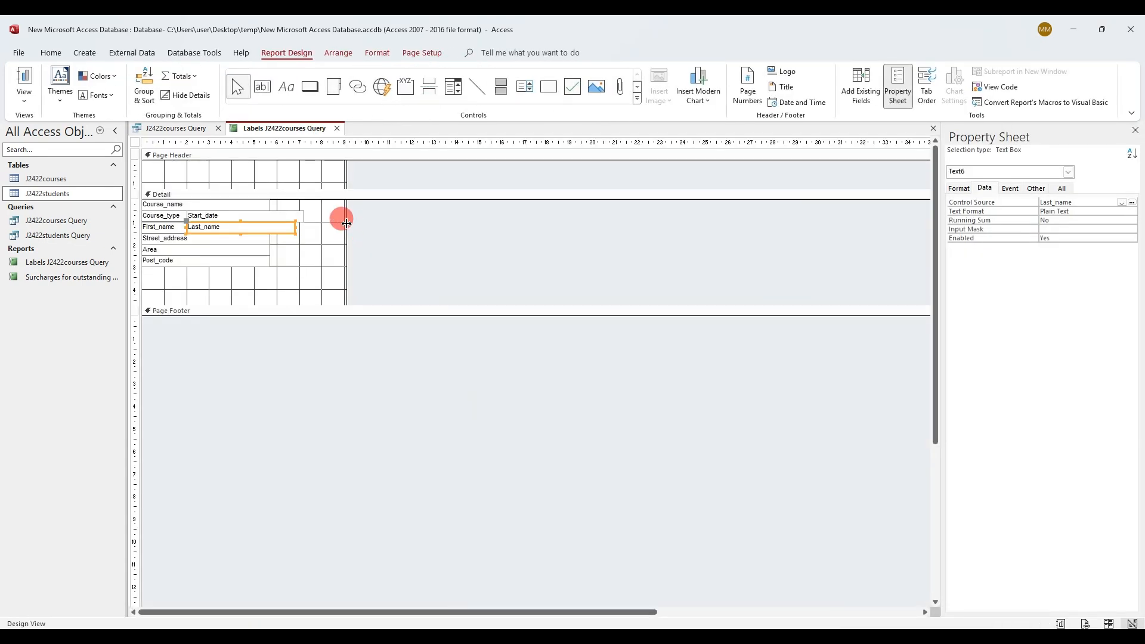
{"action": "left_click_drag", "start_coordinate": [346, 223], "coordinate": [371, 221]}
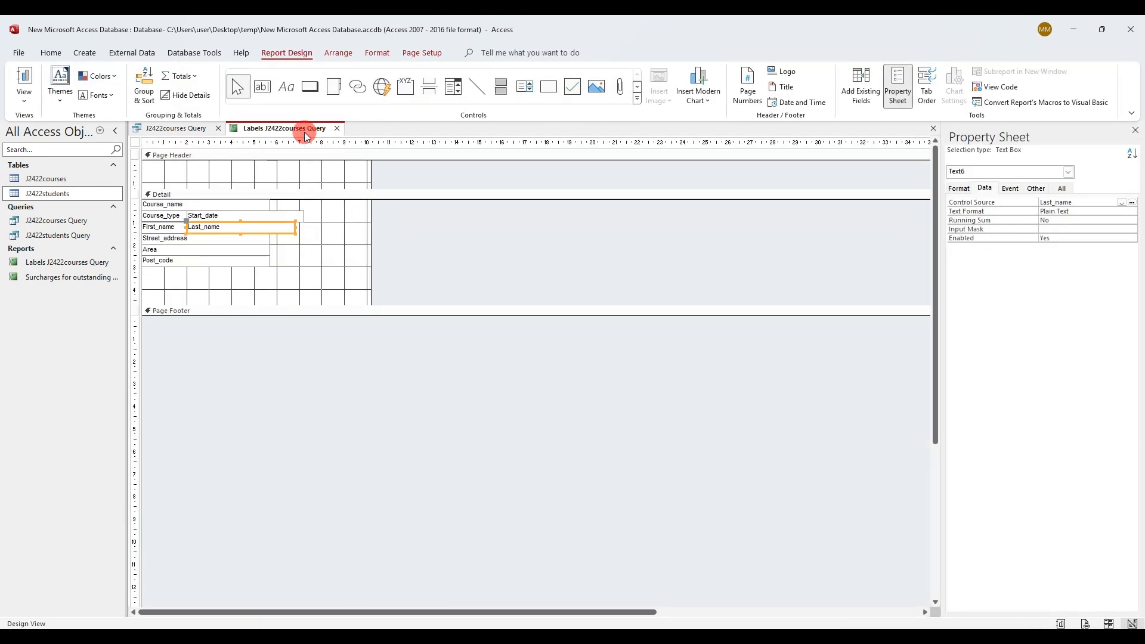
{"action": "right_click", "coordinate": [306, 136]}
{"action": "left_click", "coordinate": [343, 240]}
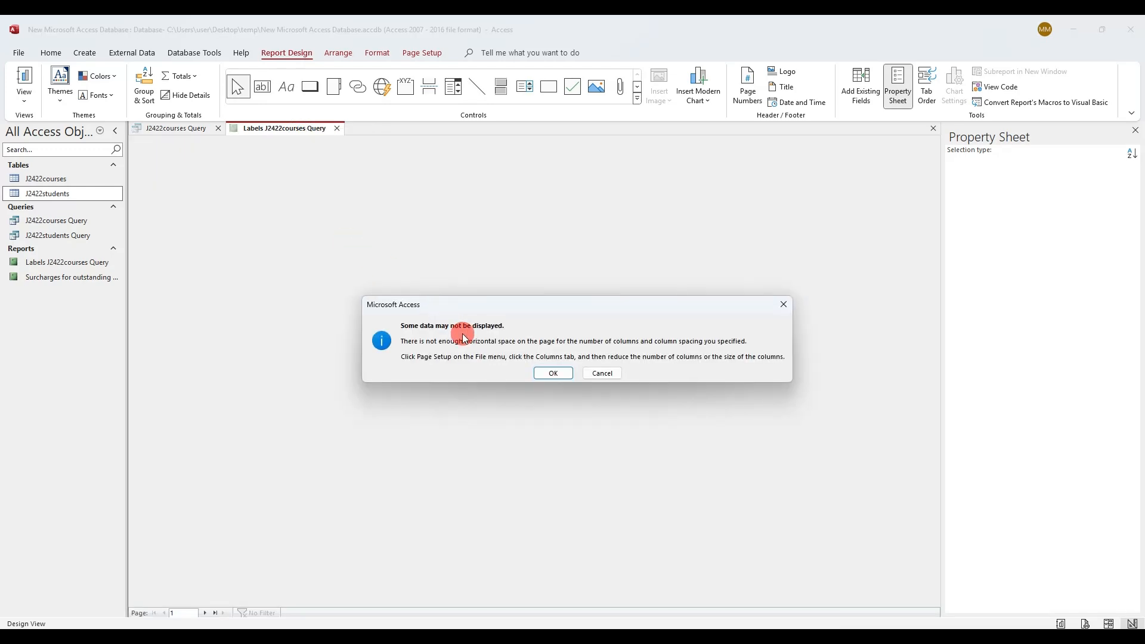
{"action": "left_click", "coordinate": [545, 372]}
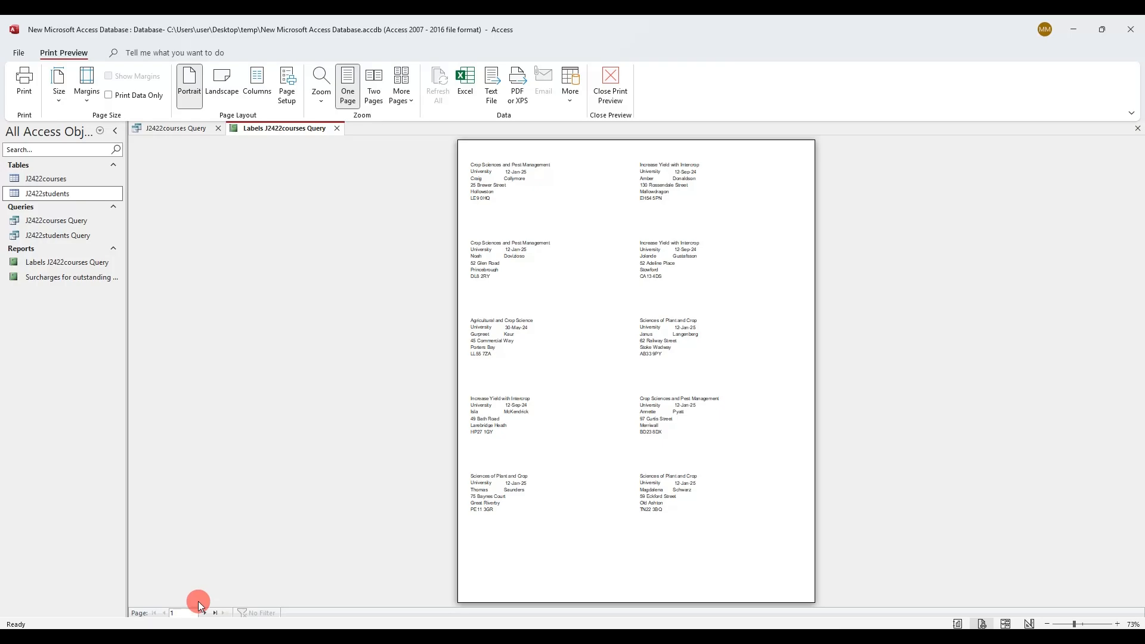
{"action": "key", "text": "alt+Tab"}
{"action": "scroll", "coordinate": [363, 414], "scroll_direction": "down", "scroll_amount": 3}
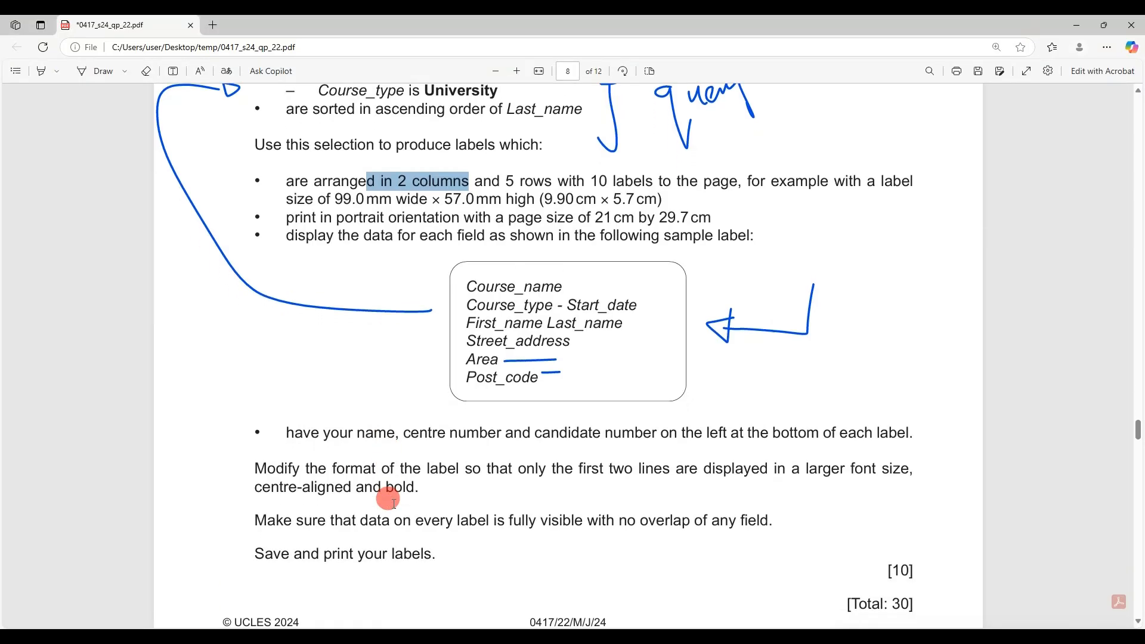
{"action": "left_click_drag", "start_coordinate": [371, 388], "coordinate": [891, 382]}
{"action": "key", "text": "alt+Tab"}
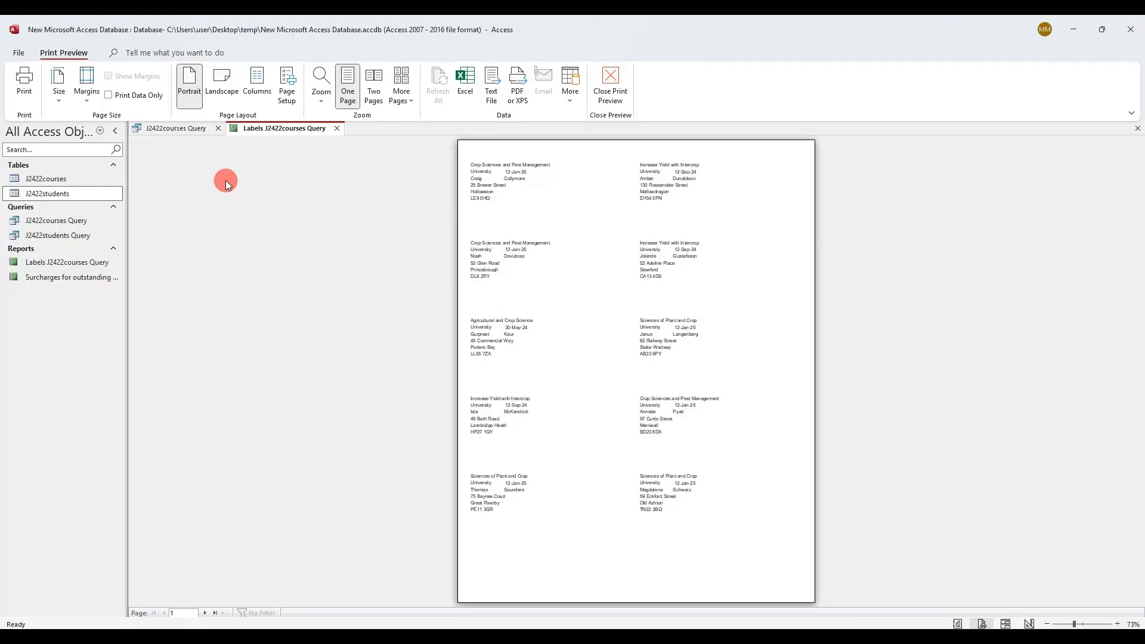
{"action": "right_click", "coordinate": [258, 130]}
In Design View, add a label below Post_code with the candidate's name, centre number and candidate number
{"action": "left_click", "coordinate": [298, 225]}
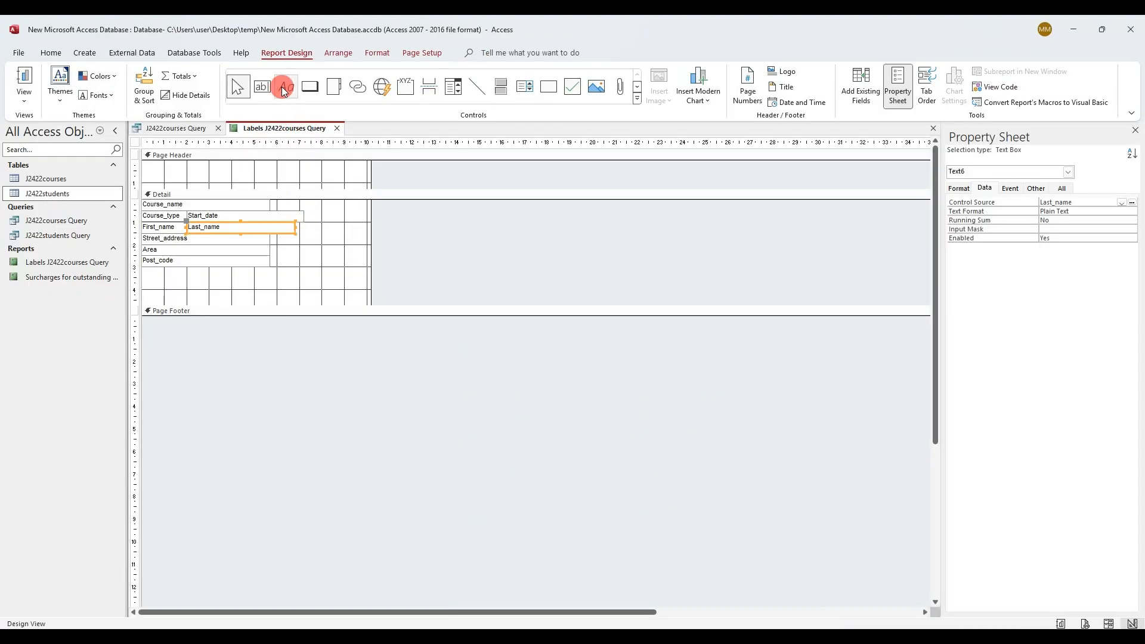
{"action": "left_click", "coordinate": [285, 88]}
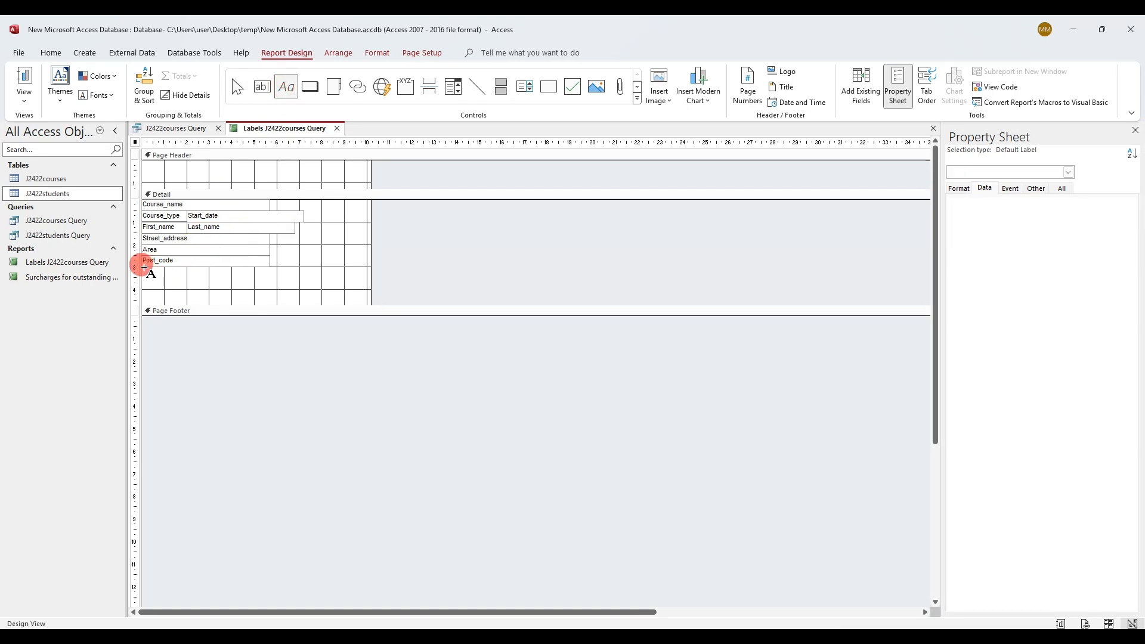
{"action": "left_click_drag", "start_coordinate": [144, 267], "coordinate": [270, 278]}
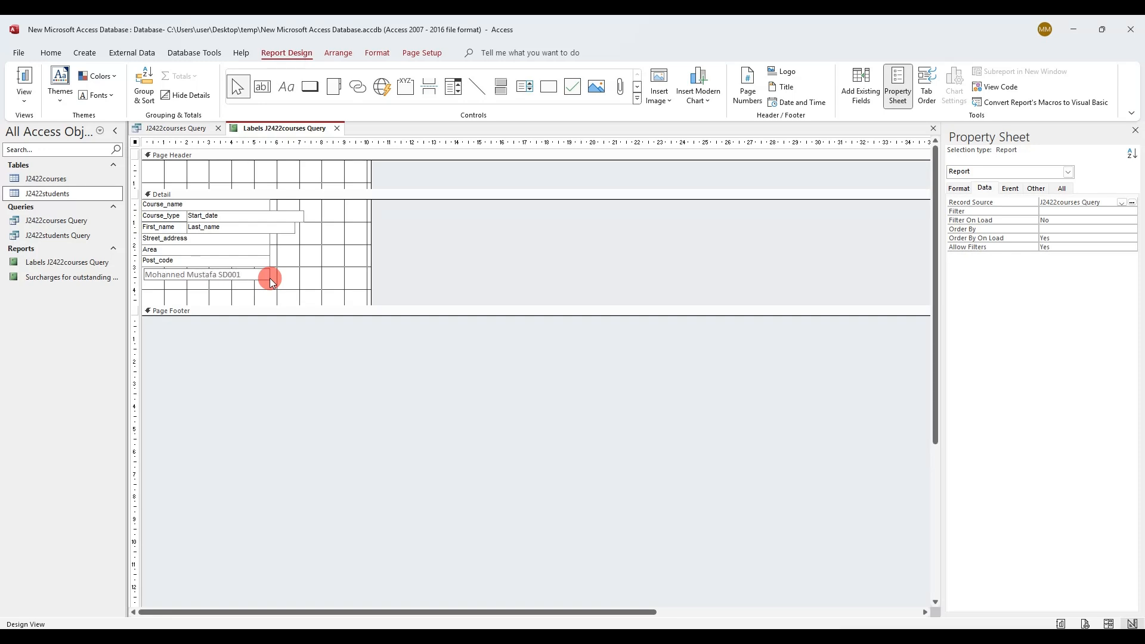
{"action": "type", "text": "9999"}
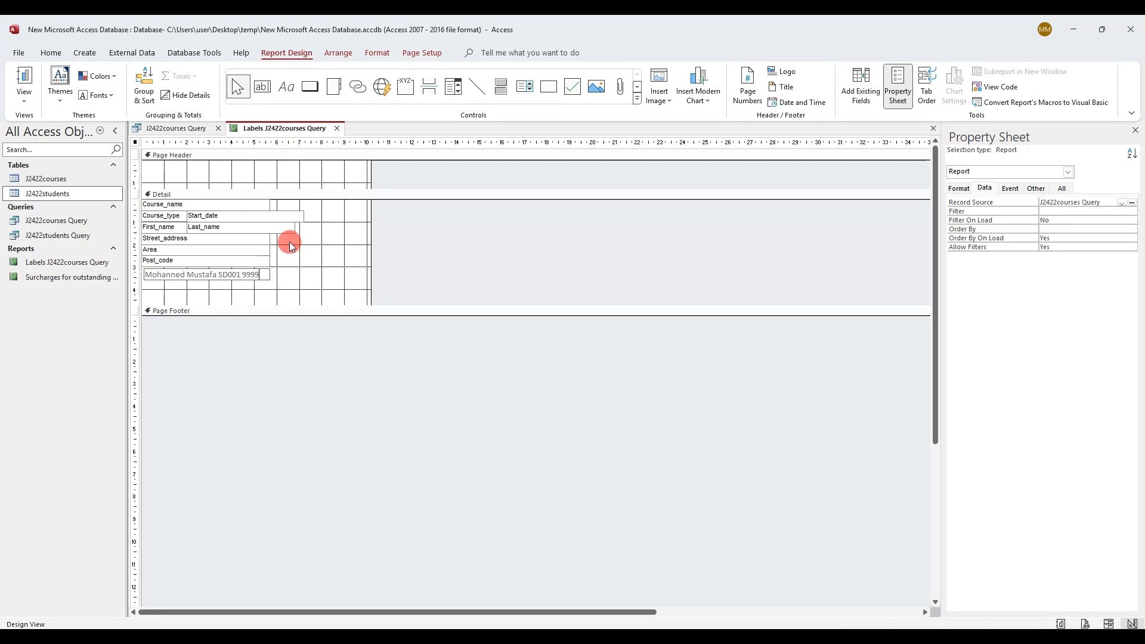
Preview the labels to check the new bottom line, then go back to the task PDF
{"action": "right_click", "coordinate": [294, 126]}
{"action": "left_click", "coordinate": [337, 238]}
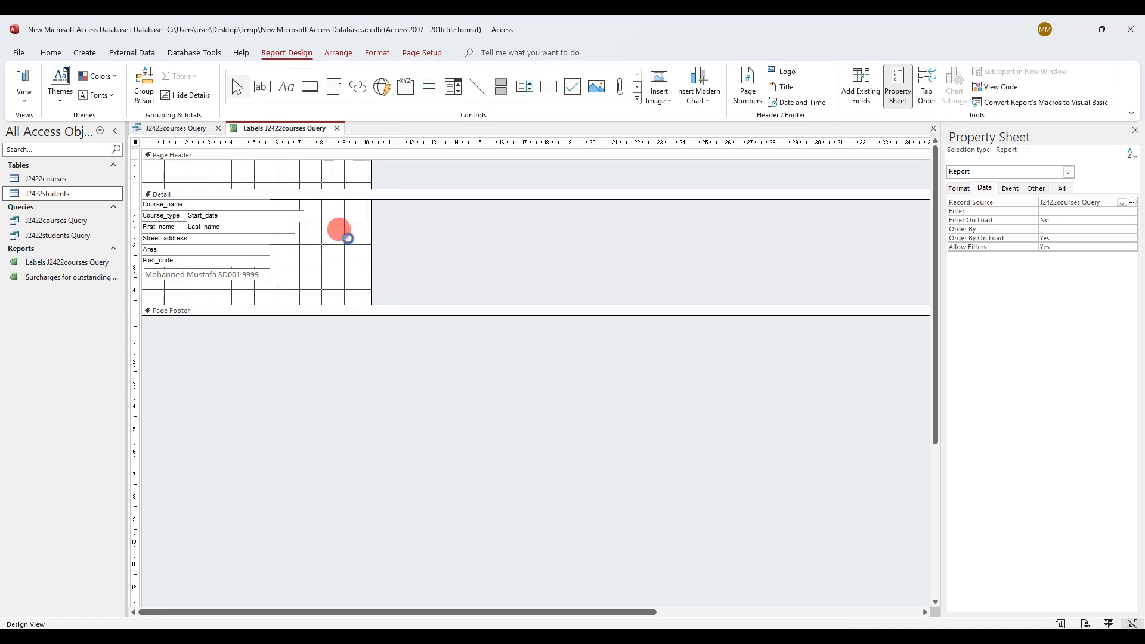
{"action": "left_click", "coordinate": [555, 373]}
{"action": "left_click", "coordinate": [524, 294]}
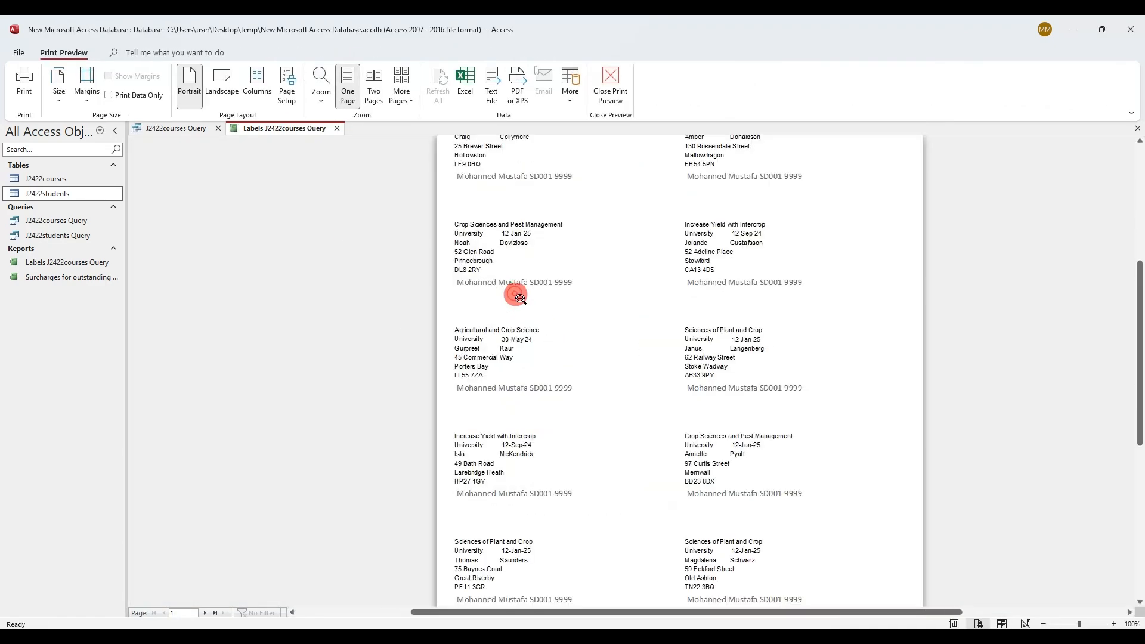
{"action": "left_click", "coordinate": [516, 294]}
{"action": "left_click", "coordinate": [659, 305]}
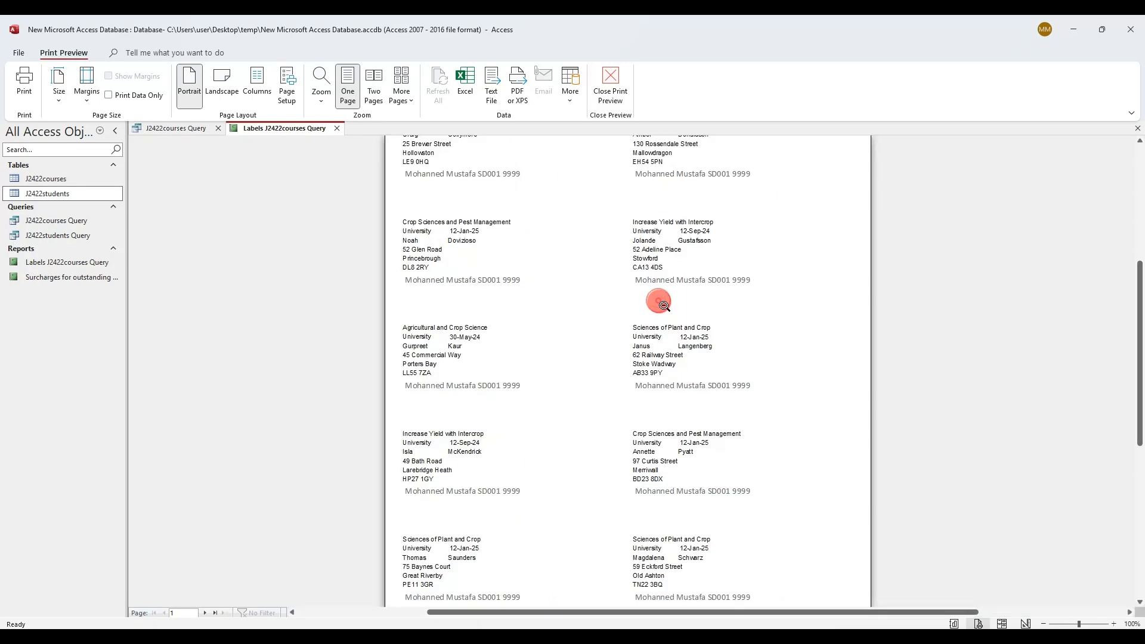
{"action": "left_click", "coordinate": [451, 266]}
{"action": "left_click", "coordinate": [165, 626]}
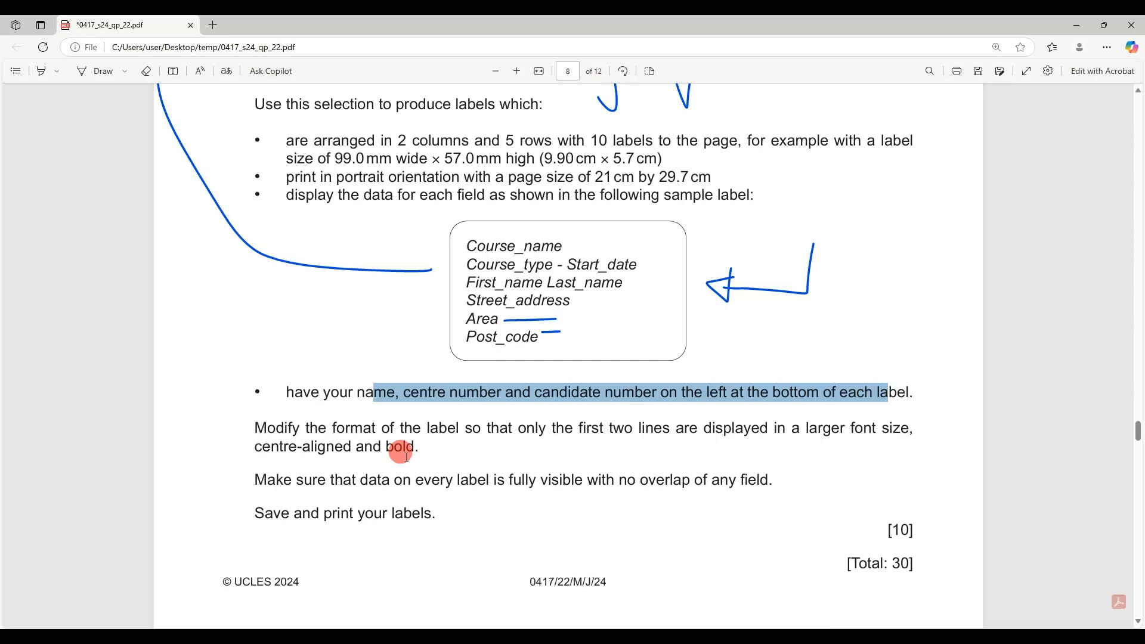
Review the sample label's first two lines in the PDF, then return to the Access label preview
{"action": "left_click_drag", "start_coordinate": [468, 244], "coordinate": [630, 256]}
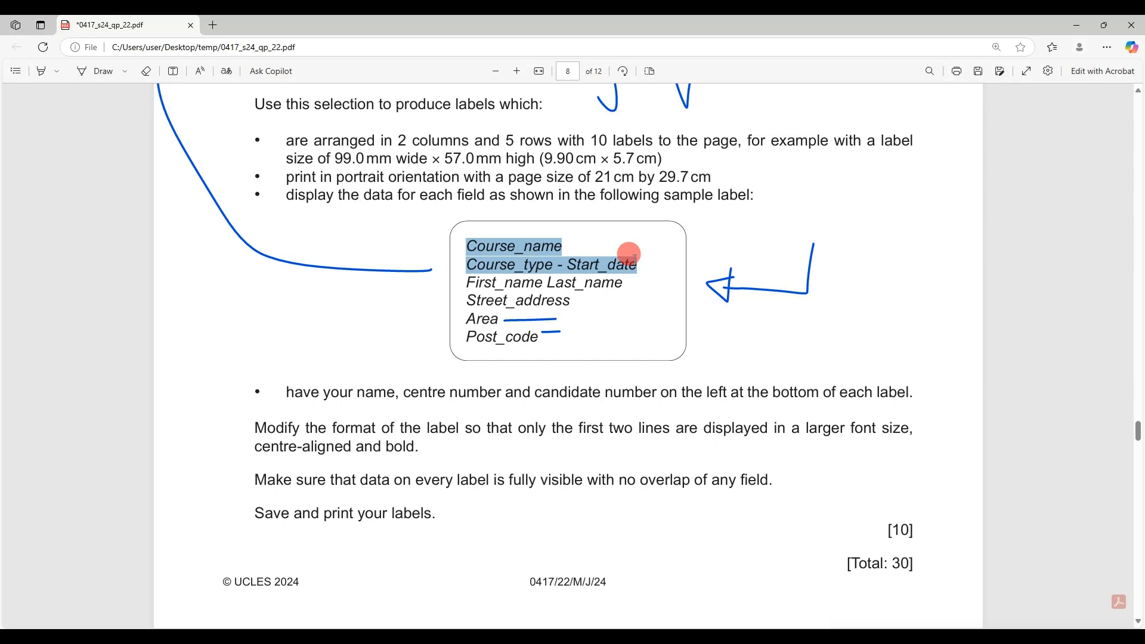
{"action": "left_click_drag", "start_coordinate": [635, 258], "coordinate": [637, 264]}
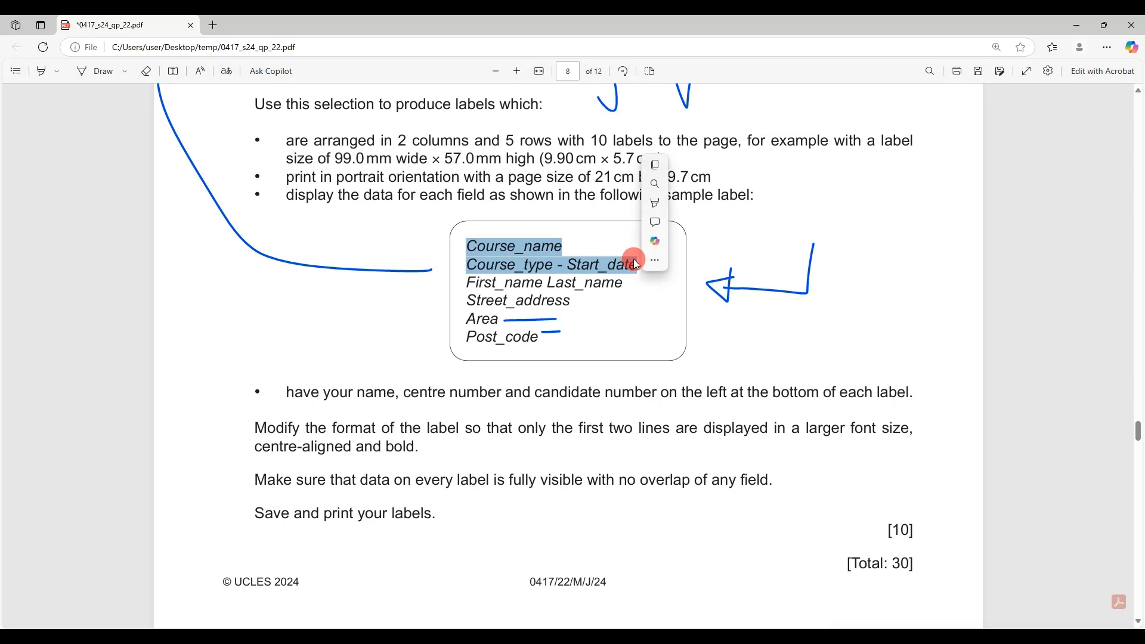
{"action": "left_click", "coordinate": [203, 638]}
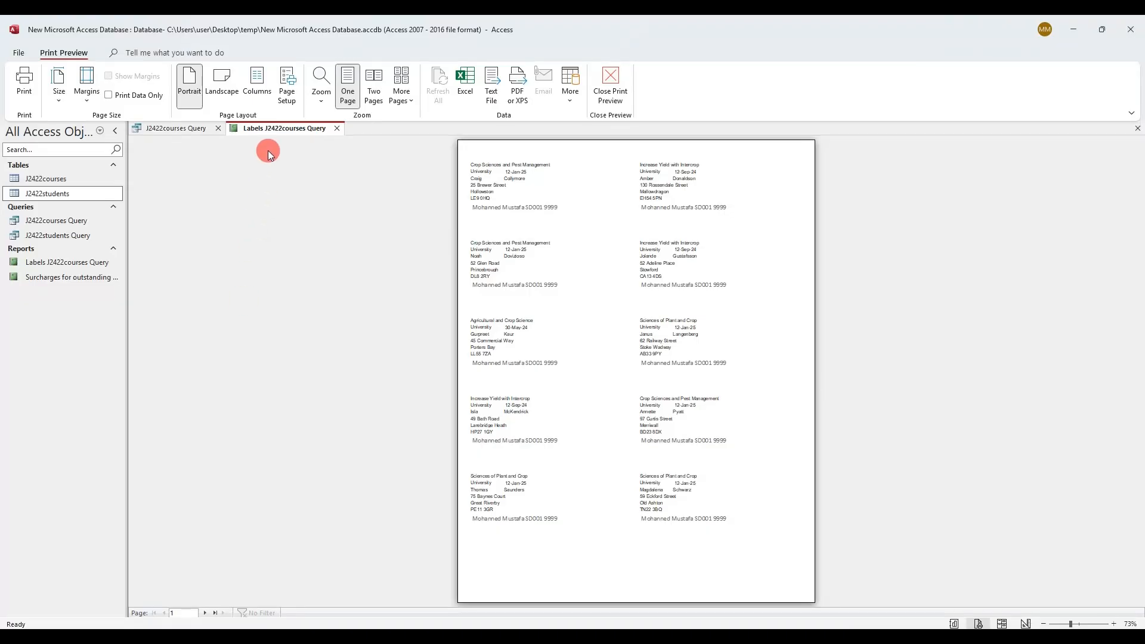
{"action": "right_click", "coordinate": [274, 128]}
Make the Course_name, Course_type and Start_date controls bold, size 10 and centred
{"action": "left_click", "coordinate": [312, 216]}
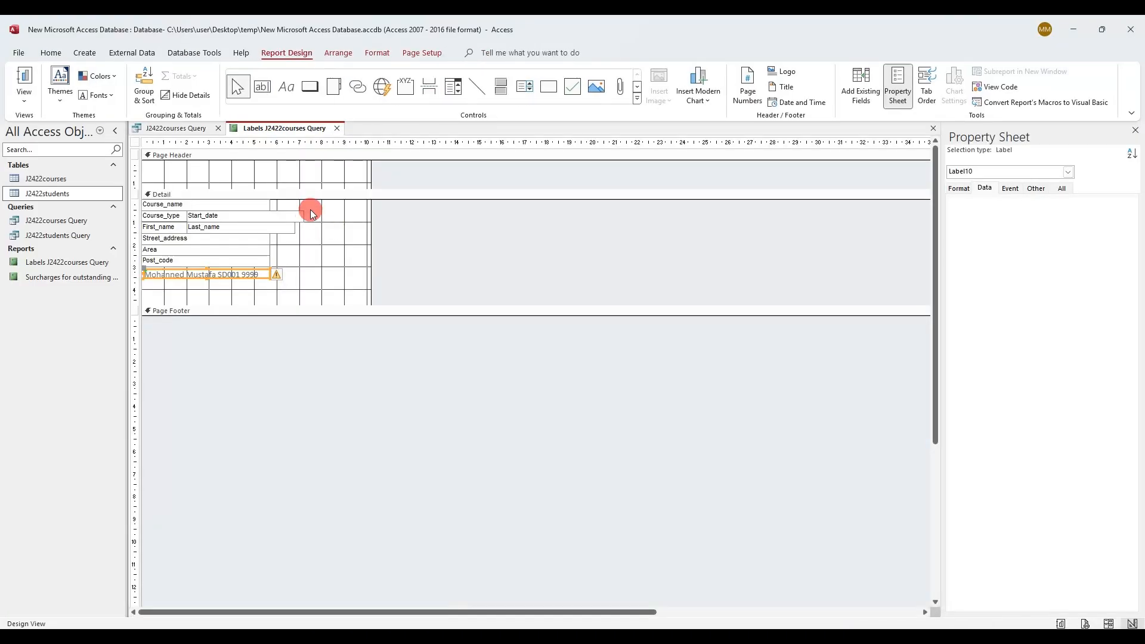
{"action": "left_click_drag", "start_coordinate": [334, 202], "coordinate": [164, 216]}
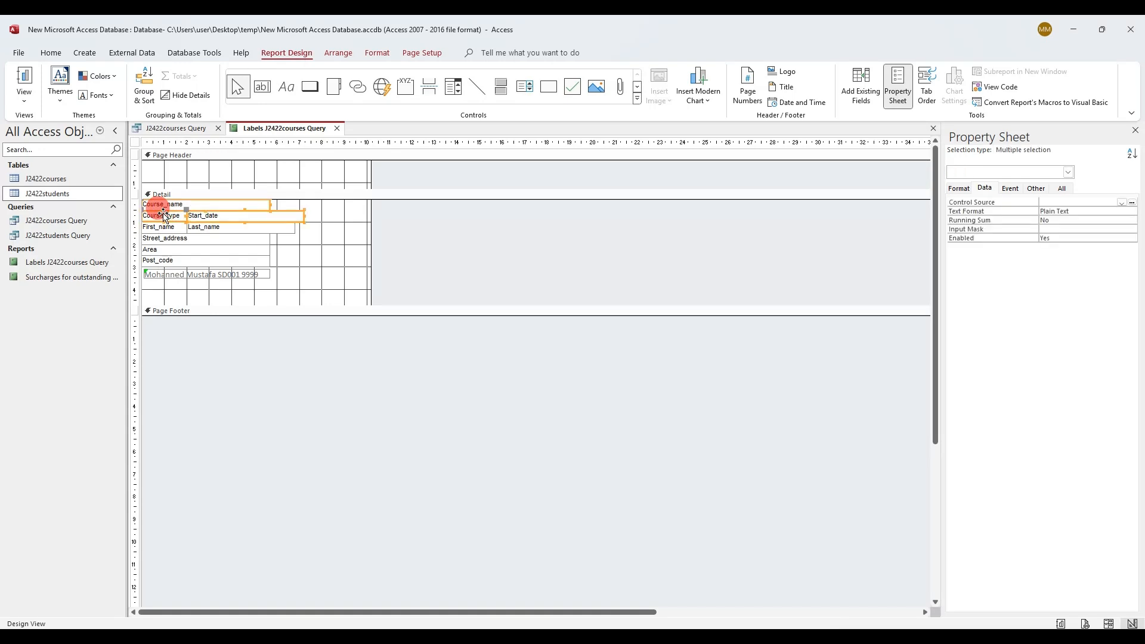
{"action": "left_click", "coordinate": [377, 53]}
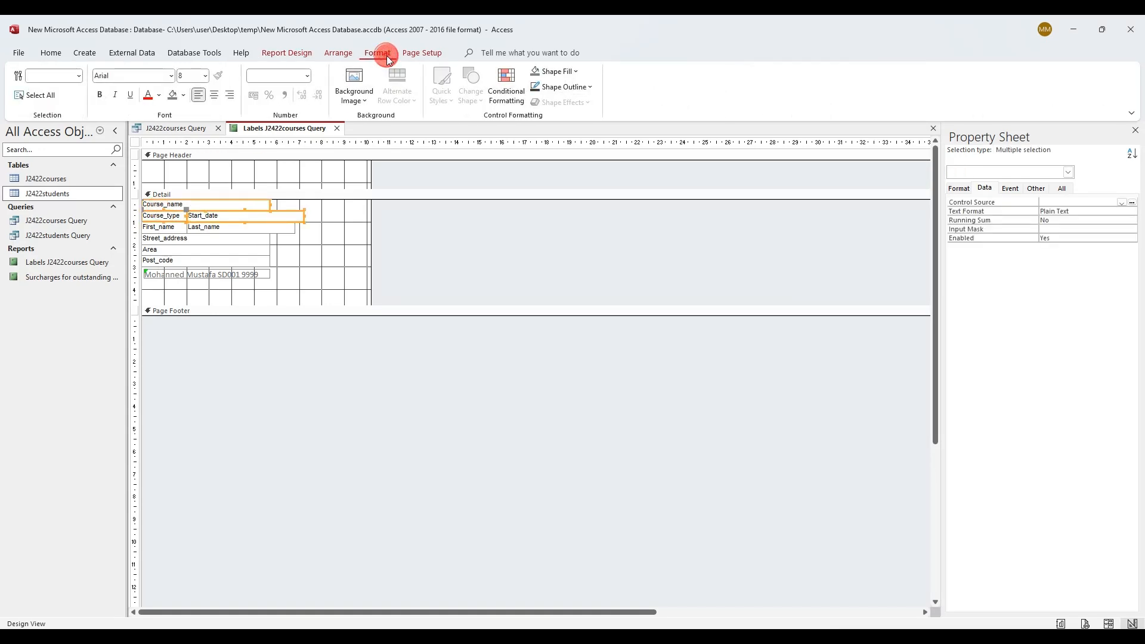
{"action": "left_click", "coordinate": [98, 96]}
{"action": "left_click", "coordinate": [194, 75]}
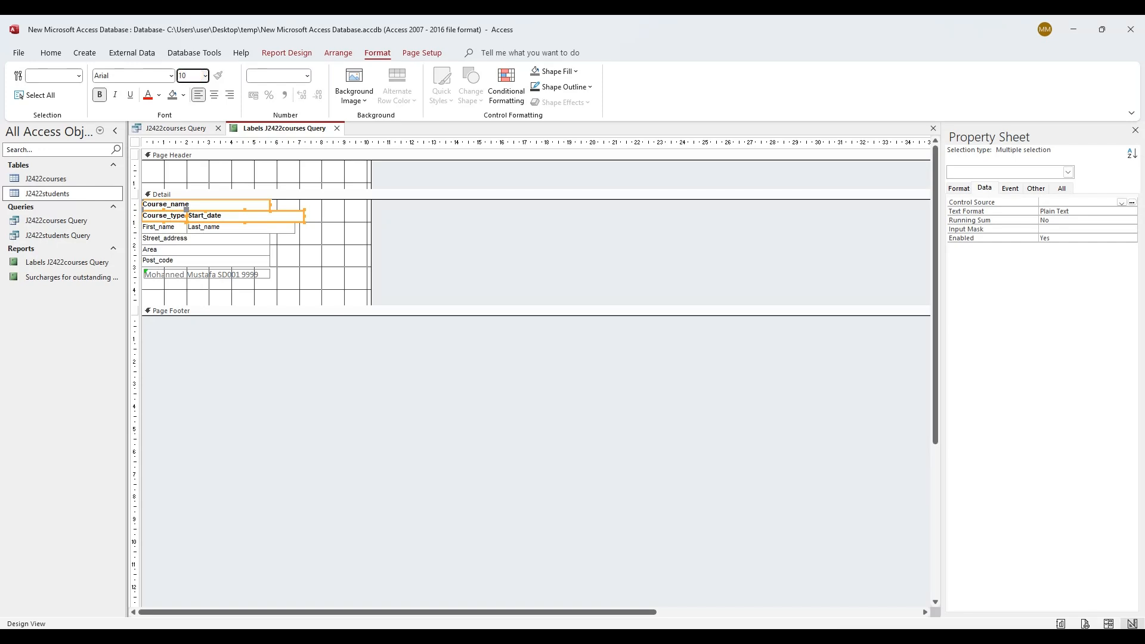
{"action": "type", "text": "10"}
{"action": "key", "text": "Return"}
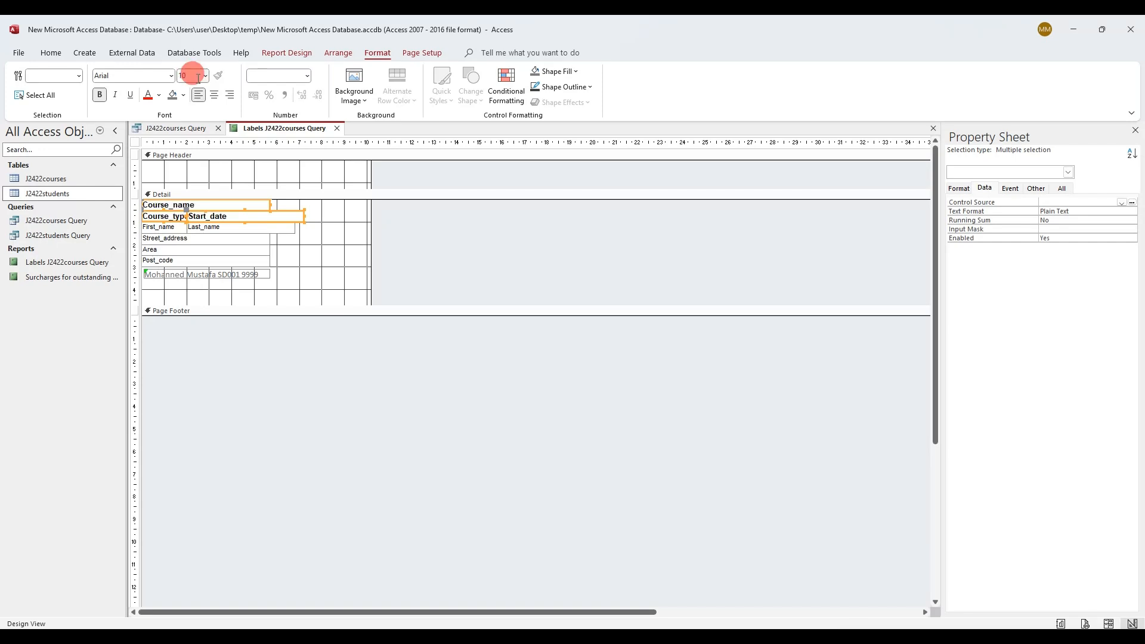
{"action": "left_click", "coordinate": [214, 96]}
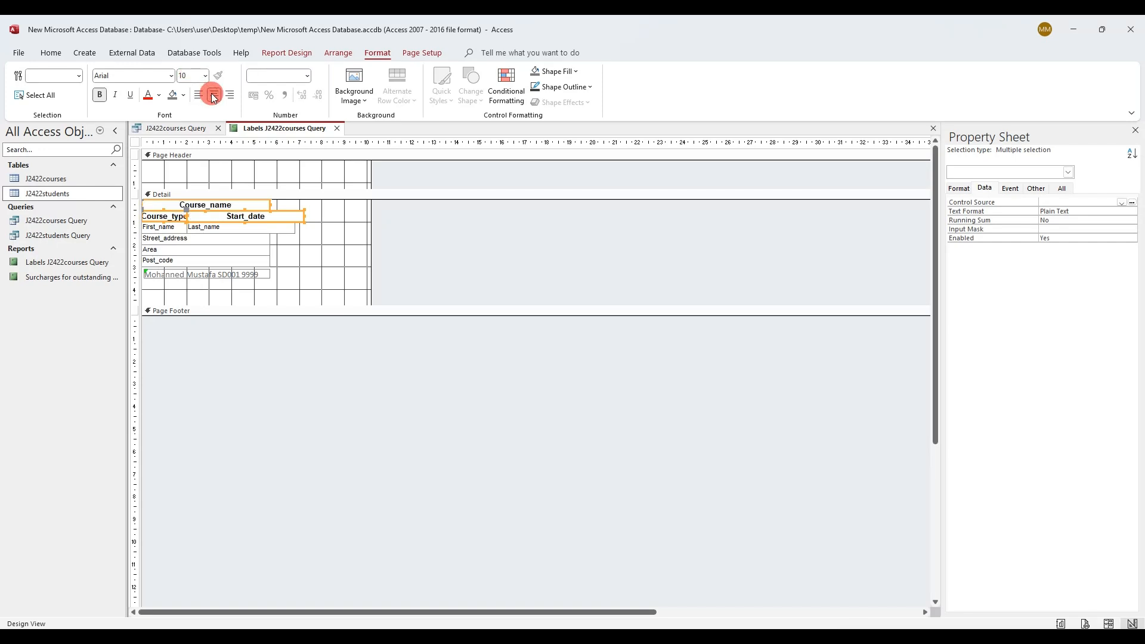
Preview the formatted labels at different zoom levels, then return to Design View
{"action": "right_click", "coordinate": [256, 127]}
{"action": "left_click", "coordinate": [296, 241]}
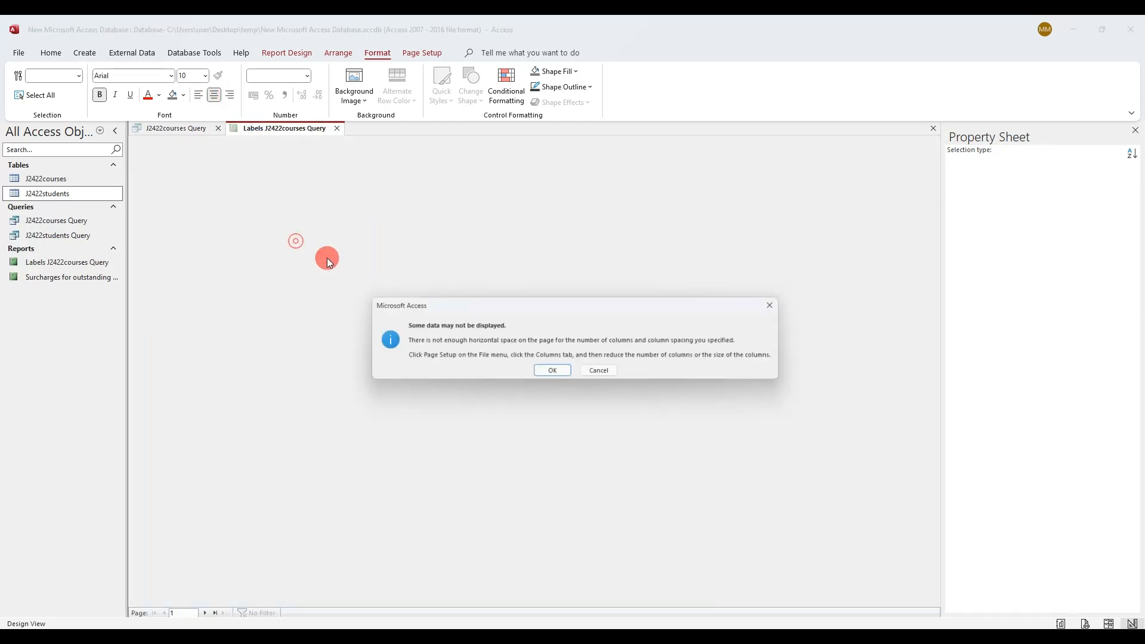
{"action": "left_click", "coordinate": [549, 370]}
{"action": "left_click", "coordinate": [554, 351]}
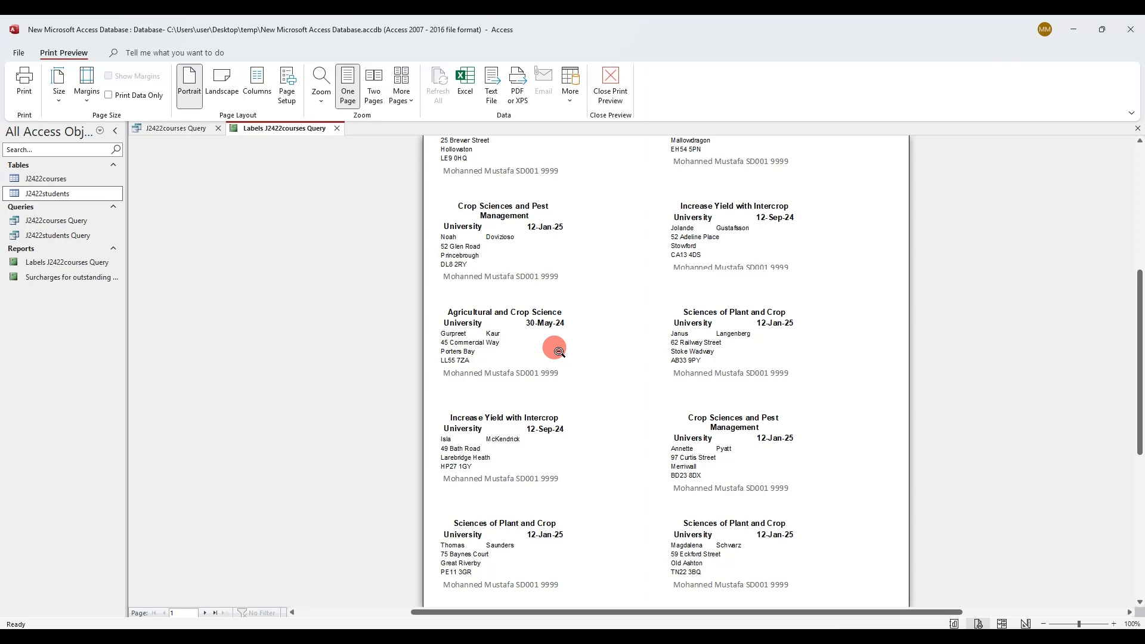
{"action": "left_click", "coordinate": [732, 224]}
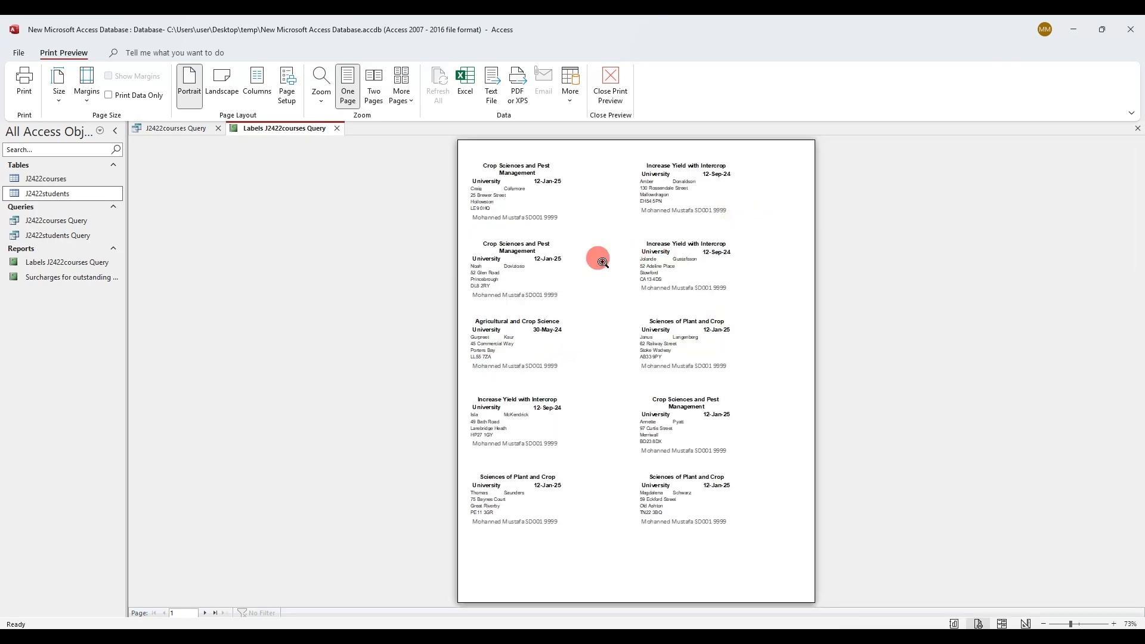
{"action": "left_click", "coordinate": [560, 258]}
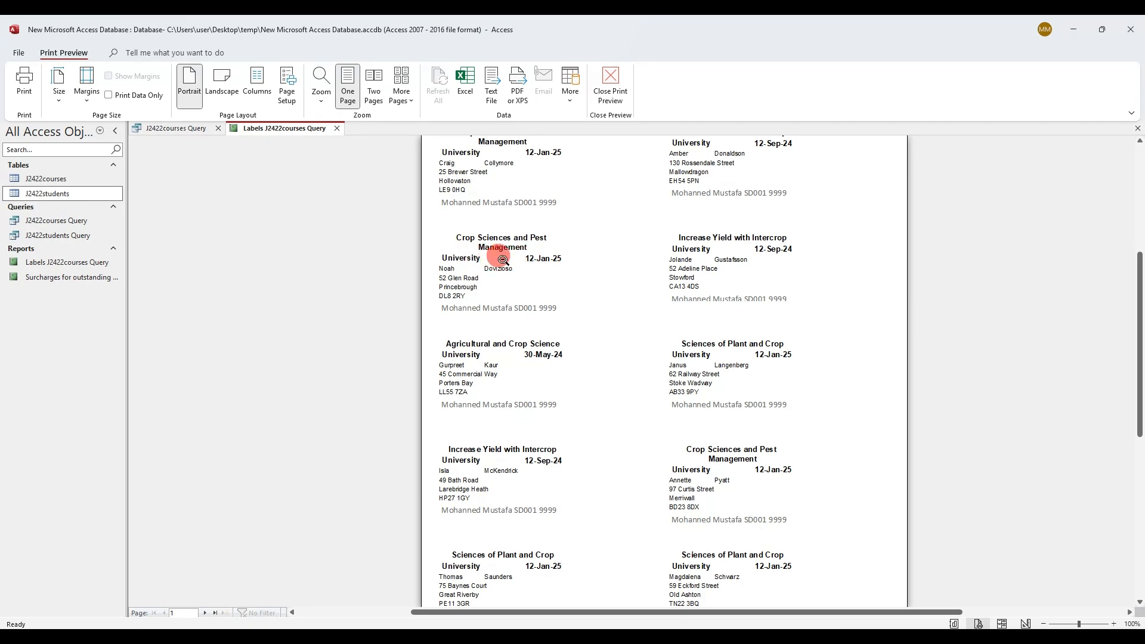
{"action": "right_click", "coordinate": [291, 126]}
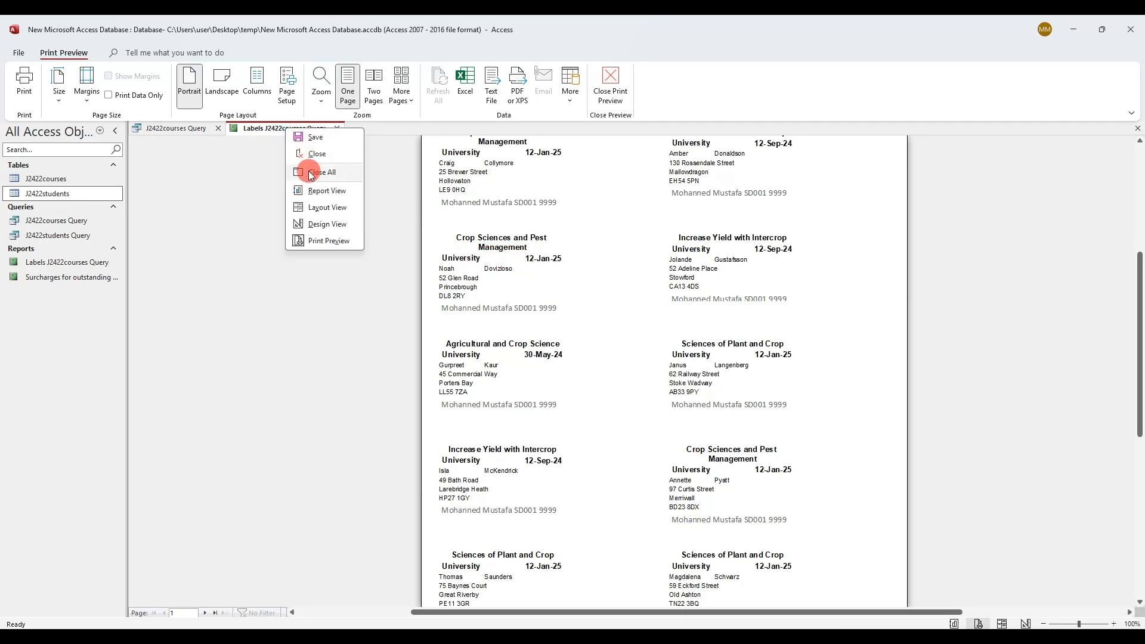
{"action": "left_click", "coordinate": [326, 224]}
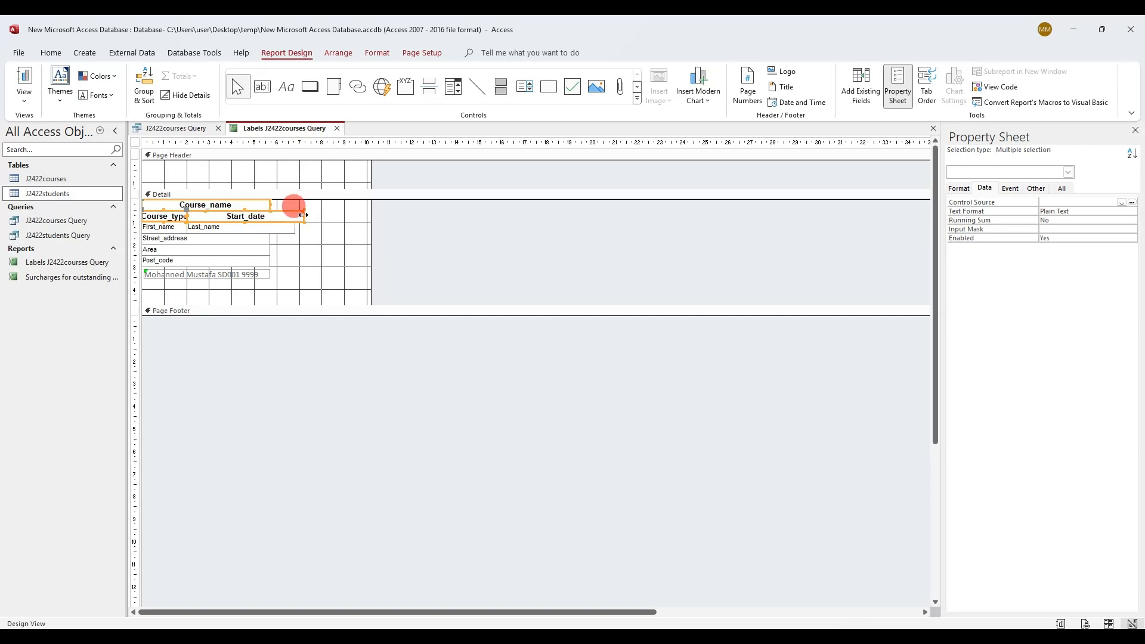
Narrow only the Start_date box, undoing an accidental resize of both line controls
{"action": "mouse_move", "coordinate": [304, 215]}
{"action": "left_mouse_down"}
{"action": "mouse_move", "coordinate": [275, 214]}
{"action": "mouse_move", "coordinate": [285, 215]}
{"action": "left_mouse_up"}
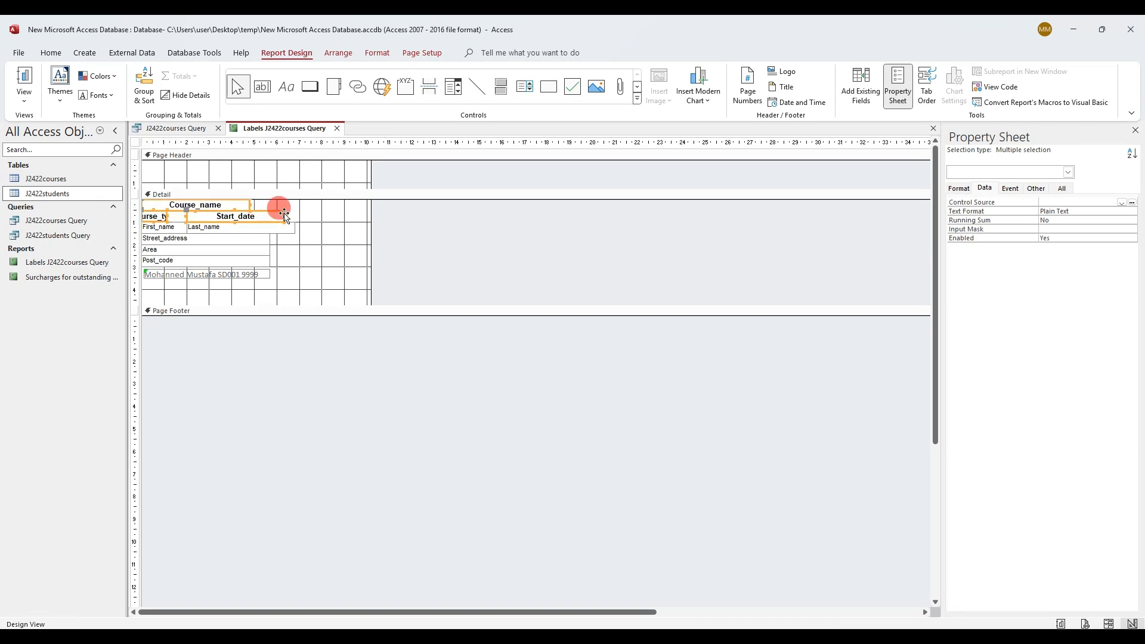
{"action": "key", "text": "ctrl+z"}
{"action": "left_click", "coordinate": [311, 238]}
{"action": "left_click", "coordinate": [282, 217]}
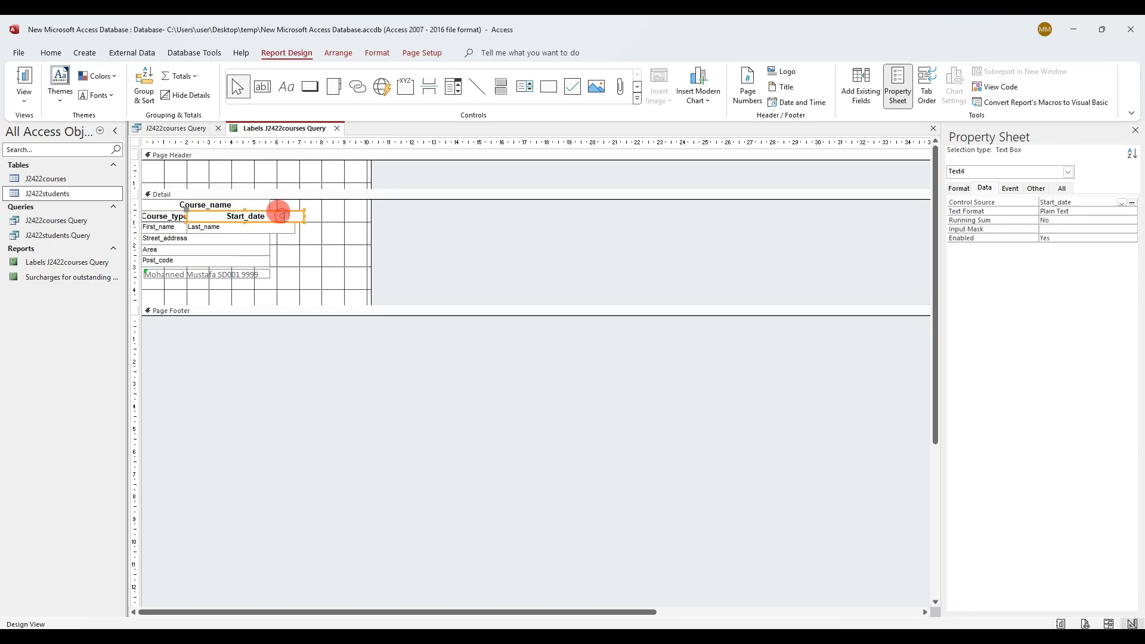
{"action": "left_click_drag", "start_coordinate": [304, 215], "coordinate": [249, 218]}
Check the narrowed Start_date box in Print Preview, then return to Design View
{"action": "right_click", "coordinate": [268, 127]}
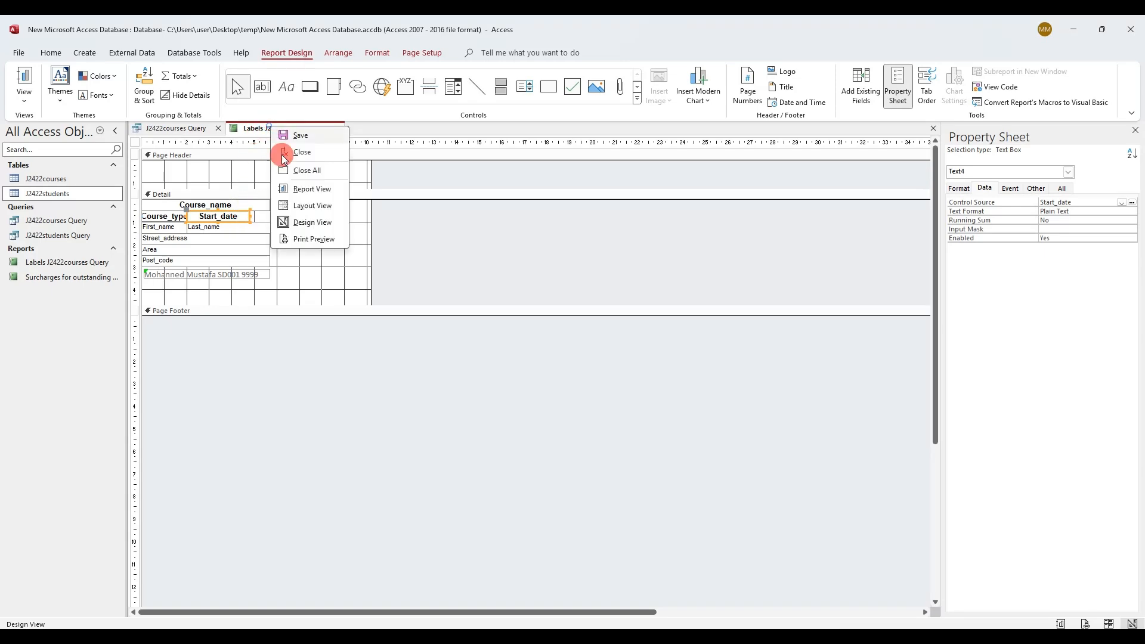
{"action": "left_click", "coordinate": [312, 239]}
{"action": "left_click", "coordinate": [546, 374]}
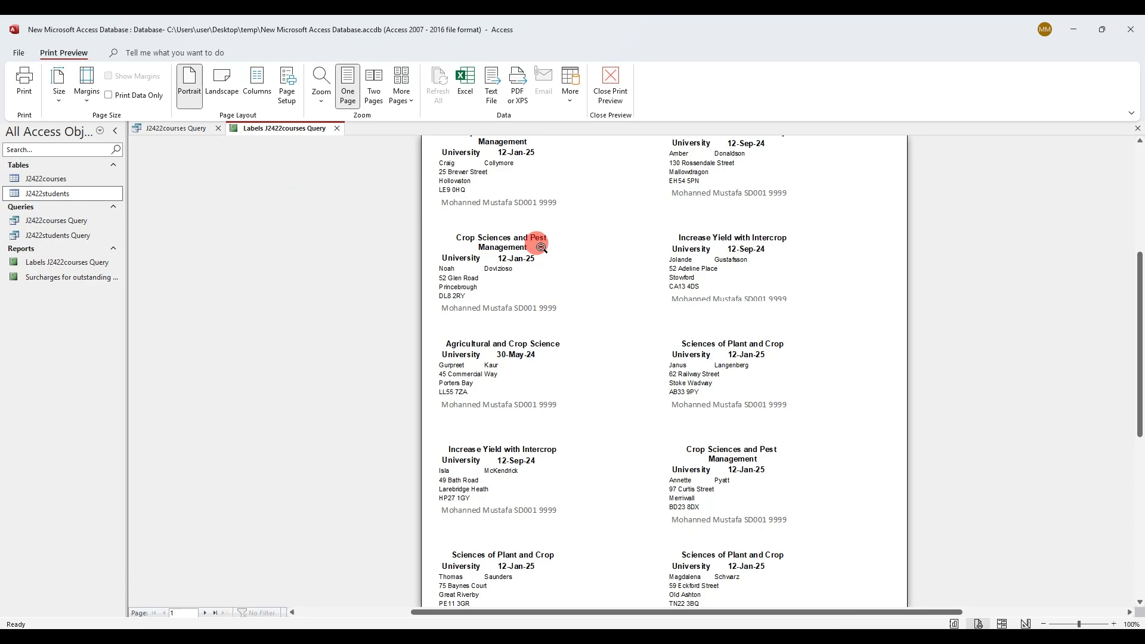
{"action": "right_click", "coordinate": [292, 132]}
{"action": "left_click", "coordinate": [328, 225]}
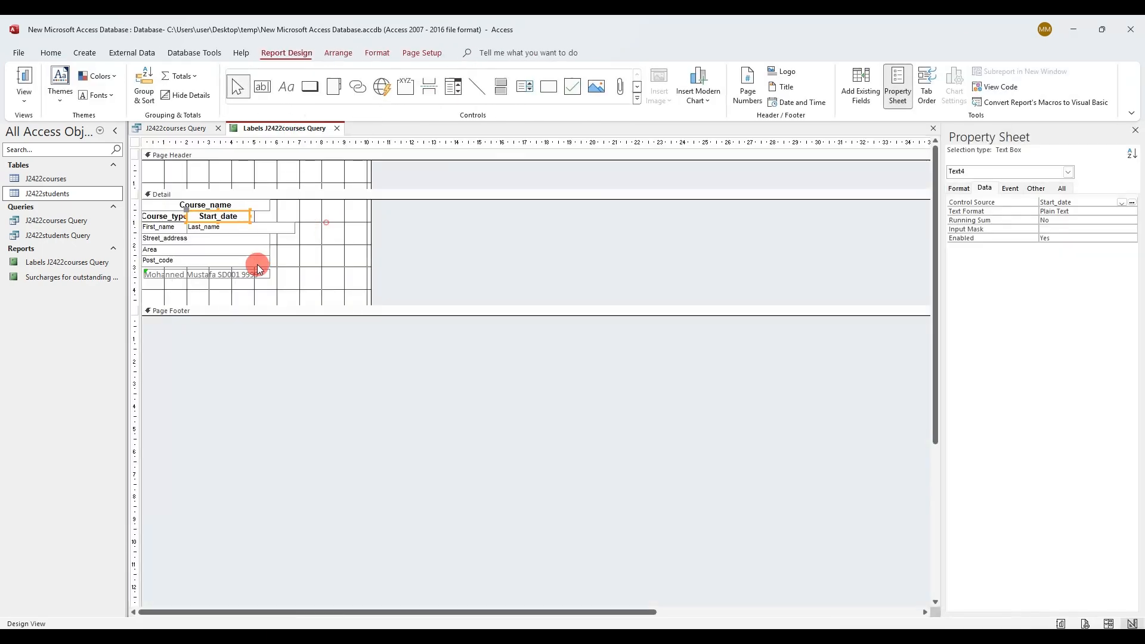
Trim the Start_date box slightly more and check the full label page in Print Preview
{"action": "left_click_drag", "start_coordinate": [248, 216], "coordinate": [243, 216]}
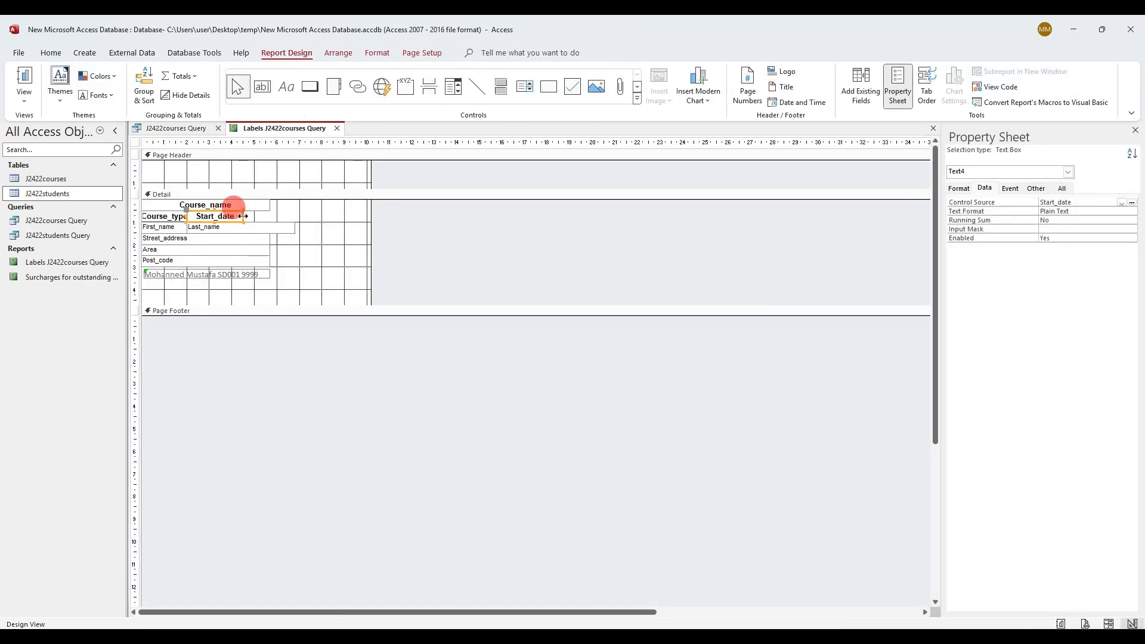
{"action": "right_click", "coordinate": [281, 131]}
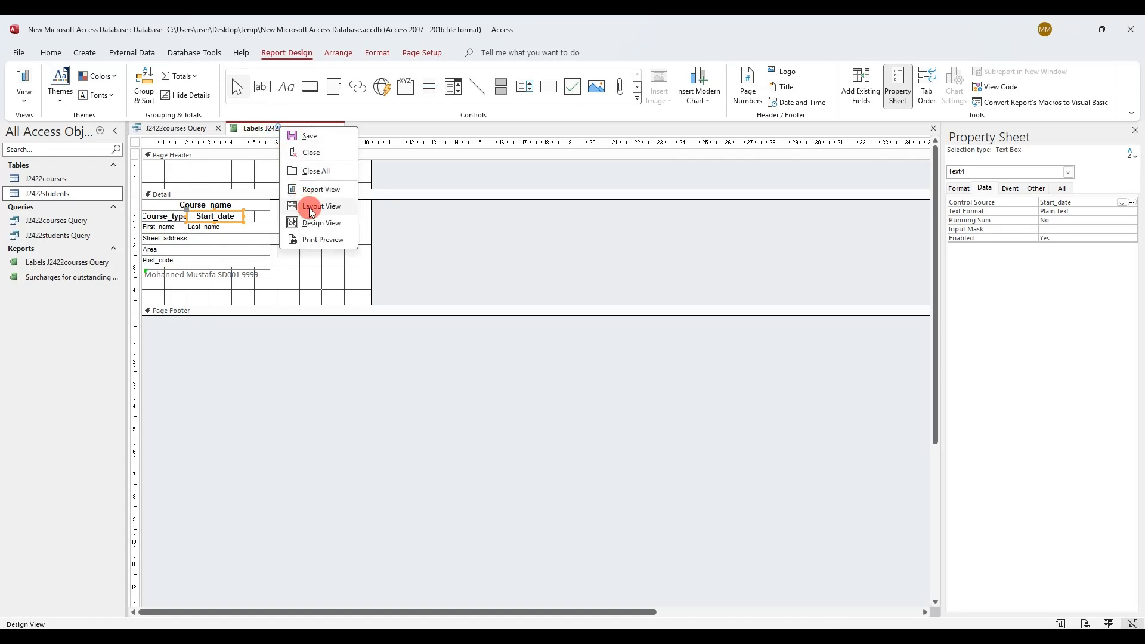
{"action": "left_click", "coordinate": [317, 236]}
{"action": "left_click", "coordinate": [554, 374]}
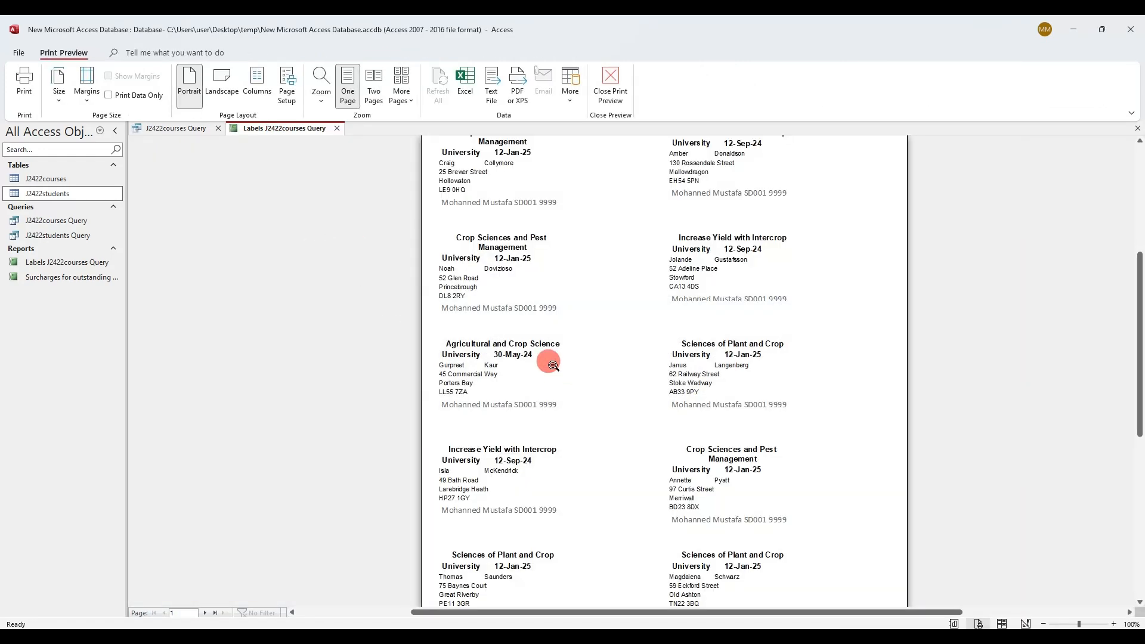
{"action": "left_click", "coordinate": [613, 382]}
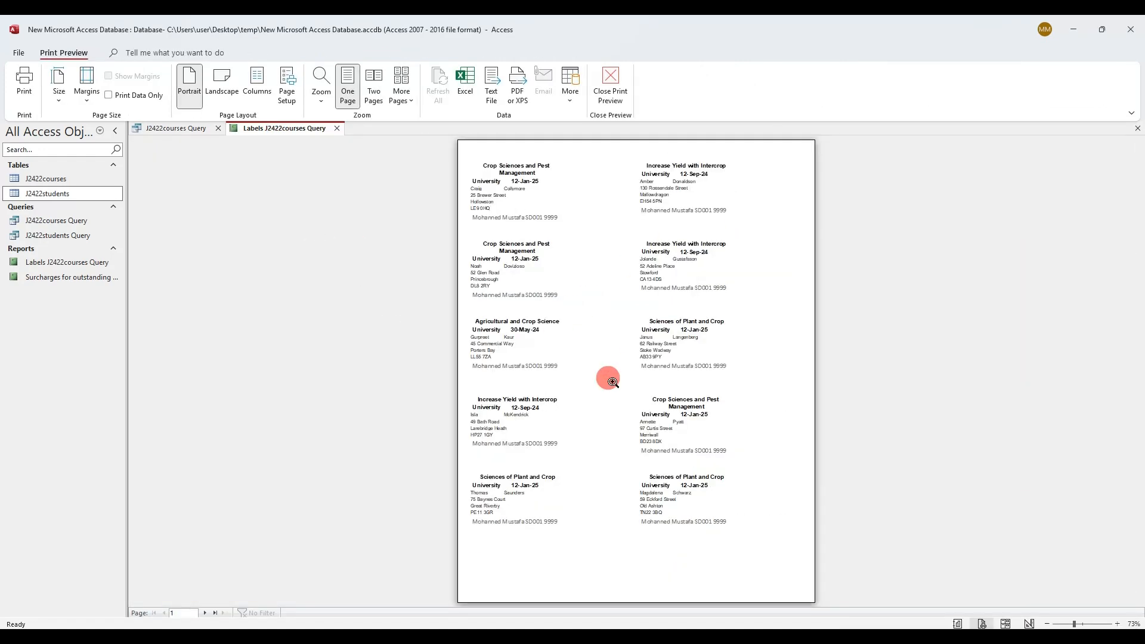
{"action": "left_click", "coordinate": [613, 382]}
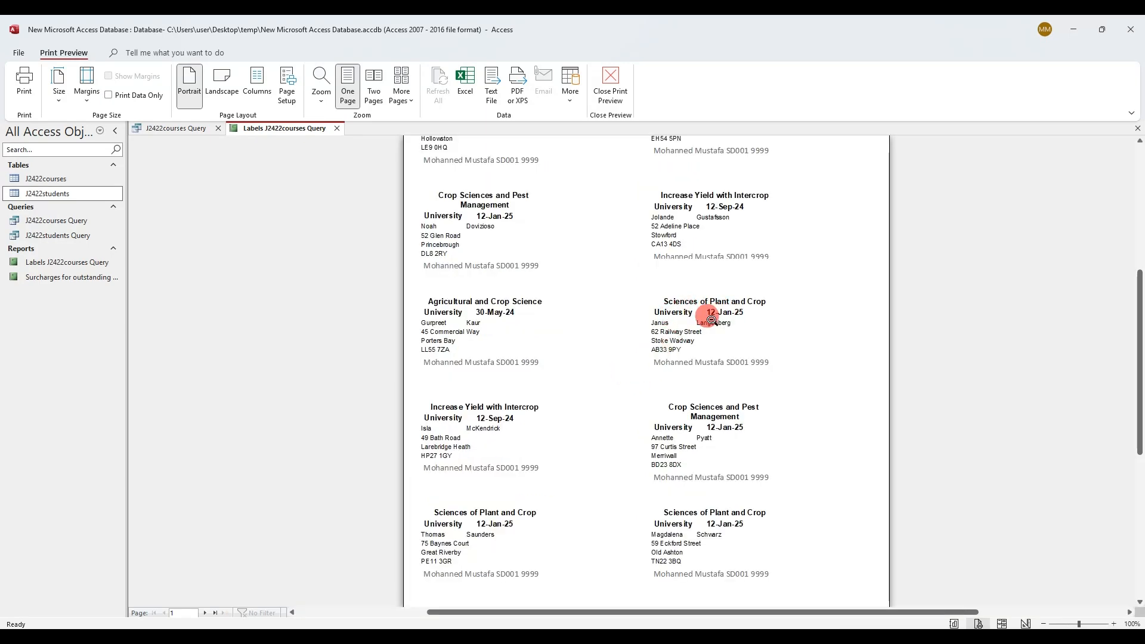
{"action": "left_click", "coordinate": [635, 351]}
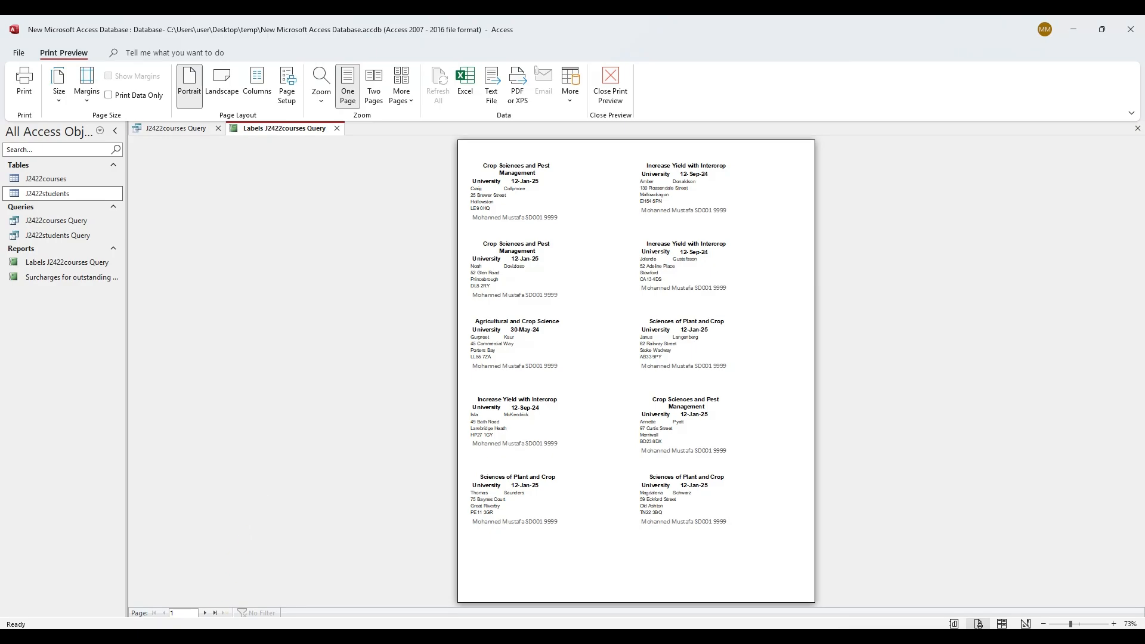
{"action": "left_click", "coordinate": [189, 638]}
Mark the save-and-print-labels instruction in the question paper, then return to Access Print Preview
{"action": "scroll", "coordinate": [492, 410], "scroll_direction": "down", "scroll_amount": 1}
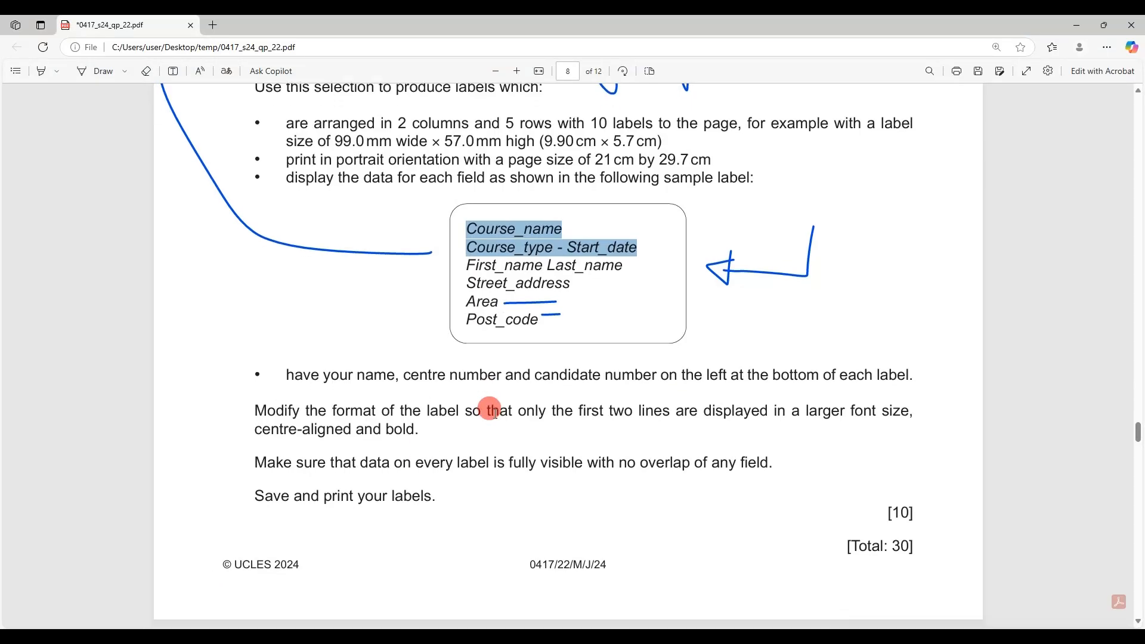
{"action": "scroll", "coordinate": [492, 410], "scroll_direction": "down", "scroll_amount": 2}
{"action": "left_click_drag", "start_coordinate": [273, 395], "coordinate": [432, 395]}
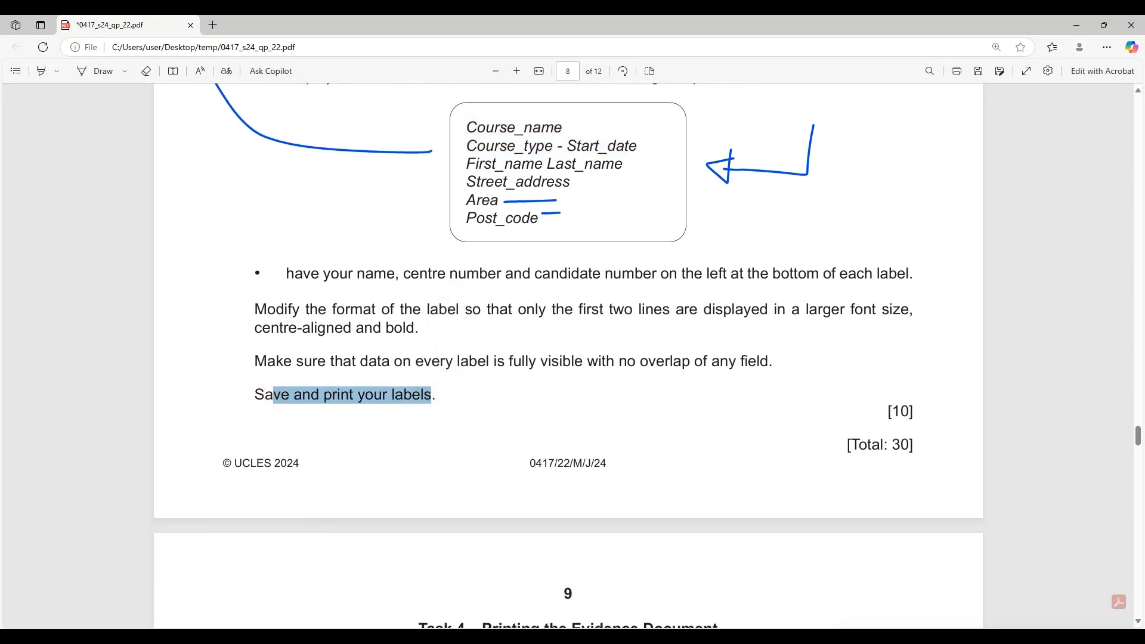
{"action": "key", "text": "alt+Tab"}
{"action": "left_click", "coordinate": [301, 212]}
{"action": "right_click", "coordinate": [235, 128]}
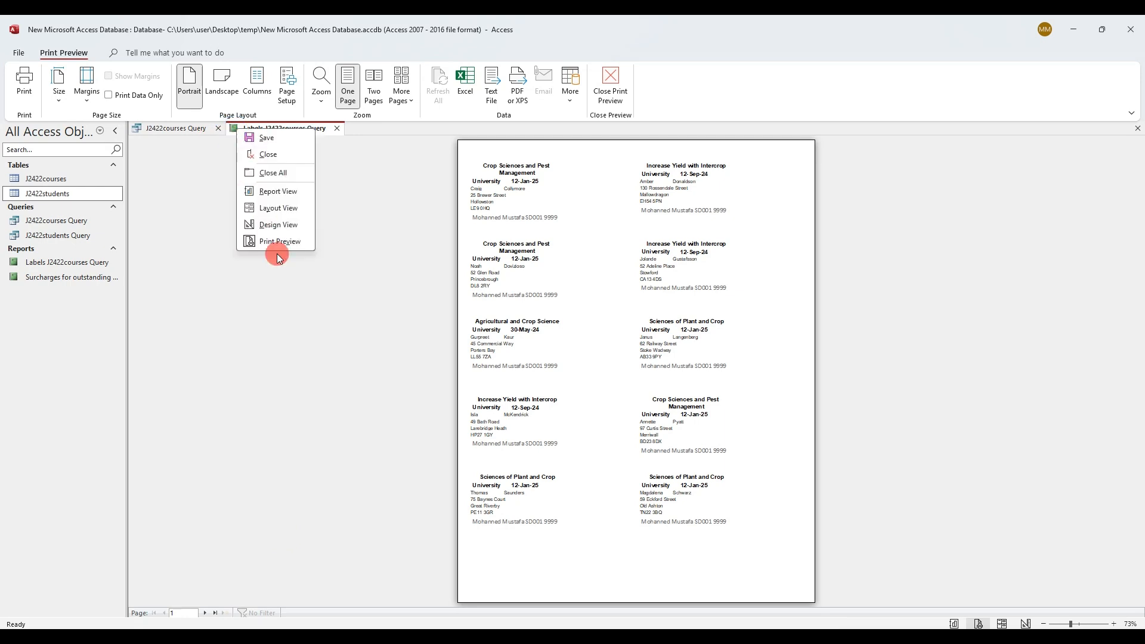
{"action": "left_click", "coordinate": [277, 238]}
Print the labels with Microsoft Print to PDF, saving as report 2.pdf in temp
{"action": "left_click", "coordinate": [11, 98]}
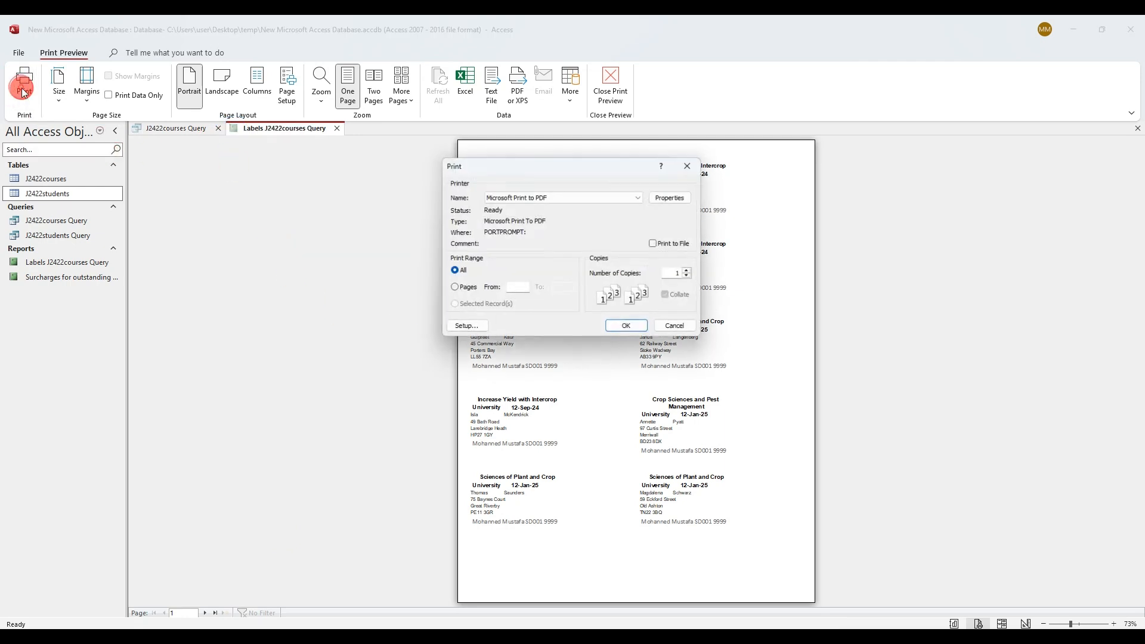
{"action": "left_click", "coordinate": [628, 328]}
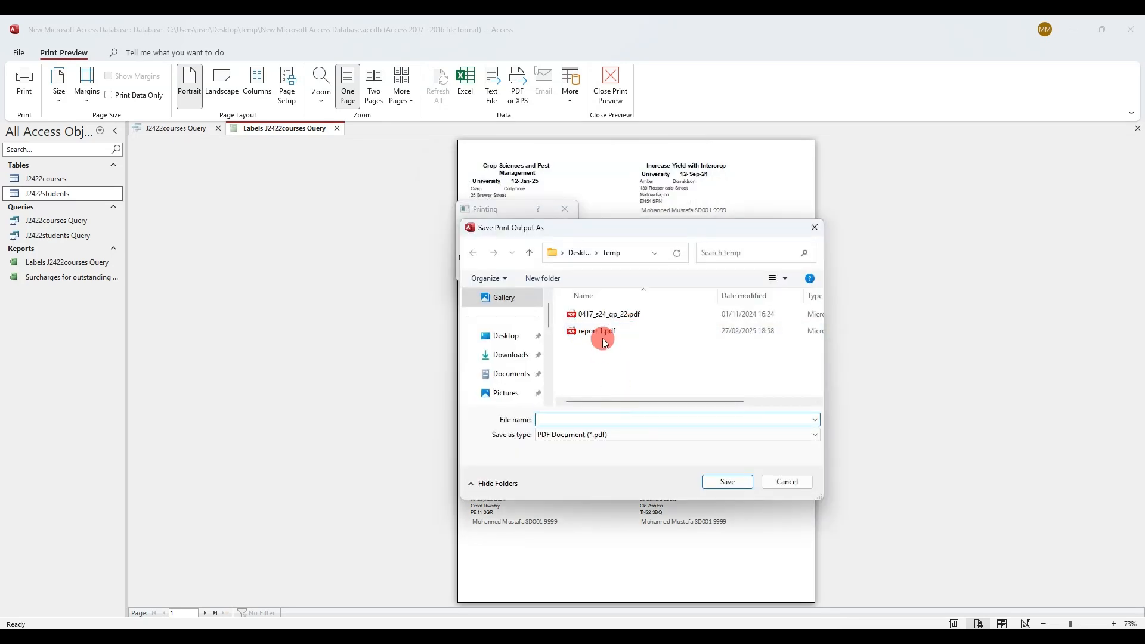
{"action": "left_click", "coordinate": [599, 332]}
{"action": "left_click", "coordinate": [559, 418]}
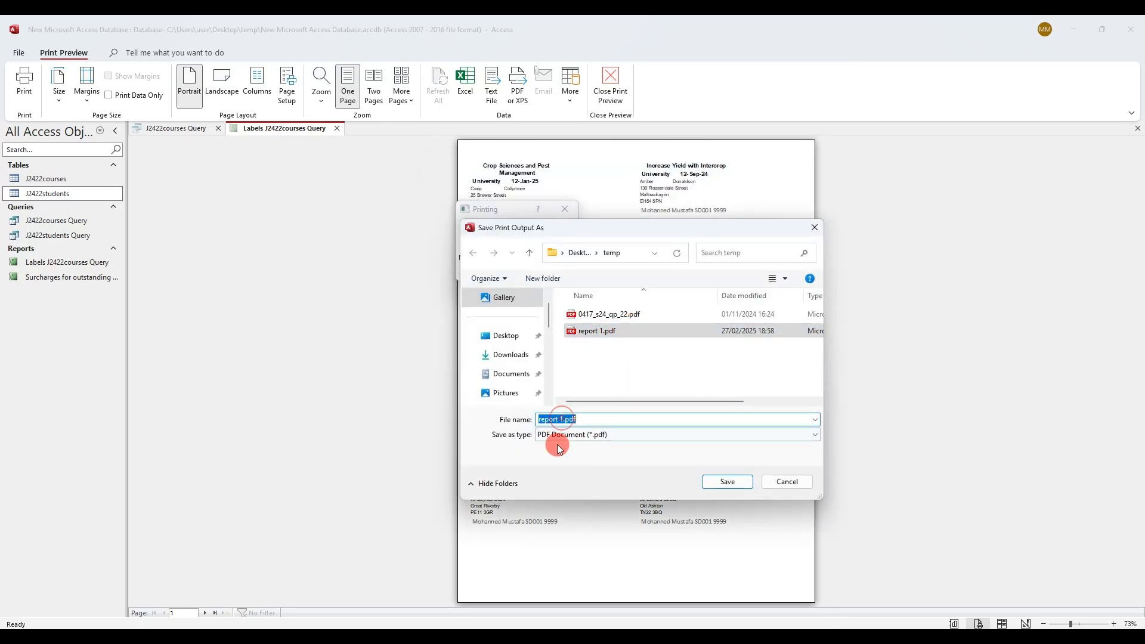
{"action": "key", "text": "BackSpace"}
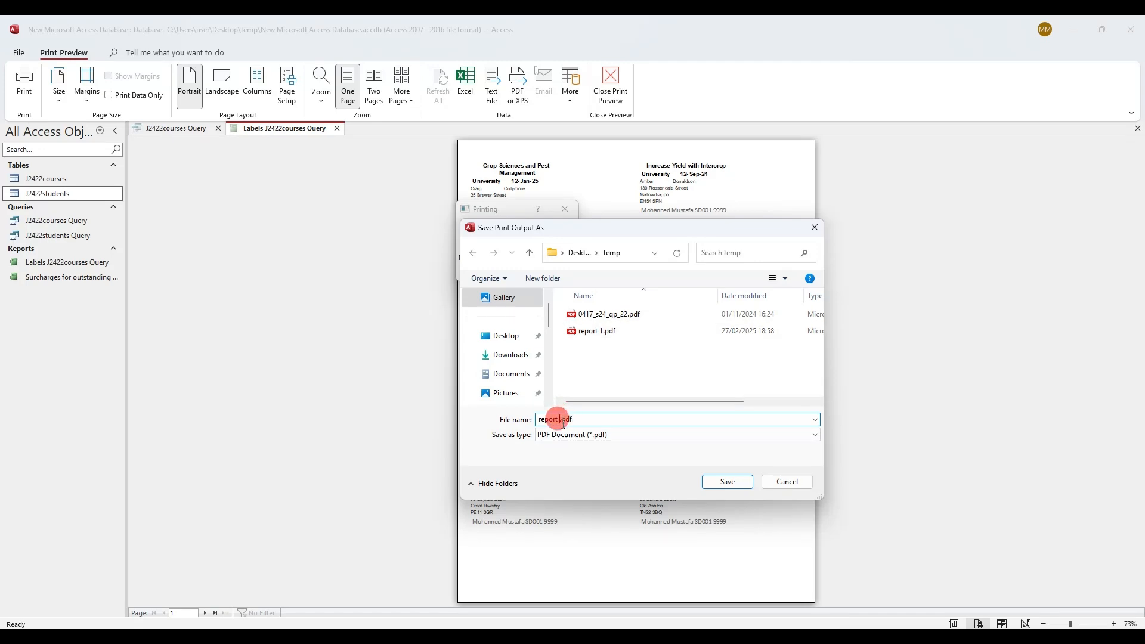
{"action": "left_click", "coordinate": [727, 481]}
{"action": "left_click", "coordinate": [554, 373]}
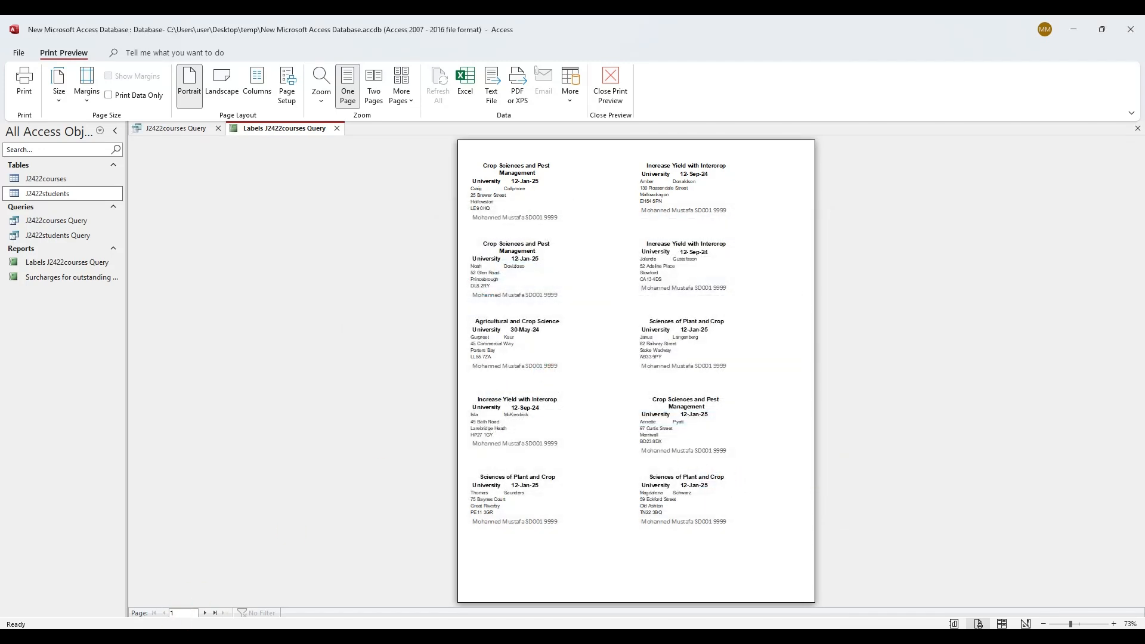
Open report 2.pdf and scroll through both pages of labels, closing the duplicate tab
{"action": "double_click", "coordinate": [553, 326]}
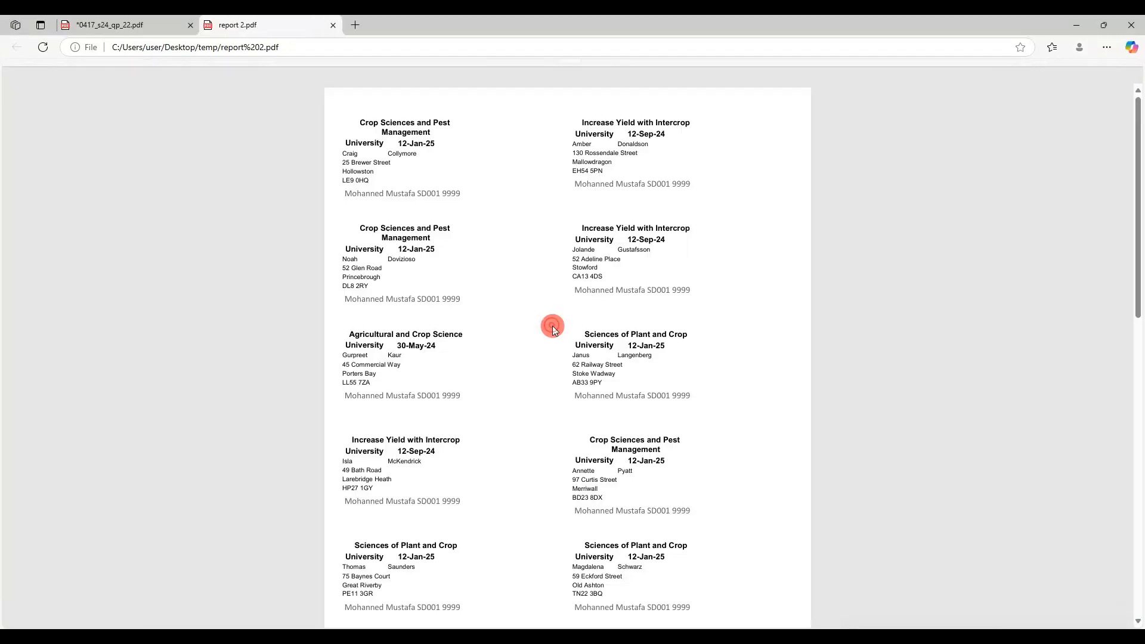
{"action": "left_click", "coordinate": [1077, 25]}
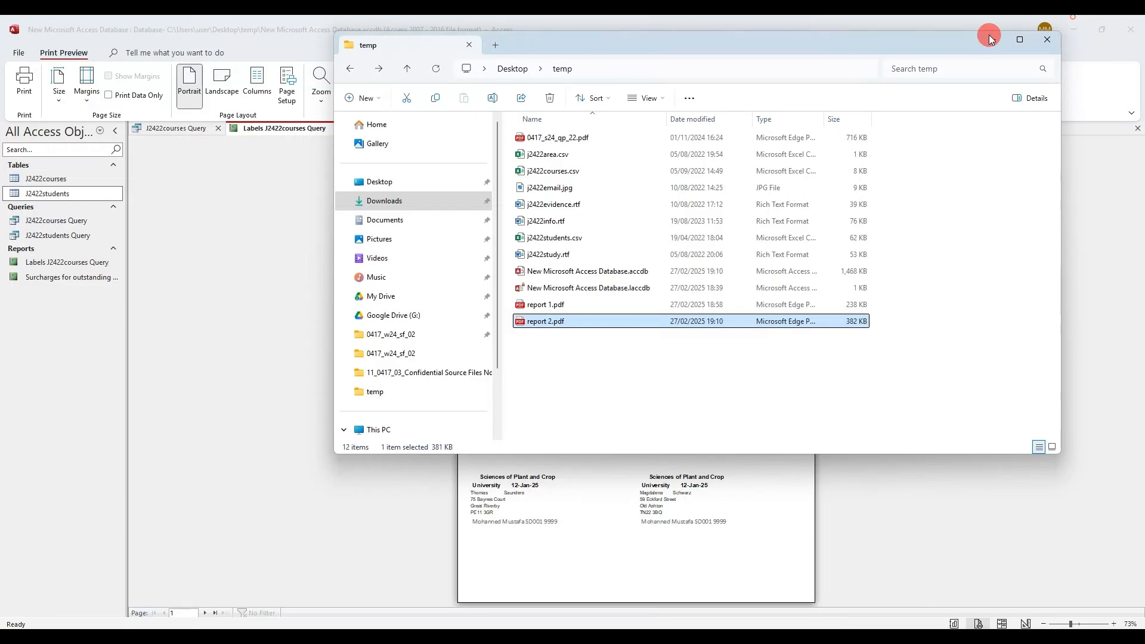
{"action": "double_click", "coordinate": [567, 323]}
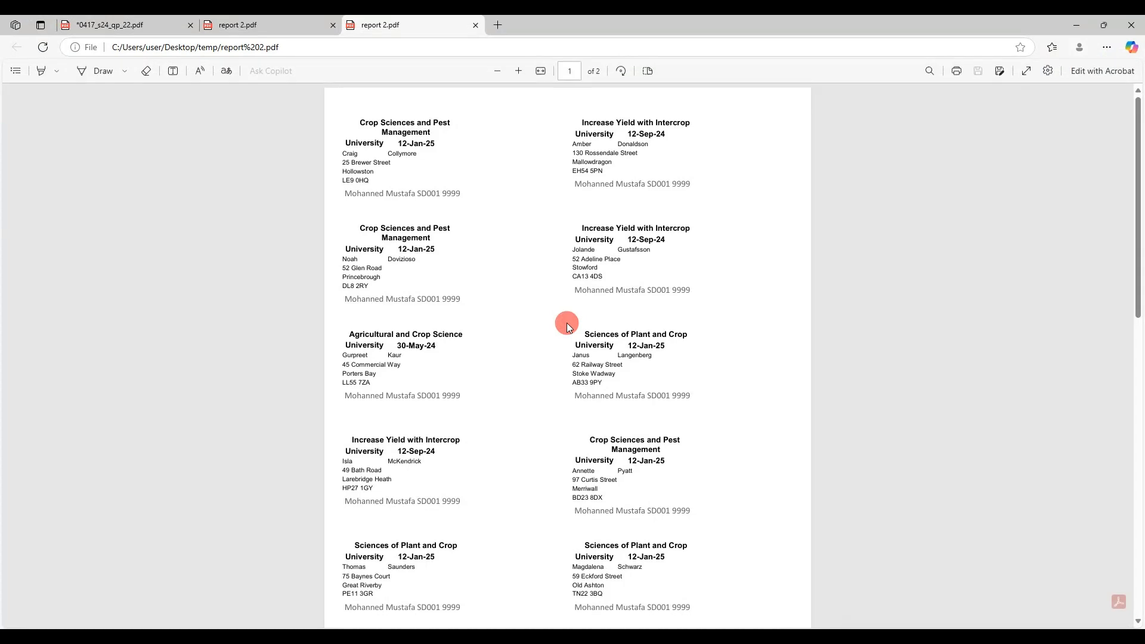
{"action": "scroll", "coordinate": [535, 318], "scroll_direction": "down", "scroll_amount": 4}
{"action": "scroll", "coordinate": [531, 334], "scroll_direction": "up", "scroll_amount": 4}
{"action": "scroll", "coordinate": [516, 378], "scroll_direction": "down", "scroll_amount": 10}
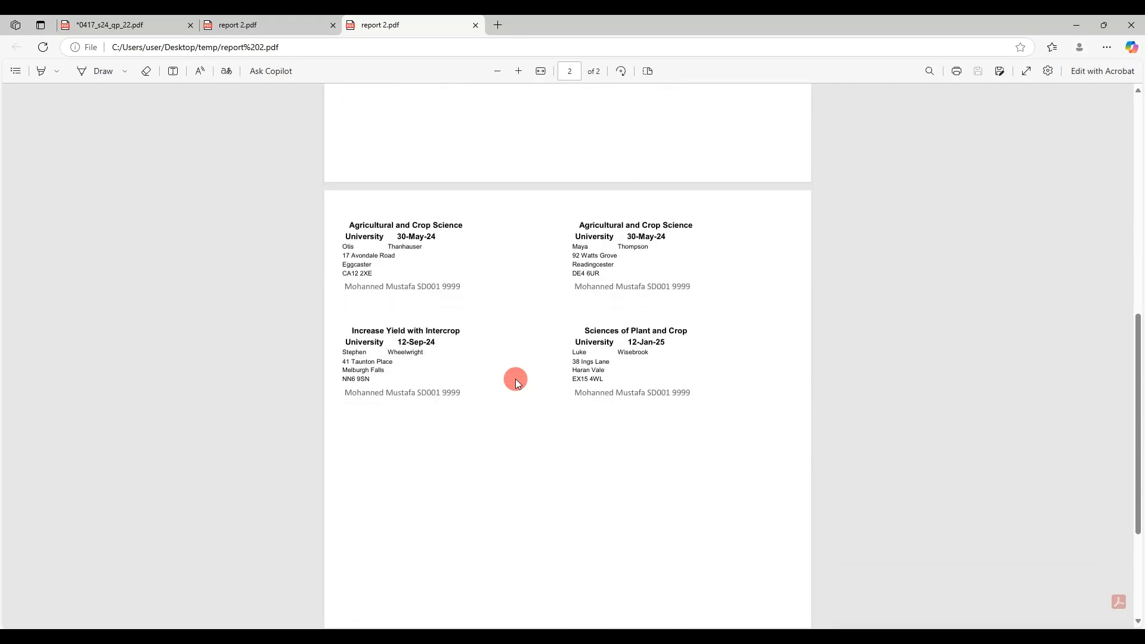
{"action": "scroll", "coordinate": [515, 379], "scroll_direction": "up", "scroll_amount": 10}
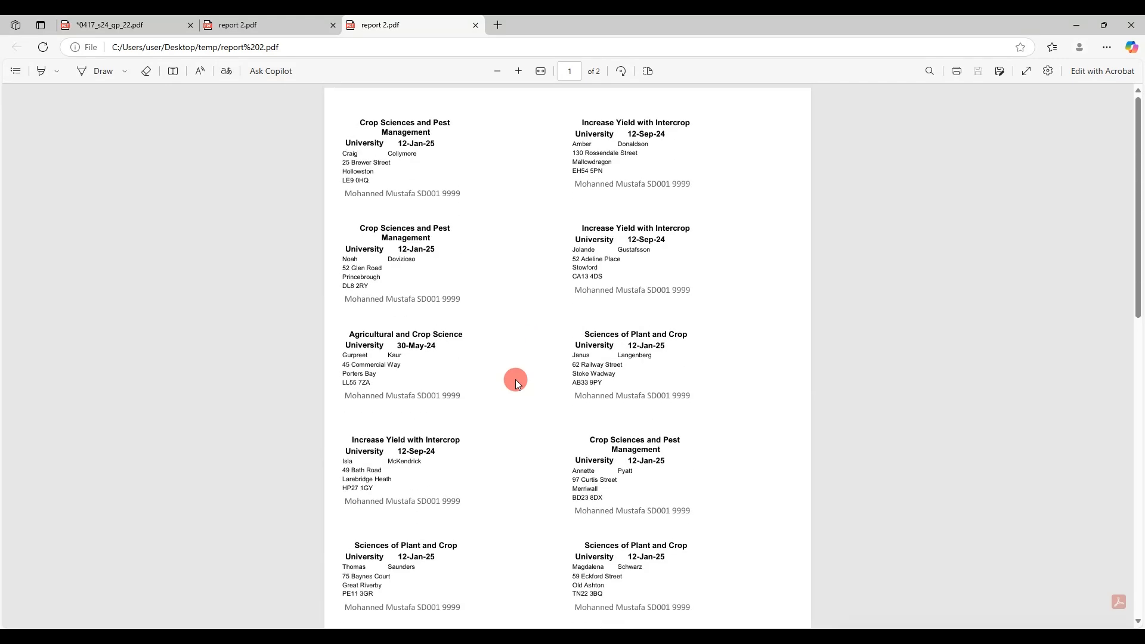
{"action": "left_click", "coordinate": [476, 24]}
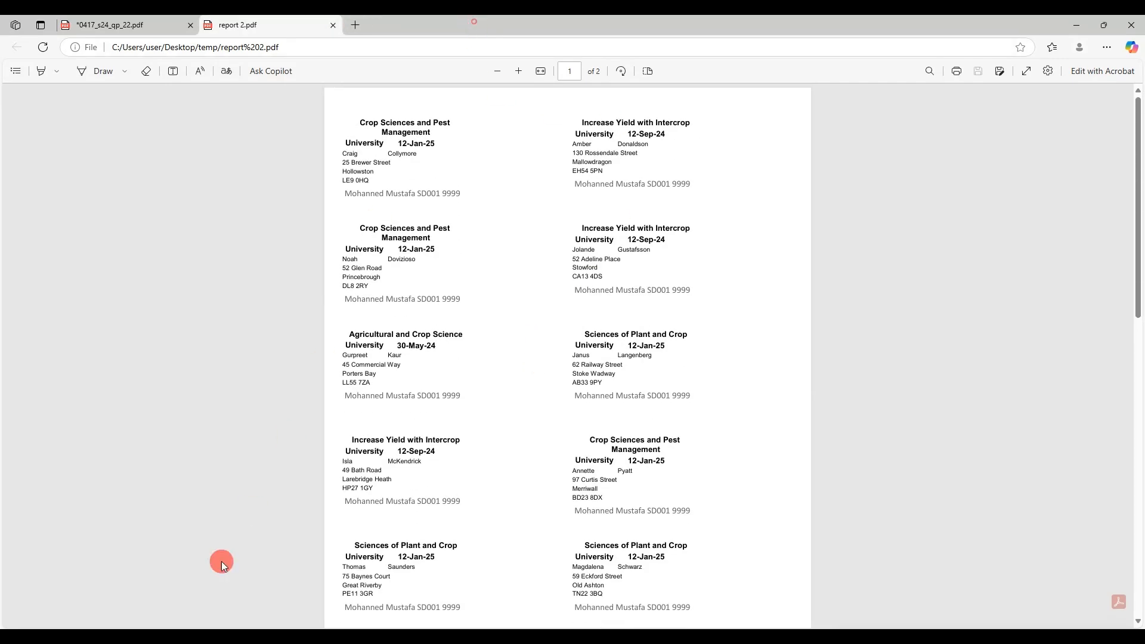
Go to the question paper and highlight the Task 4 – Printing the Evidence Document heading
{"action": "left_click", "coordinate": [187, 637]}
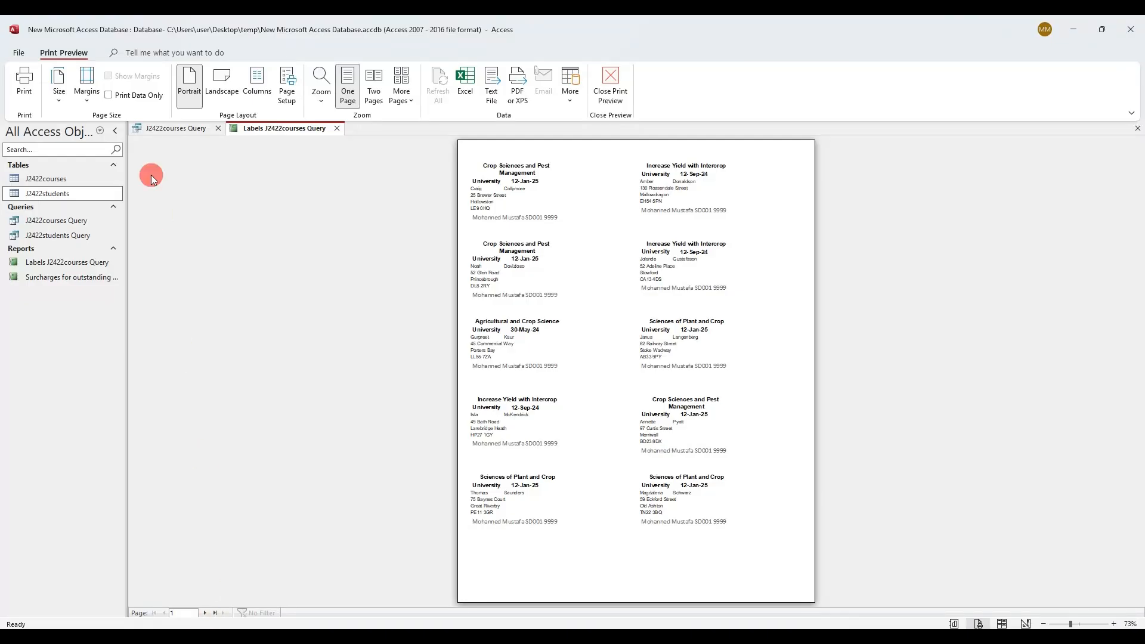
{"action": "left_click", "coordinate": [167, 636]}
{"action": "scroll", "coordinate": [447, 239], "scroll_direction": "down", "scroll_amount": 1}
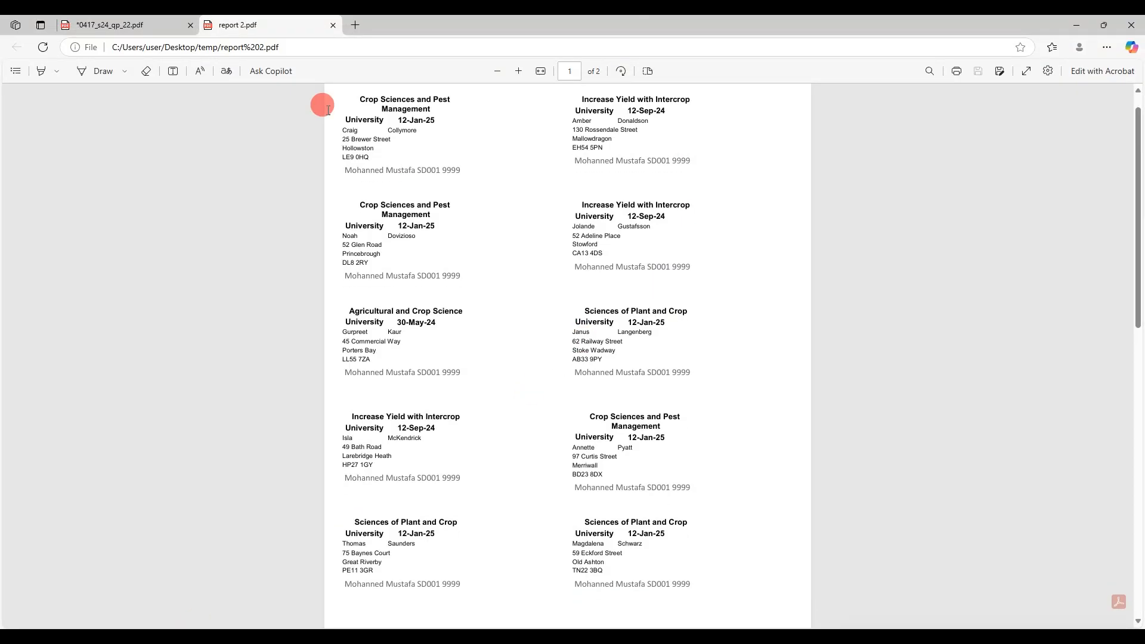
{"action": "left_click", "coordinate": [147, 22]}
{"action": "scroll", "coordinate": [572, 341], "scroll_direction": "down", "scroll_amount": 4}
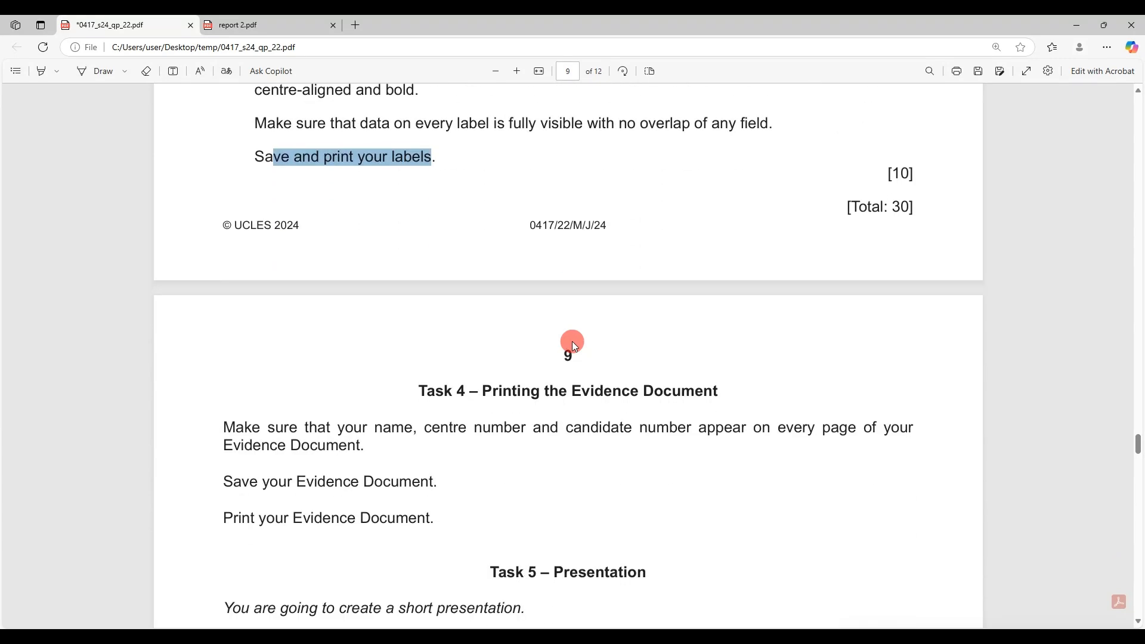
{"action": "left_click_drag", "start_coordinate": [418, 390], "coordinate": [734, 387]}
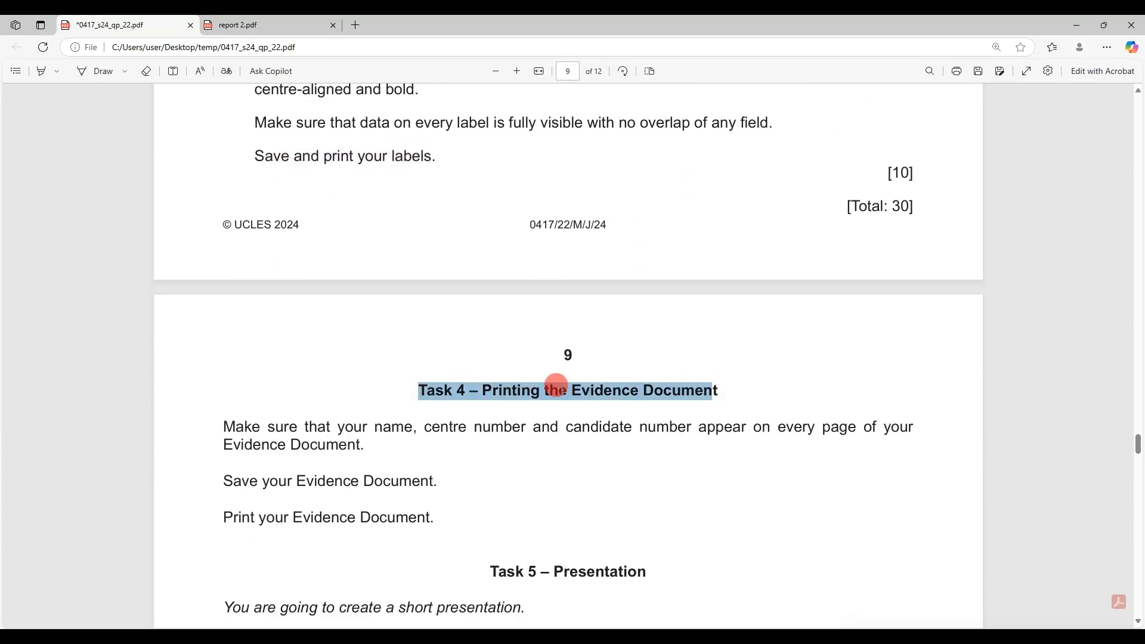
{"action": "scroll", "coordinate": [587, 465], "scroll_direction": "down", "scroll_amount": 4}
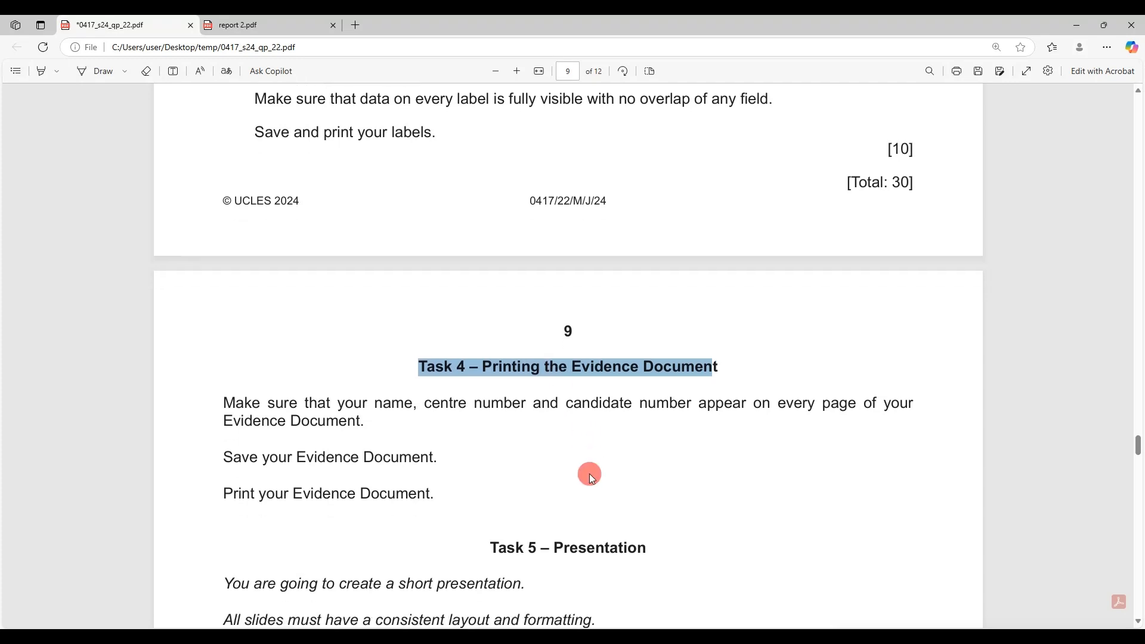